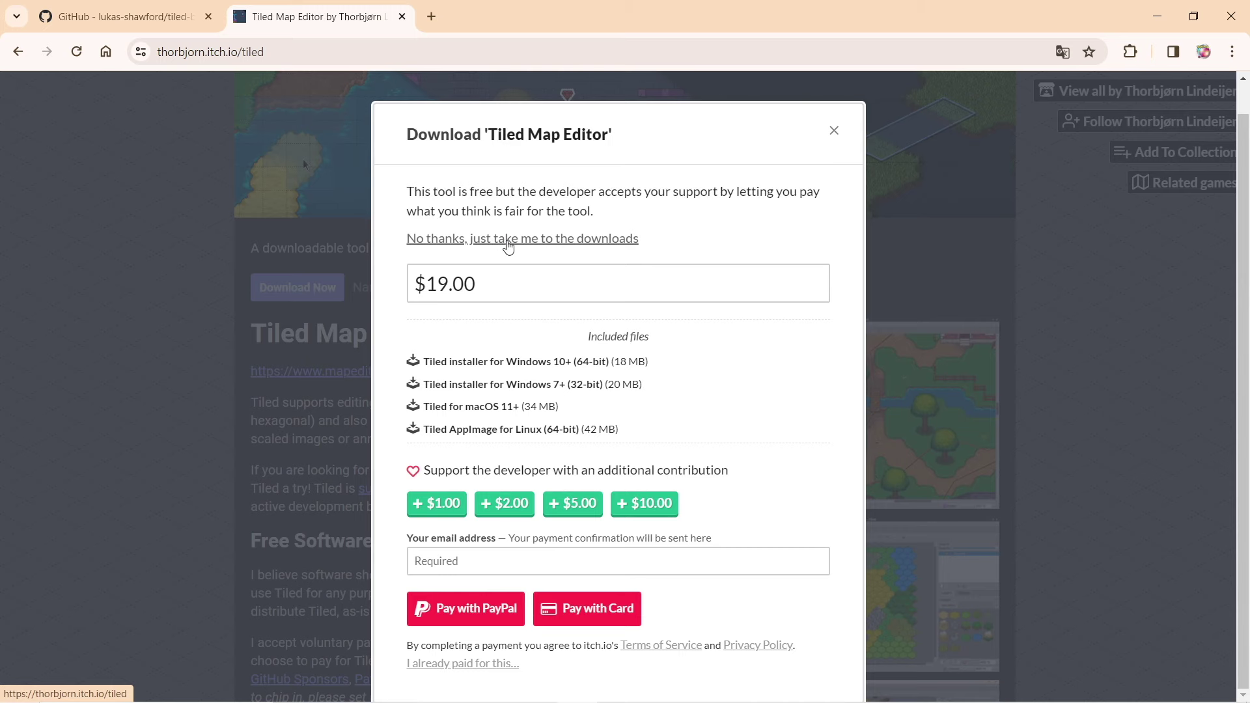
Step: Skip the payment for Tiled Map Editor and locate the Windows 10+ (64-bit) installer among the downloads
left_click(523, 239)
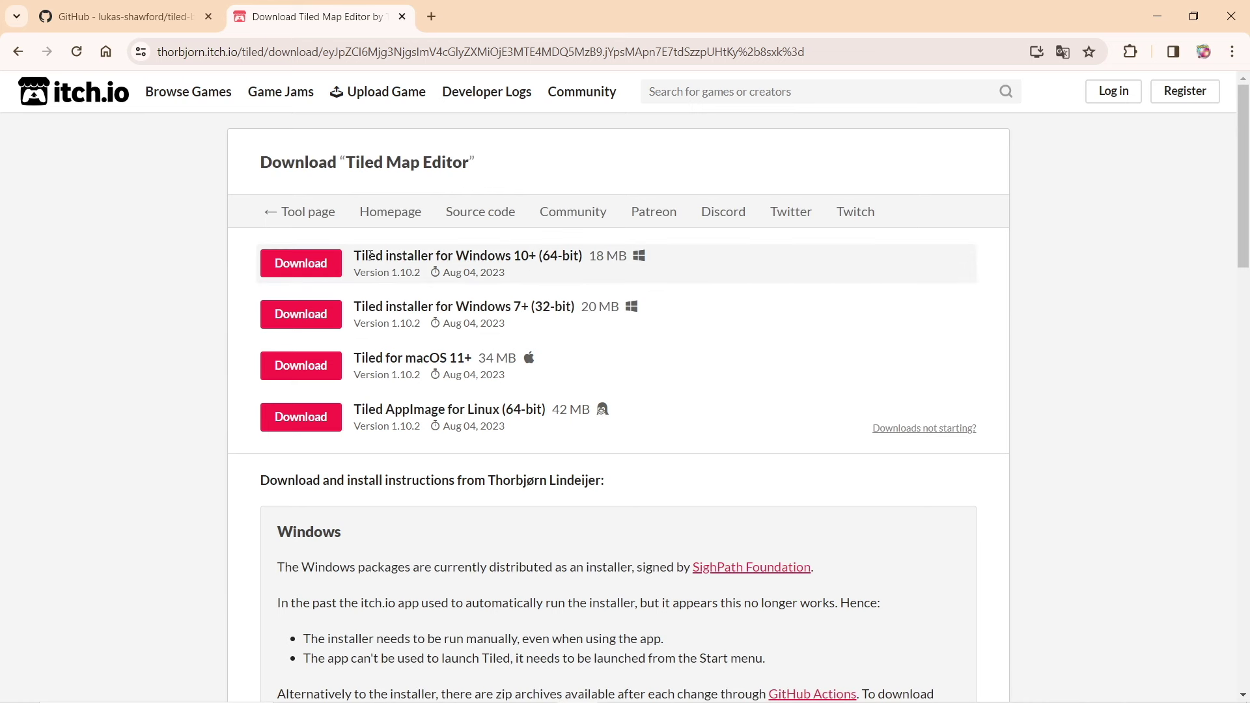
left_click_drag(357, 257, 649, 254)
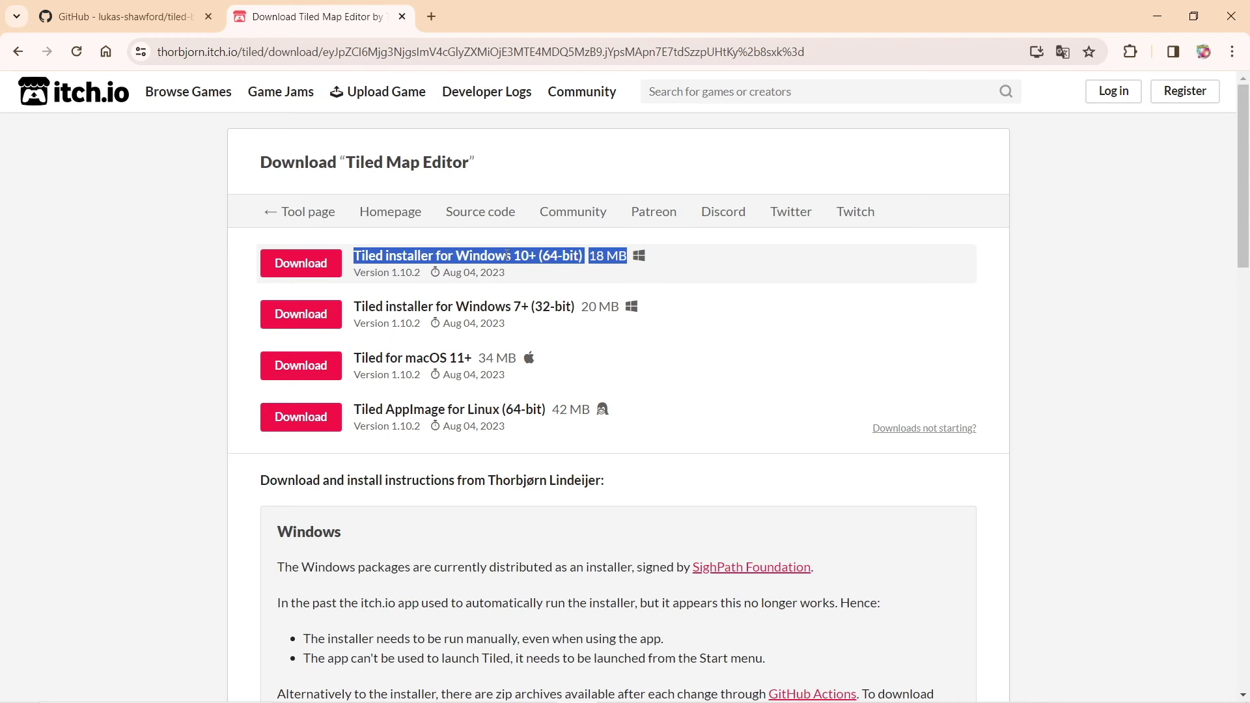
left_click(426, 246)
Step: Minimize the browser, switch to File Explorer and open the Data\Tiled folder of the Tutoriel project
left_click(1159, 15)
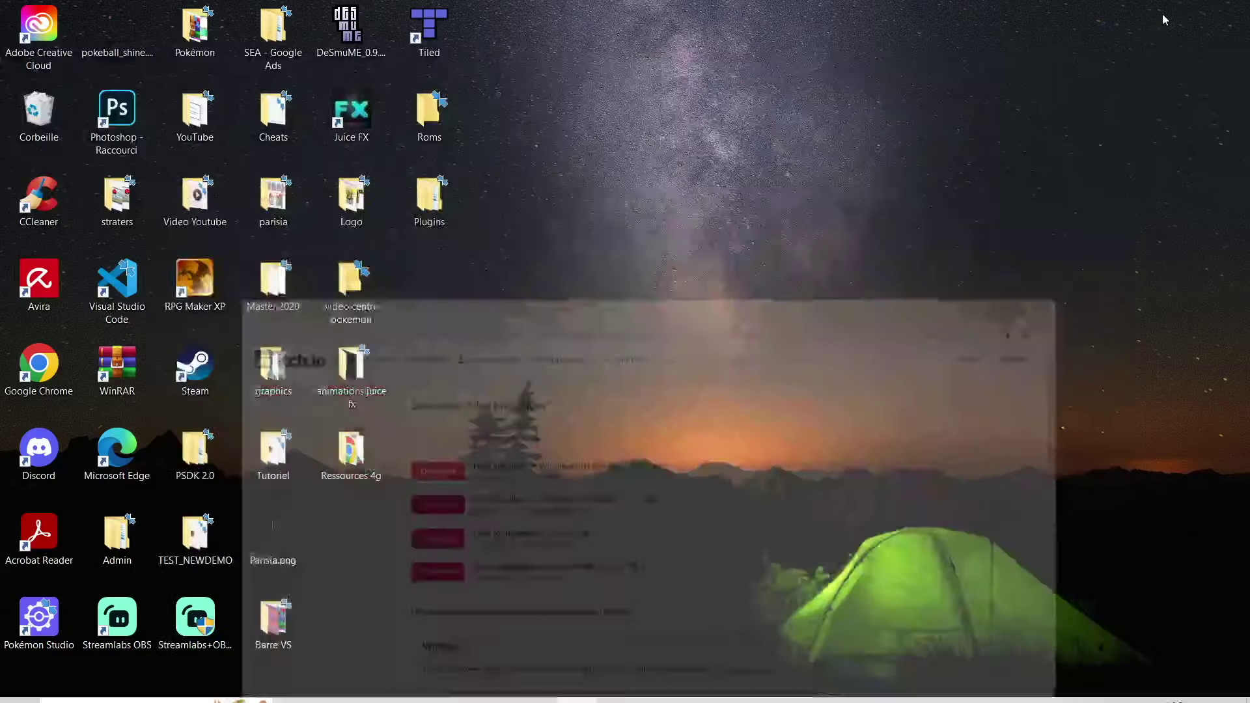
left_click(464, 686)
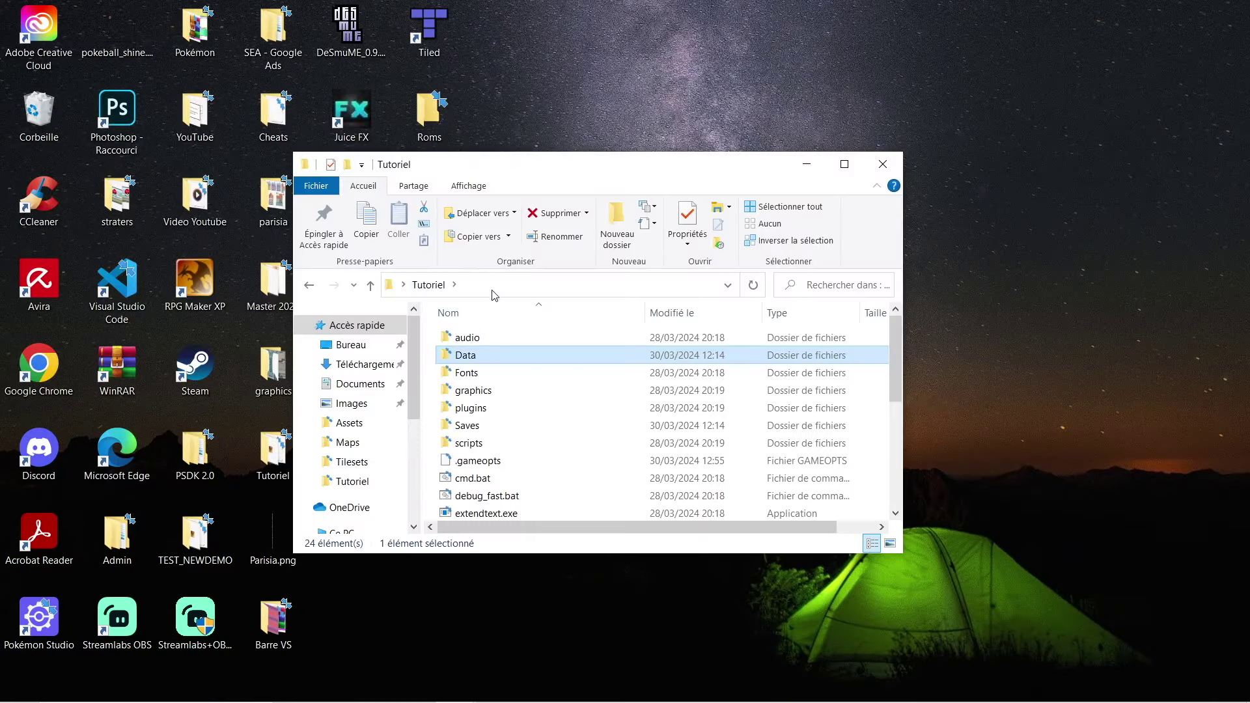
double_click(467, 356)
left_click(477, 445)
double_click(477, 444)
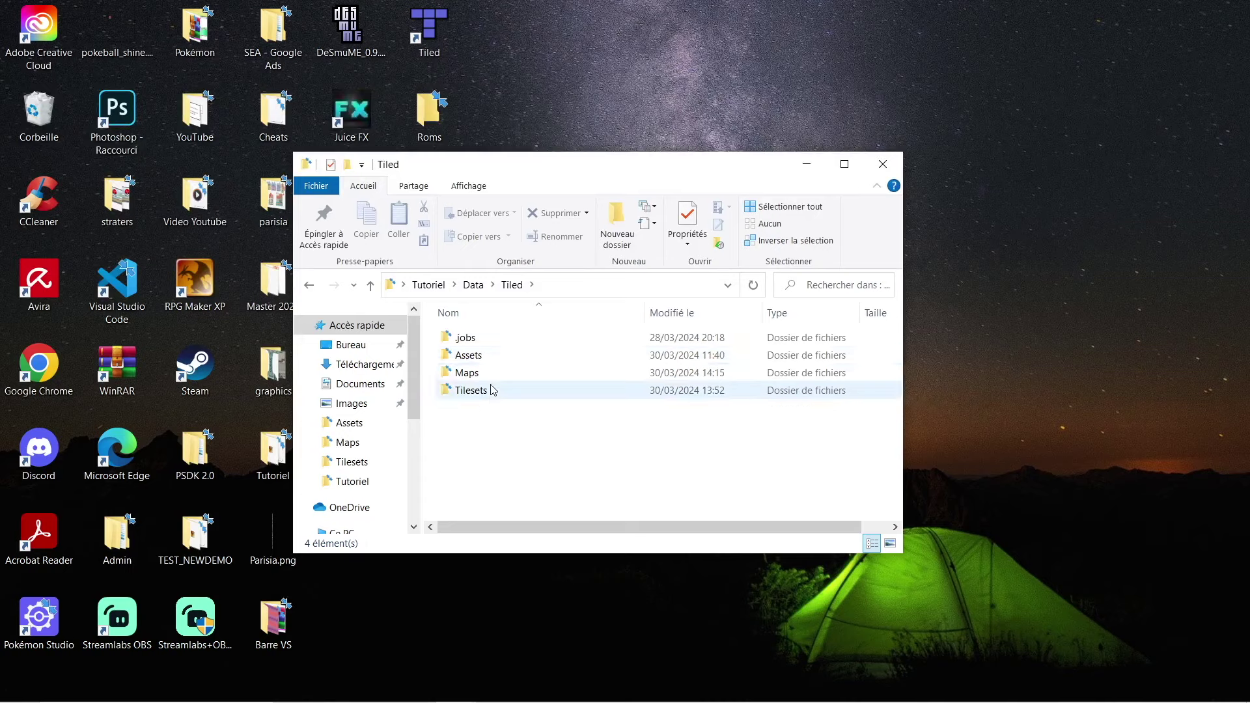
Step: Open the Assets folder and look through its tileset images
double_click(474, 356)
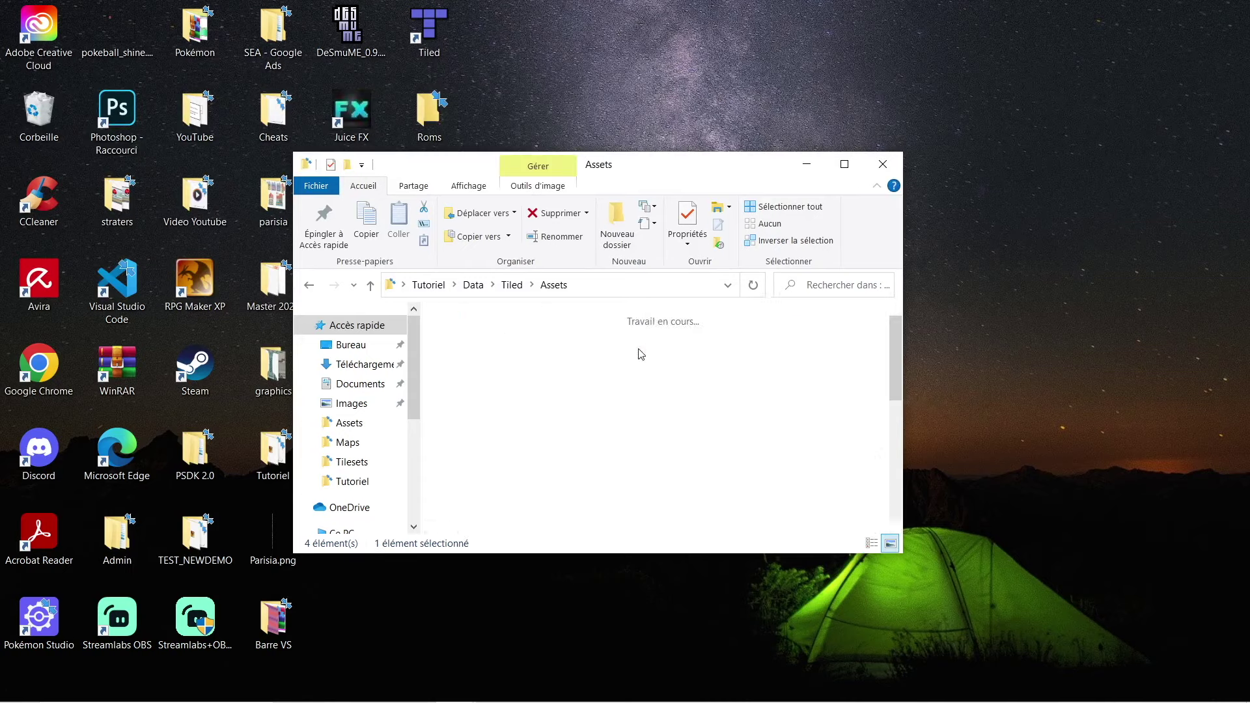
scroll(622, 385, "up", 5)
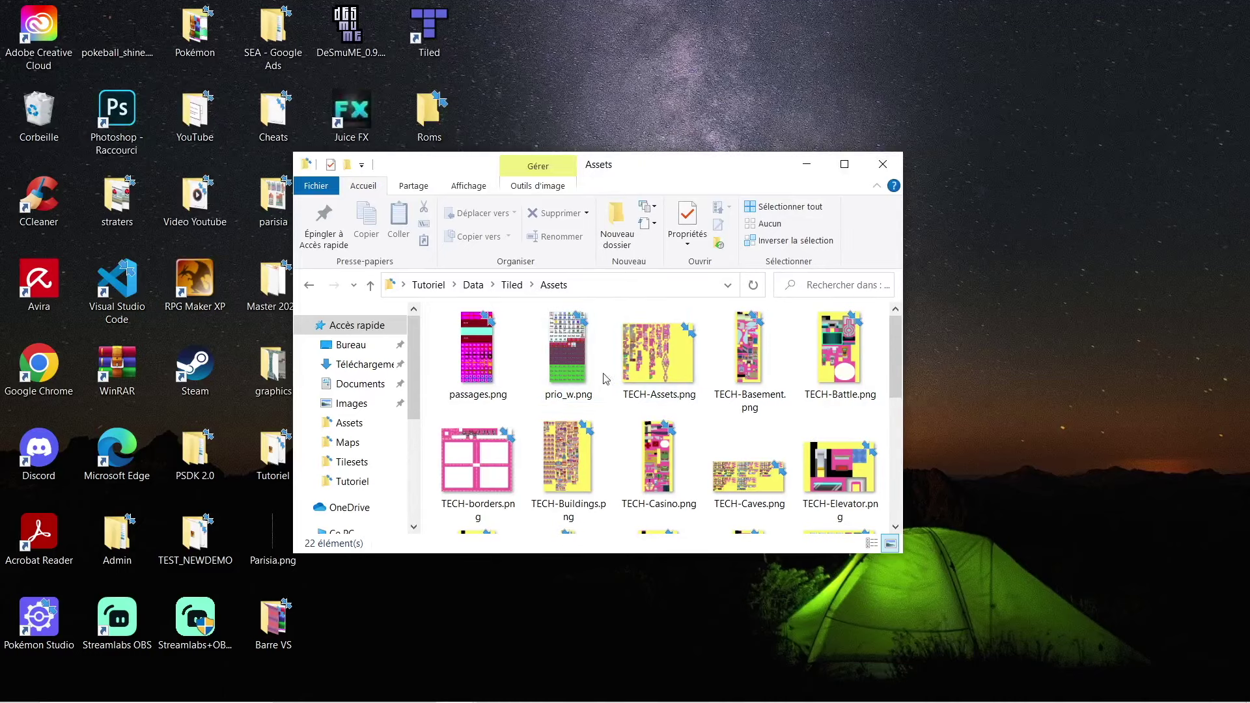
mouse_move(579, 375)
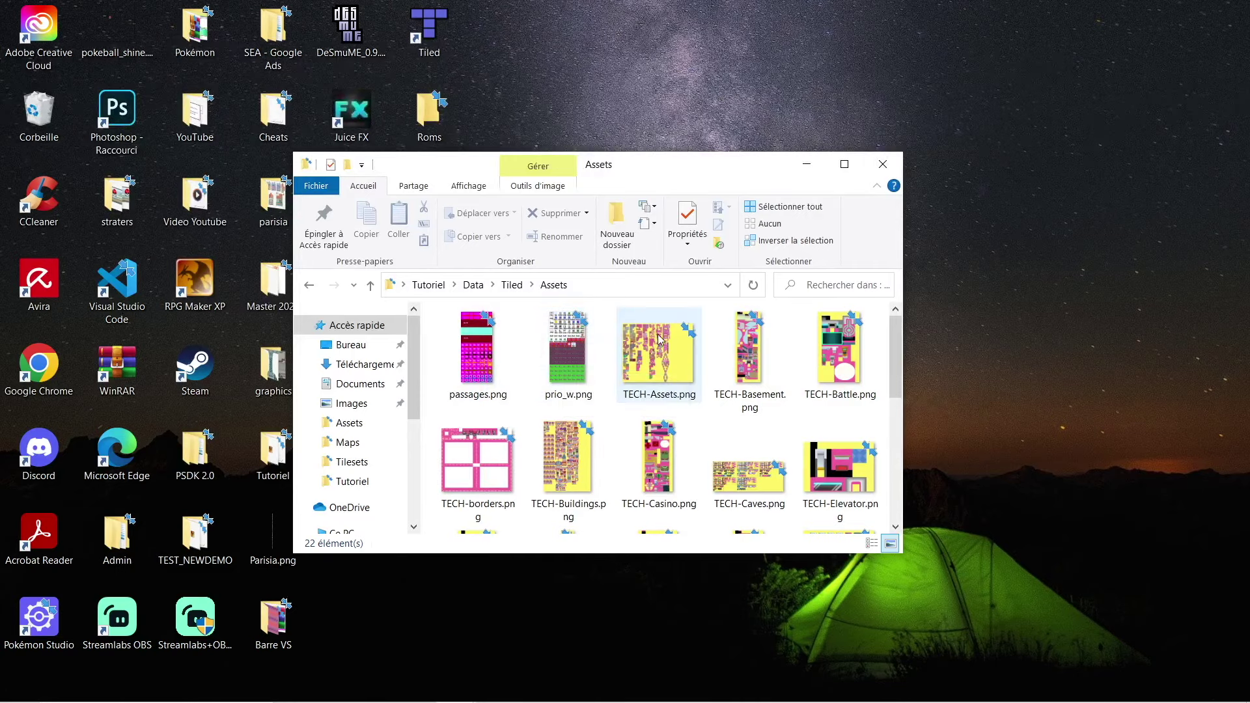
scroll(757, 381, "down", 4)
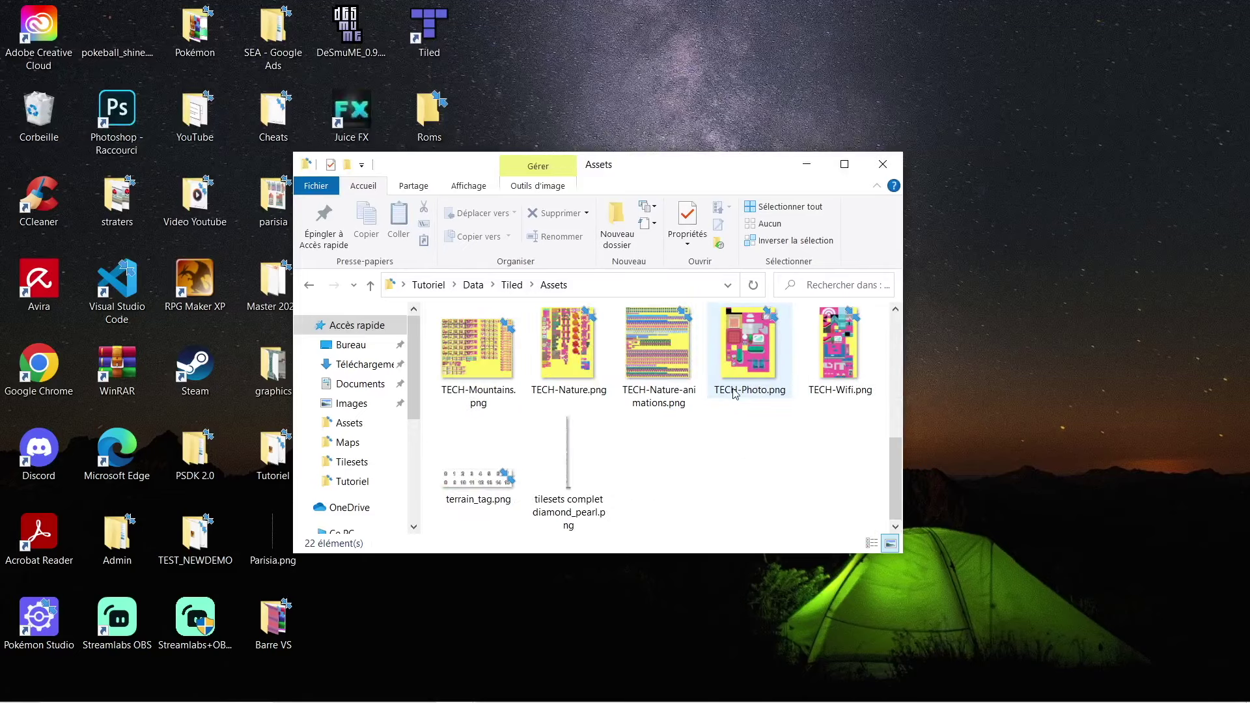
scroll(738, 391, "up", 4)
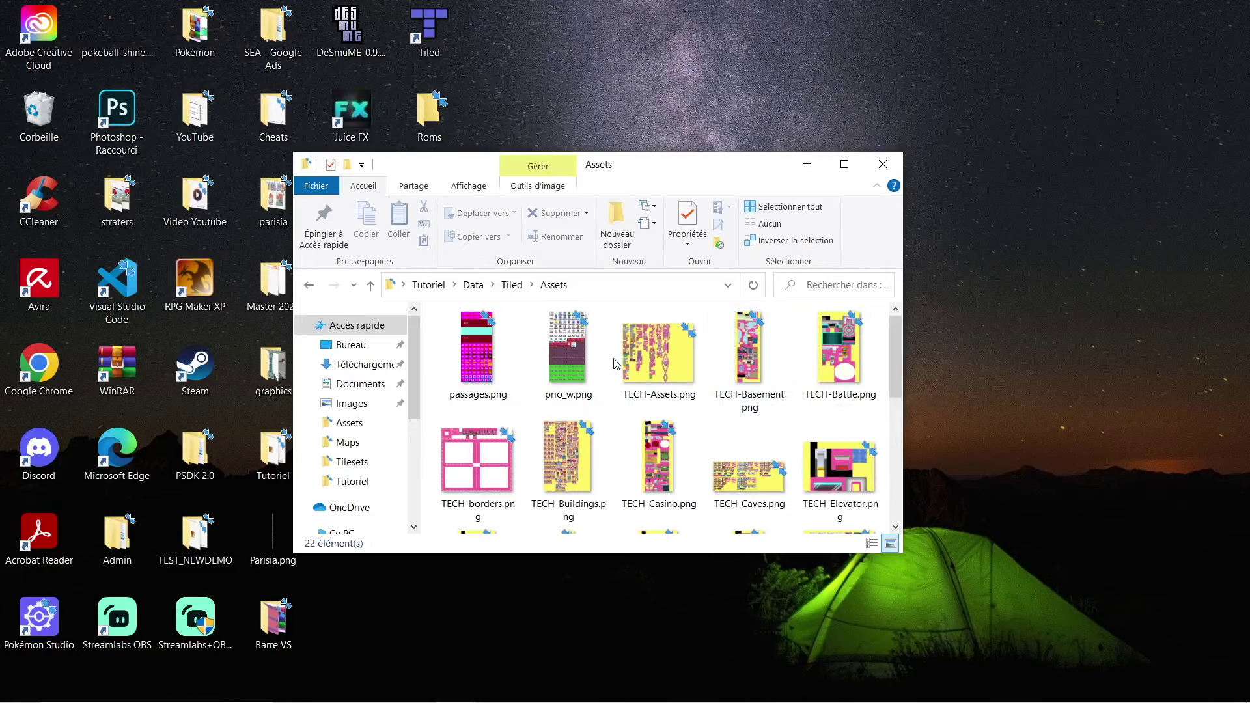
Step: Return to the Tiled folder, open Maps and look through its .tmx map files
left_click(513, 285)
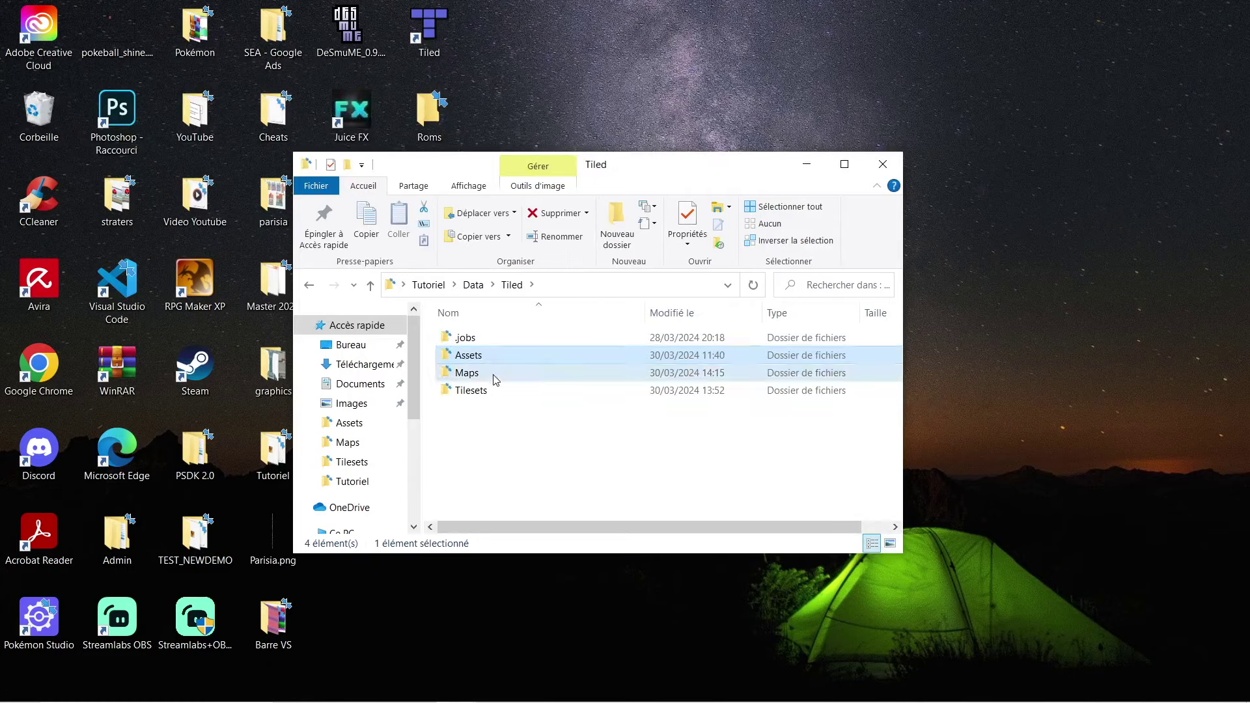
double_click(468, 373)
scroll(552, 407, "down", 7)
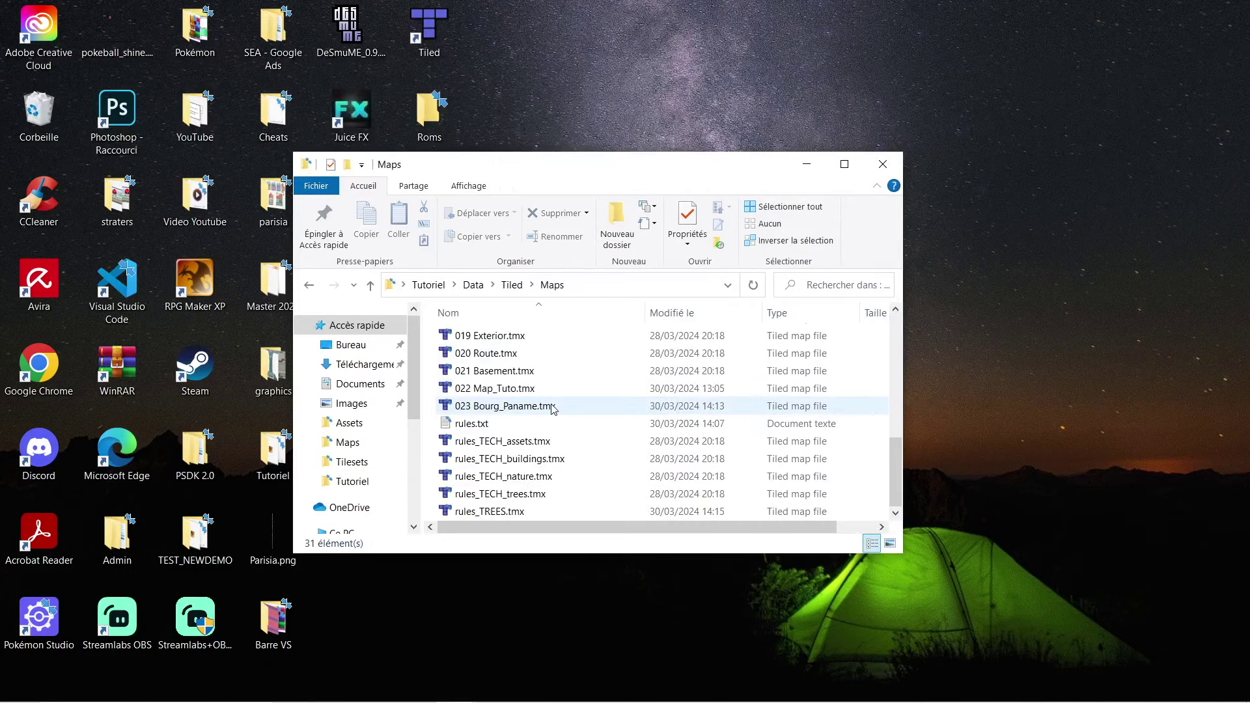
scroll(552, 407, "up", 5)
scroll(549, 449, "down", 5)
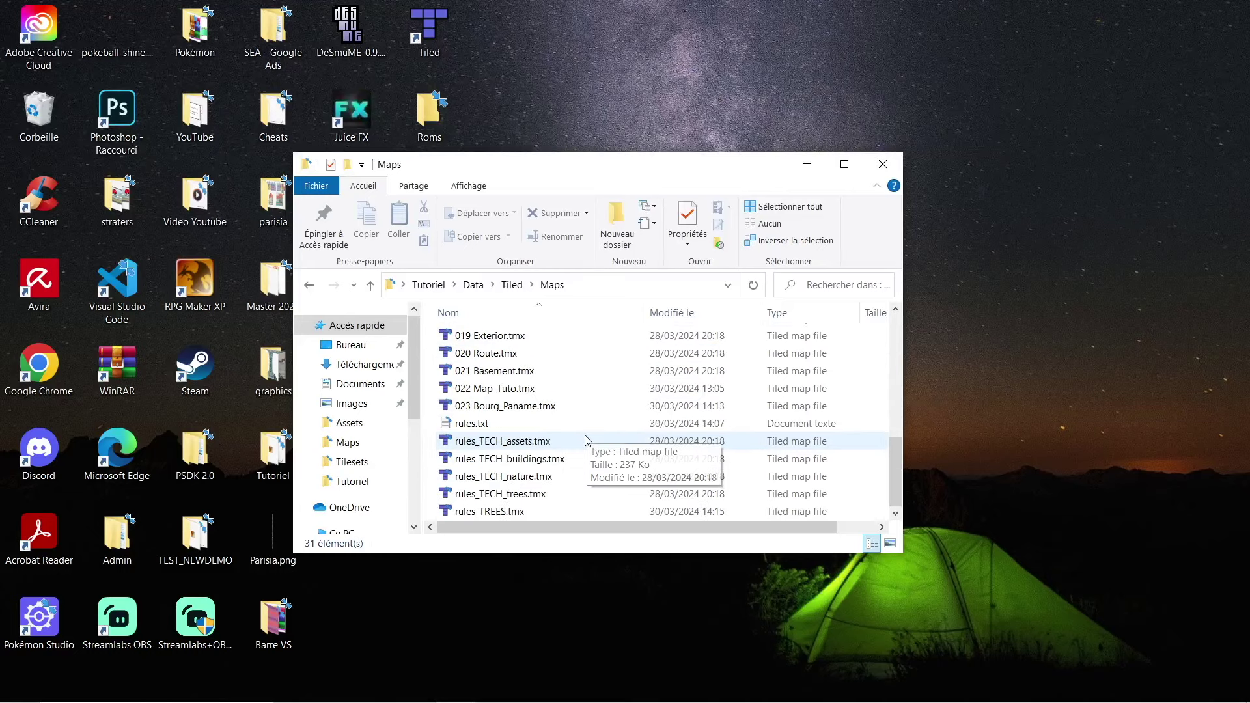
scroll(584, 441, "up", 7)
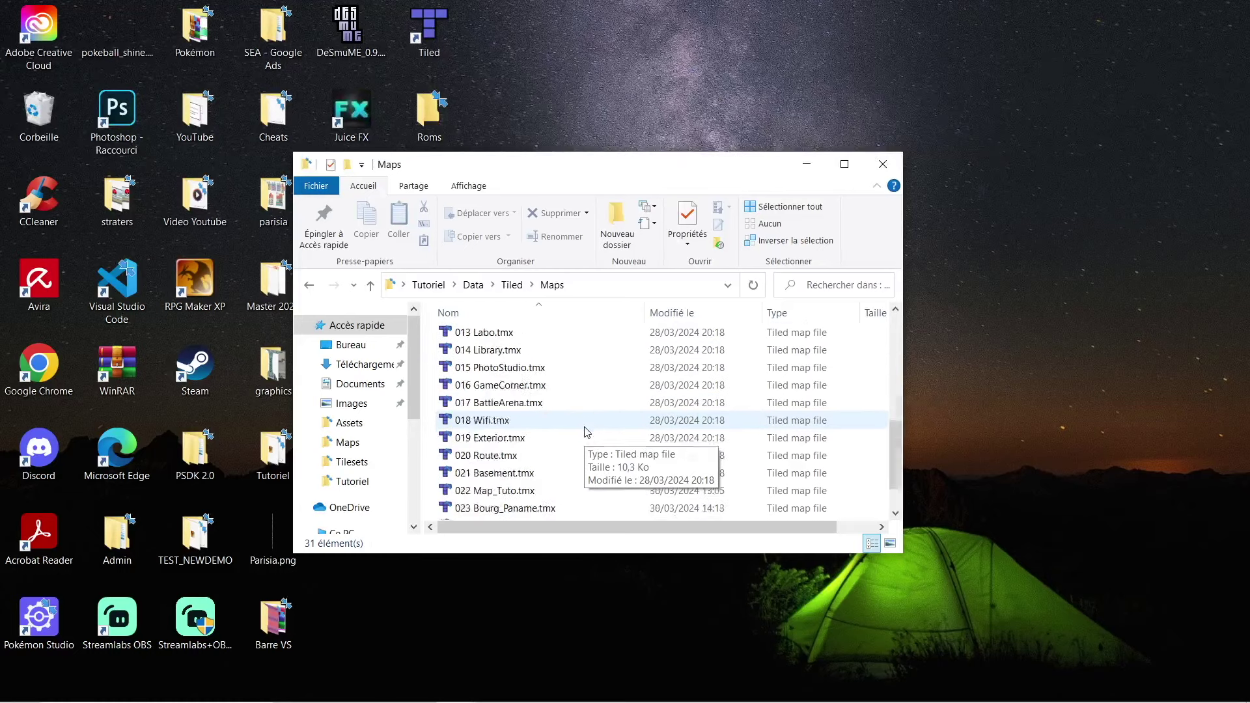
Step: Open the Tilesets folder inside Tiled and look through its .tsx files
left_click(515, 288)
double_click(479, 391)
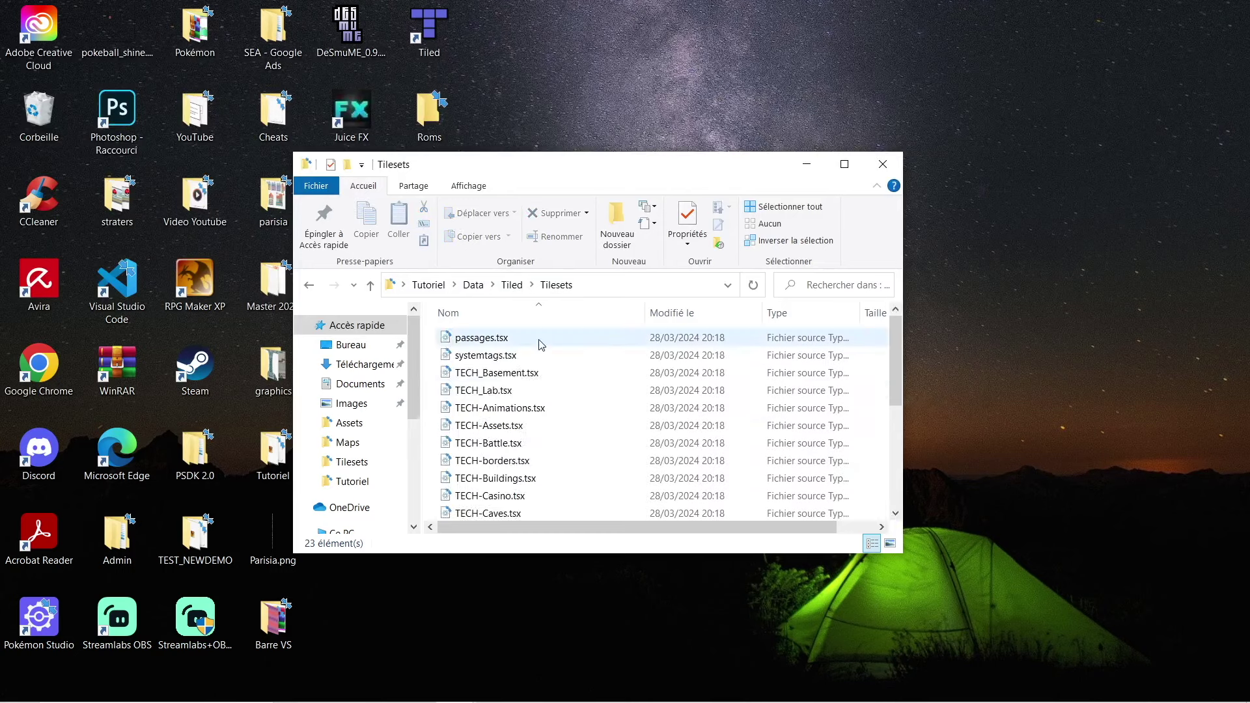
scroll(550, 391, "down", 4)
scroll(558, 434, "up", 4)
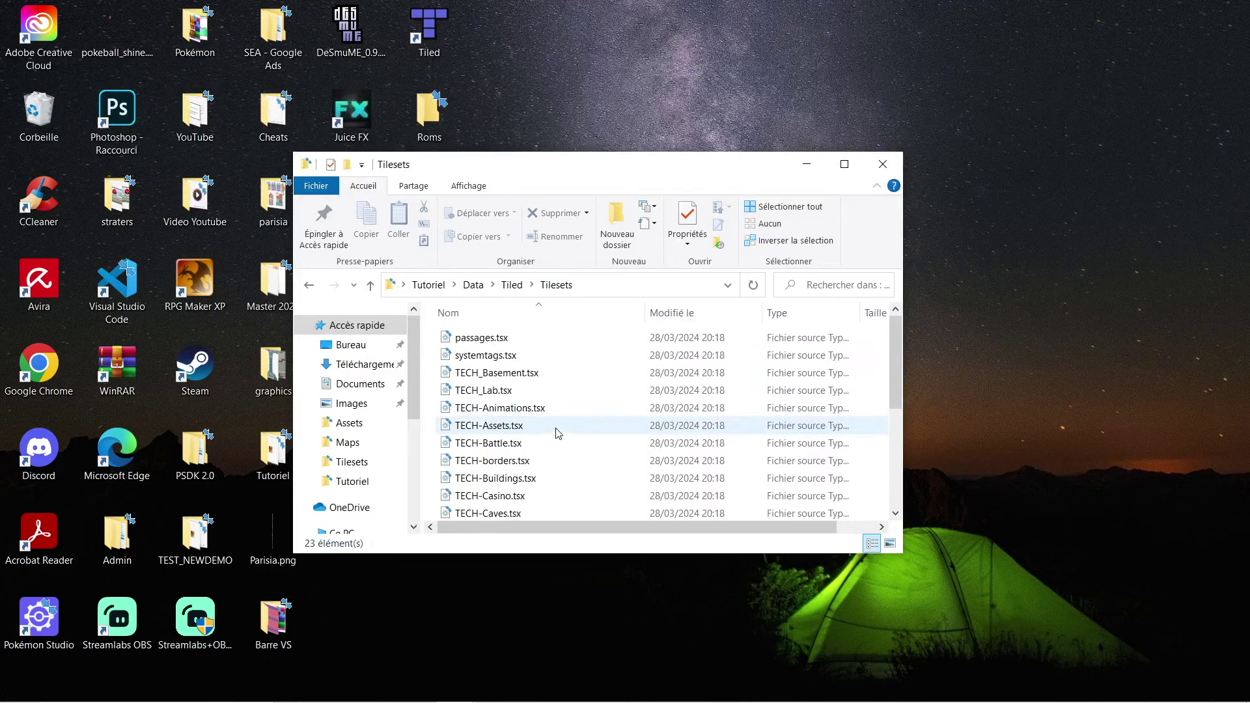
Step: Go back to the Assets folder inside Tiled and select the TECH-Assets.png tileset image
left_click(513, 285)
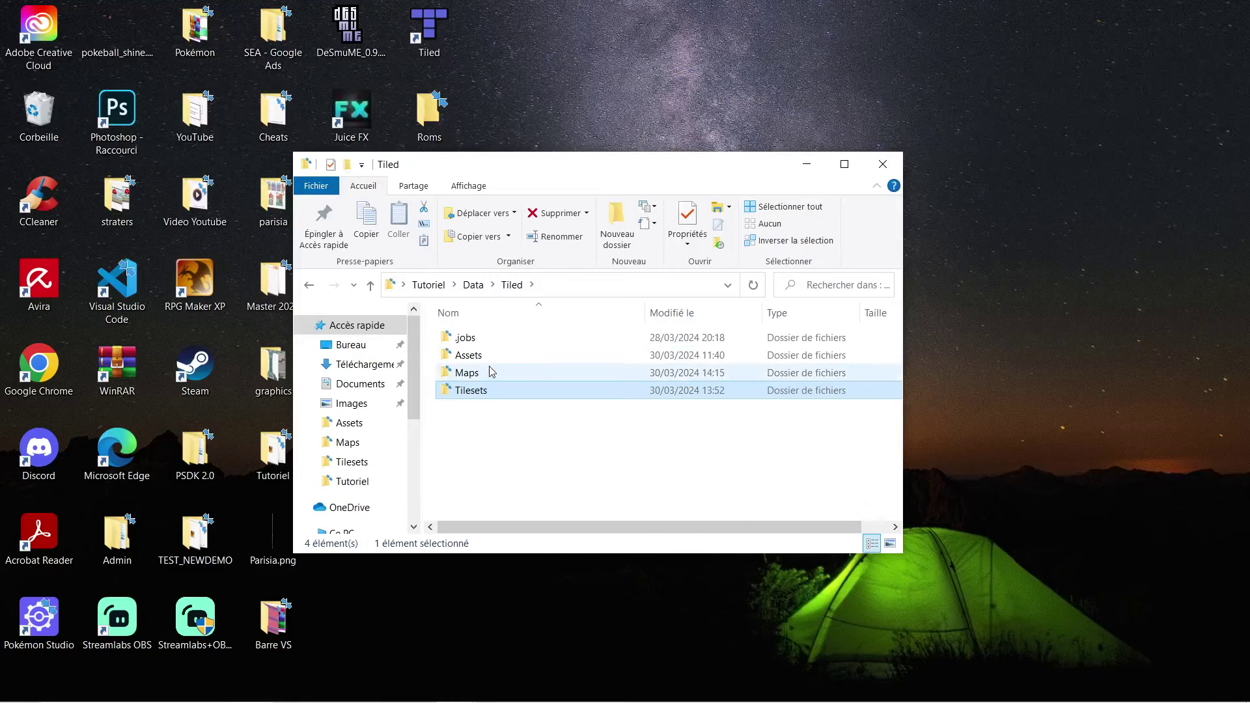
double_click(573, 356)
left_click(664, 373)
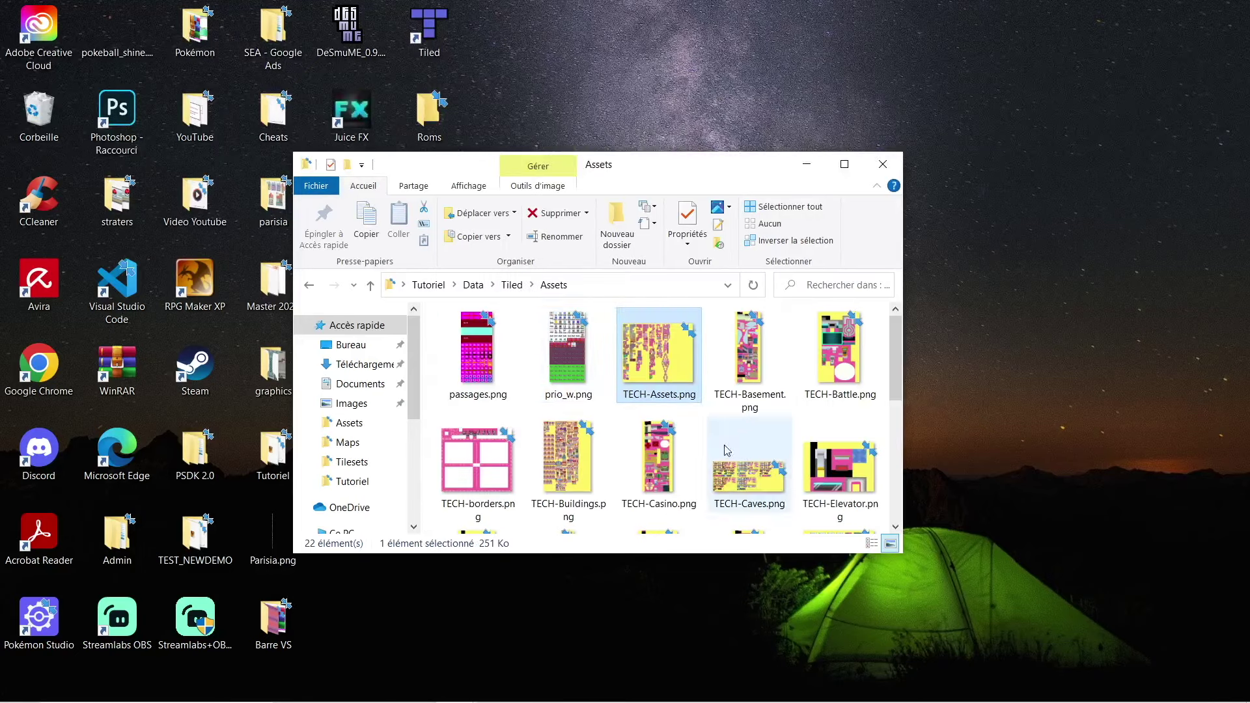
Step: Duplicate 000 Blank_Template.tmx in the Tiled project's Maps folder and open the copy in the Tiled editor
left_click(513, 284)
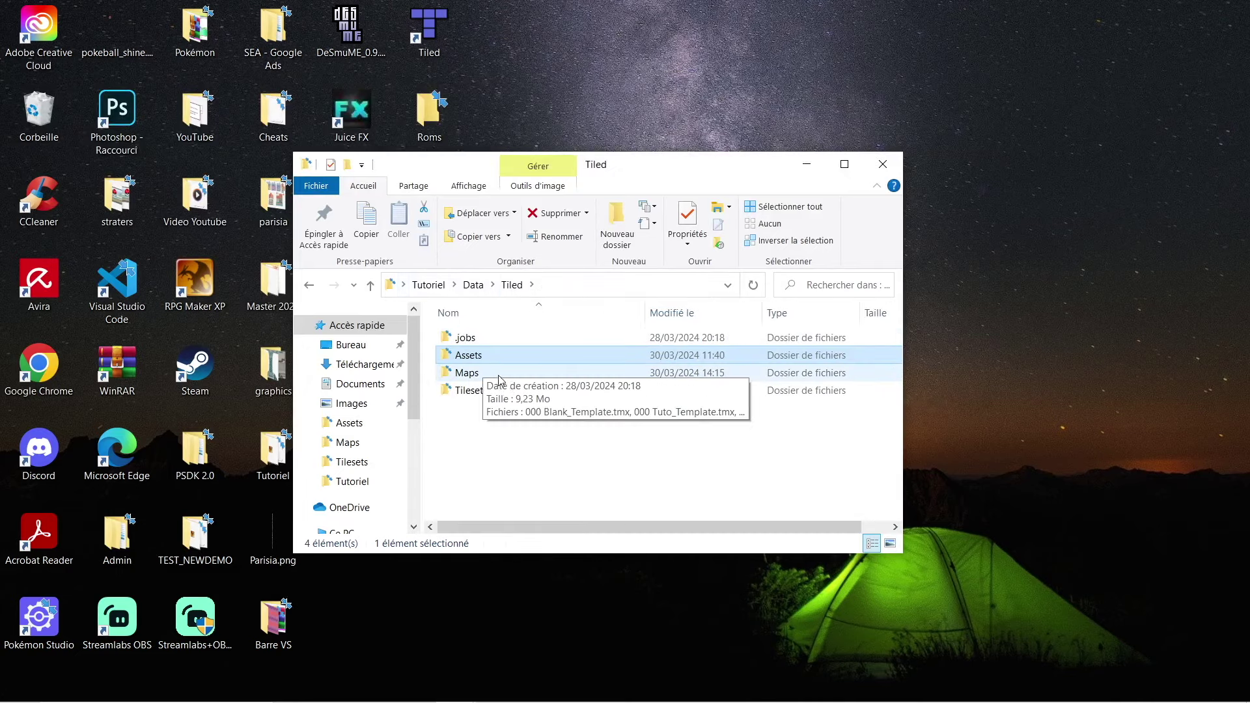
double_click(498, 373)
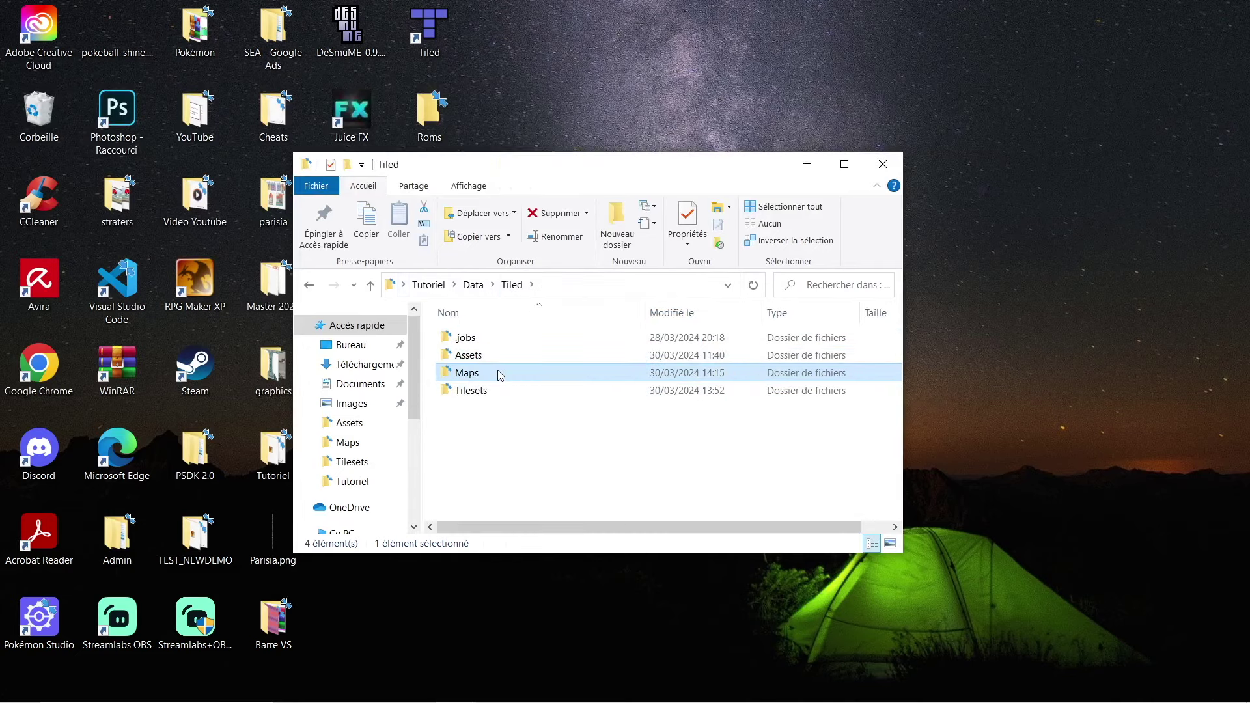
left_click(502, 337)
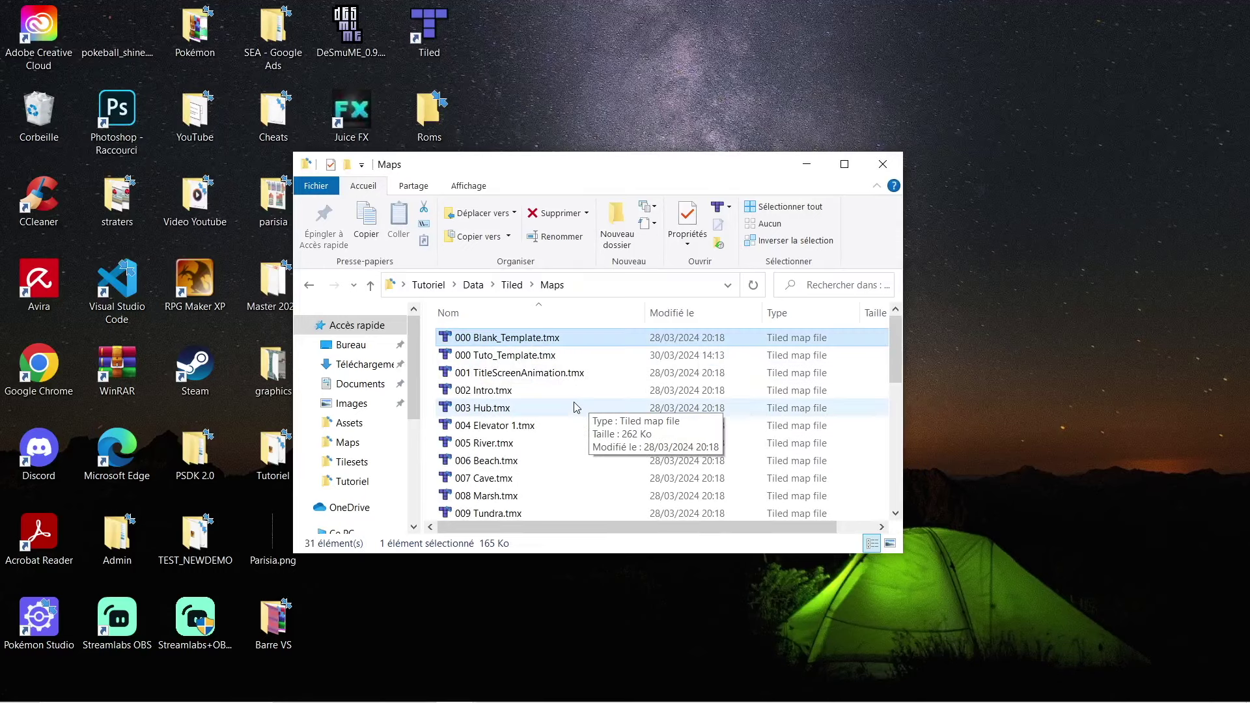
left_click(505, 338)
key("Escape")
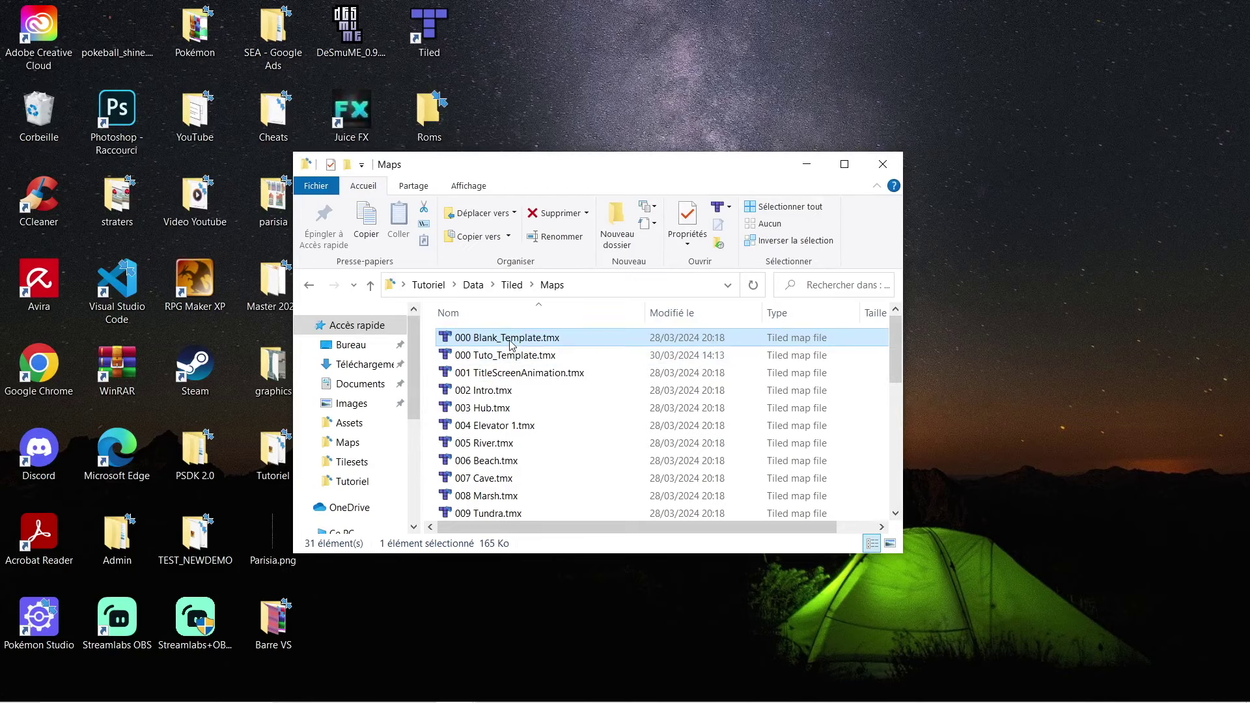
key("ctrl+c")
key("ctrl+v")
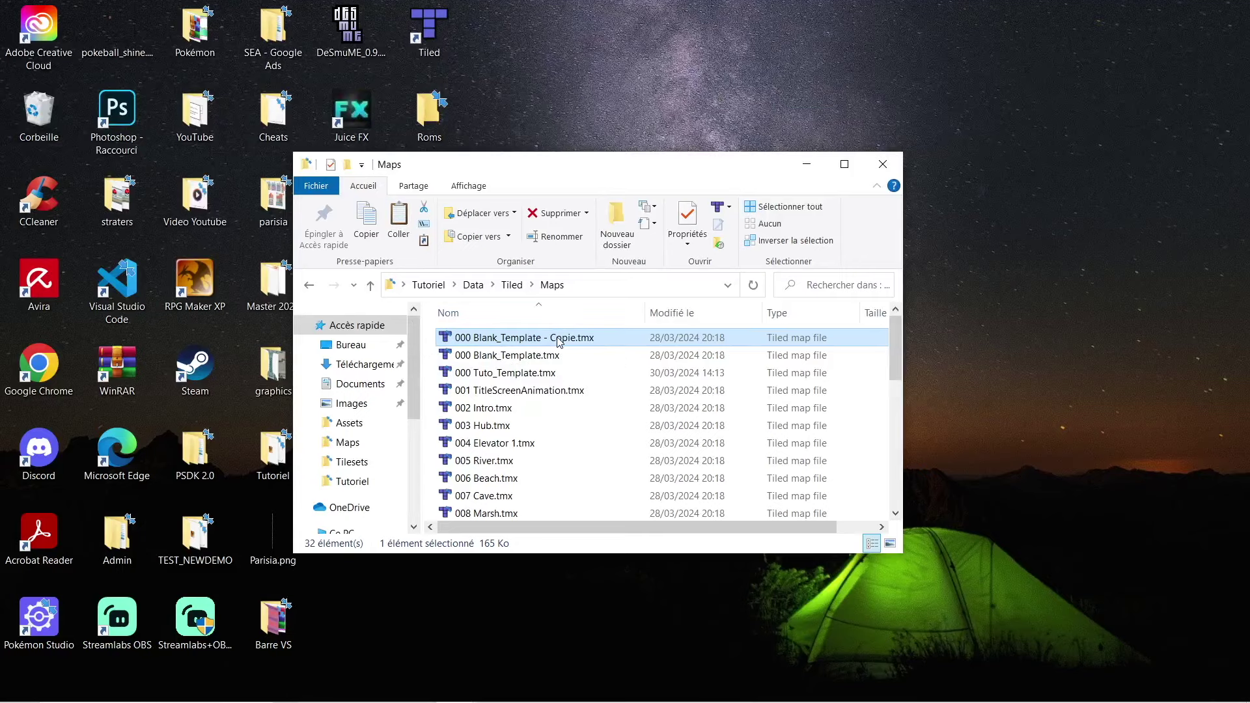
double_click(543, 340)
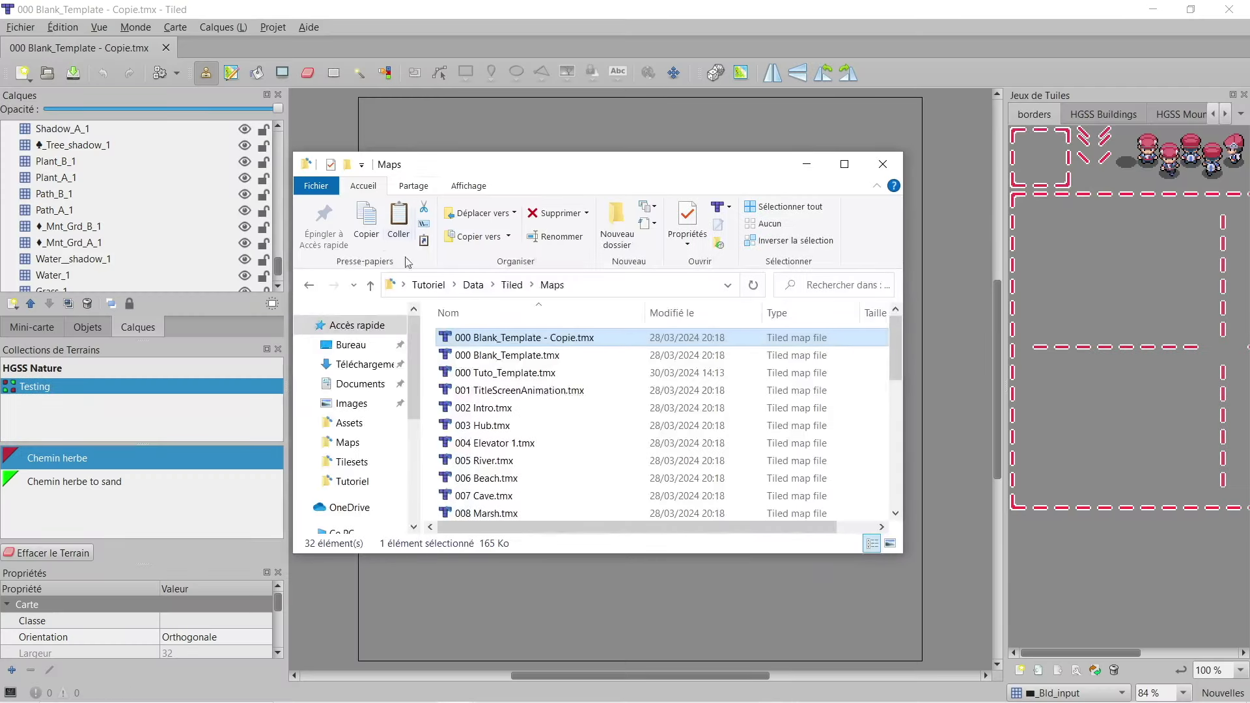
Step: Examine the template map's layer list, from Borders, passages and systemtags through the Z=4 to Z=0 layers down to _Bld_input
scroll(181, 194, "up", 5)
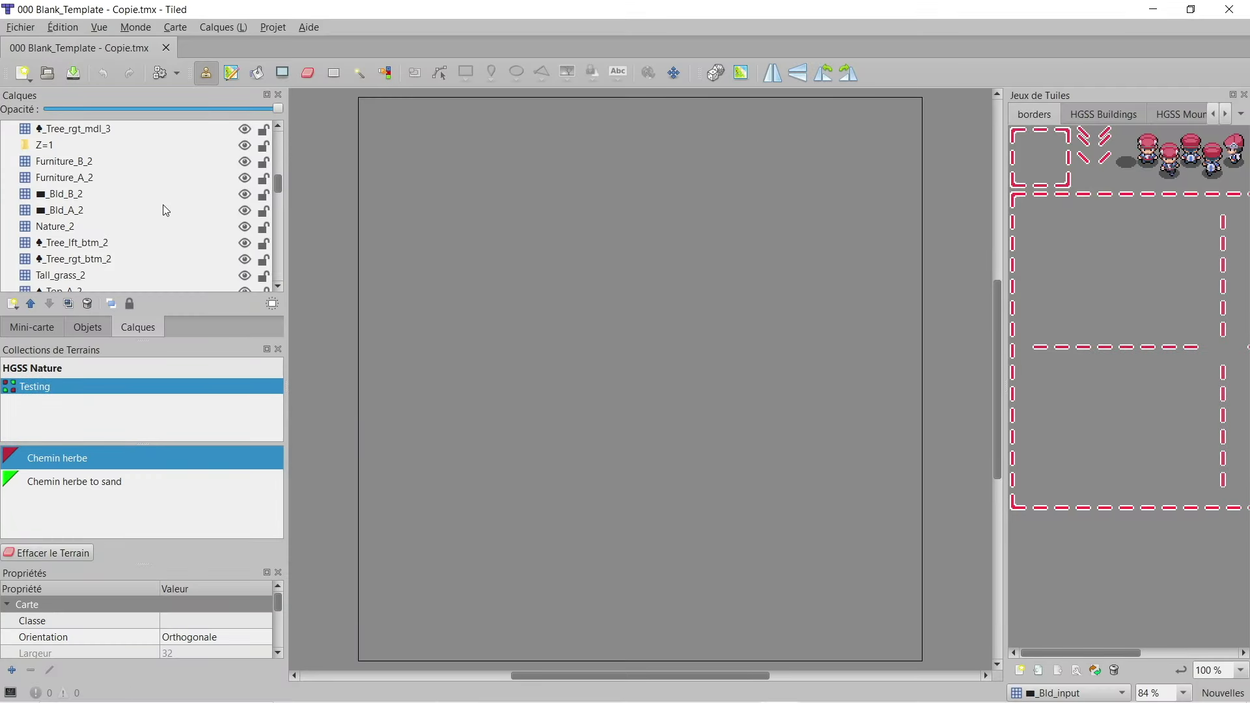
scroll(154, 209, "up", 3)
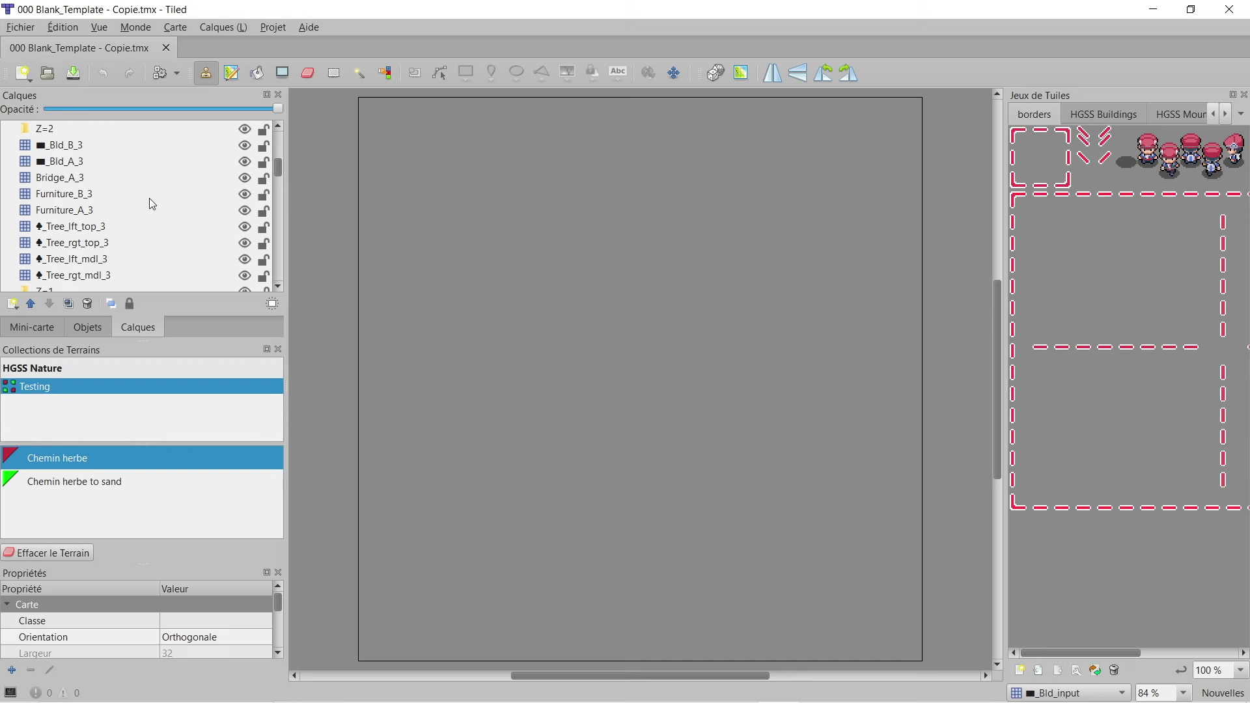
scroll(154, 212, "up", 2)
scroll(164, 210, "up", 3)
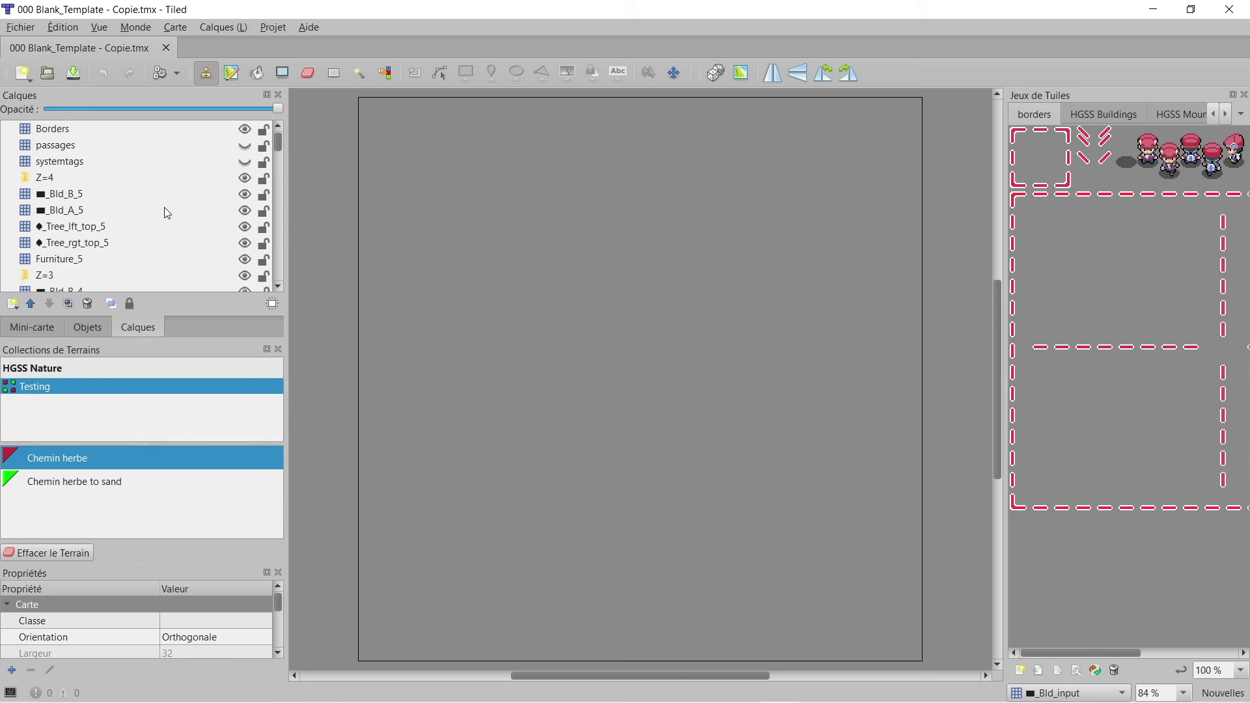
scroll(164, 208, "down", 6)
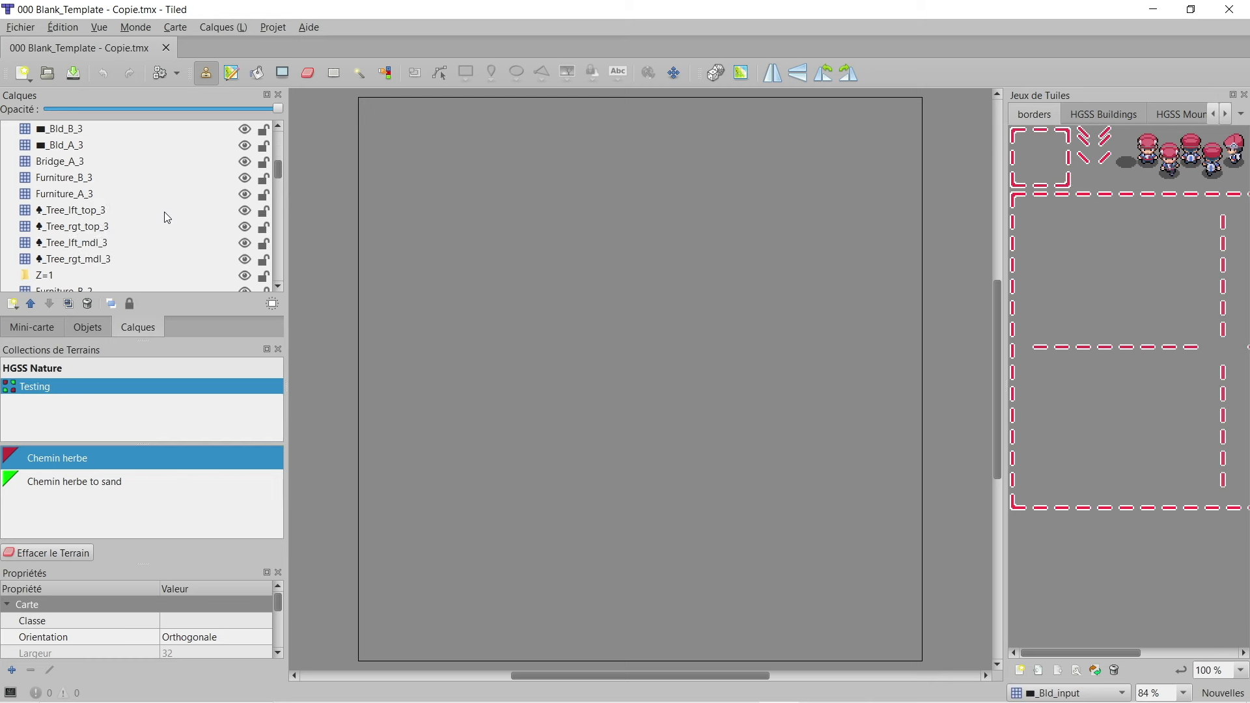
scroll(165, 213, "down", 2)
scroll(165, 217, "down", 8)
scroll(164, 224, "up", 8)
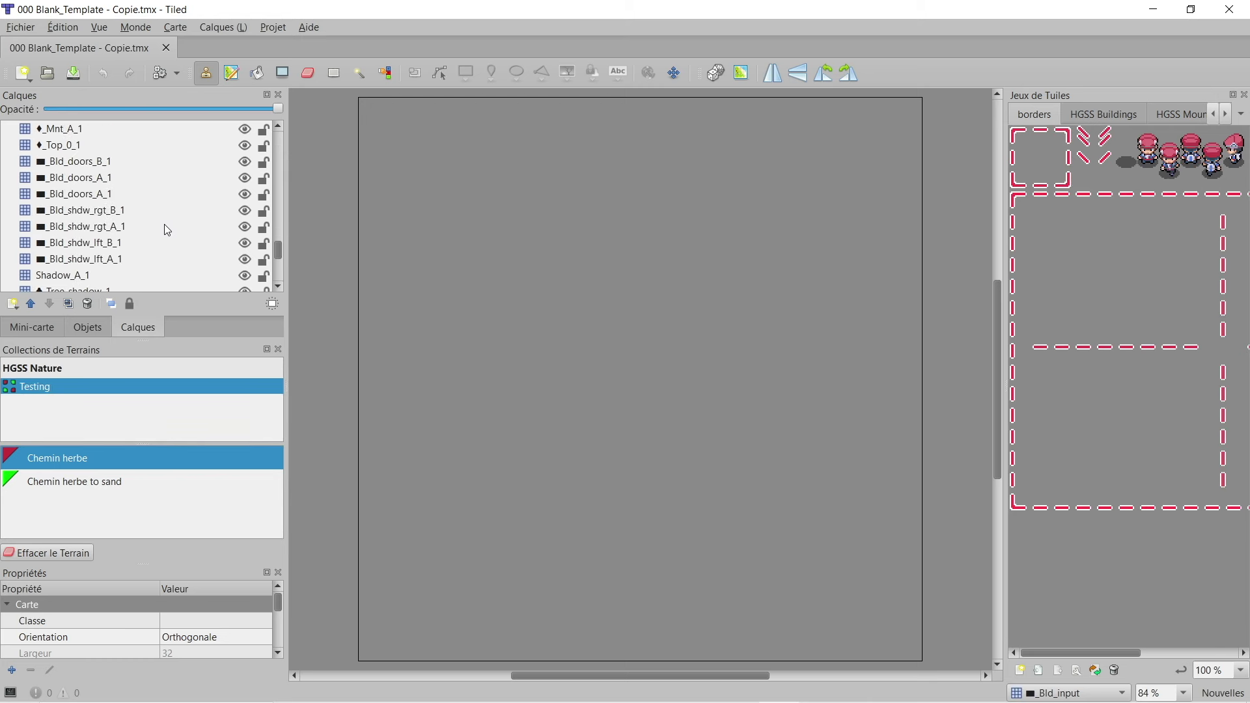
scroll(163, 226, "up", 8)
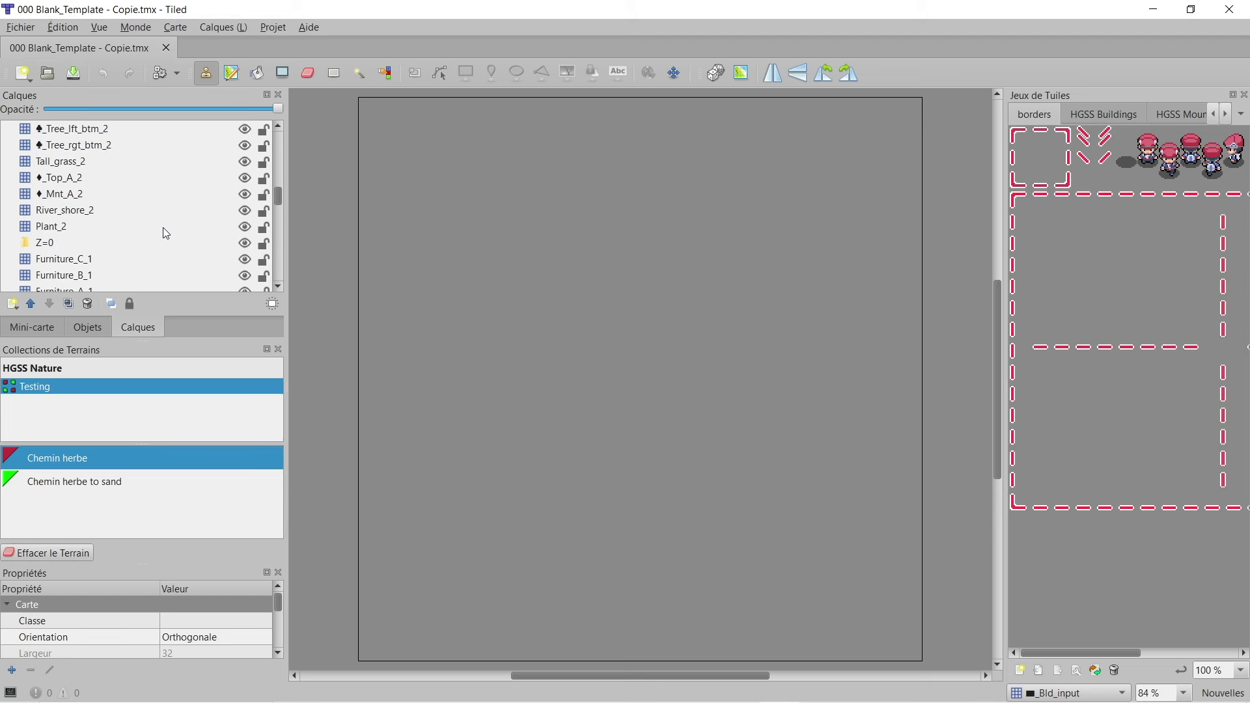
scroll(163, 233, "up", 2)
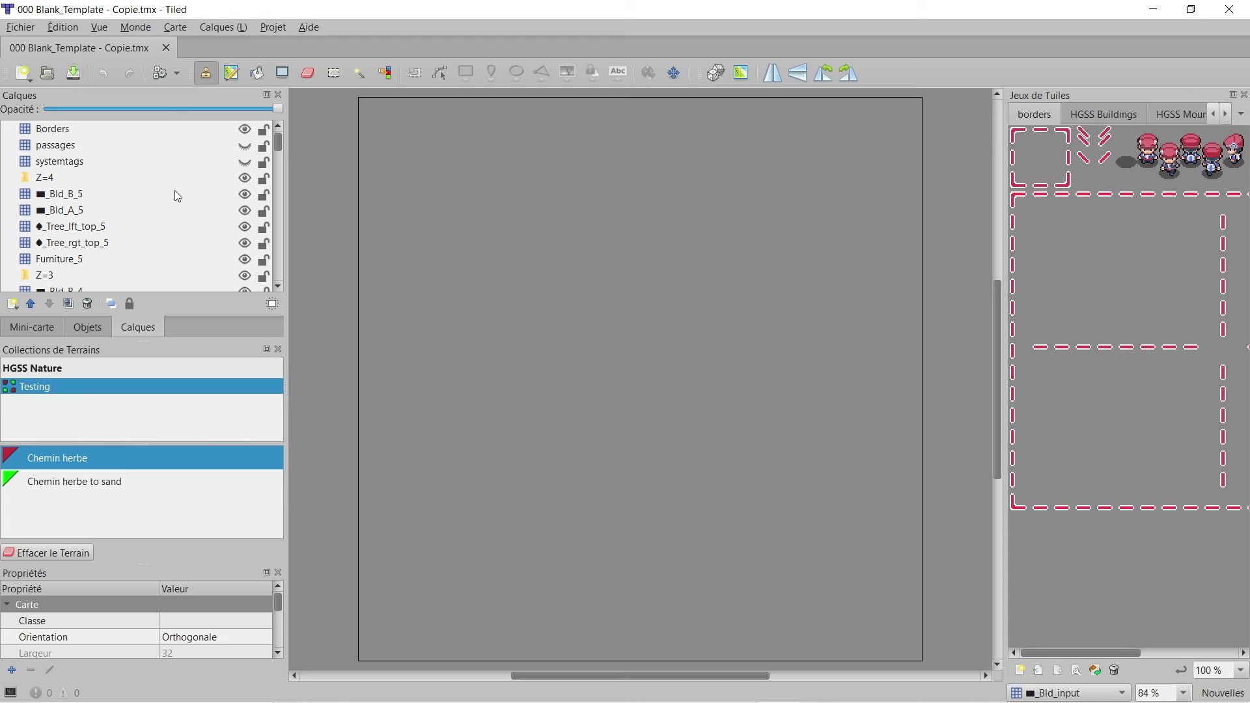
scroll(99, 201, "down", 12)
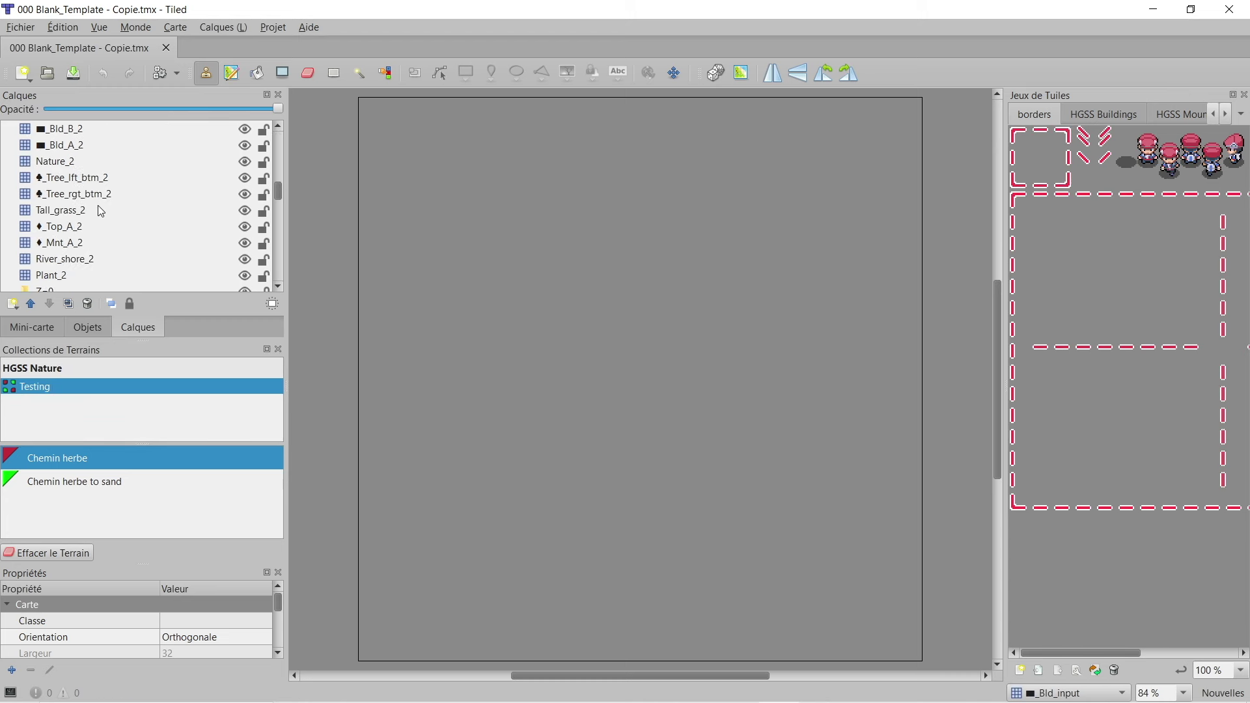
scroll(99, 207, "down", 10)
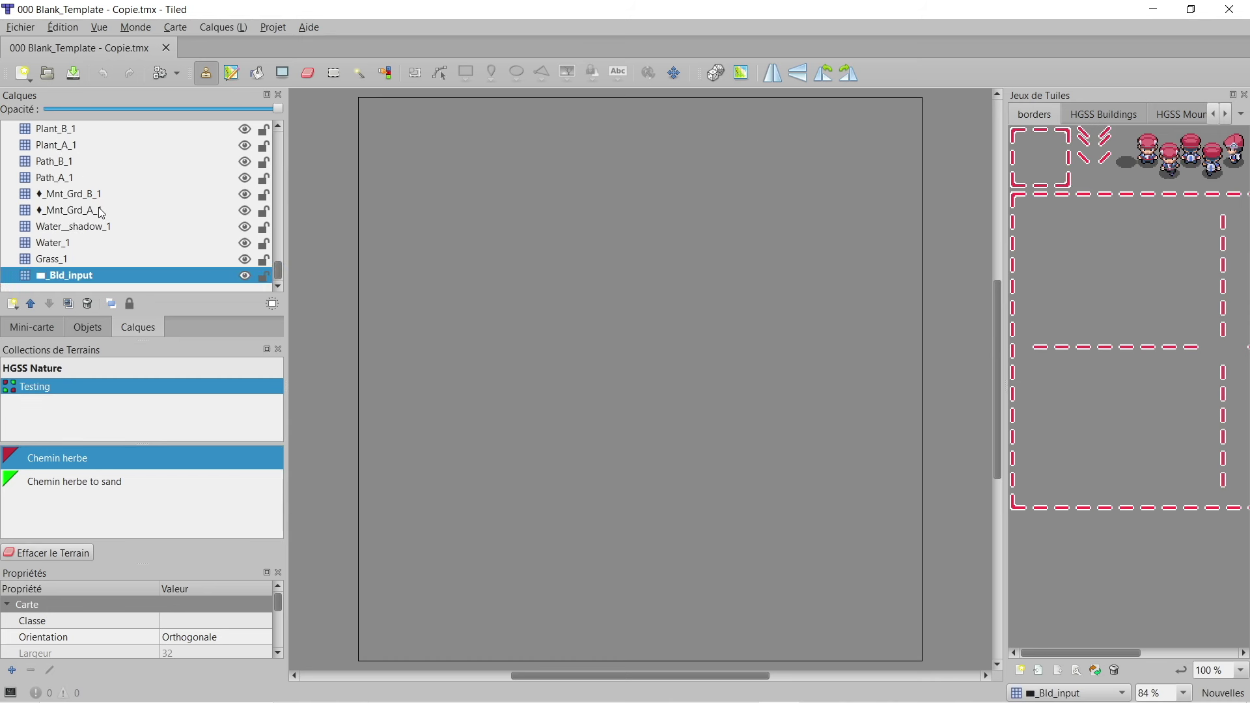
scroll(182, 222, "up", 3)
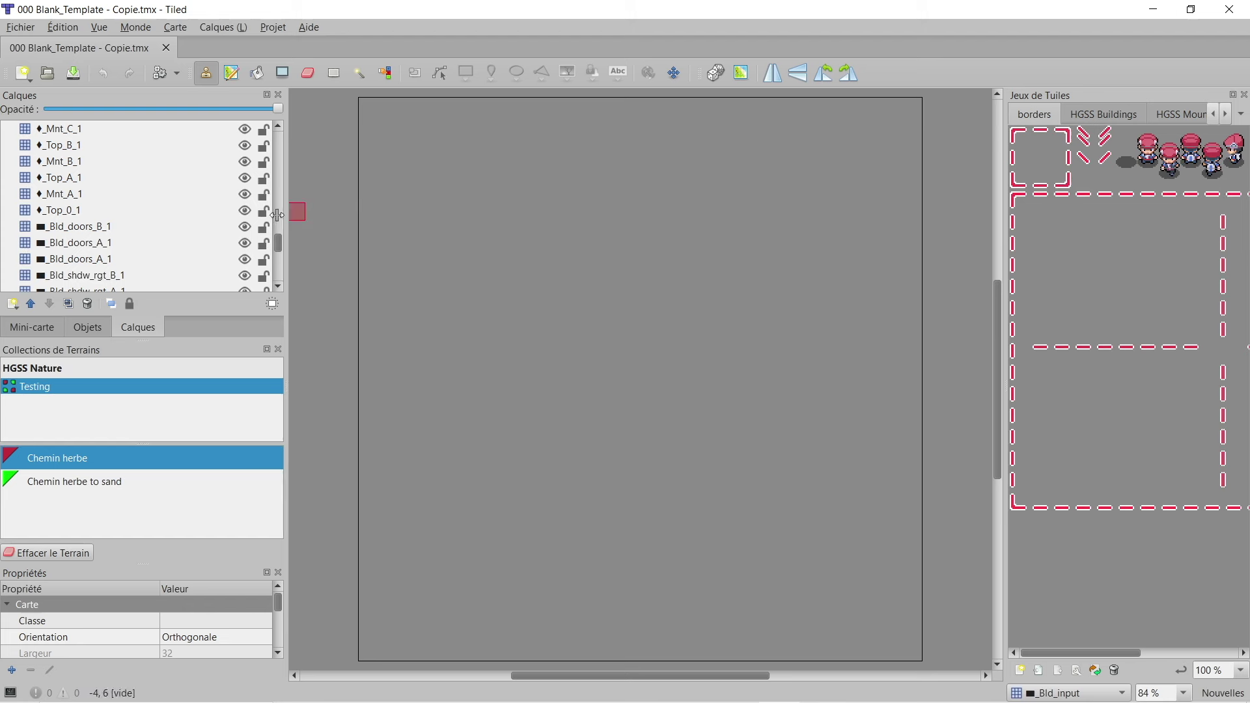
scroll(139, 198, "up", 3)
scroll(111, 221, "down", 5)
scroll(84, 241, "down", 3)
scroll(92, 231, "up", 6)
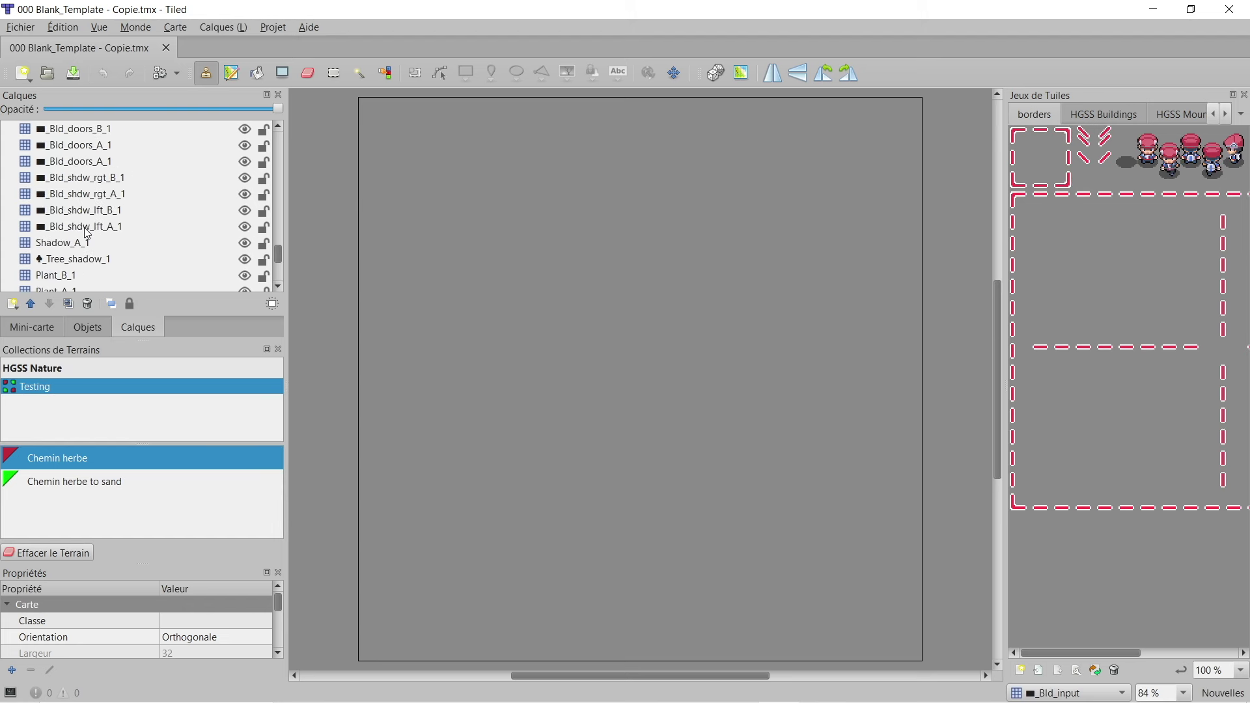
Step: Look through the layers under Z=1 and Z=0 and select the Plant_A_1 tile layer
scroll(96, 218, "up", 6)
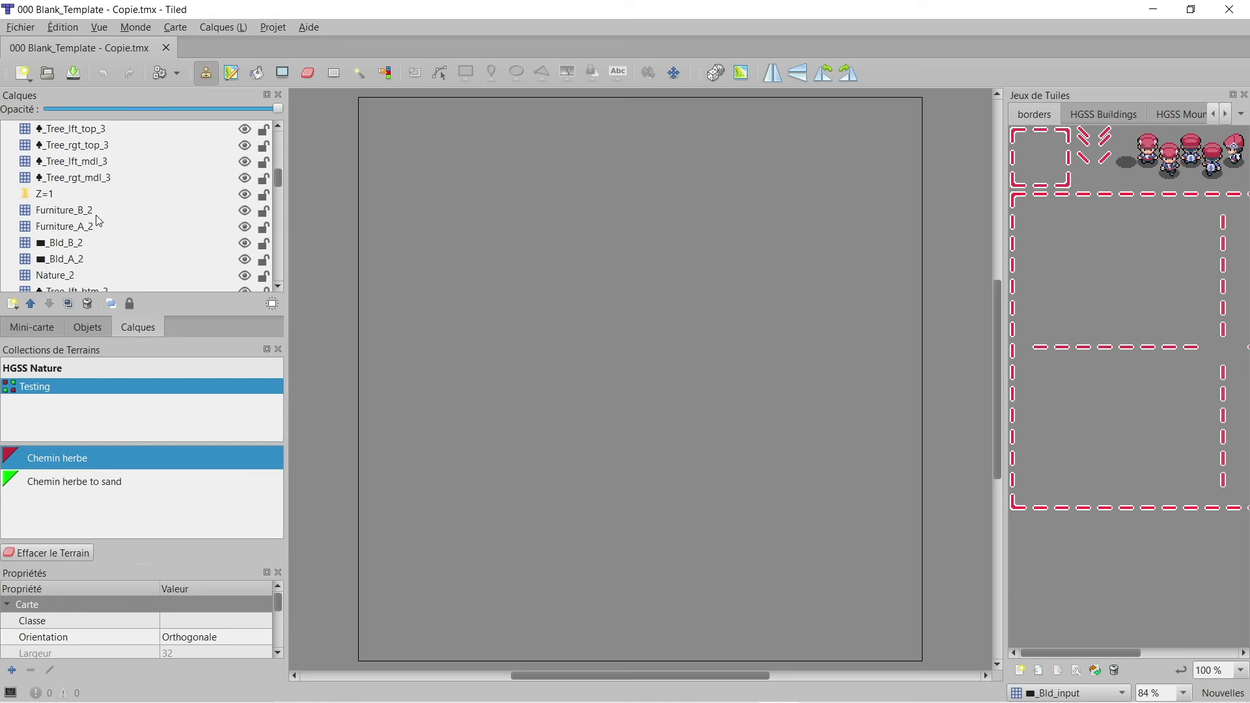
scroll(117, 220, "down", 3)
scroll(124, 223, "down", 8)
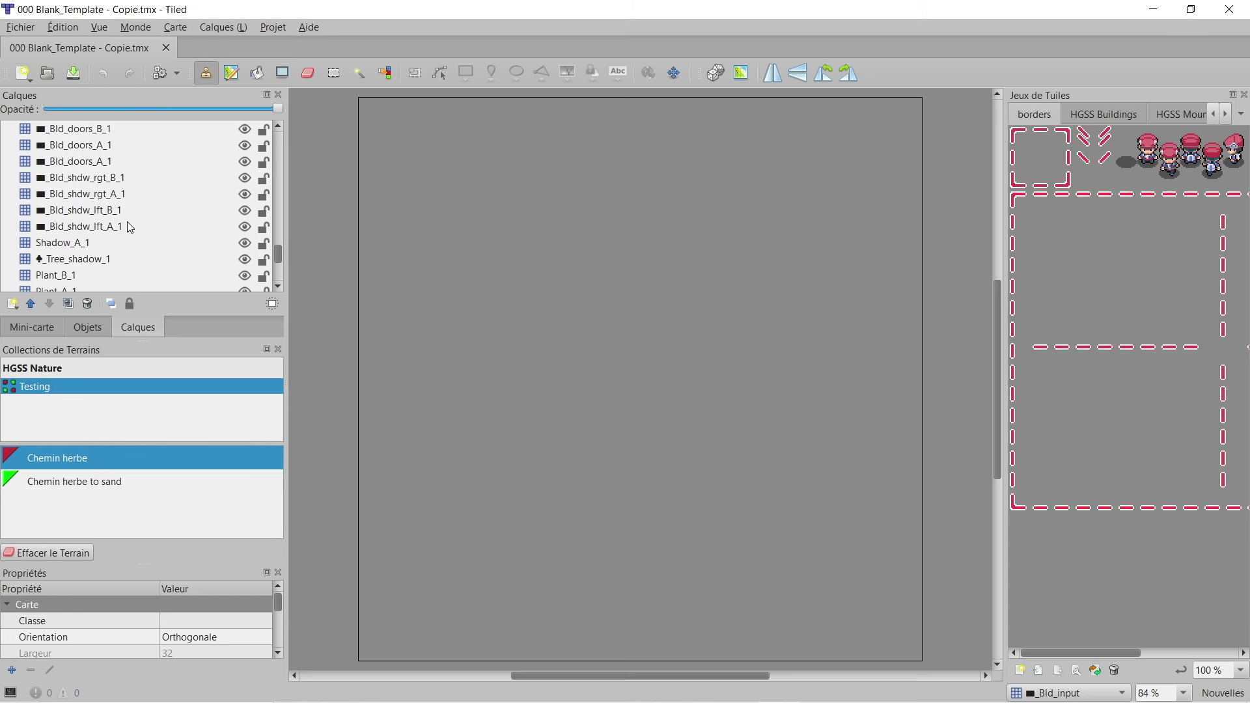
scroll(131, 229, "up", 2)
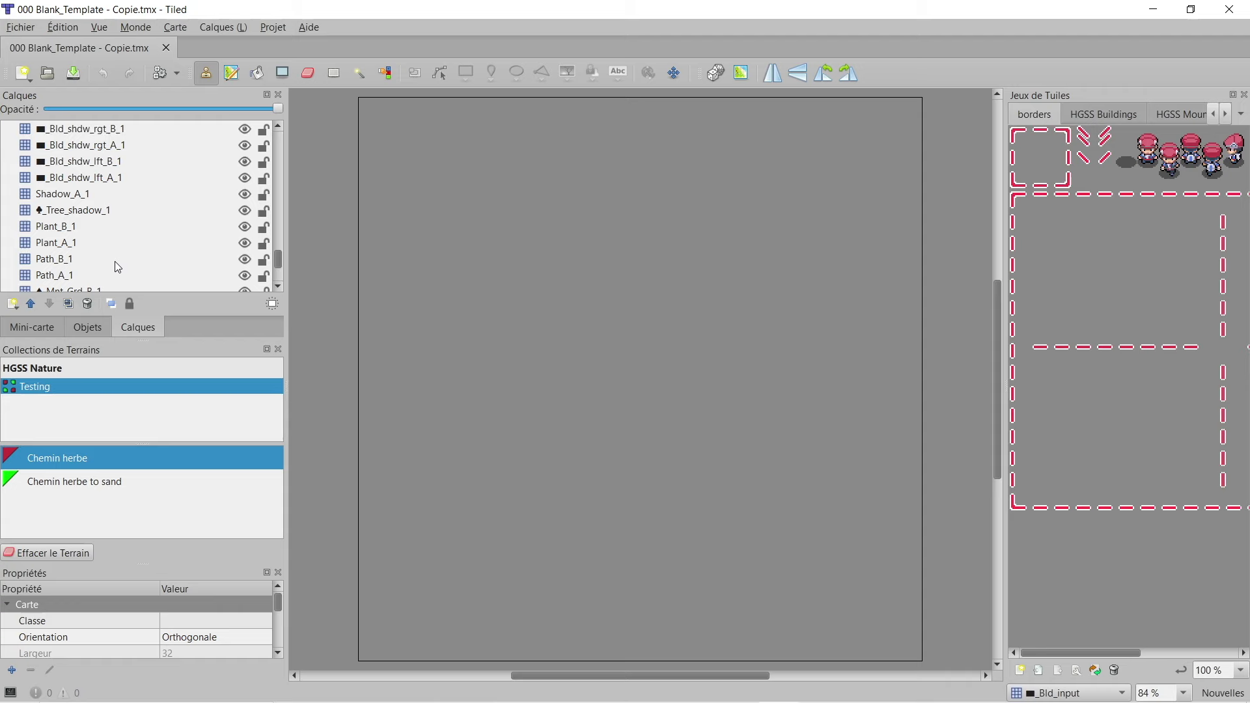
left_click(112, 246)
Step: Switch to RPG Maker XP and cycle through editing layers 1, 2 and 3 on the Route map, ending on layer 3
mouse_move(841, 688)
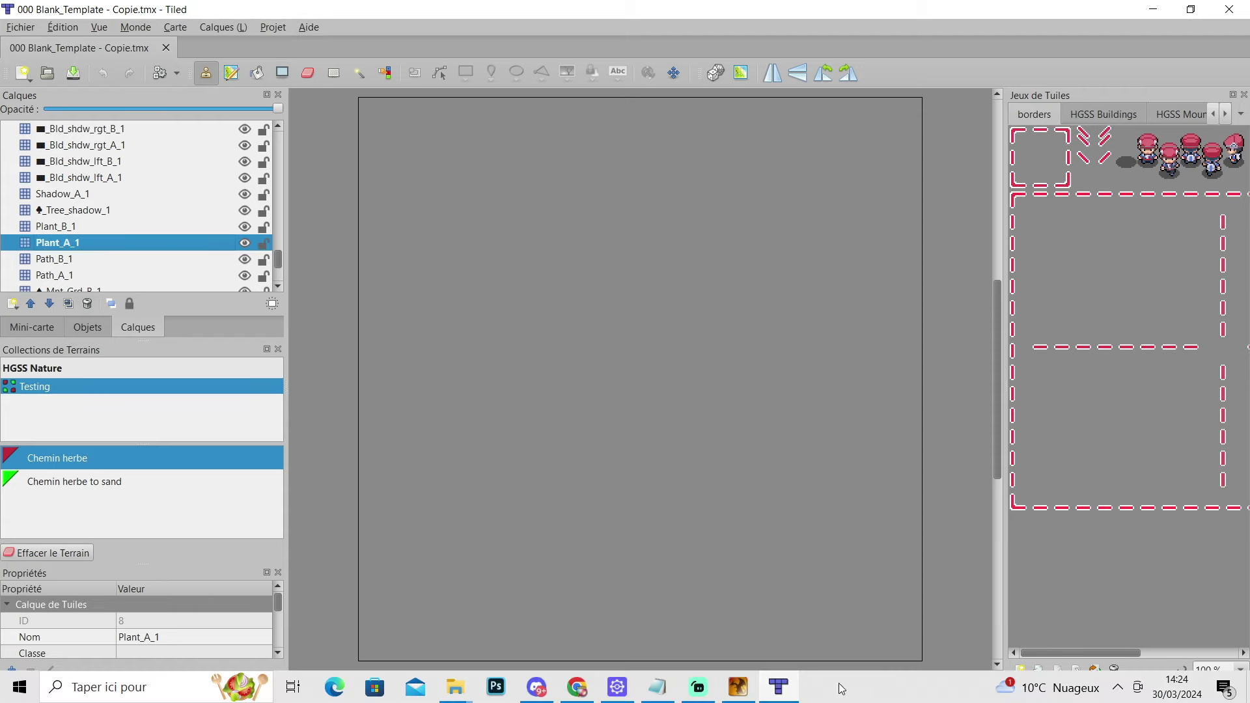
left_click(738, 687)
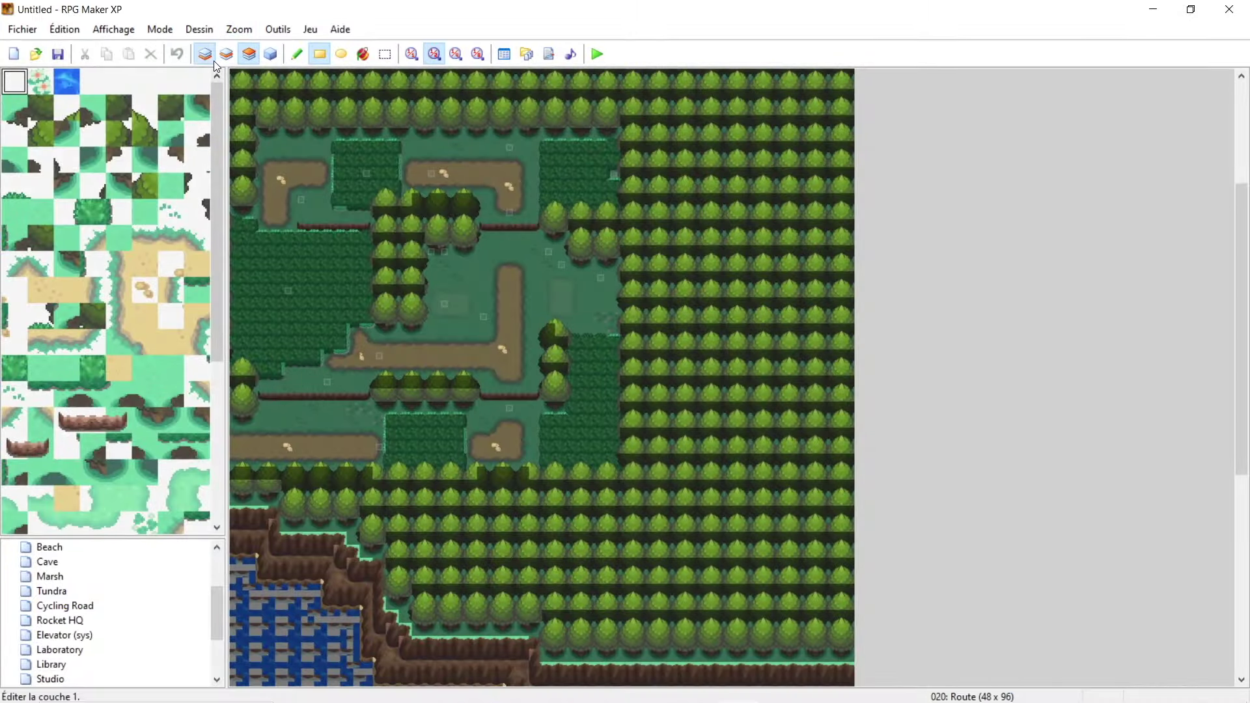
left_click(226, 55)
left_click(205, 55)
left_click(228, 57)
left_click(248, 54)
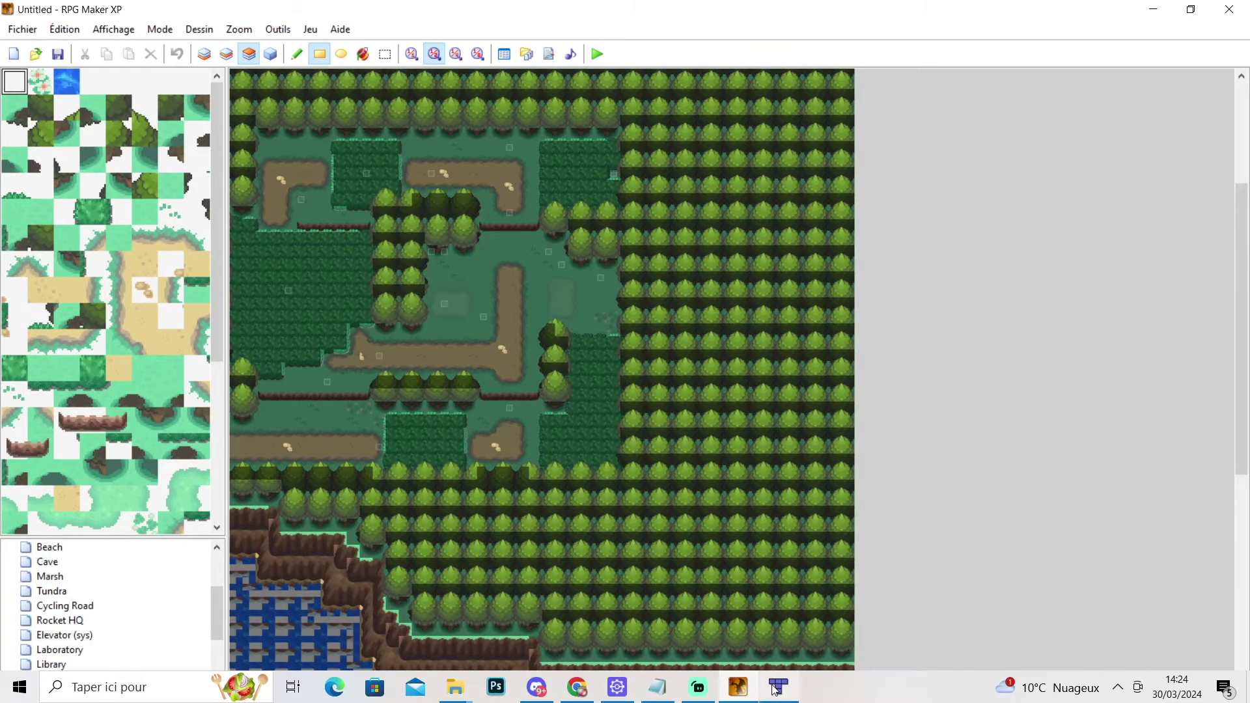
Step: Switch back to Tiled, select the layers from Plant_A_1 to _Tree_shadow_1, and reduce the selection to _Tree_shadow_1 only
left_click(775, 687)
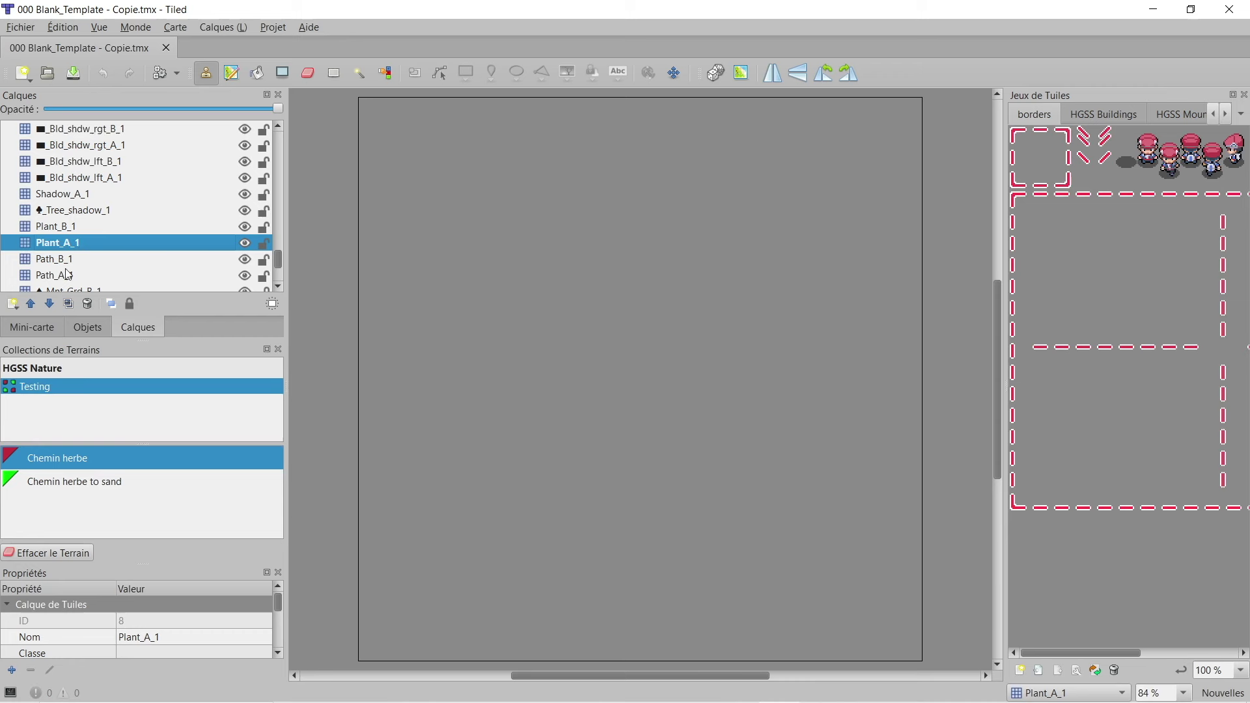
left_click(78, 209, "shift")
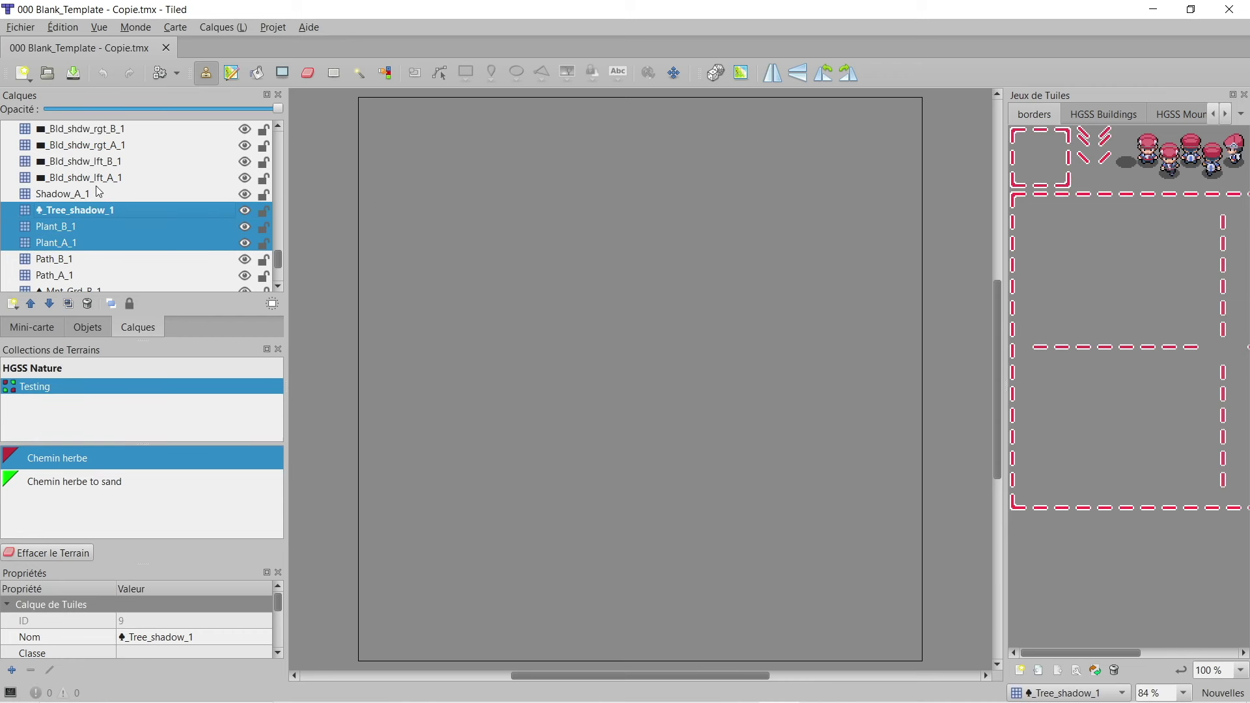
scroll(112, 185, "up", 15)
scroll(115, 189, "down", 15)
left_click(97, 209)
Step: Examine the layers above _Tree_shadow_1, from the building shadows through the doors to the _Top and _Mnt layers
mouse_move(803, 672)
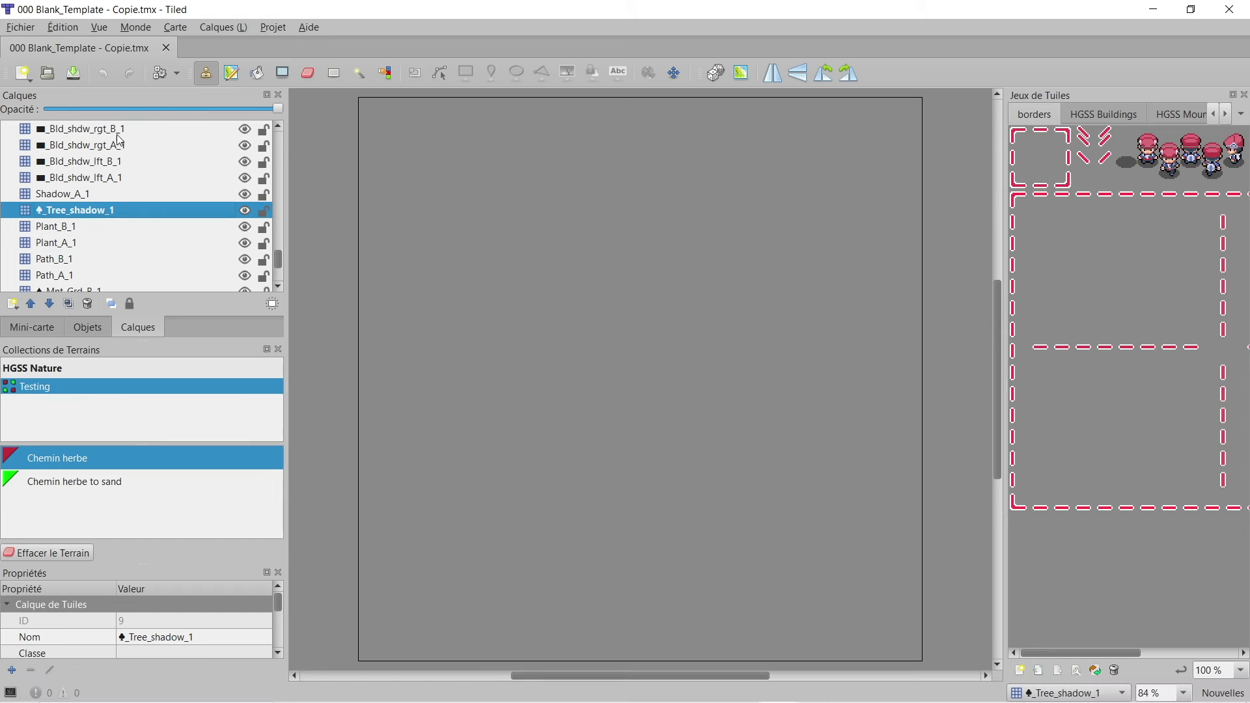
scroll(141, 202, "up", 2)
scroll(139, 199, "down", 2)
scroll(138, 200, "down", 1)
scroll(136, 200, "up", 2)
scroll(136, 203, "up", 5)
scroll(135, 207, "down", 3)
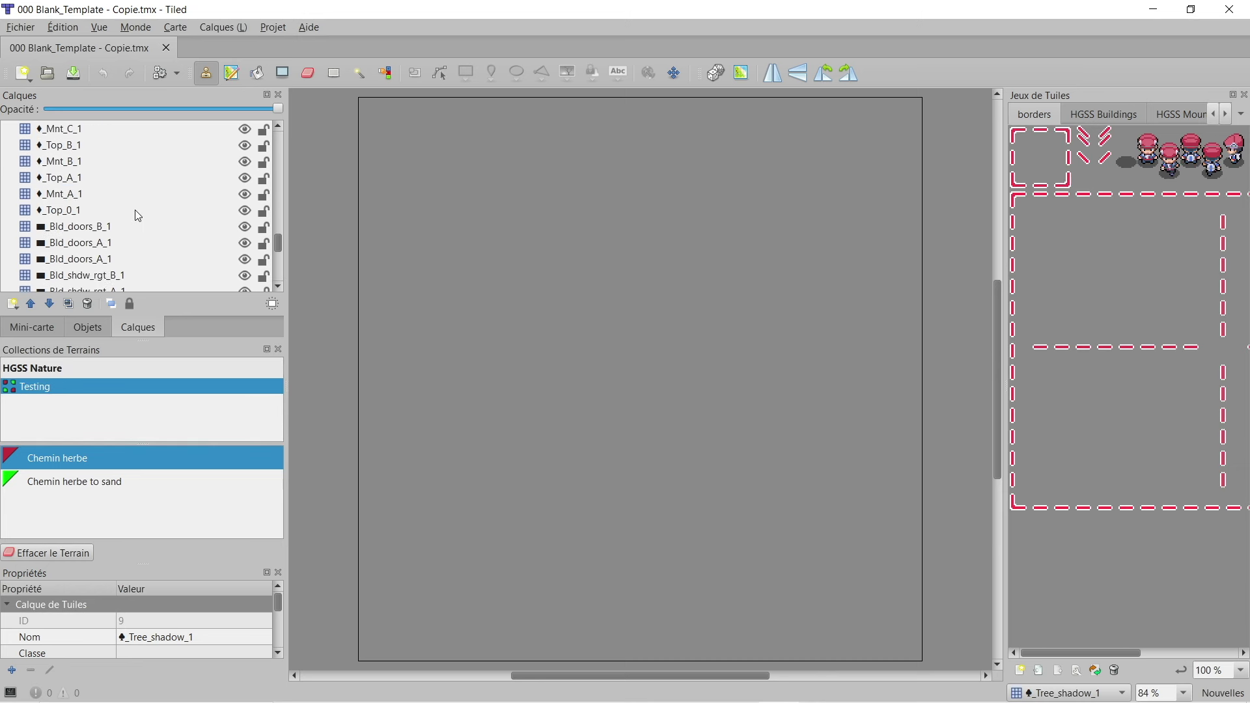
Step: Switch to RPG Maker XP, inspect the Opening Cutscene tileset's superposition priorities in the database, and close it without saving
left_click(748, 687)
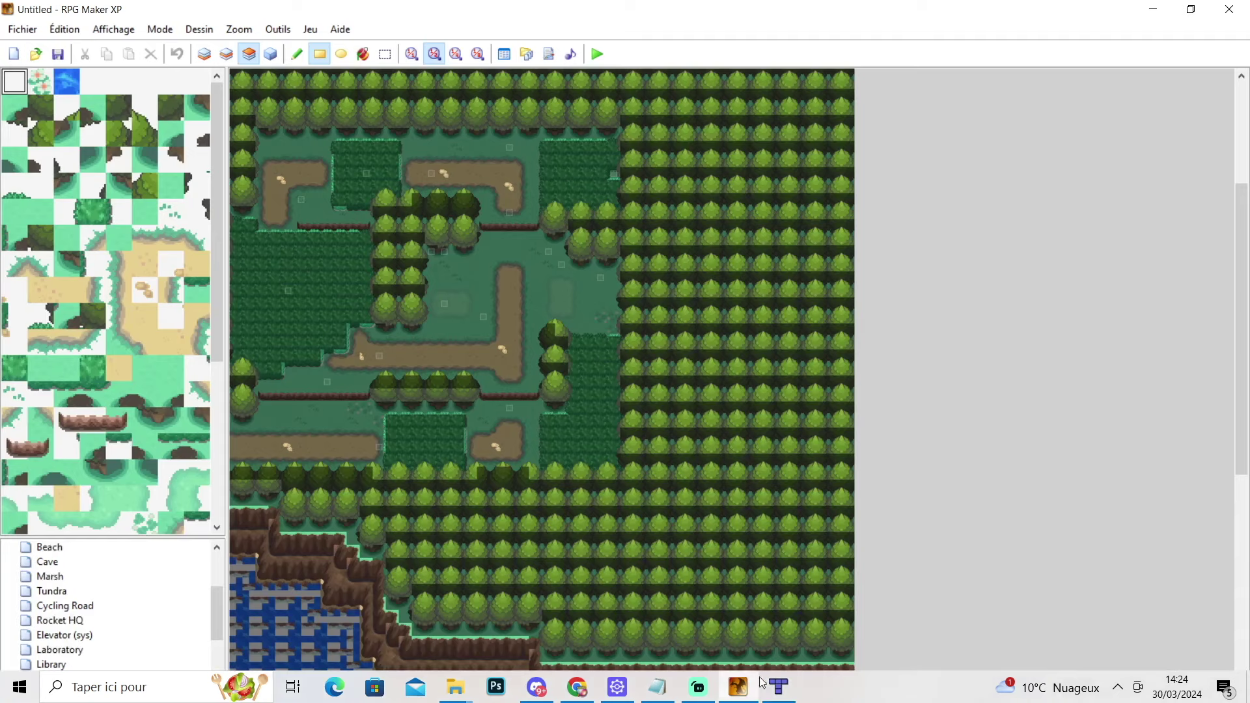
left_click(504, 54)
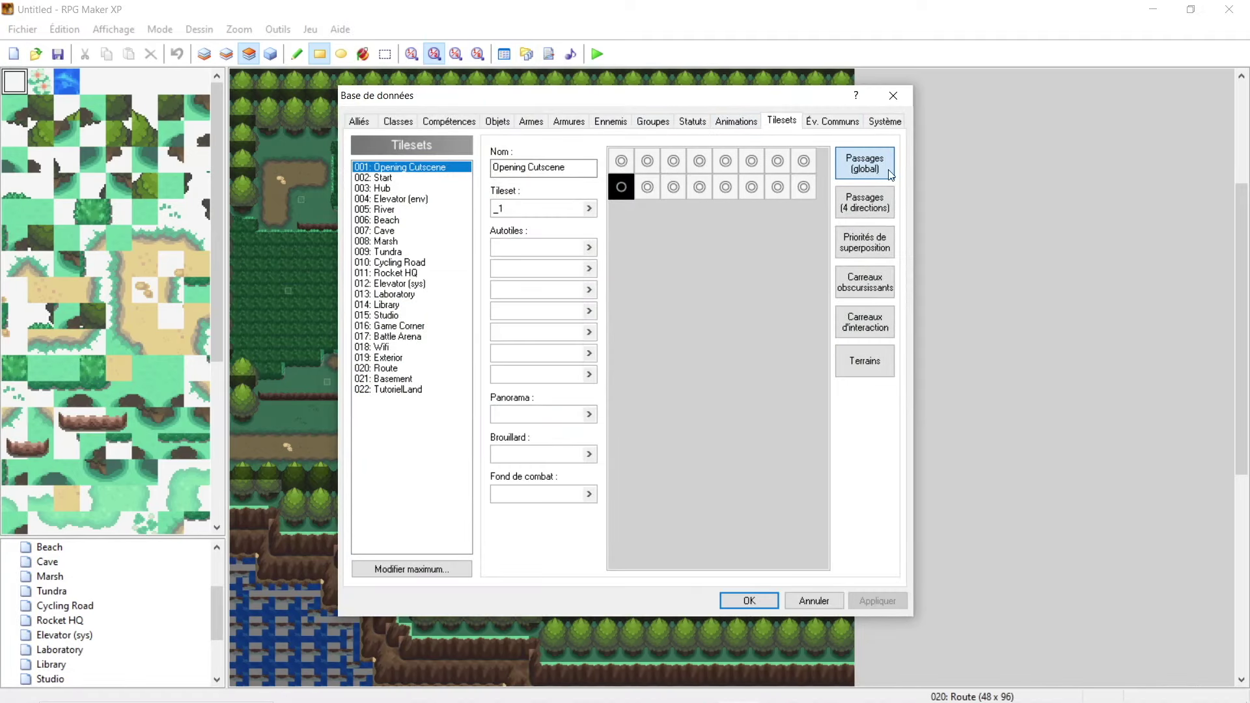
left_click(866, 242)
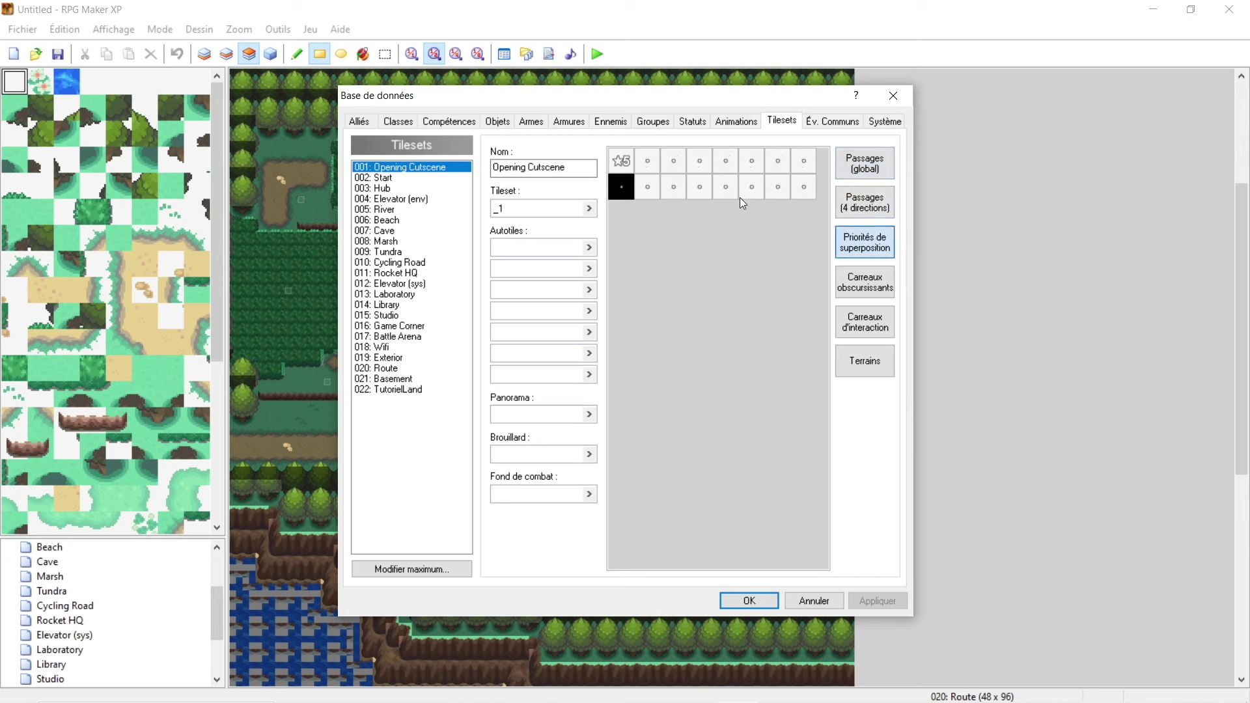
left_click(648, 188)
left_click(656, 192)
left_click(656, 193)
left_click(903, 96)
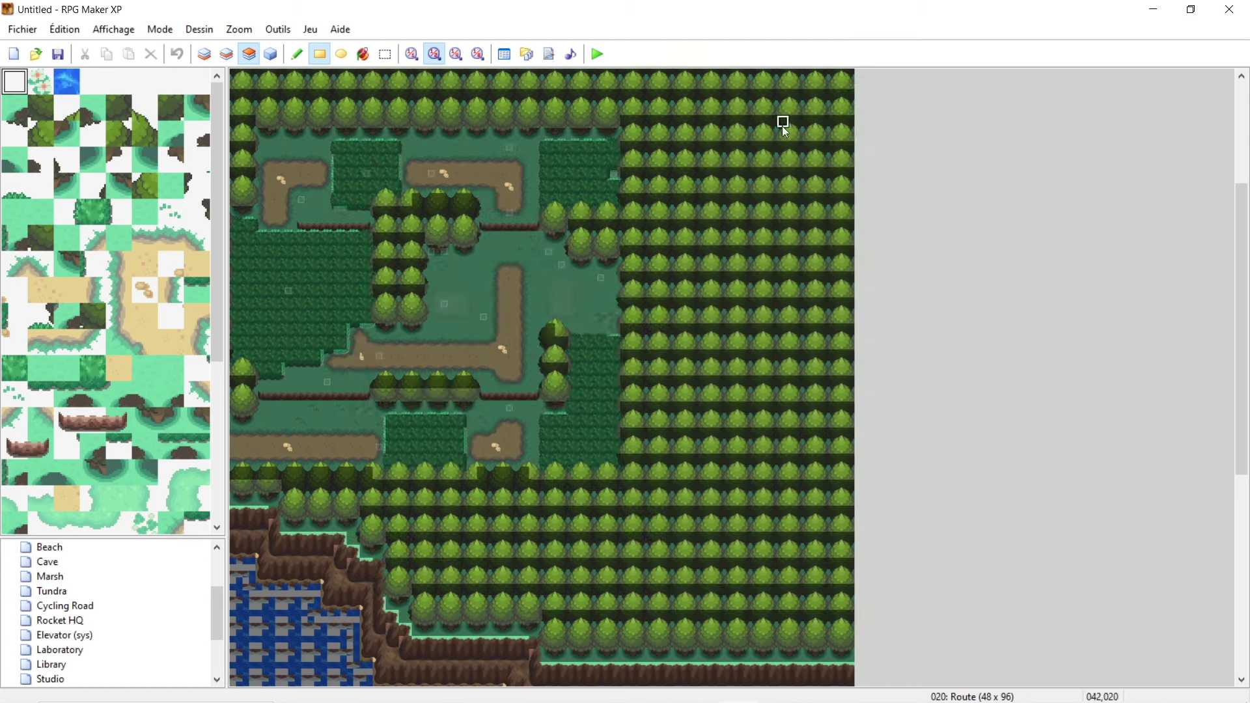
Step: Return to Tiled and inspect the upper Z=0 layers, selecting _Bld_doors_B_1 and finally Furniture_B_1
mouse_move(639, 698)
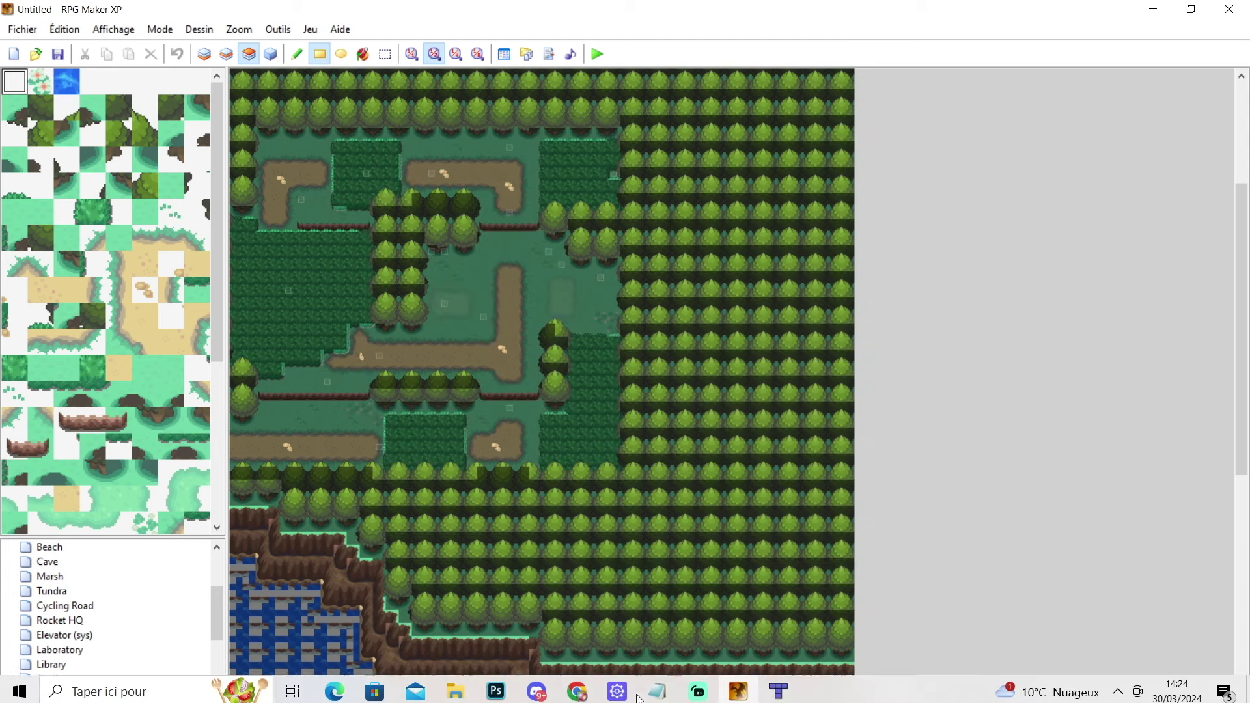
left_click(778, 692)
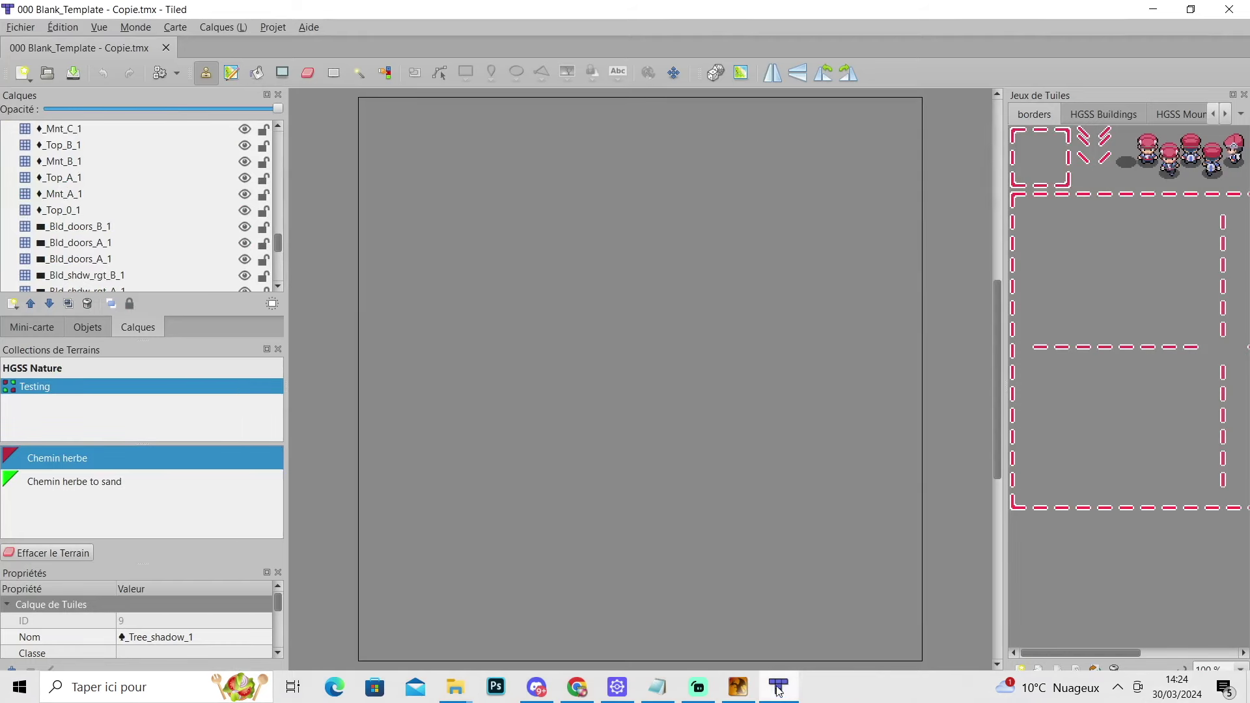
left_click(119, 227)
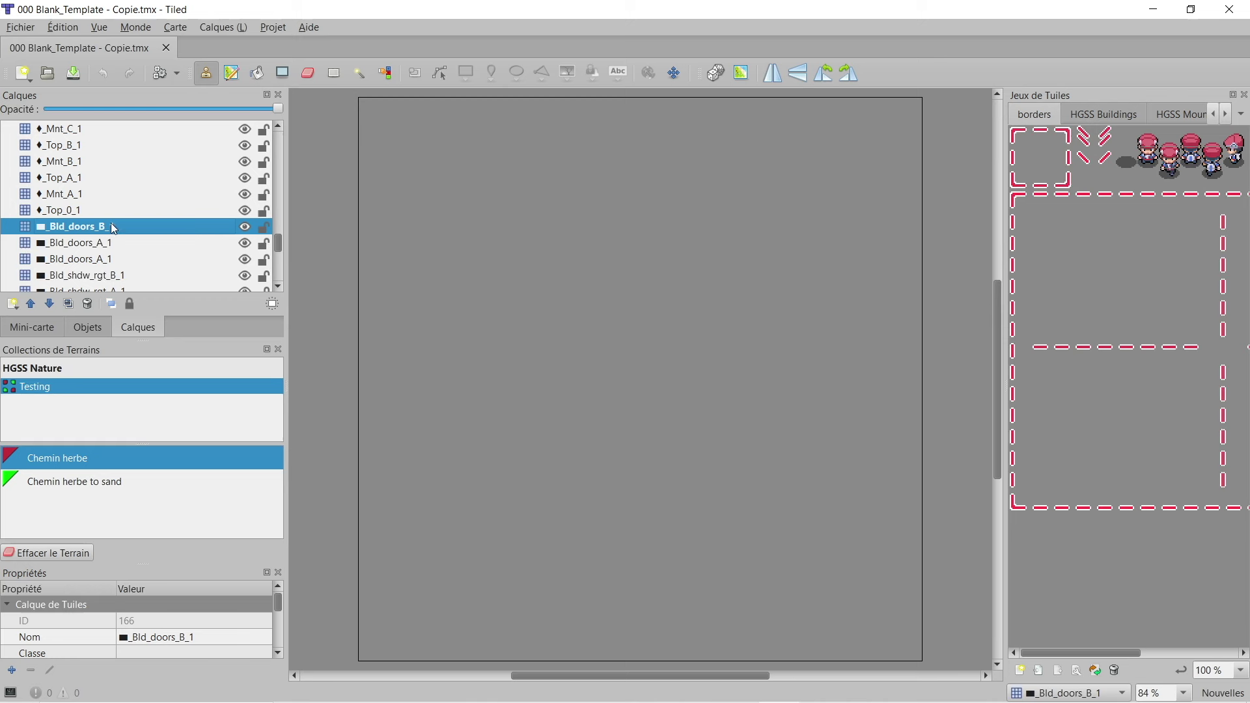
scroll(112, 228, "up", 3)
scroll(112, 224, "down", 3)
scroll(111, 224, "up", 7)
scroll(78, 227, "up", 1)
left_click(87, 230)
left_click(120, 245)
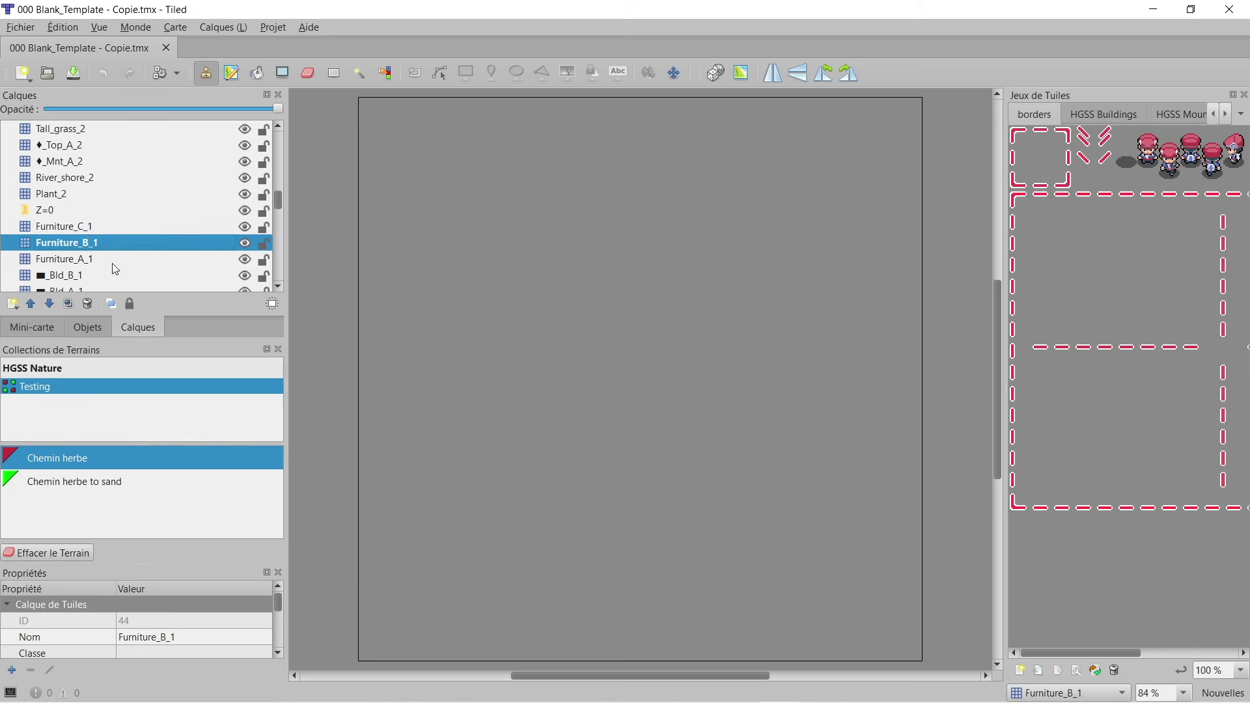
Step: Select the Furniture_A_2 layer under Z=1 and examine the building, tree and furniture layers up to the Z=3 group
scroll(112, 260, "down", 5)
scroll(117, 224, "up", 5)
scroll(124, 213, "up", 5)
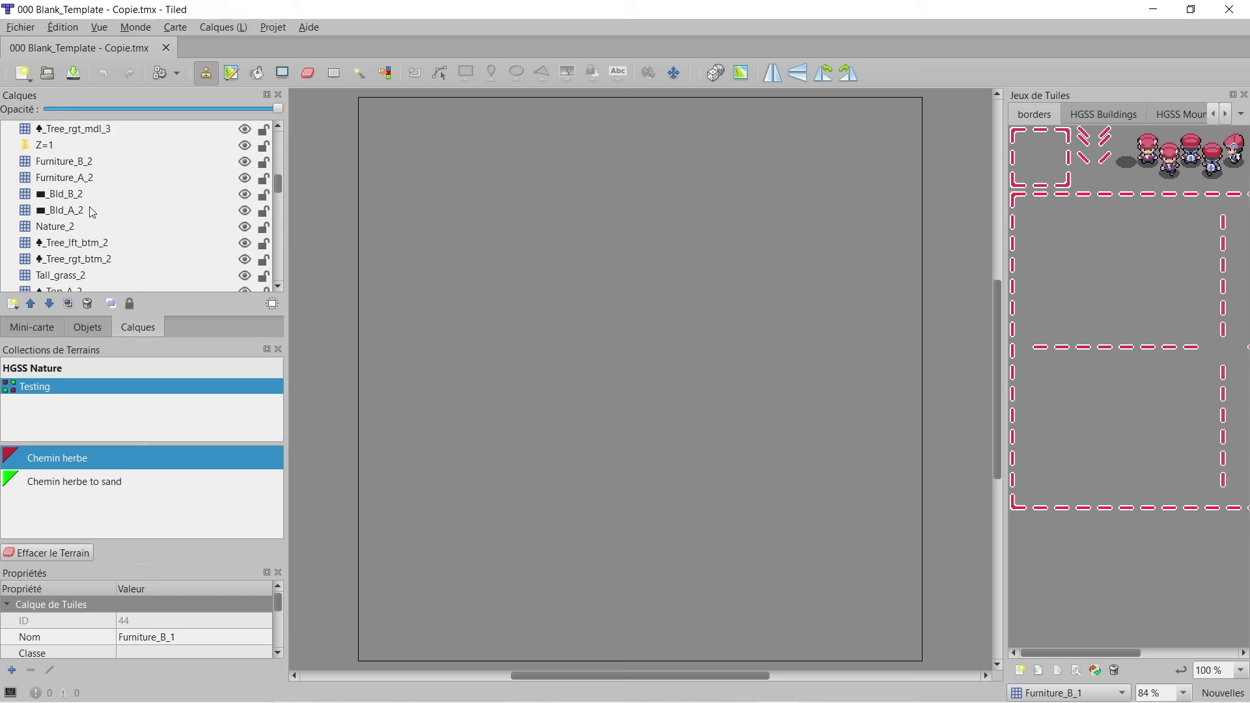
left_click(89, 180)
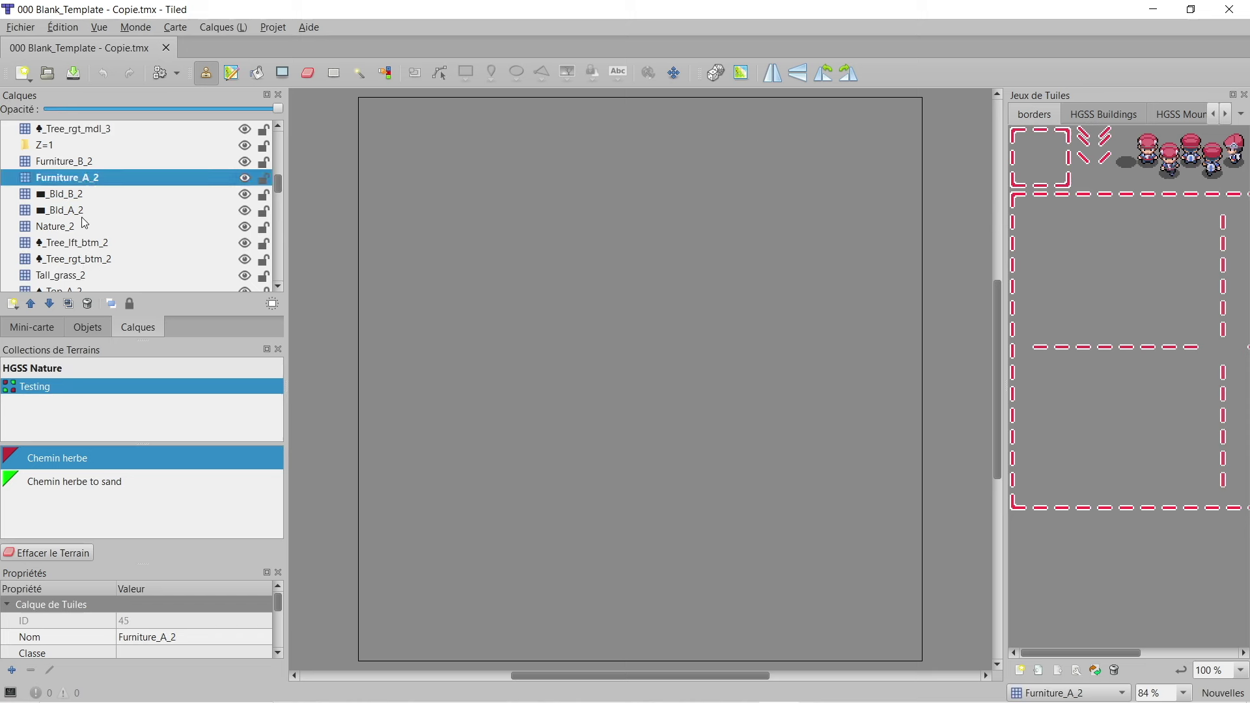
scroll(126, 249, "up", 10)
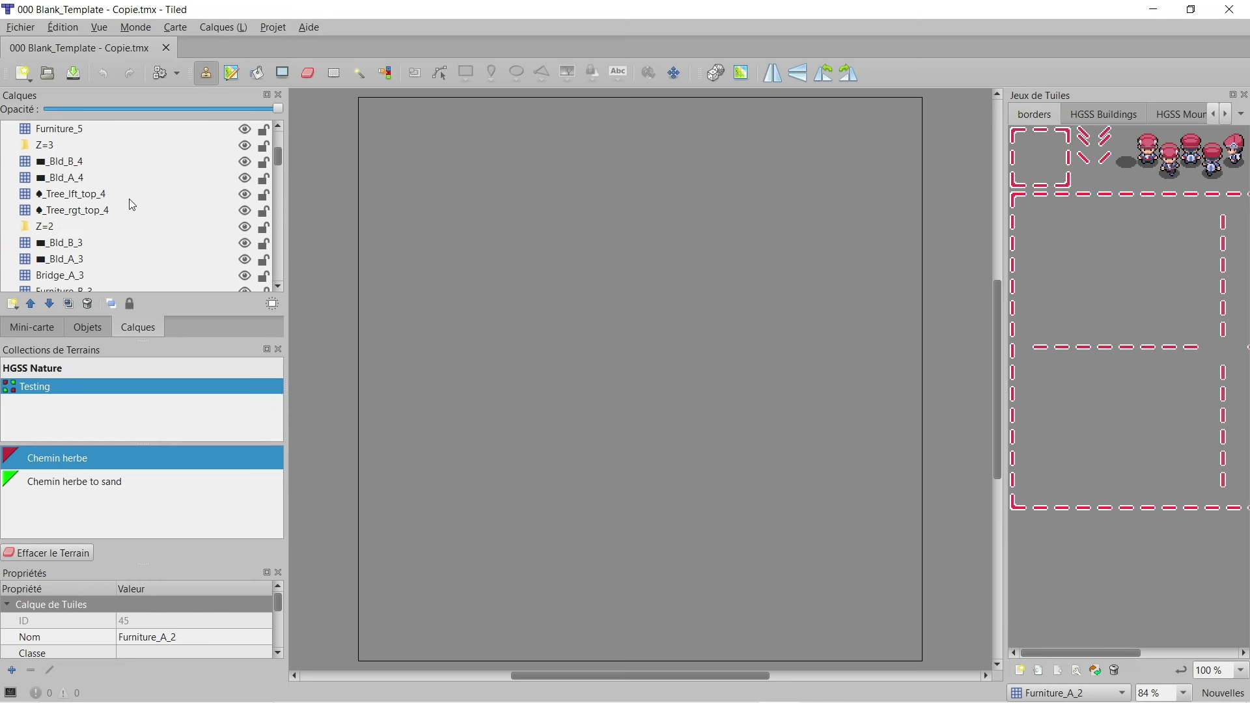
scroll(132, 221, "down", 3)
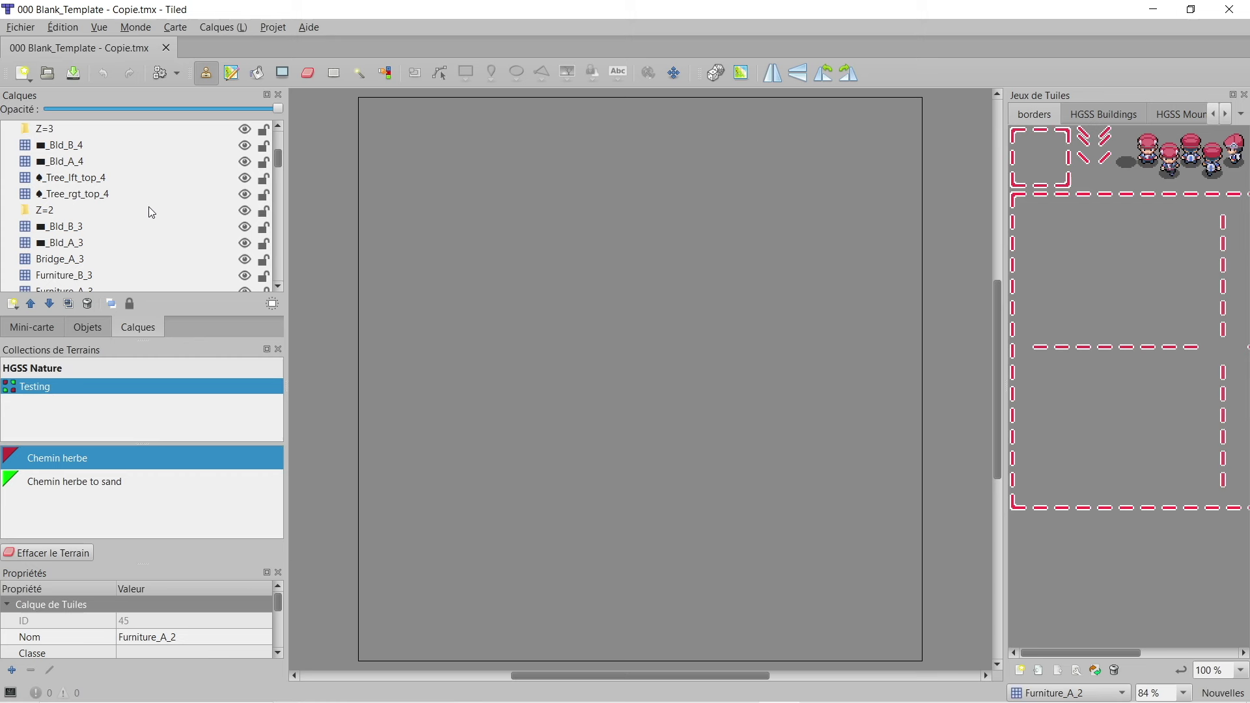
scroll(115, 248, "down", 3)
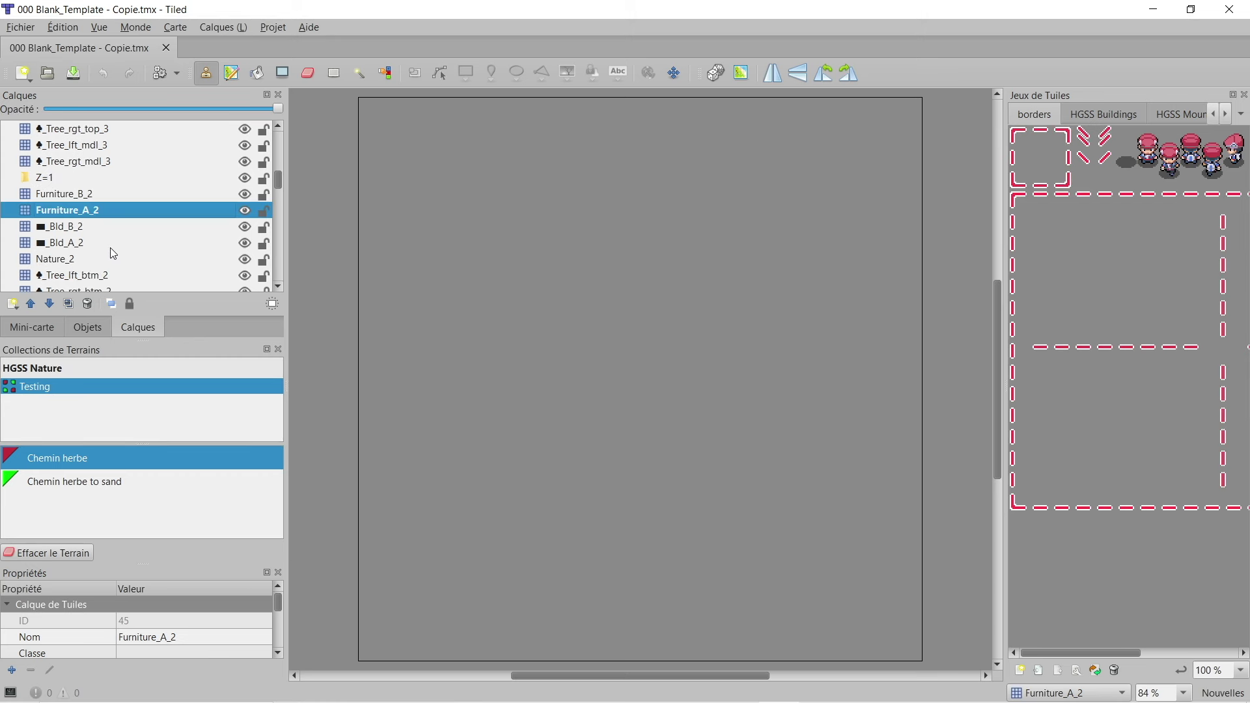
scroll(90, 191, "up", 1)
scroll(124, 201, "up", 2)
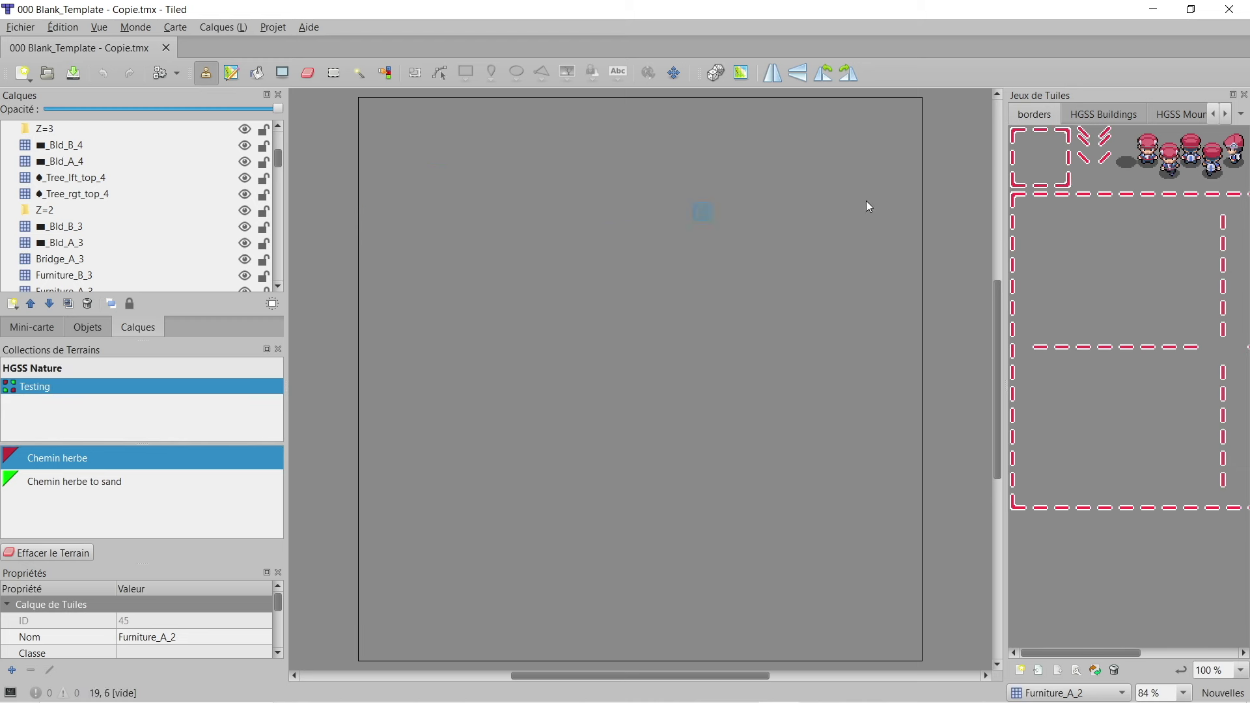
Step: Stamp a vertical column of three character tiles near the map's upper-left corner on Furniture_A_2, and erase them again
left_click(1150, 159)
left_click(420, 175)
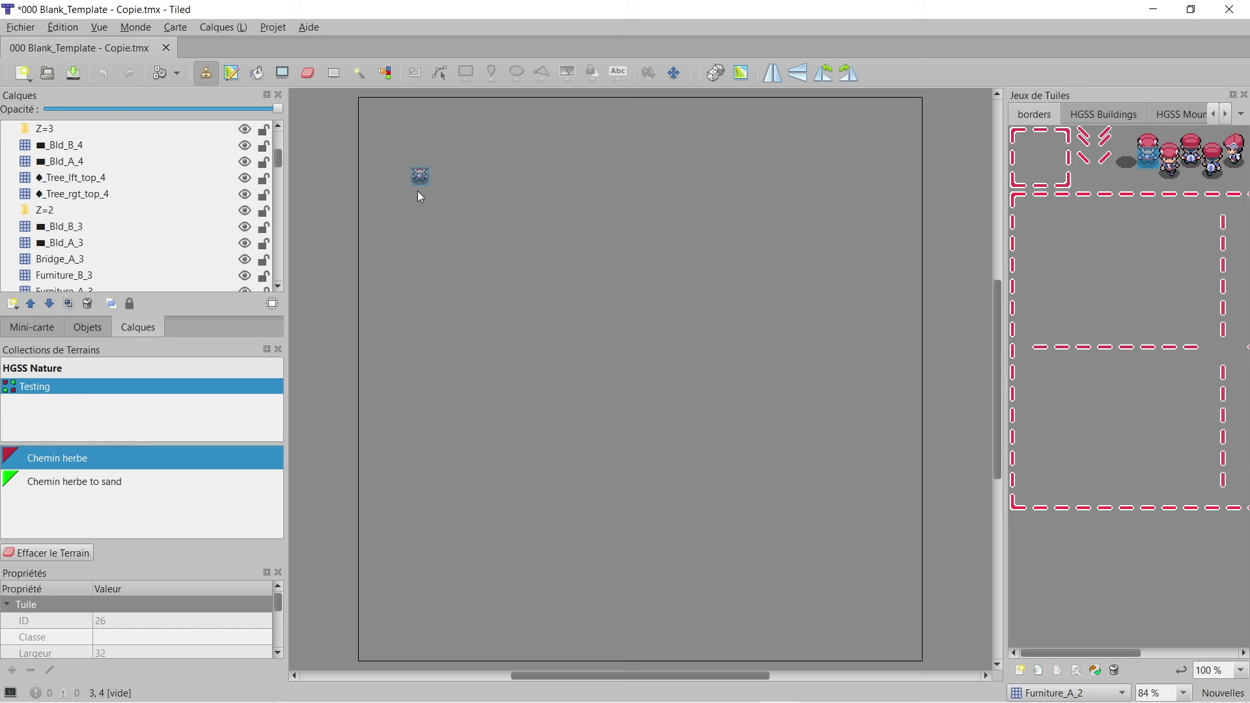
left_click_drag(419, 192, 420, 212)
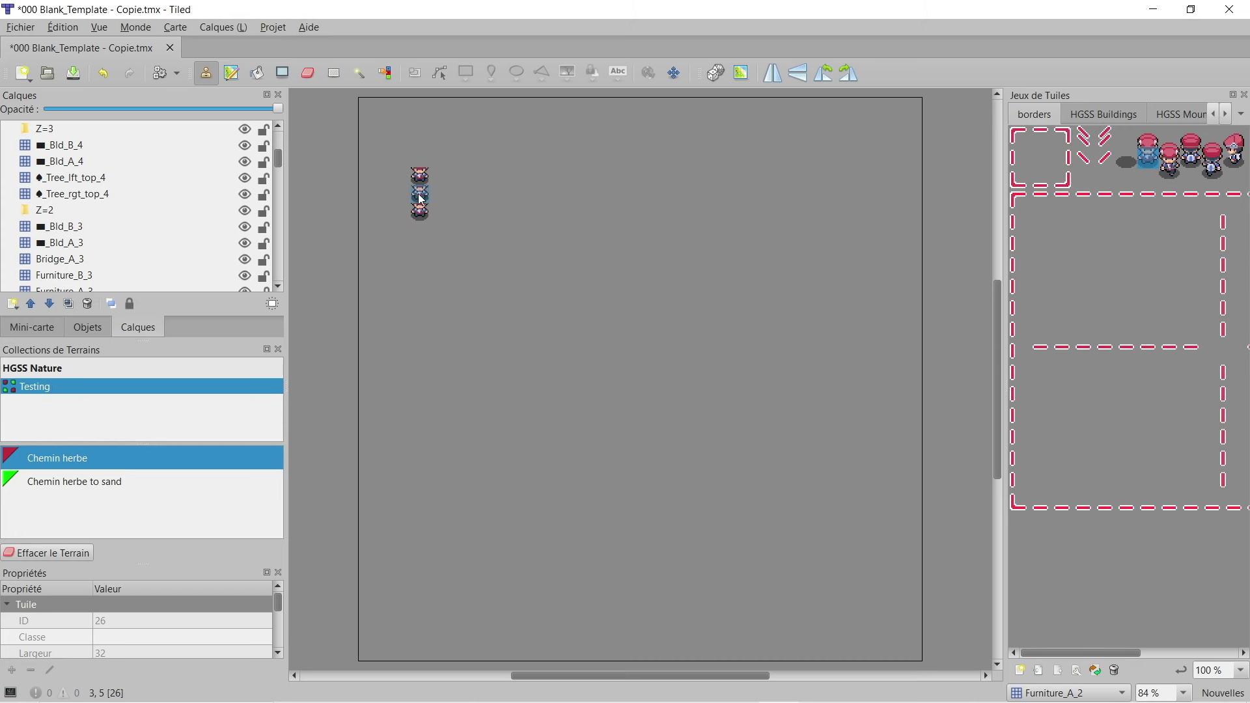
key("e")
left_click_drag(420, 174, 420, 210)
Step: Select the Z=0 layer group and review the layers of the Z=1, Z=2 and Z=3 groups above it
scroll(179, 248, "down", 10)
scroll(179, 248, "up", 8)
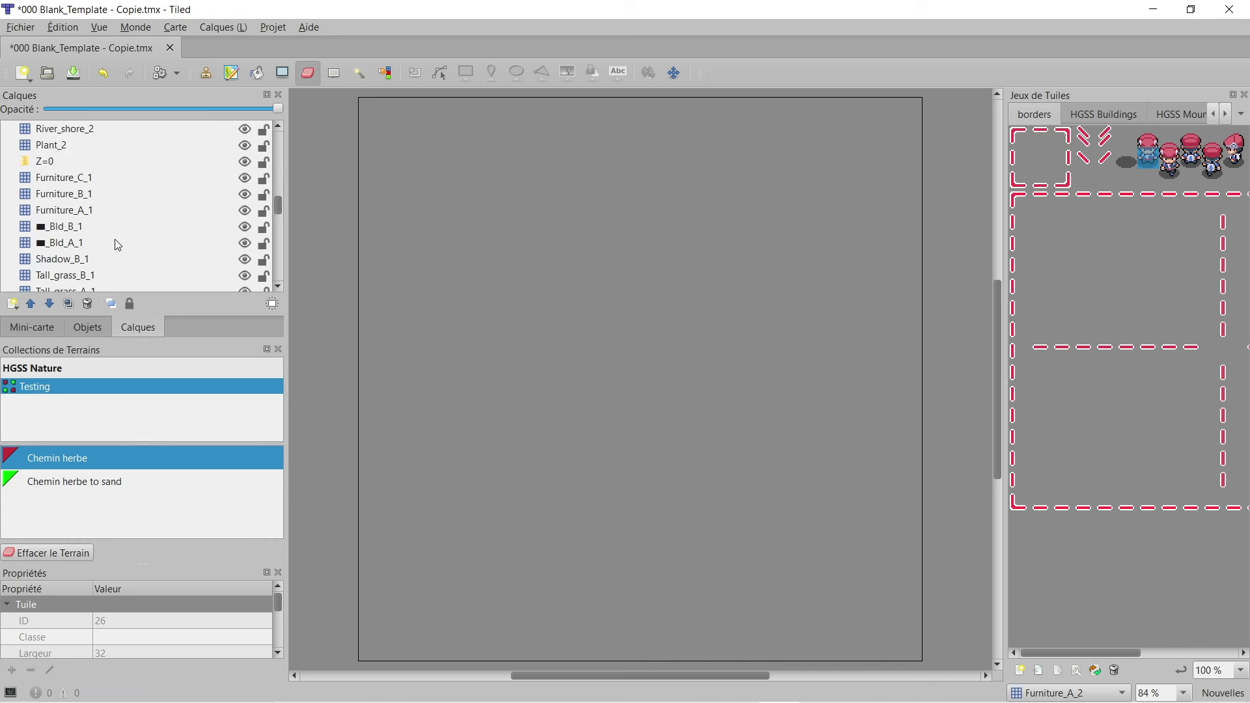
left_click(54, 260)
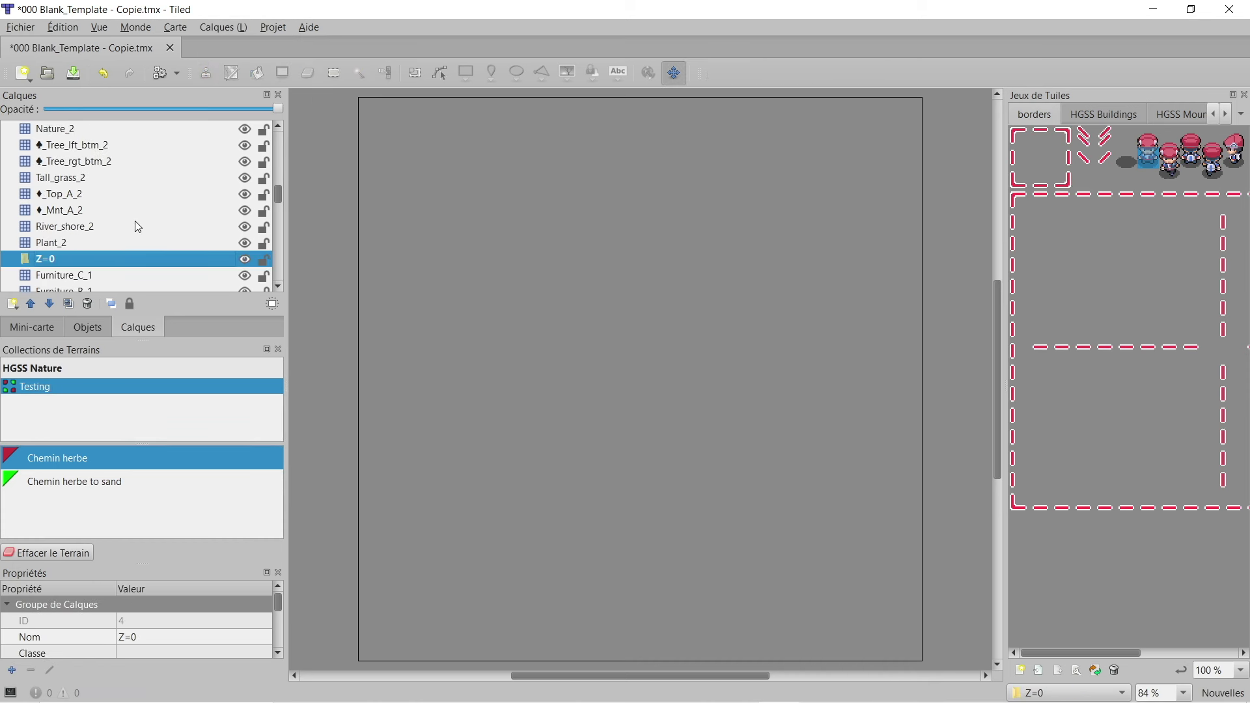
scroll(146, 219, "up", 5)
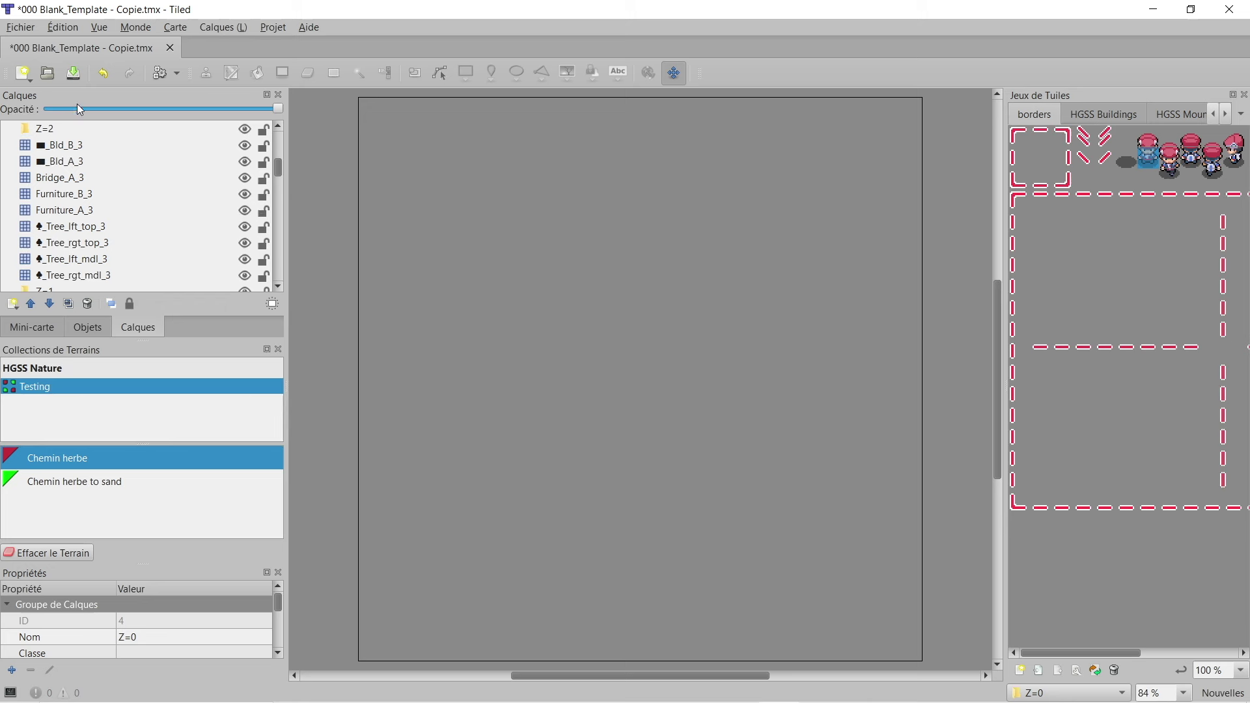
scroll(105, 175, "up", 6)
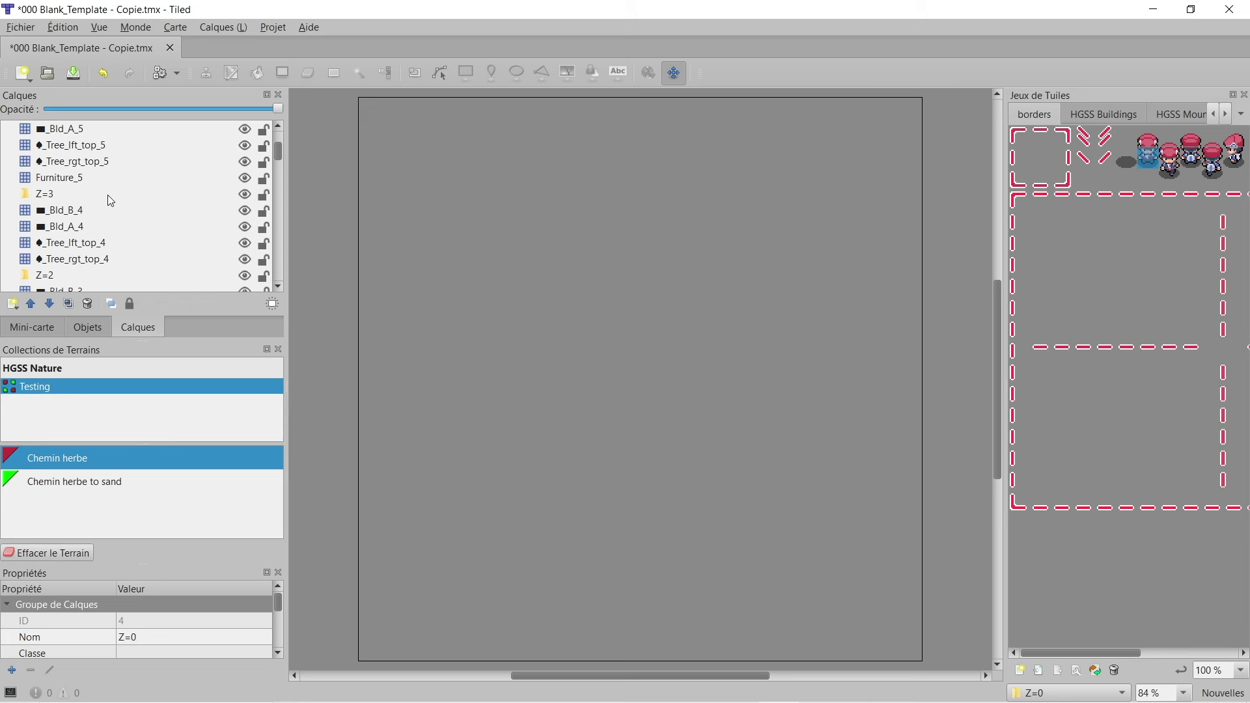
scroll(110, 200, "up", 2)
scroll(107, 199, "down", 7)
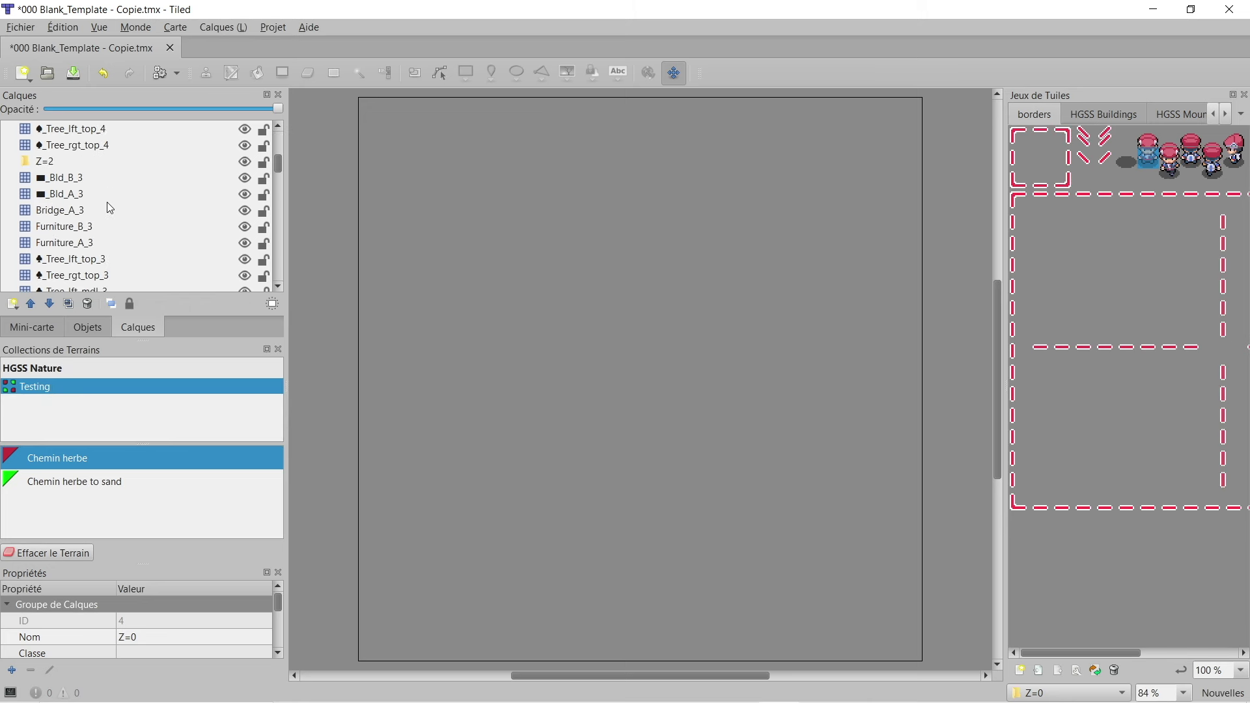
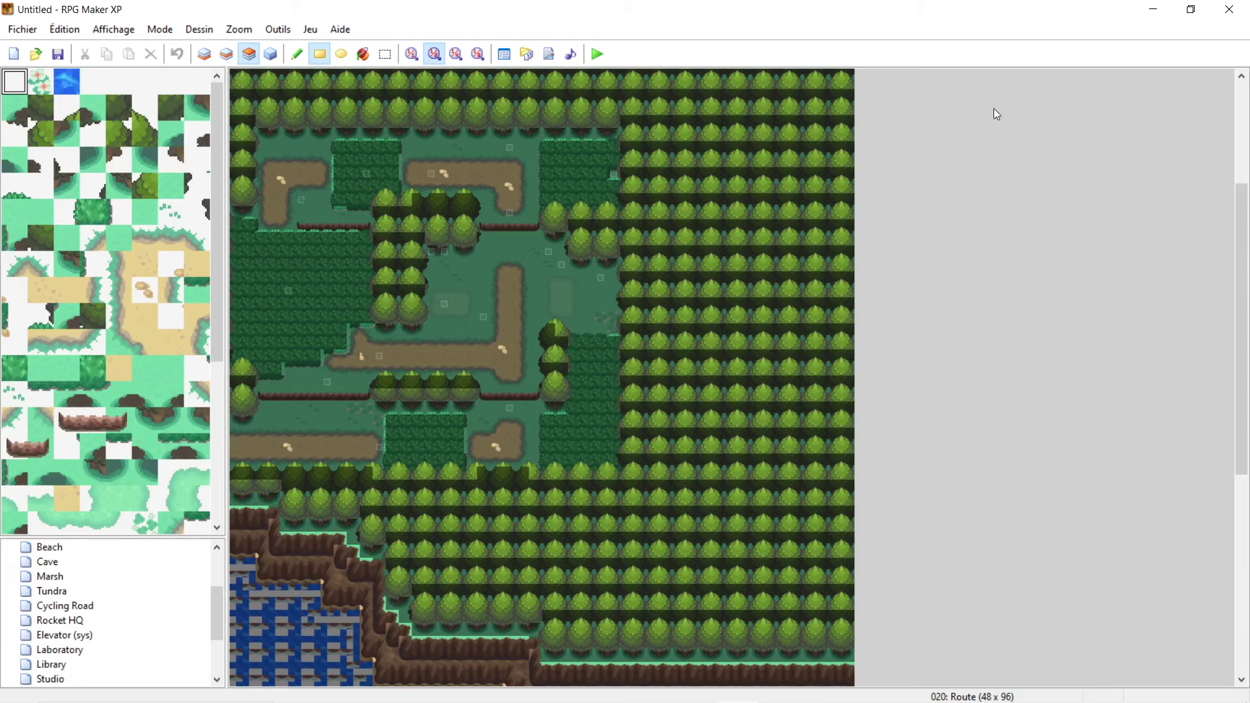
Step: Minimise RPG Maker XP and bring up the File Explorer window showing the Tiled project's Maps folder
left_click(1153, 9)
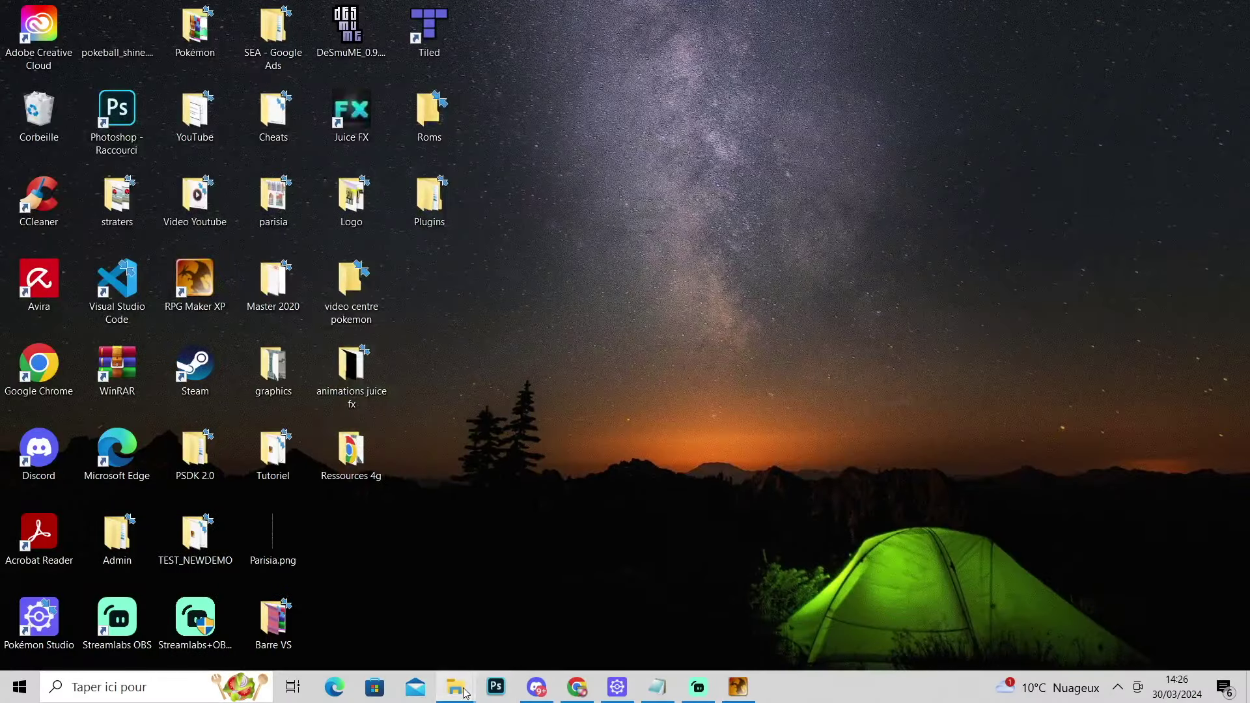
mouse_move(455, 687)
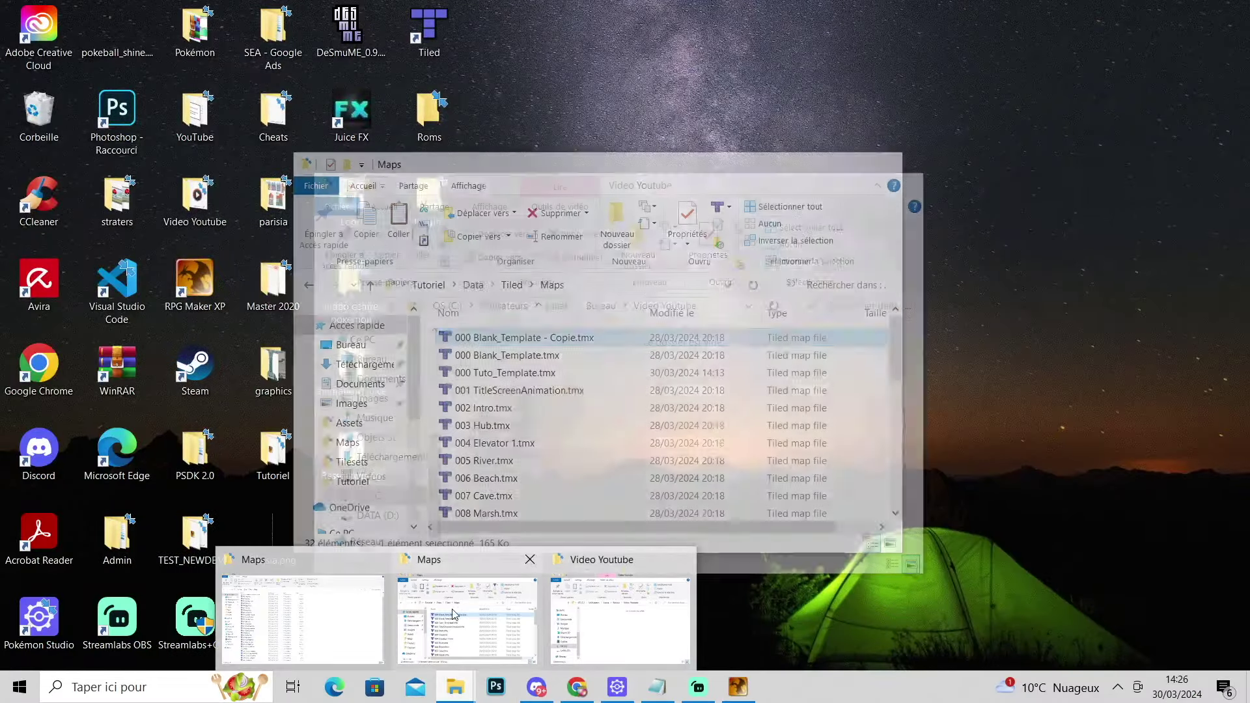
left_click(454, 614)
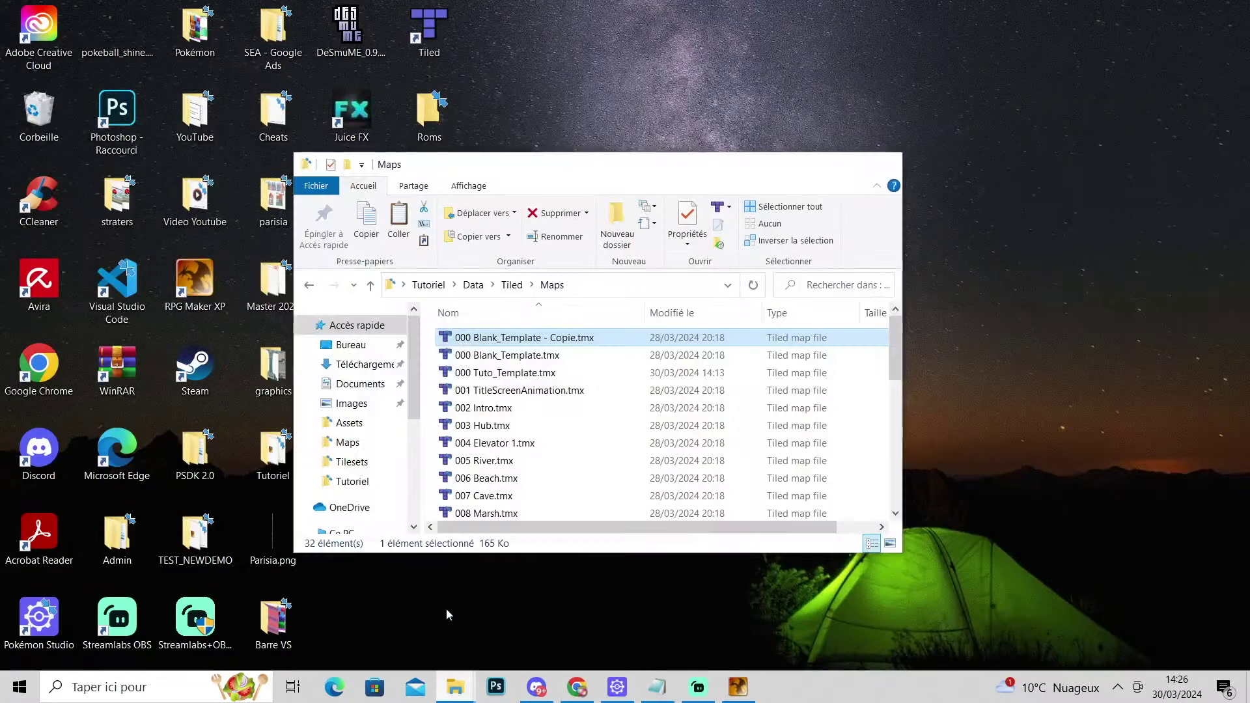
Step: Open the map 000 Tuto_Template.tmx in Tiled and go through its layers from Toitmaisons_2 down to Sol_1, leaving Sol_1 selected
left_click(527, 379)
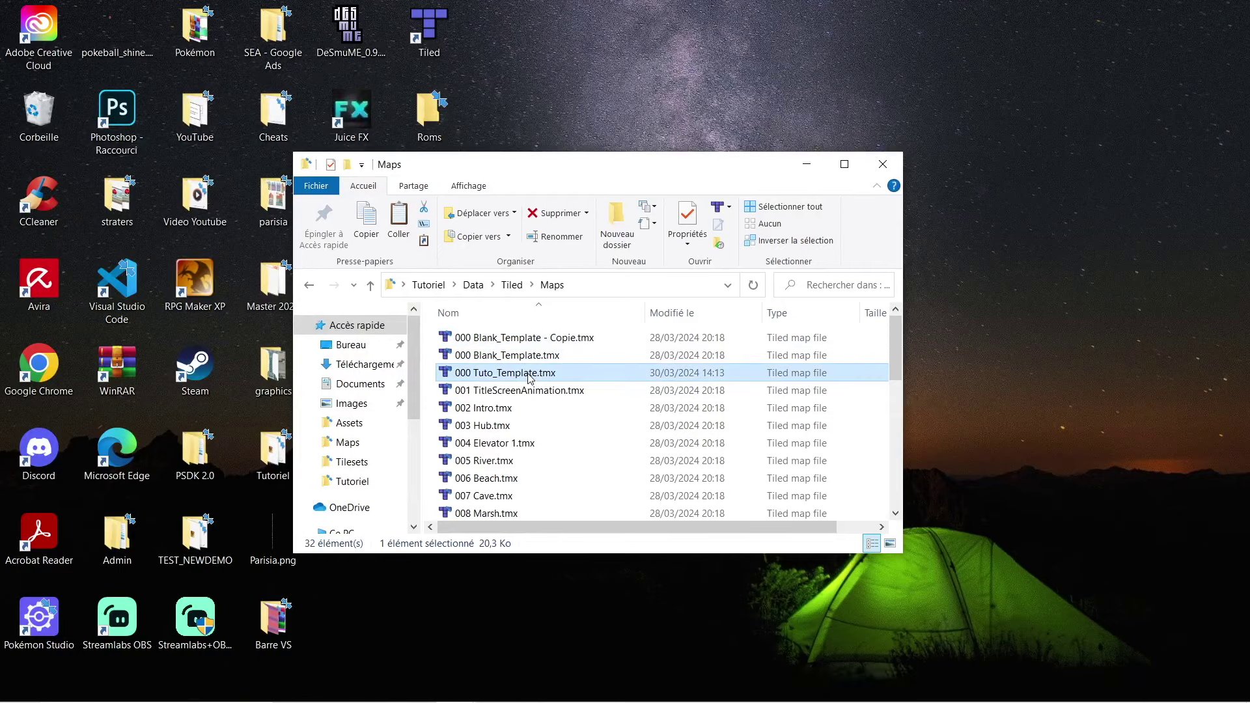
key("Return")
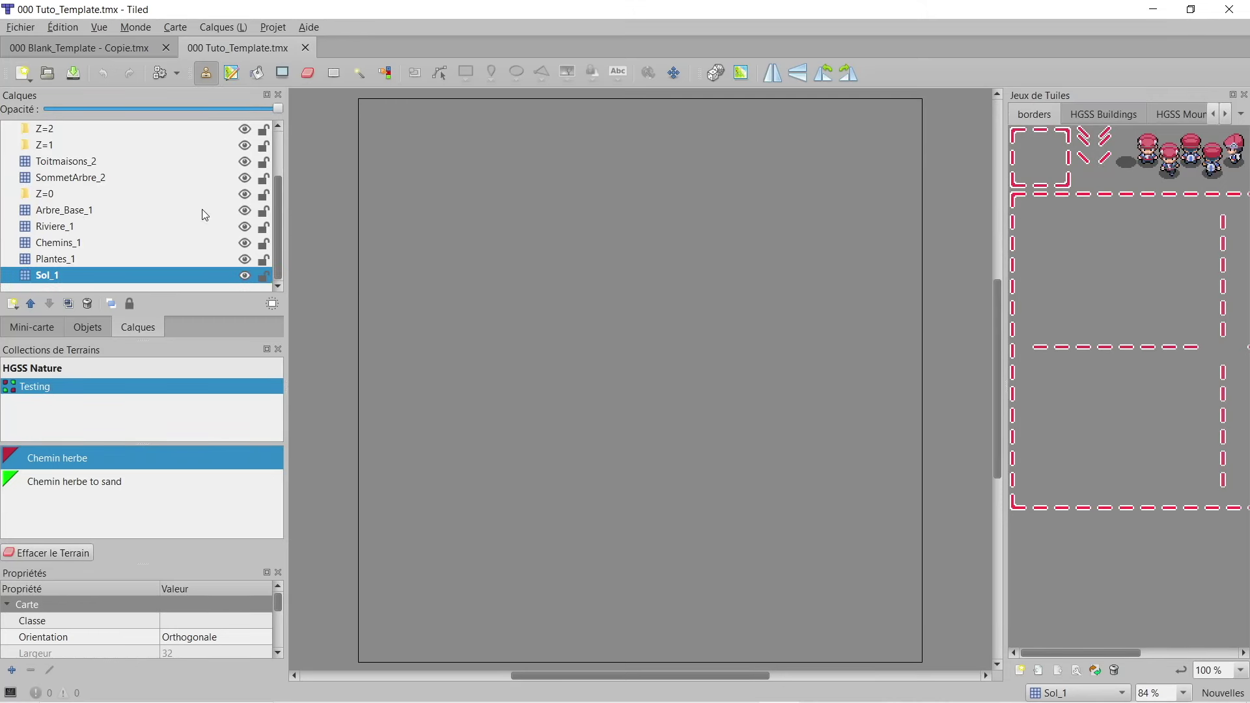
left_click(88, 163)
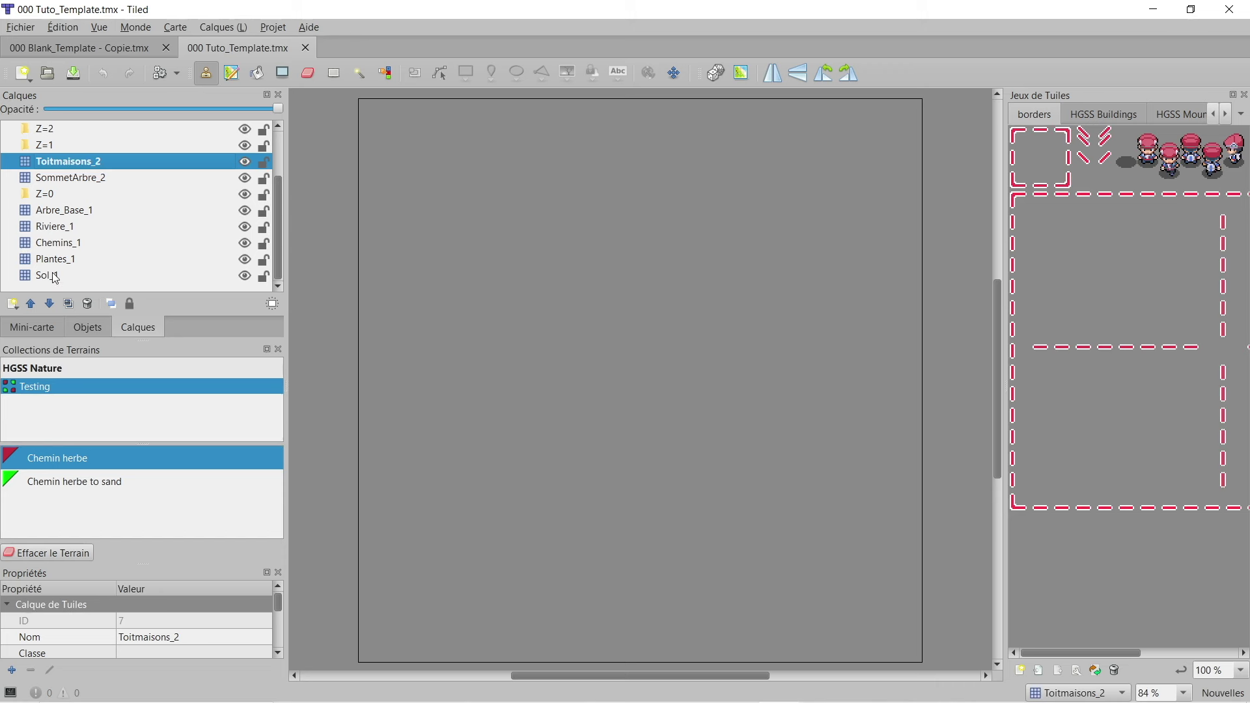
left_click(60, 212)
left_click(67, 228)
left_click(67, 244)
left_click(66, 262)
left_click(57, 278)
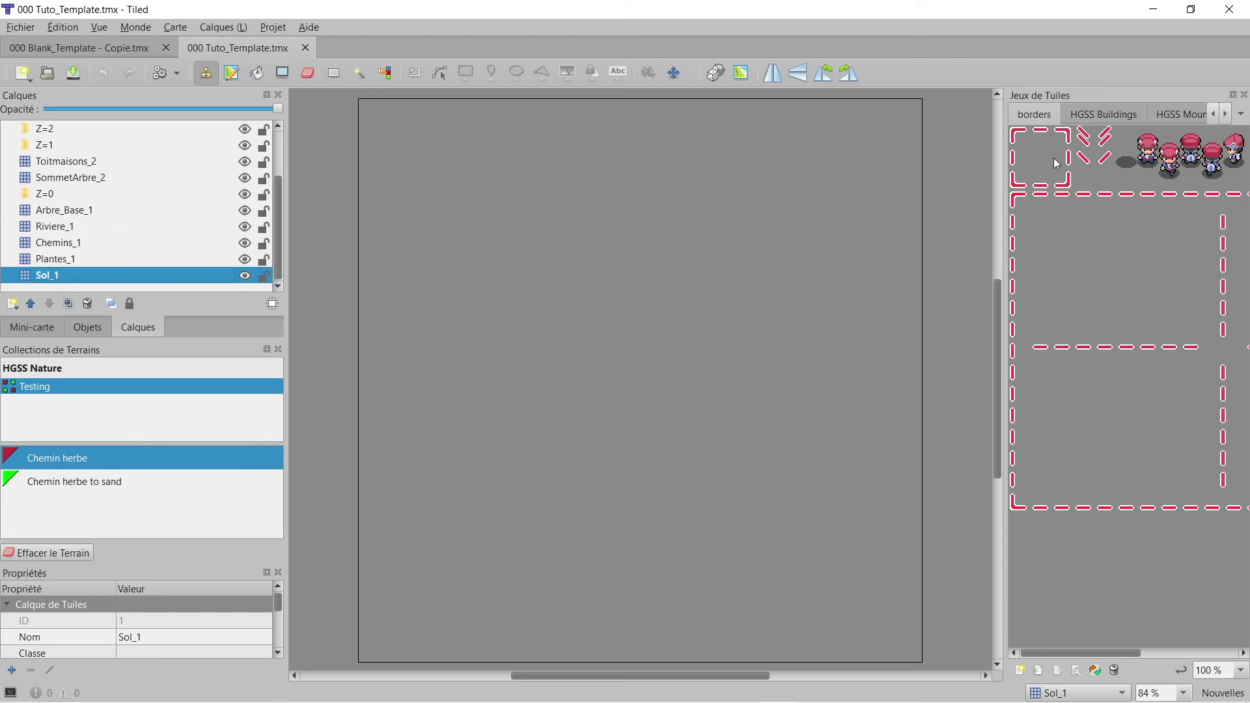
Step: Browse the map's available tilesets, viewing the HGSS Urban and HGSS Nature tiles
left_click(1227, 115)
left_click(1227, 115)
left_click(1227, 114)
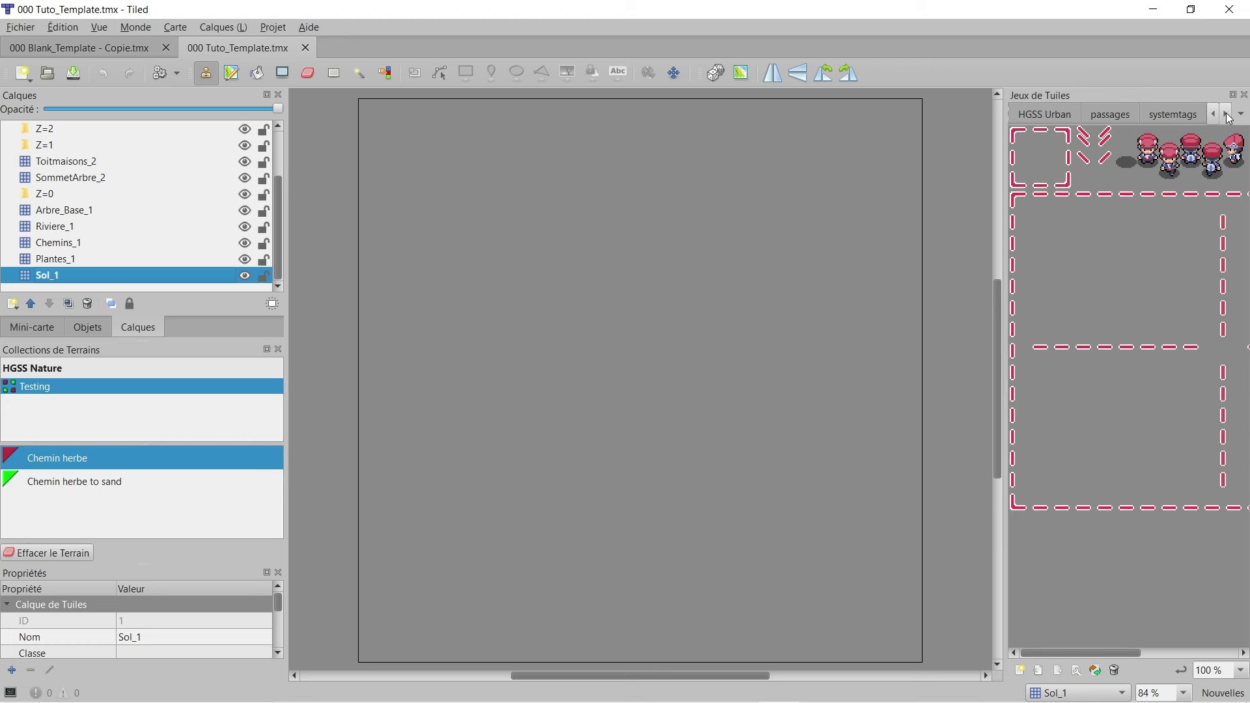
left_click(1040, 114)
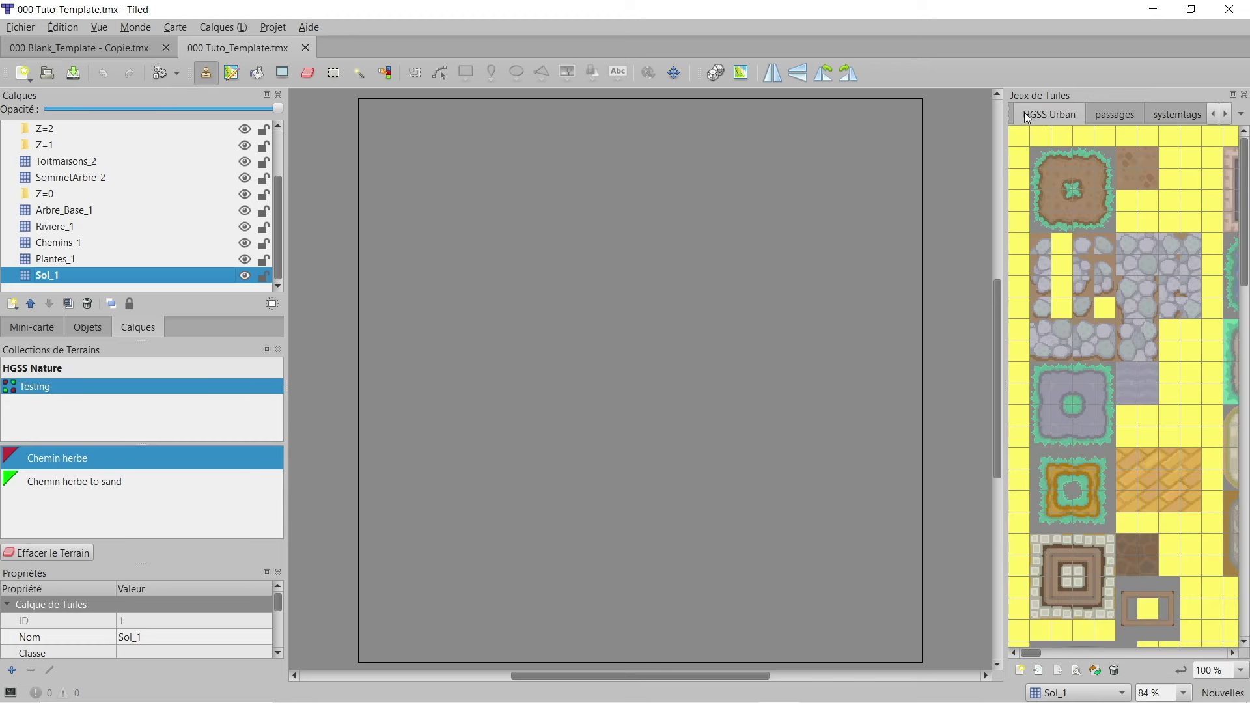
left_click(1213, 115)
left_click(1213, 115)
left_click(1129, 114)
left_click(1130, 116)
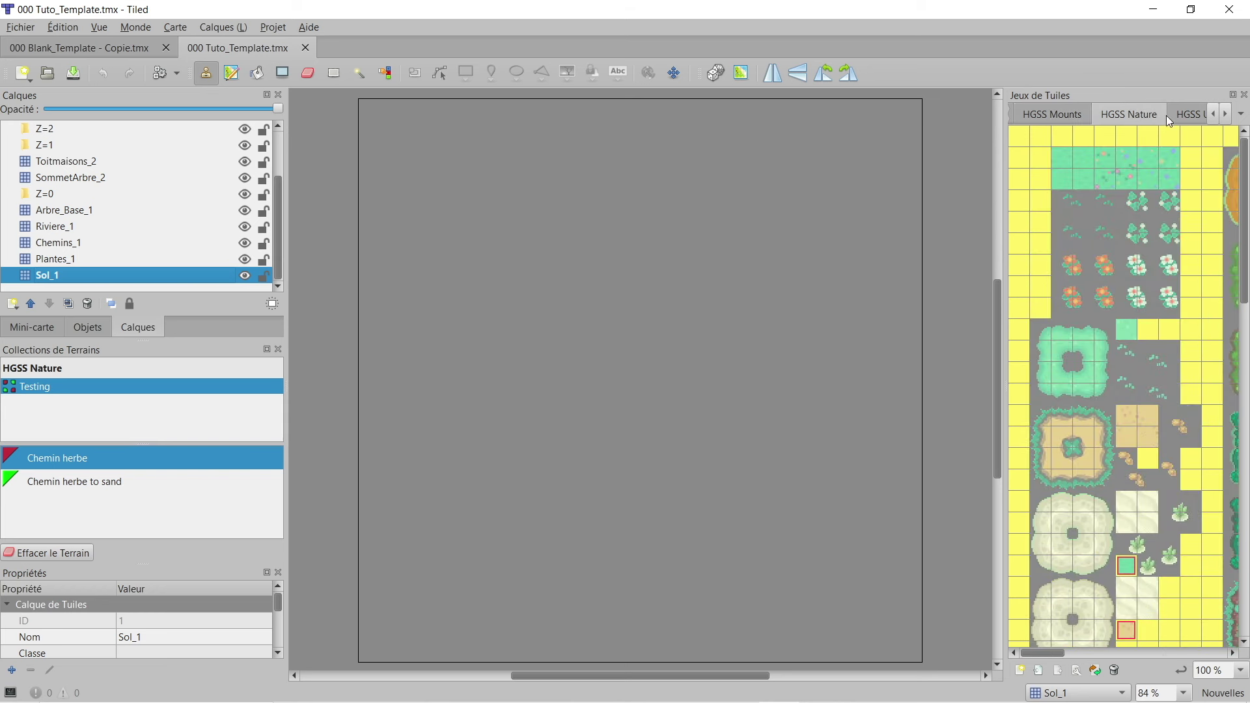
left_click(1227, 116)
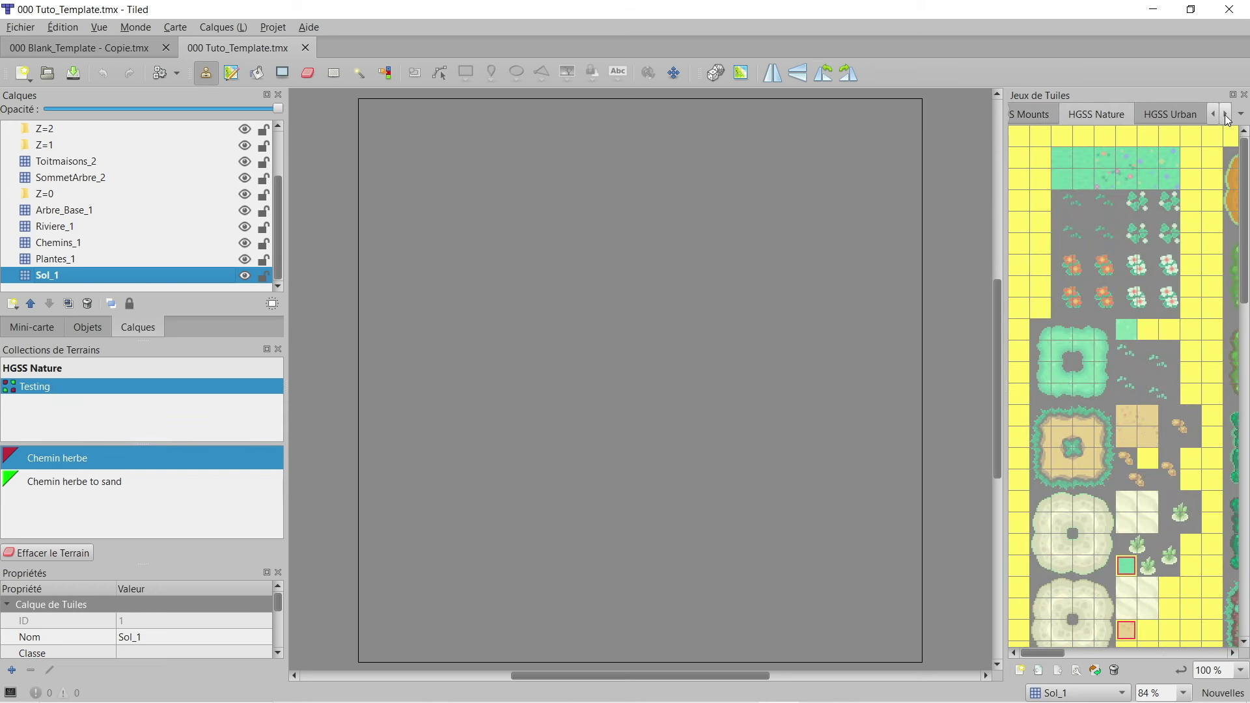
left_click(1227, 116)
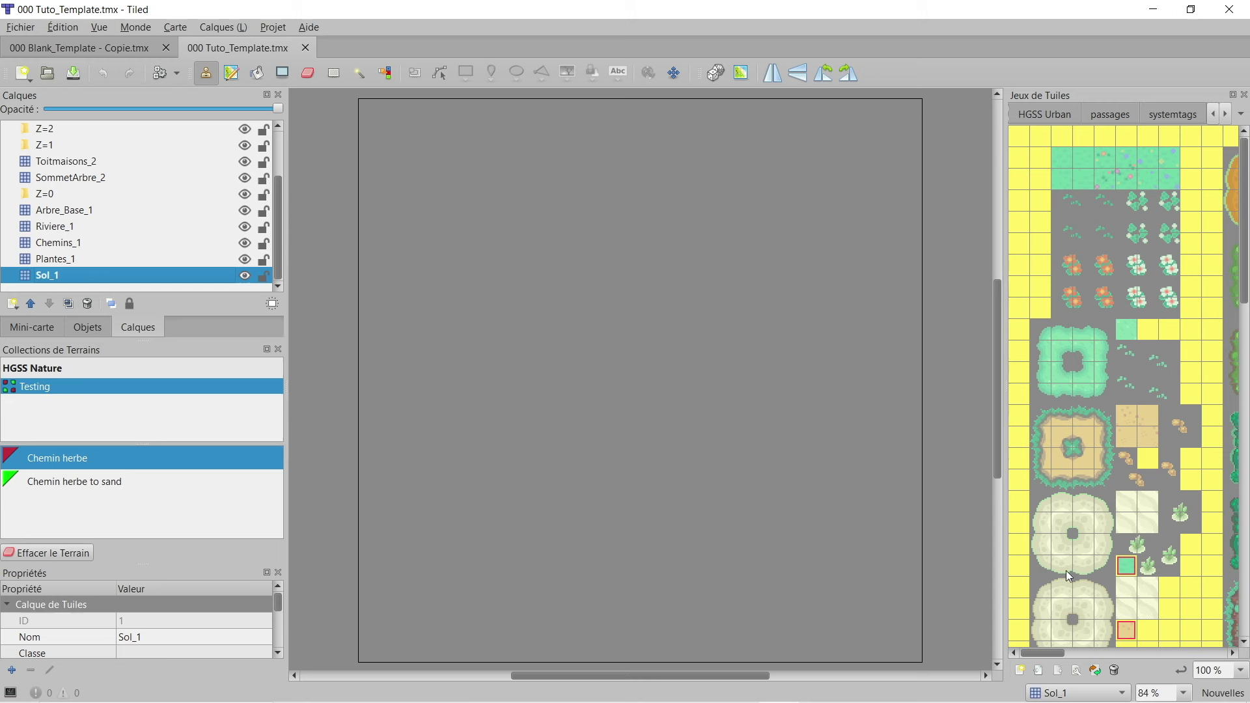
Step: Start a new image-based tileset using tilesets complet diamond_pearl.png from the Assets folder as its source
left_click(1023, 670)
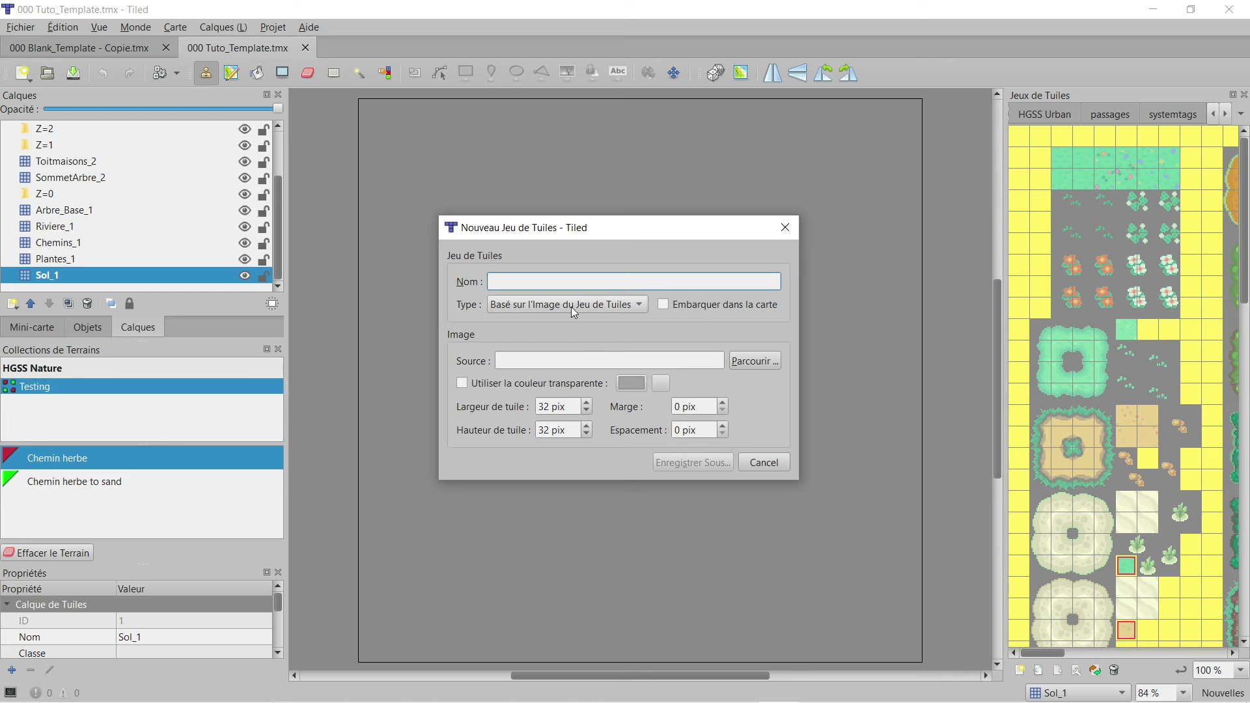
left_click(755, 361)
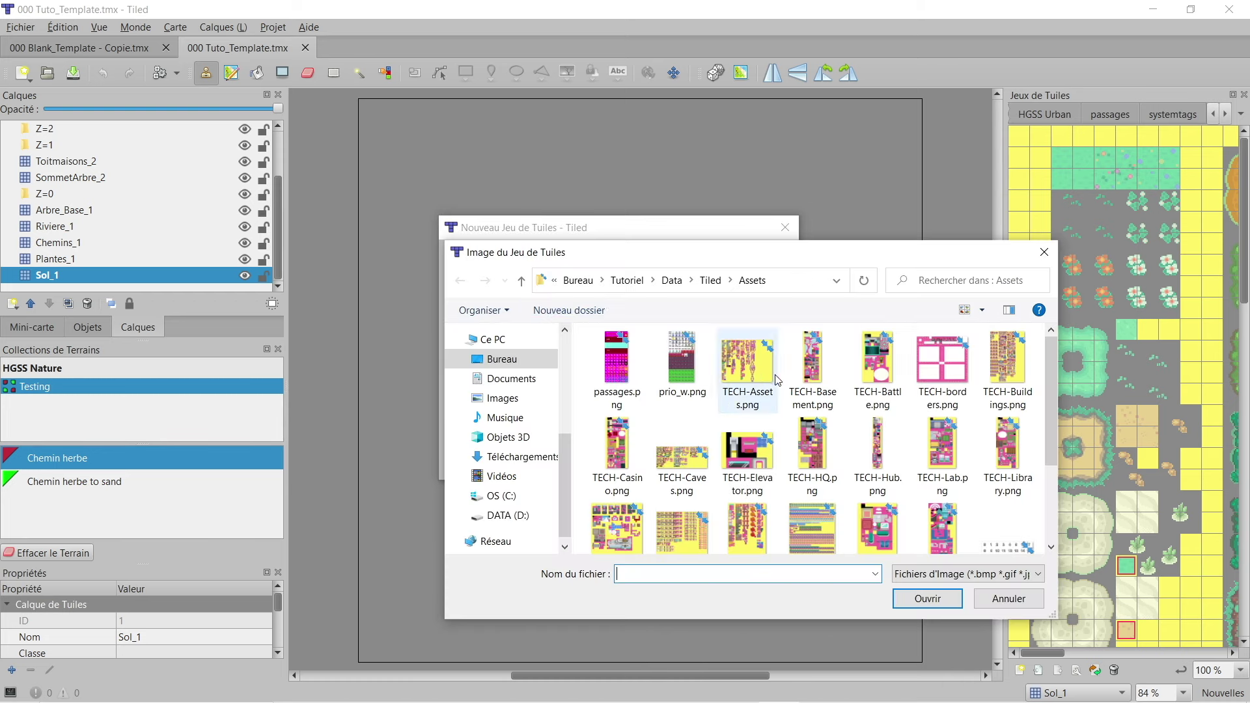
scroll(784, 389, "down", 3)
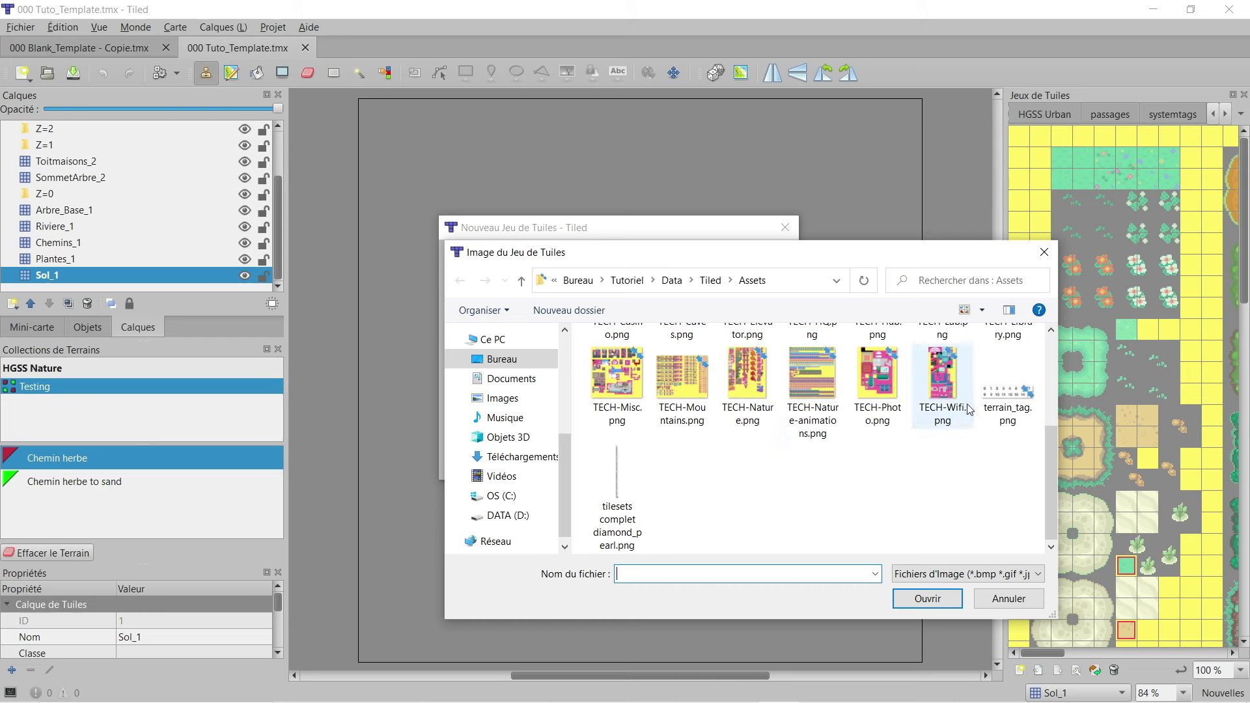
double_click(616, 508)
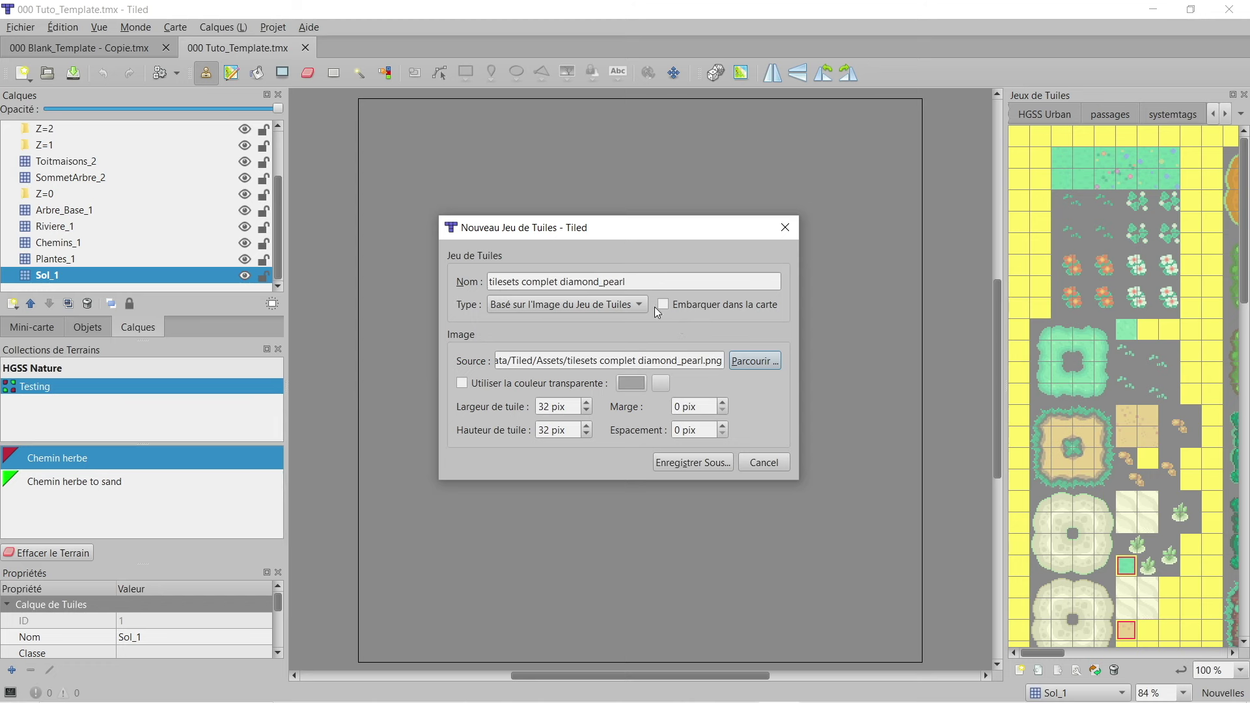
Step: Save the new tileset as tilesets complet diamond_pearl.tsx in the Tiled project's Tilesets folder and return to the 000 Tuto_Template.tmx map
left_click(707, 466)
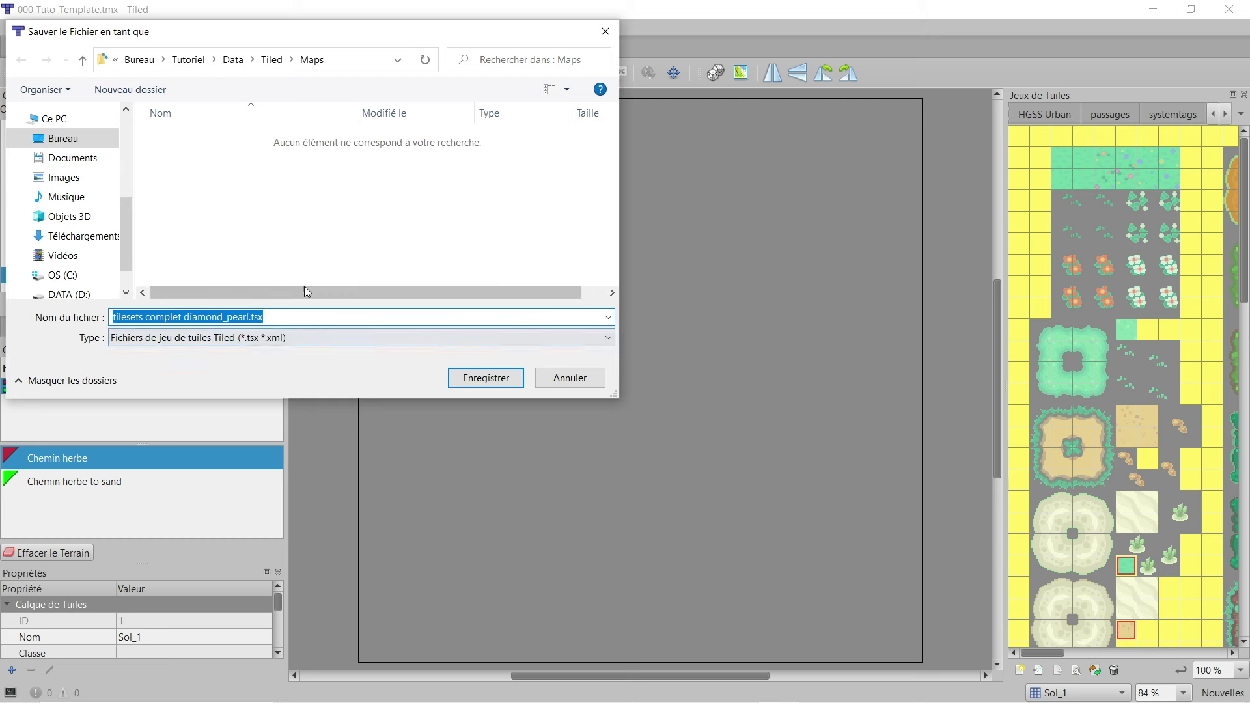
left_click(274, 61)
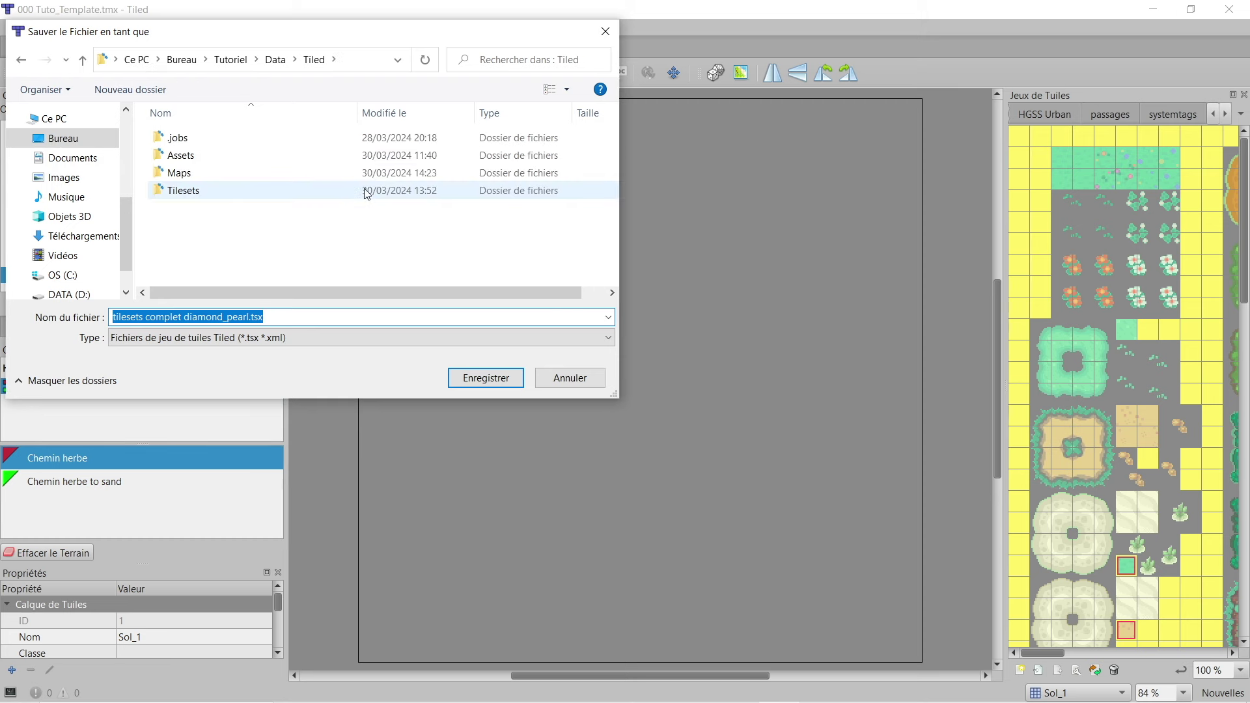
left_click(216, 190)
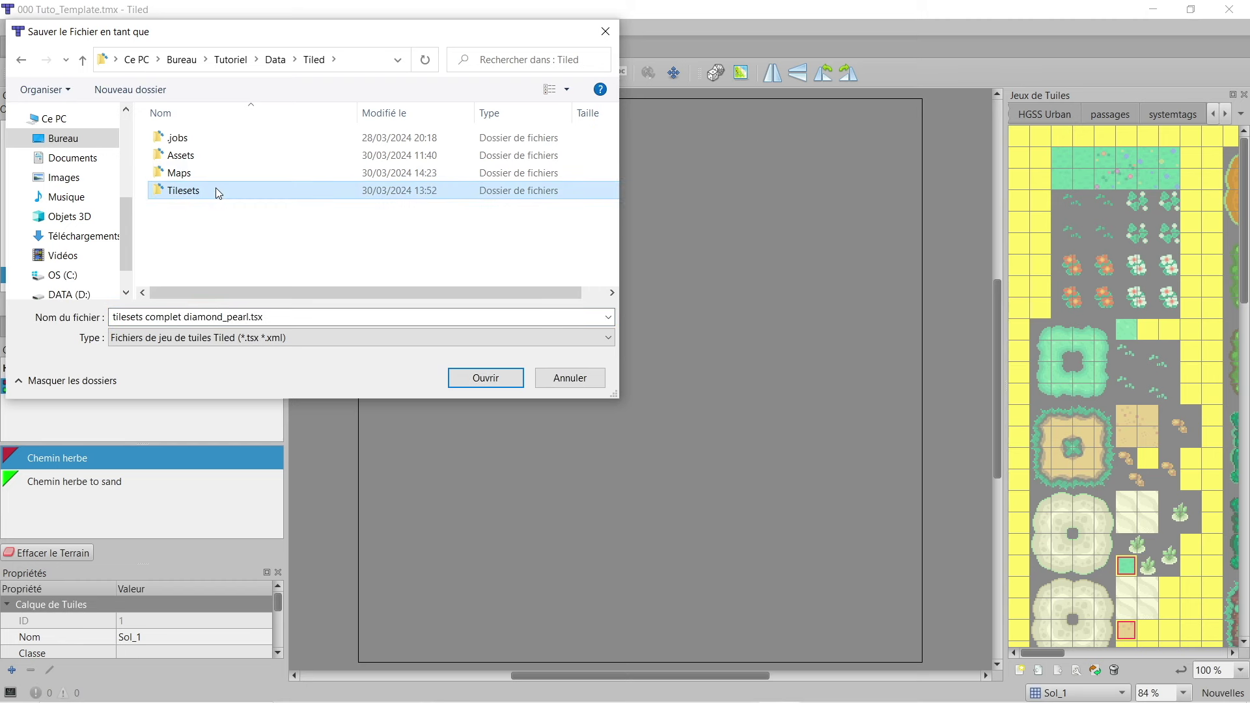
double_click(217, 189)
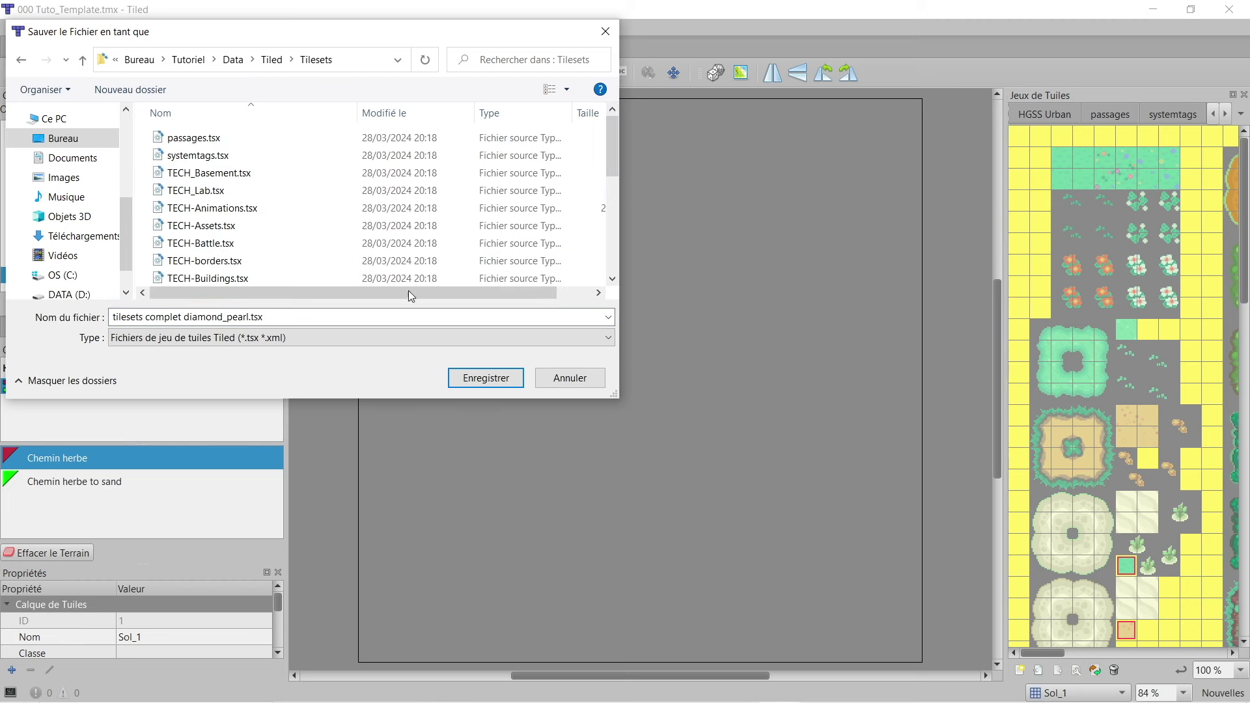
left_click(471, 378)
left_click(662, 362)
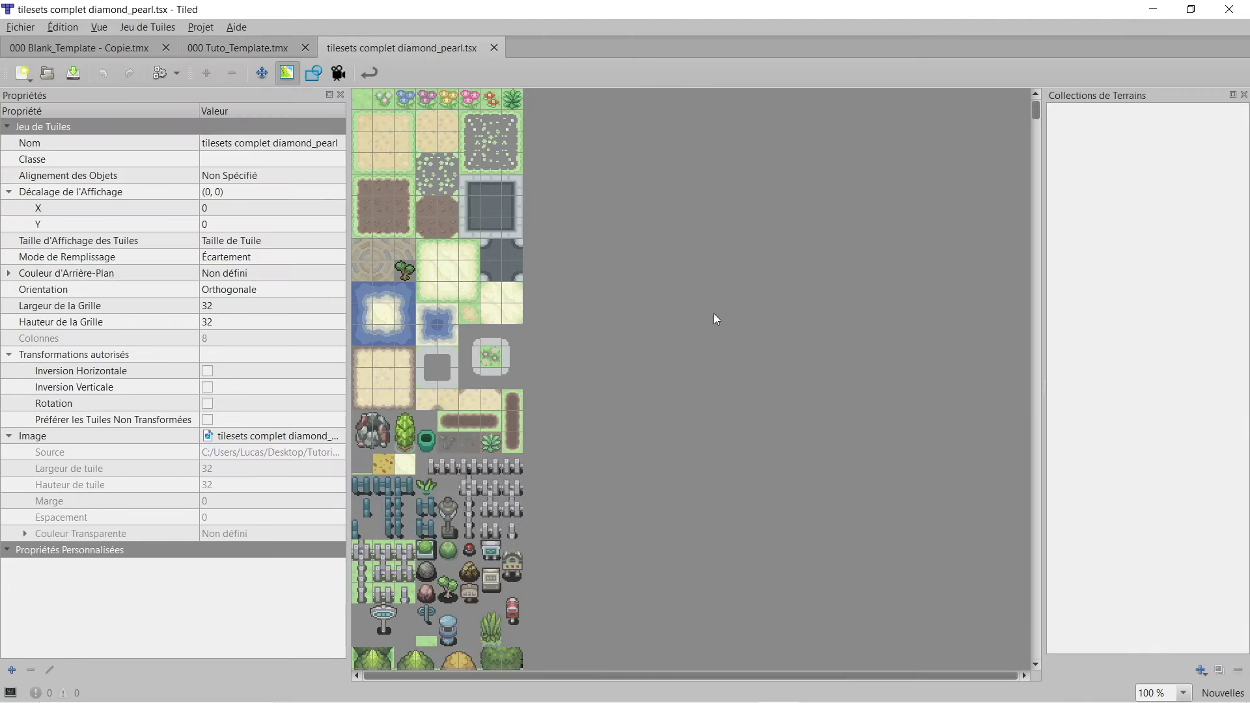
left_click(234, 44)
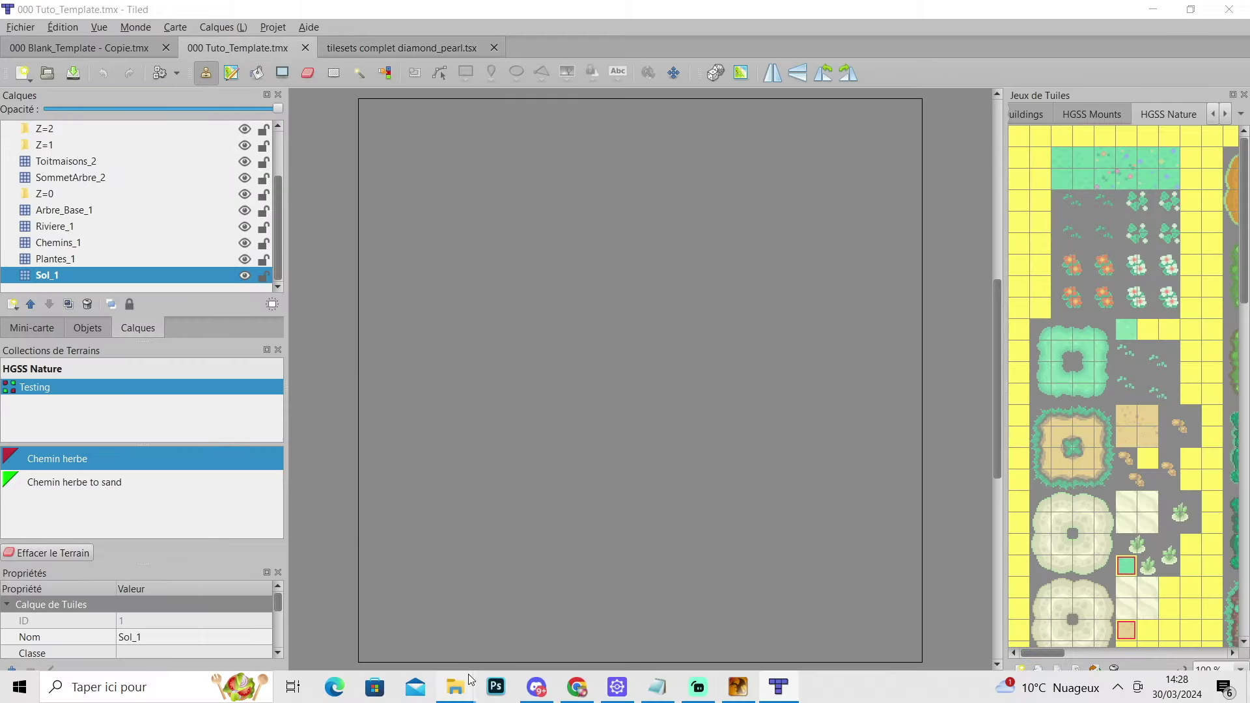
Step: Switch to File Explorer and locate the source image tilesets complet diamond_pearl.png in the Tiled project's Assets folder
mouse_move(471, 680)
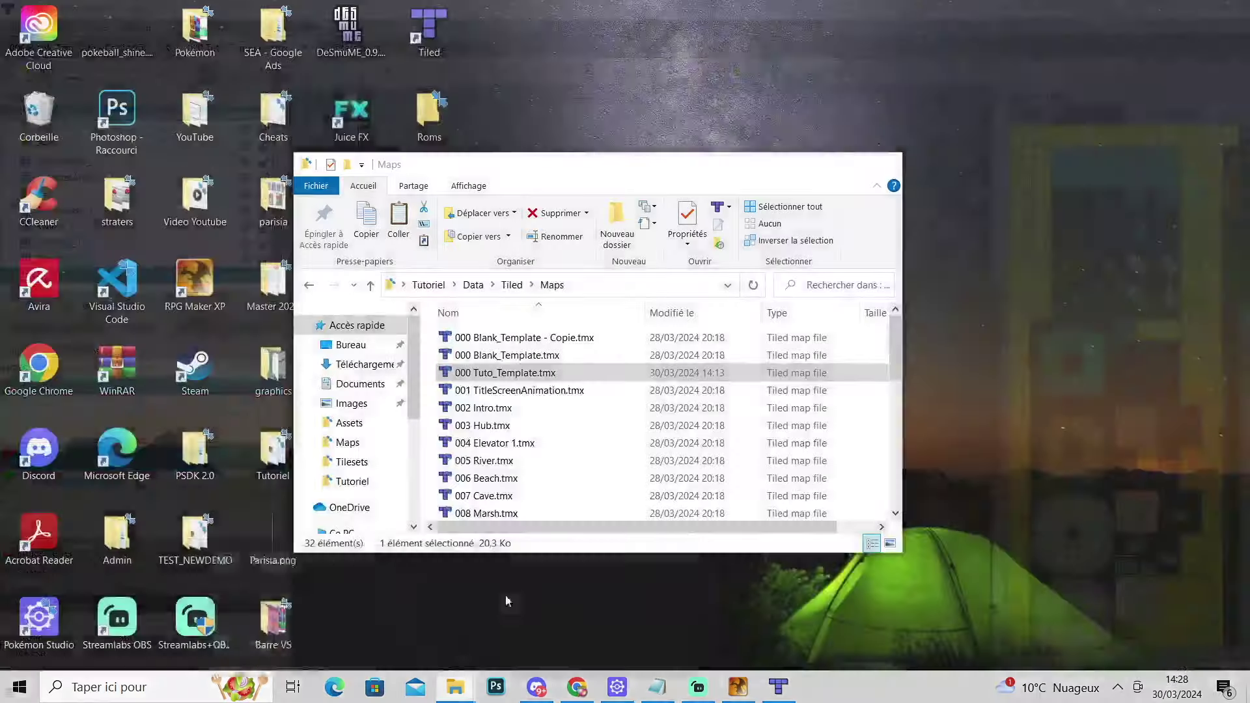
left_click(505, 596)
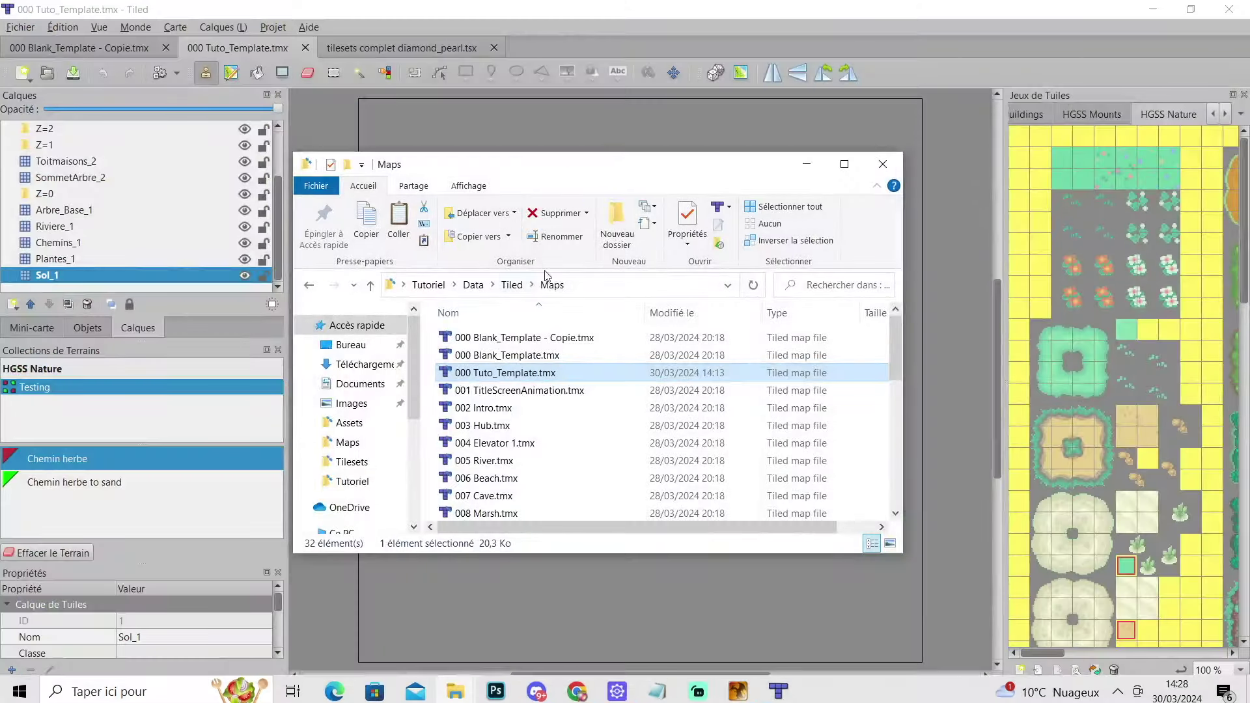
left_click(511, 284)
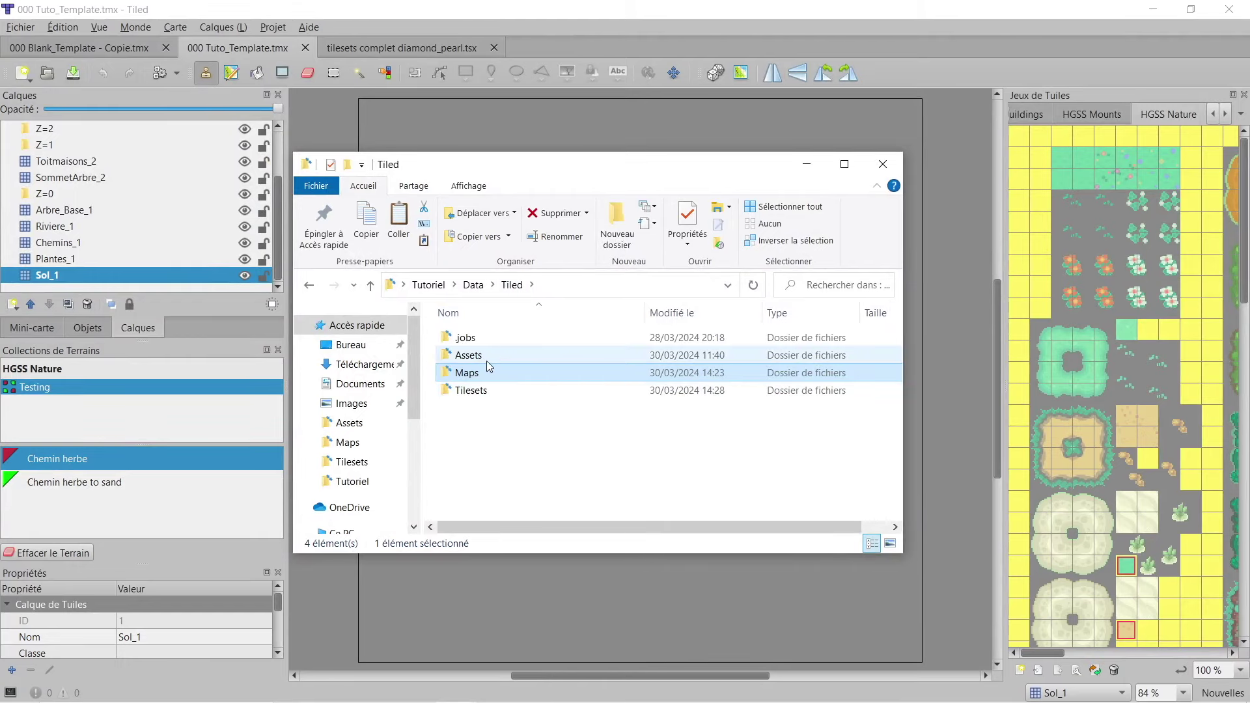
double_click(487, 358)
scroll(568, 456, "down", 5)
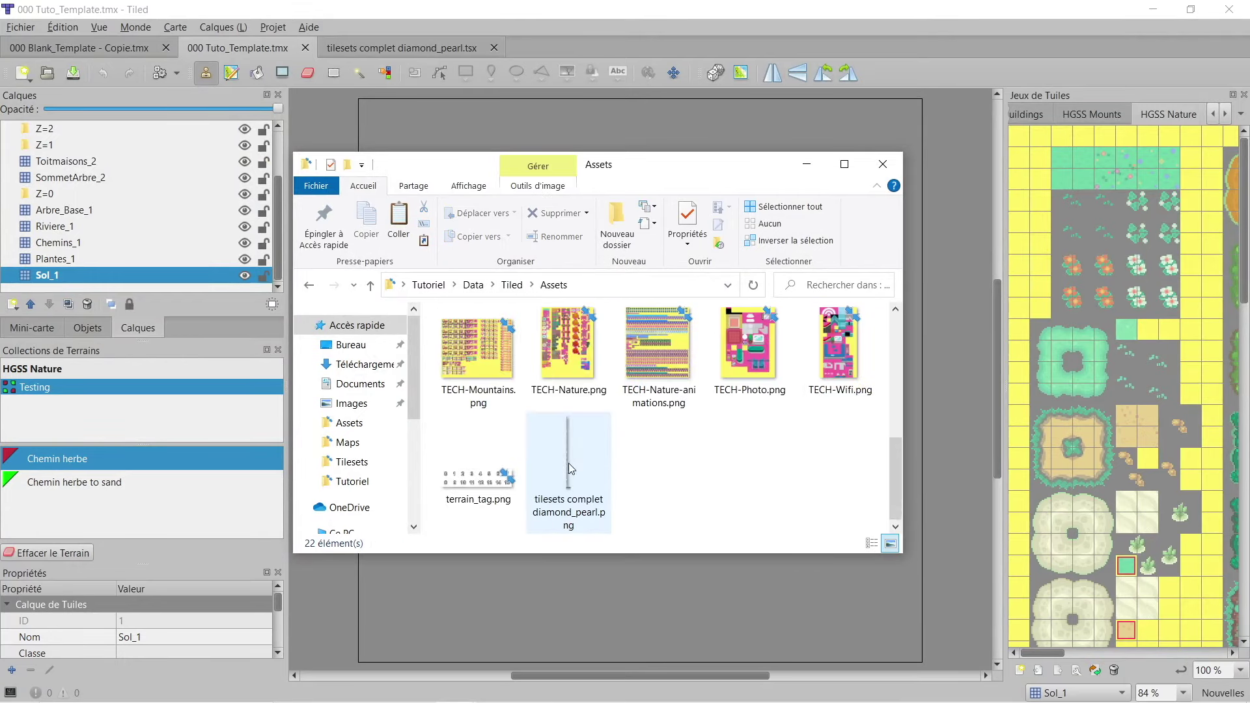
left_click(568, 470)
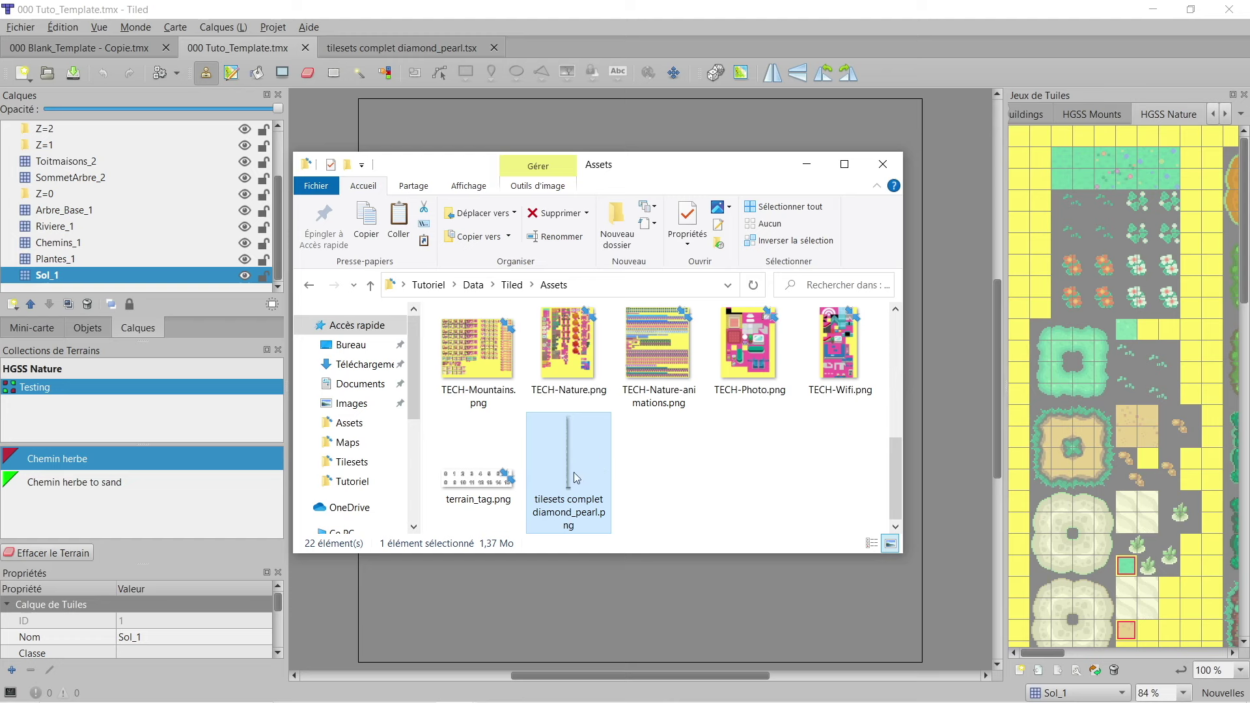
left_click(518, 499, "ctrl")
left_click(632, 473)
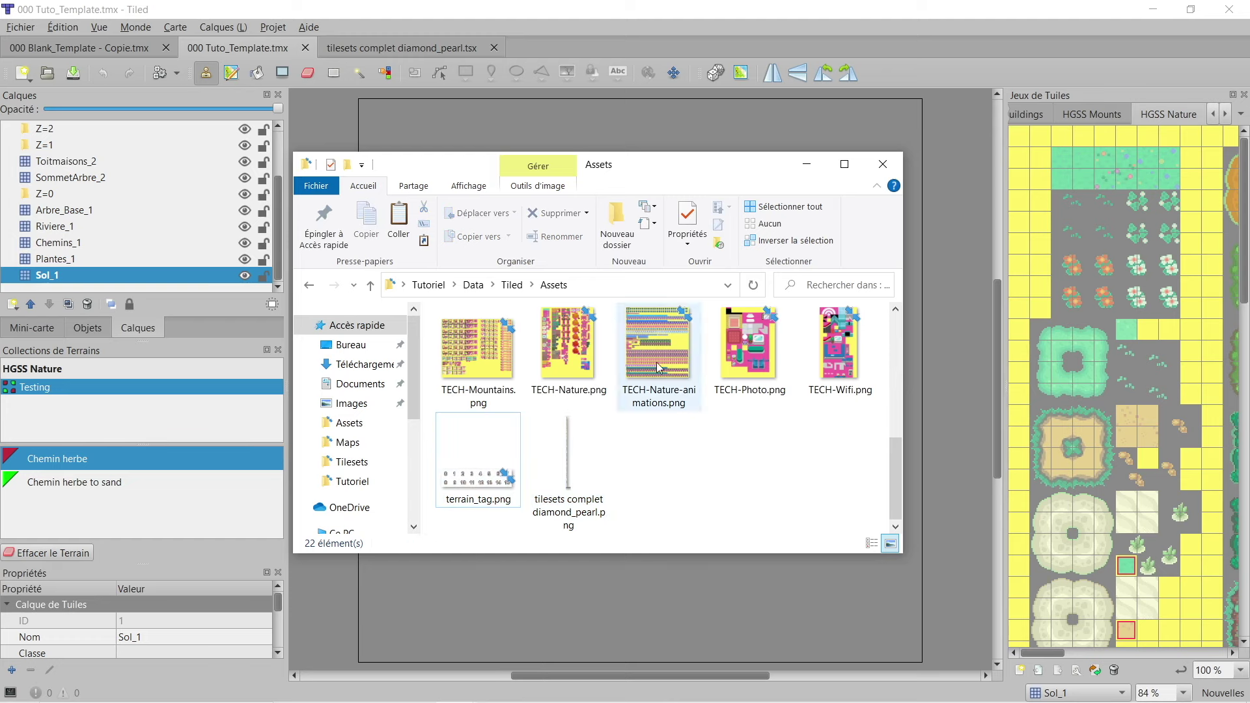
Step: Check the Tilesets folder for tilesets complet diamond_pearl.tsx, and minimise File Explorer to return to Tiled
left_click(512, 285)
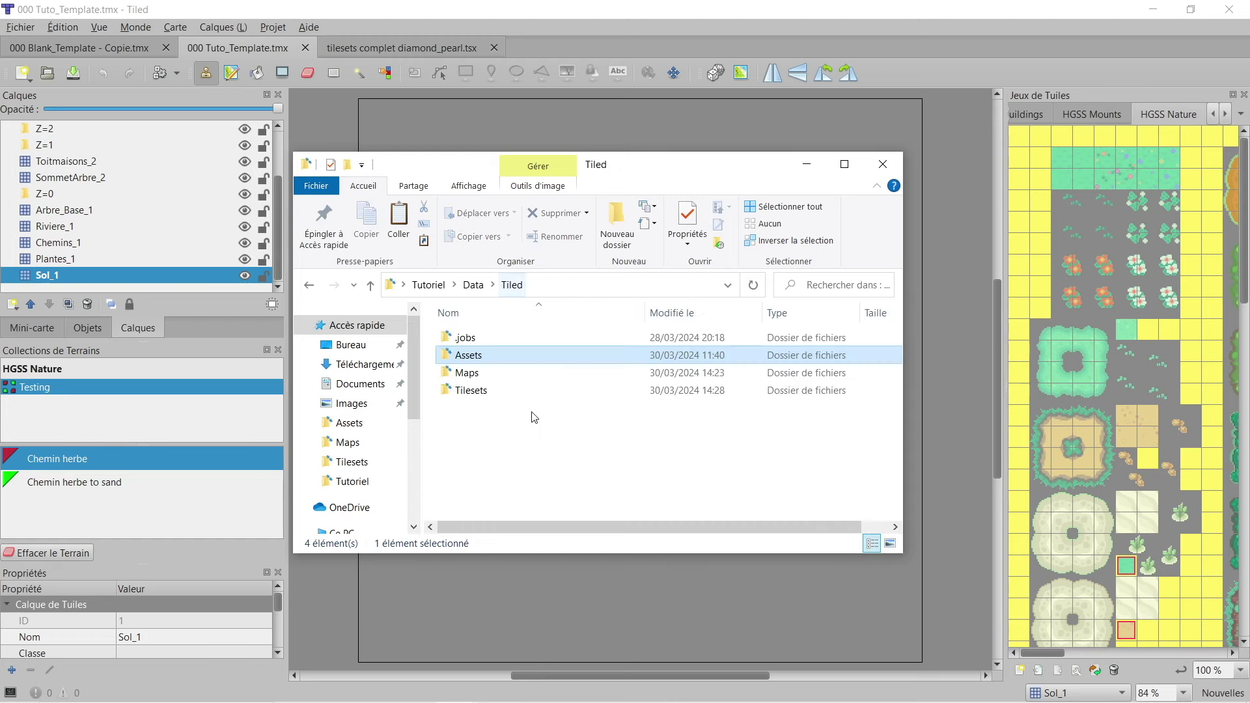
double_click(488, 390)
scroll(547, 410, "down", 4)
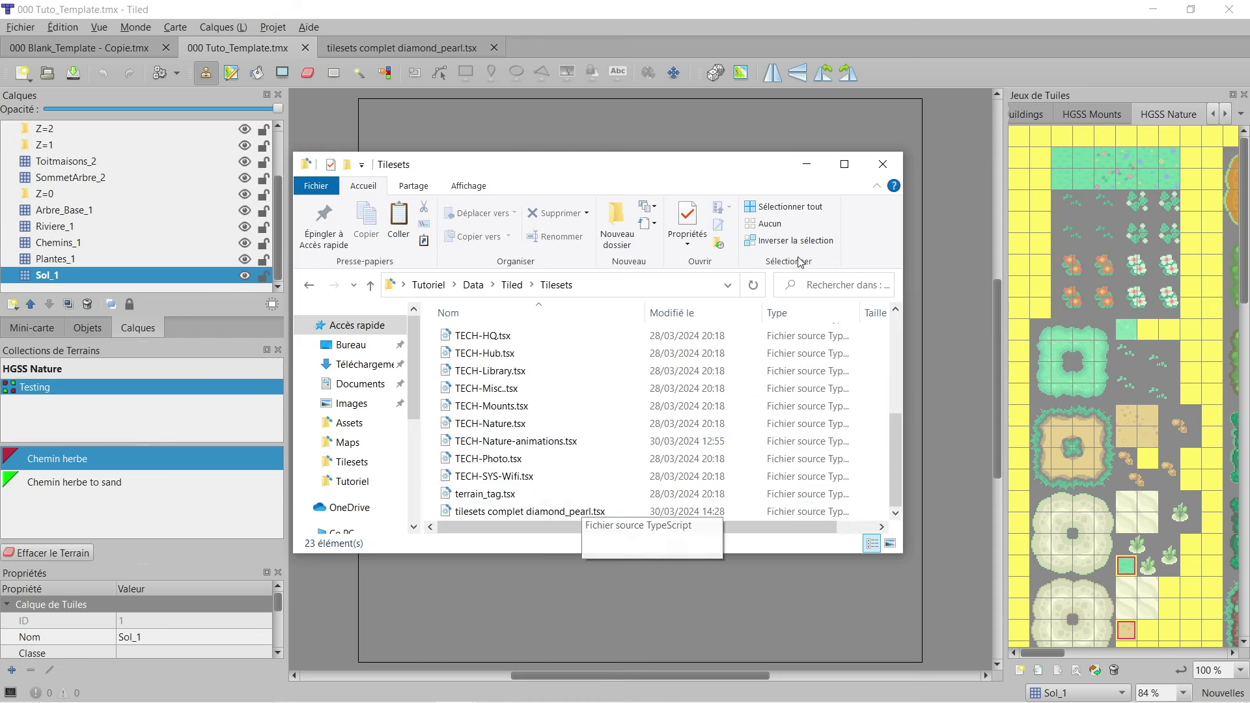
left_click(807, 164)
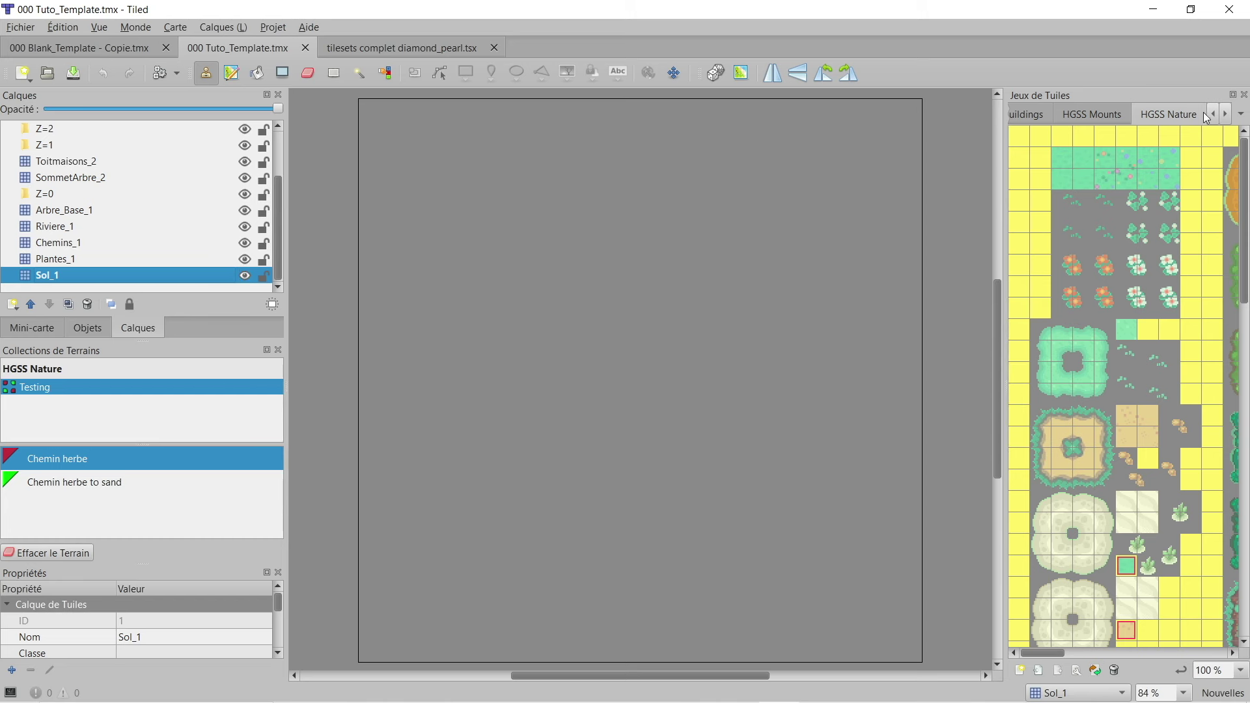
Step: Display the tilesets complet diamond_pearl tileset alongside the 000 Tuto_Template.tmx map
left_click(1226, 114)
left_click(1225, 114)
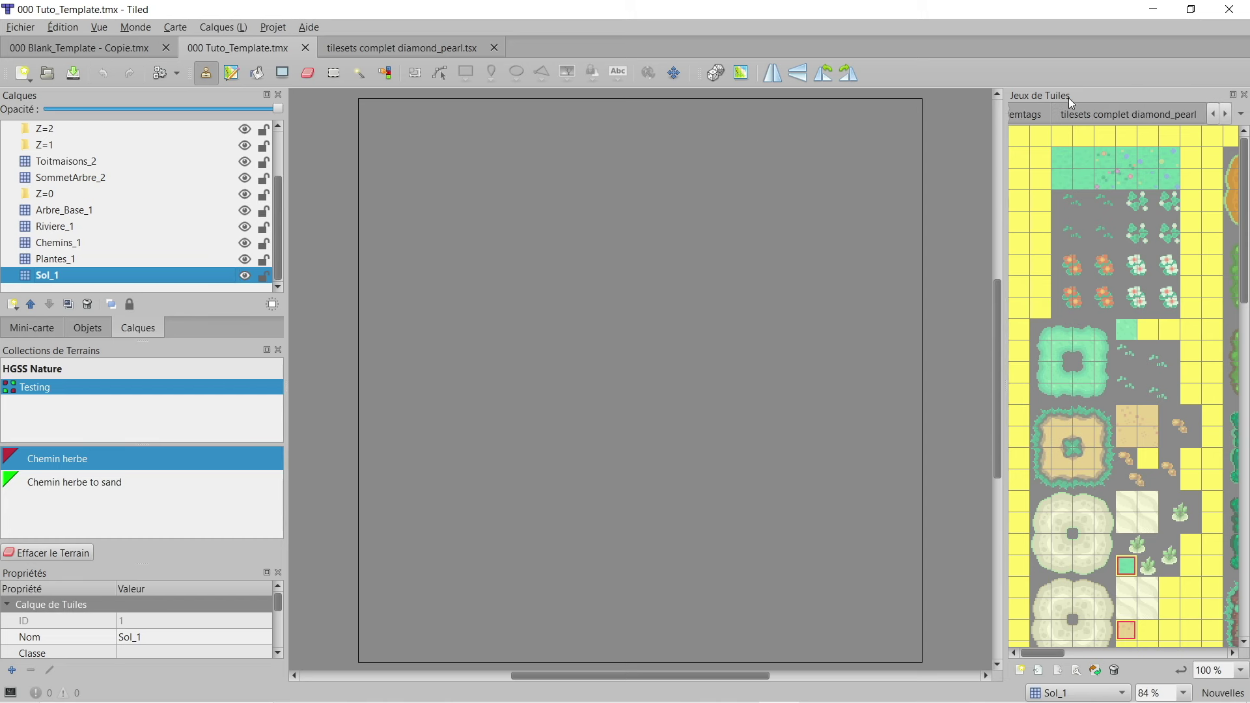
left_click(1130, 114)
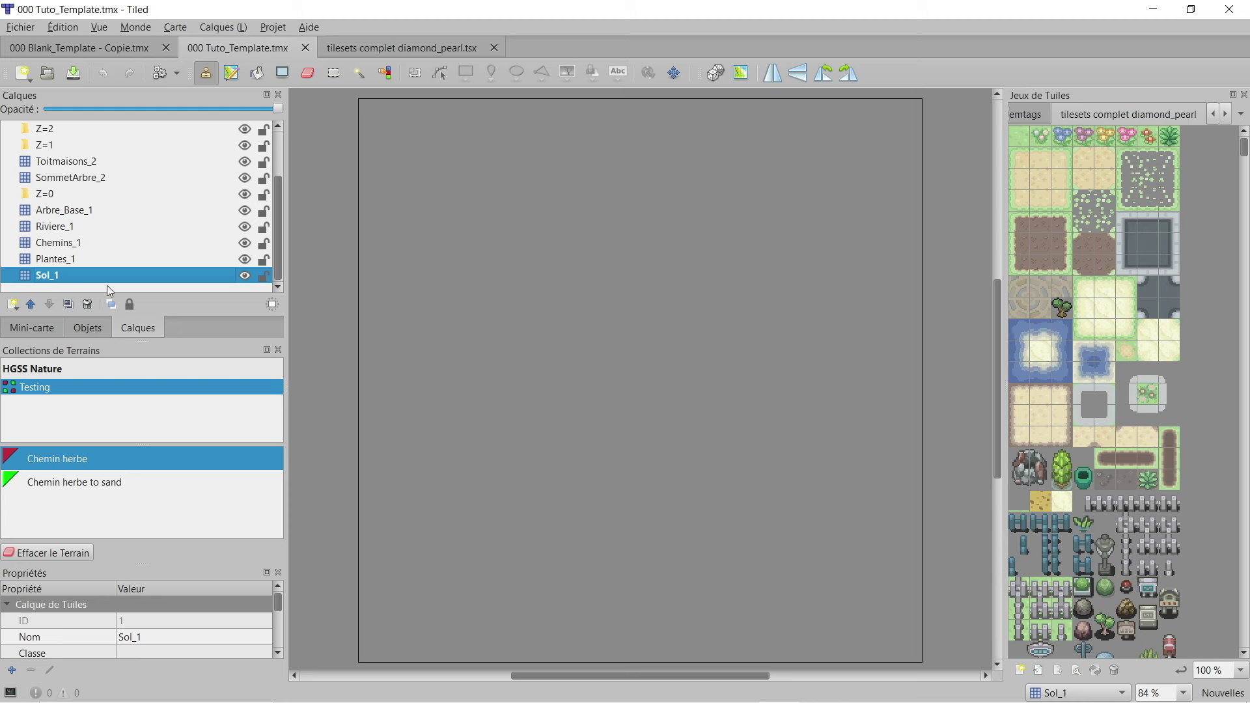
Step: Paint an irregular patch of the plain grass tile, about 9 by 6 tiles, on Sol_1 in the map's upper-left area
left_click(121, 258)
left_click(122, 243)
left_click(103, 276)
left_click(1020, 137)
mouse_move(469, 177)
left_mouse_down()
mouse_move(533, 195)
mouse_move(480, 258)
mouse_move(470, 180)
mouse_move(542, 266)
left_mouse_up()
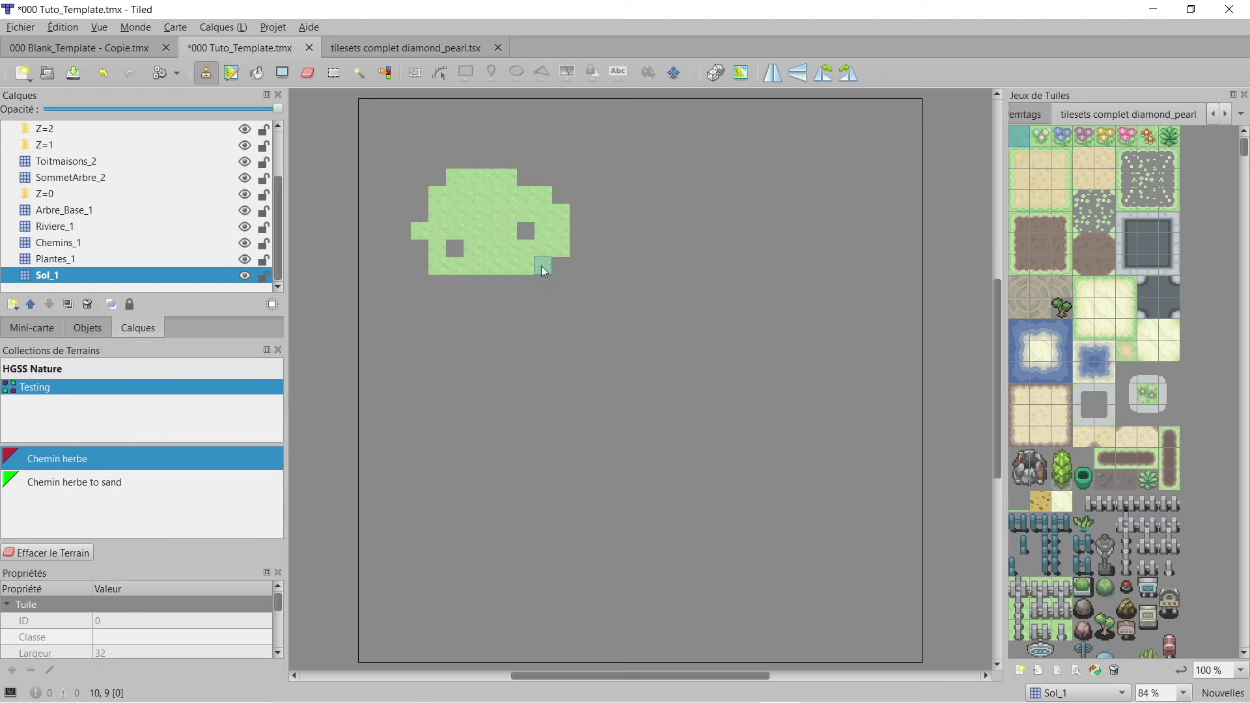
Step: Glance at the RPG Maker XP map, return to Tiled, and bucket-fill the empty cells of Sol_1 with the plain grass tile
left_click(738, 687)
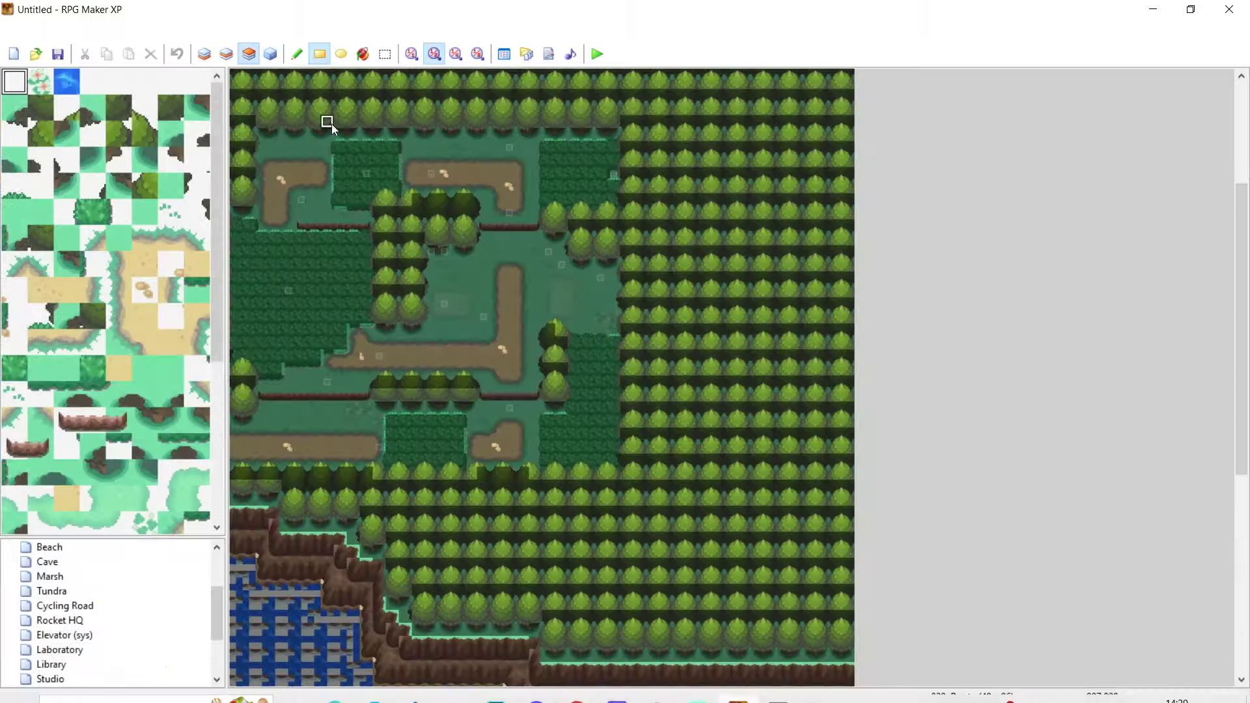
left_click(1153, 9)
left_click(257, 72)
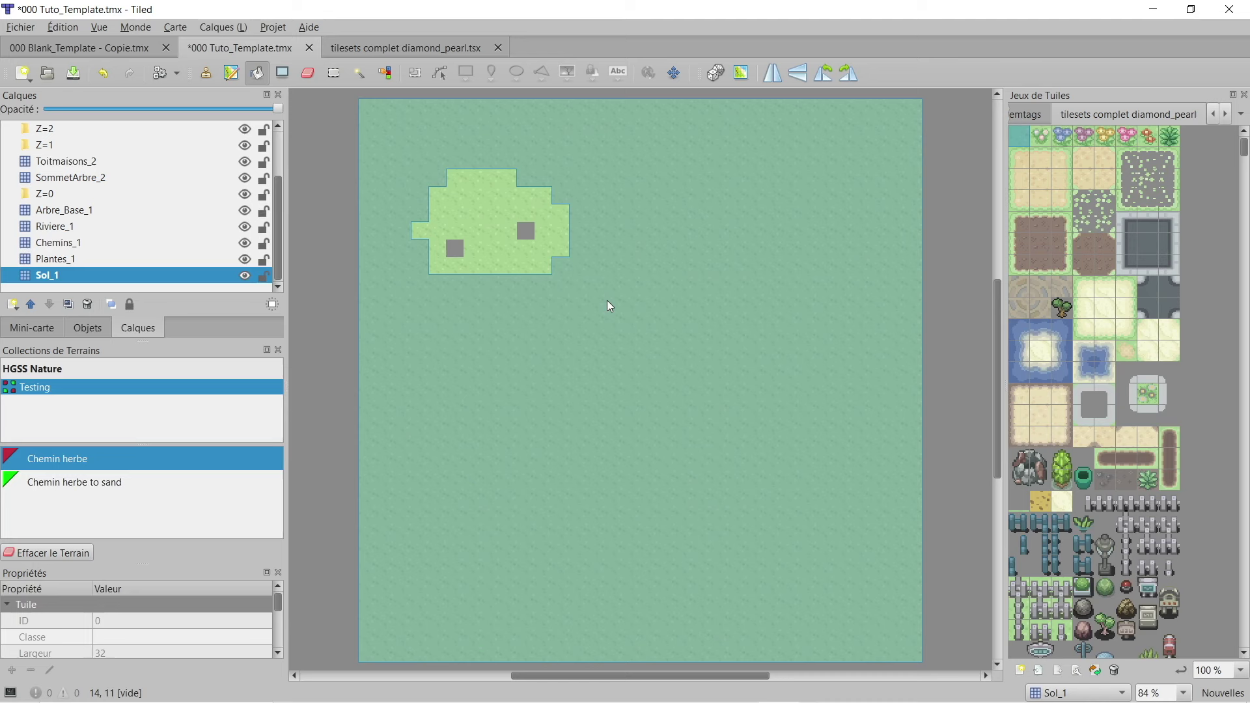
left_click(607, 301)
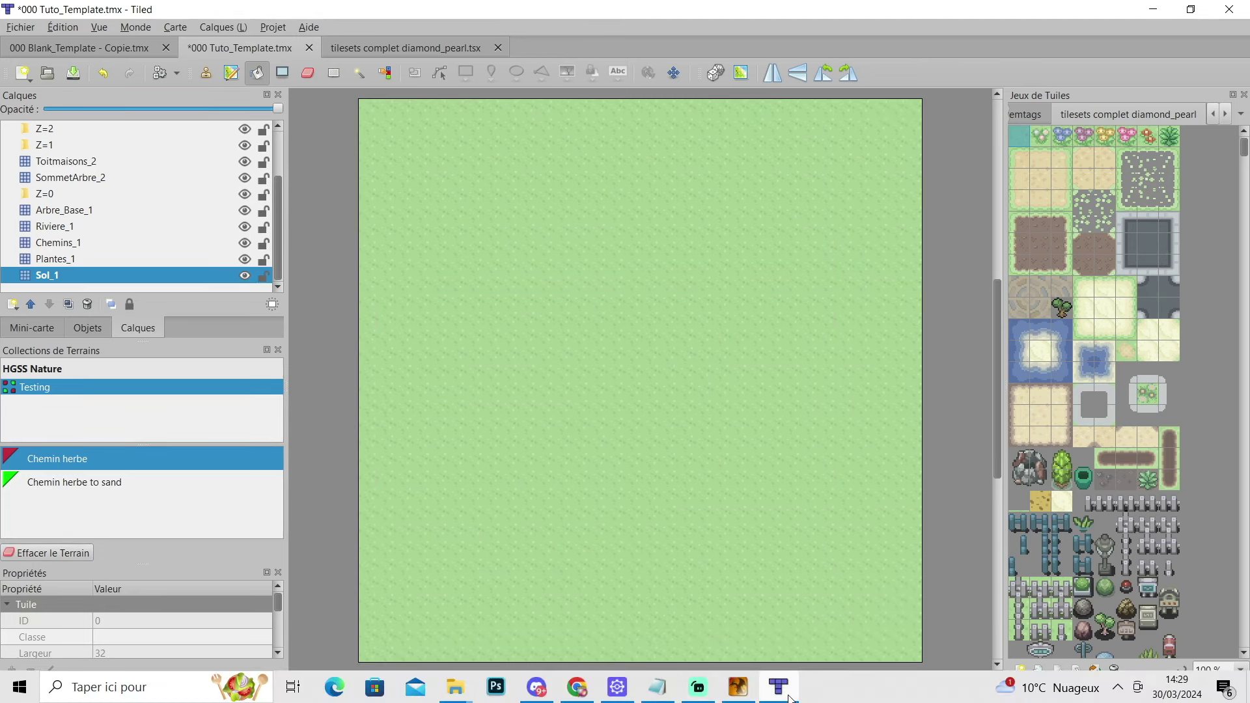
Step: Switch to RPG Maker XP and locate its Pot de peinture fill tool for comparison
left_click(738, 687)
left_click(366, 54)
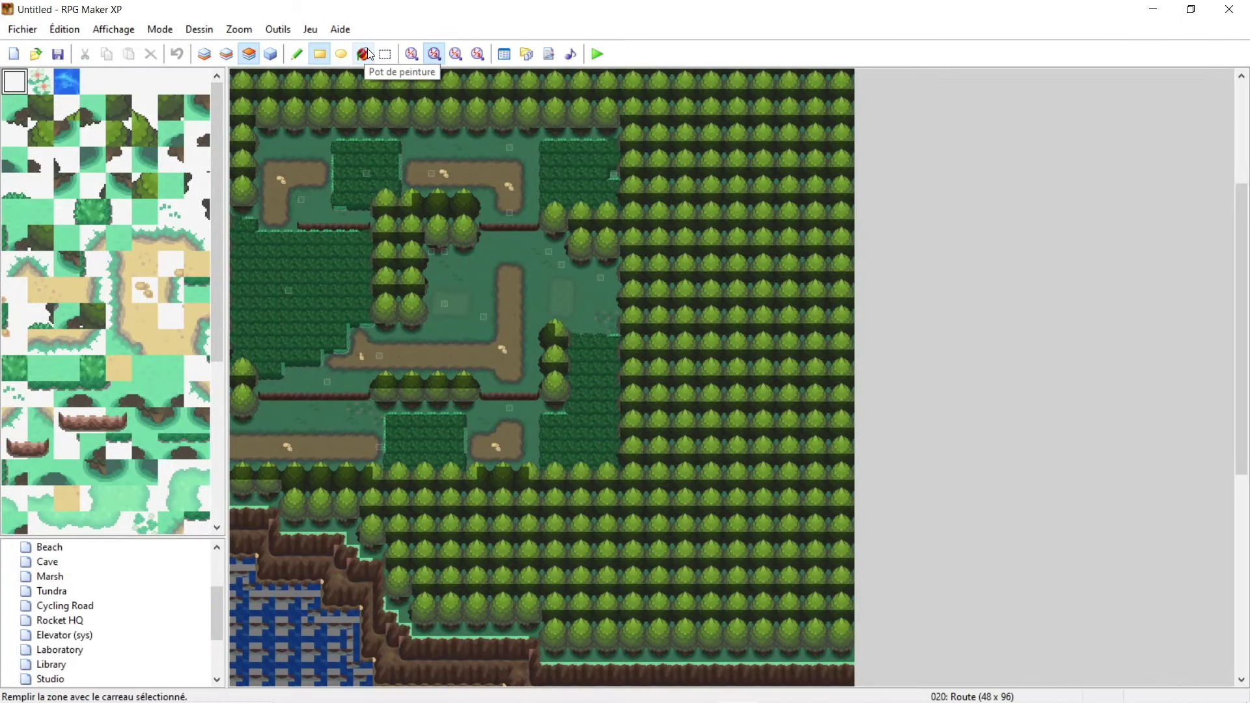
Step: Check the selection tool in RPG Maker XP and switch back to Tiled
left_click(385, 54)
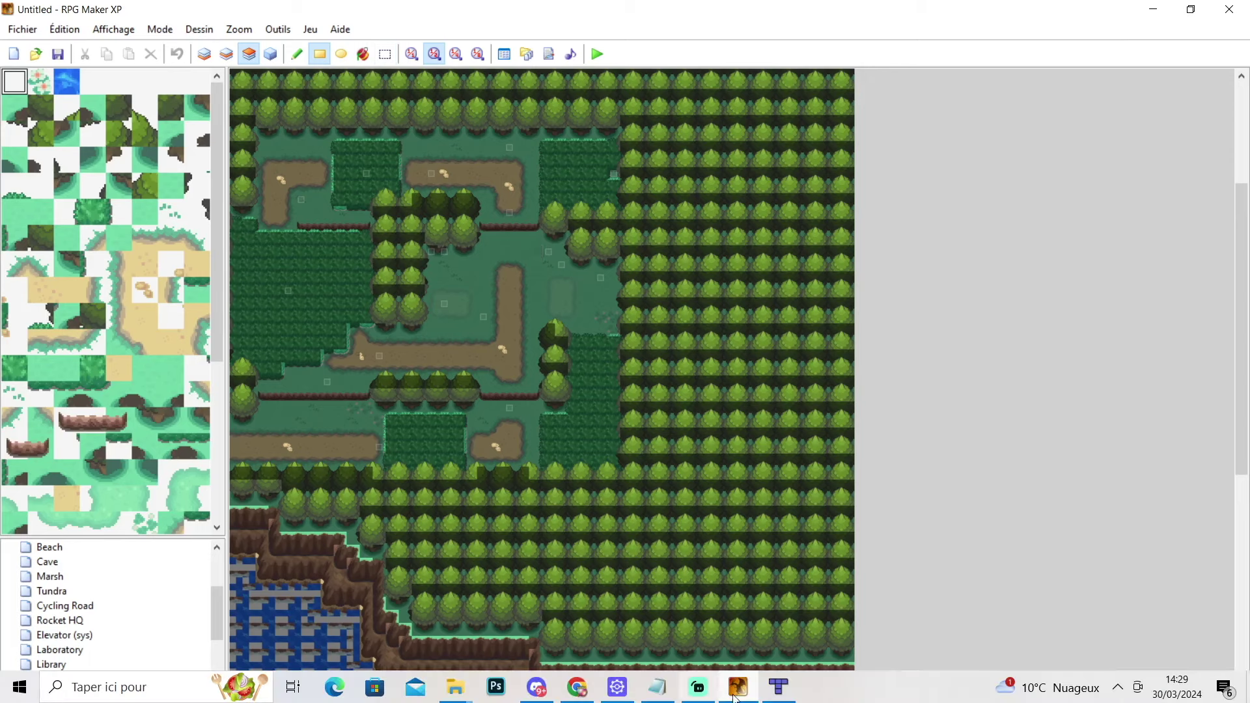
left_click(779, 693)
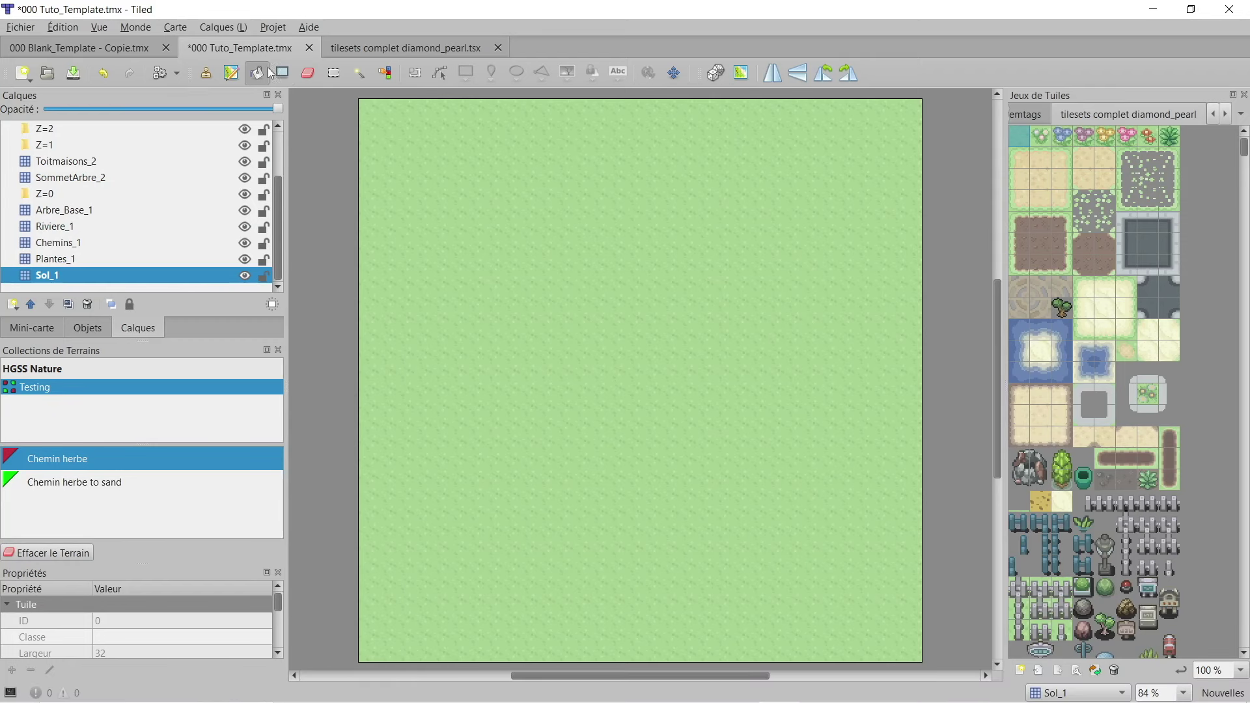
Step: Try deleting a rectangular selection of 18 by 10 tiles in the upper part of Sol_1
left_click(333, 73)
left_click_drag(400, 142, 700, 309)
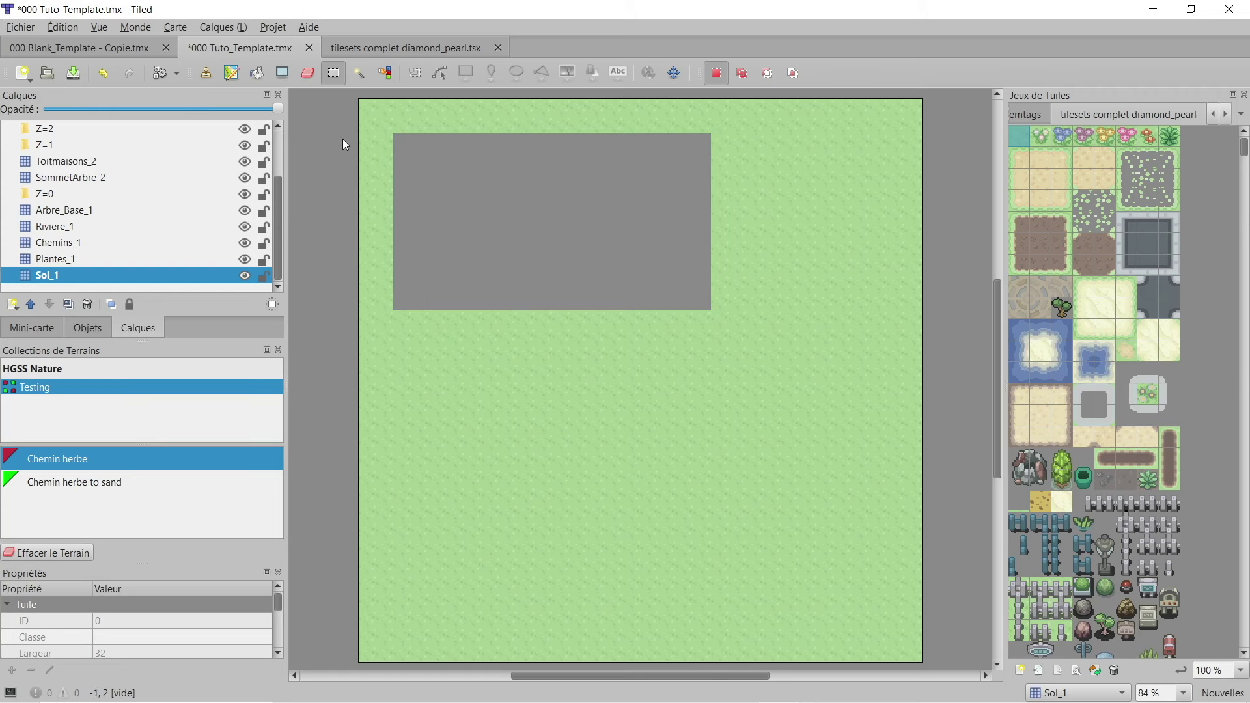
key("ctrl+z")
key("ctrl+y")
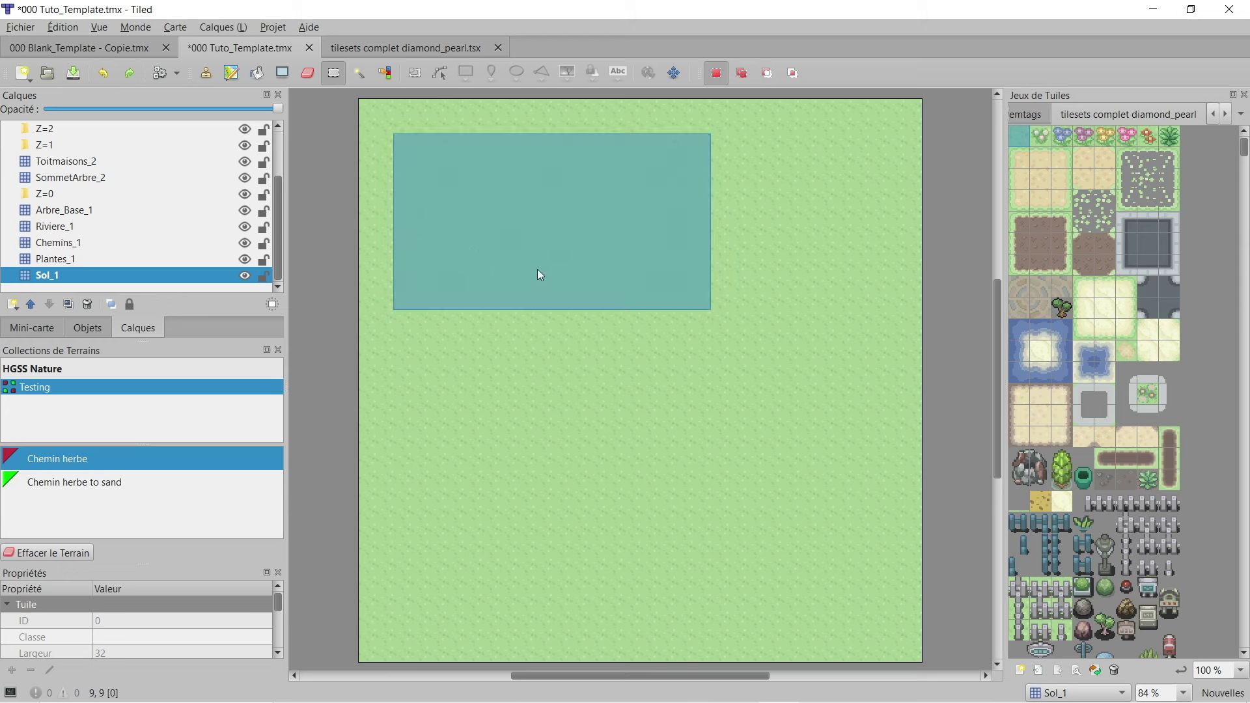
left_click(659, 381)
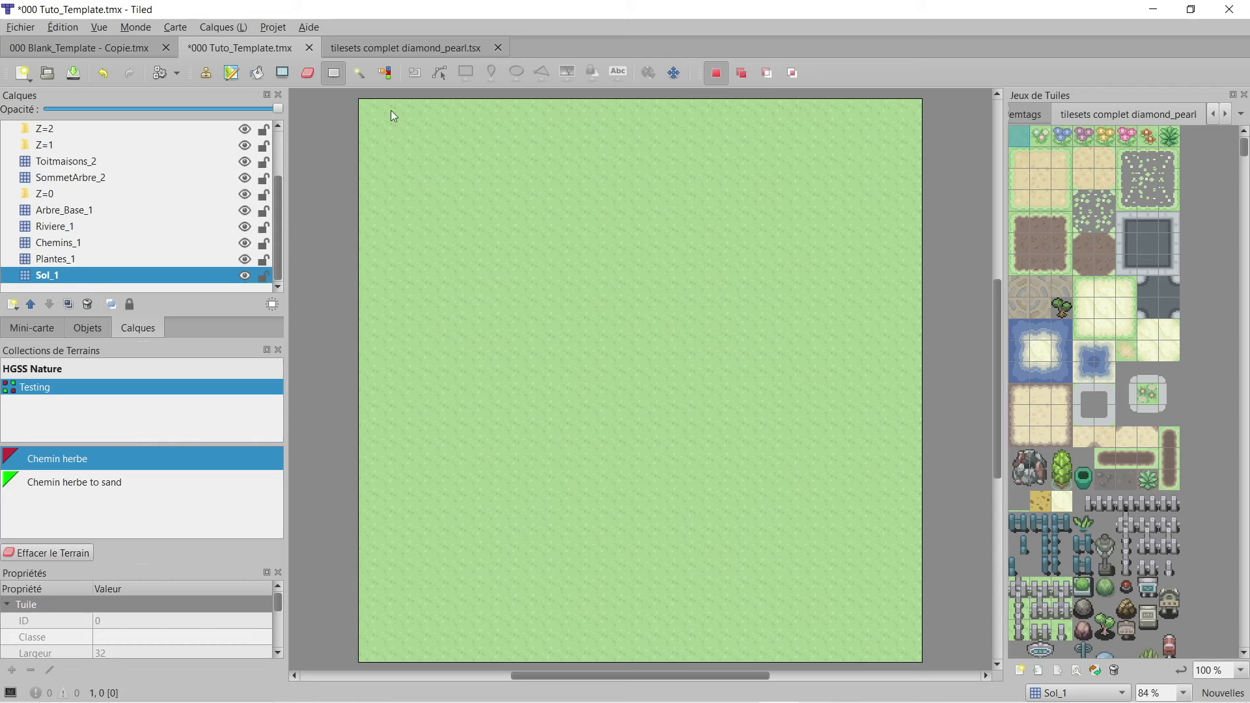
Step: Select a 24 by 18 tile rectangle on Sol_1 and bucket-fill it with the 2 by 2 circular stone paving pattern
left_click_drag(361, 98, 835, 484)
left_click(419, 218)
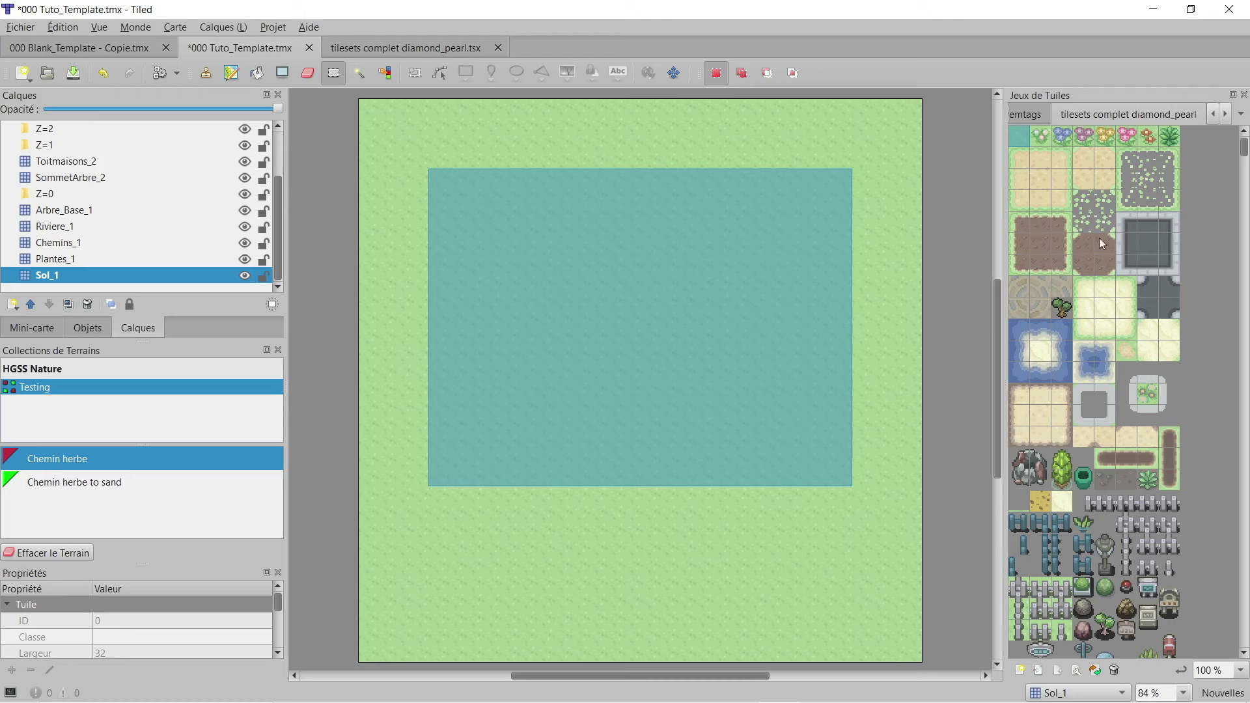
left_click_drag(1020, 290, 1042, 307)
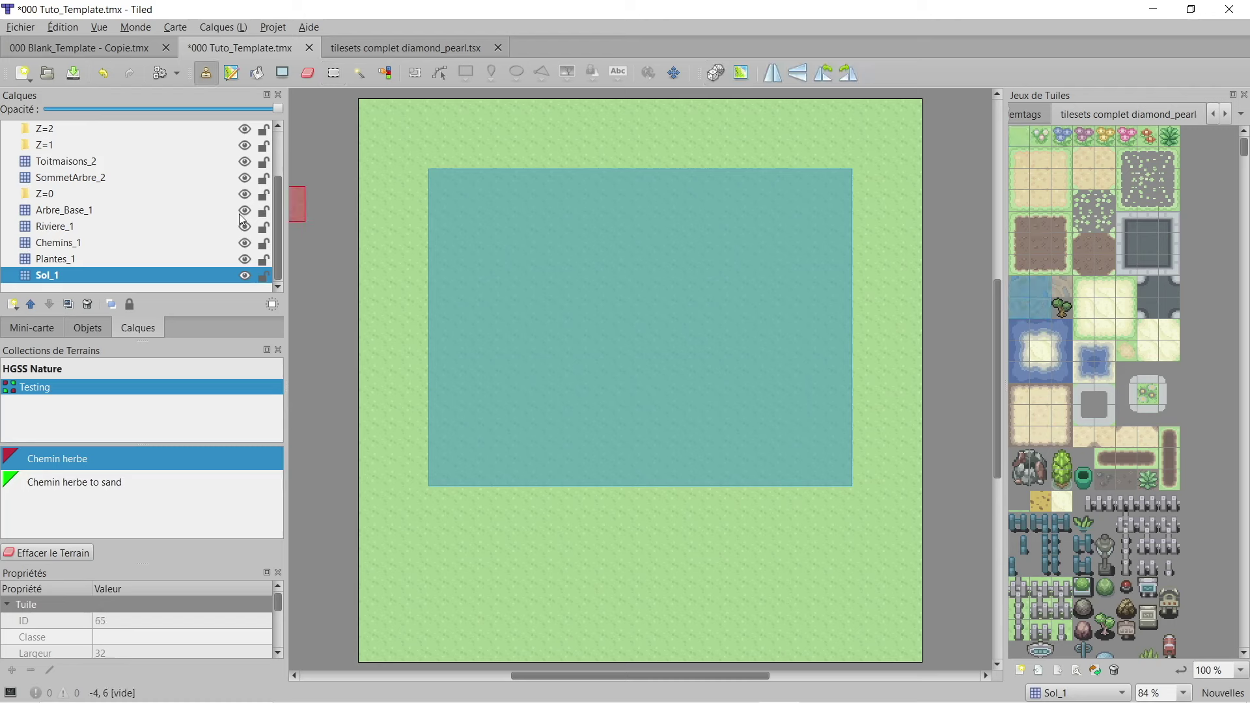
left_click(257, 73)
left_click(569, 264)
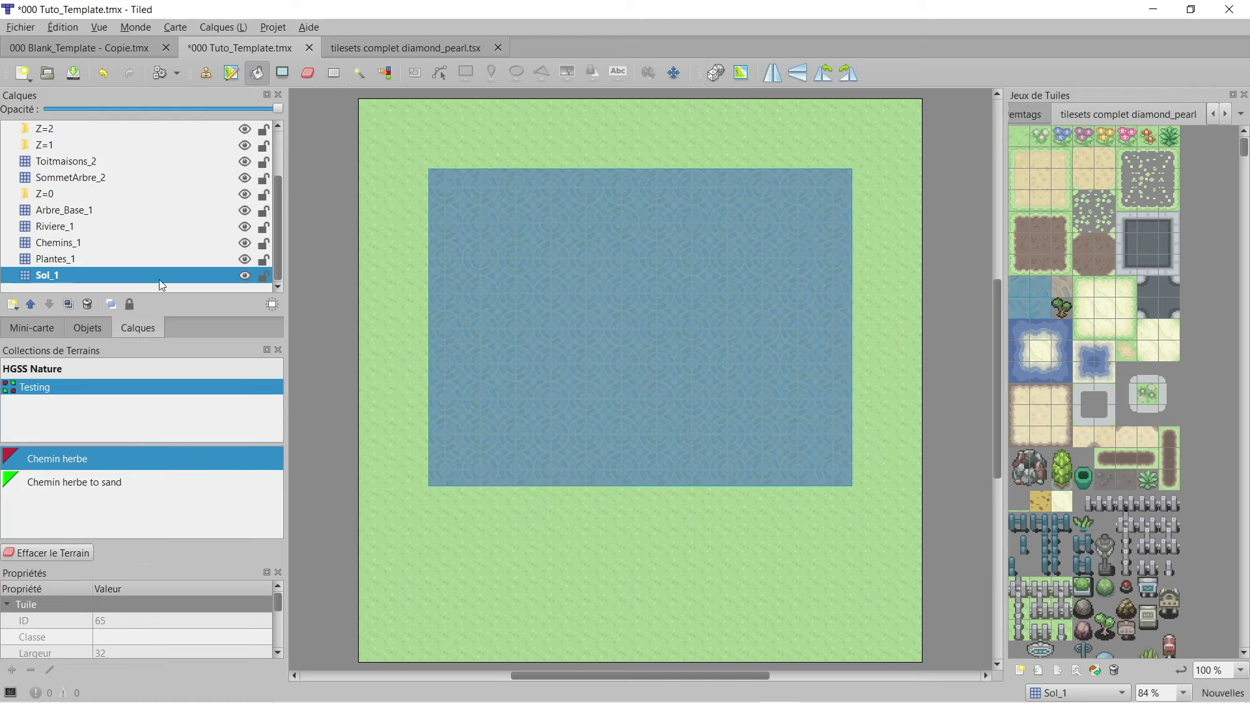
Step: Cut a 10 by 9 tile block out of the paved area's upper-left corner
left_click(342, 79)
left_click_drag(433, 155, 604, 325)
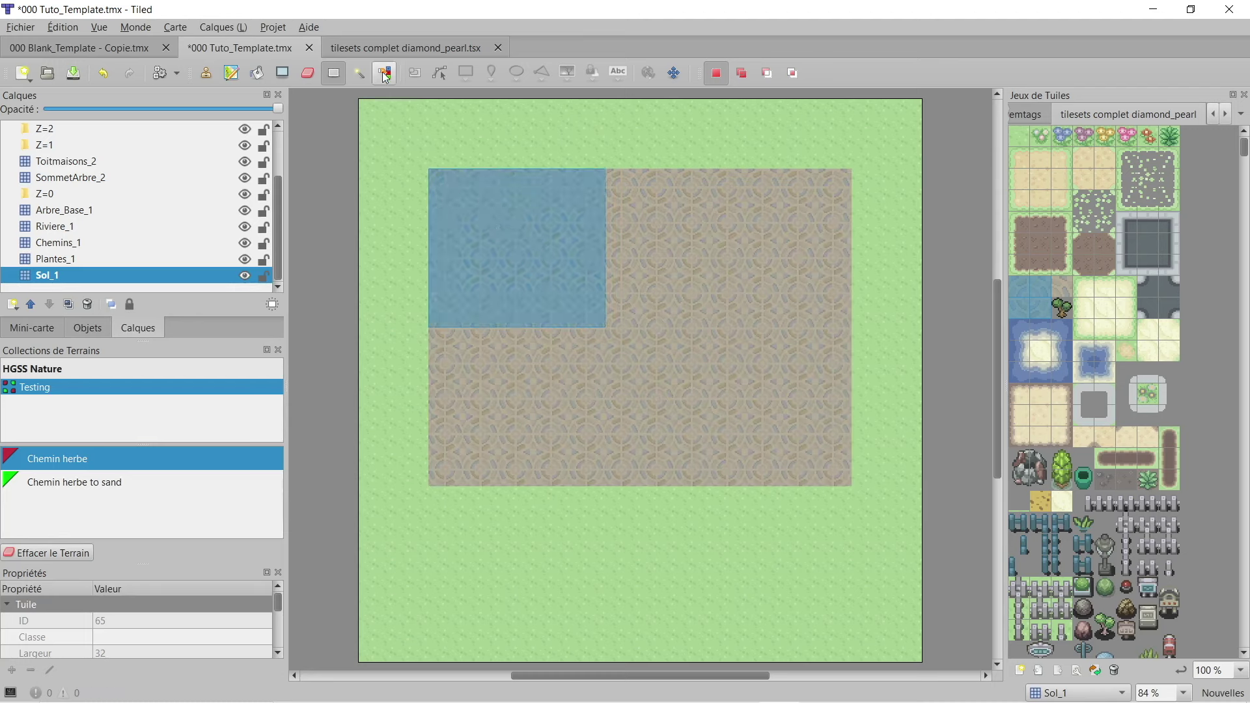
key("ctrl")
key("ctrl+x")
Step: Paste the cut paving block twice side by side below the paved area and once into the emptied corner
left_click_drag(659, 505, 869, 641)
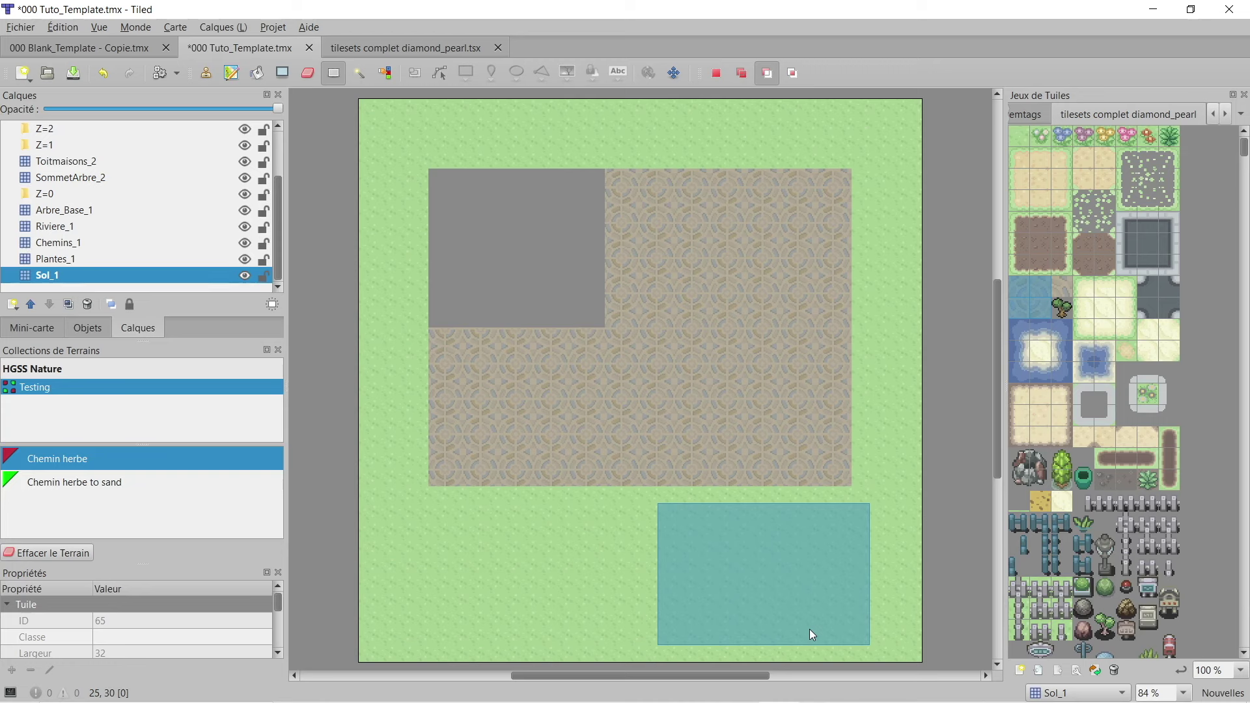
key("ctrl+v")
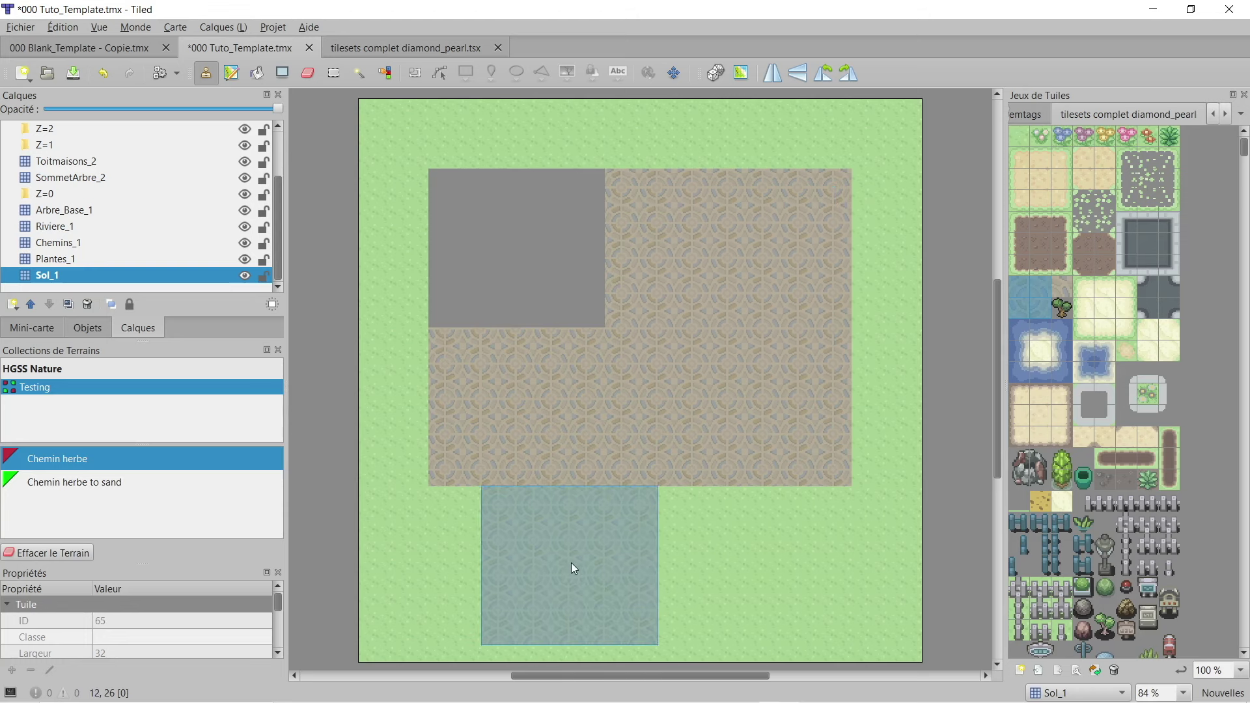
left_click(519, 573)
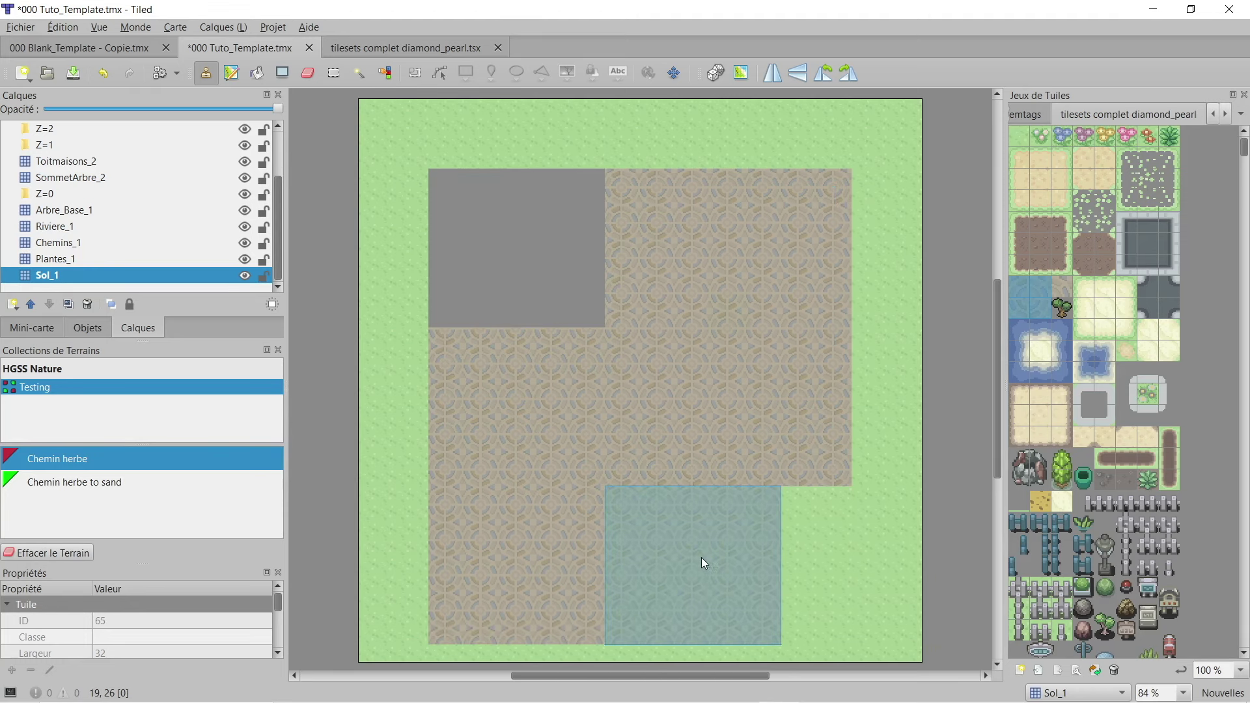
left_click(706, 569)
left_click(529, 250)
Step: Try copying a 13 by 10 tile block from the paving's upper-left corner to paste elsewhere on Sol_1
left_click(333, 73)
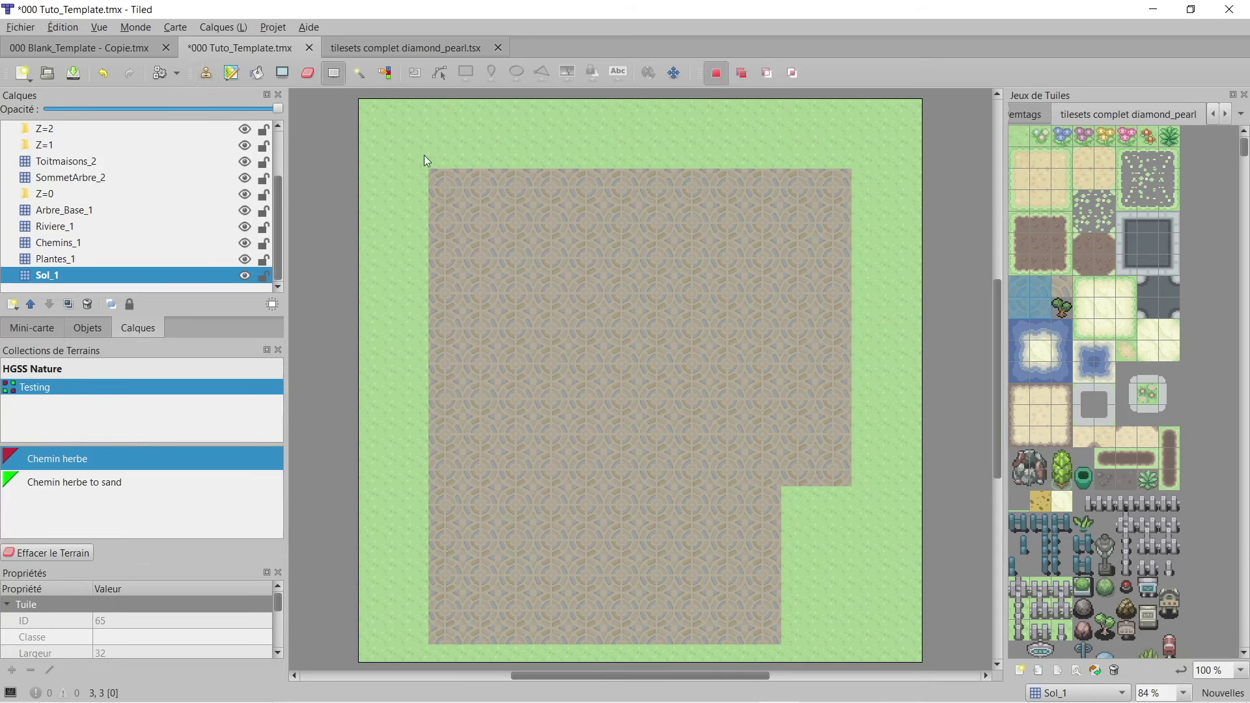
left_click_drag(431, 175, 653, 342)
key("ctrl")
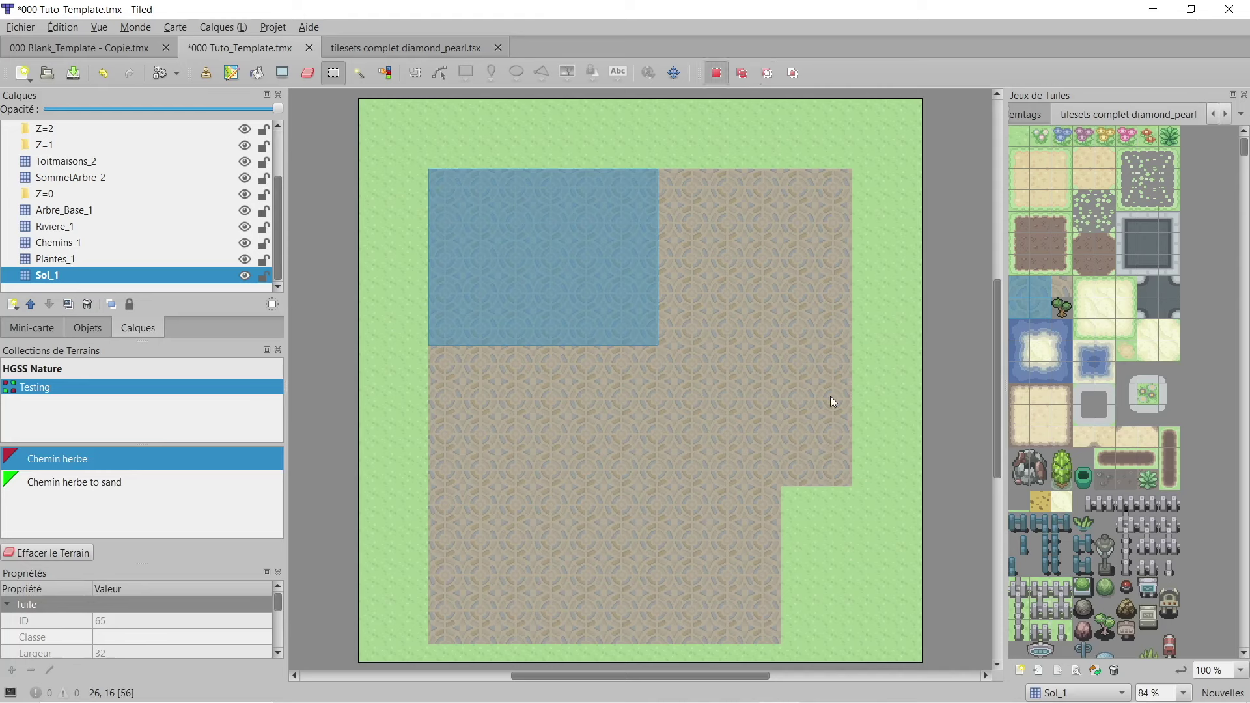
key("ctrl+v")
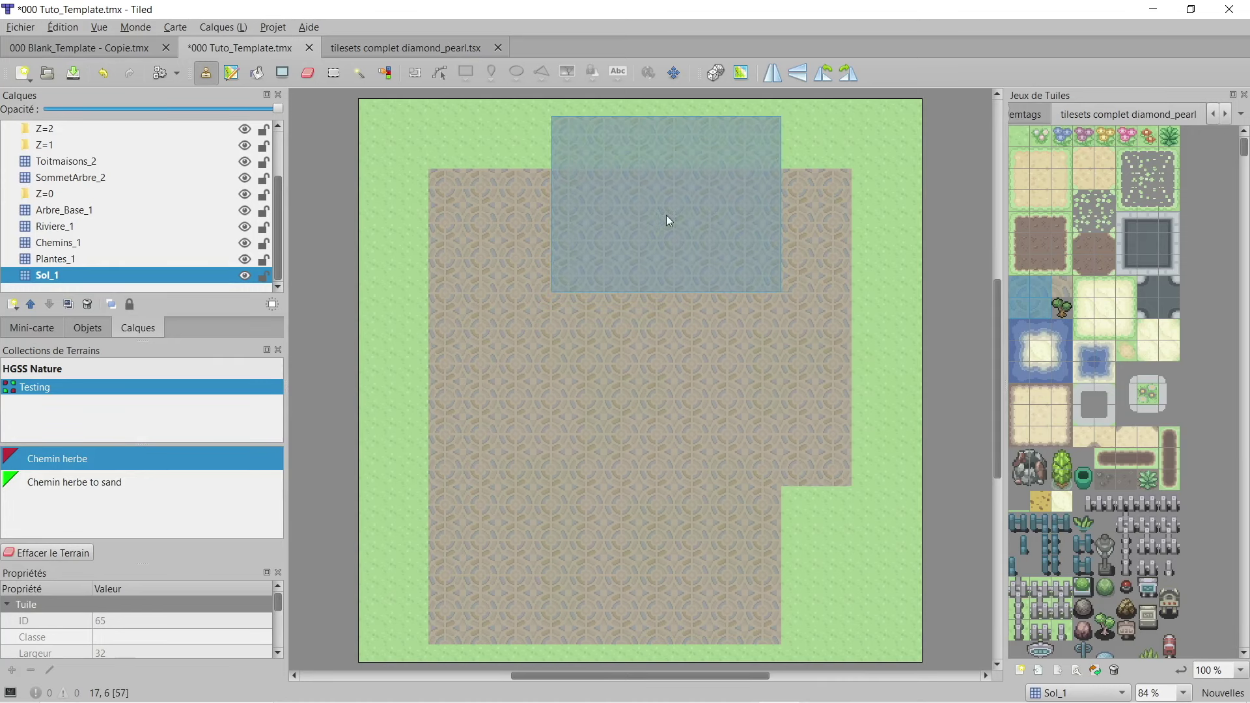
key("r")
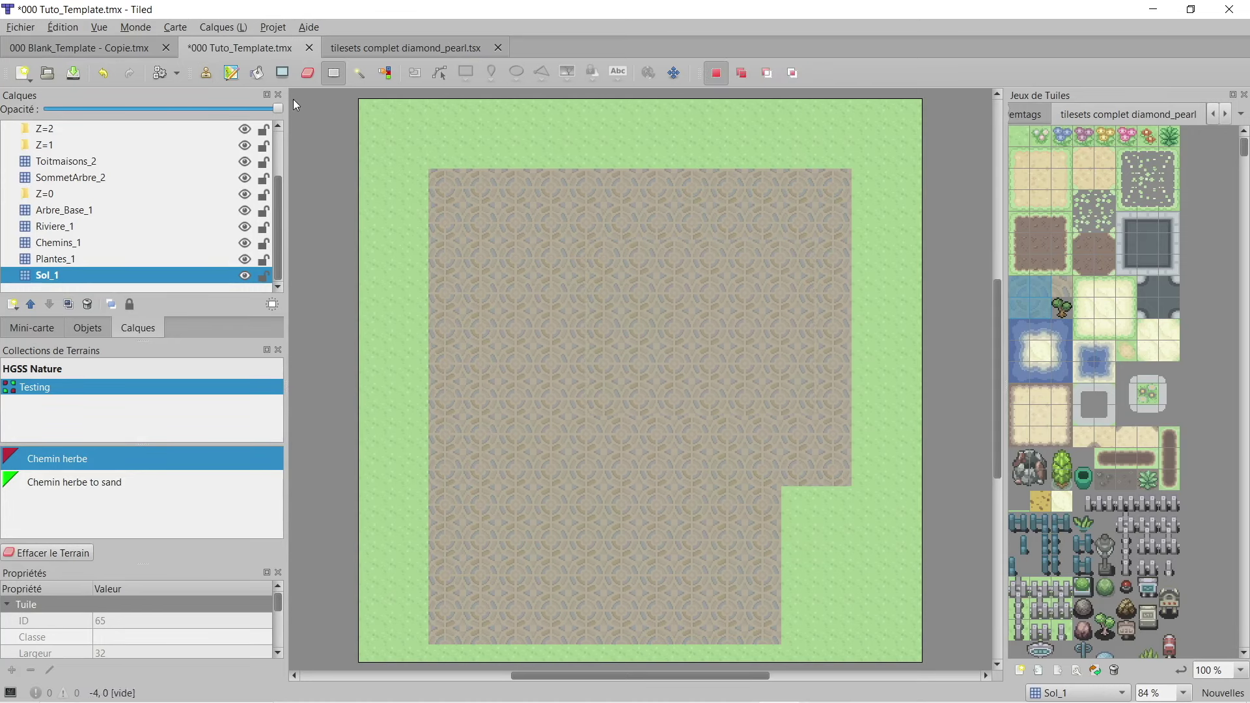
Step: Try selecting every cell that uses the same paving tile and bucket-filling them with the small plant tile
left_click(384, 73)
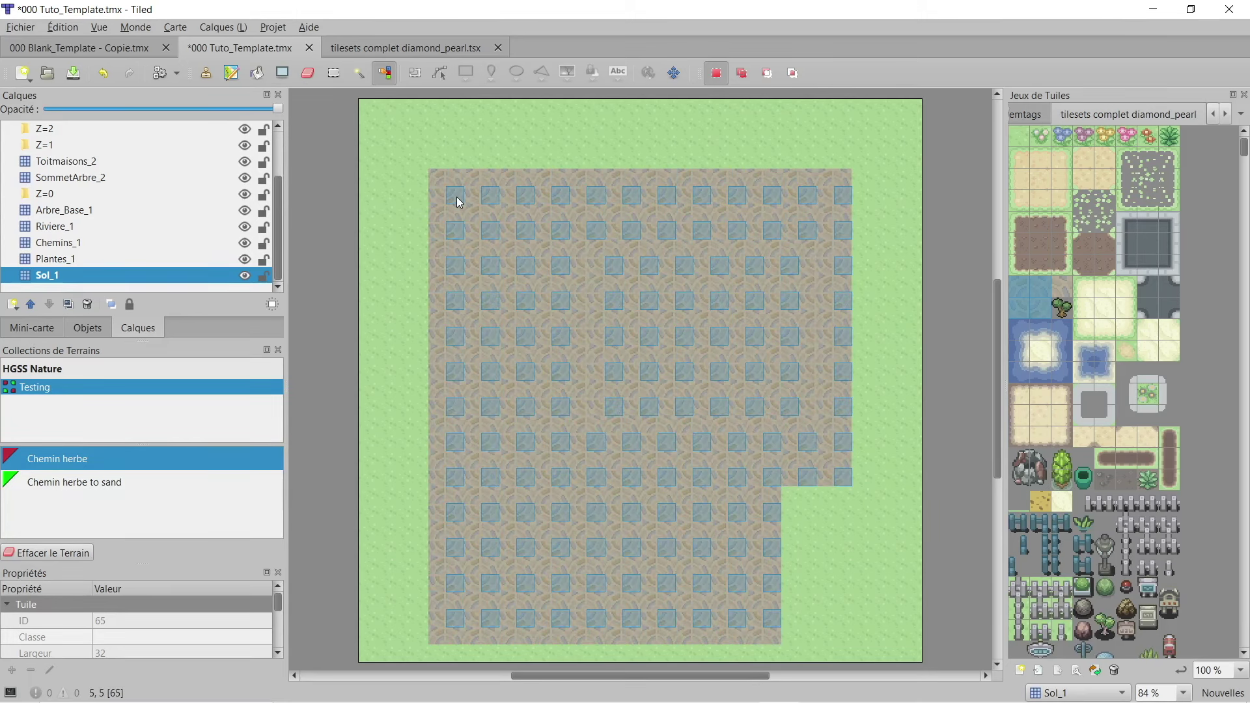
left_click(458, 198)
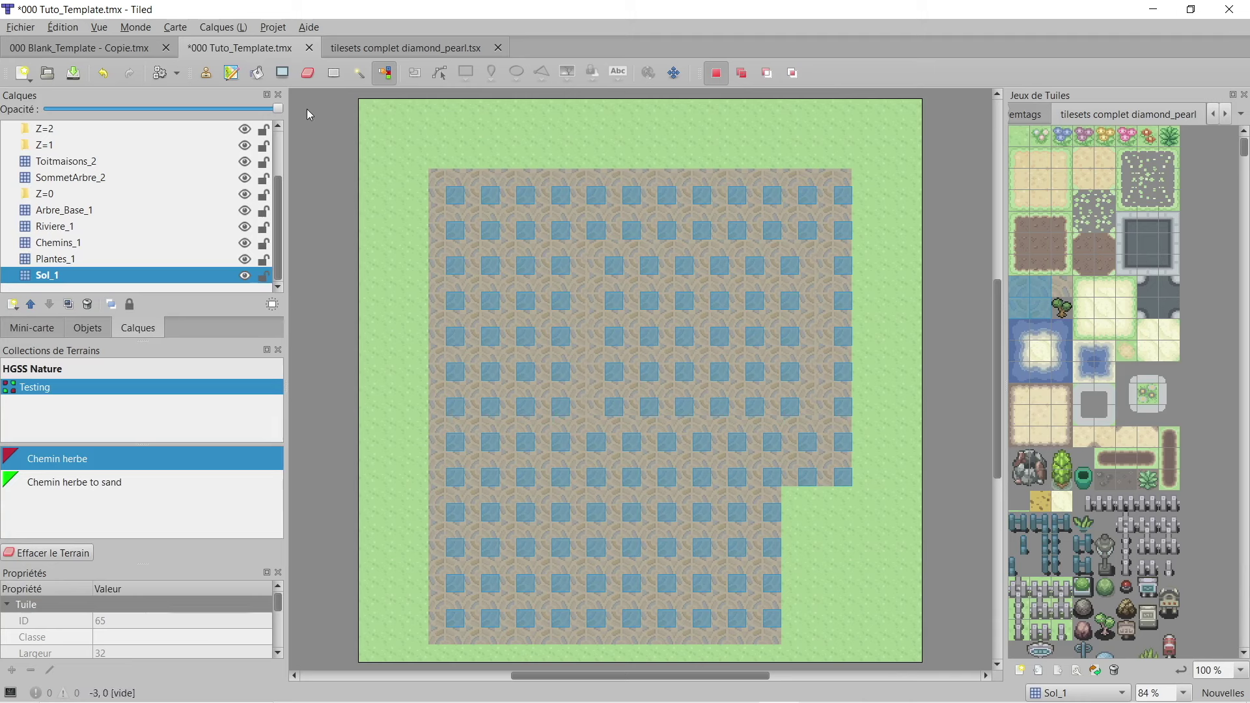
left_click(257, 73)
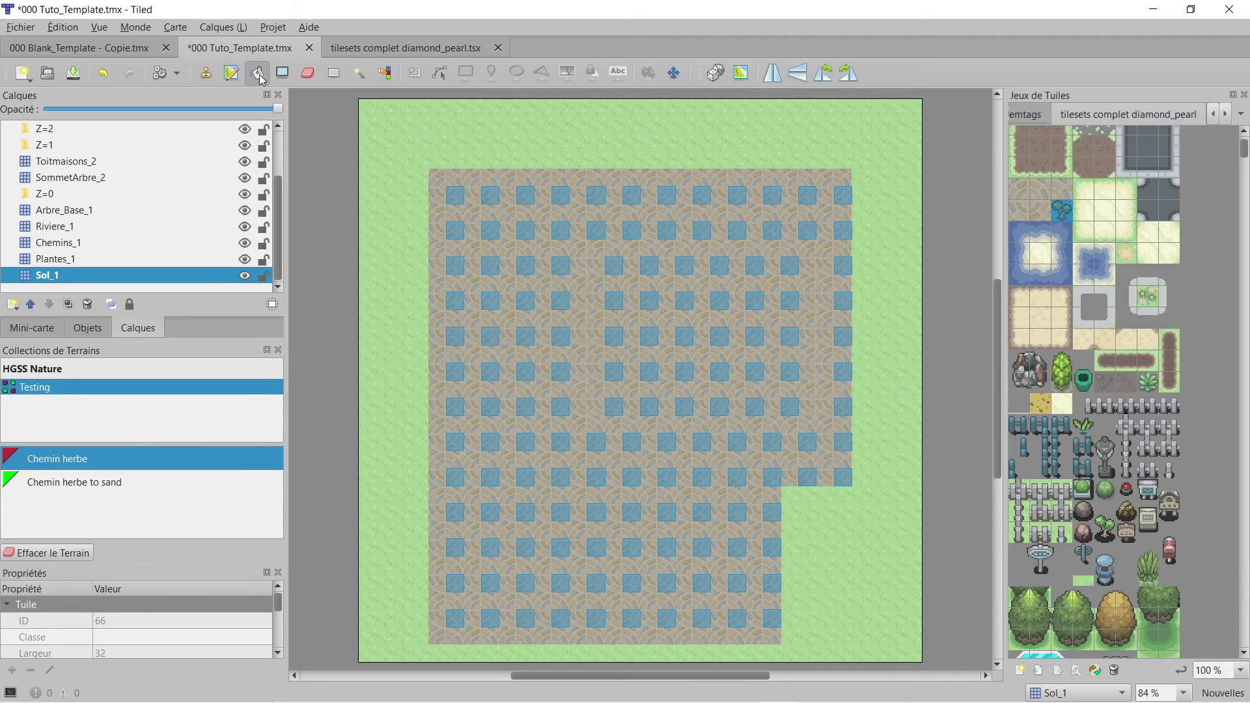
left_click(455, 197)
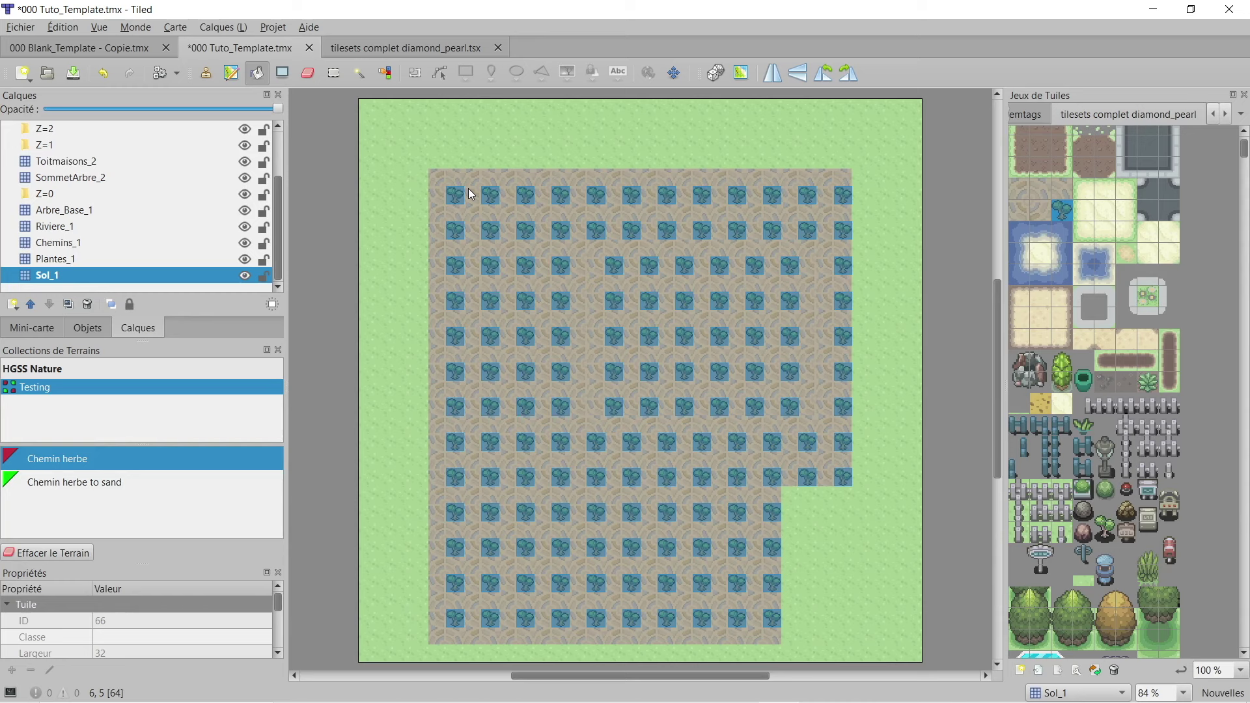
key("ctrl+z")
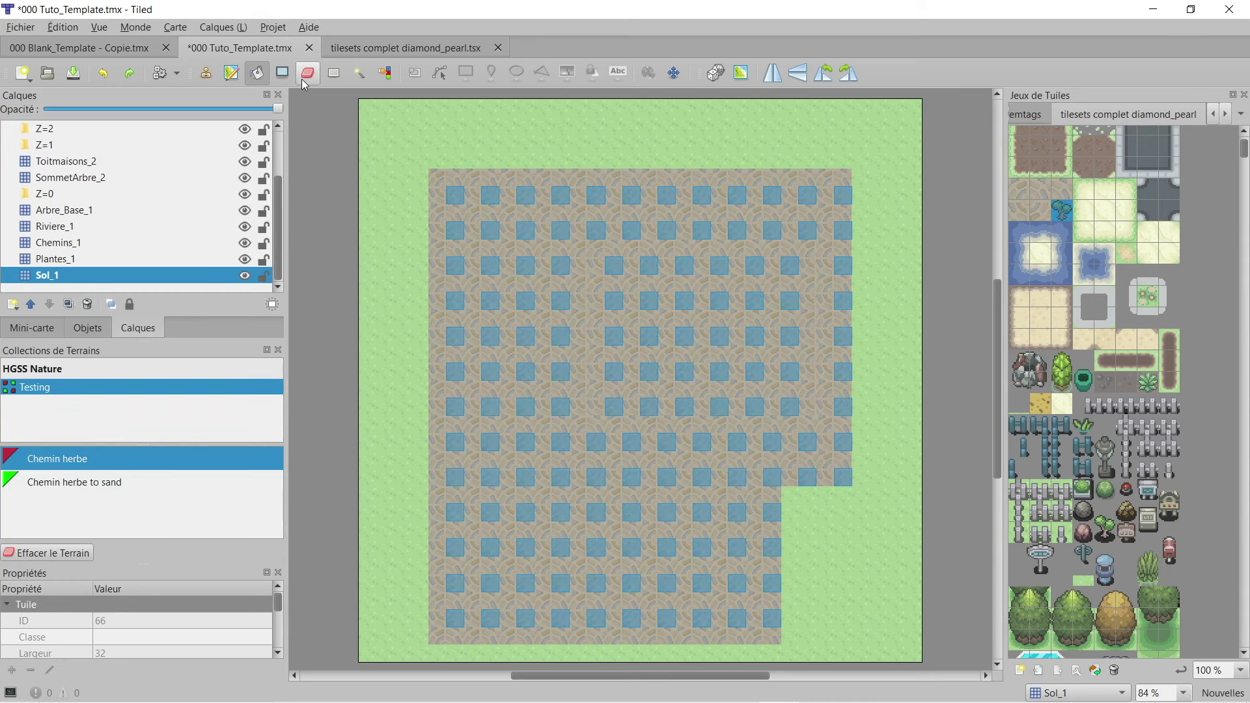
left_click(333, 72)
left_click(409, 111)
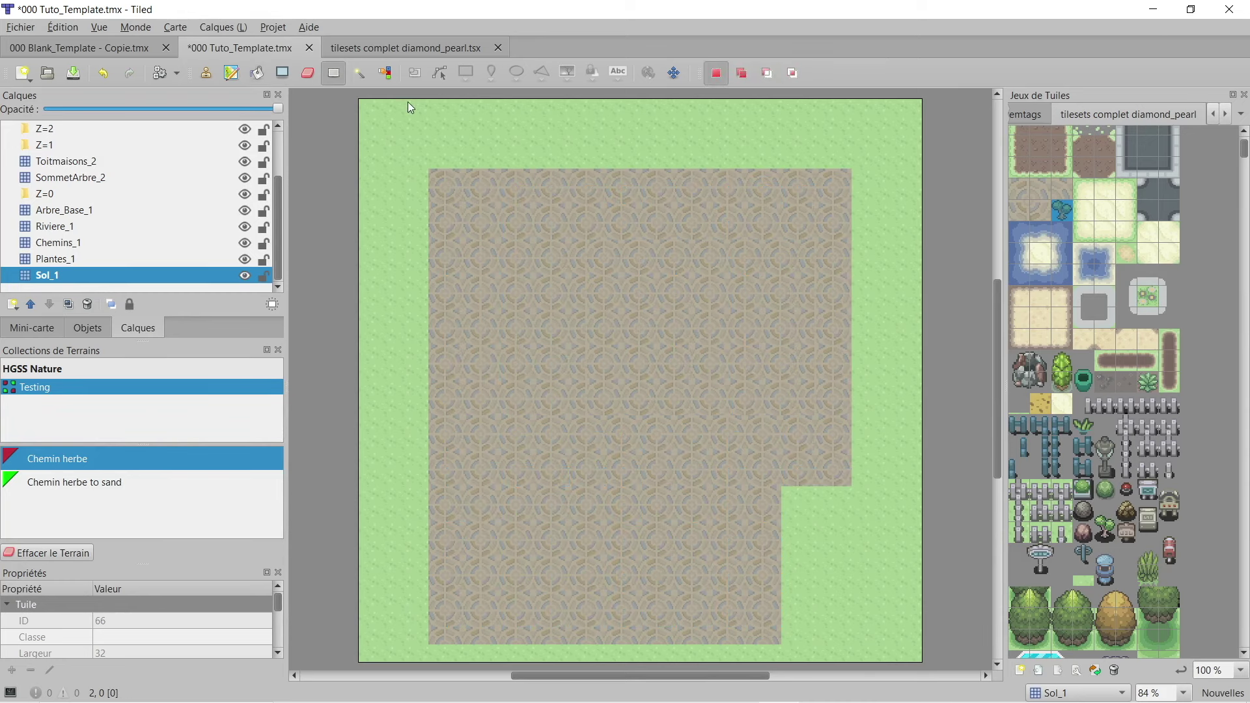
Step: Try the Magic Wand on the grass border and the paving of Sol_1, and clear the selection
left_click(360, 72)
left_click(467, 110)
left_click(614, 285)
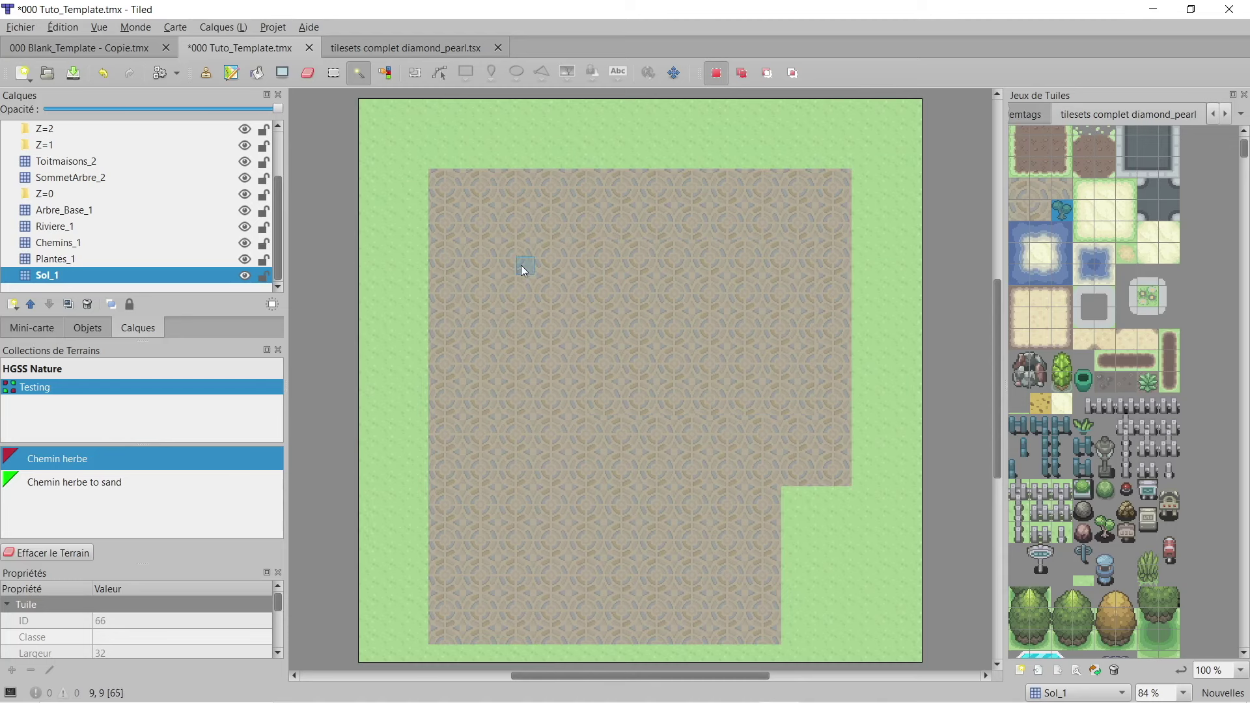
left_click(490, 160)
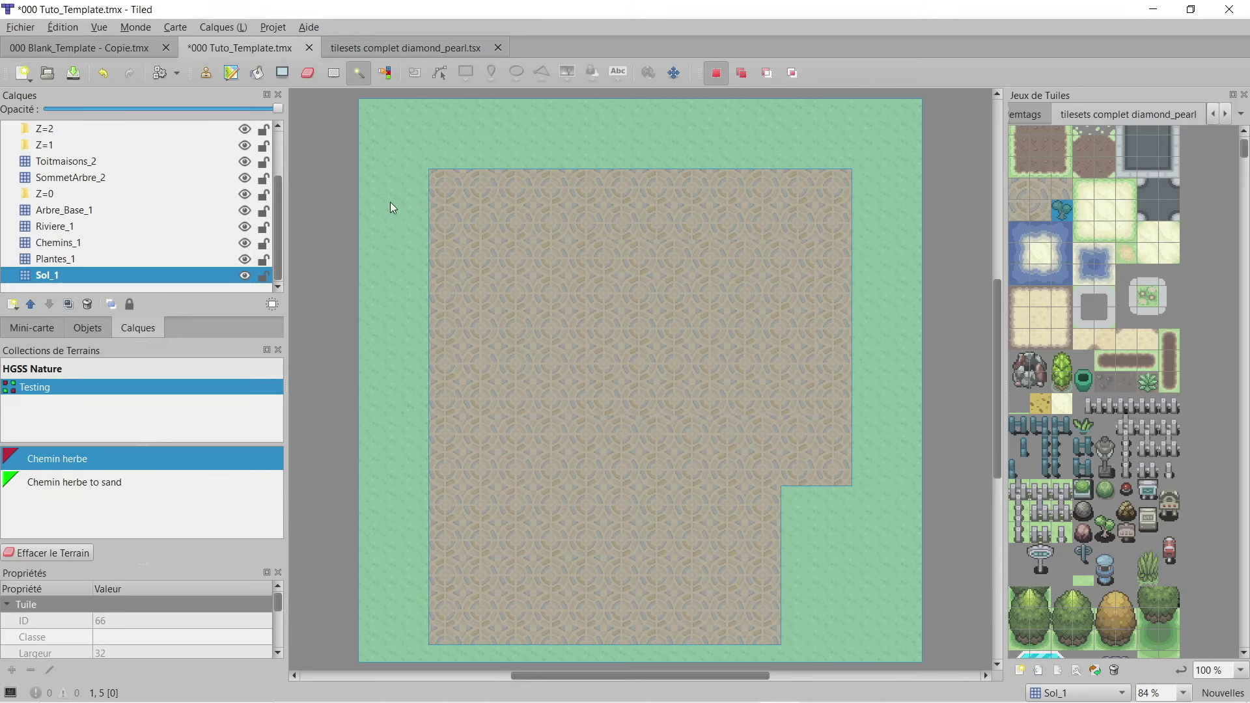
left_click(414, 137)
left_click(731, 331)
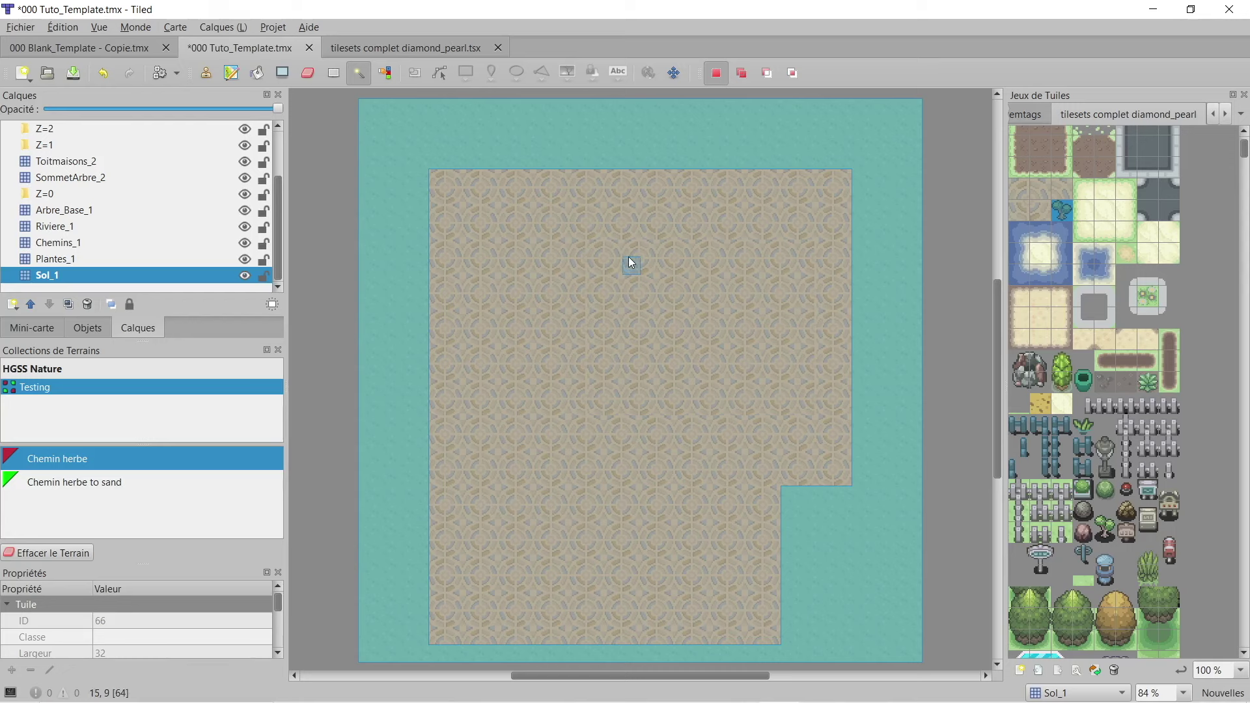
left_click(401, 111)
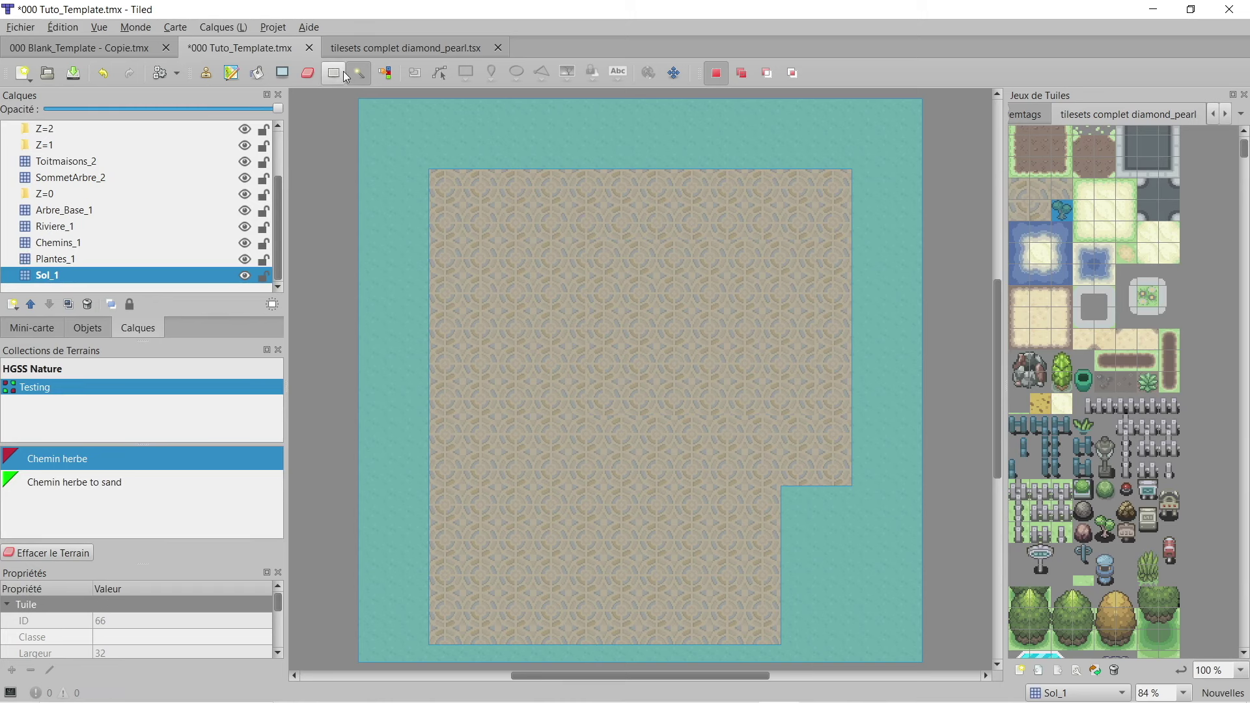
left_click(308, 72)
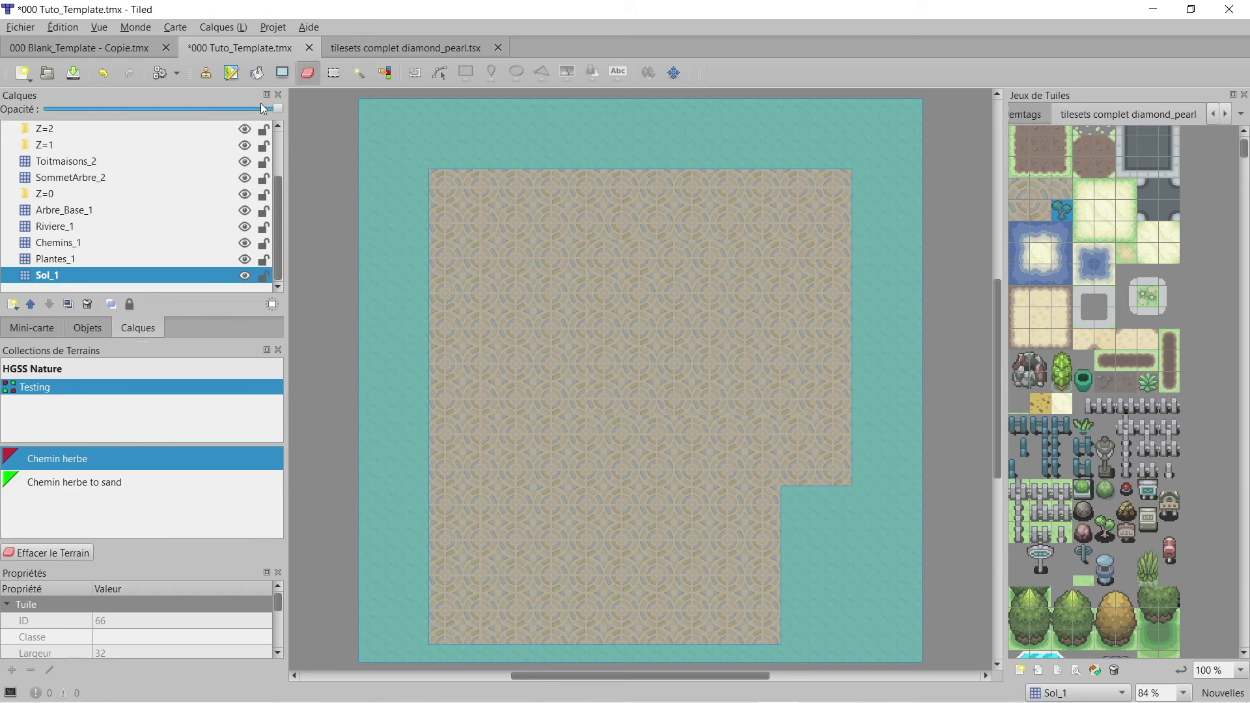
left_click(333, 72)
left_click(432, 127)
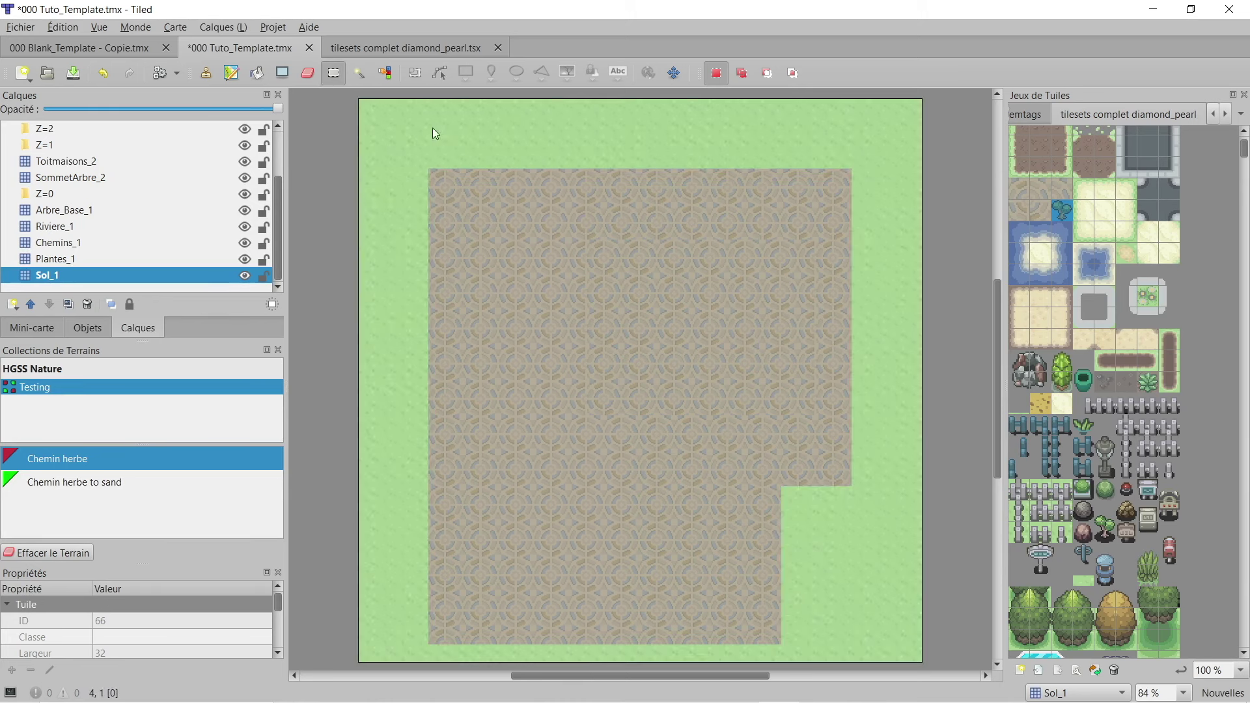
Step: Erase a 12 by 4 tile block from the paved area's upper-left corner with the Eraser
left_click(308, 72)
mouse_move(439, 179)
left_mouse_down()
mouse_move(634, 179)
mouse_move(628, 228)
mouse_move(447, 222)
left_mouse_up()
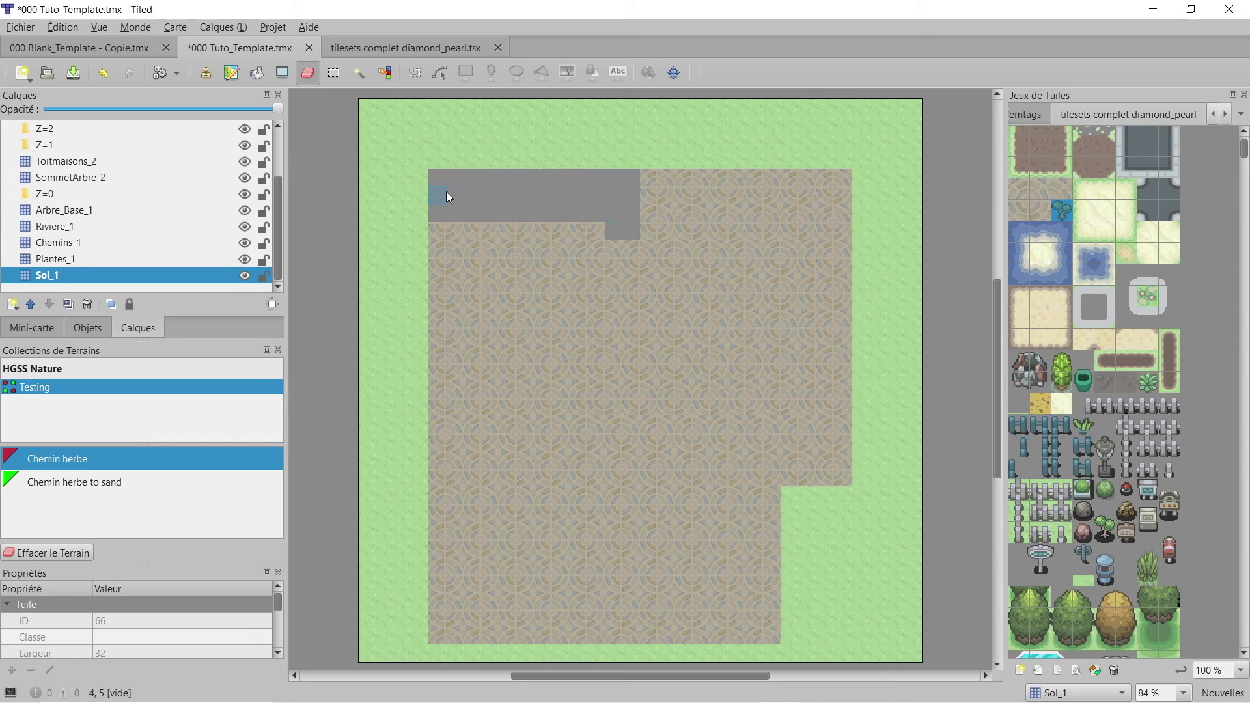
left_click_drag(442, 234, 545, 232)
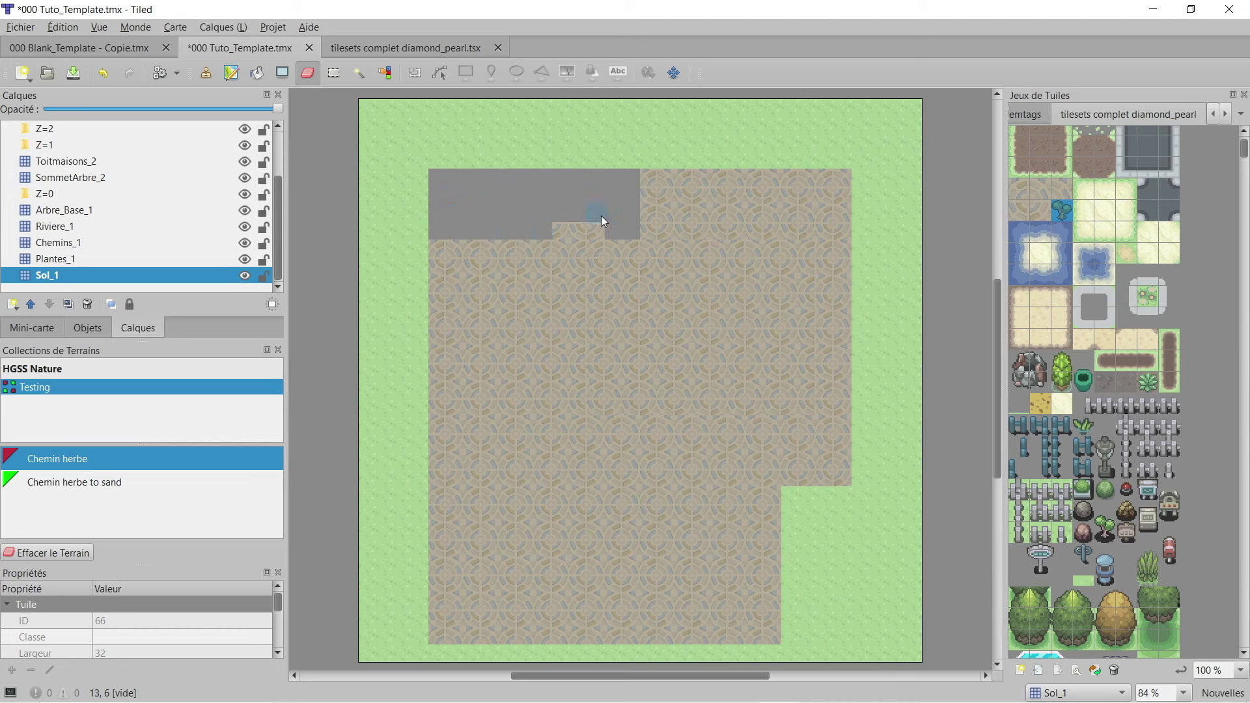
left_click(560, 228)
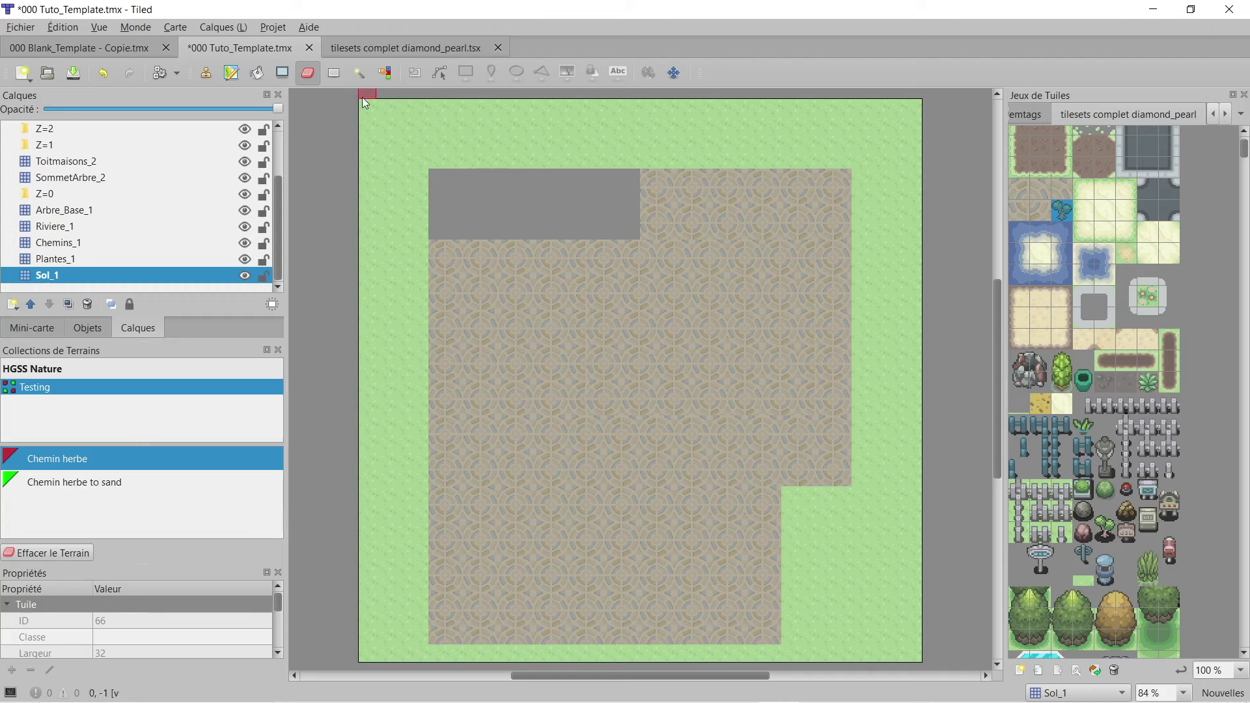
Step: Select the 12 by 23 tile block of paving directly below the erased corner and delete it
left_click(334, 74)
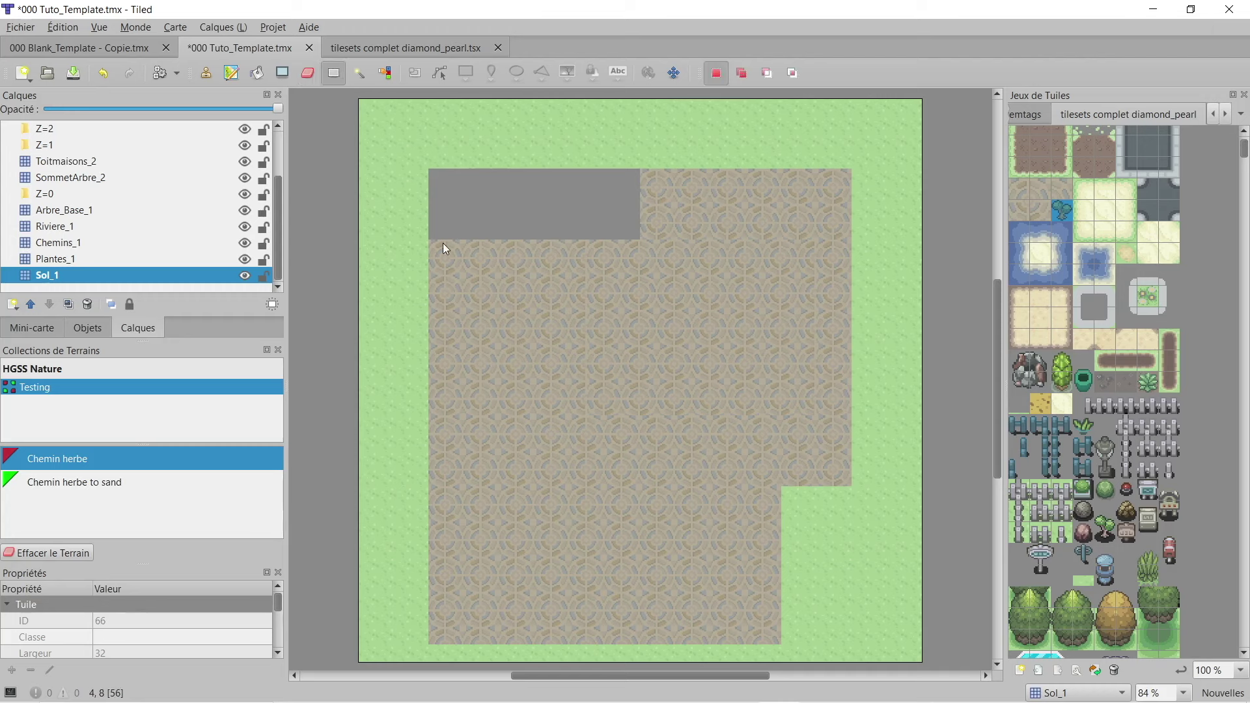
left_click_drag(446, 256, 637, 630)
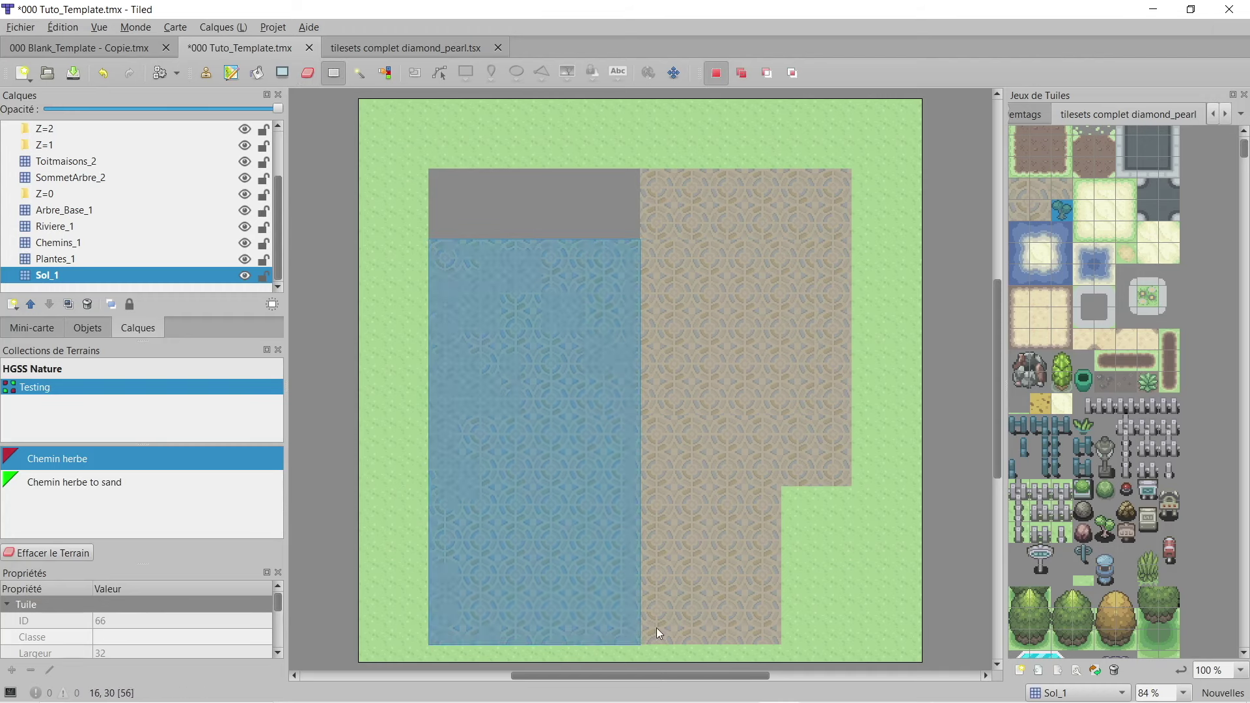
key("Delete")
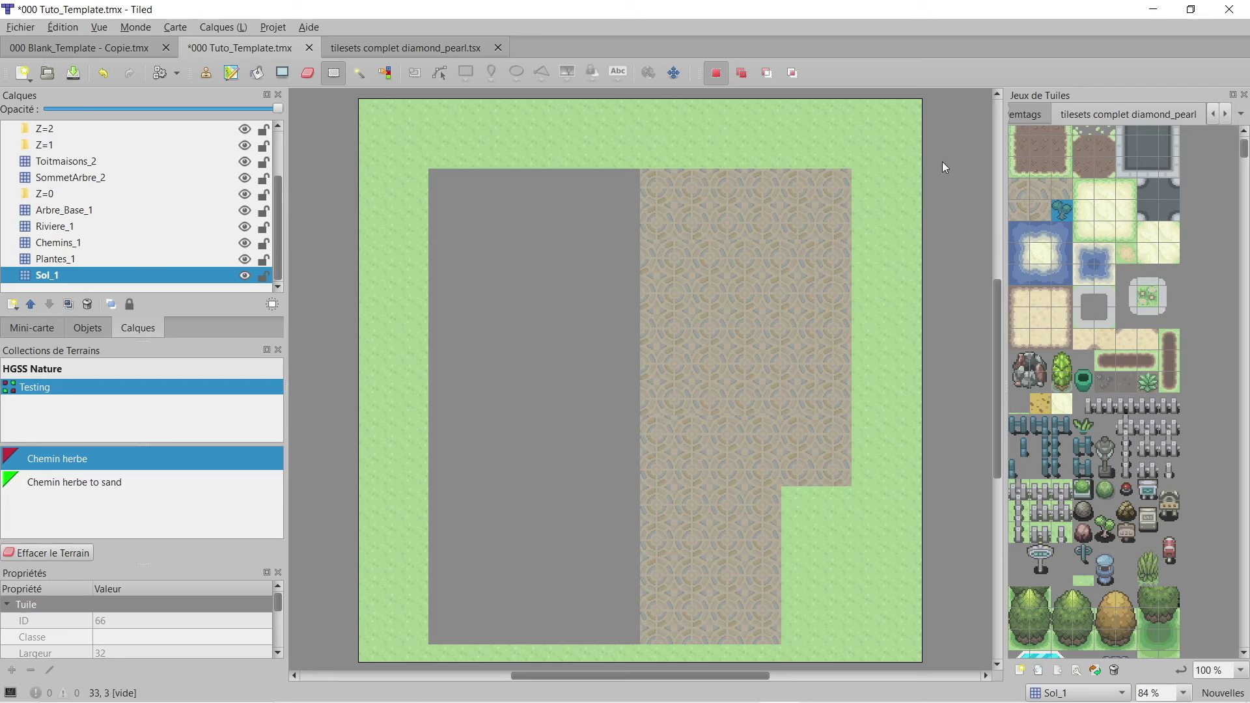
Step: Bucket-fill the emptied area of Sol_1 with the paving tiles
left_click(257, 82)
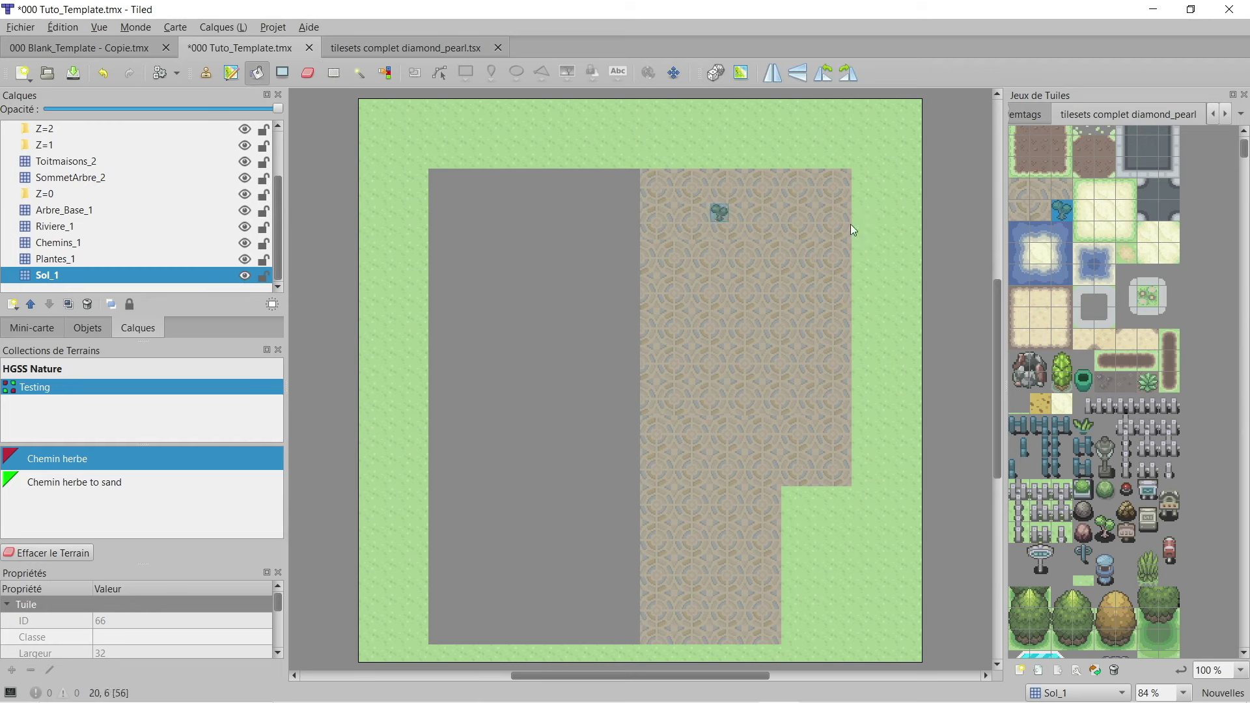
left_click(538, 261)
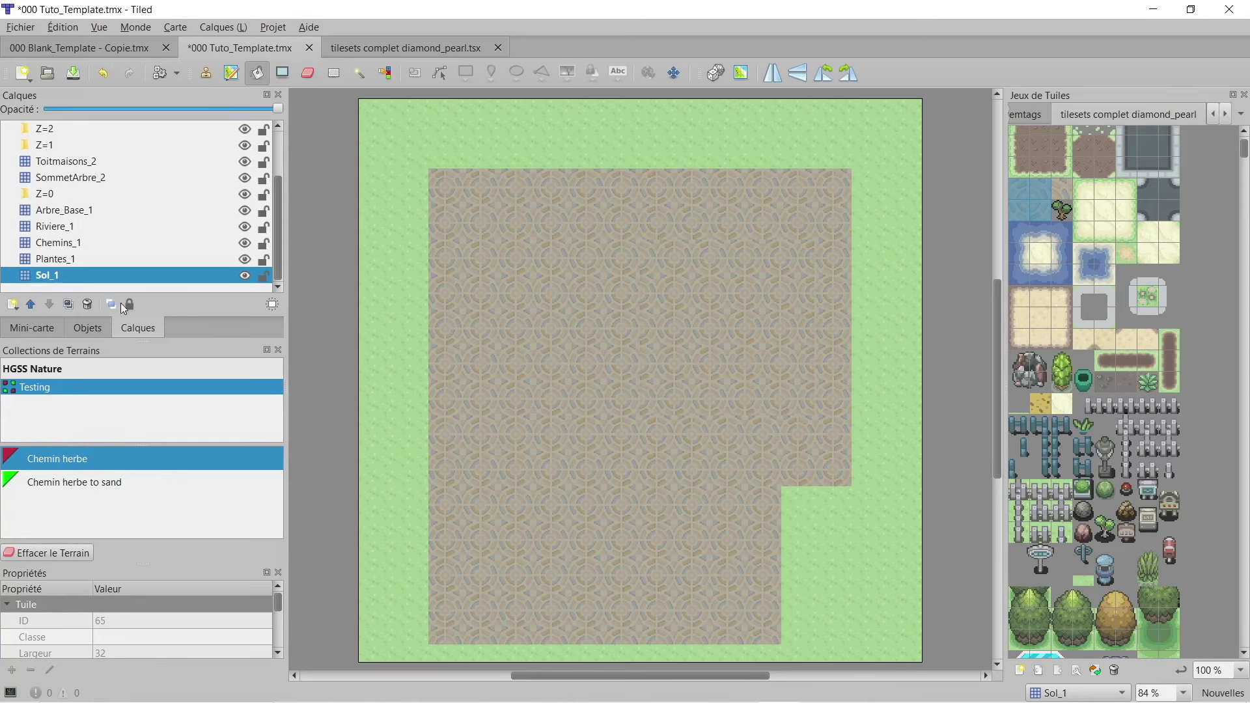
Step: Switch to Notepad to review the systemtags, passages and layers entry in the tutorial outline, and return to Tiled
mouse_move(658, 687)
left_click(675, 629)
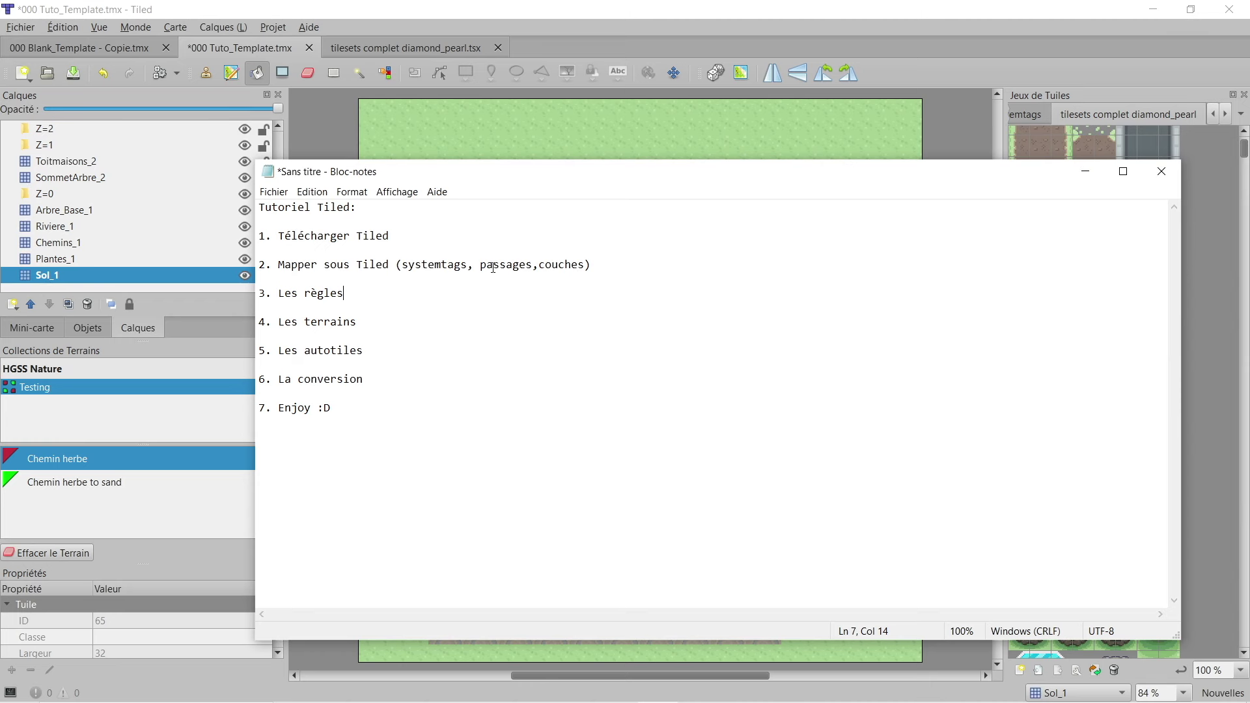
left_click_drag(399, 267, 525, 271)
left_click(1070, 171)
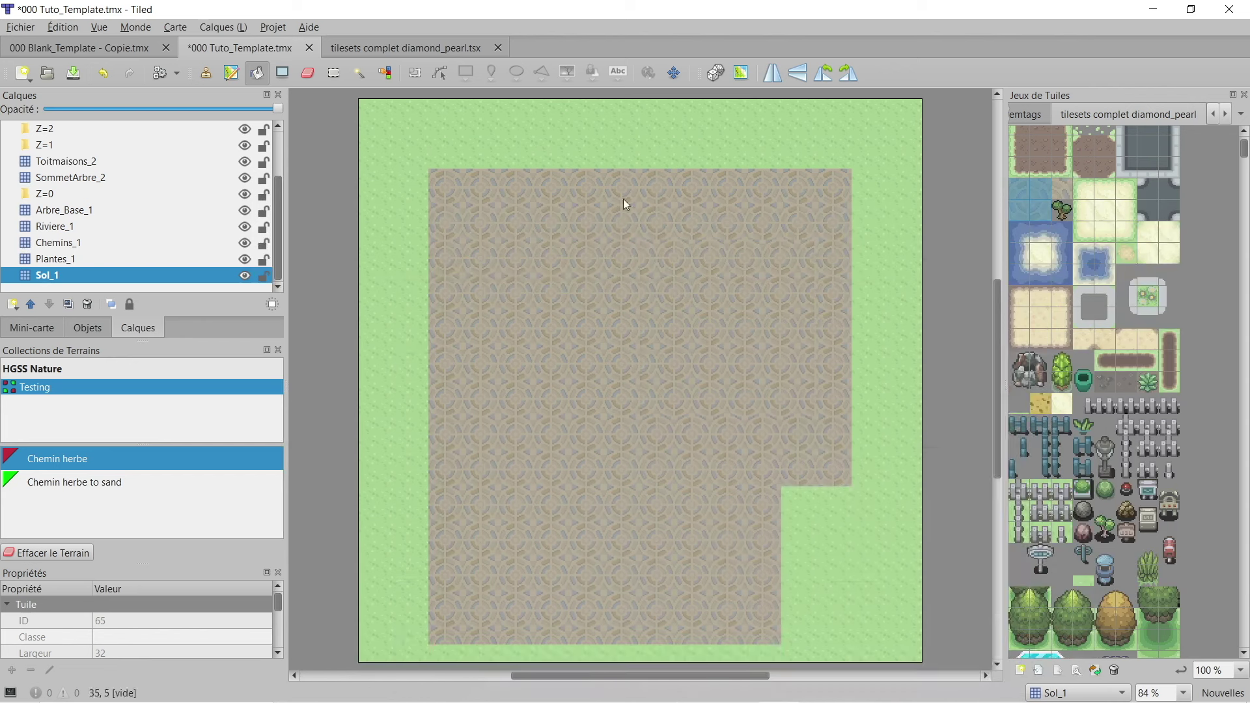
Step: Make the passages and systemtags layers visible, with passages as the active layer
scroll(89, 192, "up", 2)
left_click(109, 132)
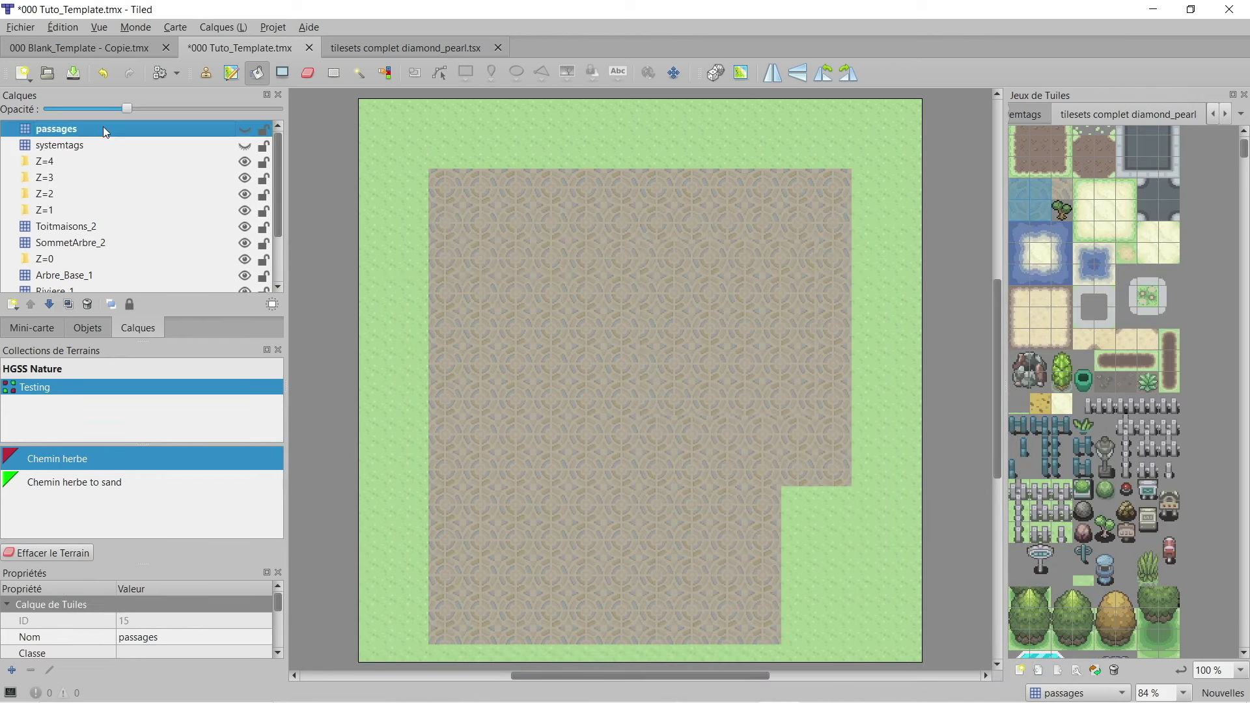
left_click(109, 148)
left_click(245, 129)
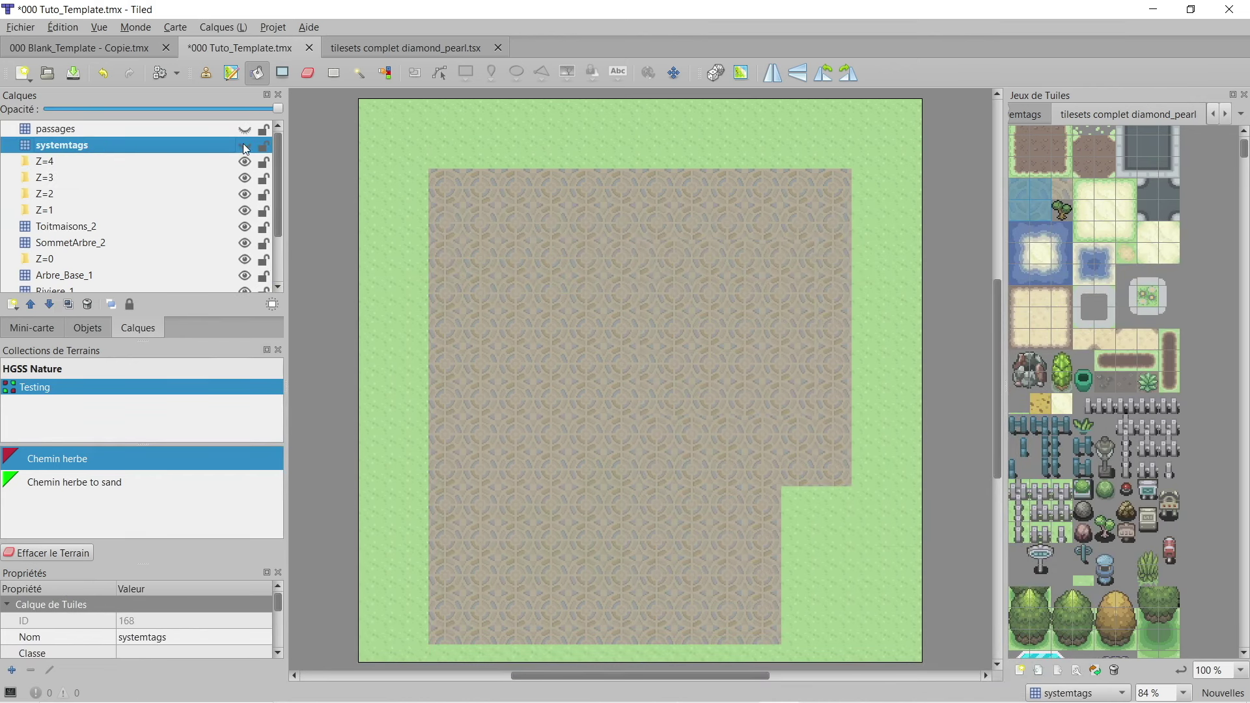
left_click(245, 145)
left_click(245, 129)
left_click(175, 129)
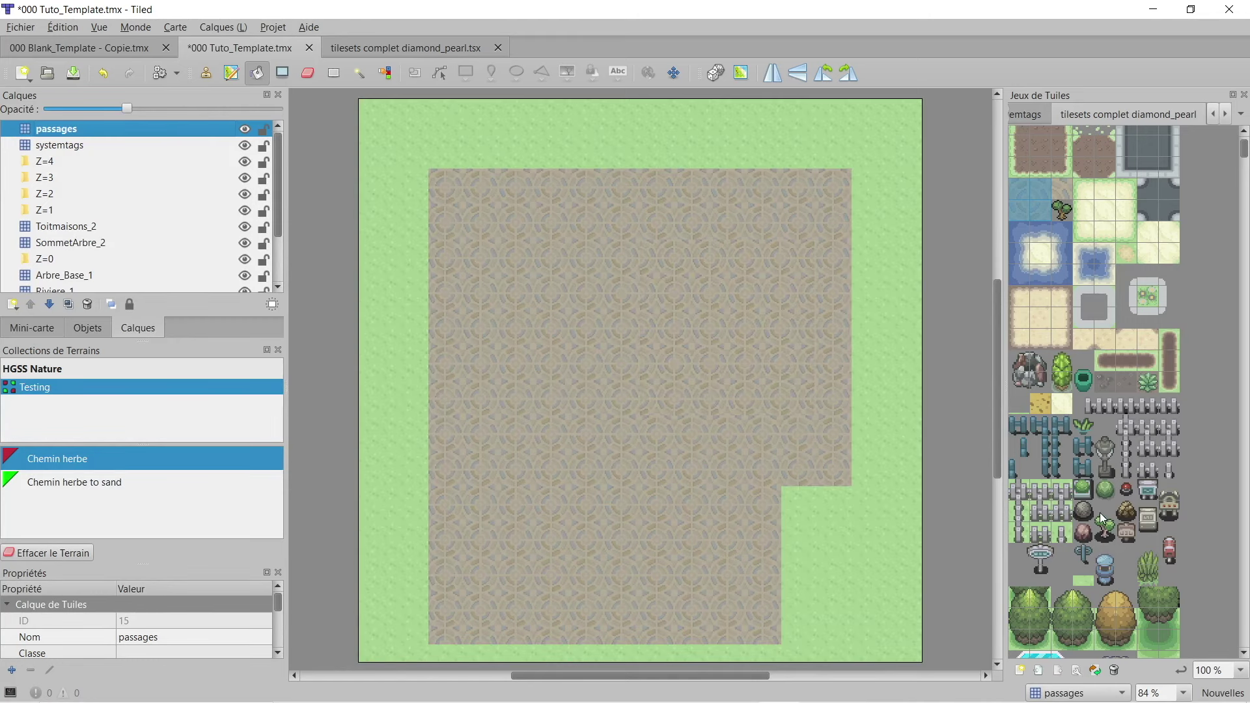
Step: Pick the two-tile blue bollard from the diamond_pearl tileset and add a tile layer named Decor_1 directly above Riviere_1
left_click(1111, 565)
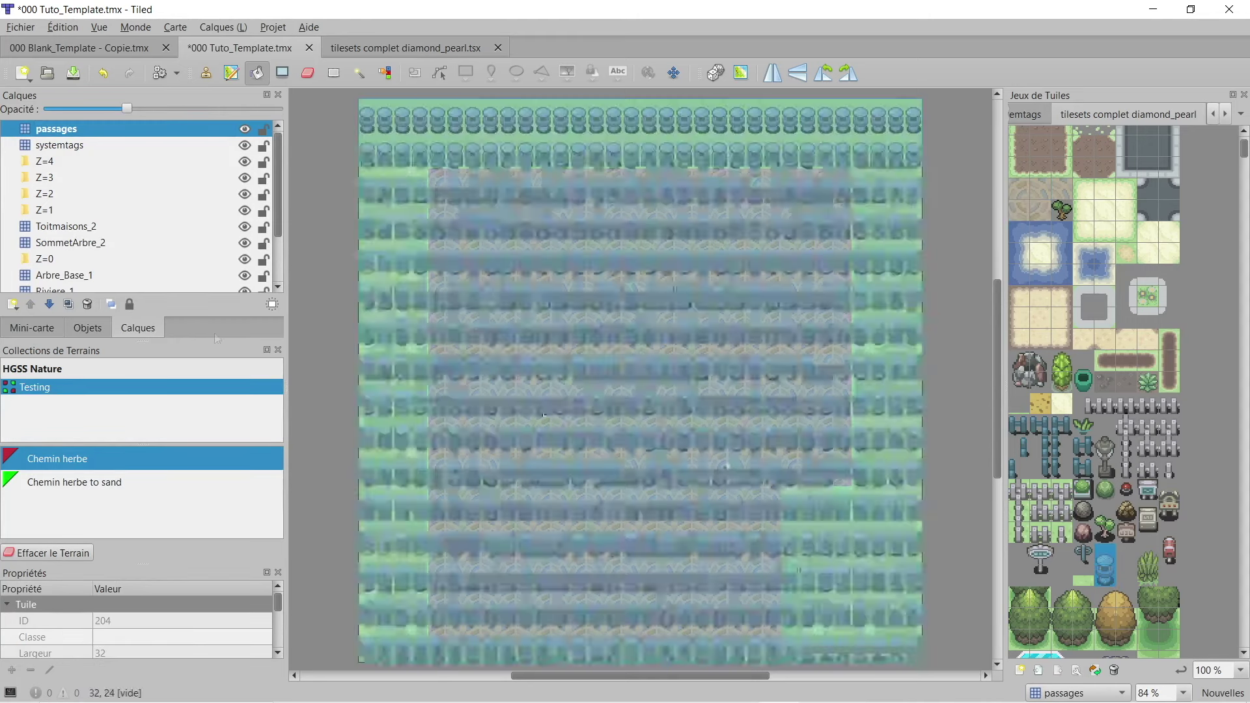
scroll(104, 252, "down", 2)
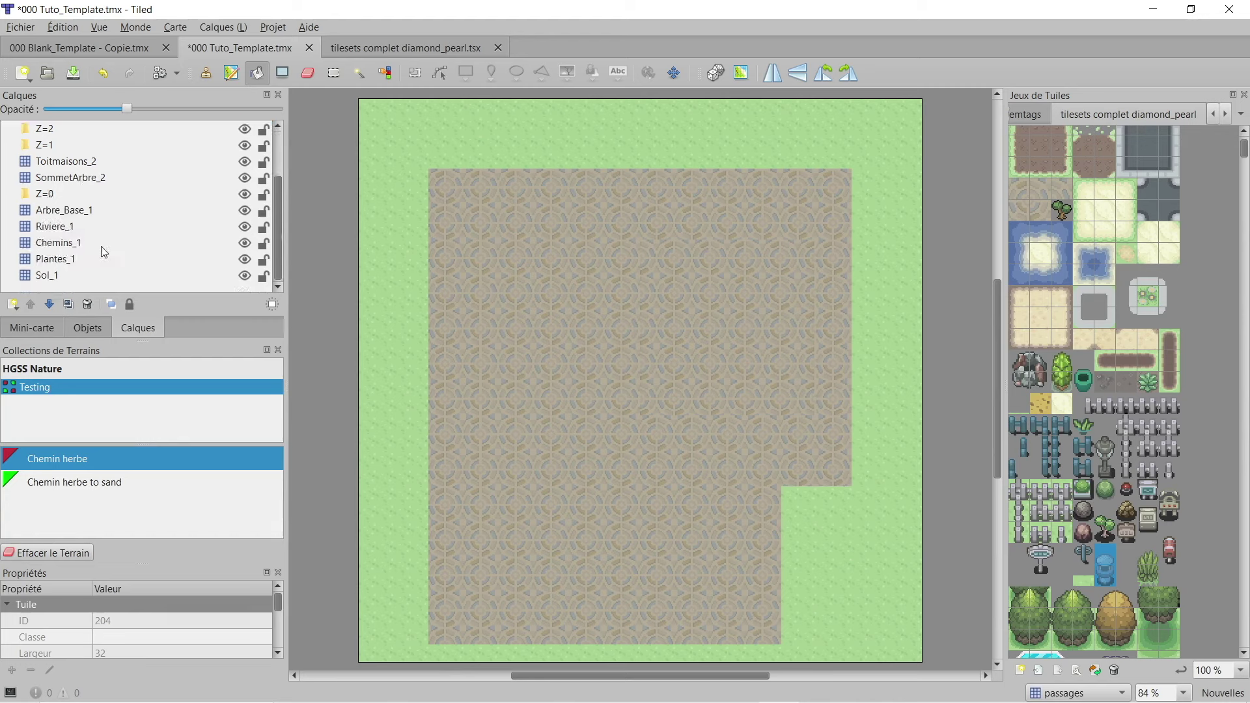
left_click(55, 228)
right_click(52, 225)
mouse_move(123, 233)
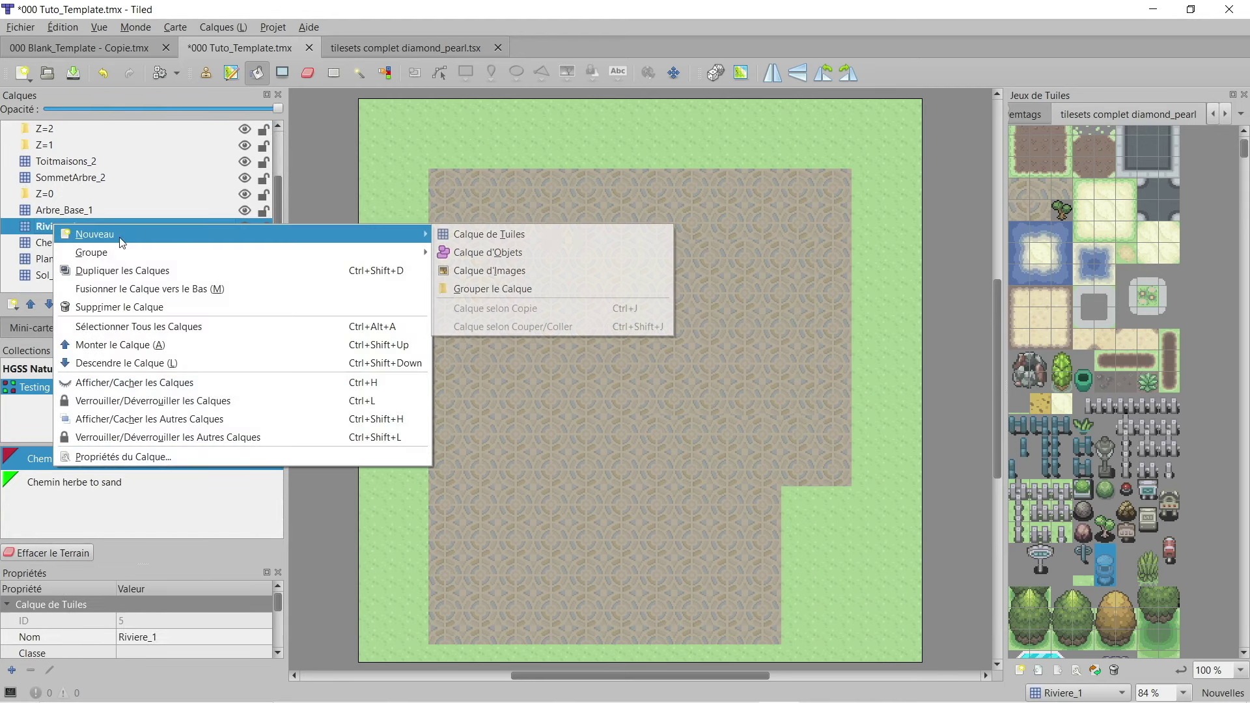
left_click(479, 231)
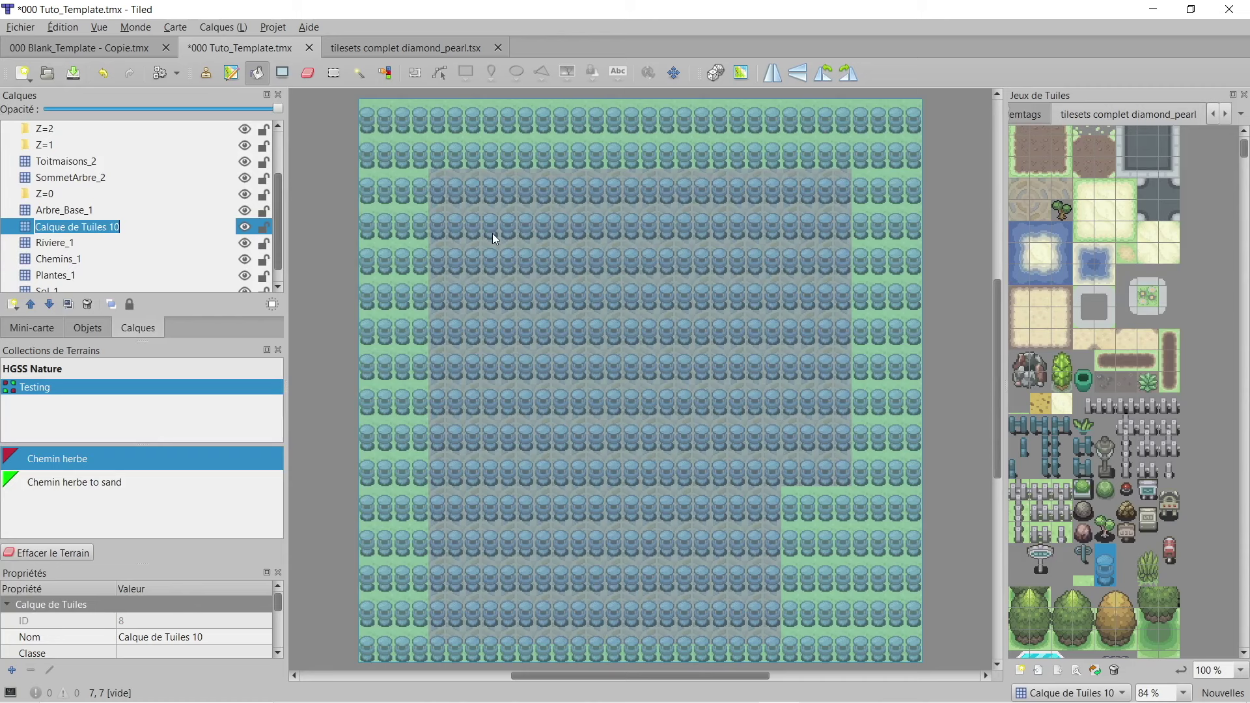
type("Deco")
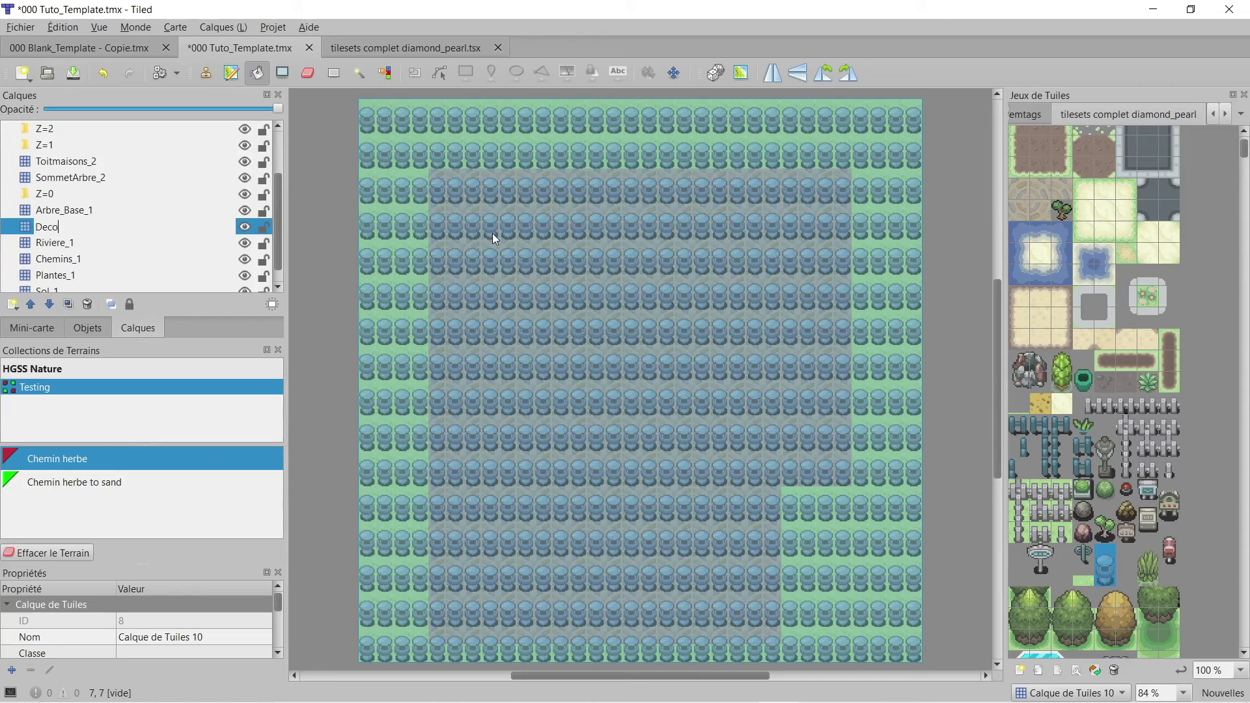
type("t")
key("BackSpace")
type("r_1")
key("Return")
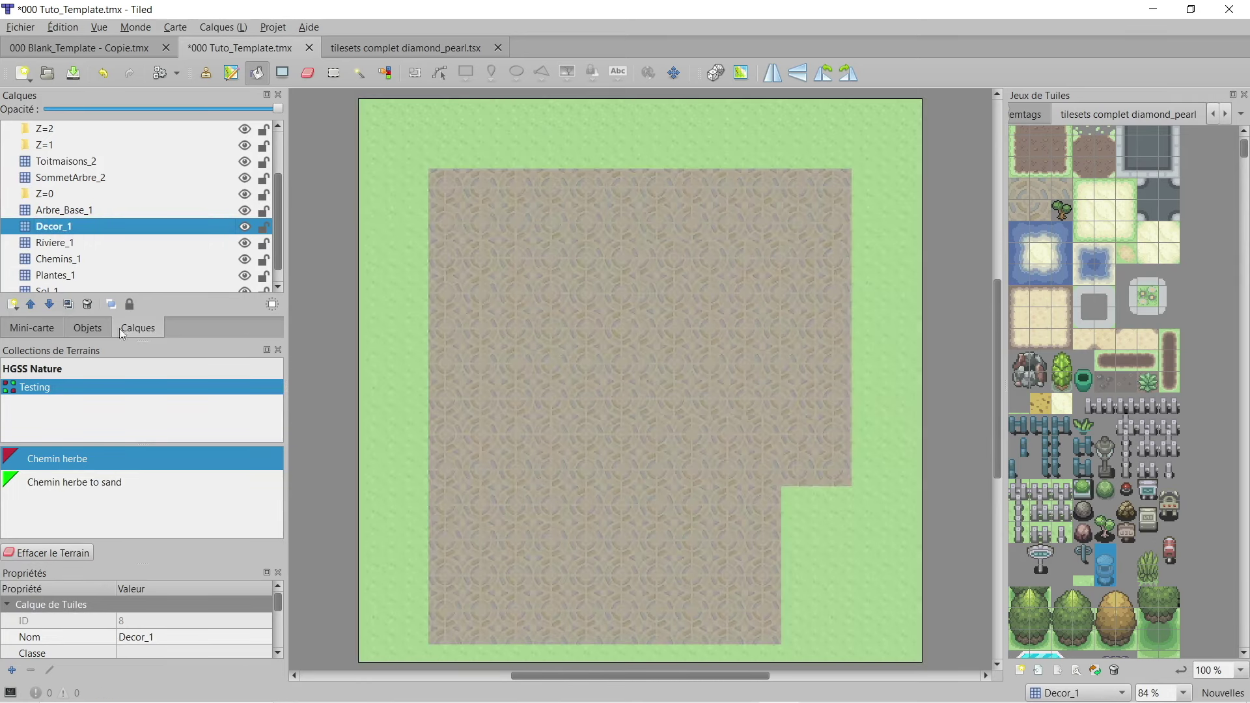
Step: Stamp three bollards with one-cell gaps on Decor_1, starting at the paving's upper-left corner
left_click(206, 74)
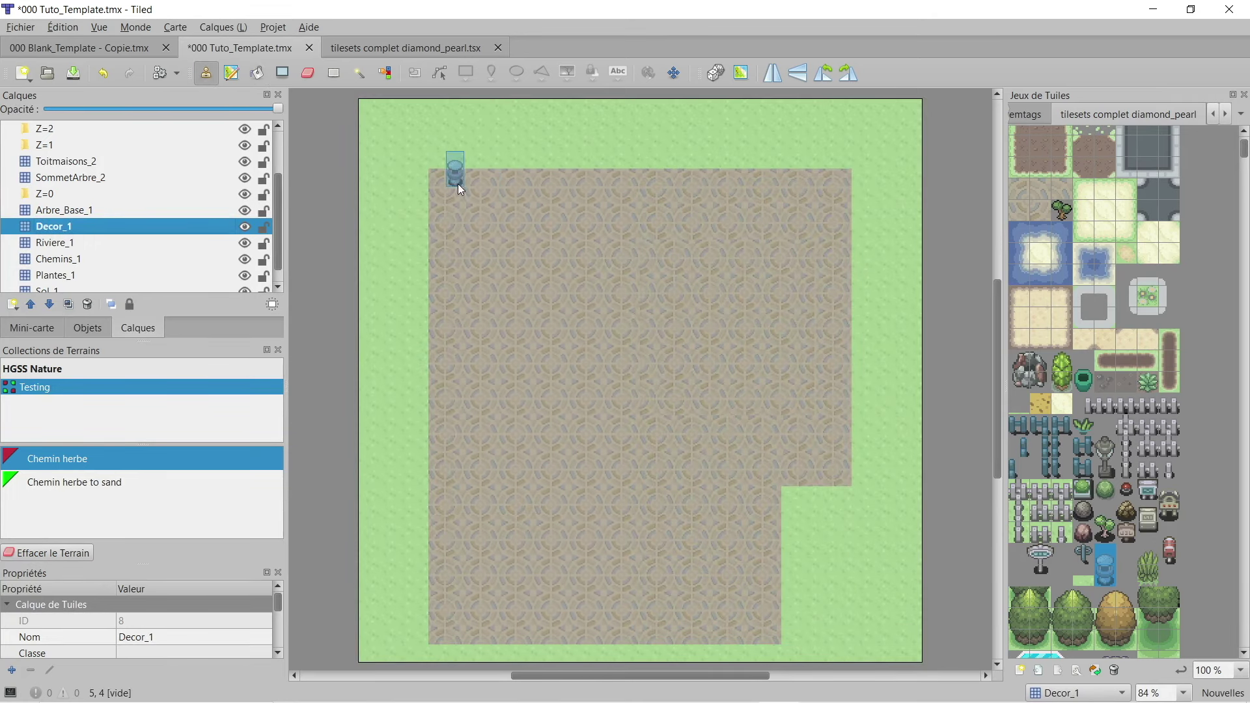
left_click(510, 177)
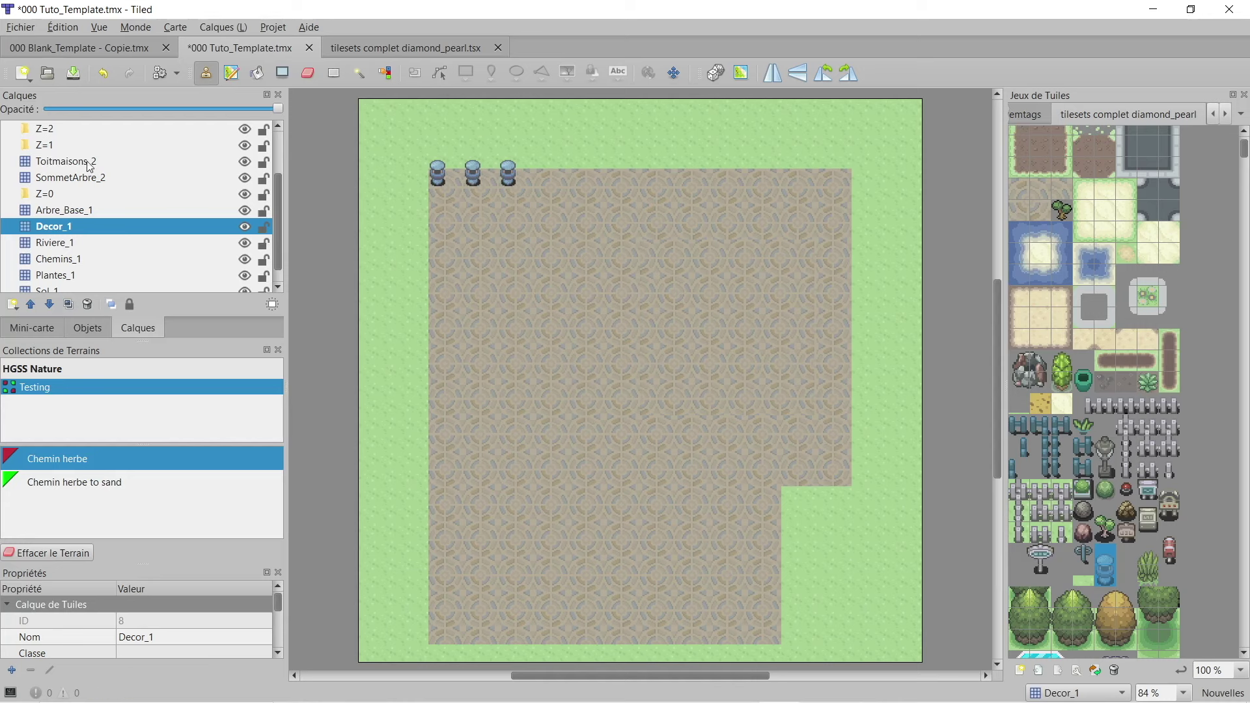
Step: Mark the base cells of the three bollards with the red X tile on the passages layer
scroll(156, 209, "up", 2)
left_click(81, 127)
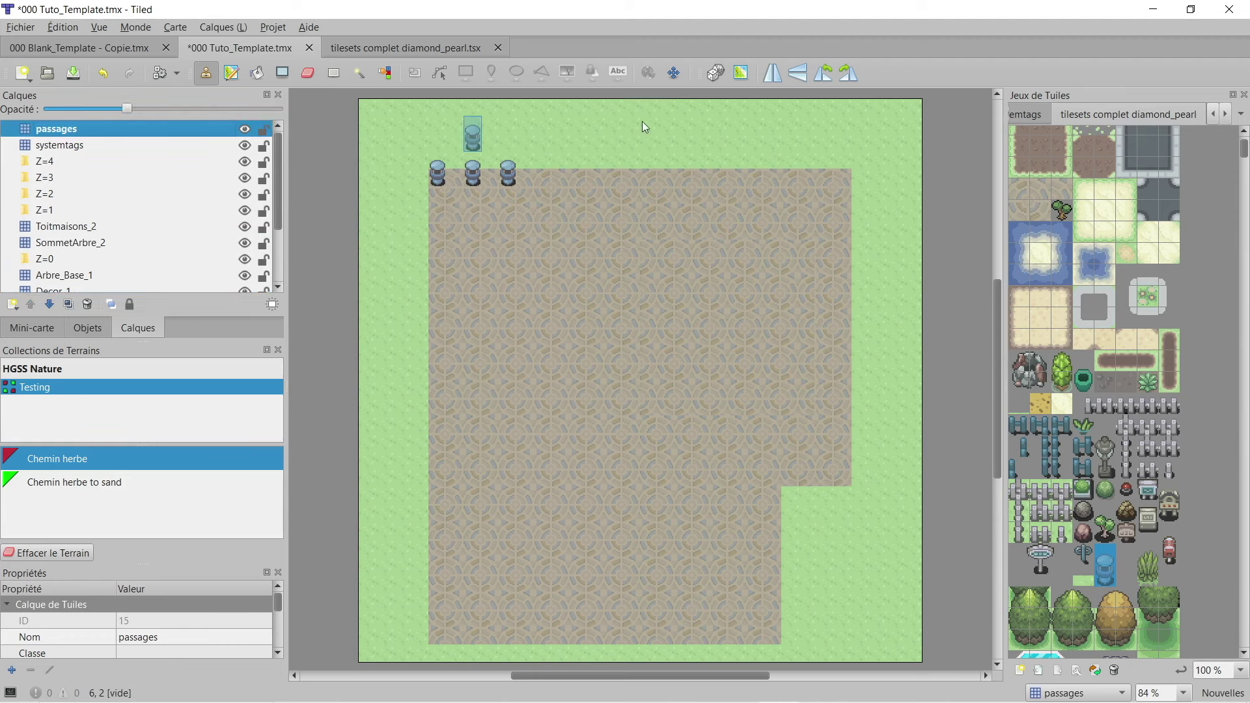
scroll(1149, 118, "up", 2)
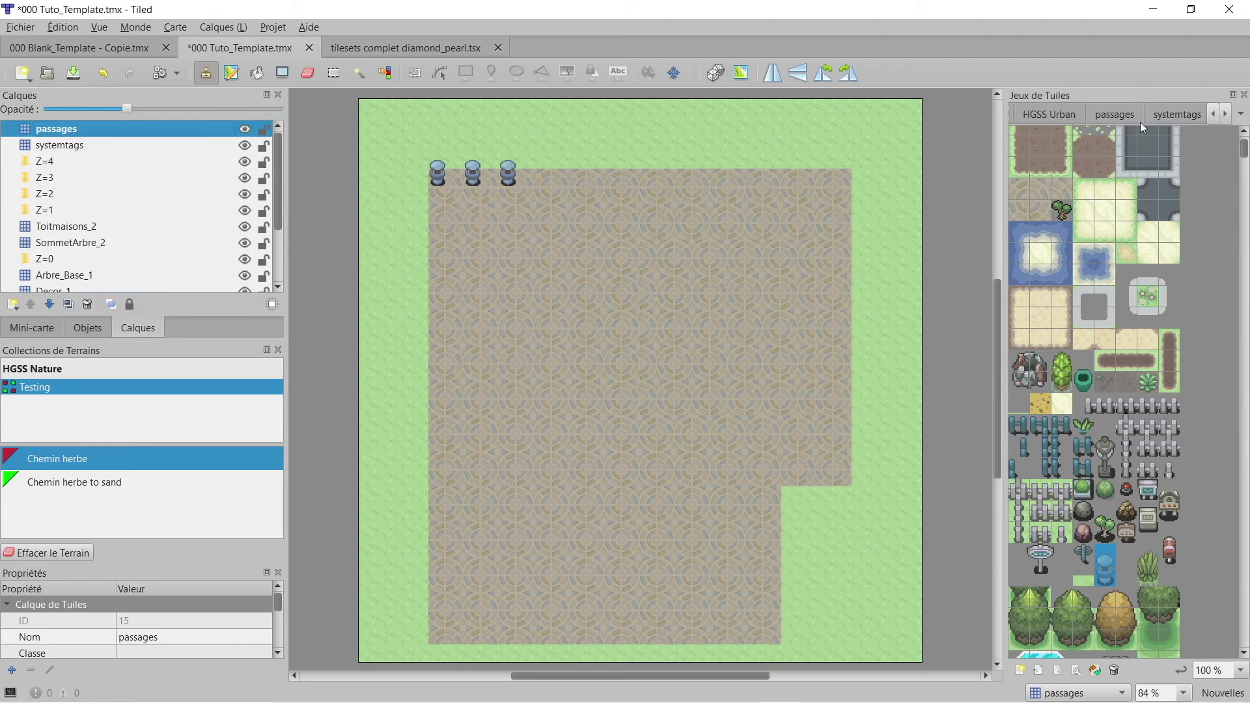
left_click(1168, 157)
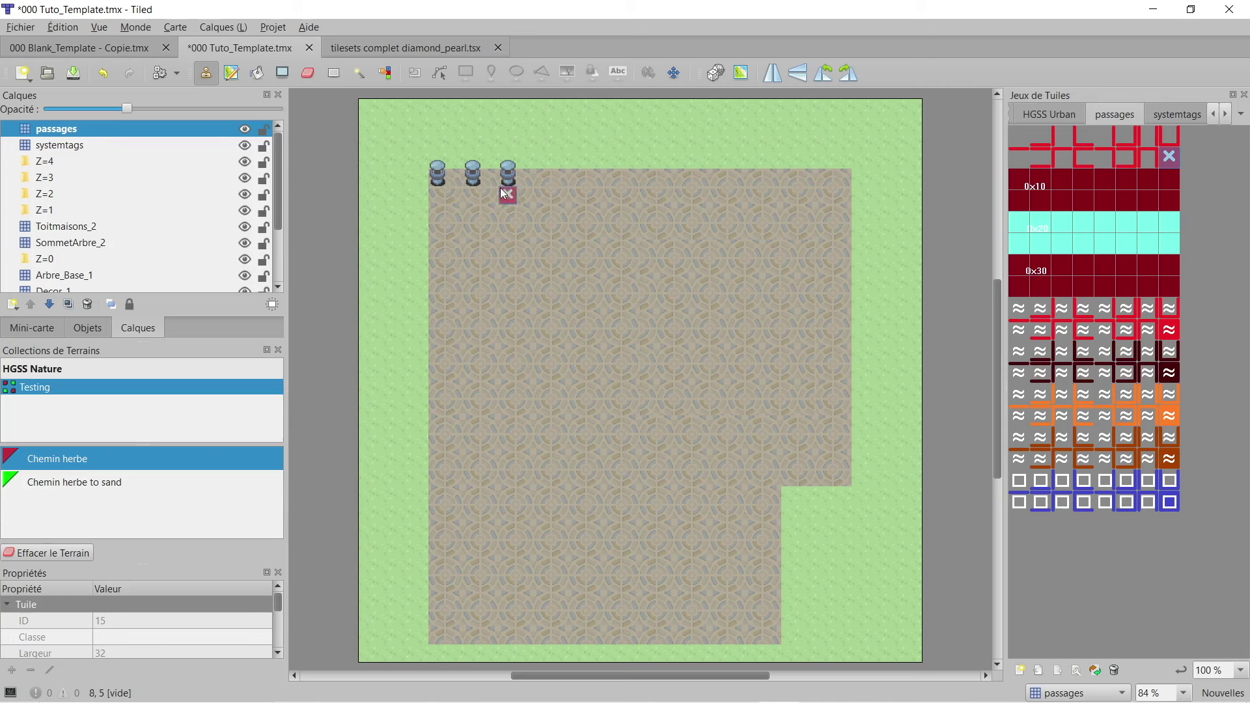
left_click(440, 179)
left_click(474, 179)
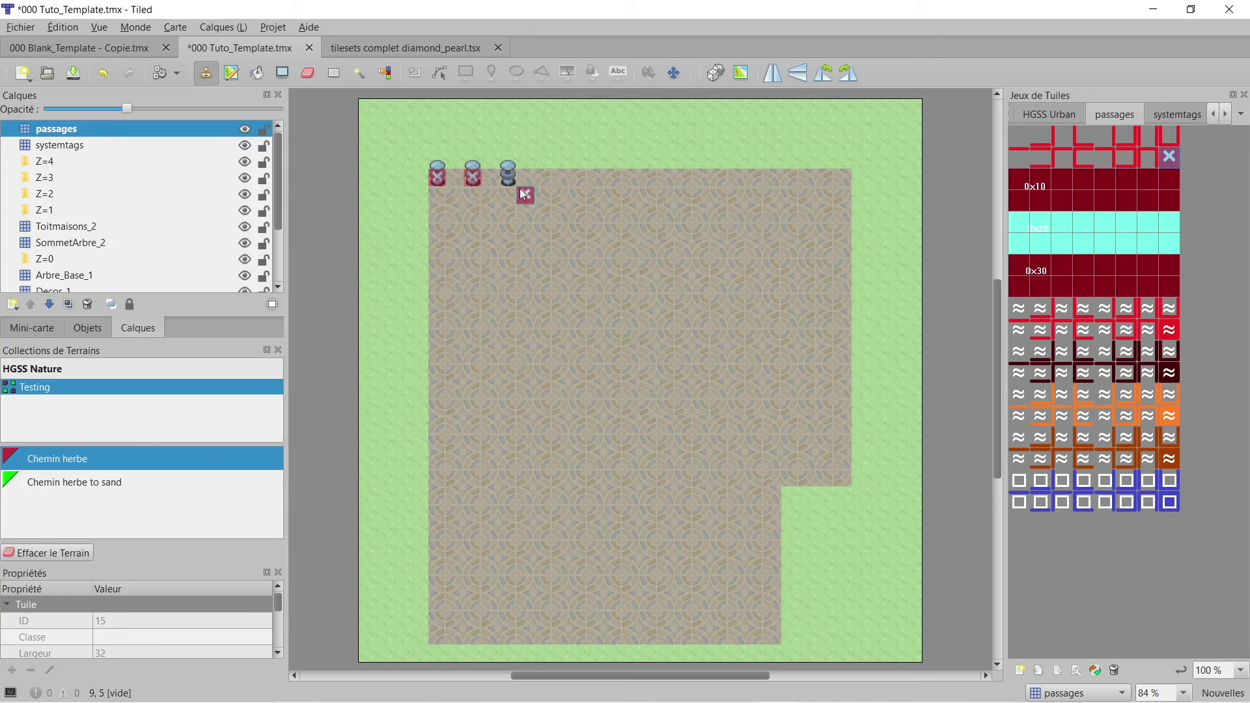
left_click(510, 179)
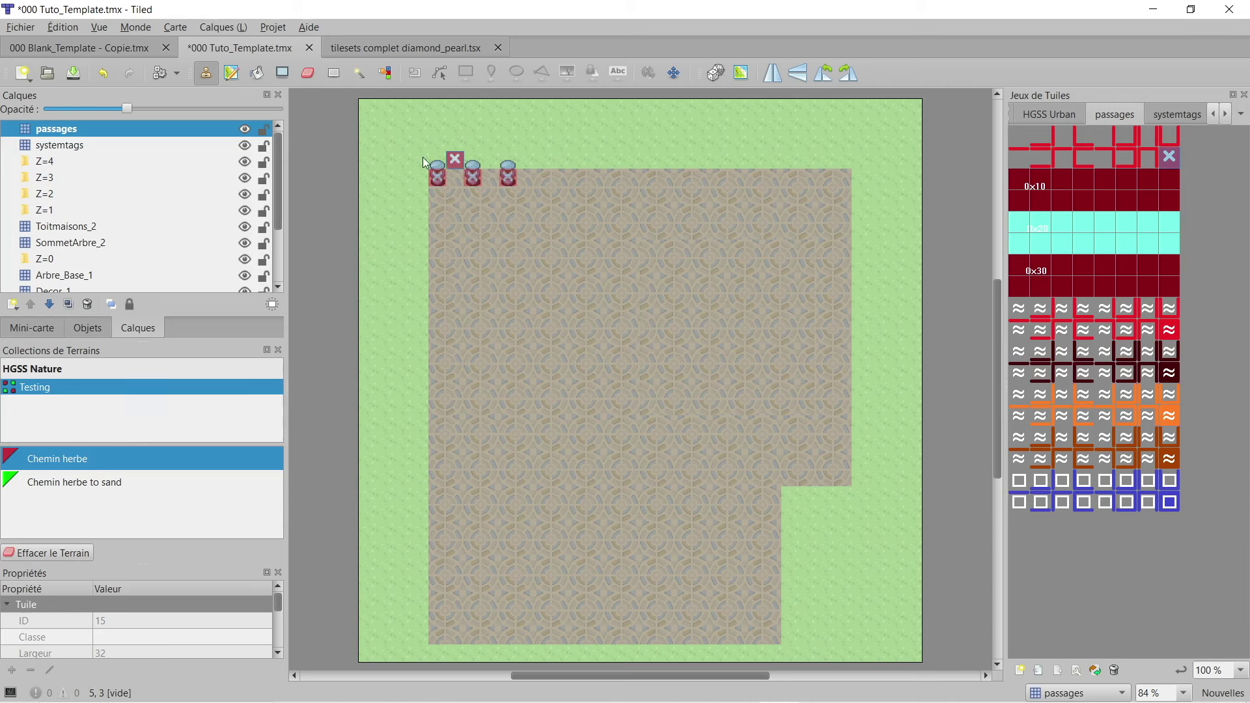
Step: Erase the top halves of the three bollards from Decor_1
scroll(153, 215, "down", 2)
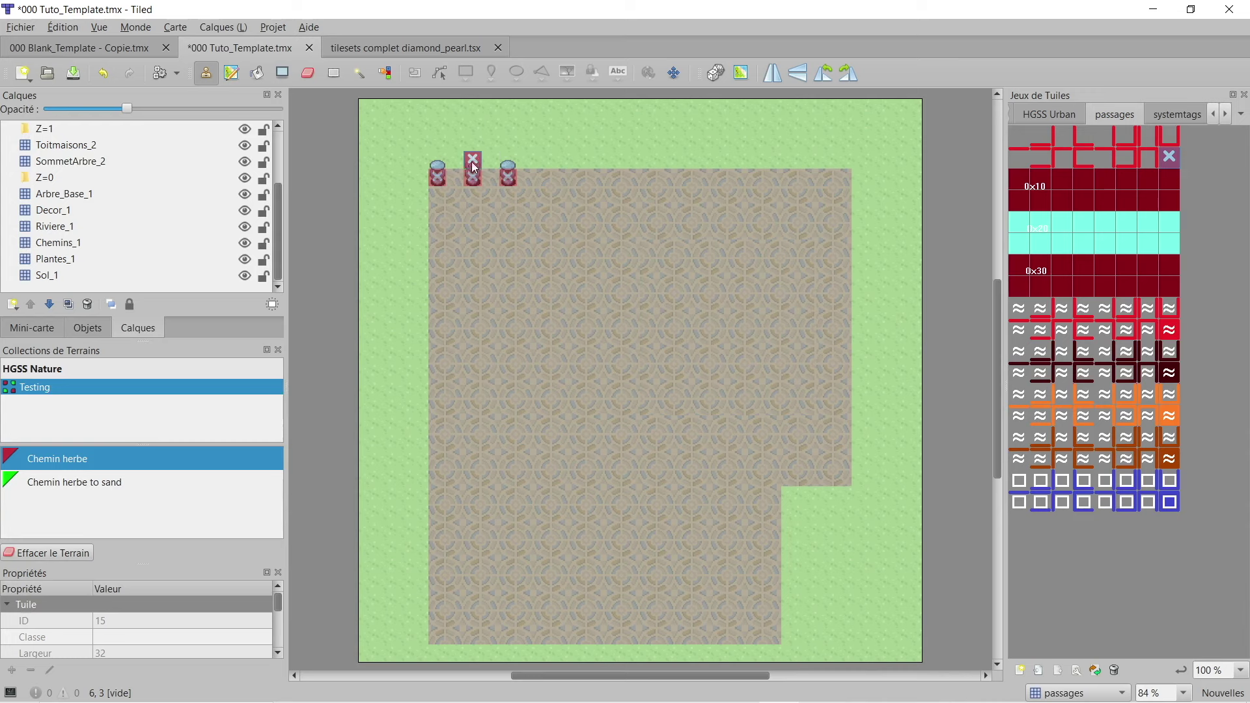
scroll(108, 227, "up", 2)
scroll(110, 227, "down", 2)
left_click(73, 212)
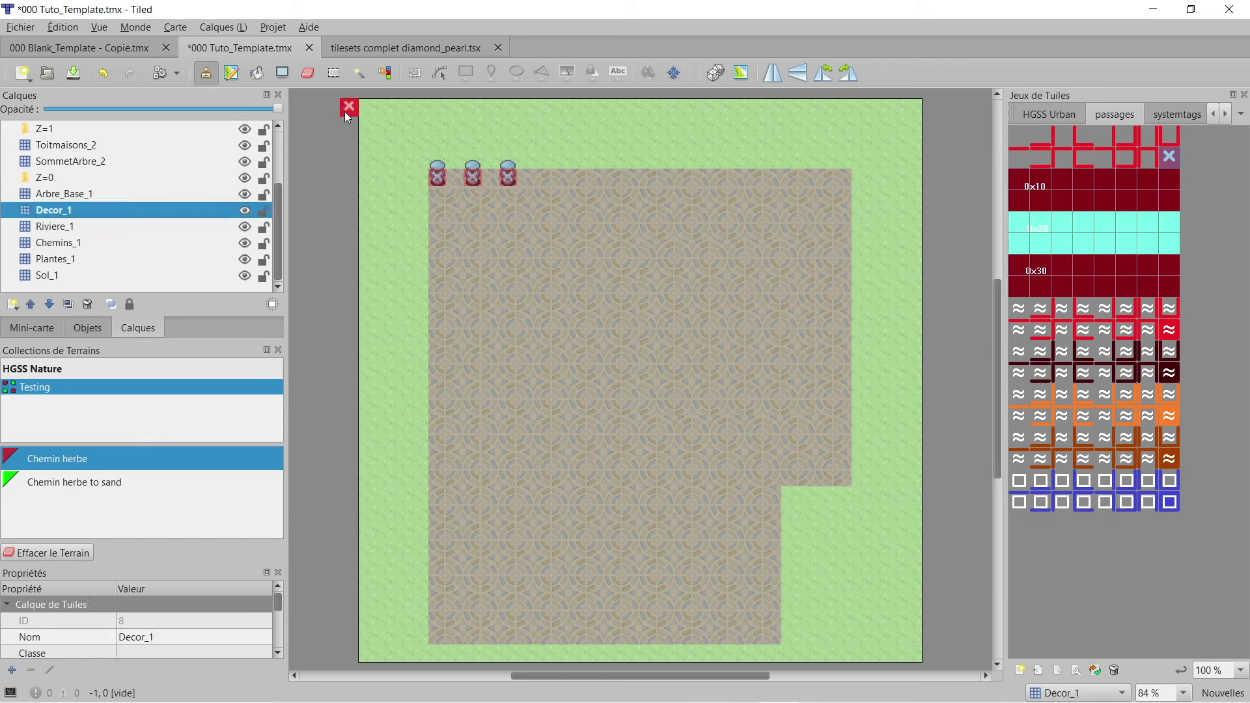
left_click(311, 76)
mouse_move(438, 163)
left_mouse_down()
mouse_move(513, 158)
mouse_move(508, 174)
left_mouse_up()
Step: Add a tile layer named Decor_2 directly above SommetArbre_2
scroll(68, 258, "up", 2)
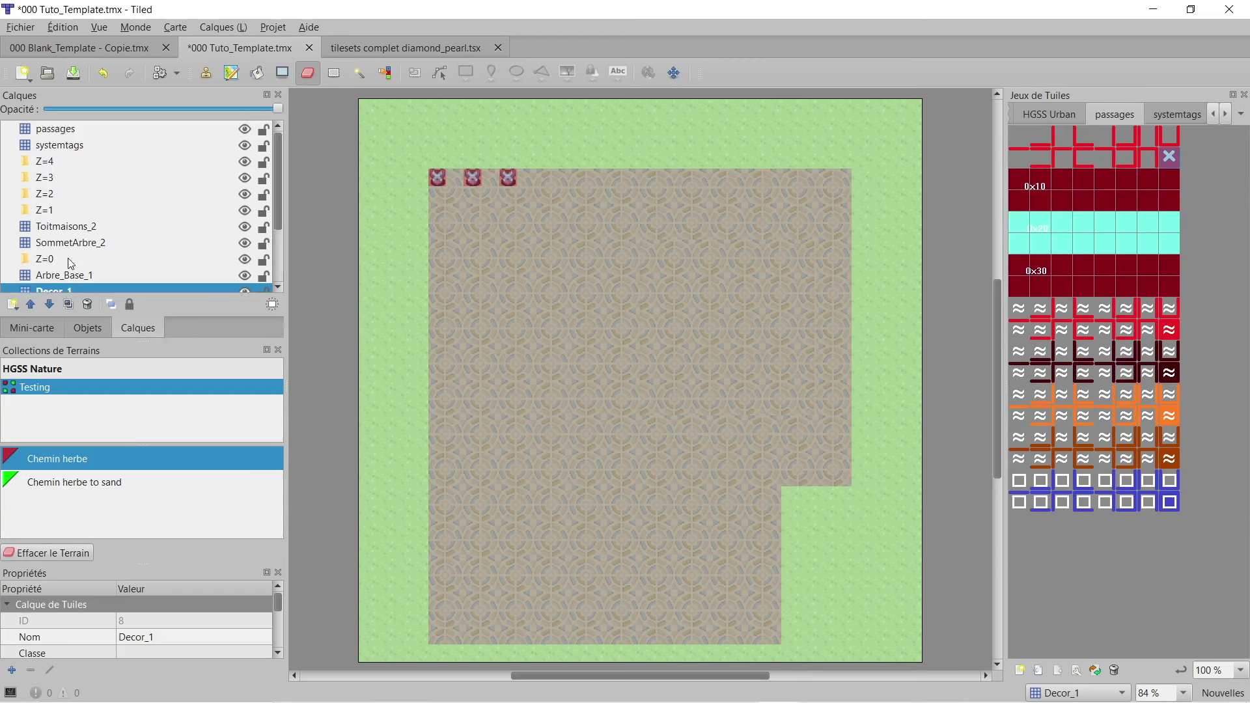
right_click(69, 243)
mouse_move(114, 254)
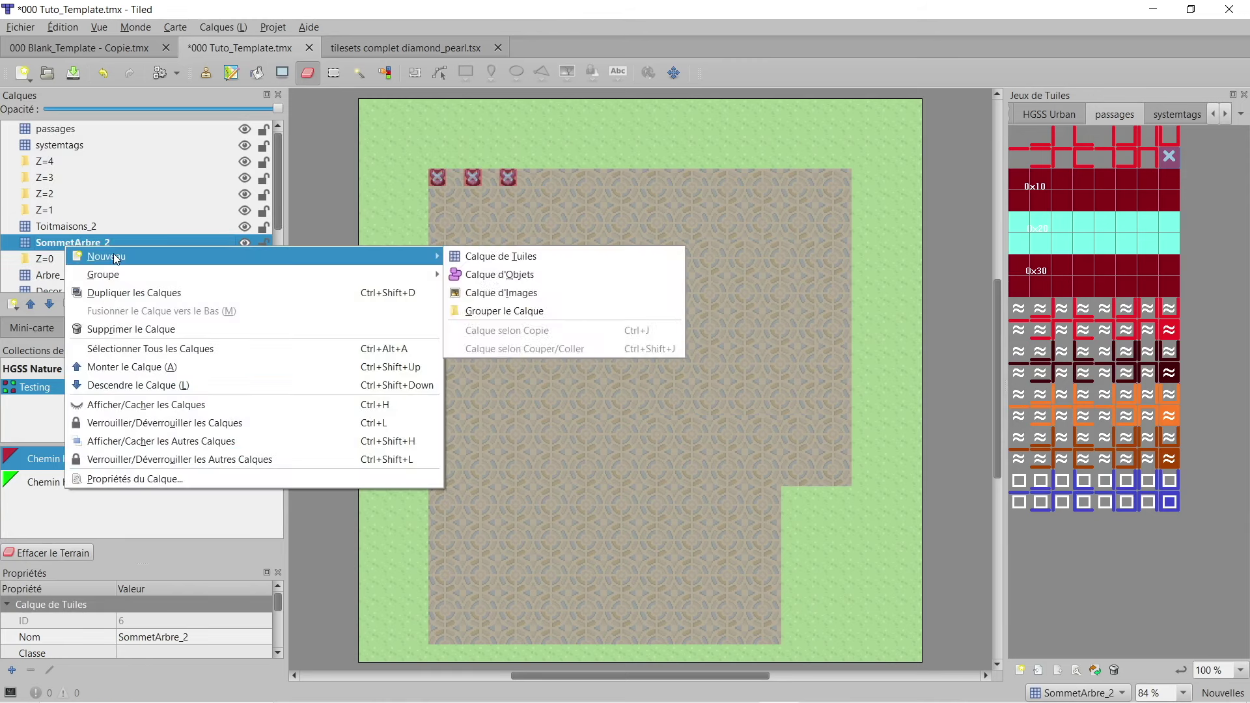
left_click(463, 256)
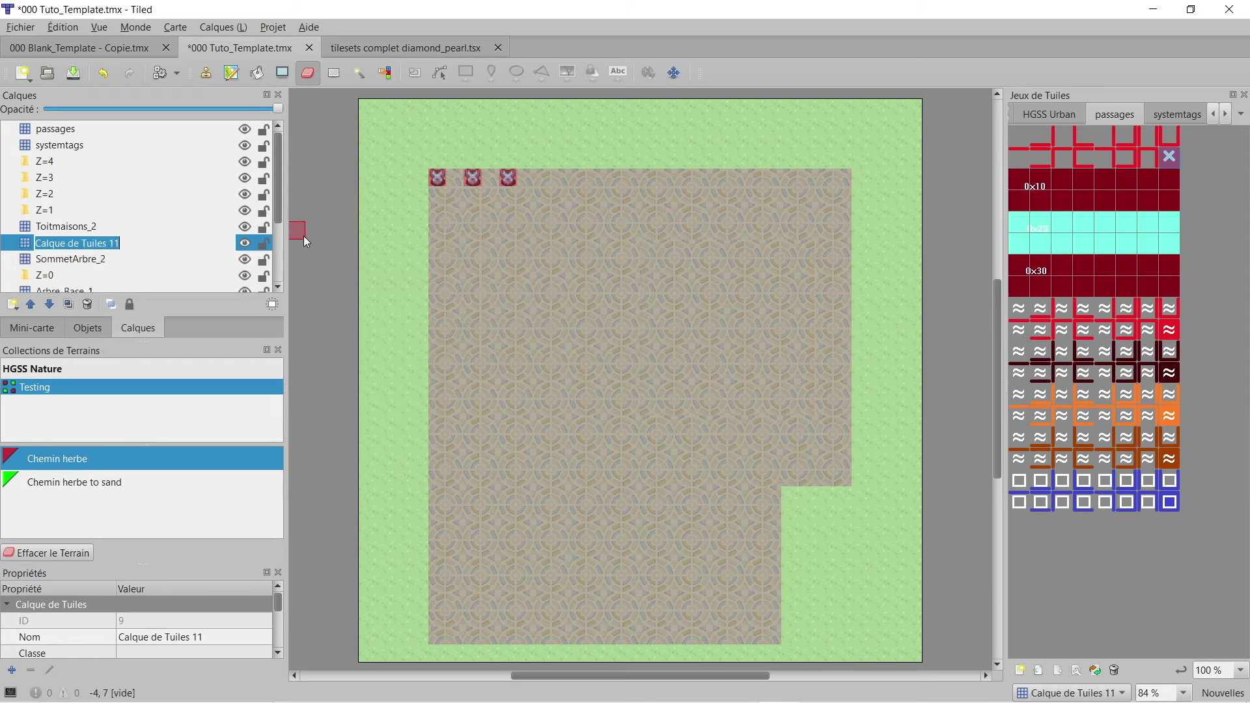
type("Decor_2")
key("Return")
Step: Stamp the bollard's top tile on Decor_2 above each of the three bollard bases
left_click(1166, 192)
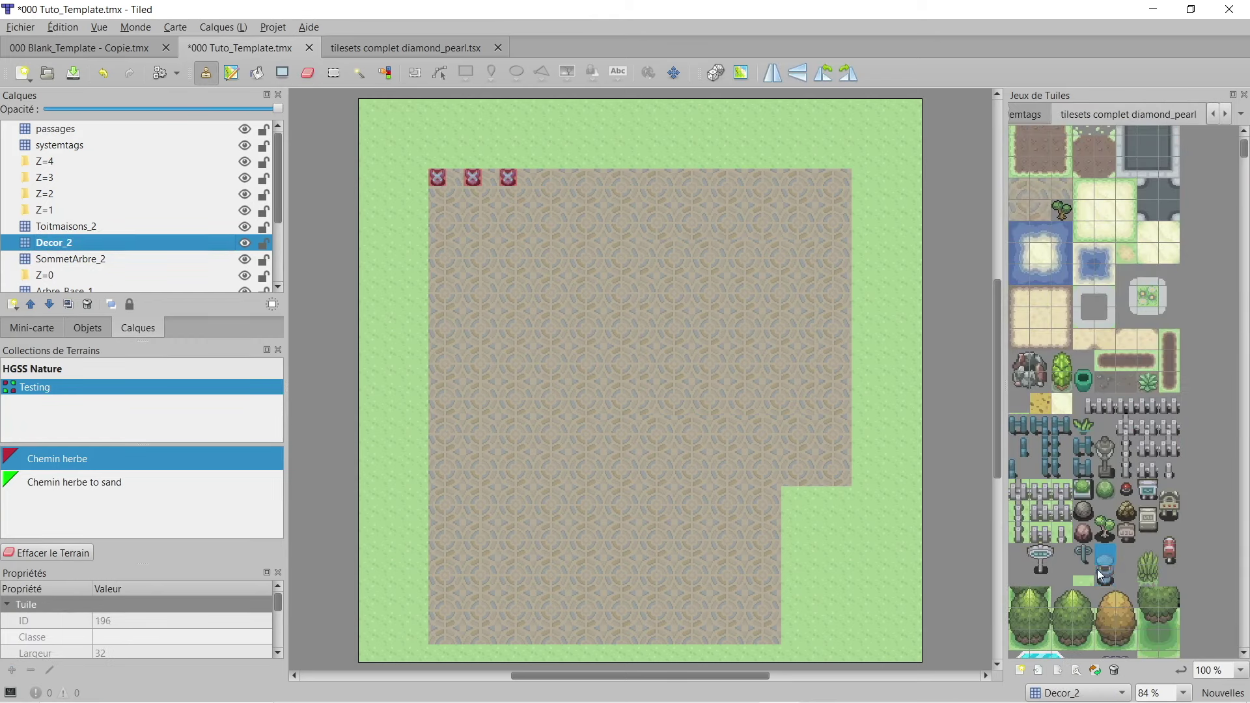
left_click(473, 163)
left_click(508, 163)
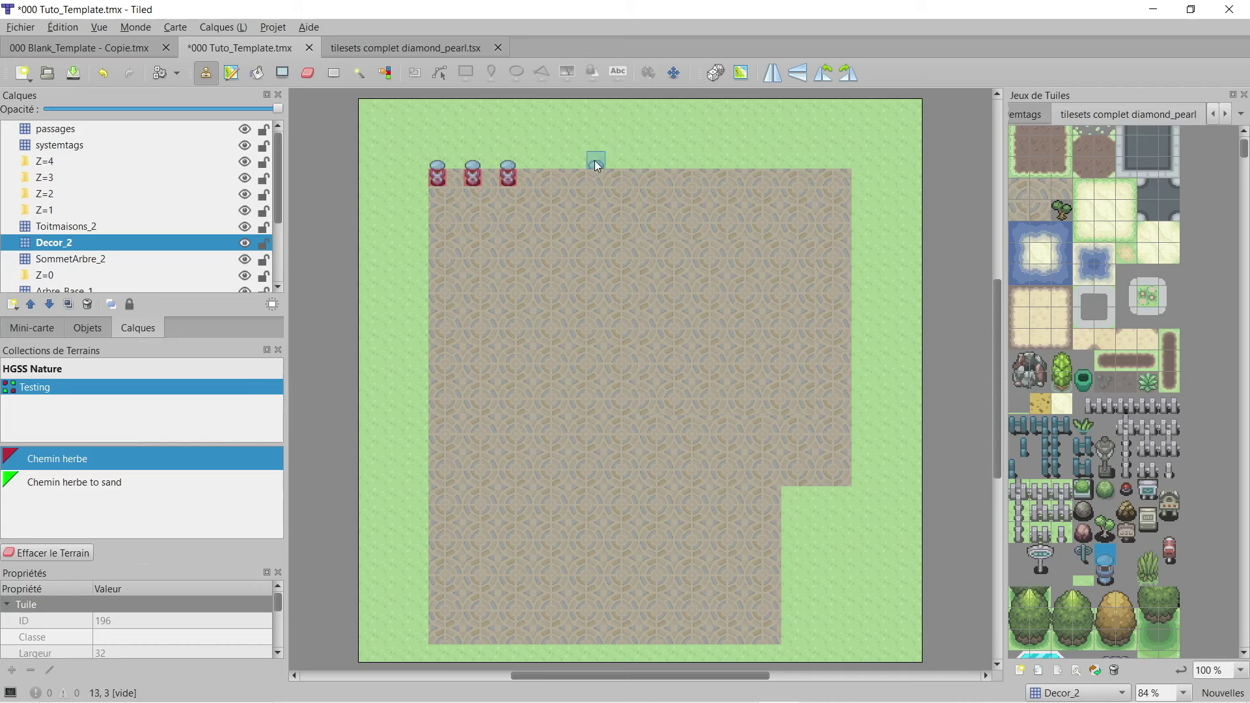
Step: Examine the order of the passages, Decor_2 and Sol_1 layers in relation to the bollards
left_click(75, 129)
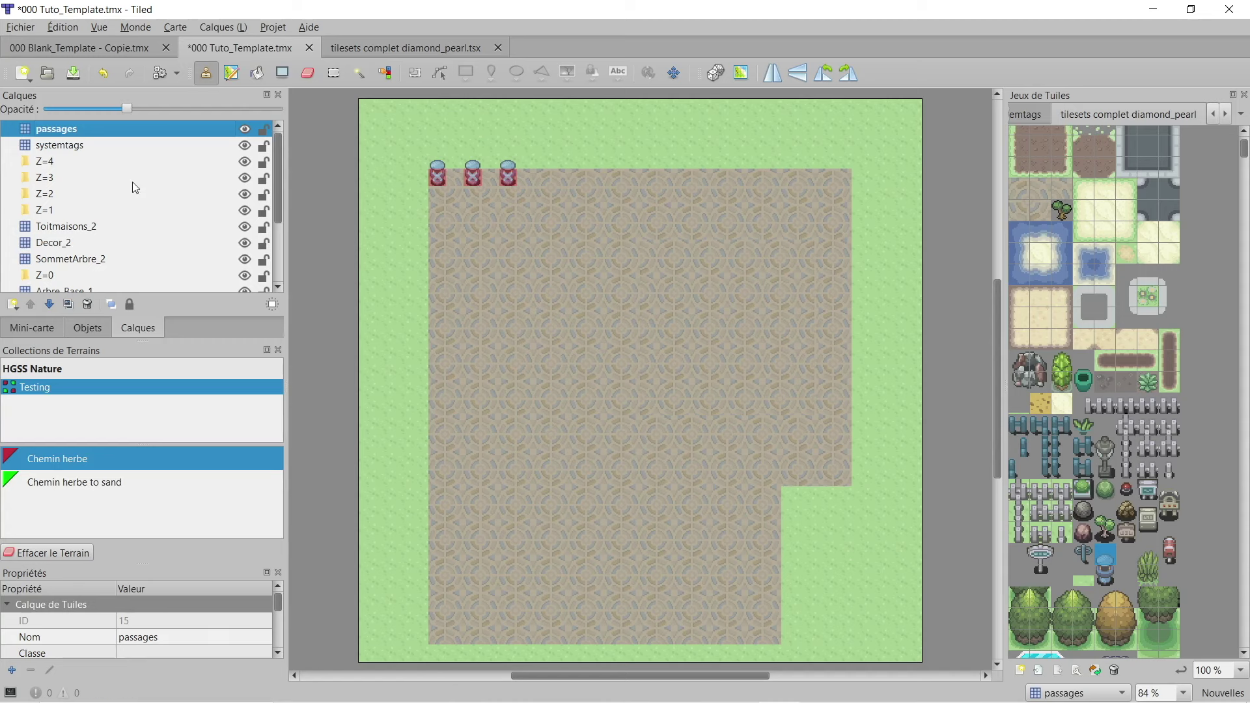
scroll(174, 242, "down", 2)
scroll(98, 205, "up", 1)
left_click(81, 195)
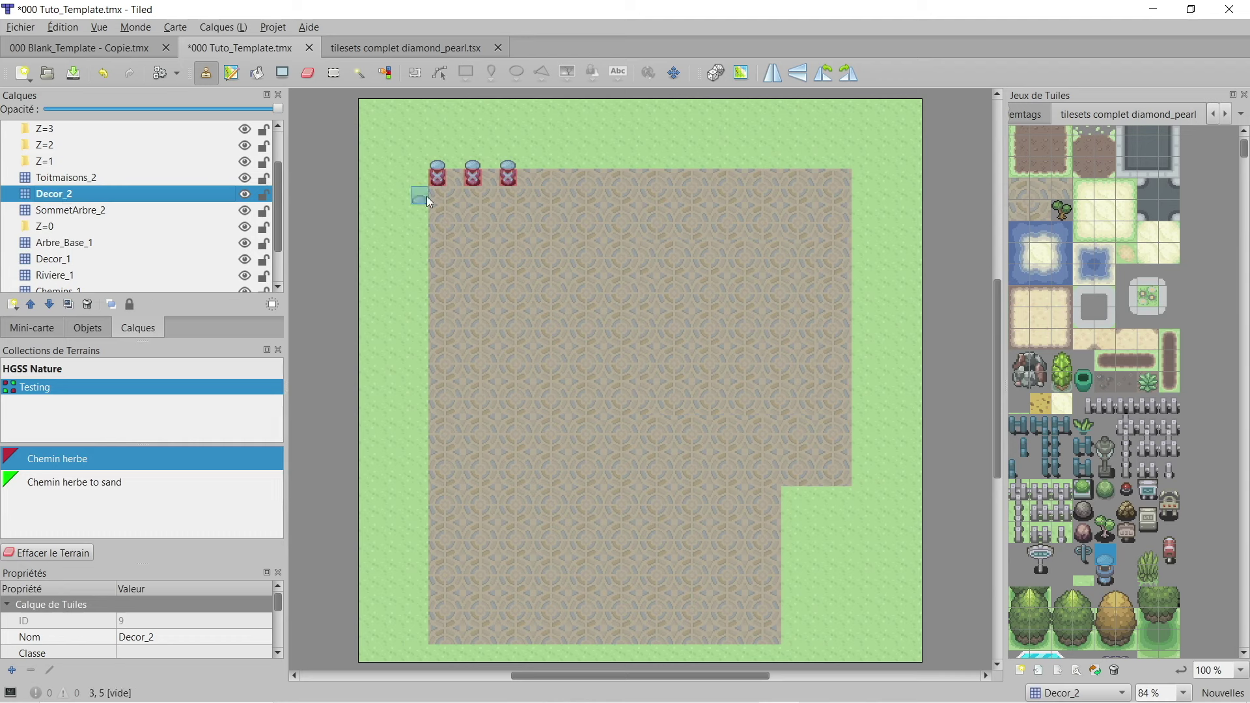
scroll(159, 251, "down", 1)
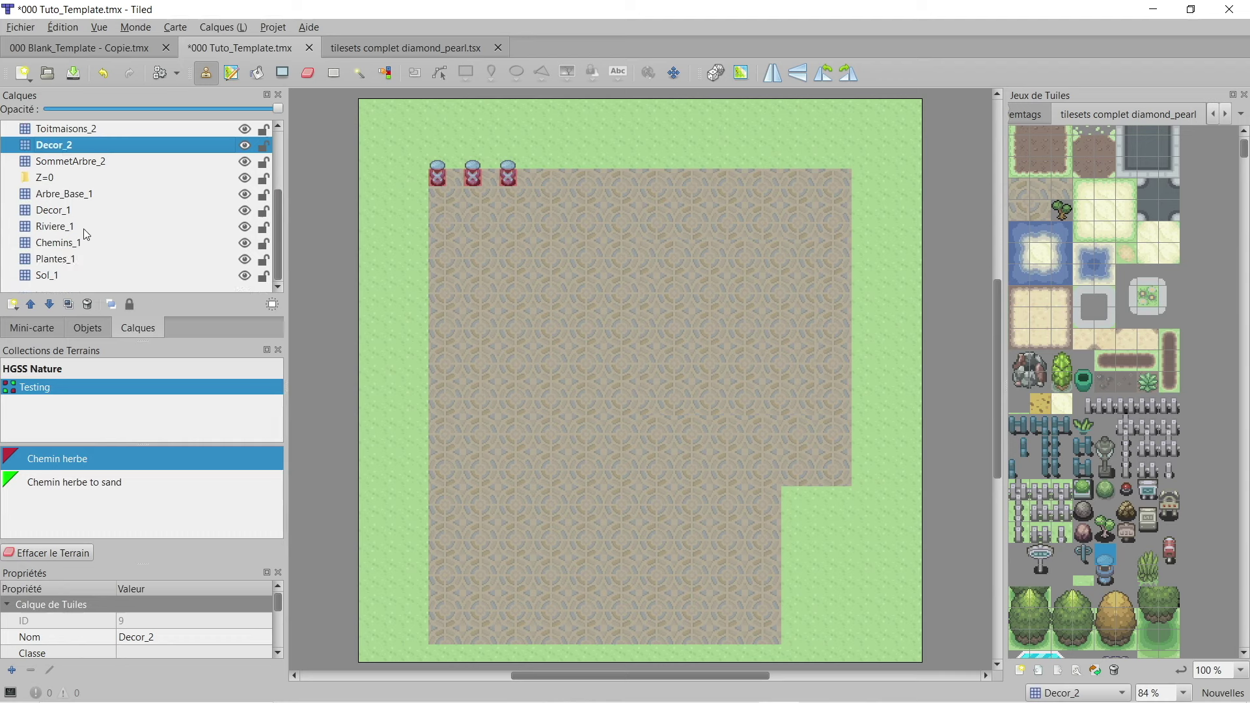
left_click(47, 277)
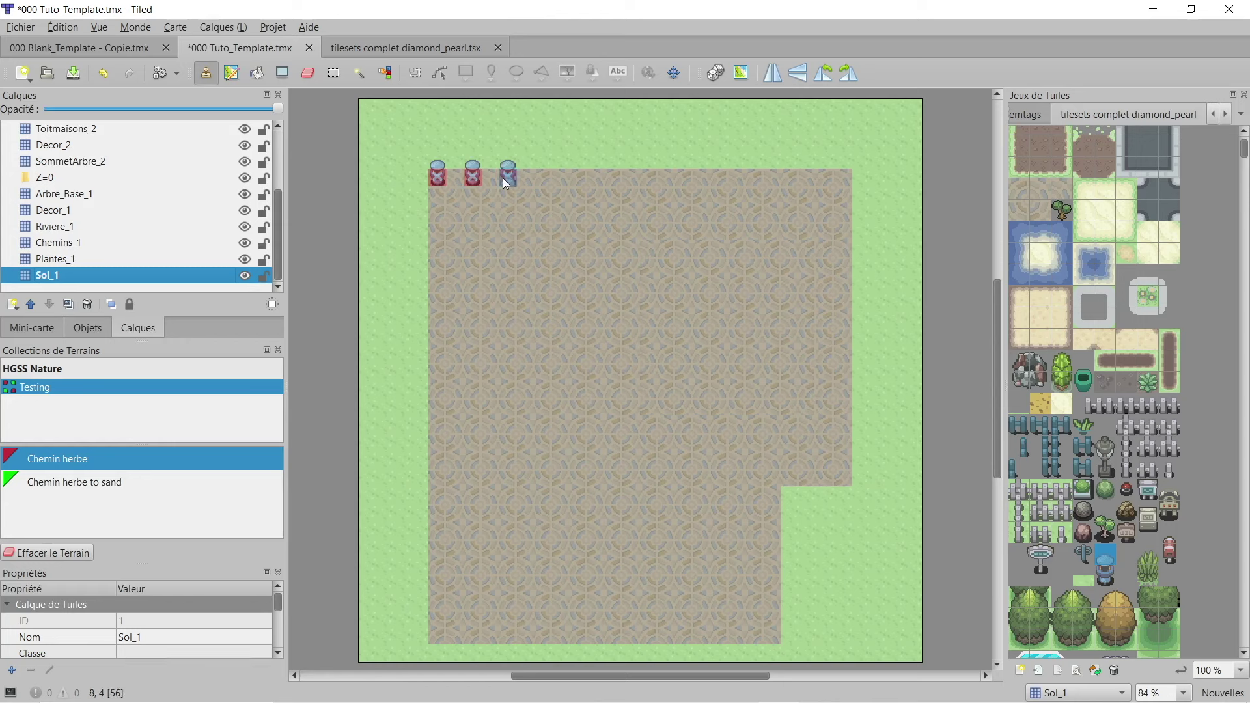
scroll(127, 212, "up", 2)
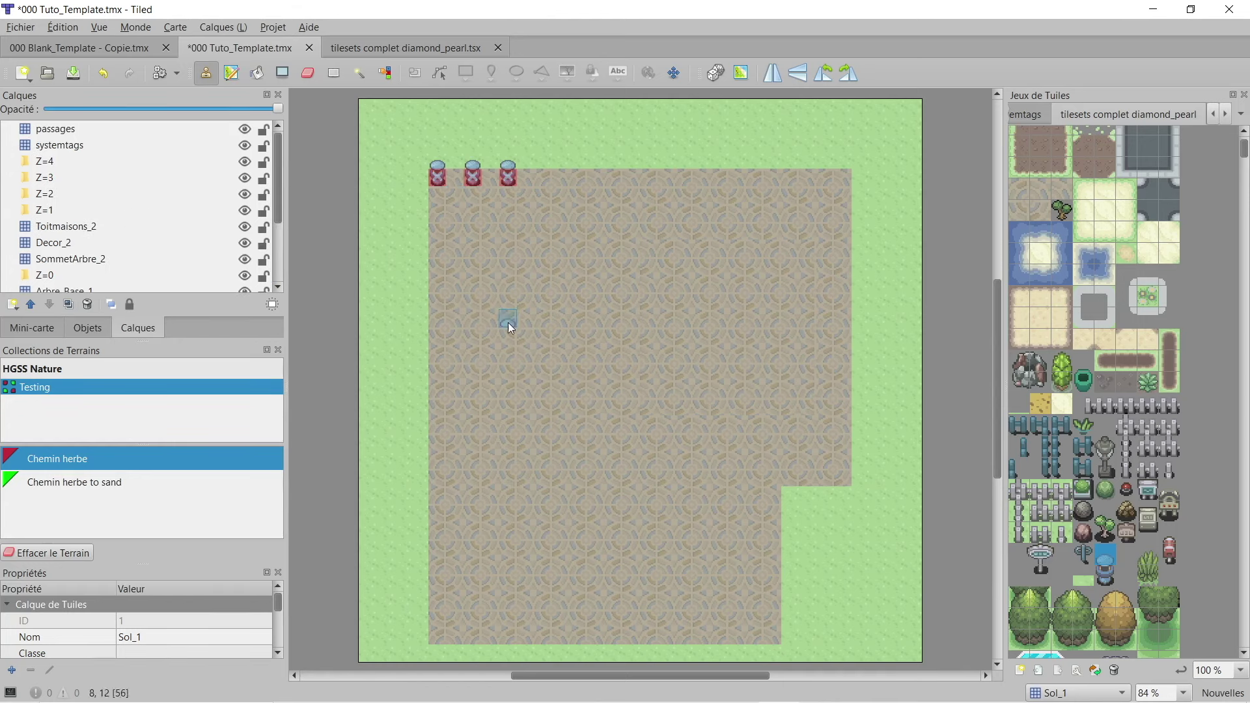
Step: Make passages the active layer and display the passages tileset
left_click(90, 131)
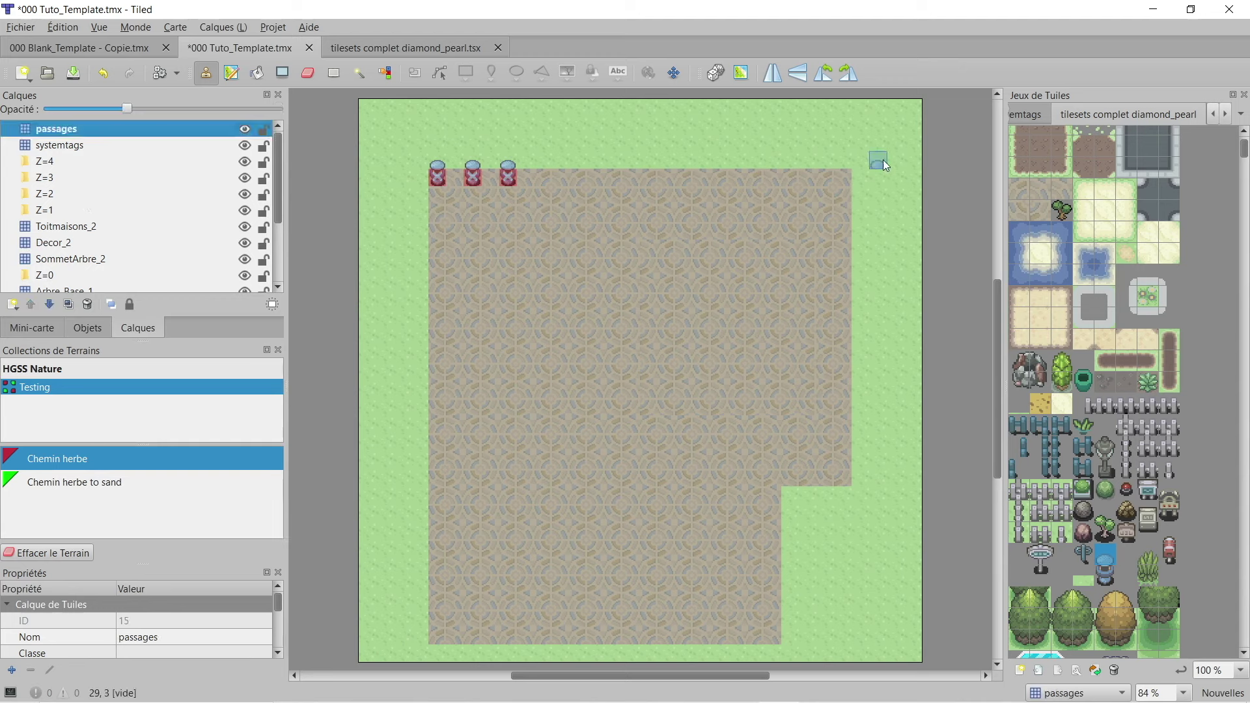
left_click(1215, 115)
left_click(1215, 115)
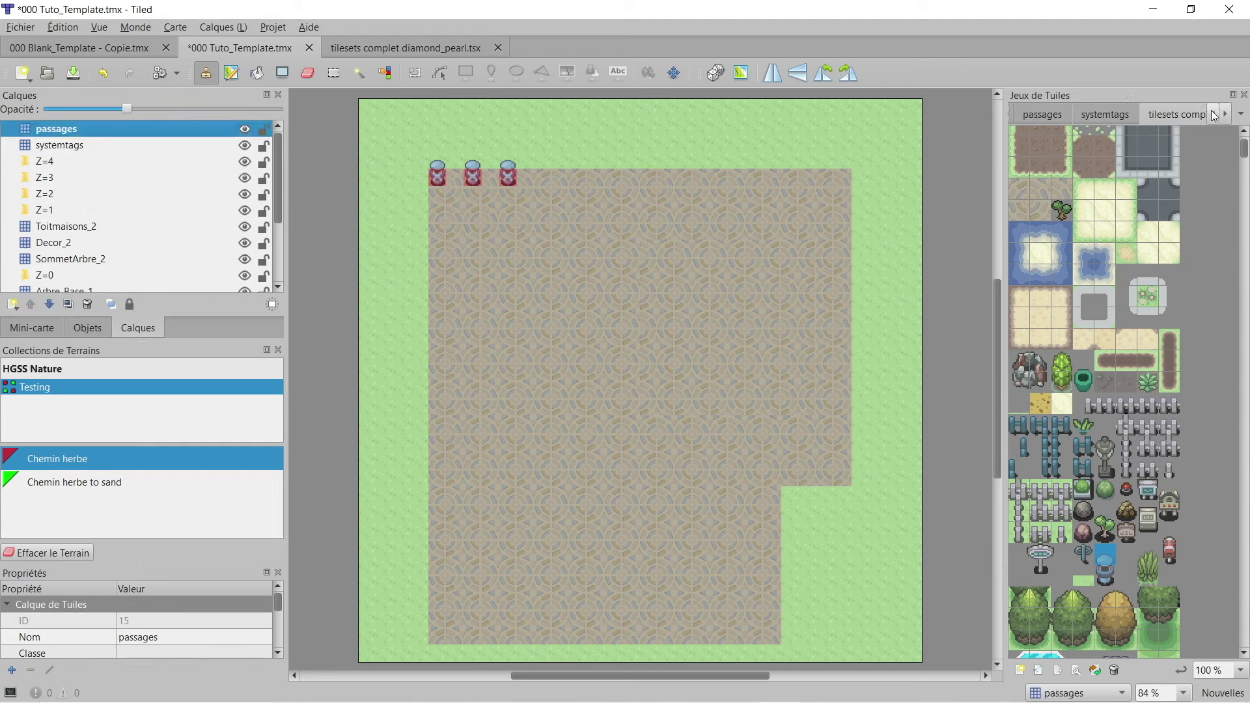
left_click(1049, 112)
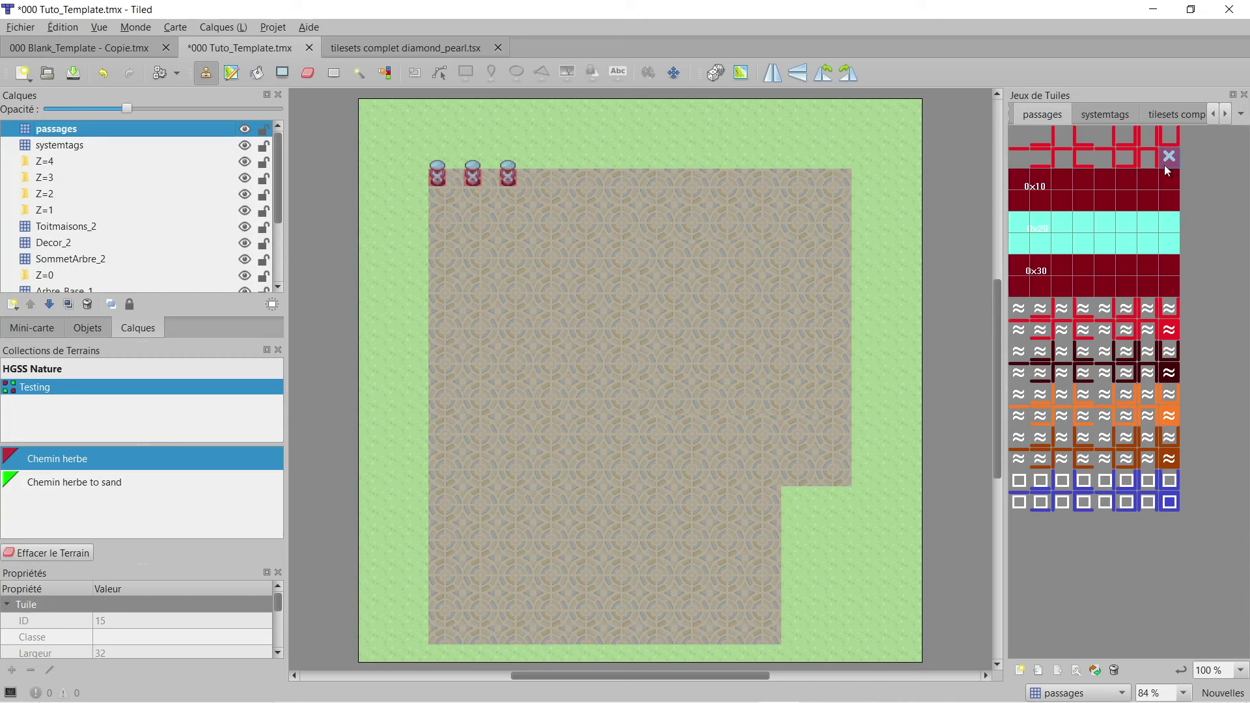
Step: Turn on highlighting of the current layer for the passages layer
key("ctrl+z")
left_click(136, 27)
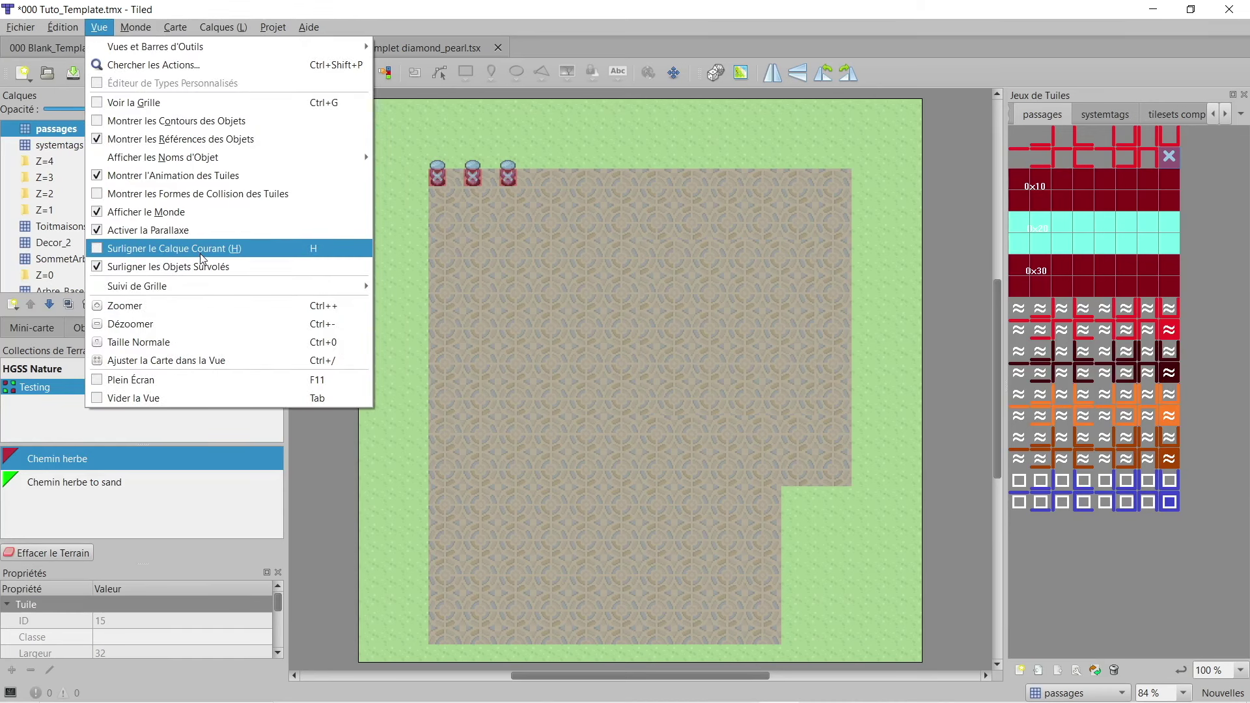
left_click(200, 254)
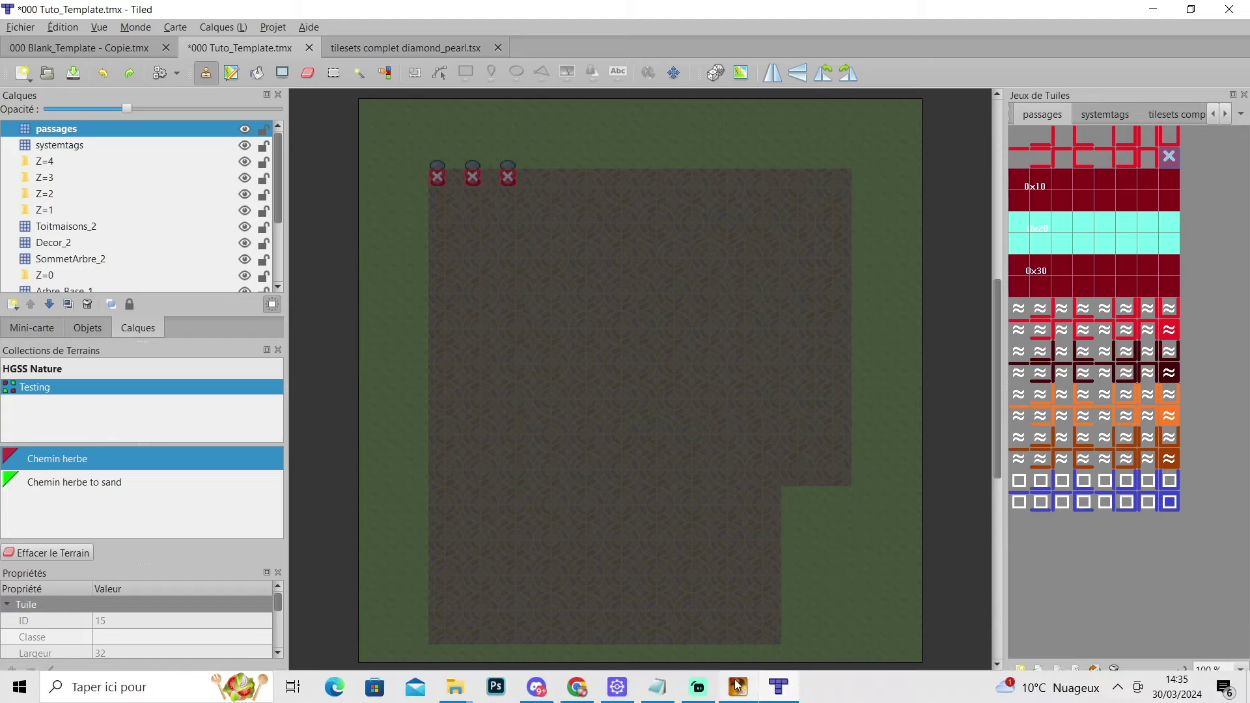
Step: Switch to RPG Maker XP and toggle the dimming of the other layers on the Route map for comparison
left_click(738, 684)
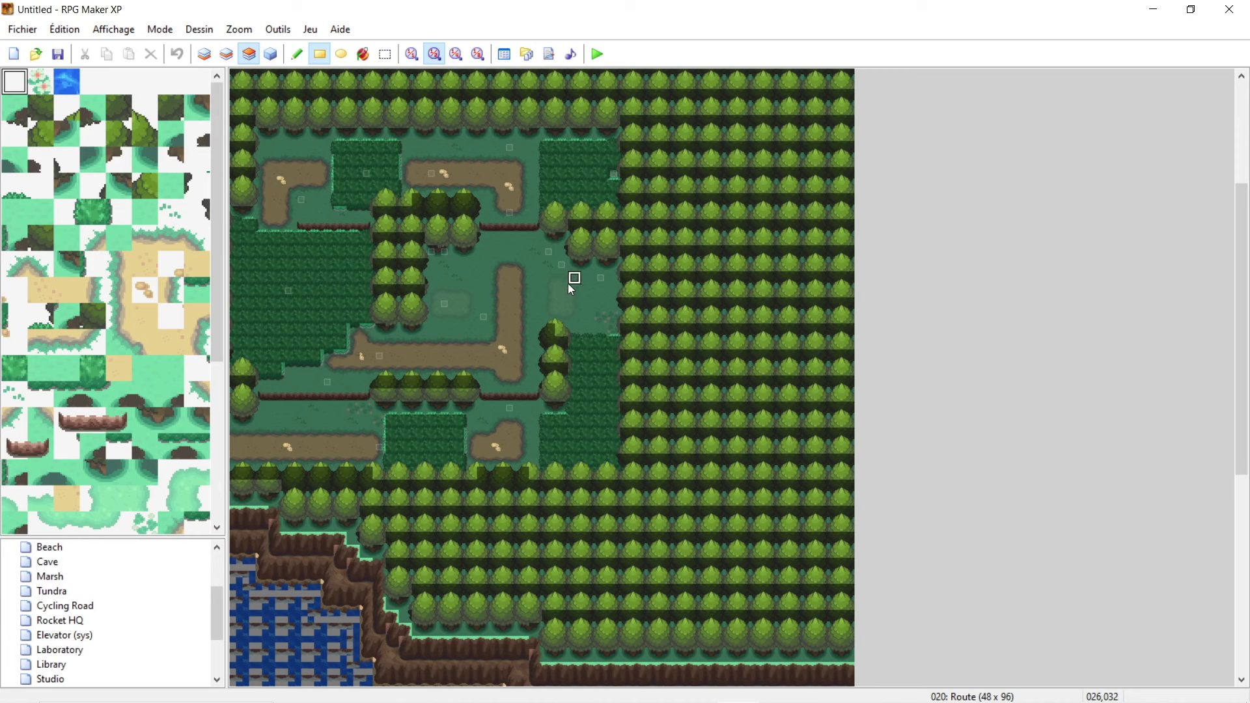
key("F4")
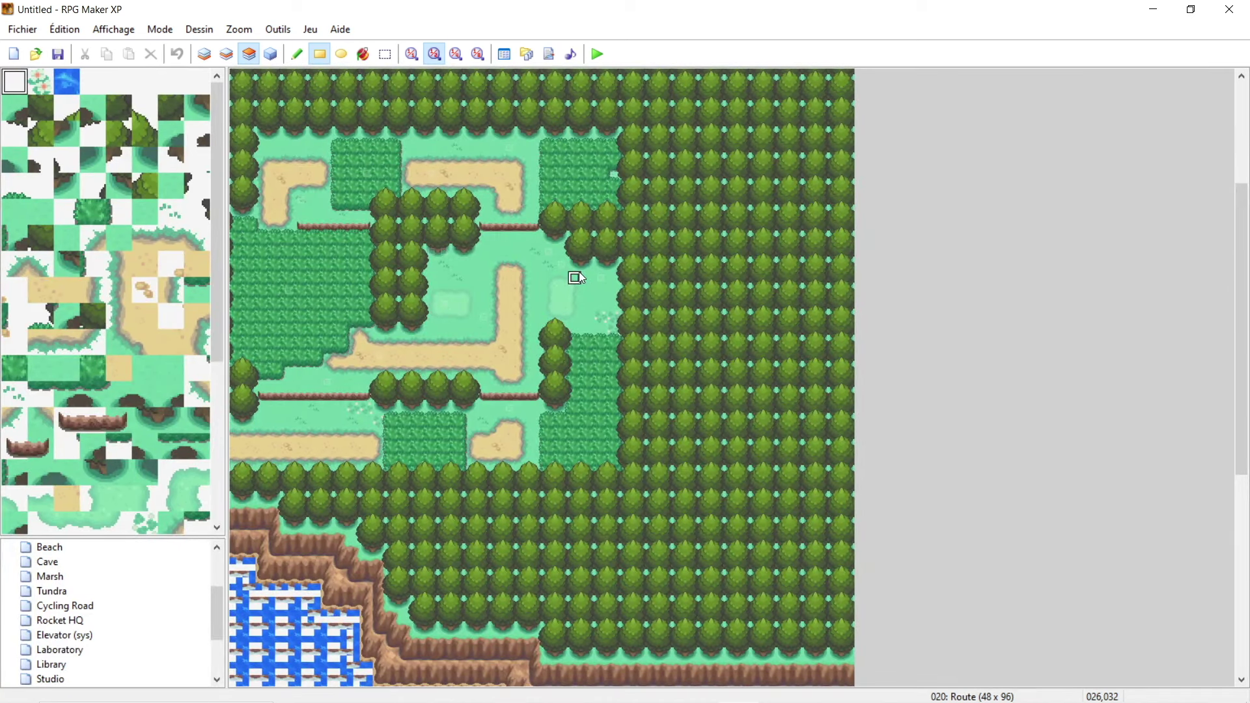
key("F4")
key("F4")
key("F4")
key("F4")
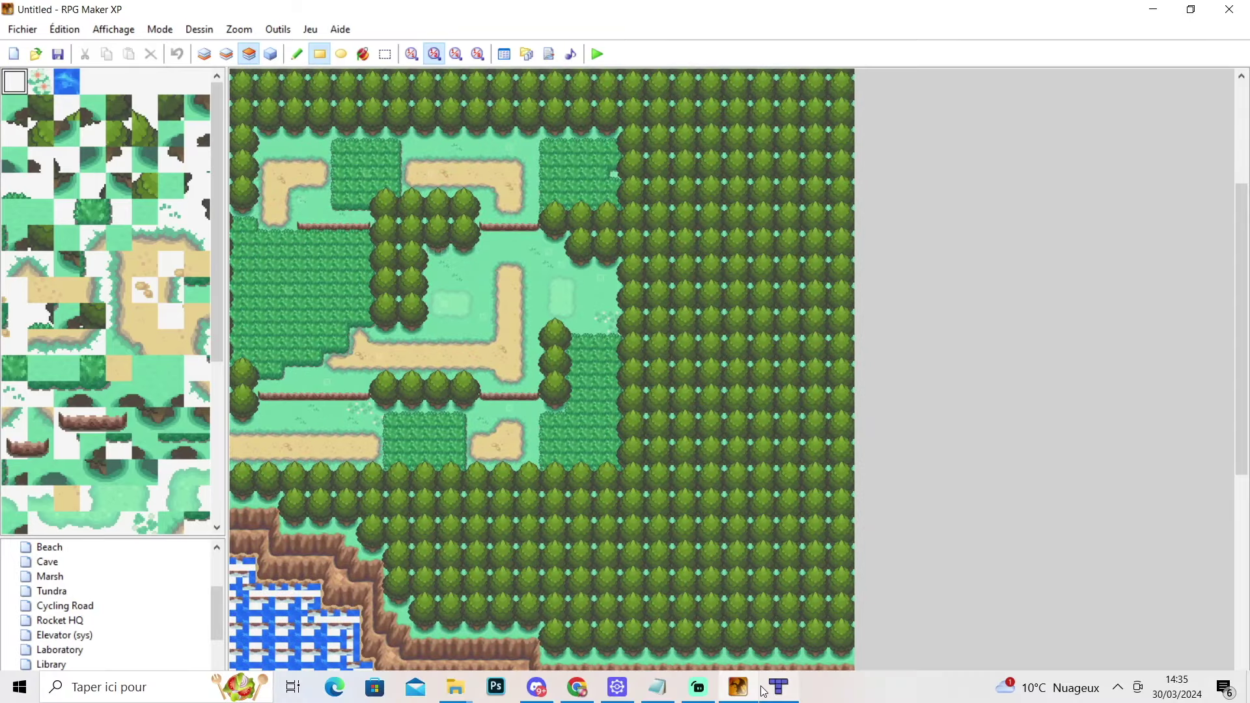
Step: Switch back to Tiled and turn off highlighting of the current layer
left_click(779, 688)
left_click(99, 27)
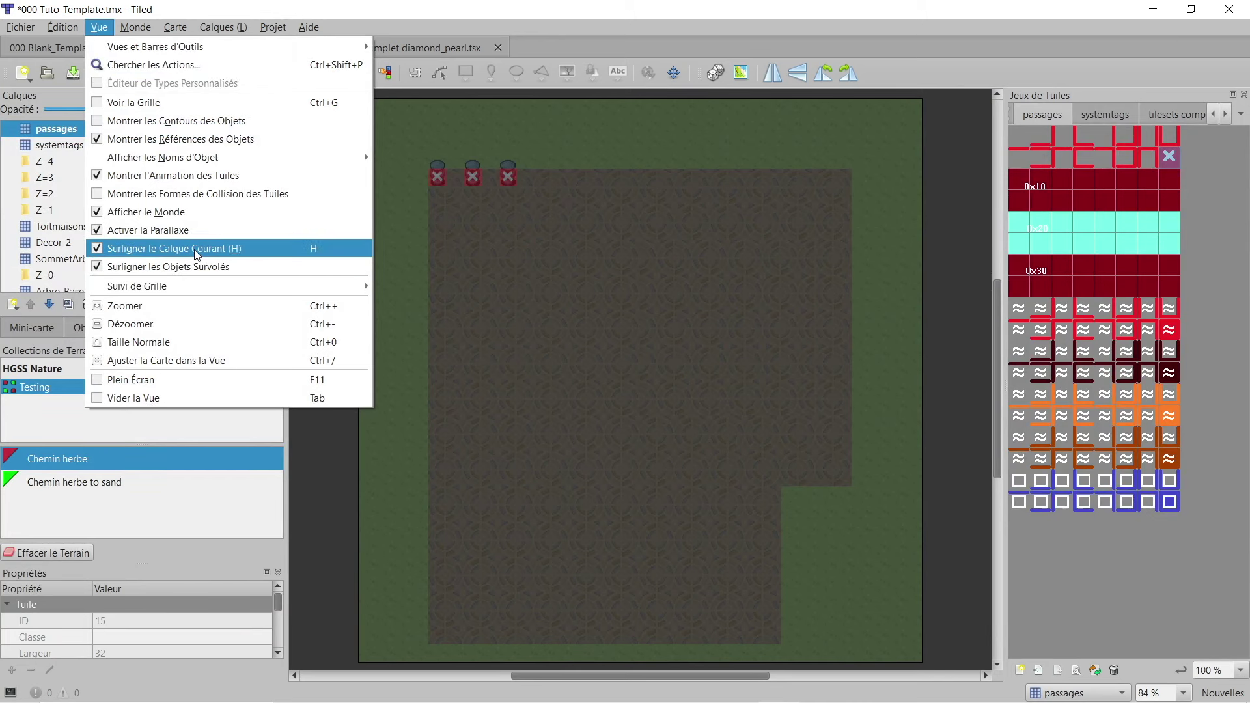
left_click(264, 213)
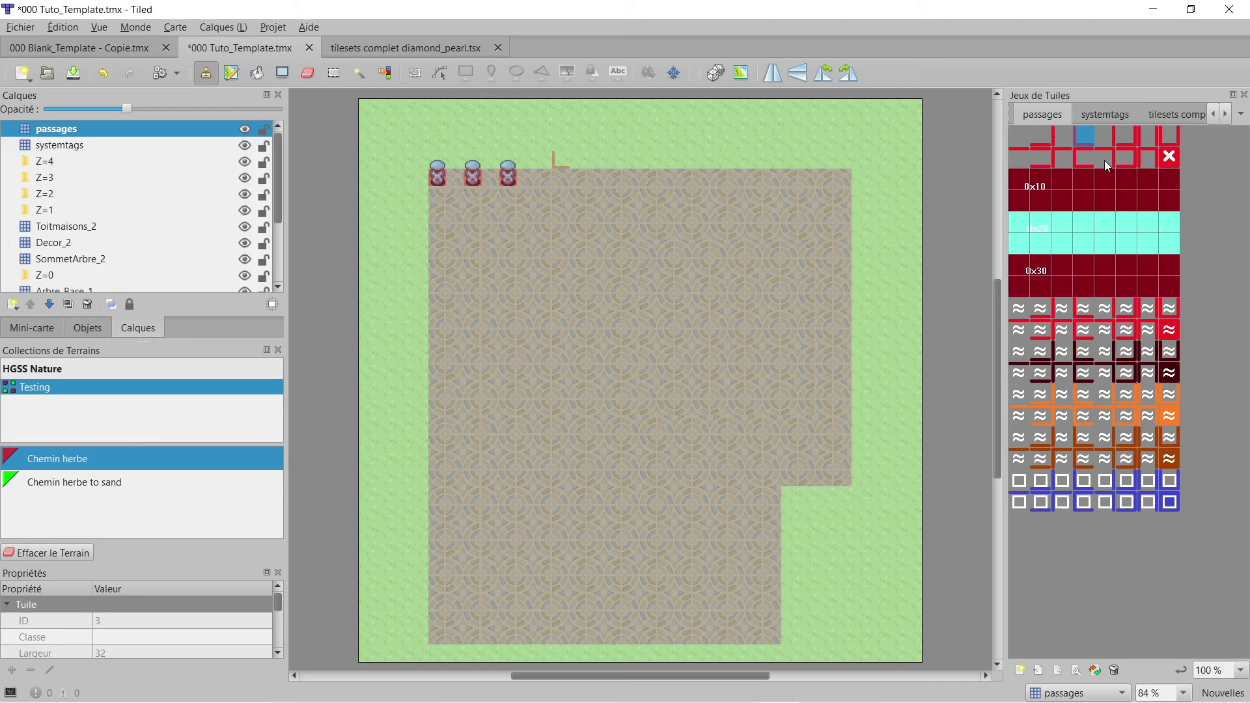
Step: Paint a row of bottom-edge passage tiles on the grass just above the path, extending from the corner passage tile
left_click(1022, 139)
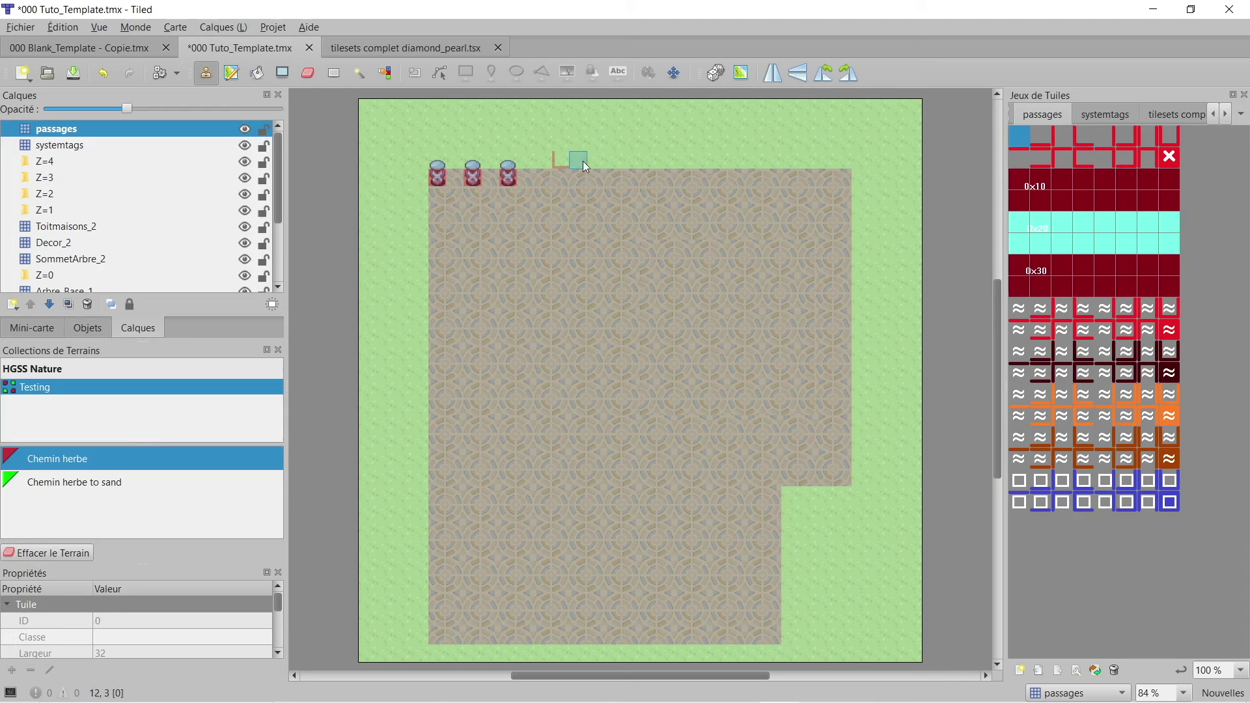
left_click(1019, 158)
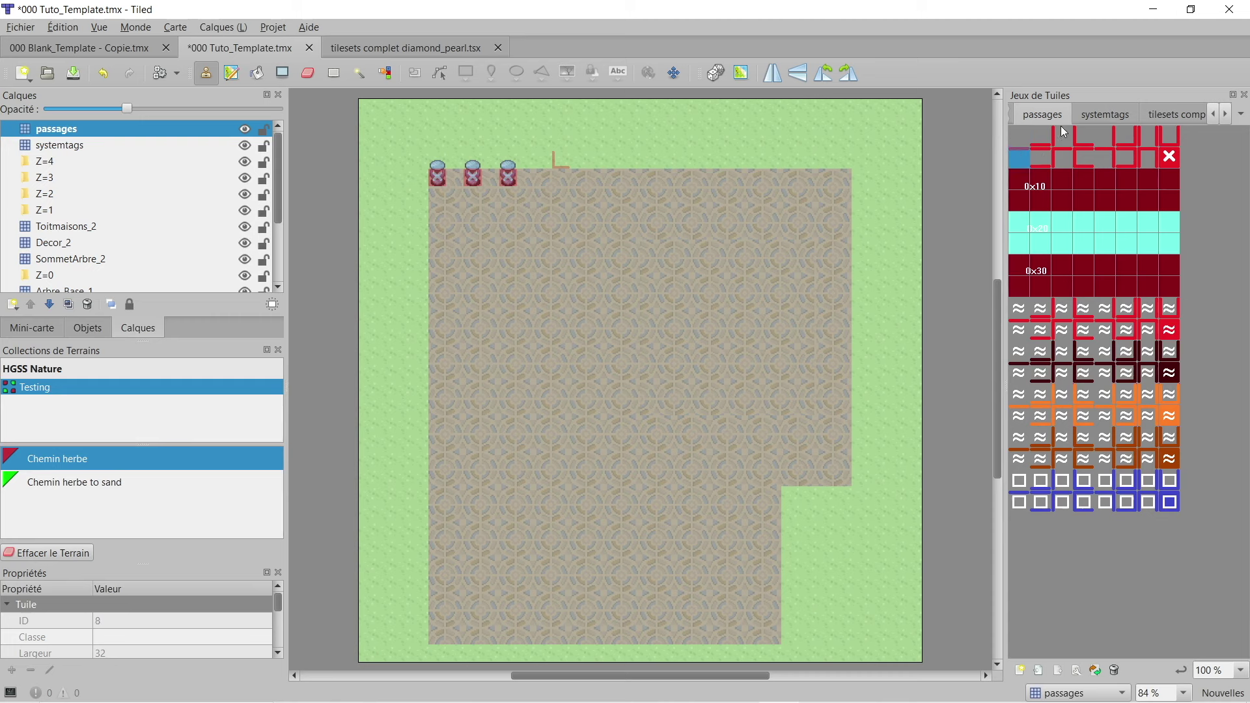
left_click(1036, 144)
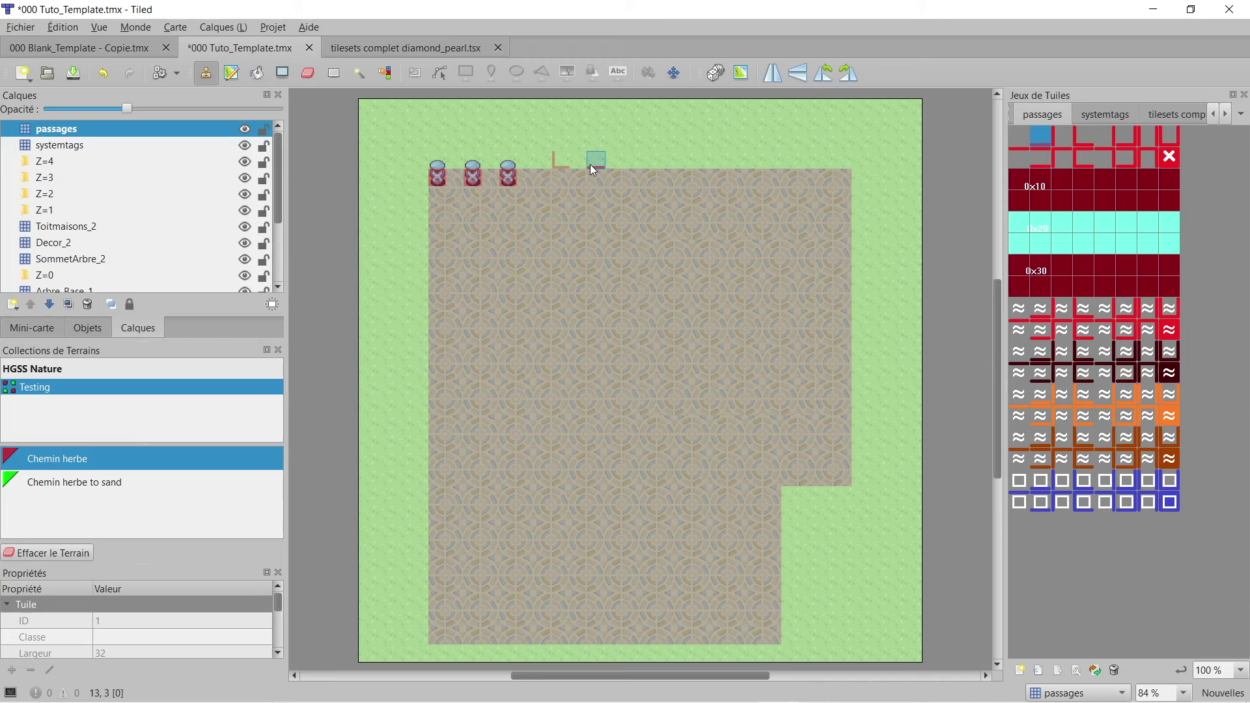
left_click_drag(584, 160, 723, 158)
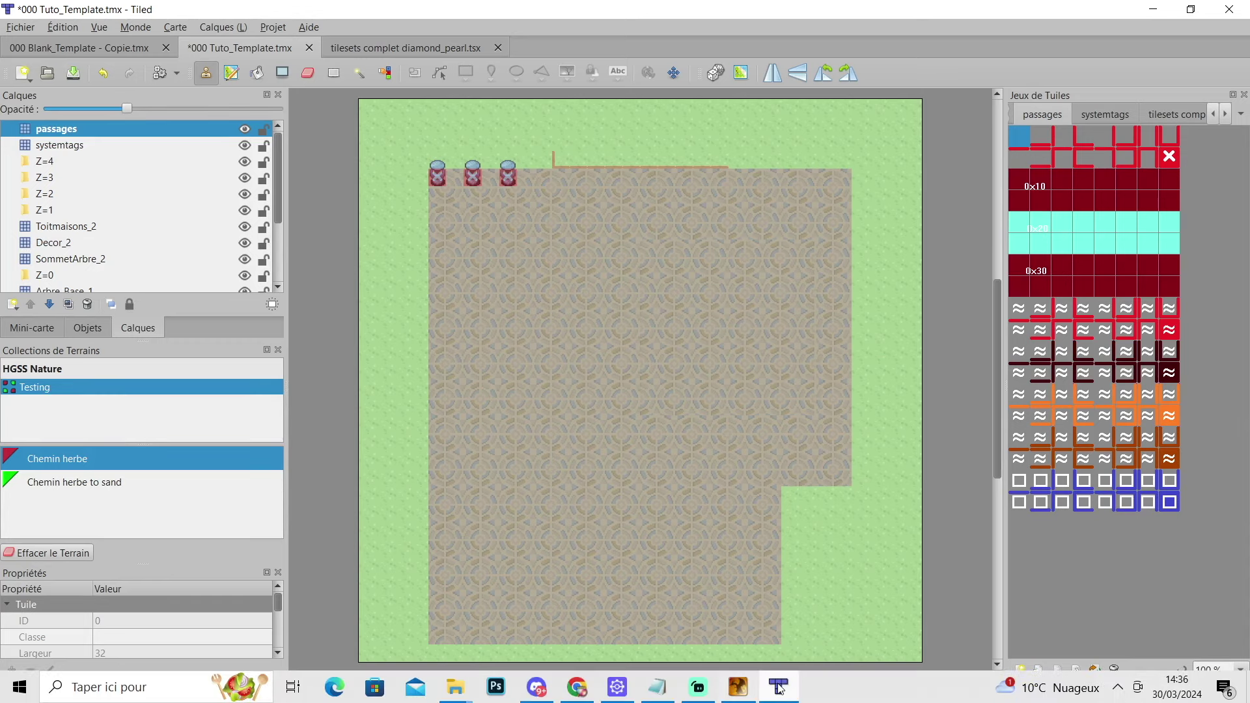
Step: Compare Tiled's edge passage tiles with the four-direction passage settings in RPG Maker XP's tileset database, and return to Tiled
left_click(739, 688)
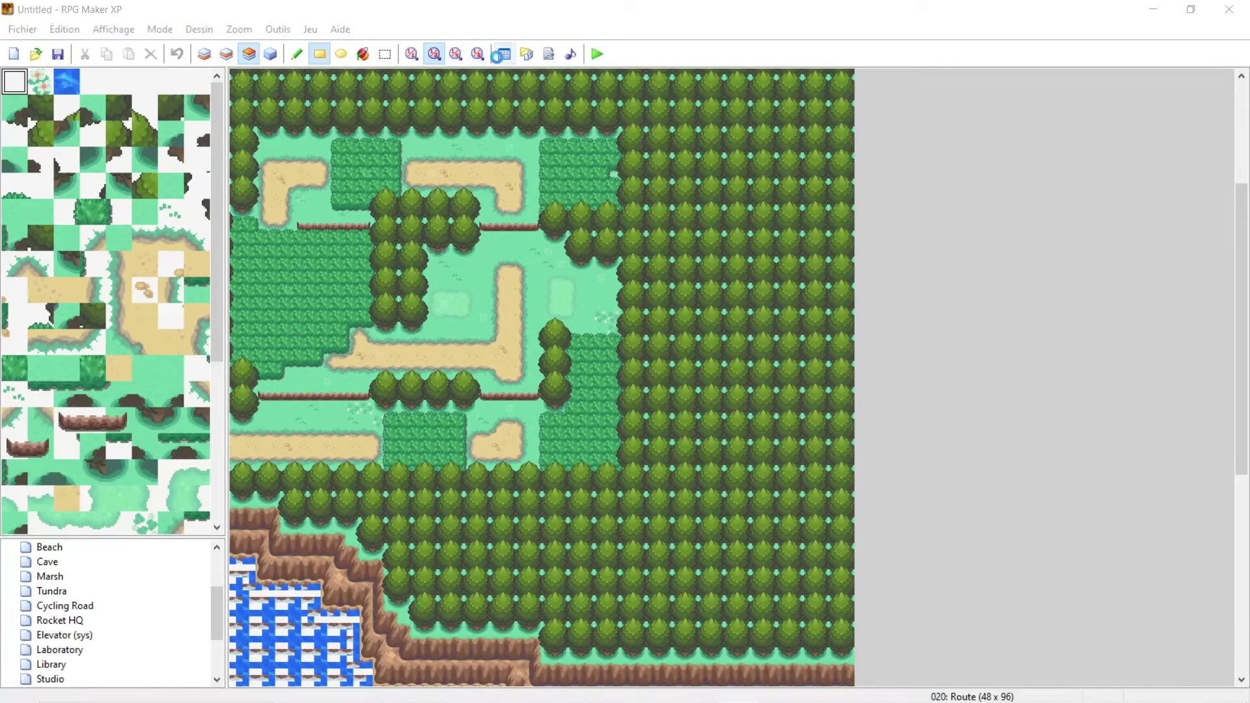
left_click(504, 54)
left_click(850, 208)
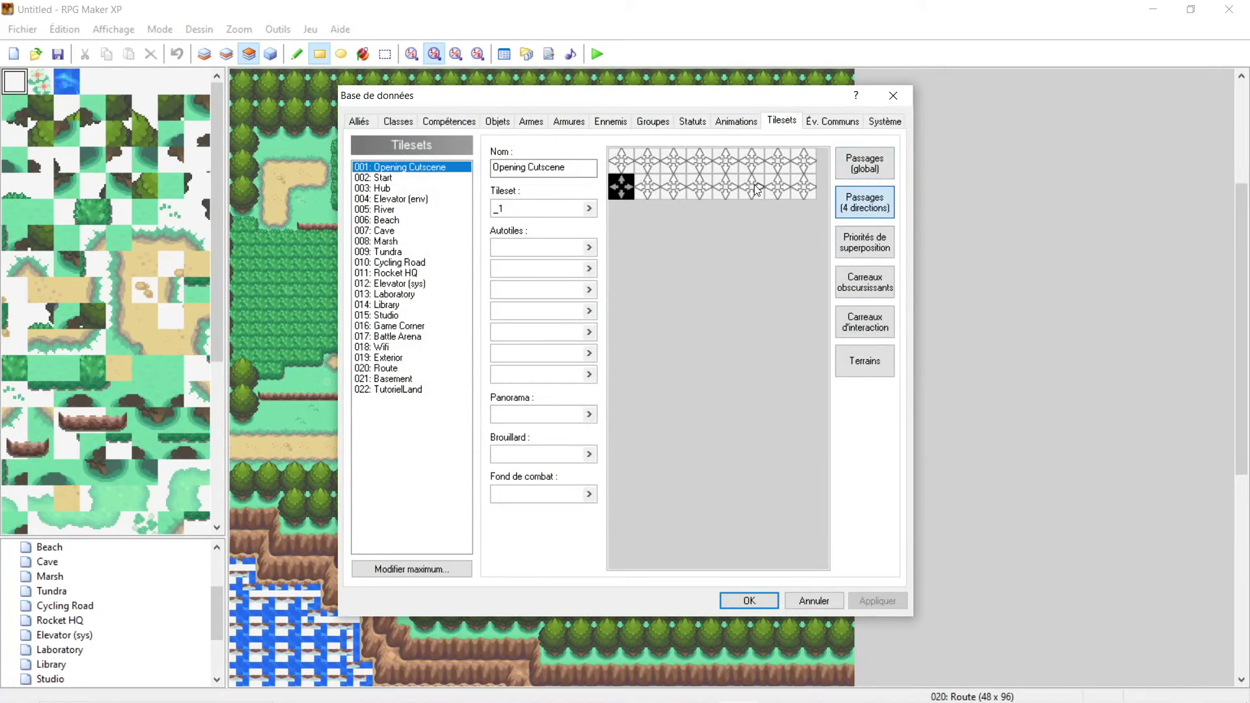
left_click(792, 690)
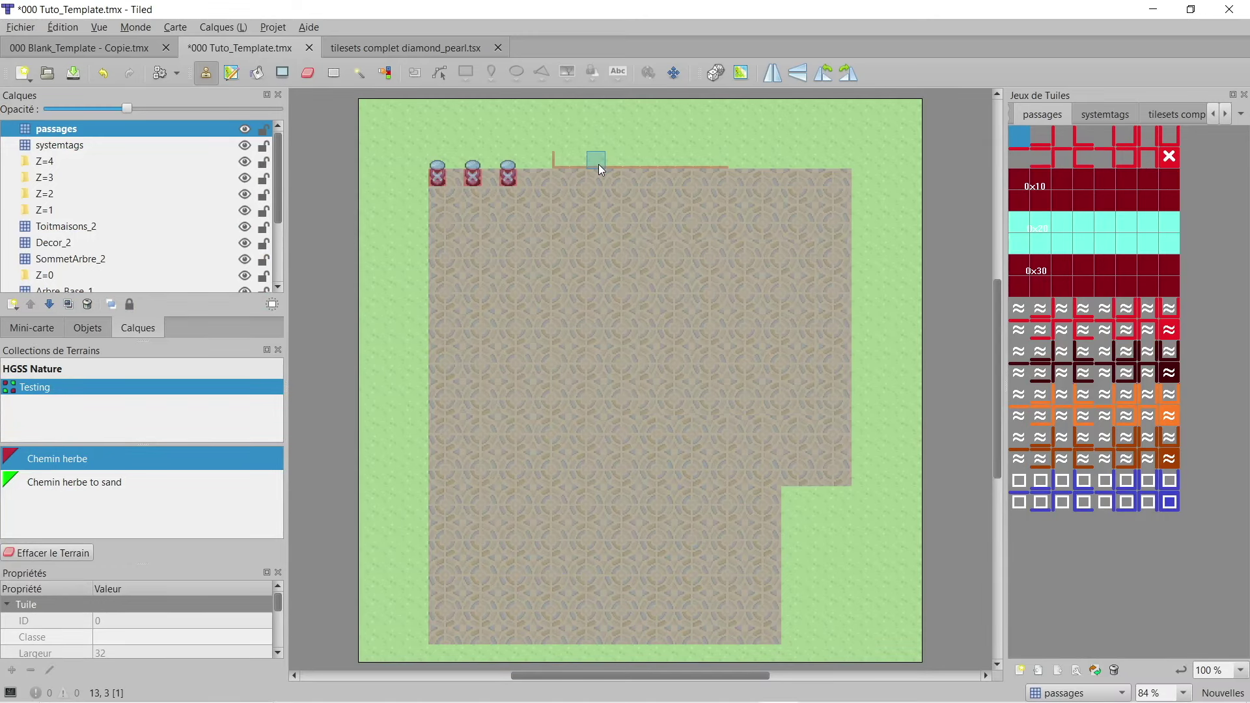
mouse_move(778, 700)
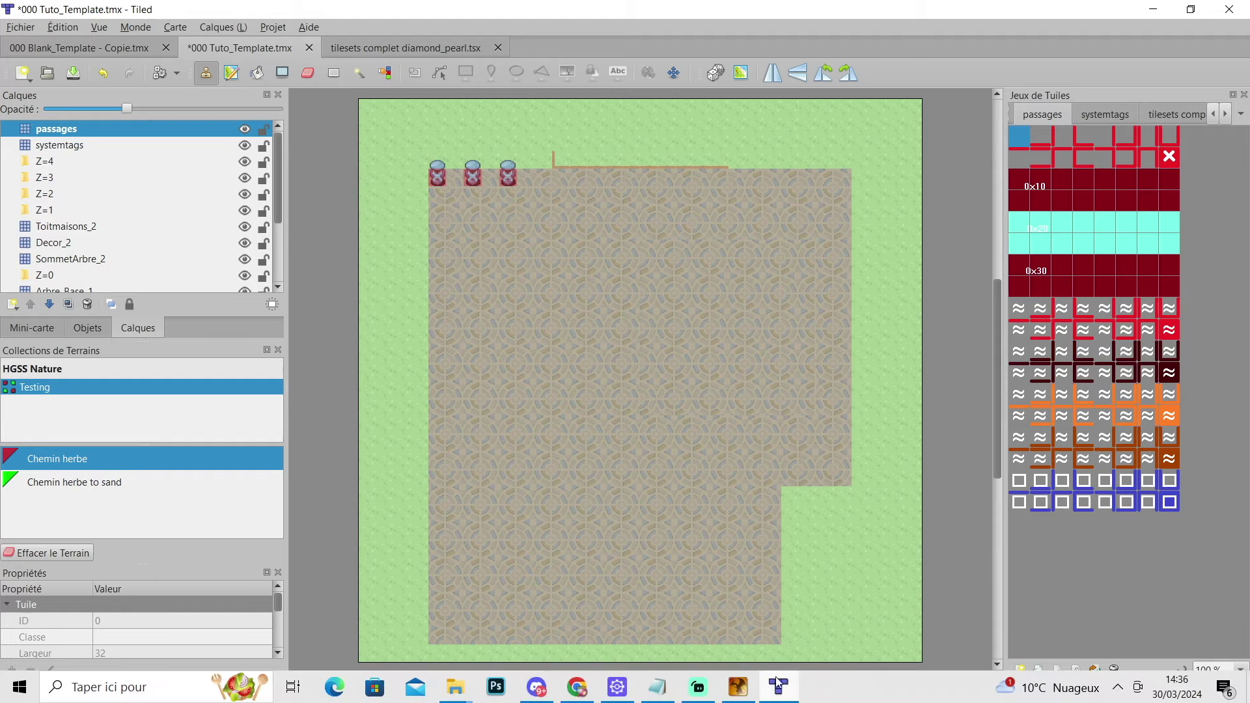
left_click(739, 687)
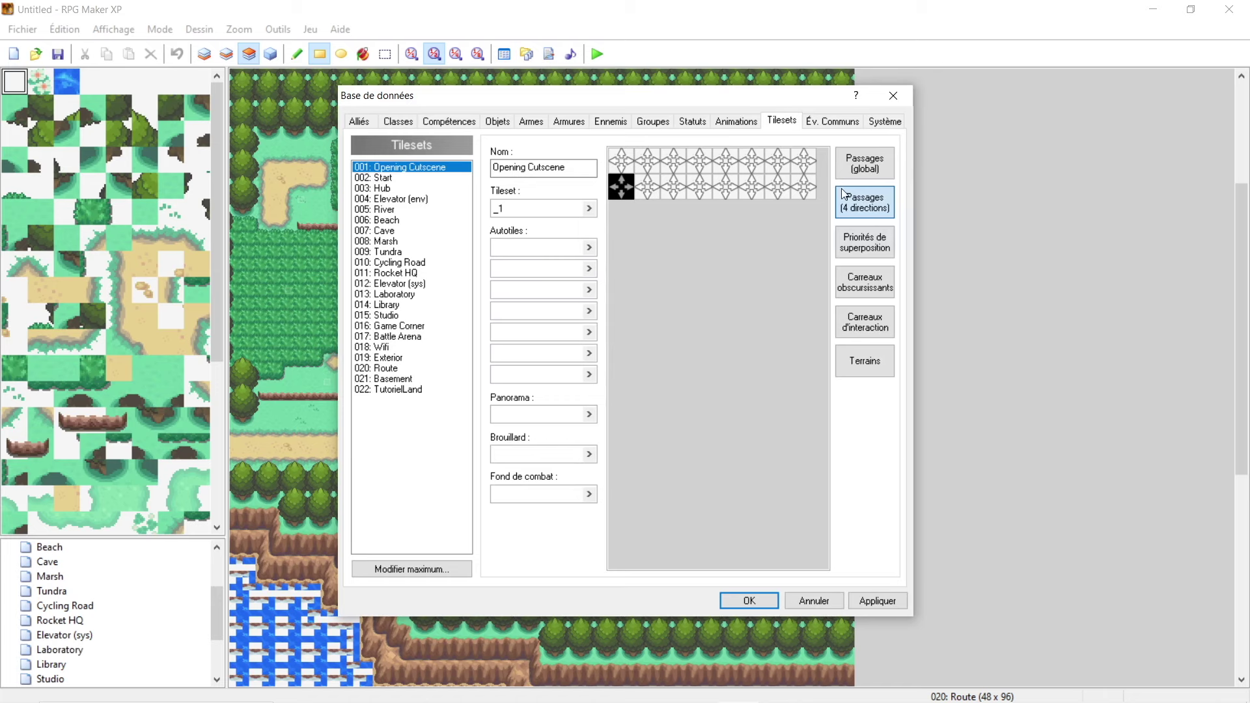
left_click(893, 96)
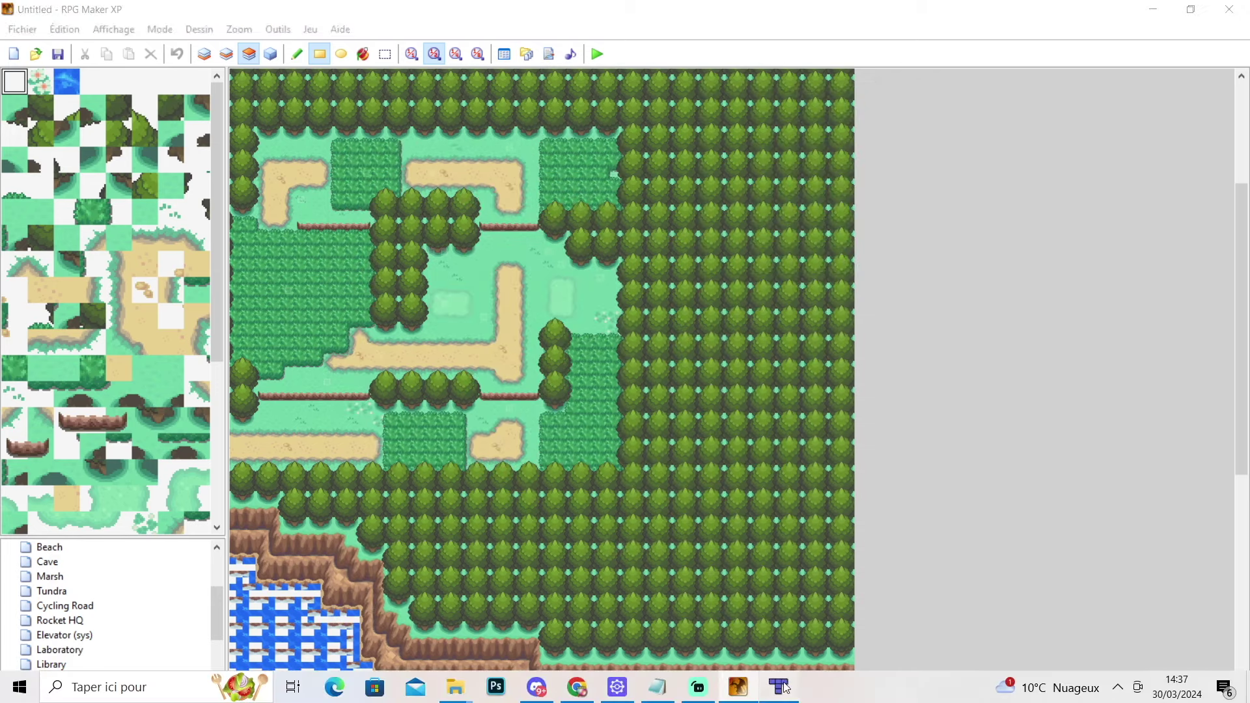
left_click(786, 694)
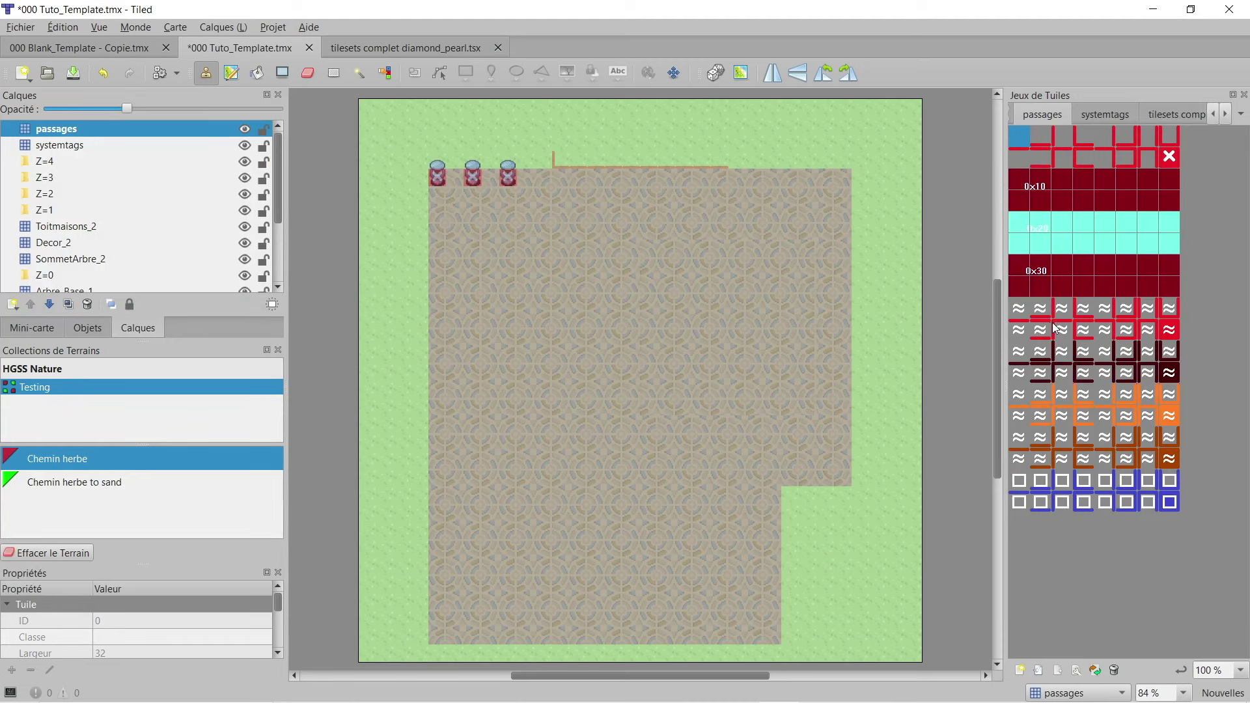
Step: Compare the wave and square passage tiles with the Carreaux obscursissants and Carreaux d'interaction settings in RPG Maker XP's tileset database
left_click(1024, 311)
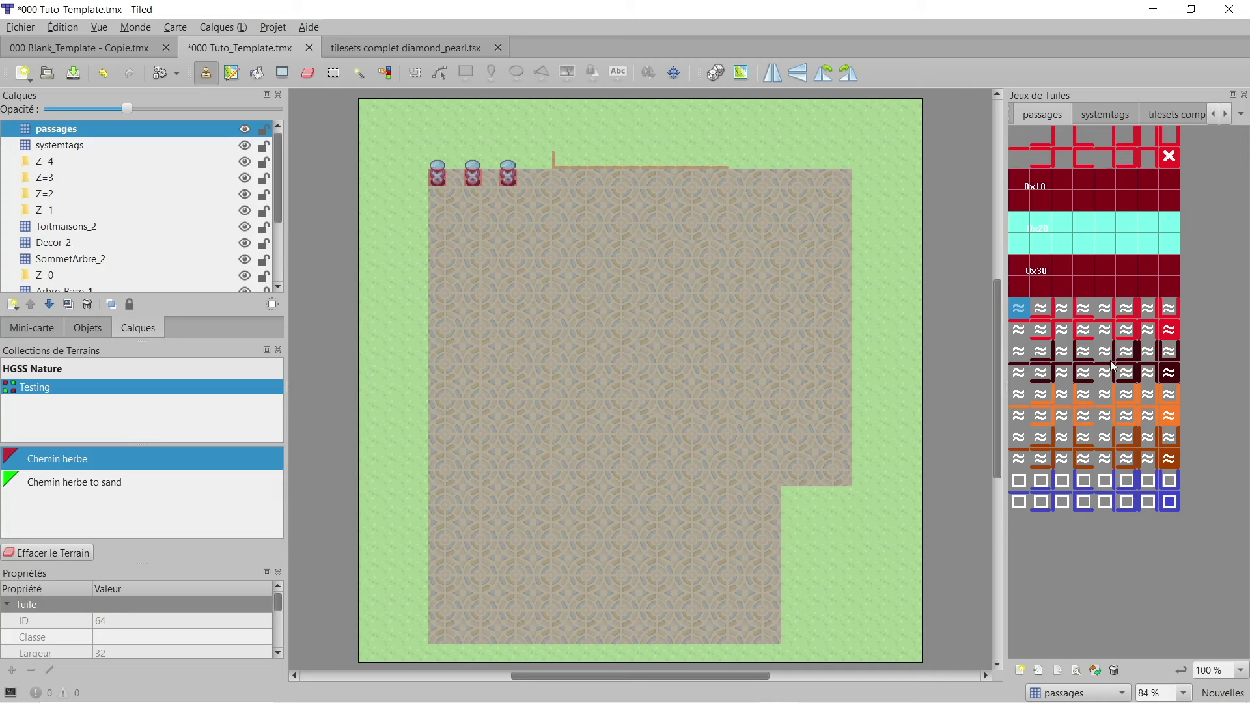
left_click(1016, 485)
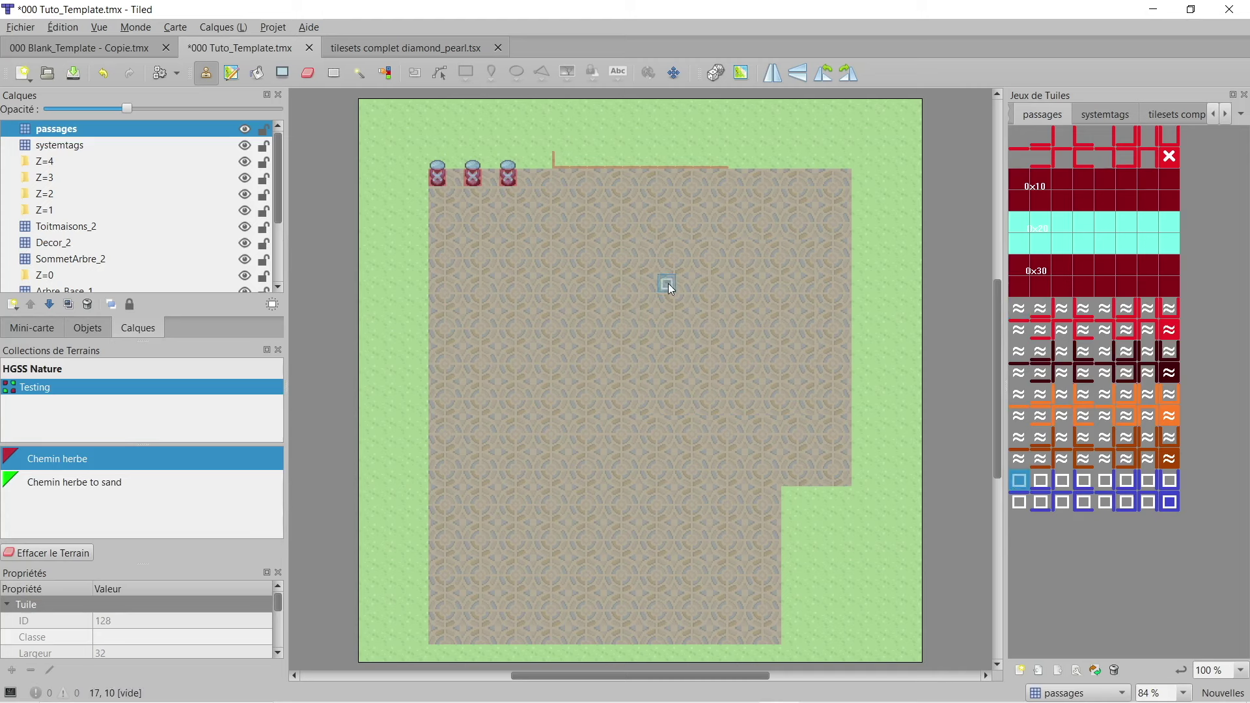
left_click(738, 696)
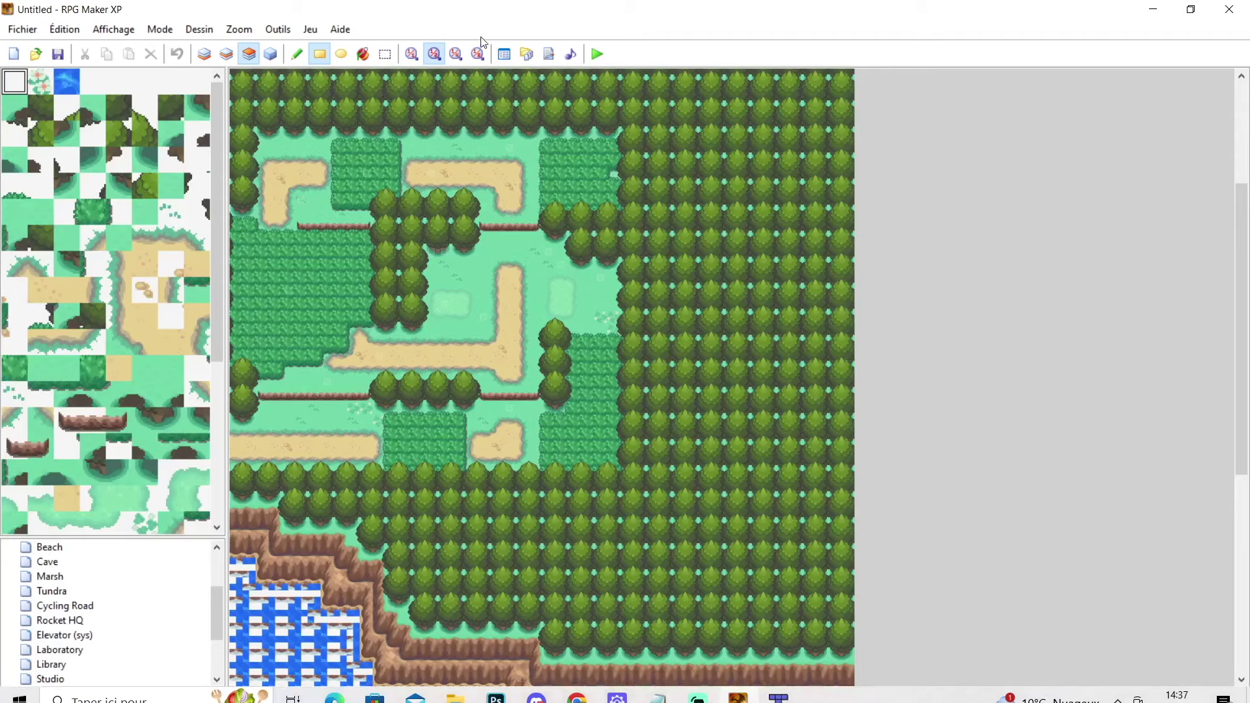
left_click(504, 54)
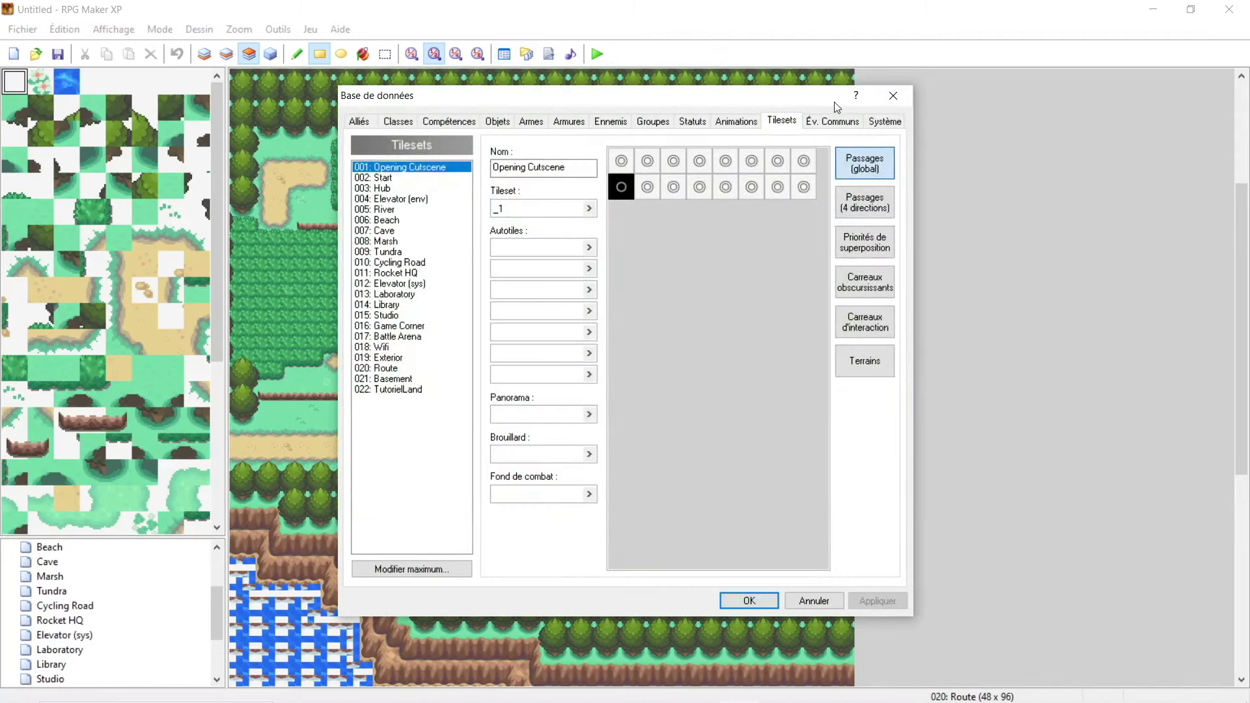
left_click(874, 281)
left_click(698, 188)
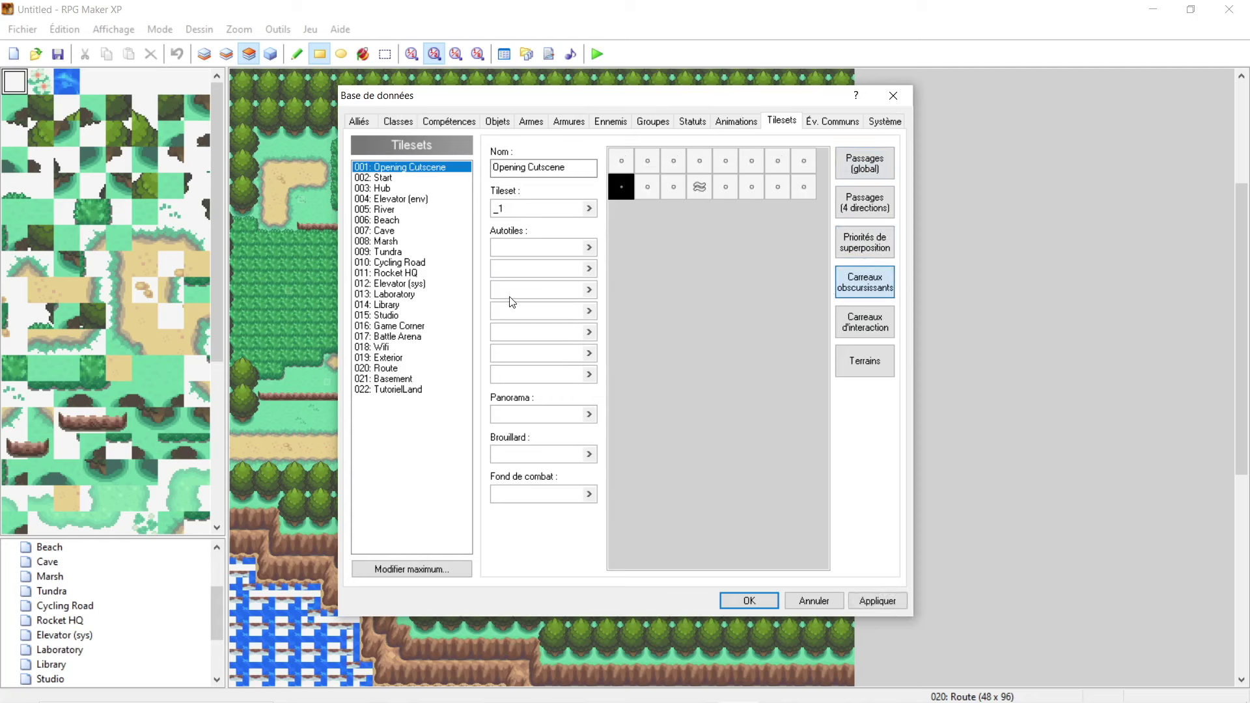
left_click(865, 322)
left_click(674, 188)
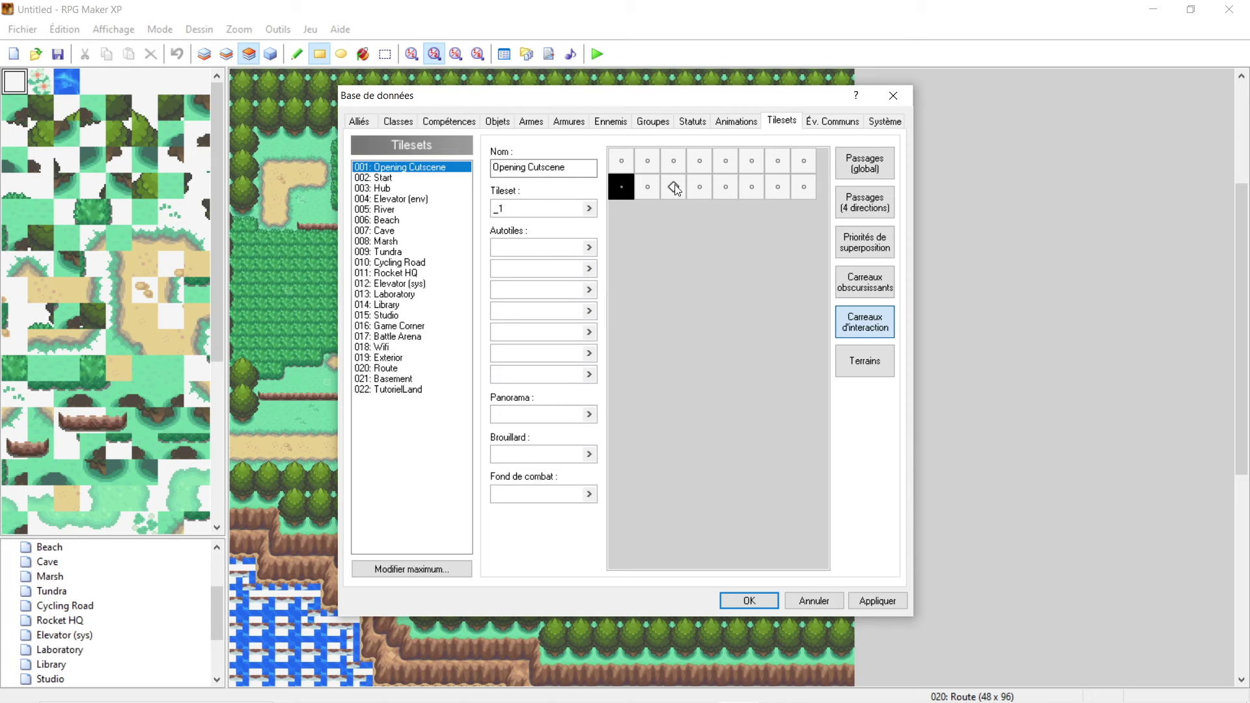
left_click(893, 95)
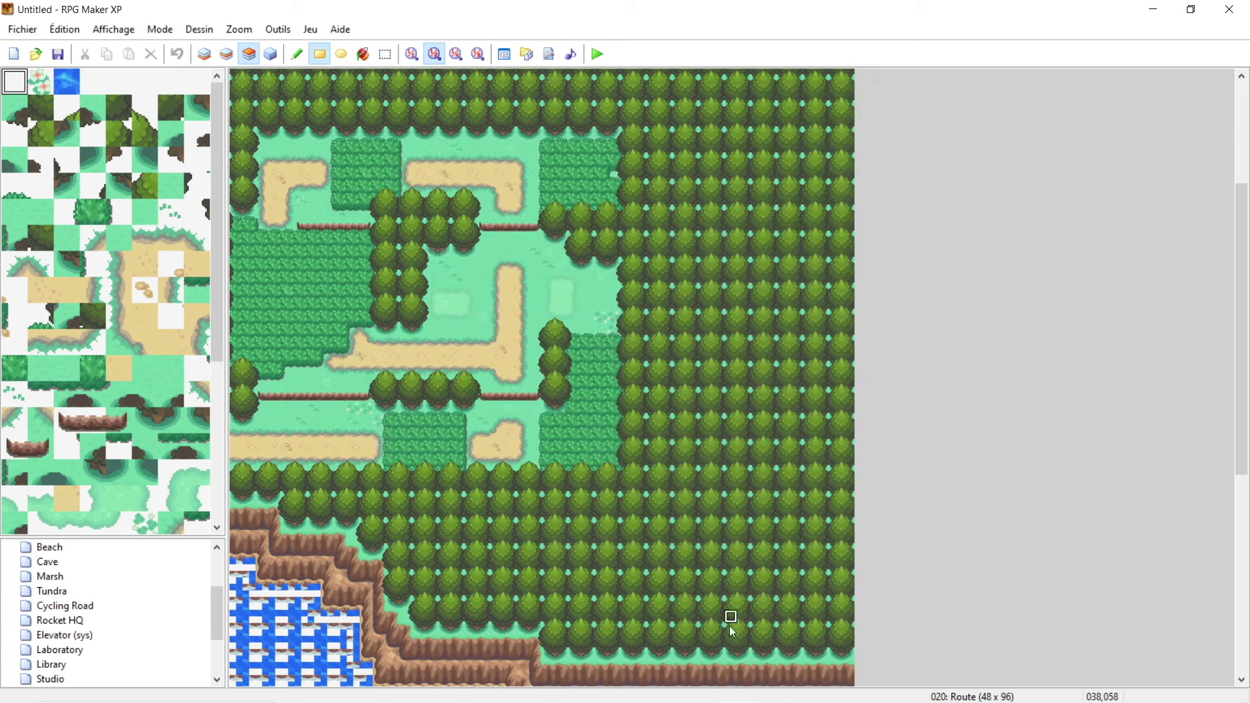
Step: Switch back to Tiled and erase the line of edge passage tiles above the path
left_click(779, 687)
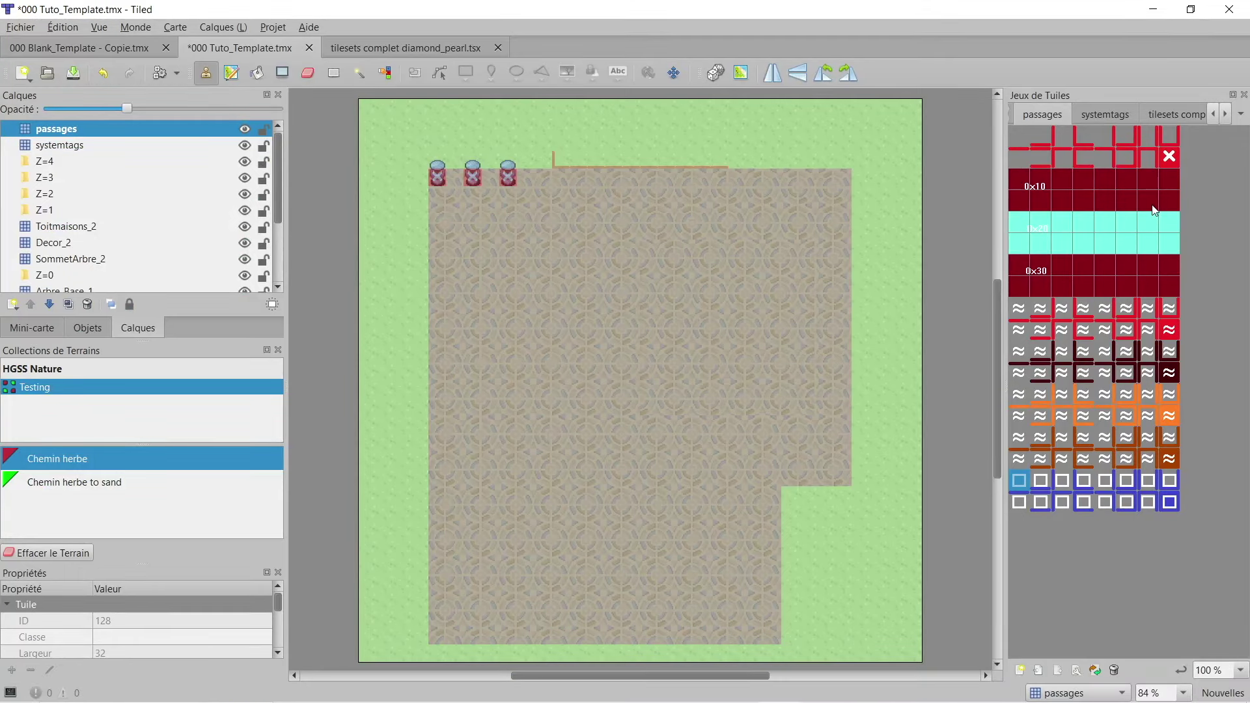
key("e")
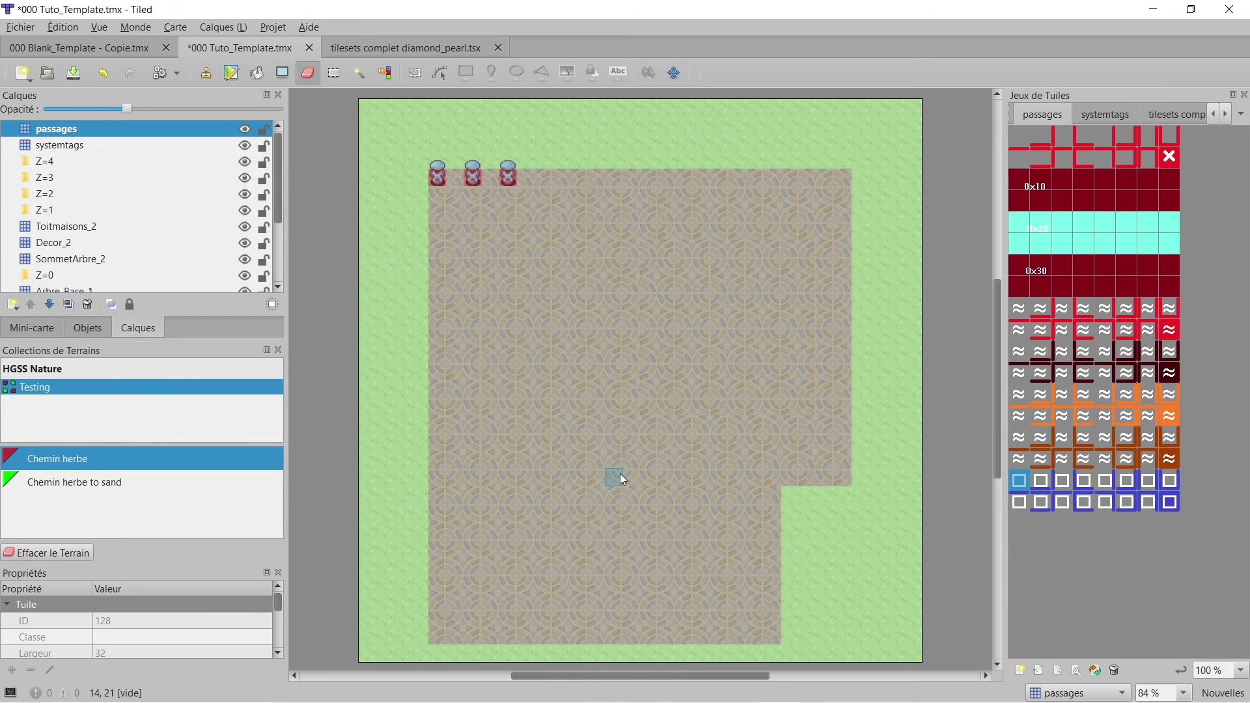
Step: Paint an irregular patch of the first-row blue systemtags tile on the eau_1 layer over the upper middle of the path
left_click(1130, 112)
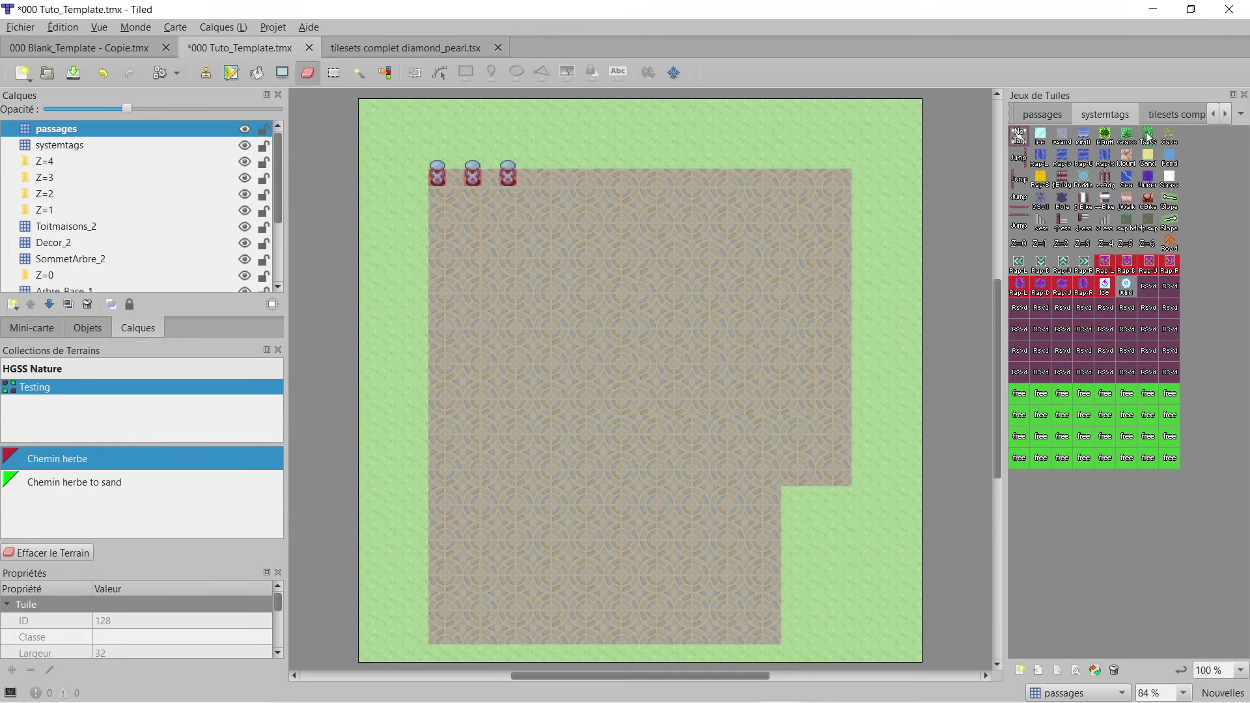
left_click(1105, 138)
left_click(1083, 138)
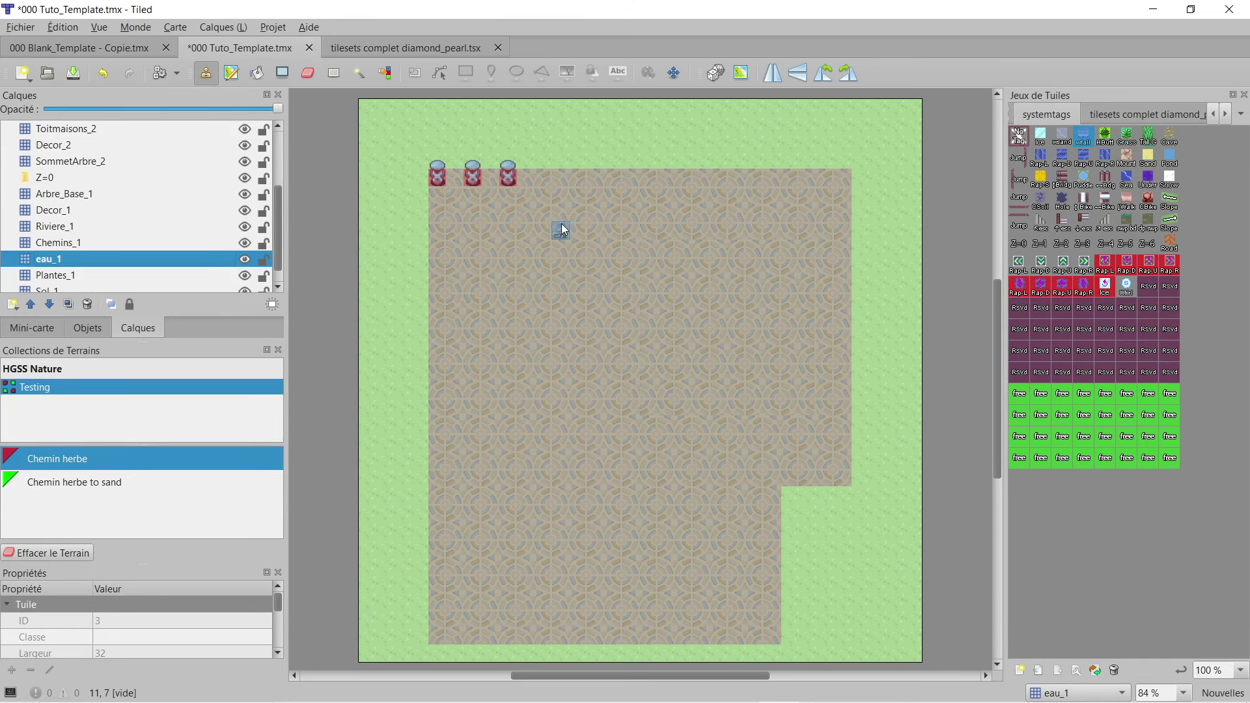
mouse_move(554, 216)
left_mouse_down()
mouse_move(654, 234)
mouse_move(649, 316)
mouse_move(584, 269)
mouse_move(629, 299)
mouse_move(631, 287)
mouse_move(606, 281)
mouse_move(654, 219)
mouse_move(590, 184)
mouse_move(579, 224)
mouse_move(626, 152)
mouse_move(596, 248)
left_mouse_up()
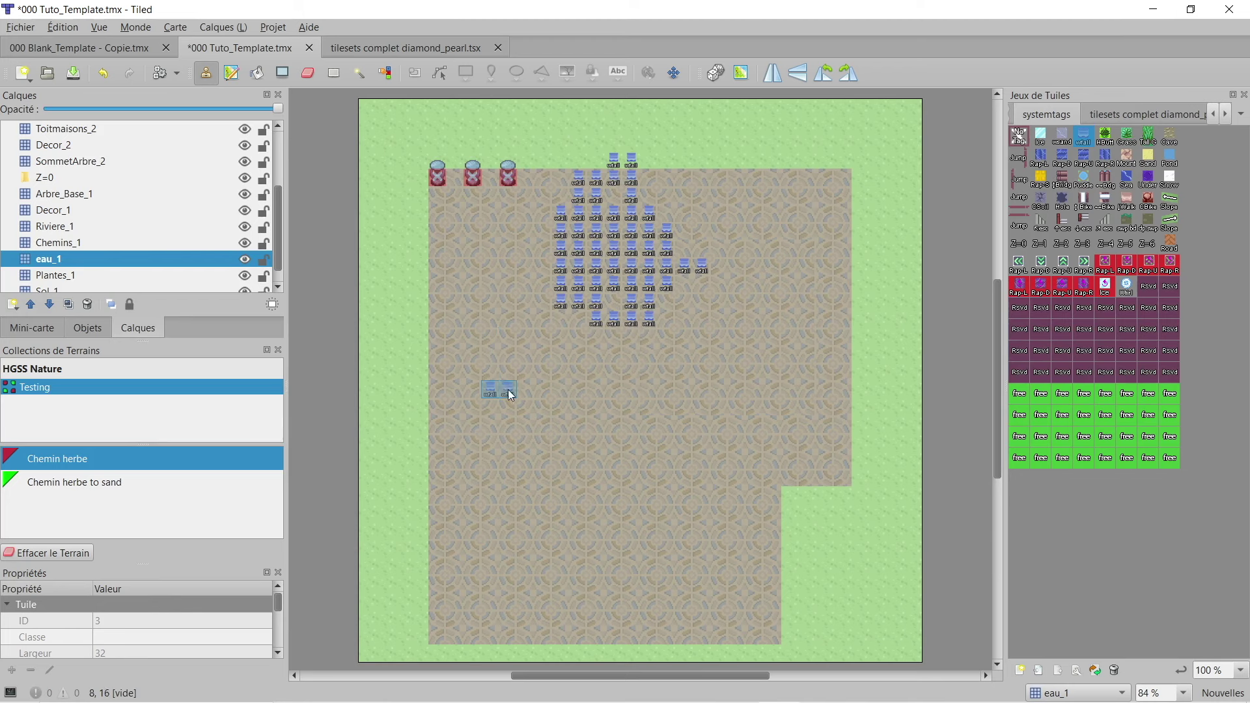
Step: Draw three adjacent straight horizontal rows of the blue systemtags tile on eau_1, reaching the path's right edge
left_click(845, 397, "shift")
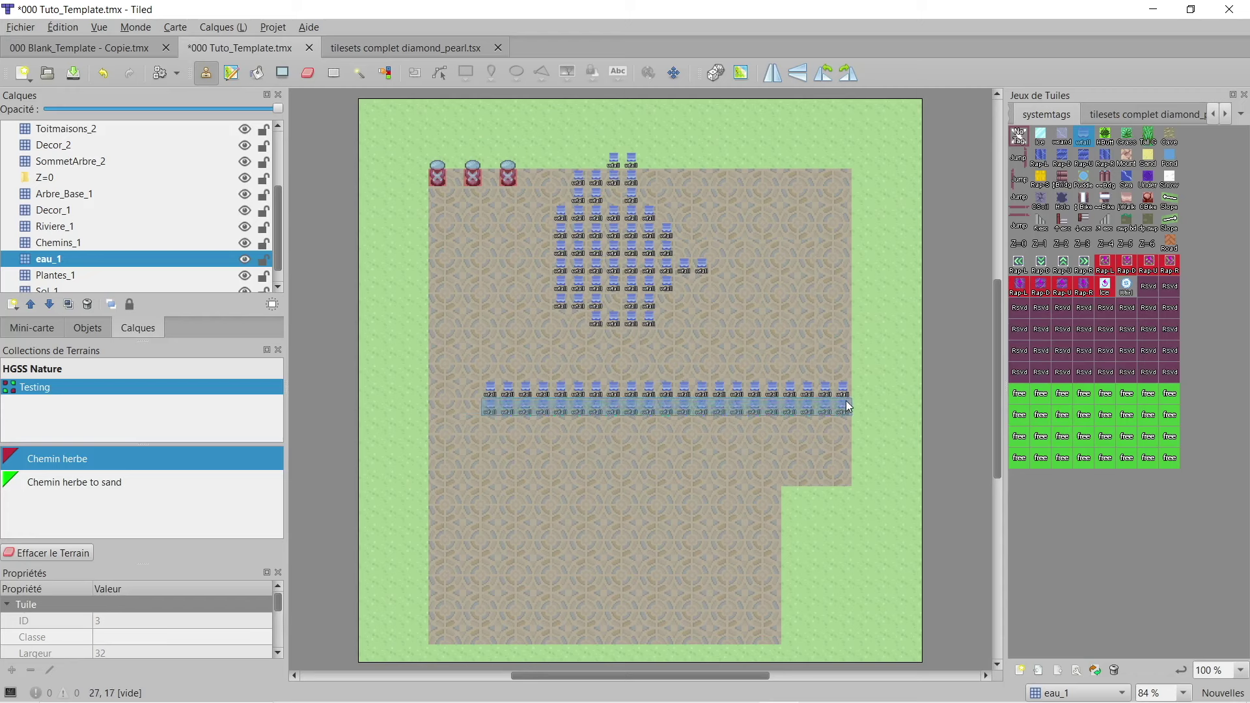
left_click(846, 404, "shift")
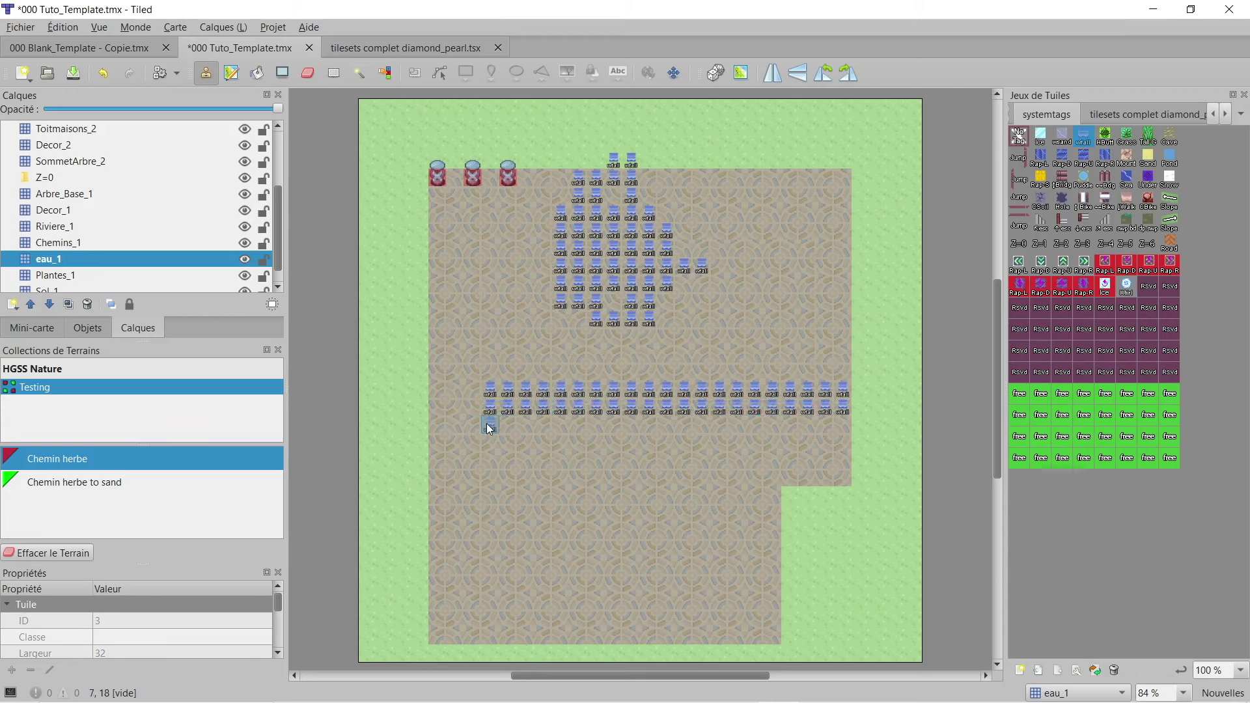
left_click(838, 425, "shift")
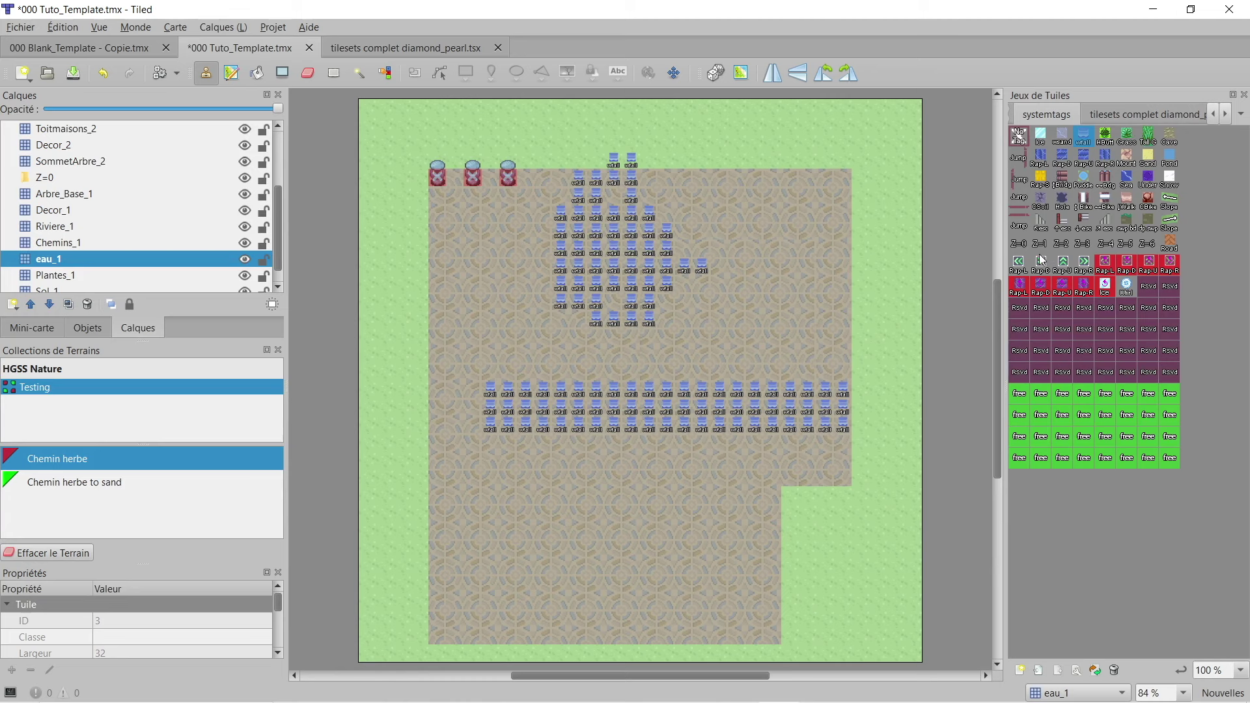
Step: Undo the blue systemtags patch and rows painted on eau_1, along with the layer's renaming
key("ctrl+z")
key("ctrl+z")
key("ctrl+z")
key("ctrl+z")
key("ctrl+z")
key("ctrl+z")
key("ctrl+z")
key("ctrl+z")
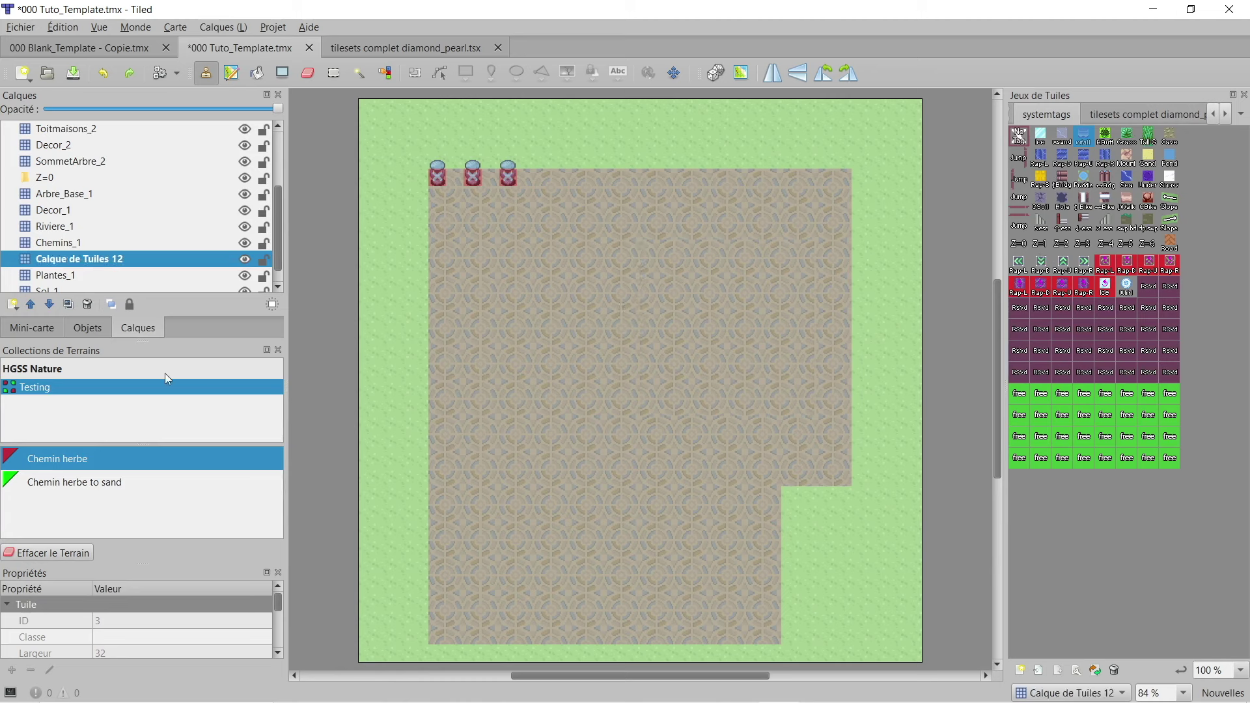
Step: Rename the Calque de Tuiles 12 layer as Ezu_1 and make Plantes_1 the active layer
double_click(91, 261)
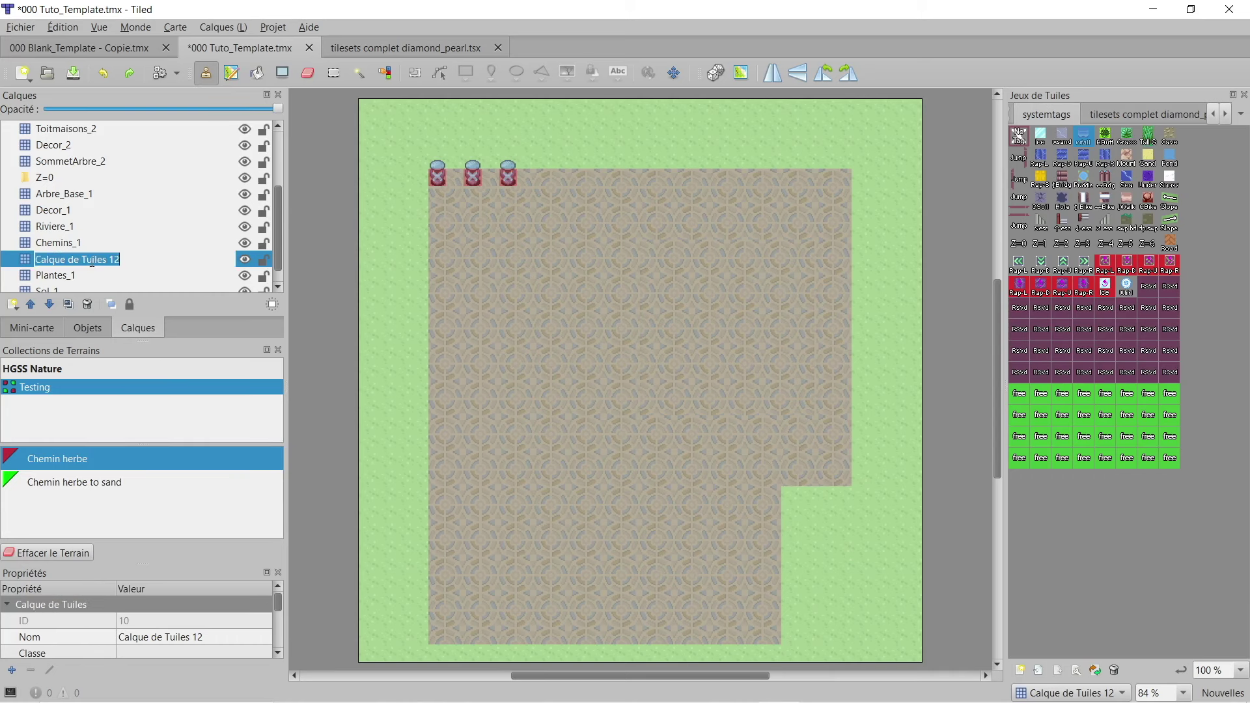
type("Ezu_1")
key("Return")
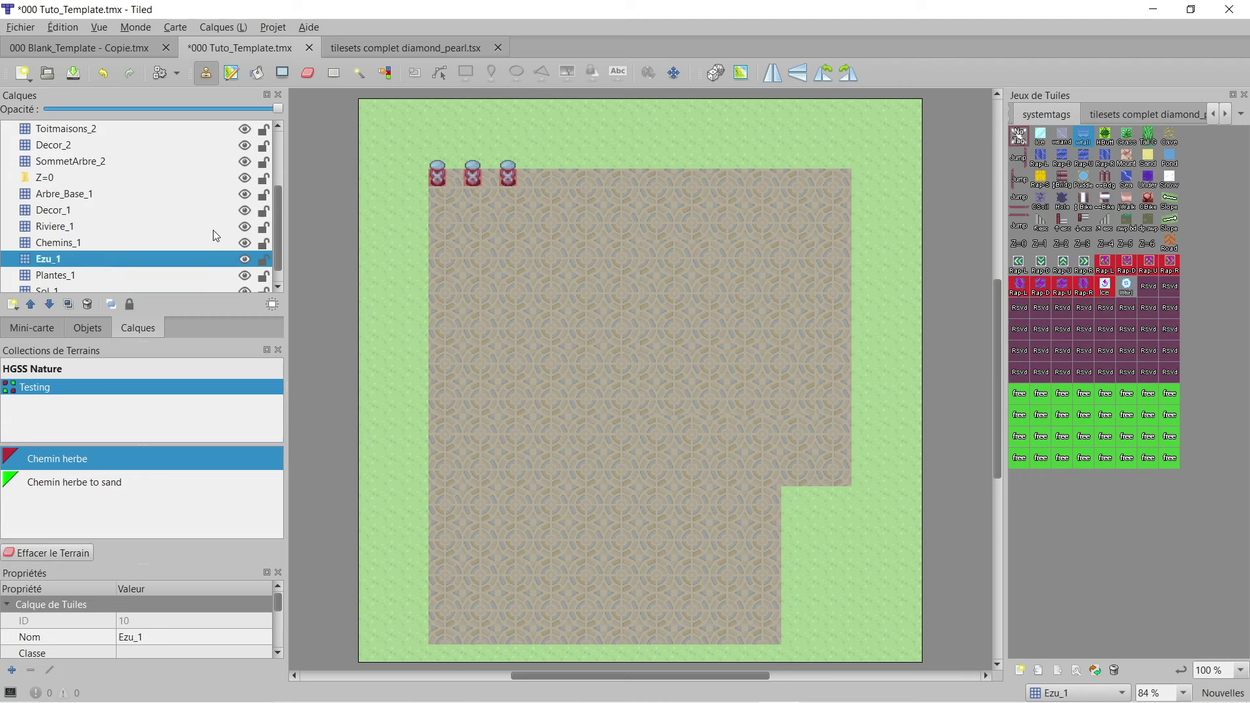
mouse_move(724, 689)
scroll(84, 215, "down", 1)
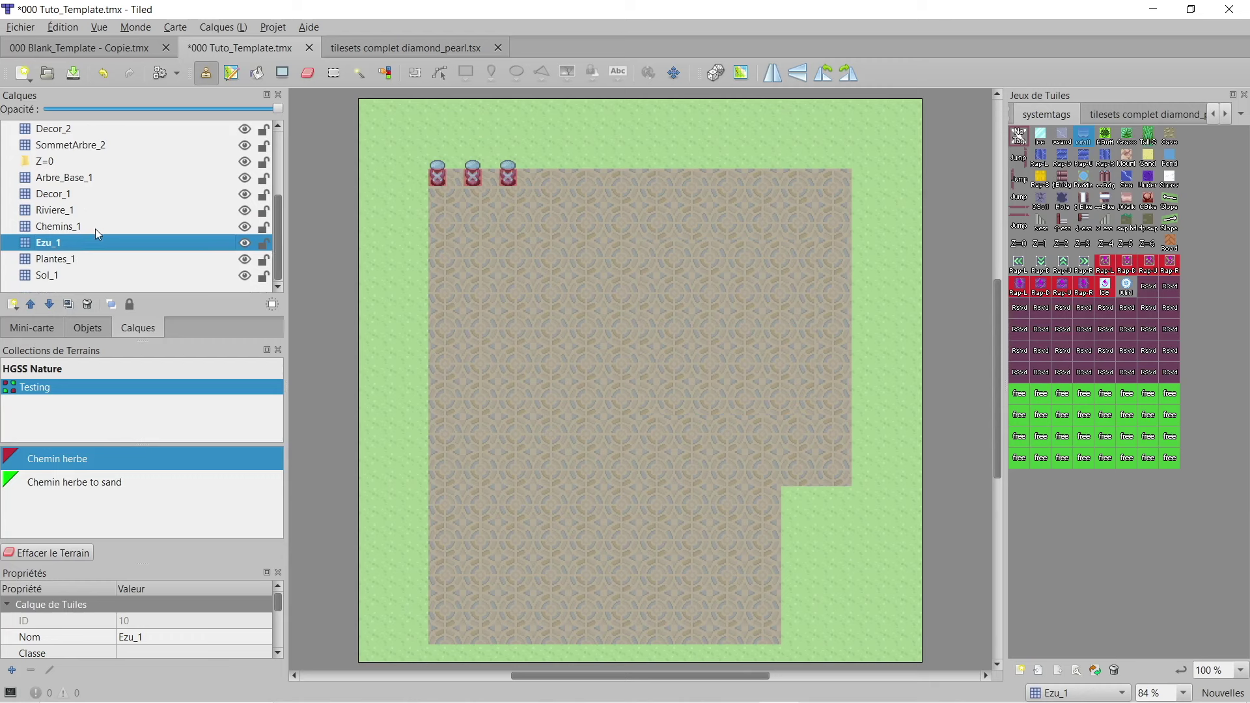
left_click(82, 259)
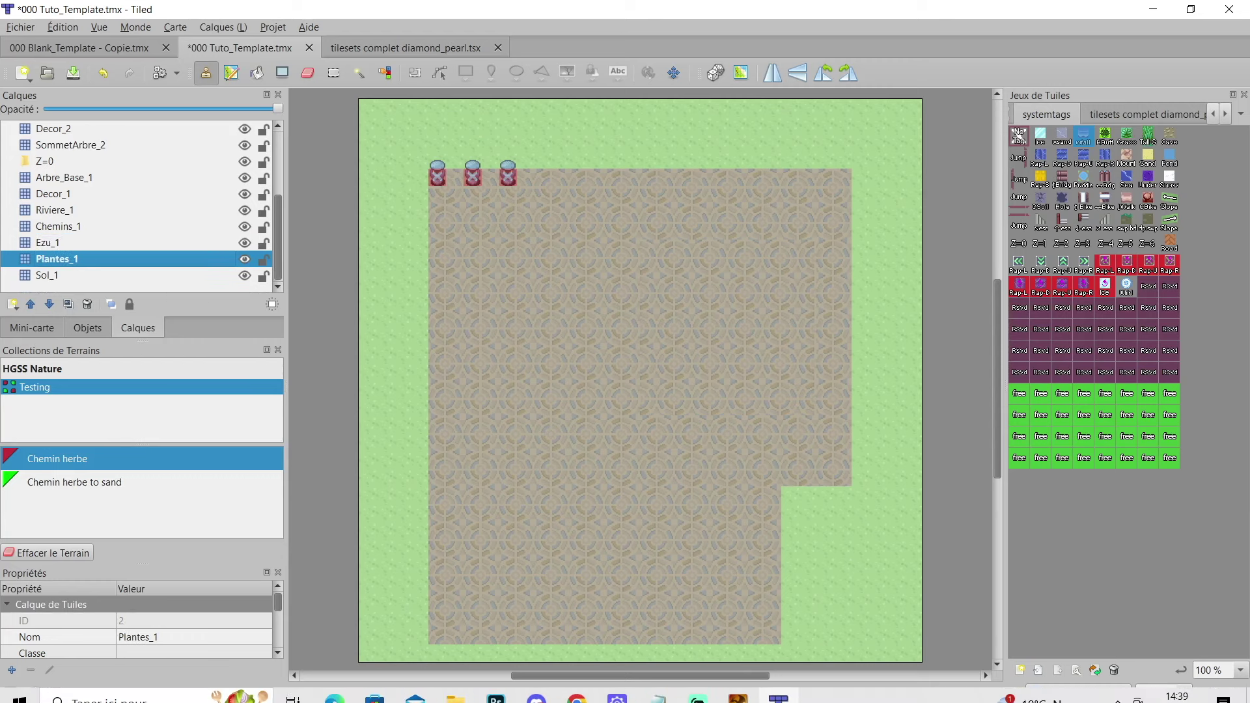
Step: Check the tutorial outline in Notepad, and switch to the project's Tiled folder in File Explorer
left_click(657, 687)
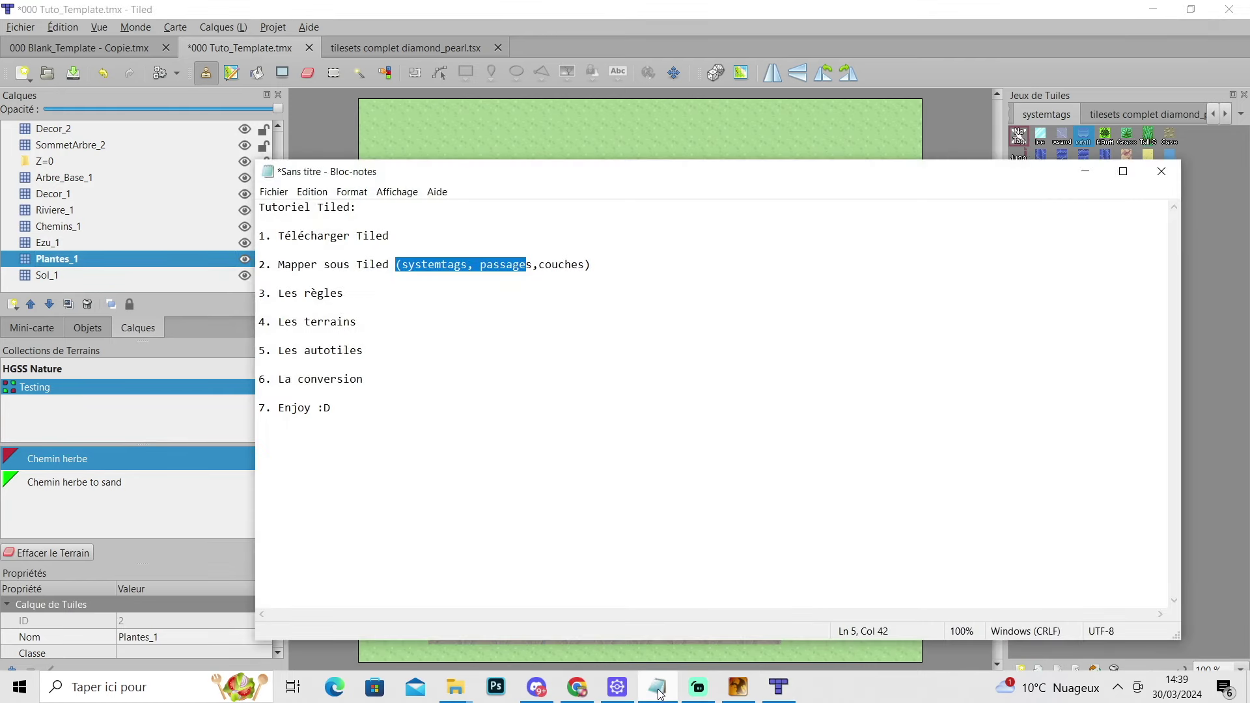
left_click(659, 689)
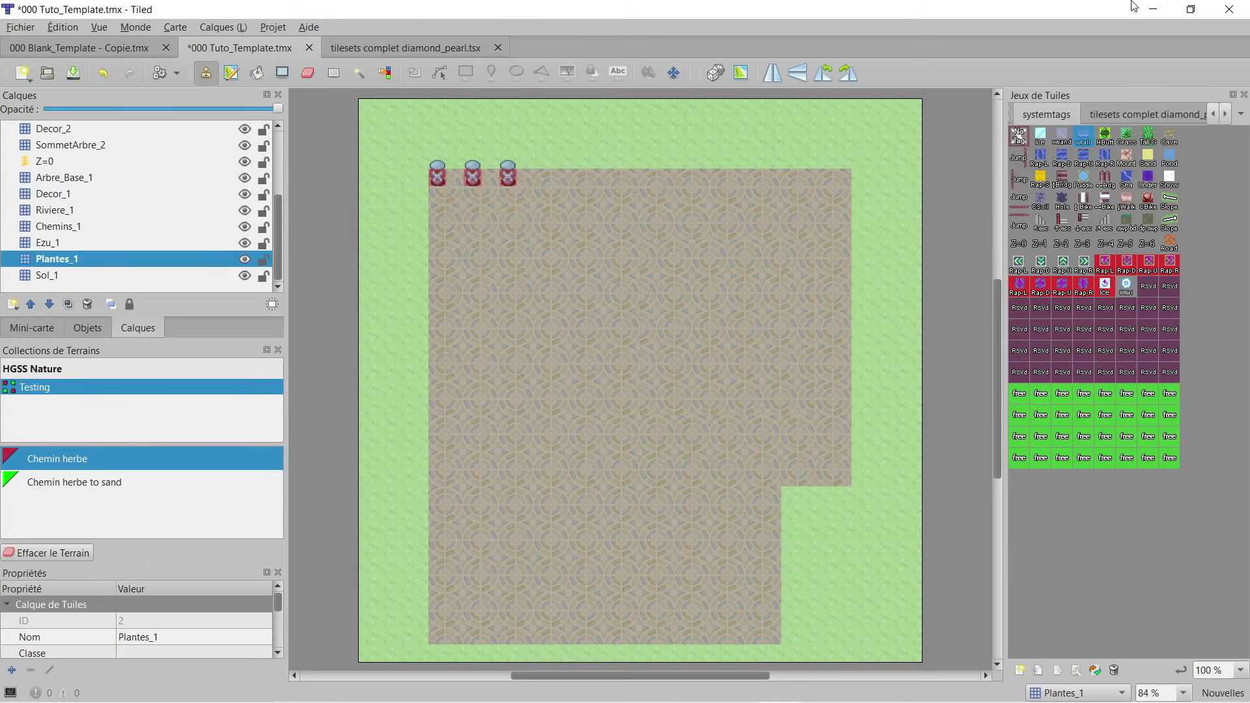
left_click(1151, 7)
key("alt+Tab")
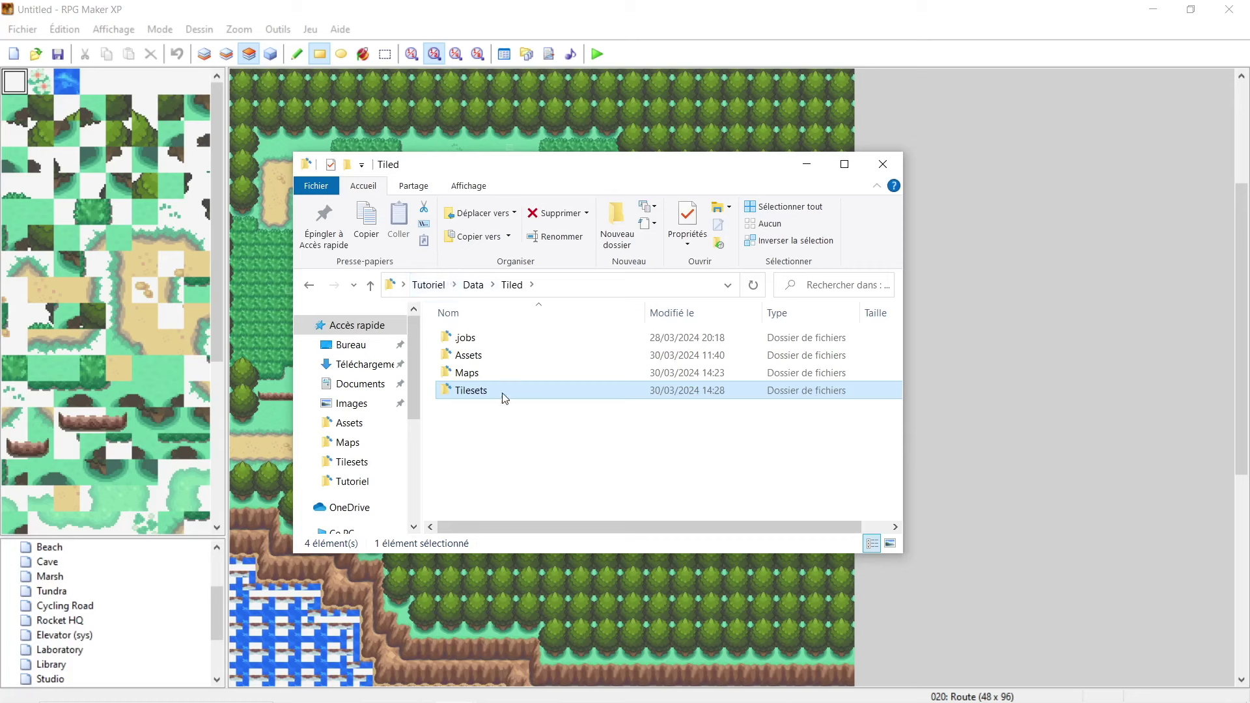
Step: Open the Maps folder and delete the existing rules_TREES.tmx file
double_click(506, 371)
scroll(544, 438, "down", 6)
scroll(546, 441, "down", 1)
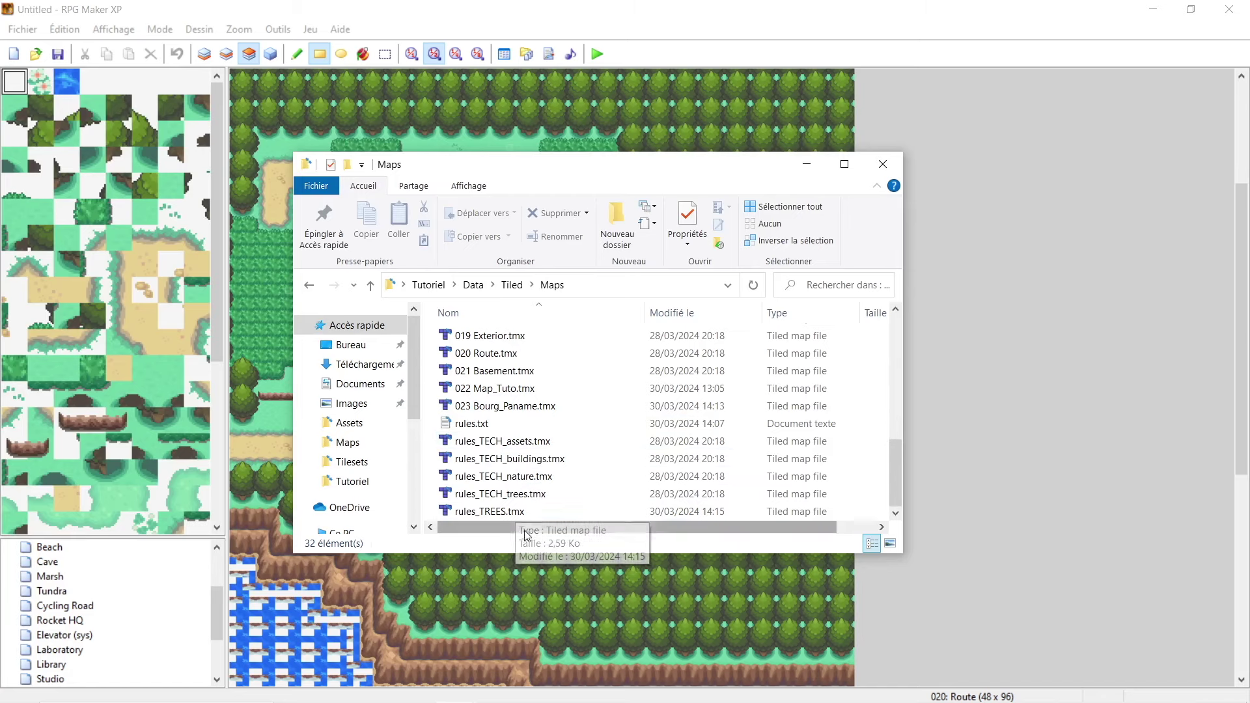
left_click(501, 513)
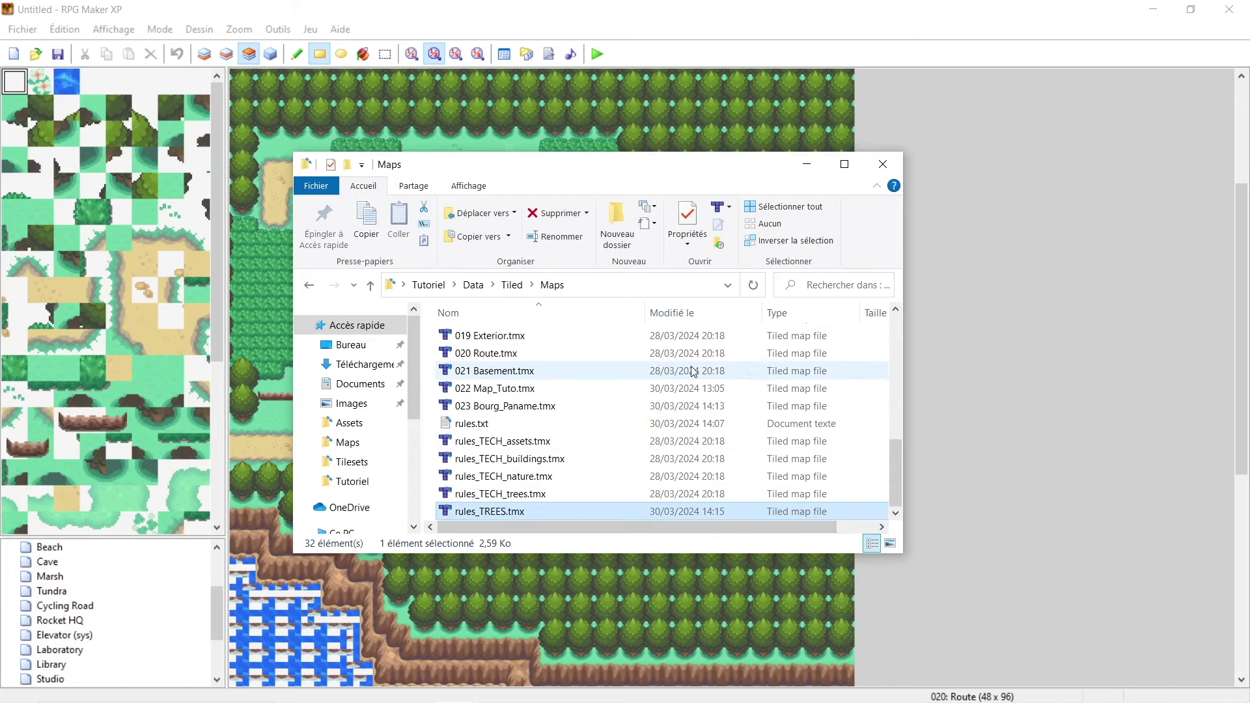
key("Delete")
key("Return")
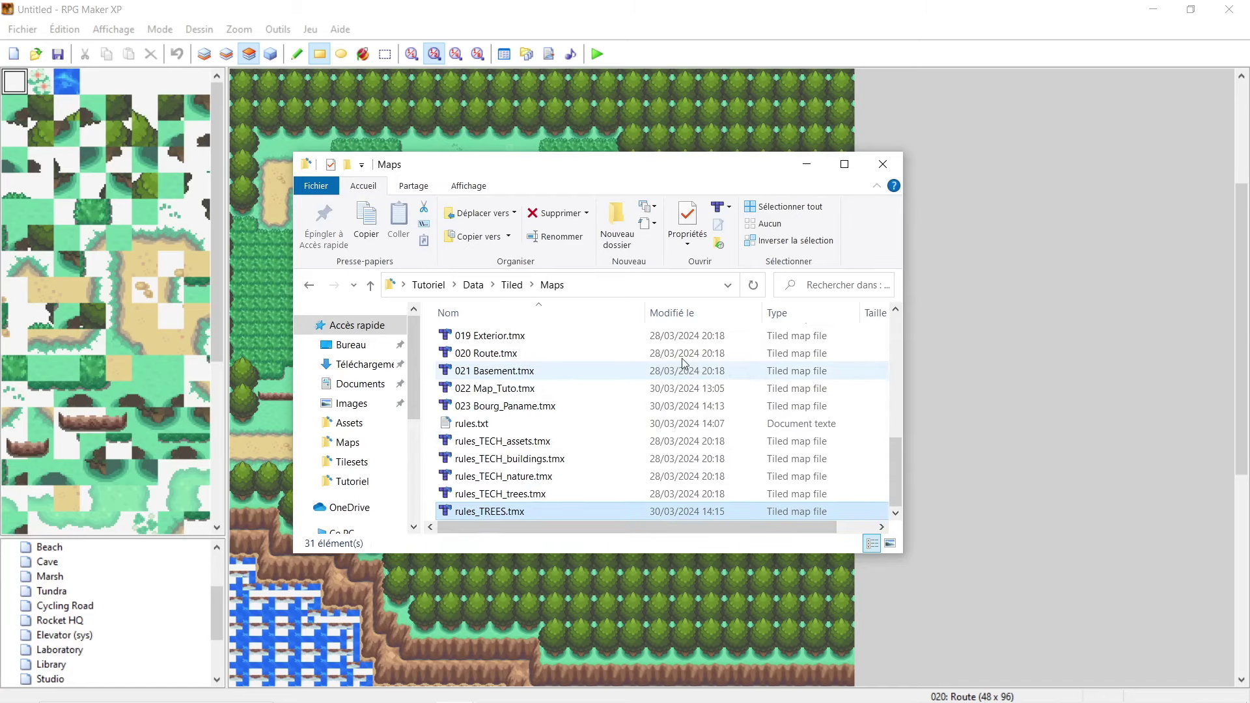
Step: Duplicate rules_TECH_trees.tmx in the Maps folder and name the copy rules_TREES.tmx
left_click(498, 513)
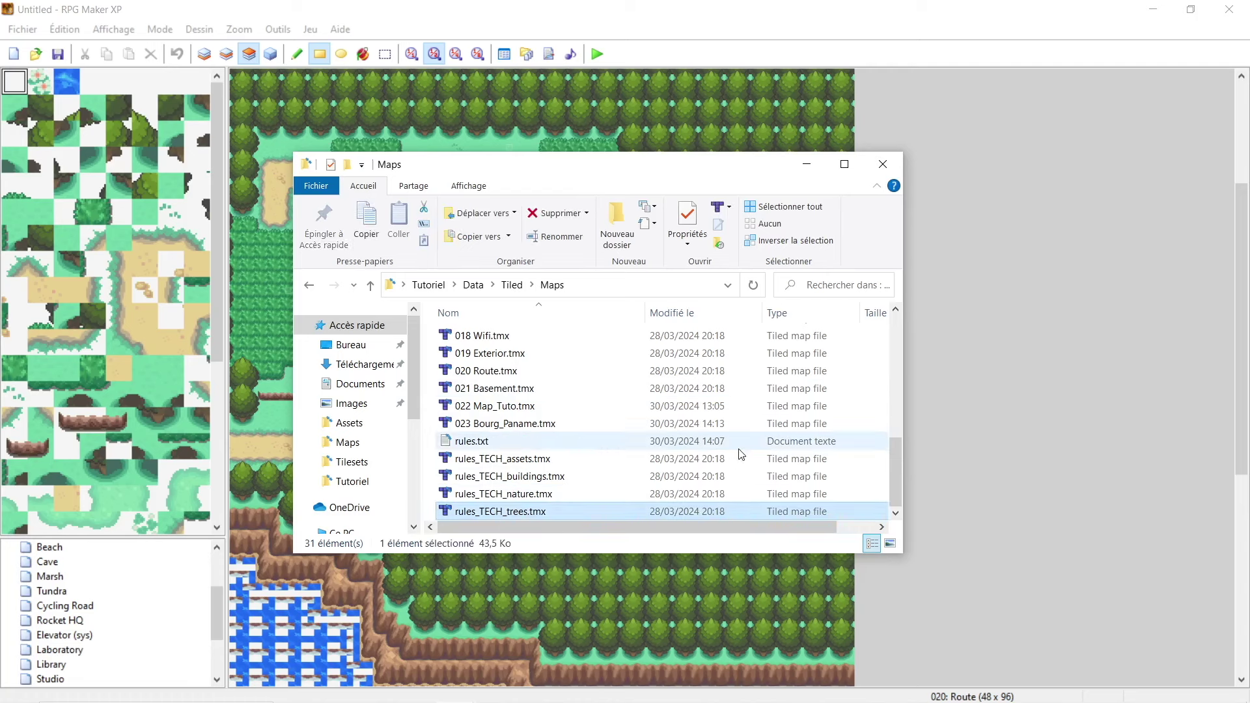
key("ctrl+c")
key("ctrl+v")
key("F2")
type("TREE")
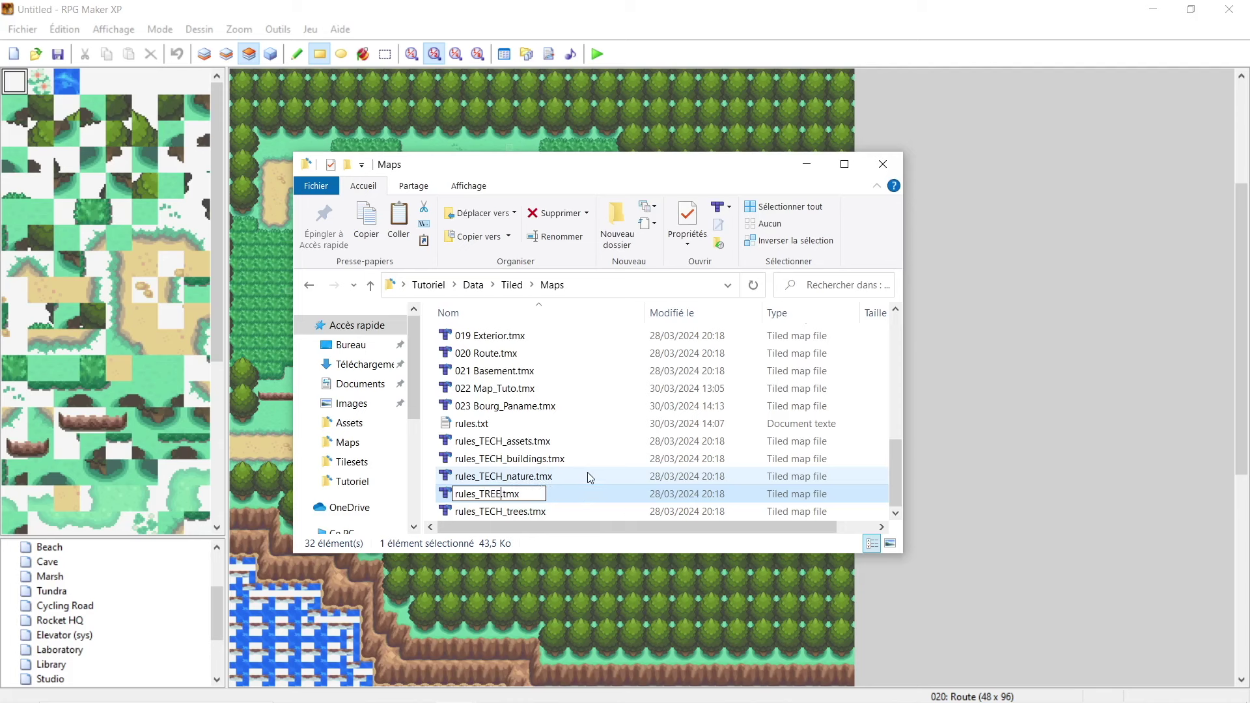
type("S")
left_click(564, 410)
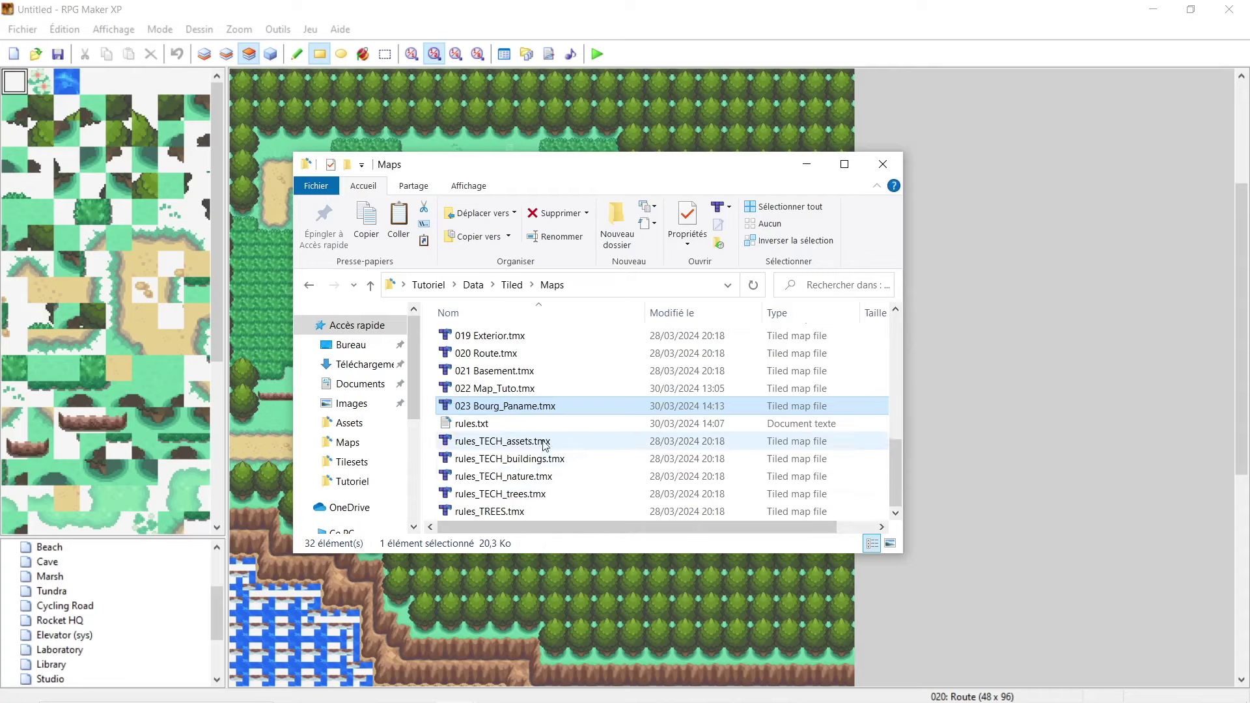
Step: Open rules_TREES.tmx in Tiled and delete every layer below output_passages, from Tree_lft_top_5 down to regions_input
left_click(502, 513)
double_click(502, 513)
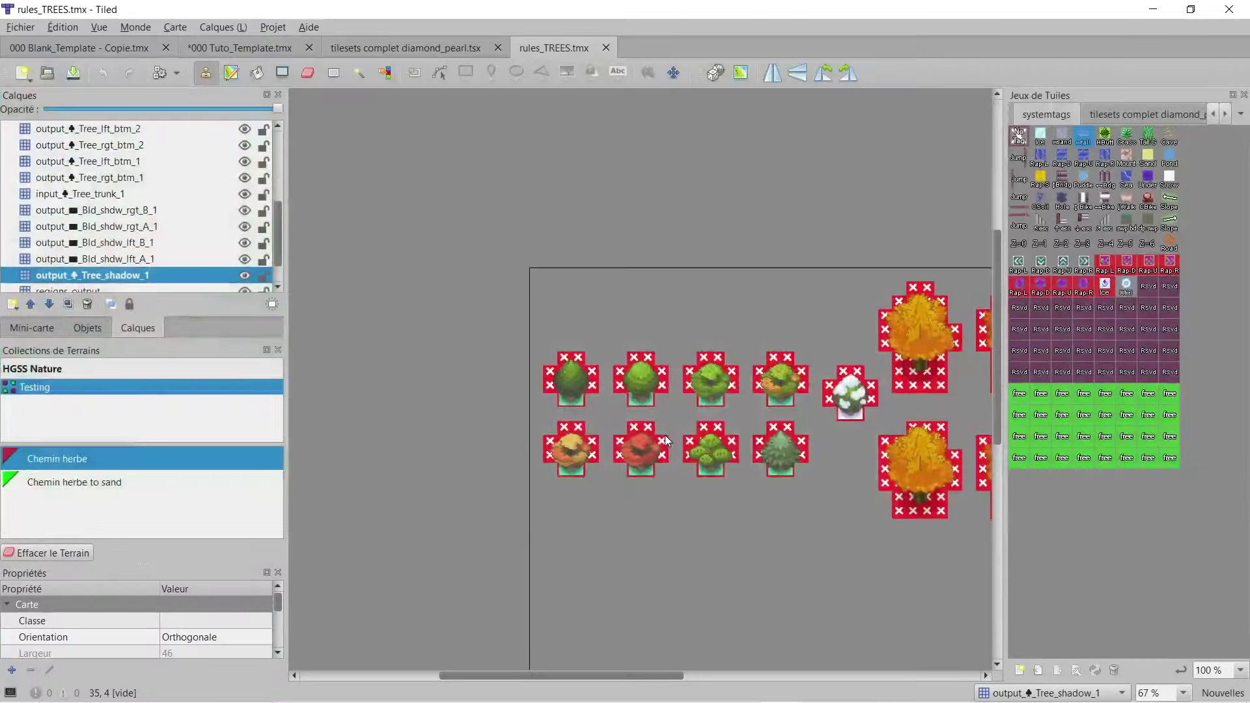
scroll(162, 191, "up", 3)
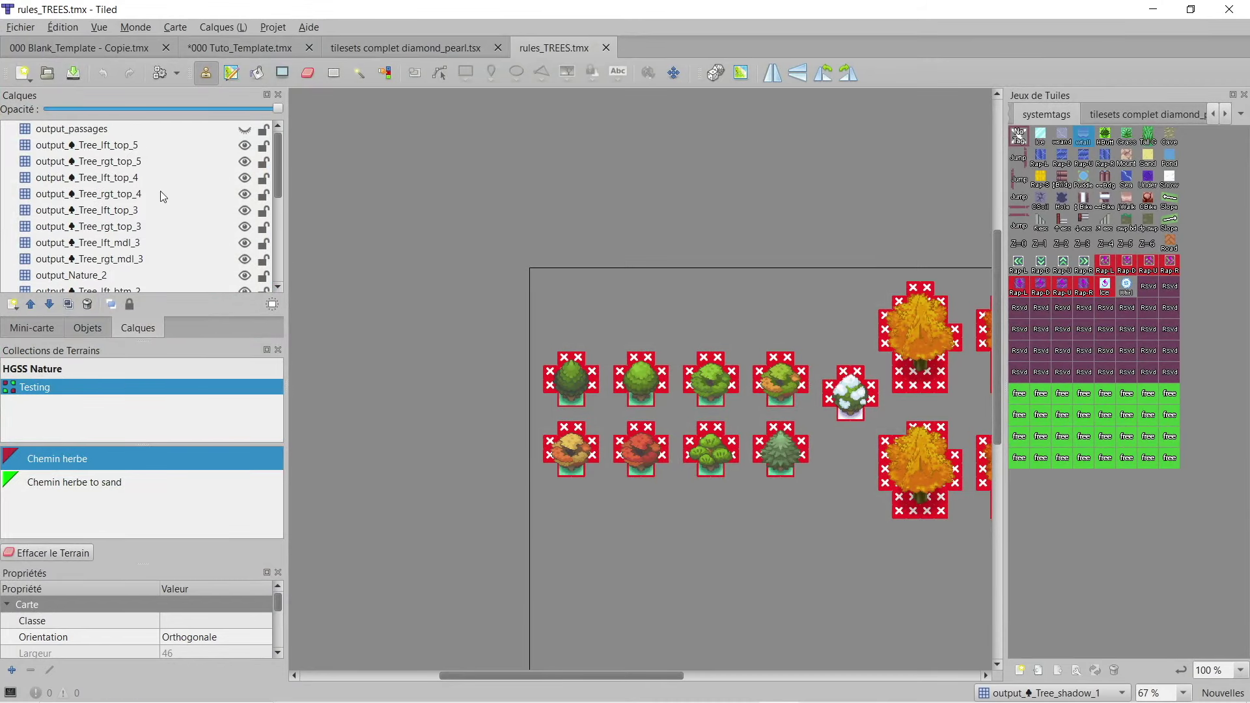
left_click(97, 145)
scroll(156, 246, "down", 5)
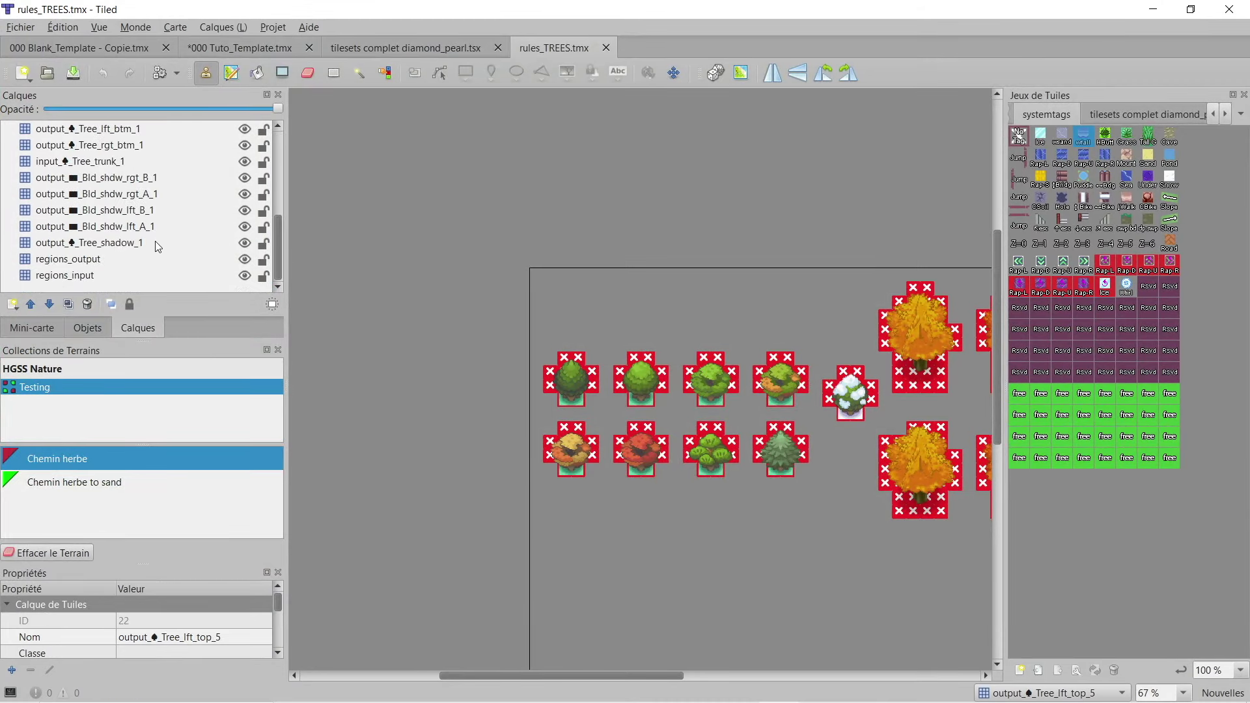
left_click(96, 276, "shift")
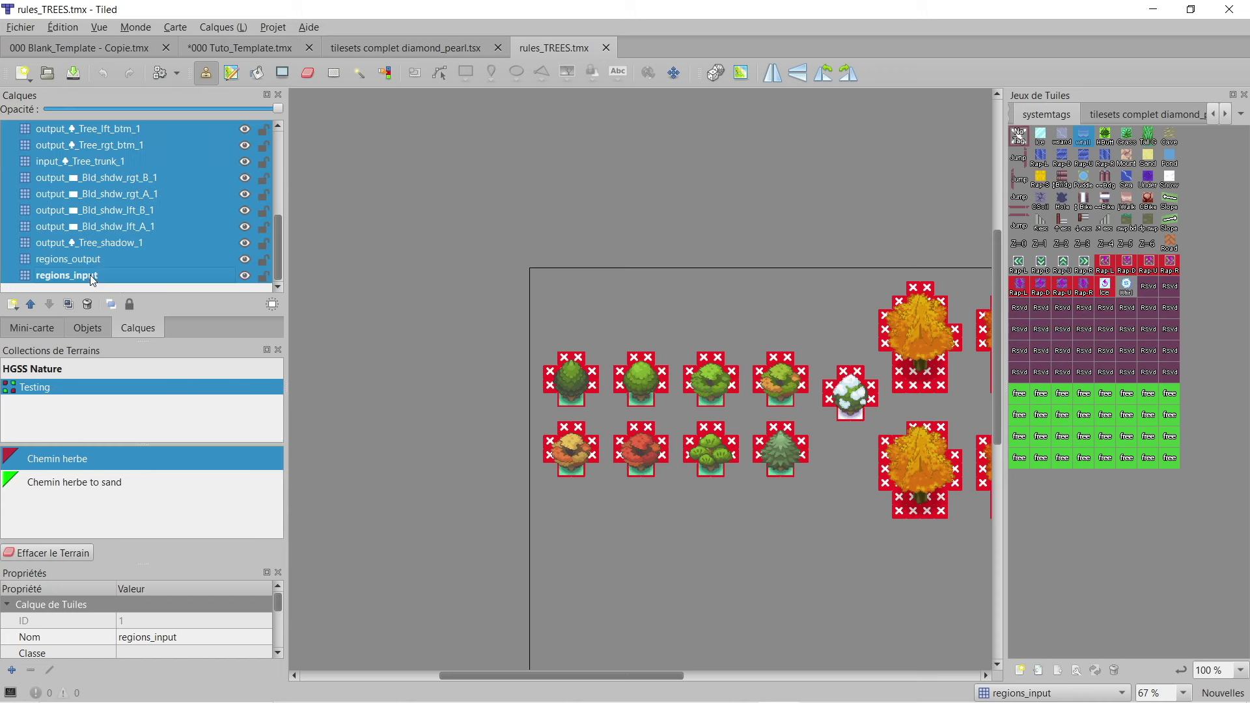
left_click_drag(79, 278, 304, 256)
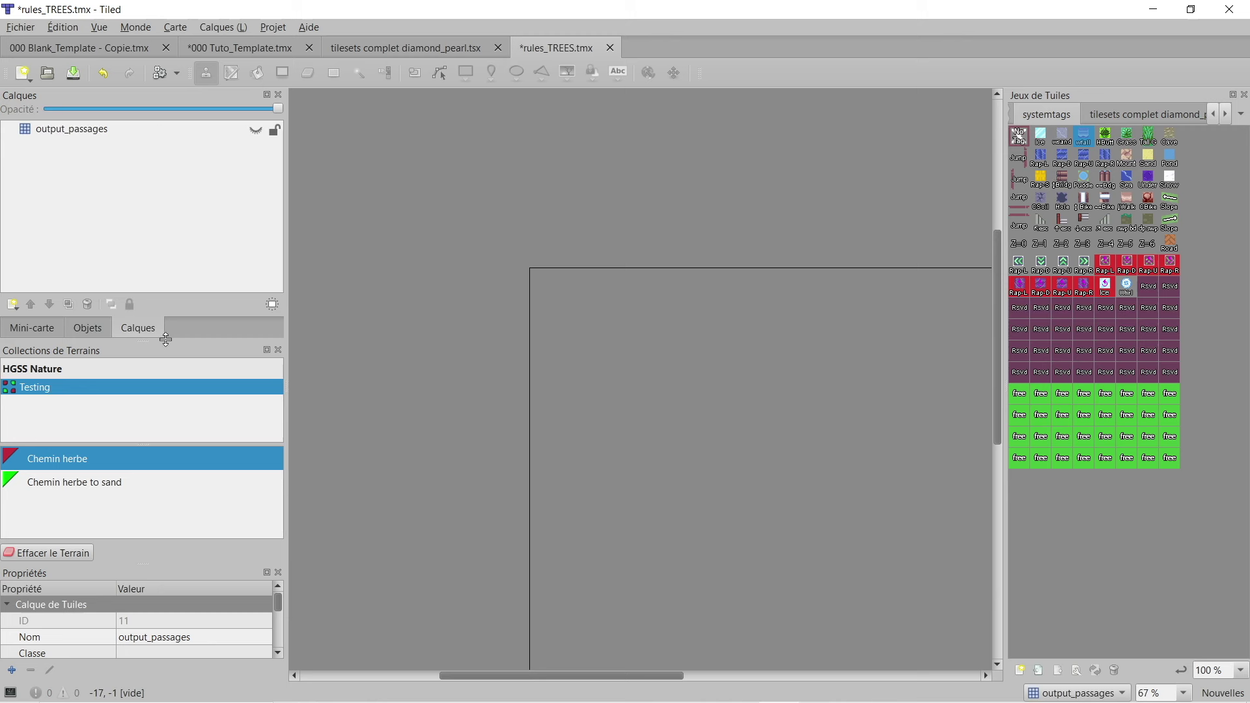
Step: Make the output_passages layer visible and erase all its red passage tiles using a rectangular selection
right_click(115, 193)
left_click(103, 122)
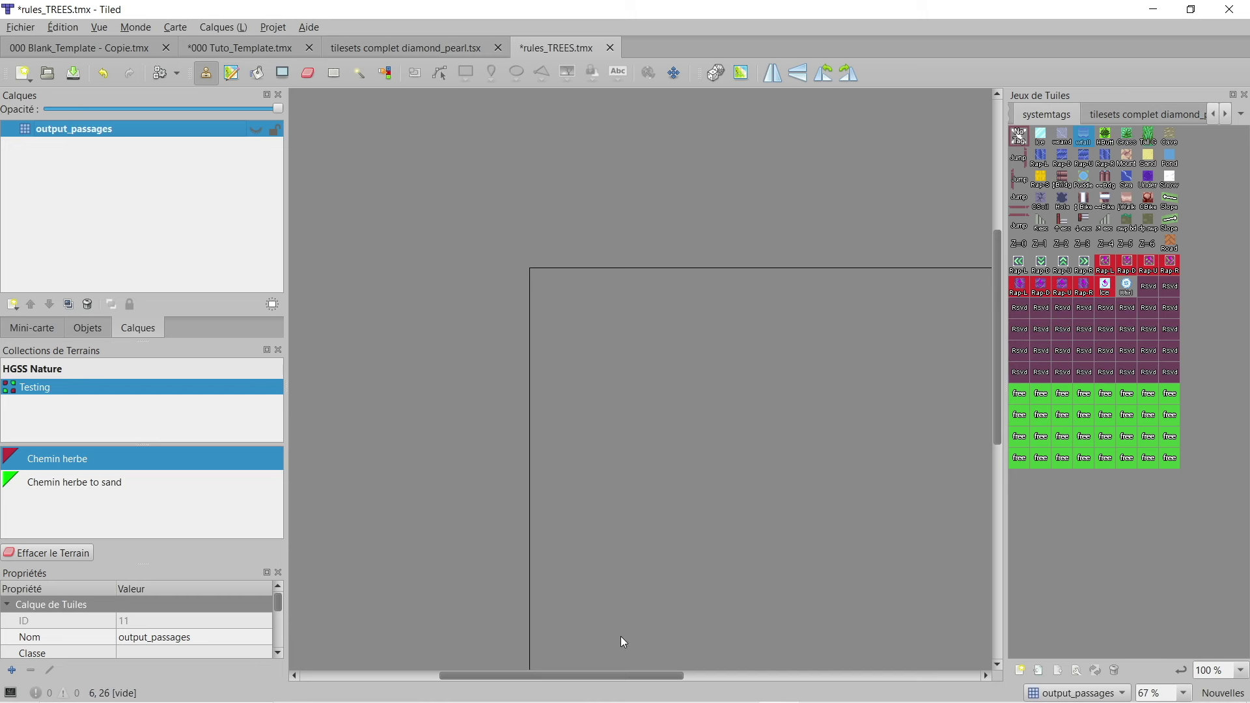
left_click_drag(636, 677, 708, 677)
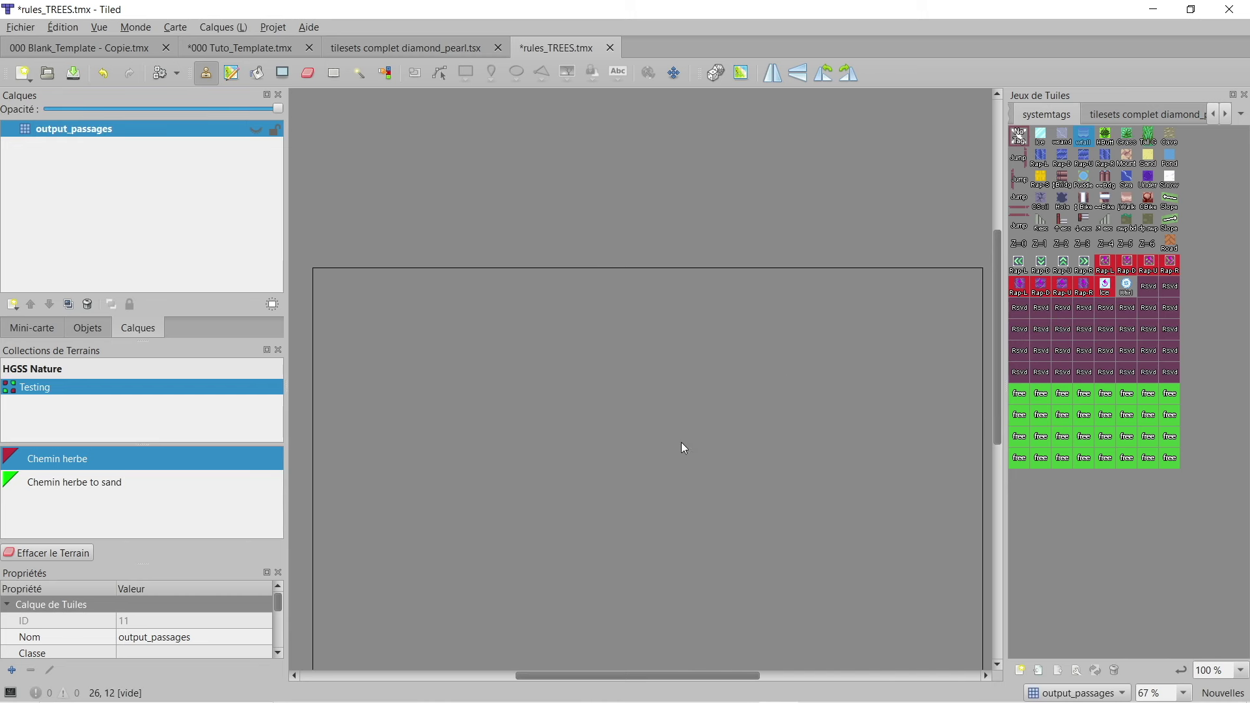
scroll(681, 442, "down", 5)
scroll(551, 352, "up", 2)
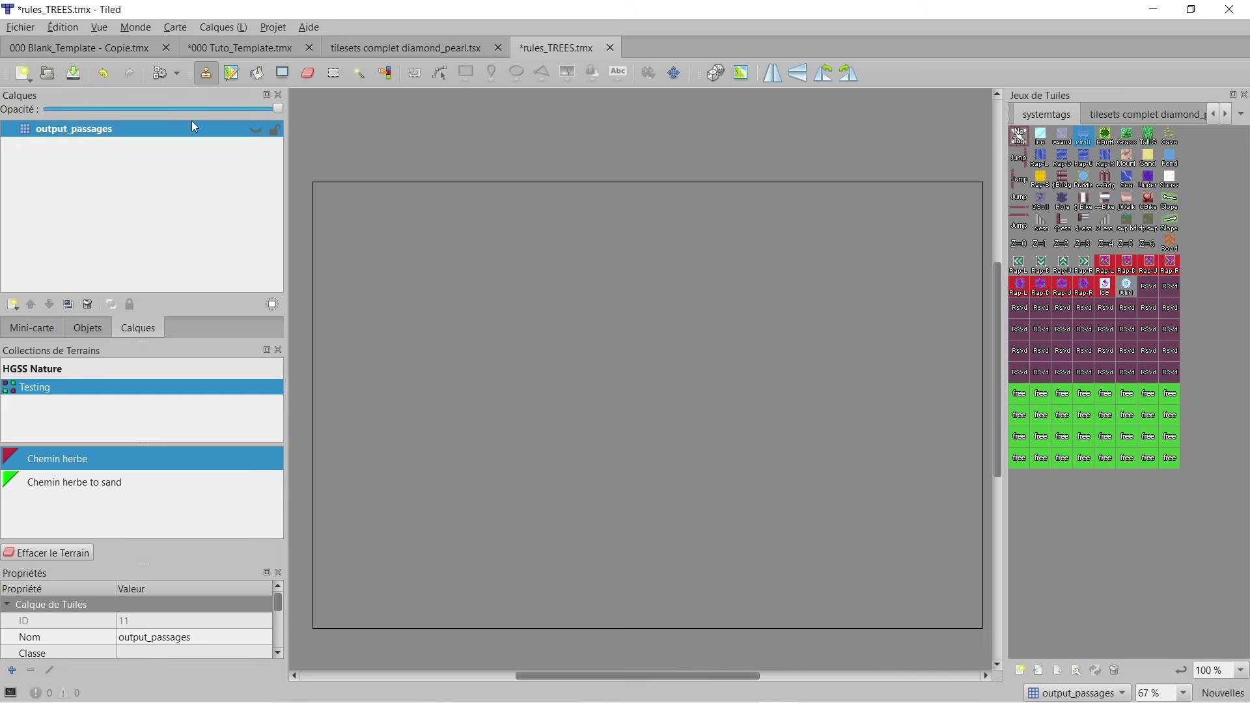
left_click(257, 130)
left_click(258, 130)
left_click(257, 130)
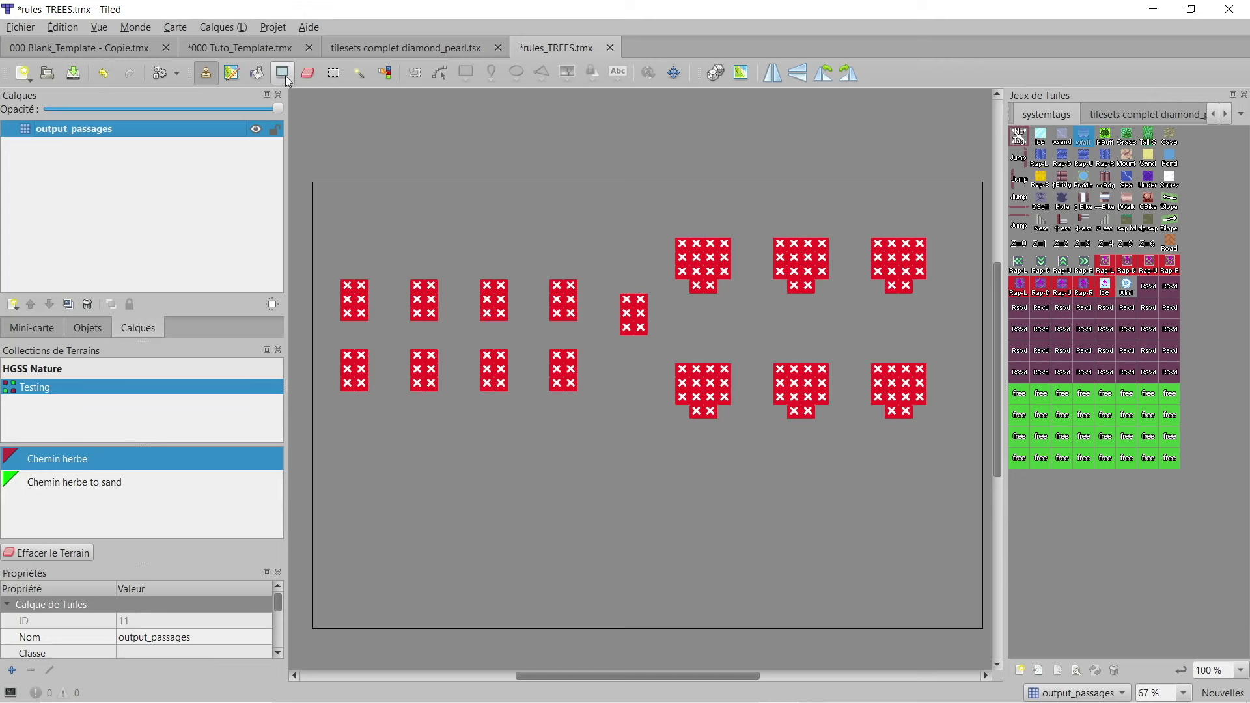
left_click(334, 73)
left_click_drag(326, 196, 971, 499)
key("Delete")
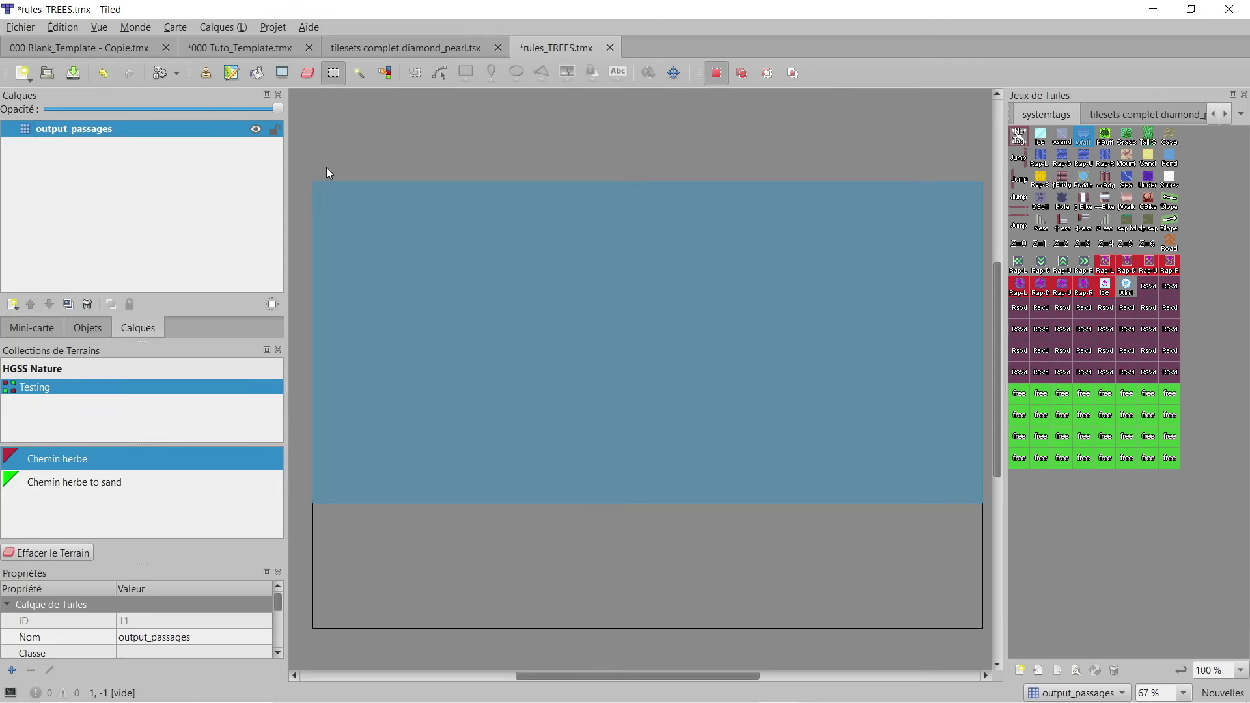
Step: Add two new tile layers with default names and move output_passages above them
right_click(172, 211)
mouse_move(264, 224)
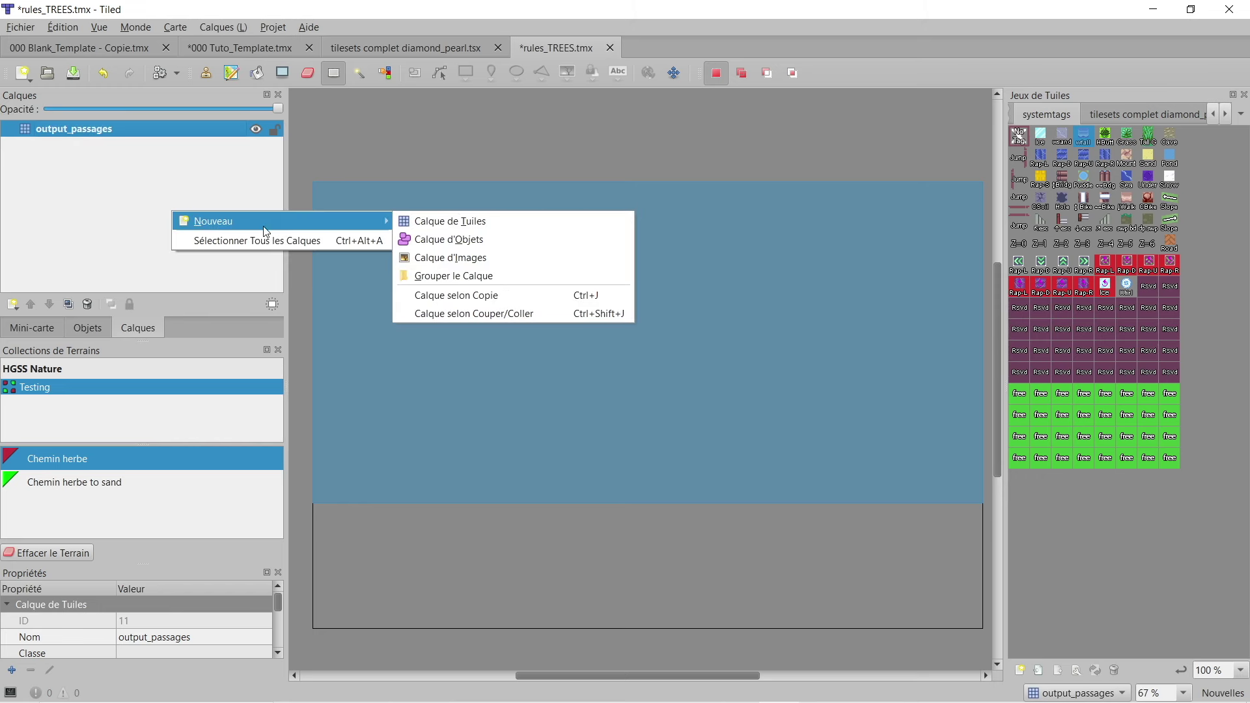
left_click(459, 222)
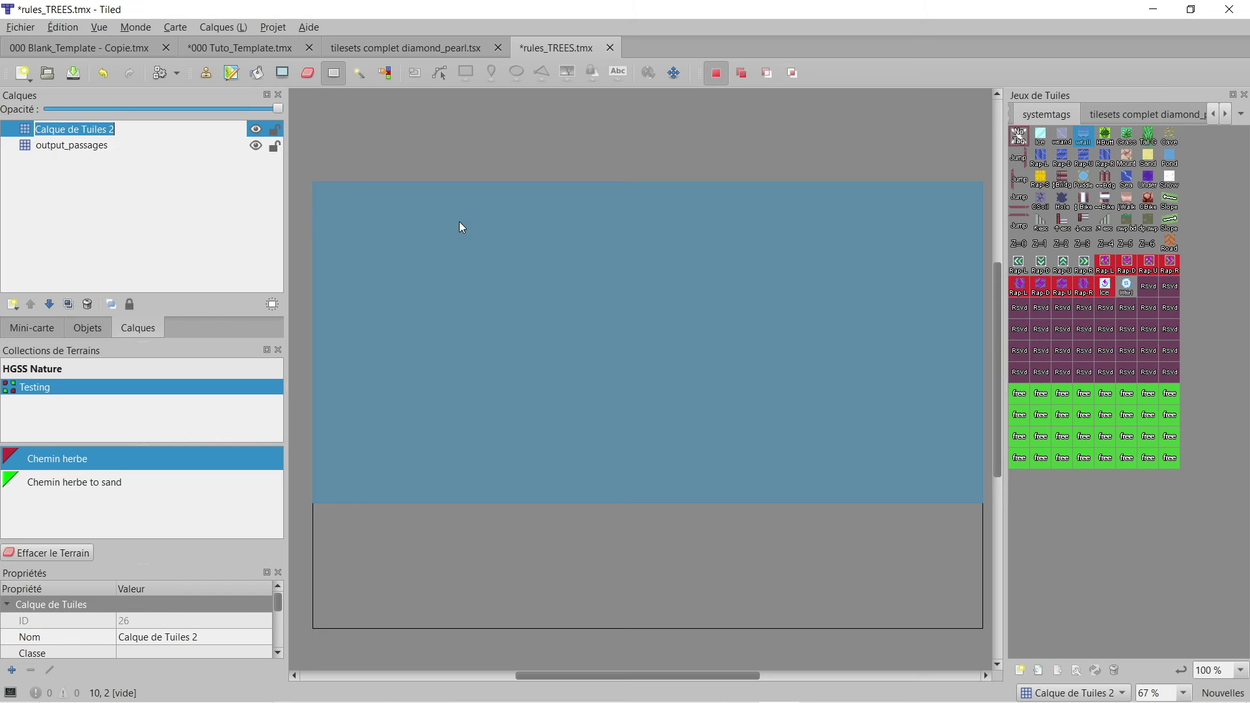
key("Return")
right_click(163, 180)
mouse_move(195, 190)
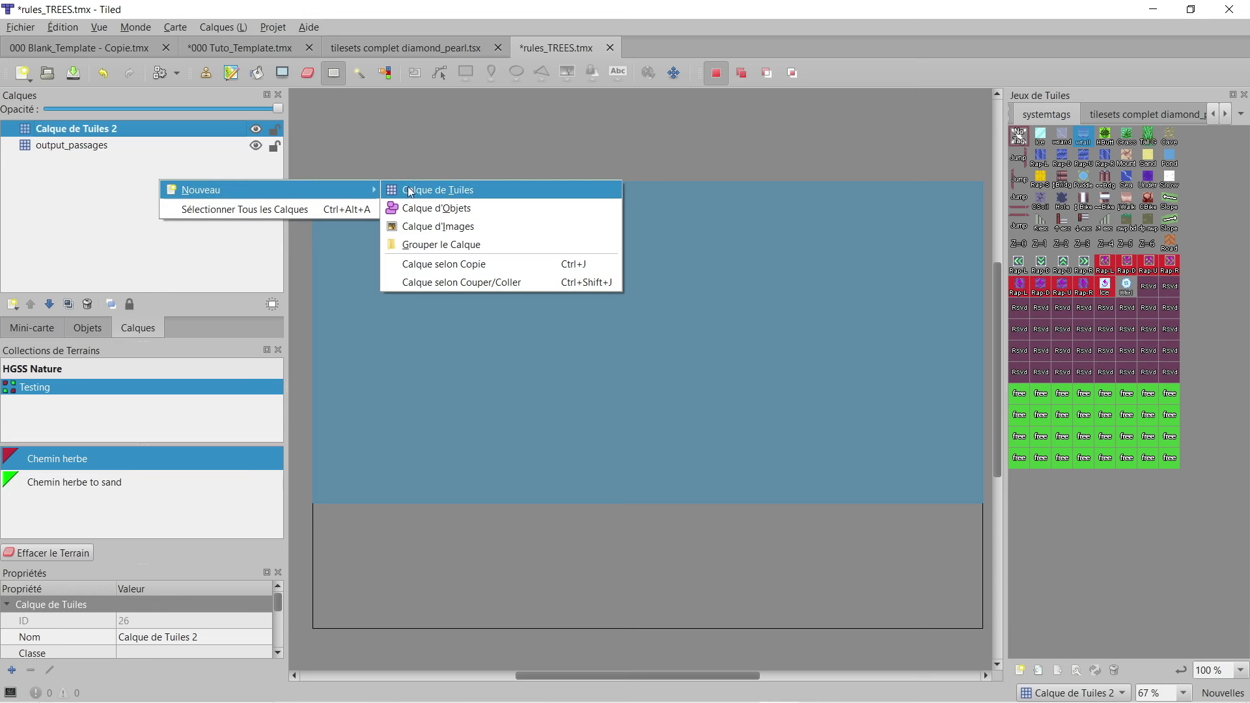
left_click(420, 190)
key("Return")
left_click_drag(91, 161, 110, 128)
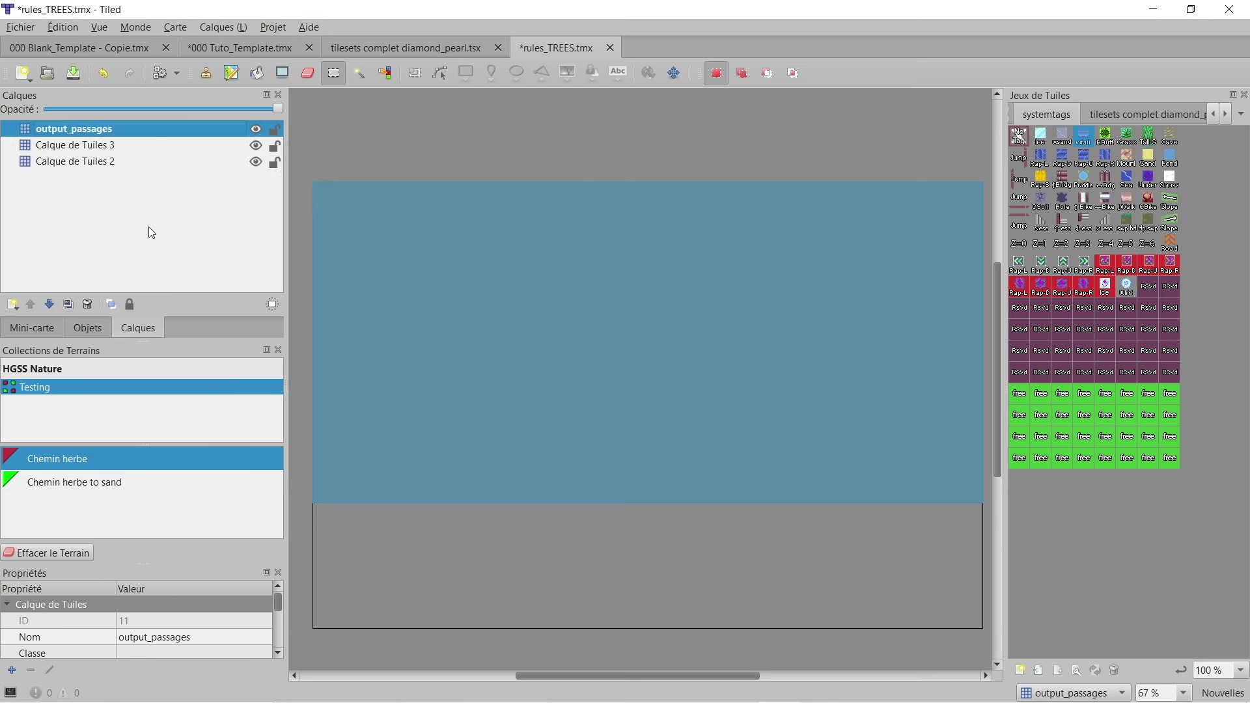
Step: Select both new tile layers beneath output_passages together
left_click(116, 151)
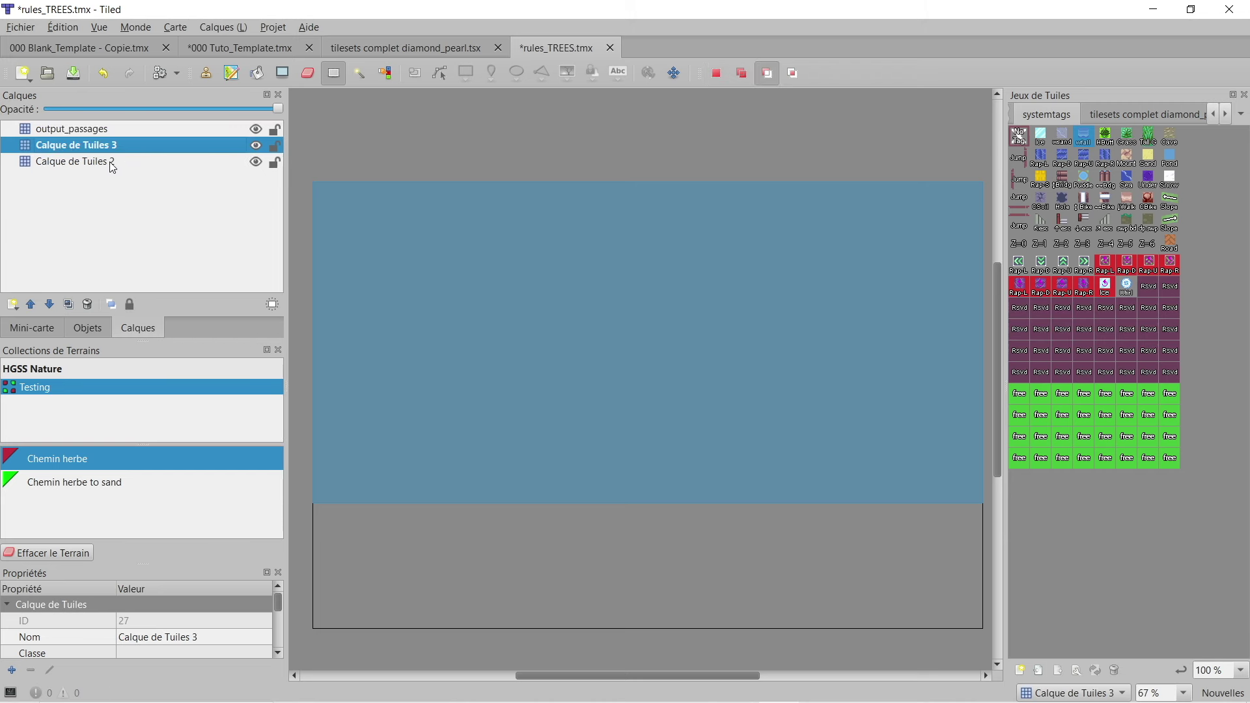
left_click(111, 162, "shift")
mouse_move(118, 145)
left_mouse_down()
mouse_move(139, 192)
mouse_move(124, 153)
left_mouse_up()
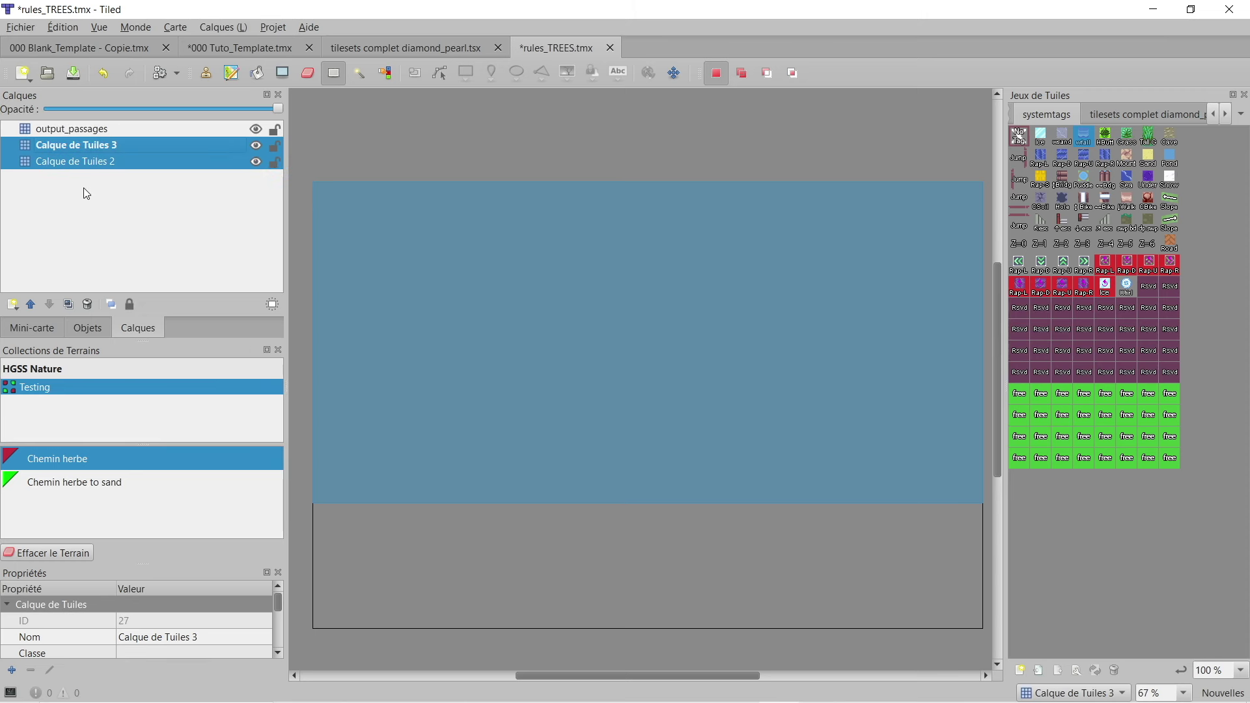
left_click(88, 130)
key("shift")
left_click(94, 164, "shift")
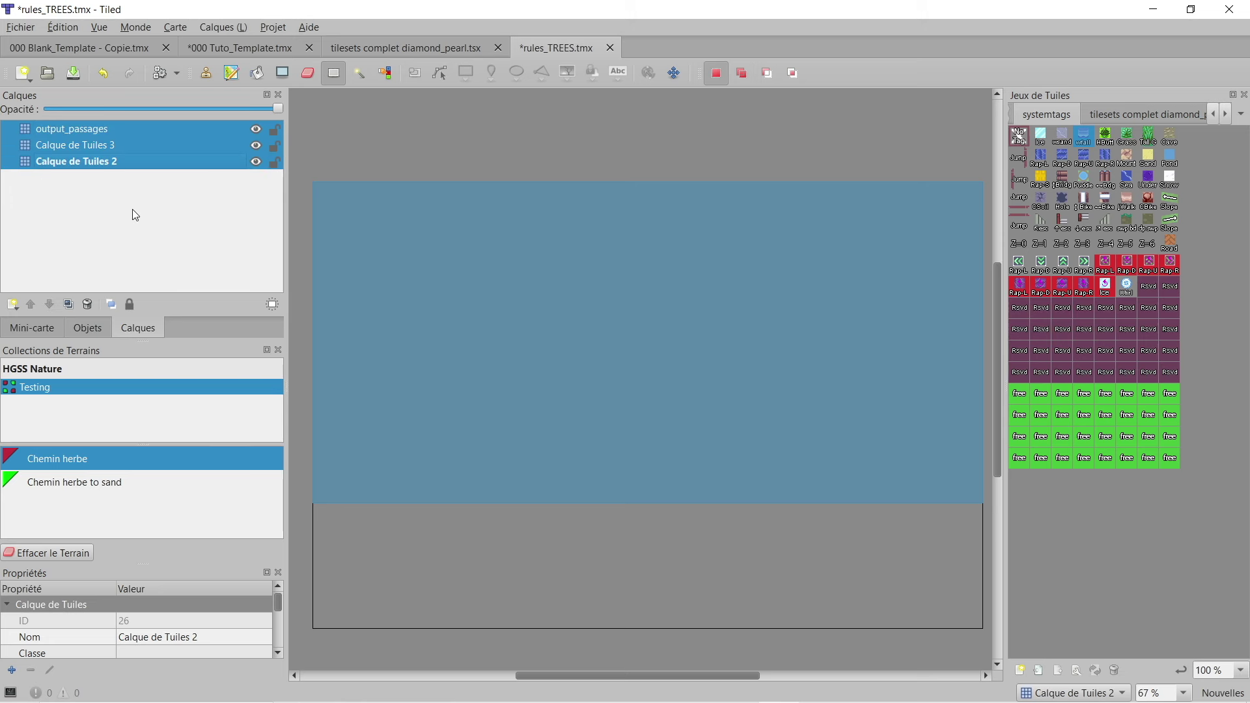
left_click(117, 144)
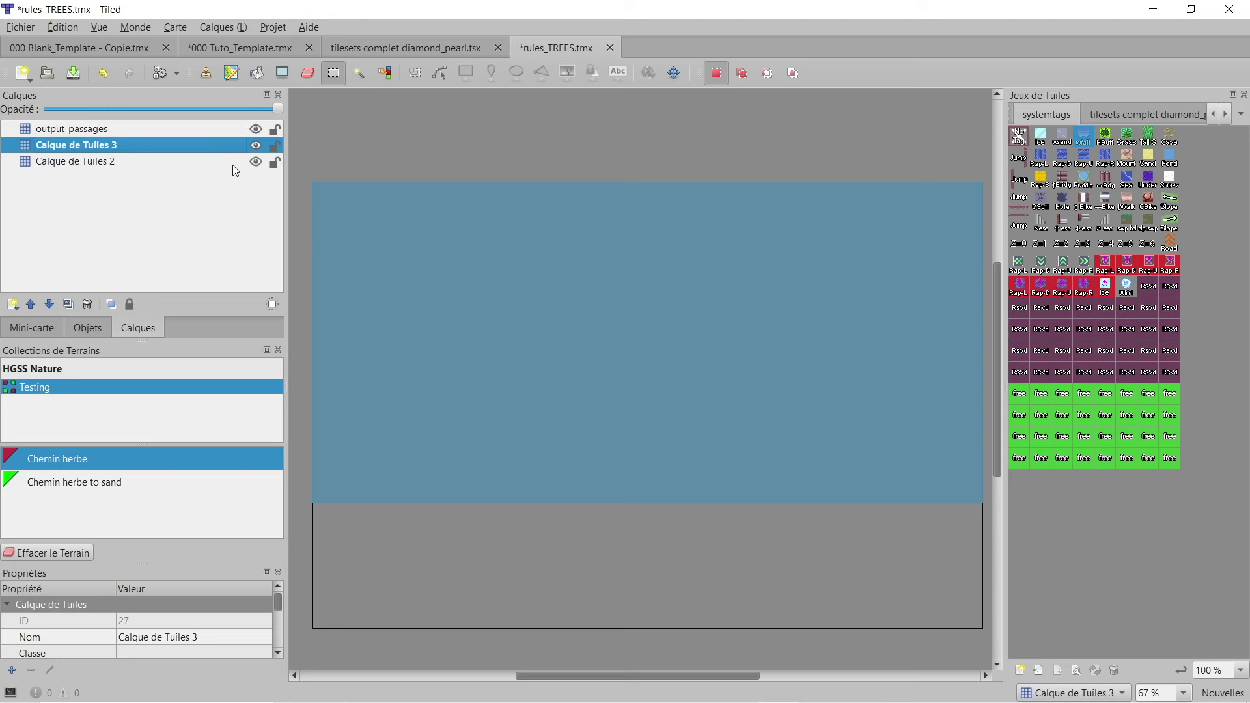
left_click(132, 125)
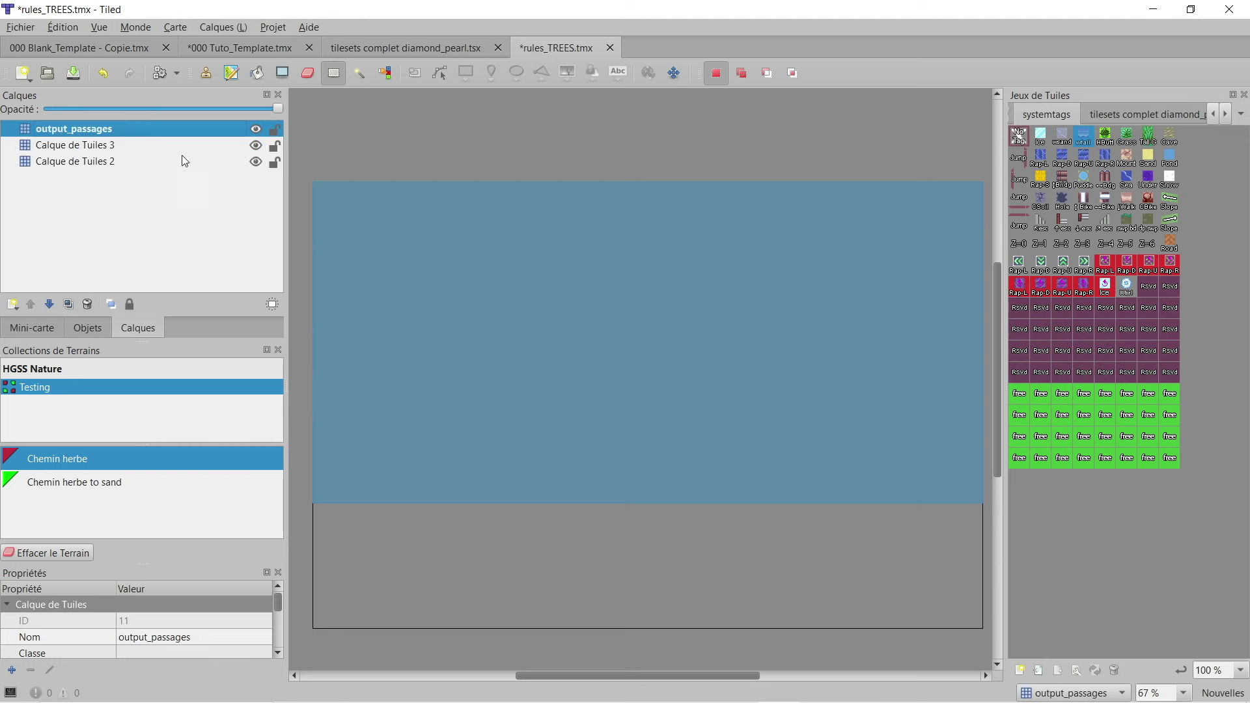
Step: Switch to the 000 Tuto_Template map and select the 2×2 base of the second green tree in the tilesets complet diamond_pearl tileset
left_click(429, 49)
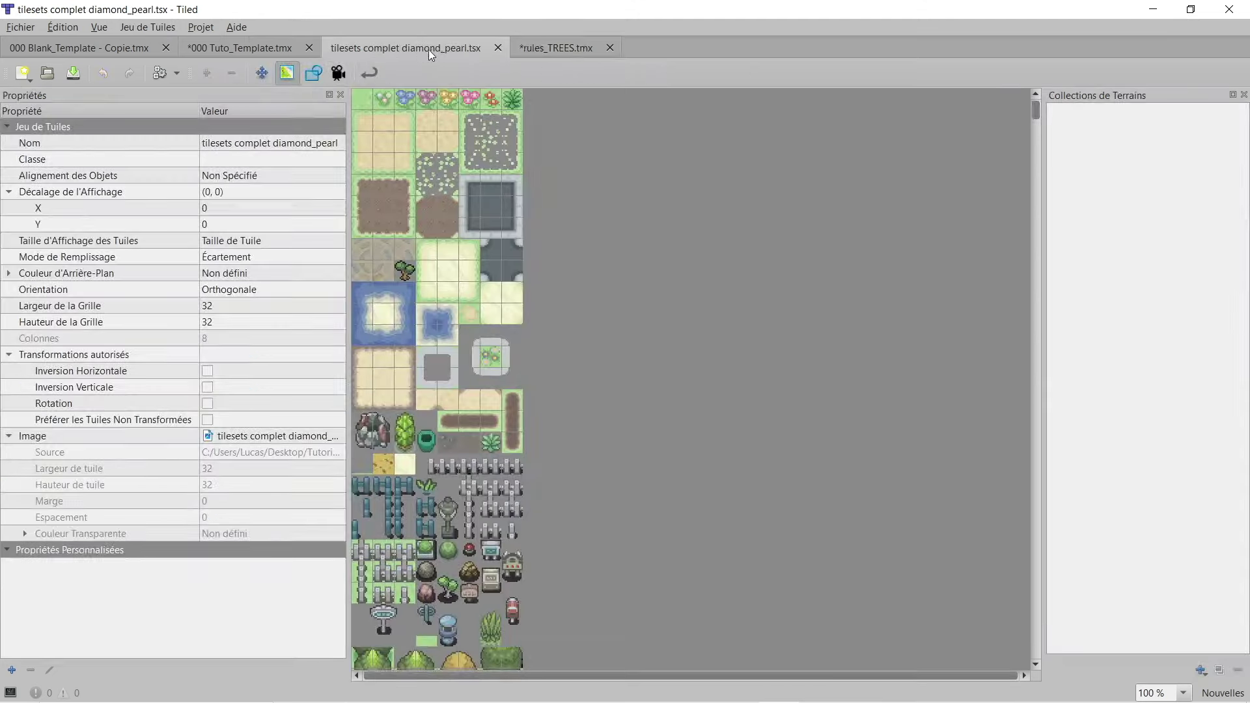
left_click(222, 53)
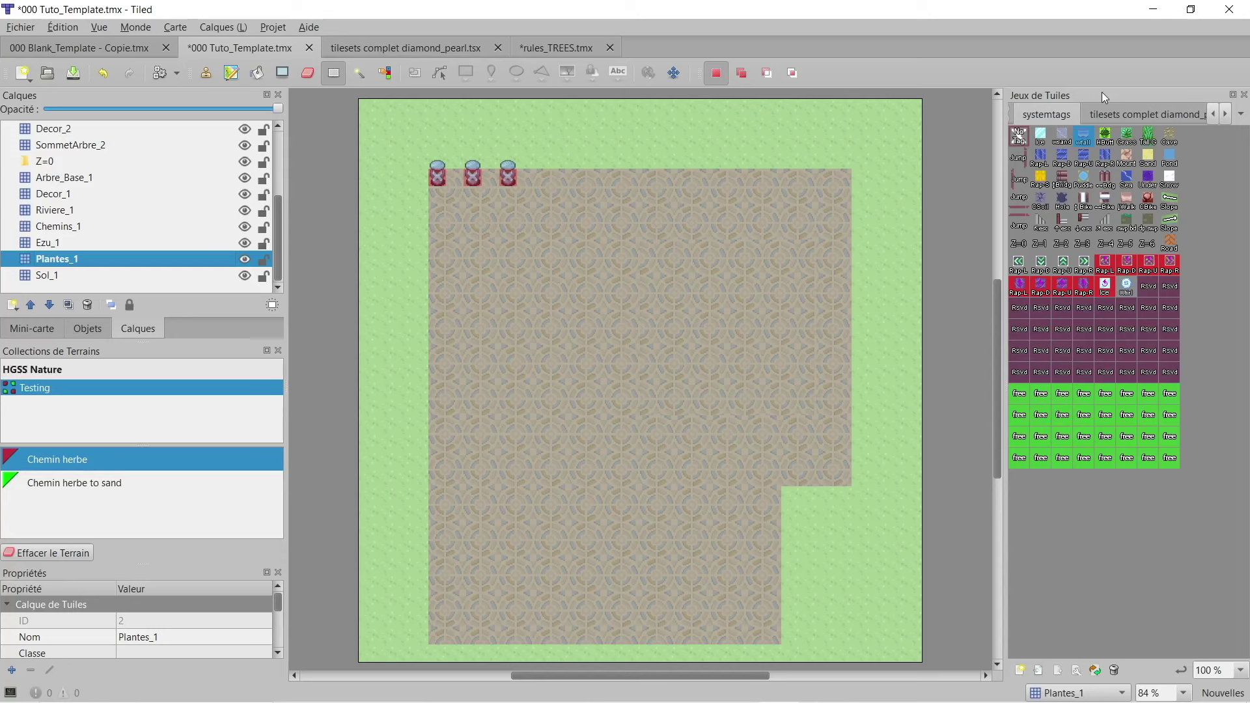
left_click(1143, 118)
scroll(1135, 316, "down", 8)
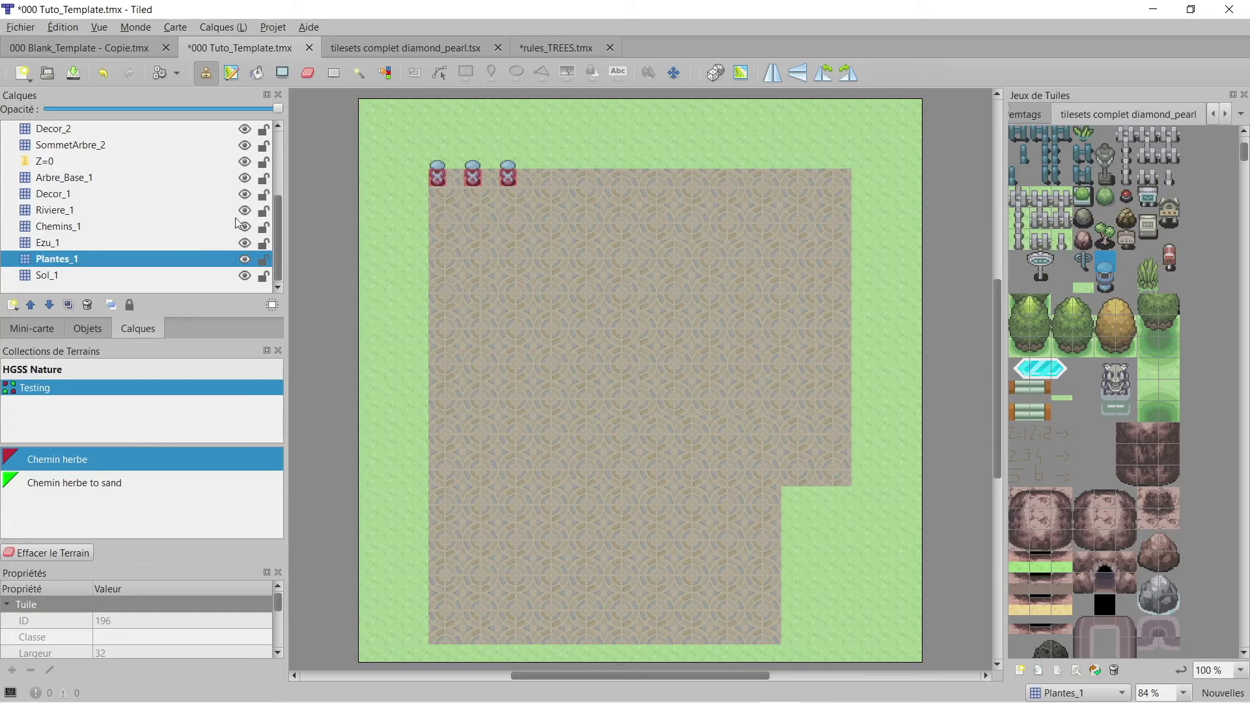
left_click_drag(1066, 327, 1089, 345)
left_click(1065, 308)
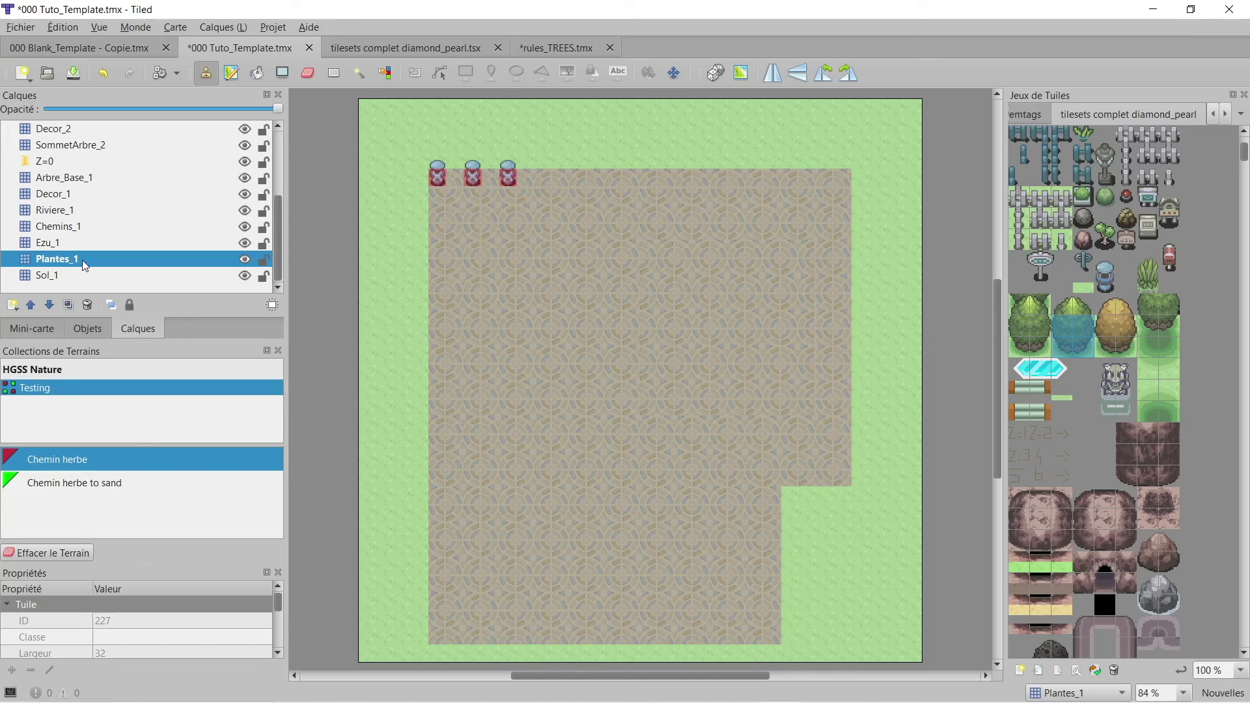
Step: Copy the template's Arbre_Base_1 layer name and rename the Calque de Tuiles 2 layer in rules_TREES with it
left_click(89, 185)
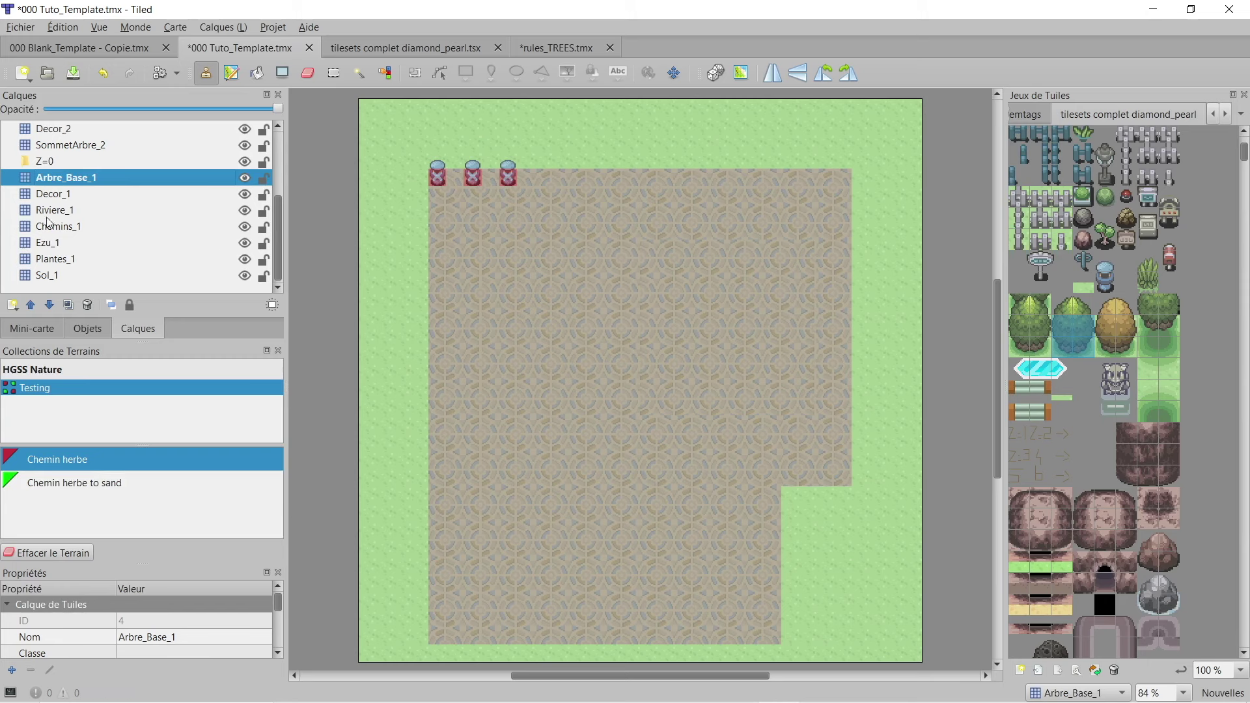
scroll(68, 205, "up", 1)
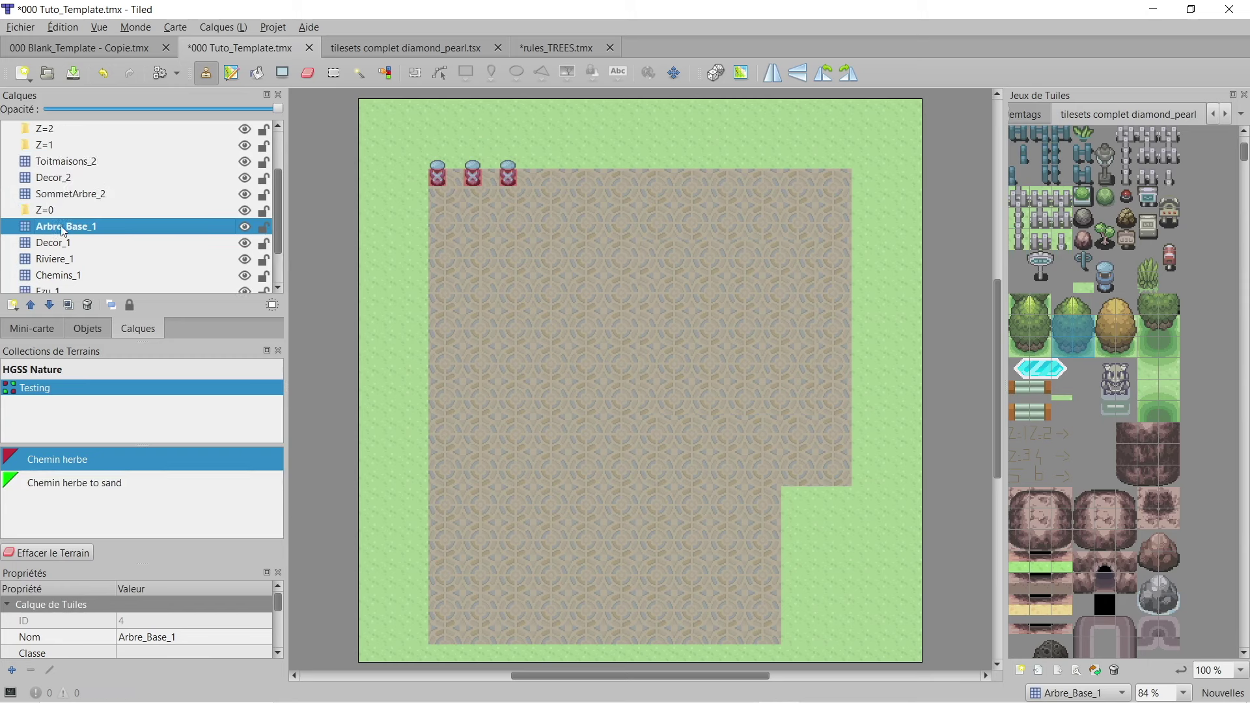
left_click(94, 189)
double_click(74, 226)
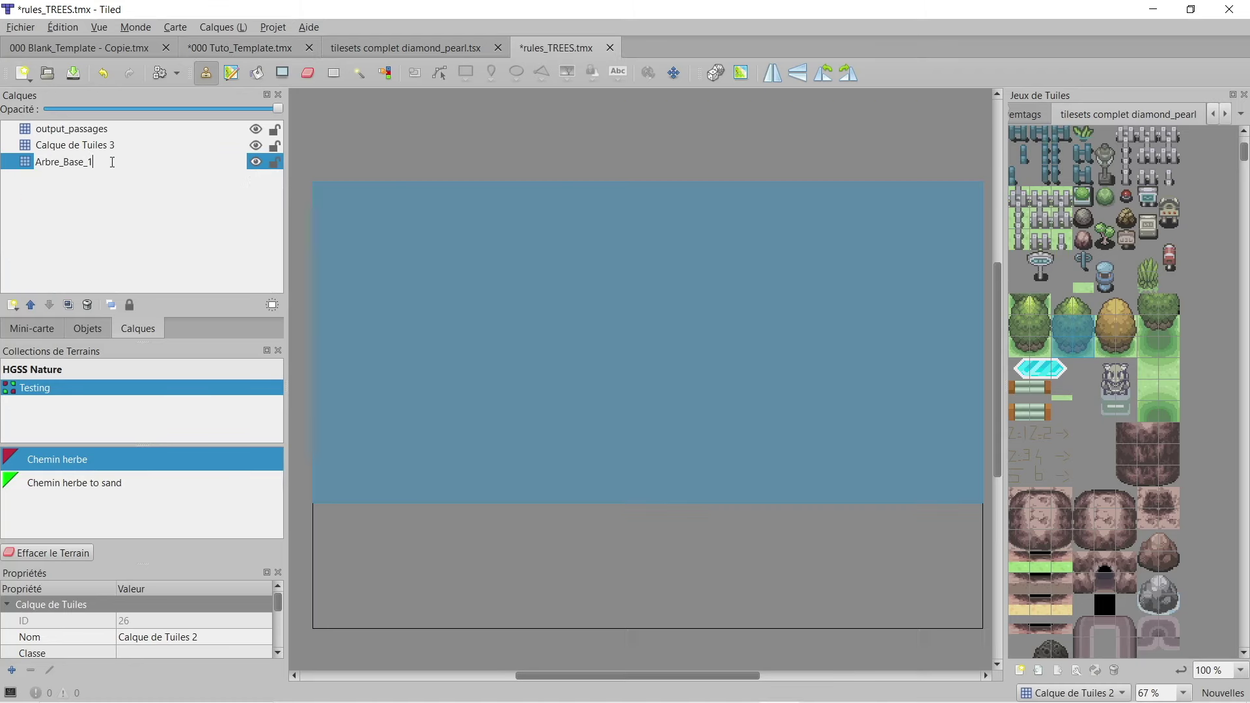
key("Return")
Step: Copy the template's SommetArbre_2 layer name and rename the Calque de Tuiles 3 layer in rules_TREES with it
left_click(377, 47)
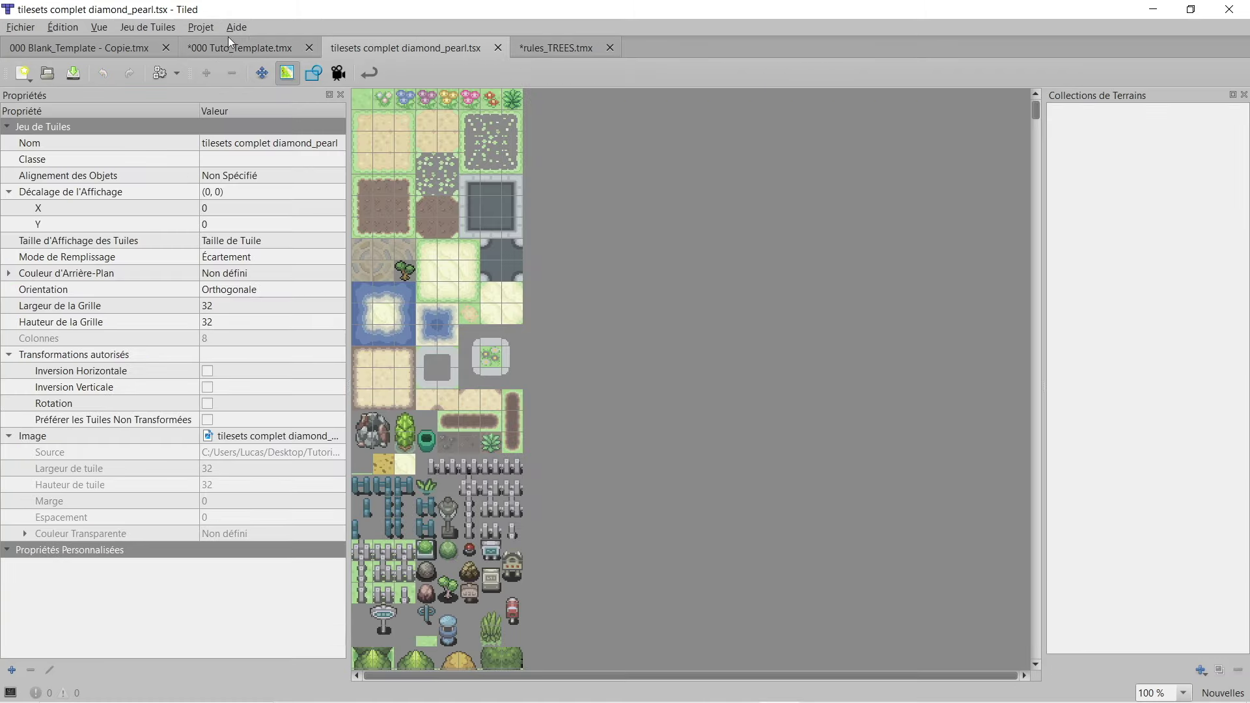
left_click(252, 48)
double_click(86, 243)
key("ctrl+c")
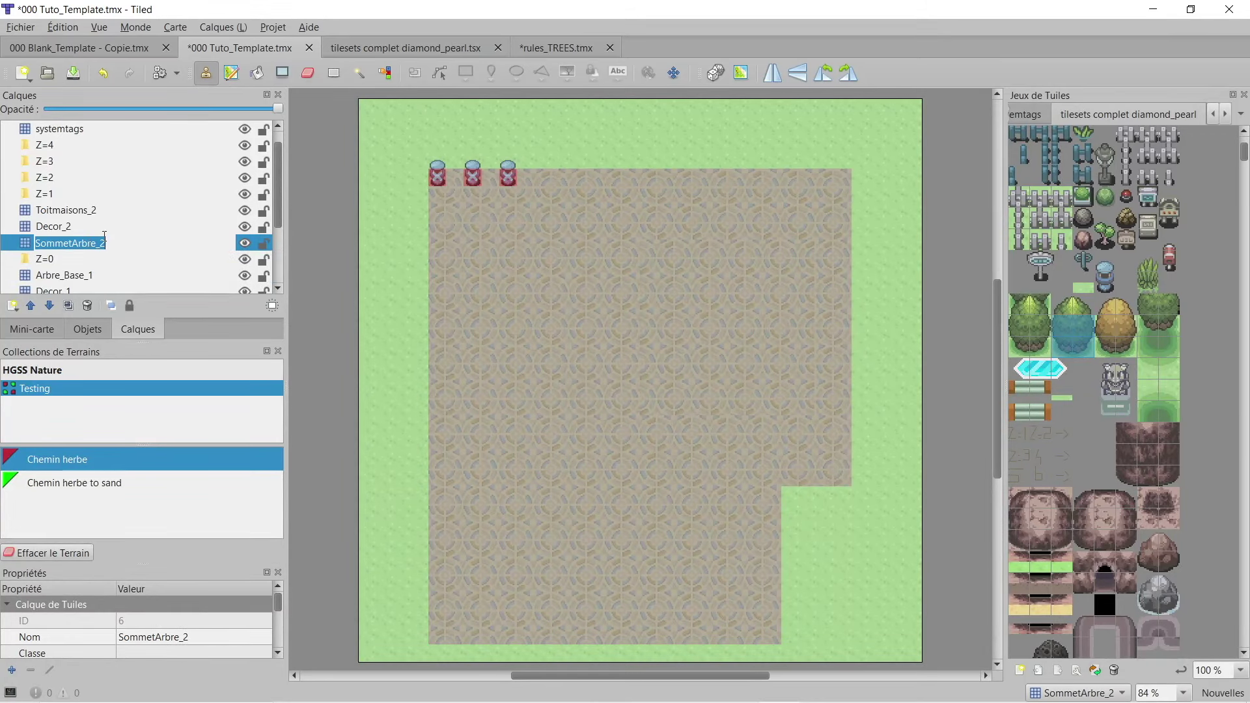
left_click(562, 47)
double_click(112, 145)
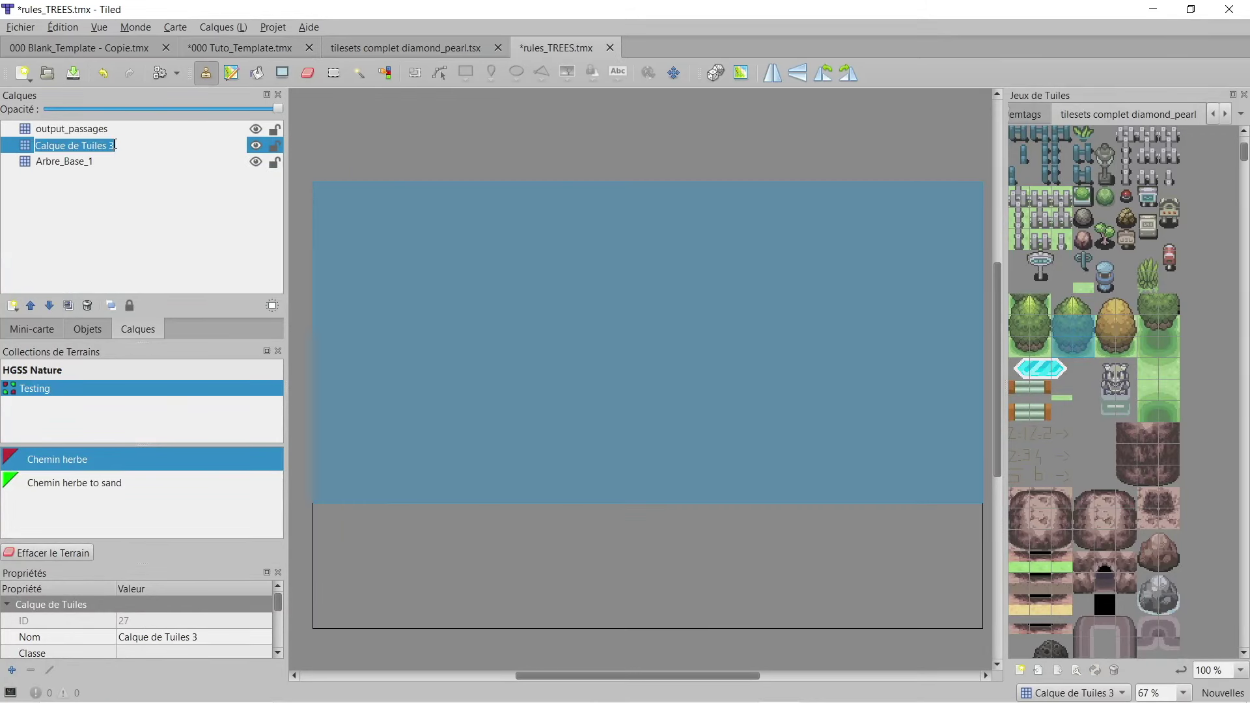
key("ctrl+v")
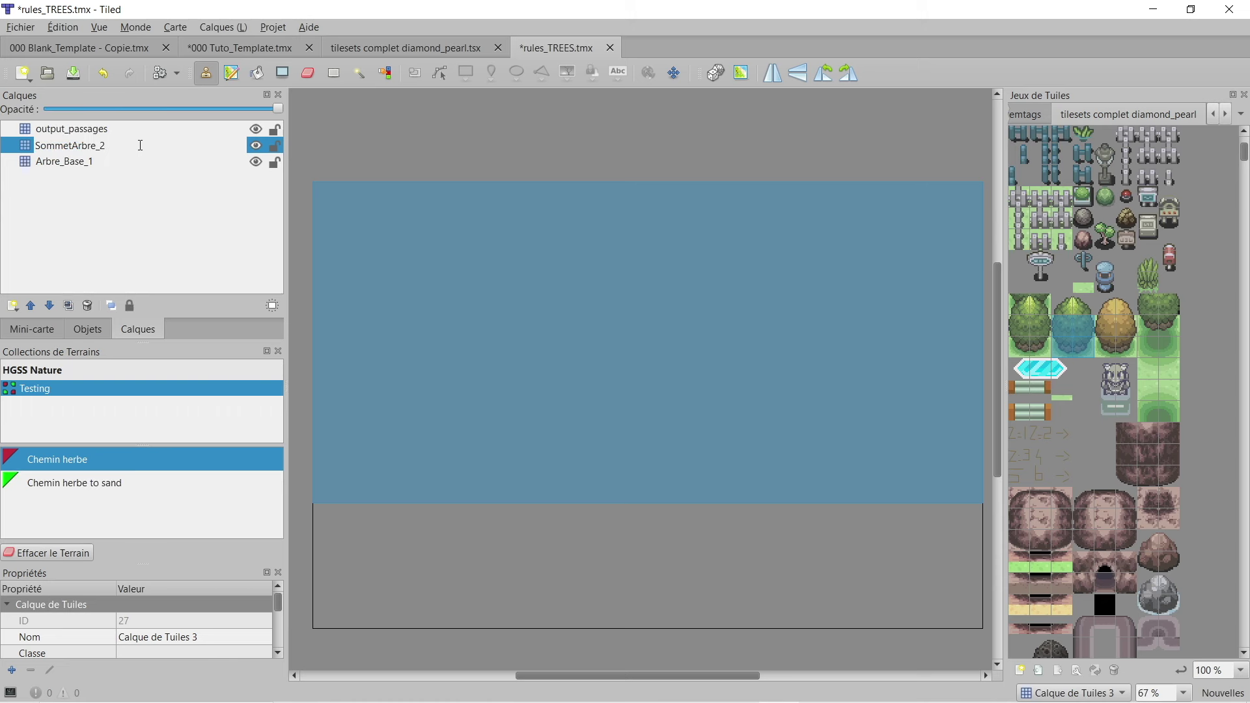
key("Return")
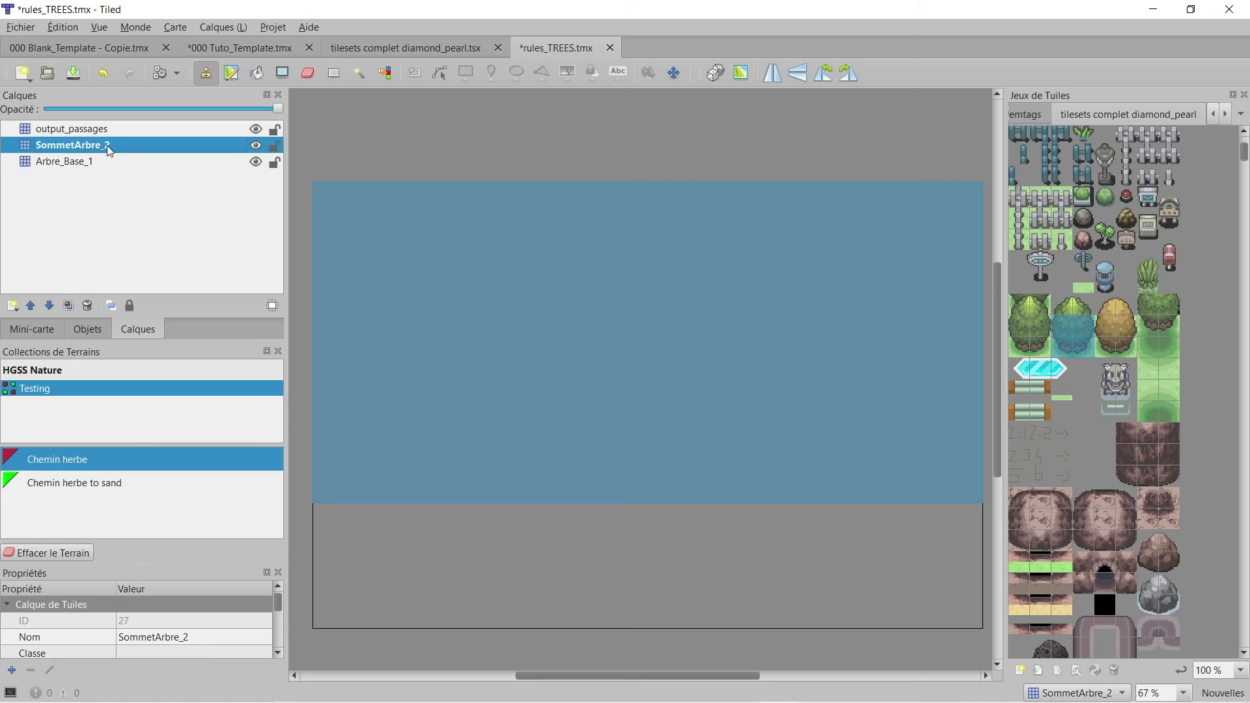
left_click(94, 163)
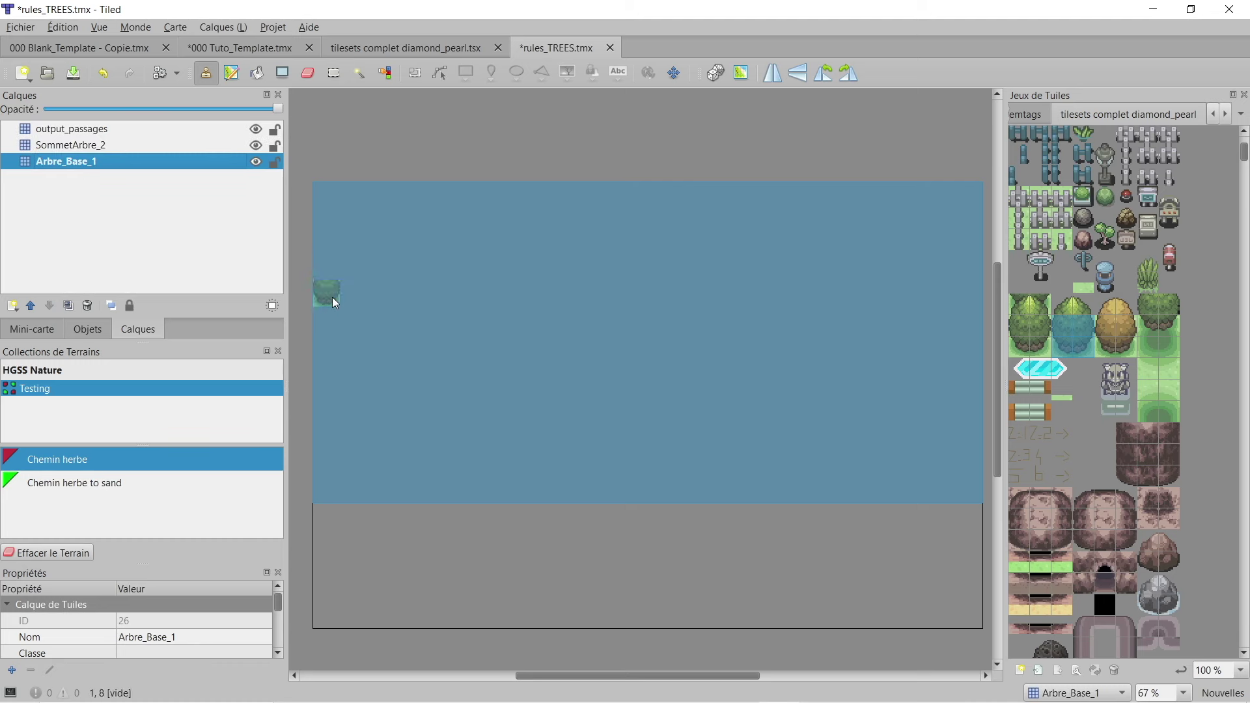
left_click(59, 148)
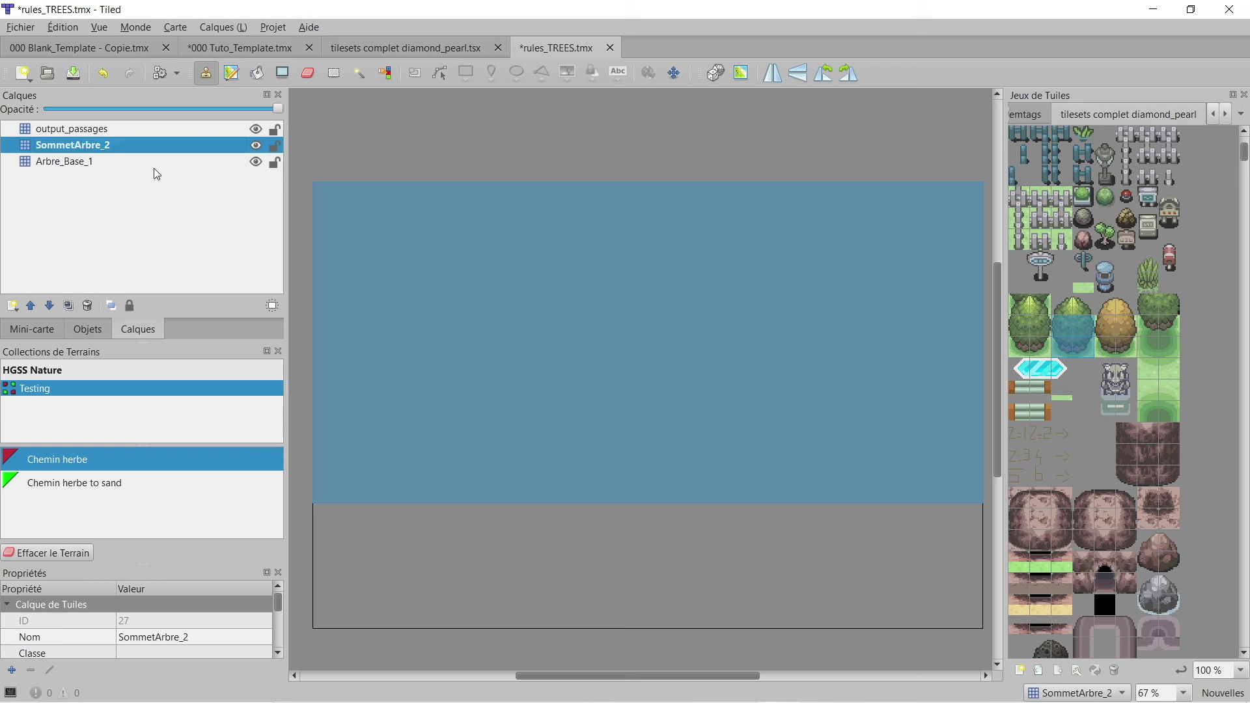
Step: Add the prefix input_ to the tree base layer's name, making it input_Arbre_Base_1
left_click(72, 162)
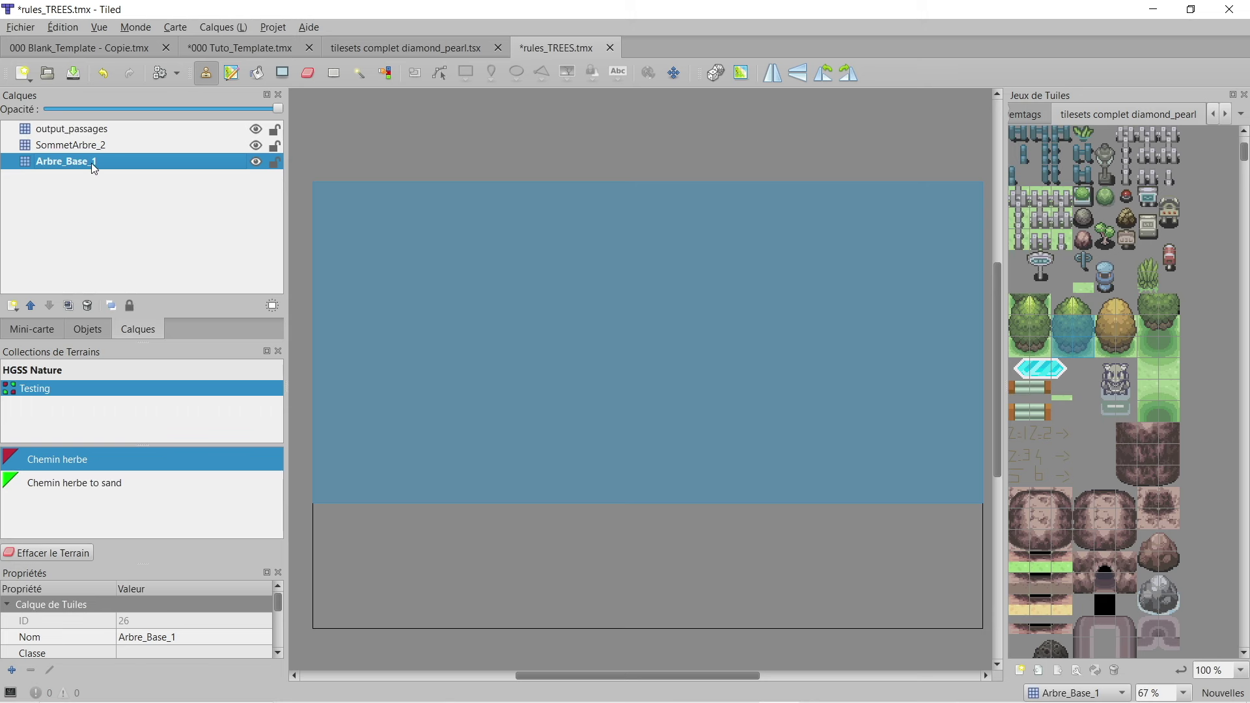
double_click(35, 163)
left_click(124, 167)
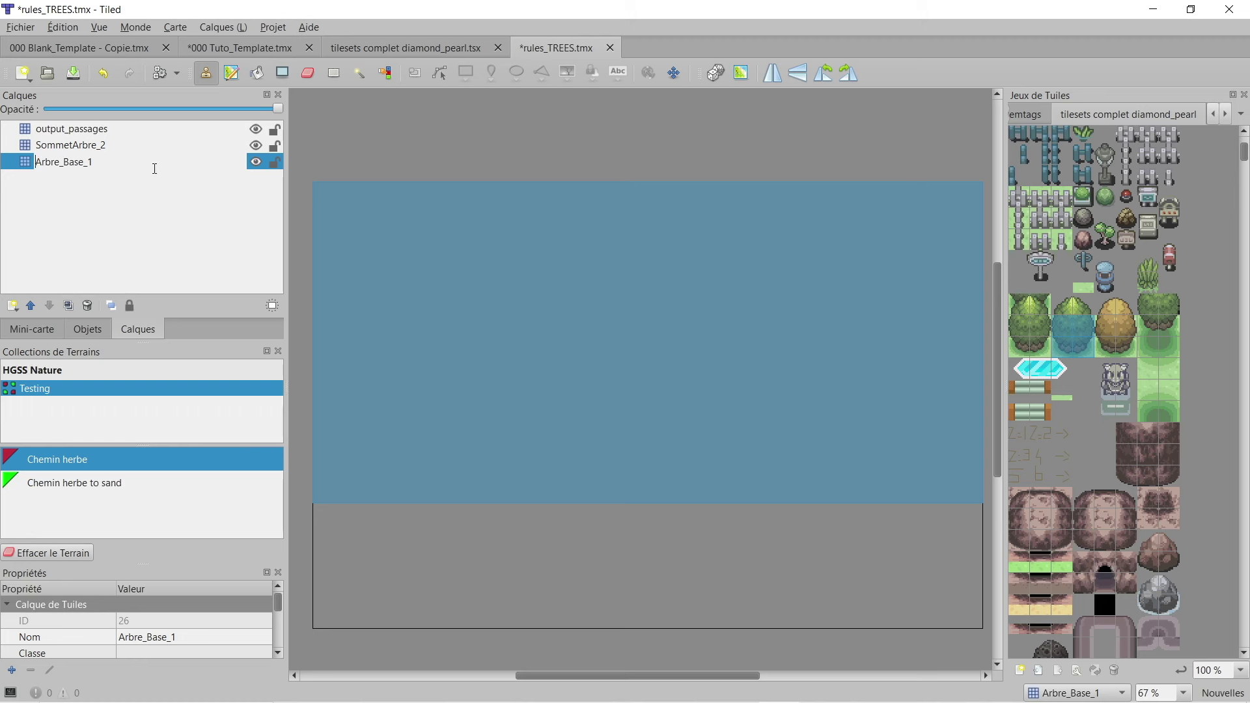
type("input_")
key("Return")
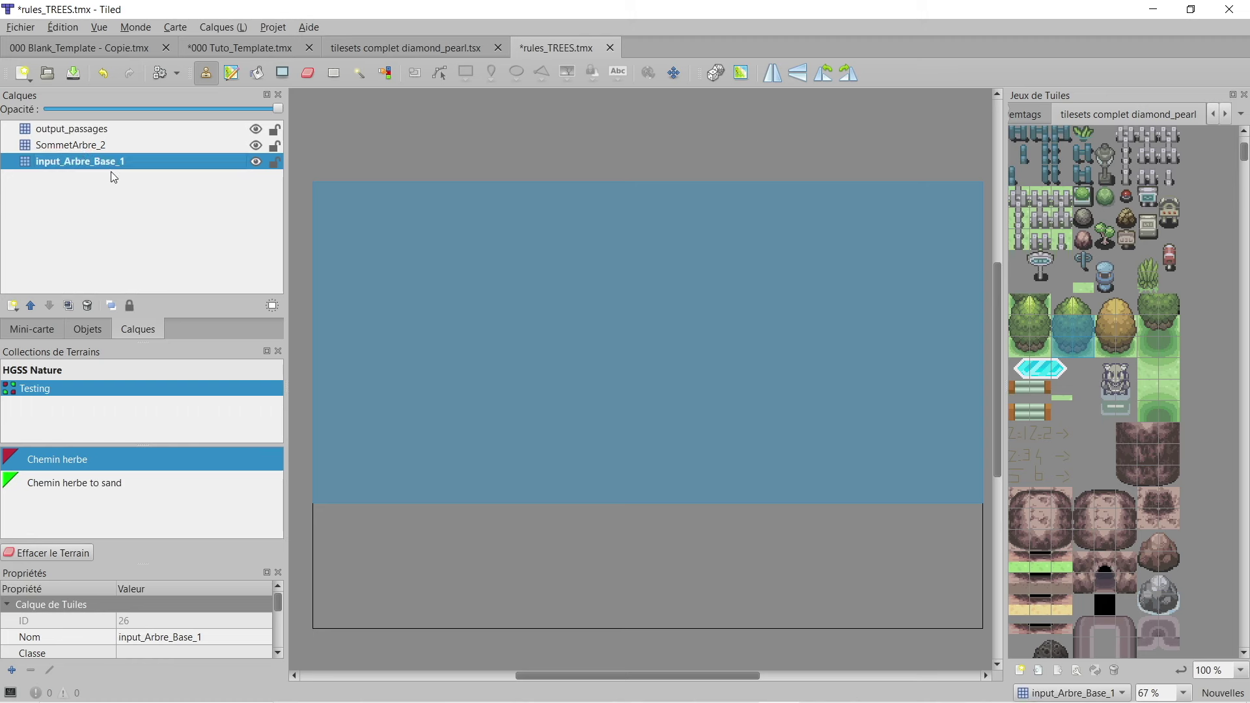
Step: Add the prefix output_ to the treetop layer's name, making it output_SommetArbre_2
double_click(59, 145)
left_click(34, 144)
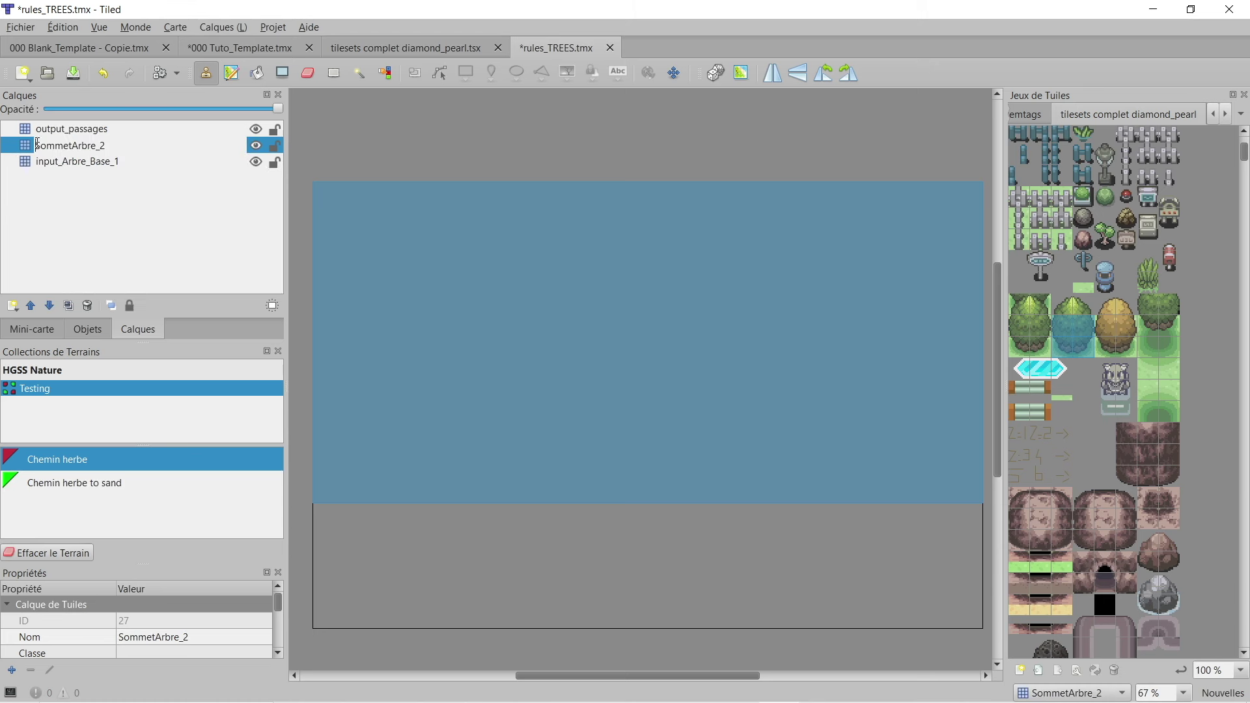
type("output_")
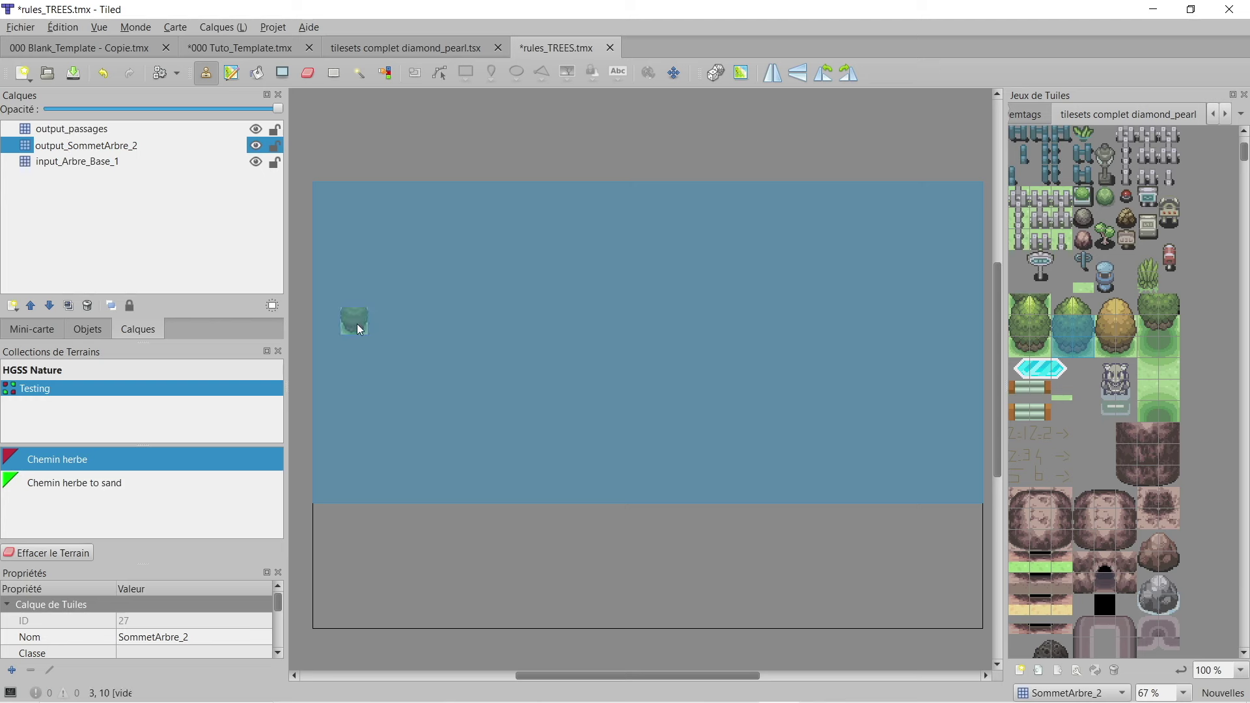
key("Return")
Step: Paint the second green tree's 2×2 base on input_Arbre_Base_1 and its top row directly above it on output_SommetArbre_2
left_click(63, 163)
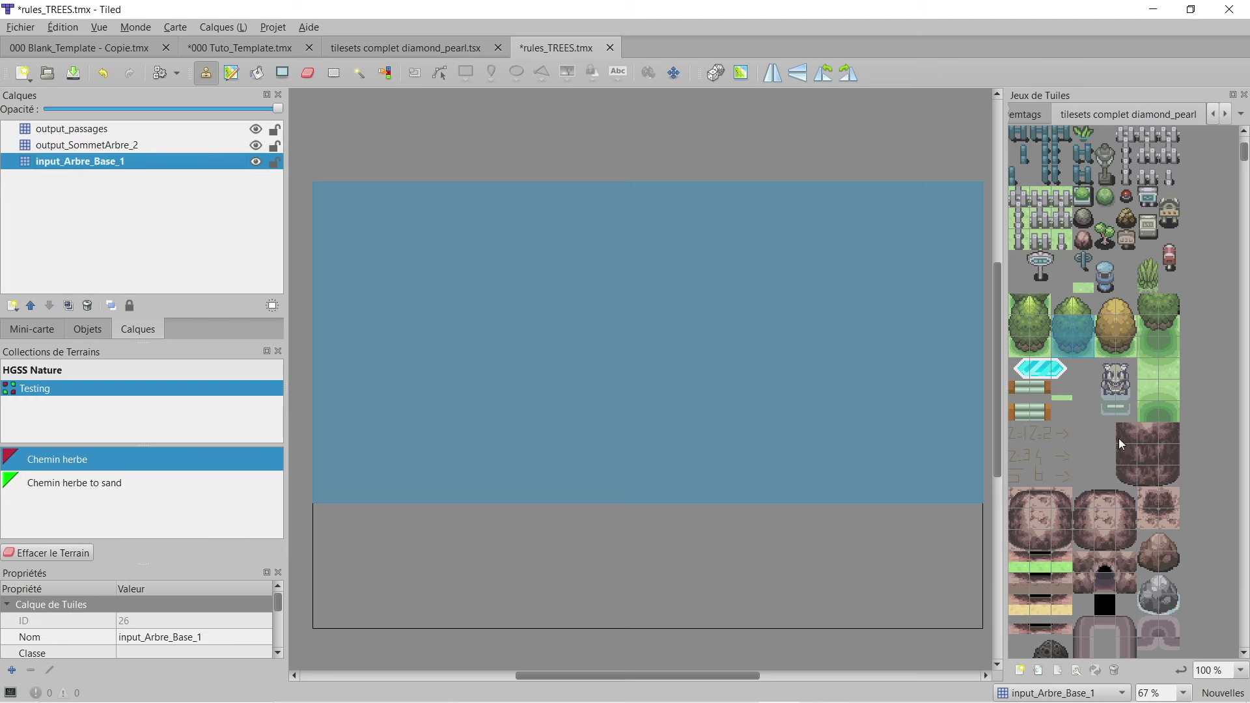
left_click_drag(1038, 347, 1064, 324)
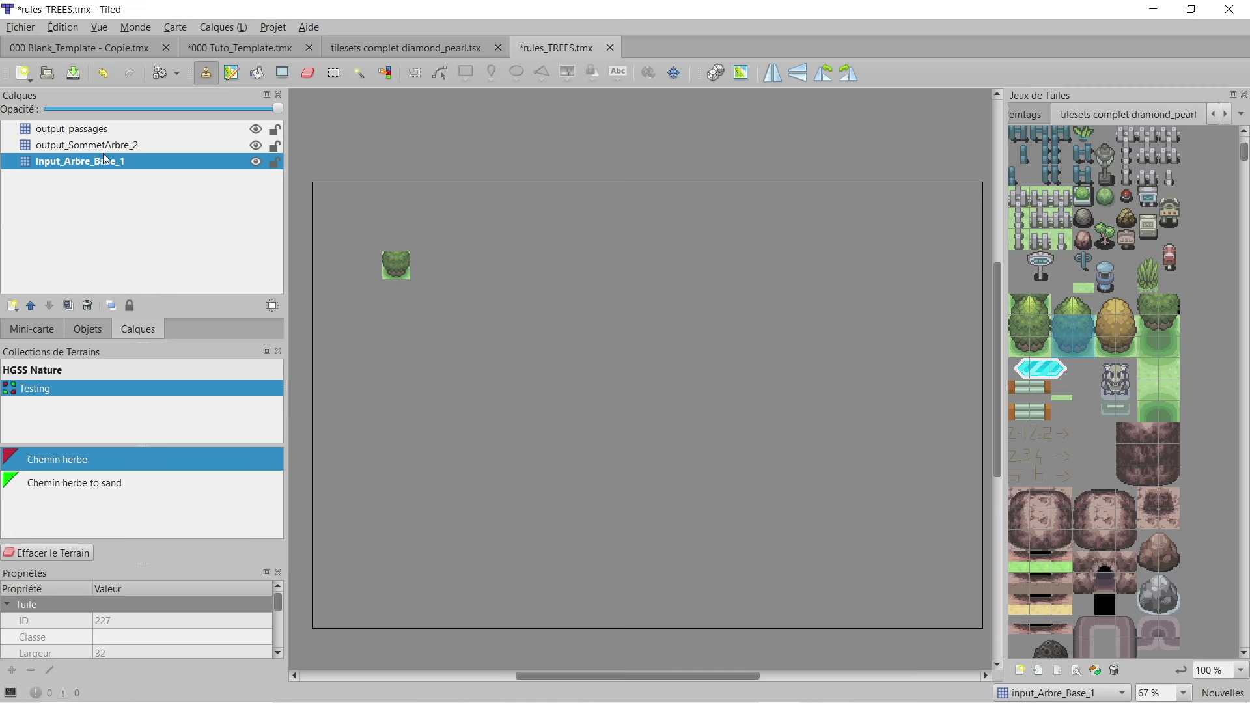
left_click(104, 145)
left_click(1072, 306)
left_click_drag(1072, 303, 1084, 305)
left_click(402, 251)
Step: On the output_passages layer, cover the tree's 2×2 base with the red X tile from the passages tileset
left_click(58, 130)
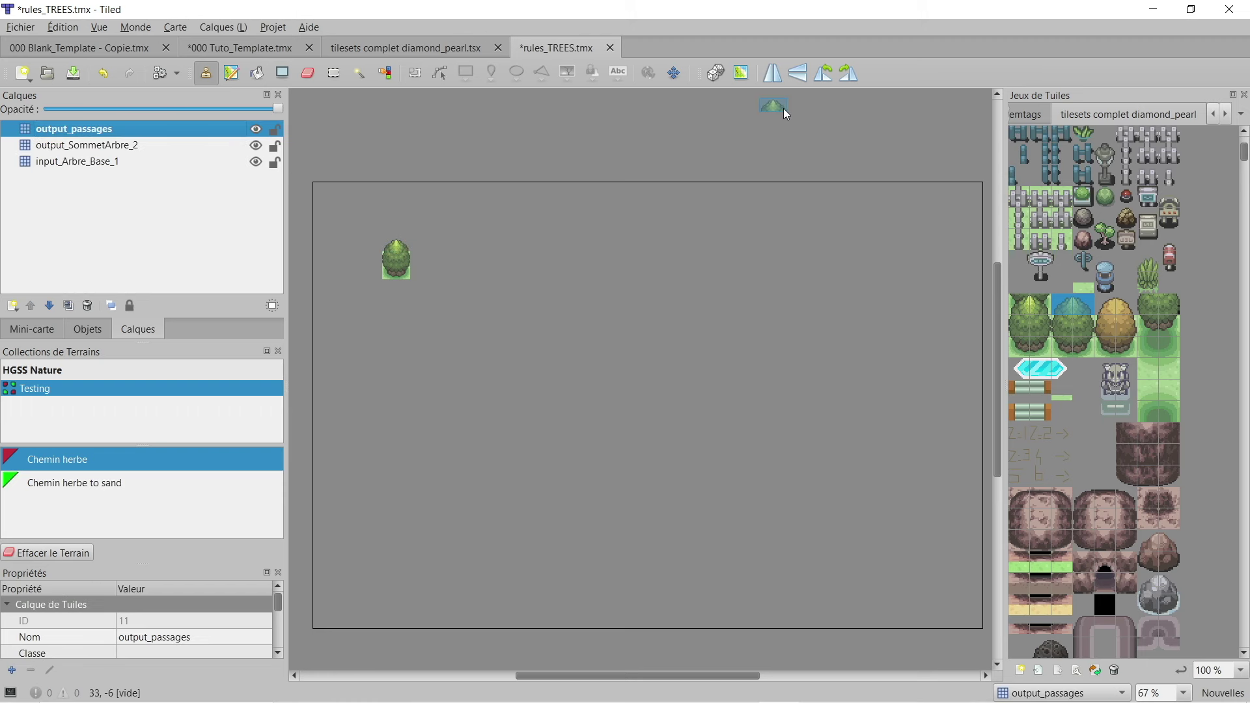
left_click(1216, 115)
left_click(1215, 114)
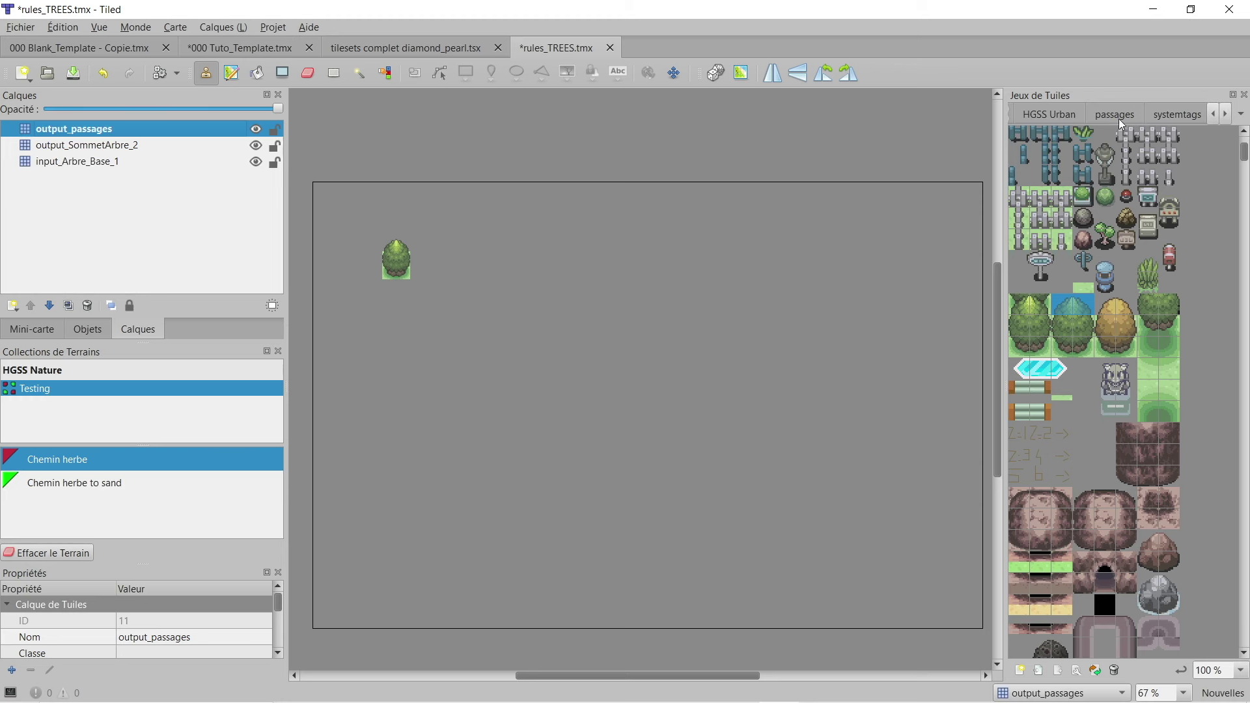
left_click(1120, 120)
left_click(1172, 159)
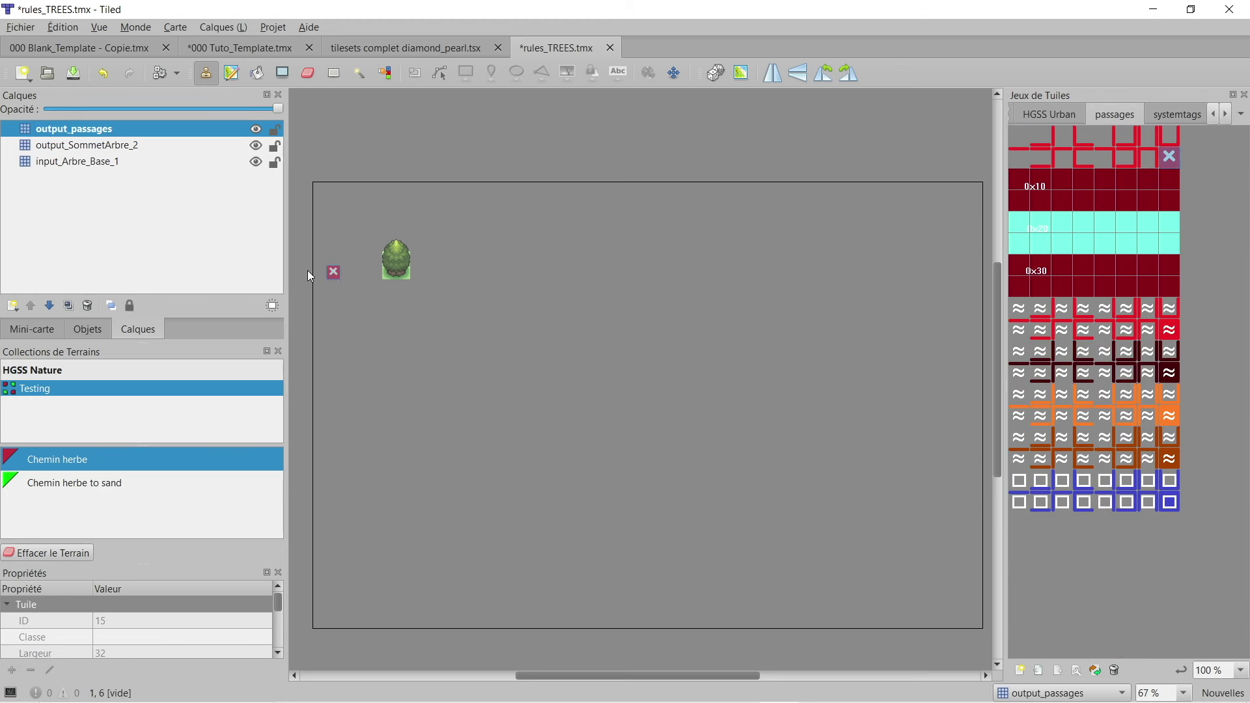
mouse_move(390, 258)
left_mouse_down()
mouse_move(404, 258)
mouse_move(390, 273)
left_mouse_up()
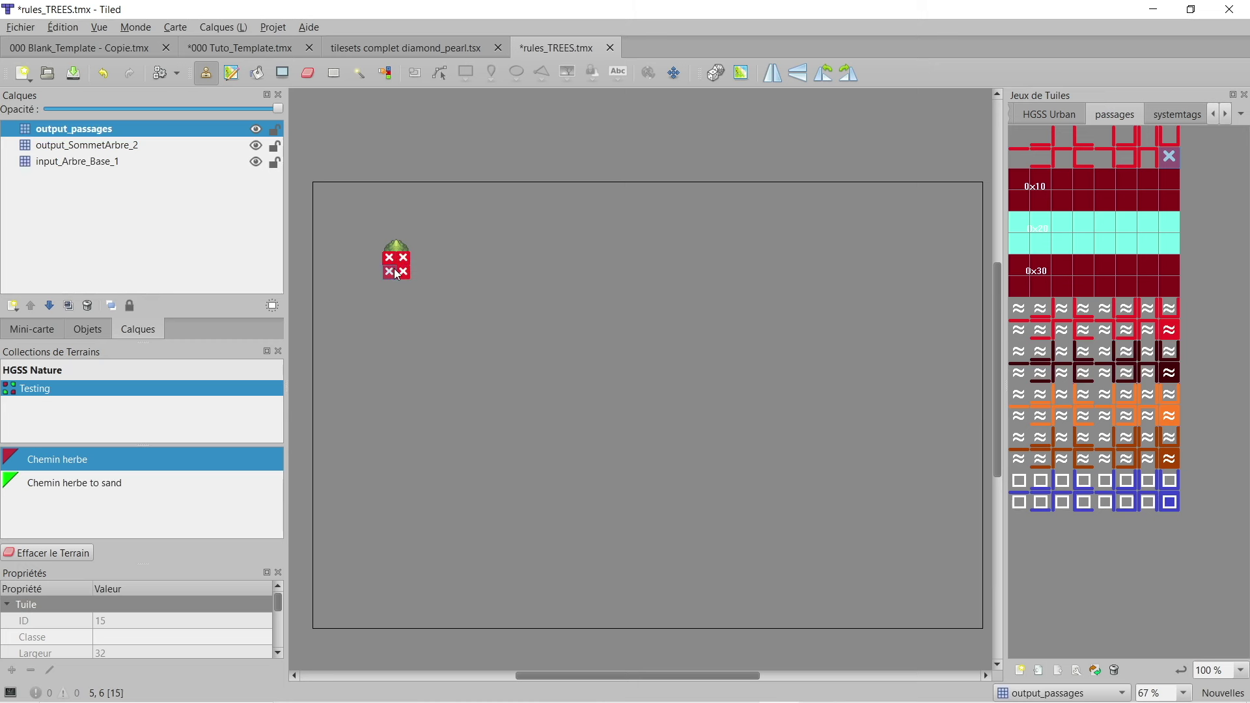
left_click(132, 145)
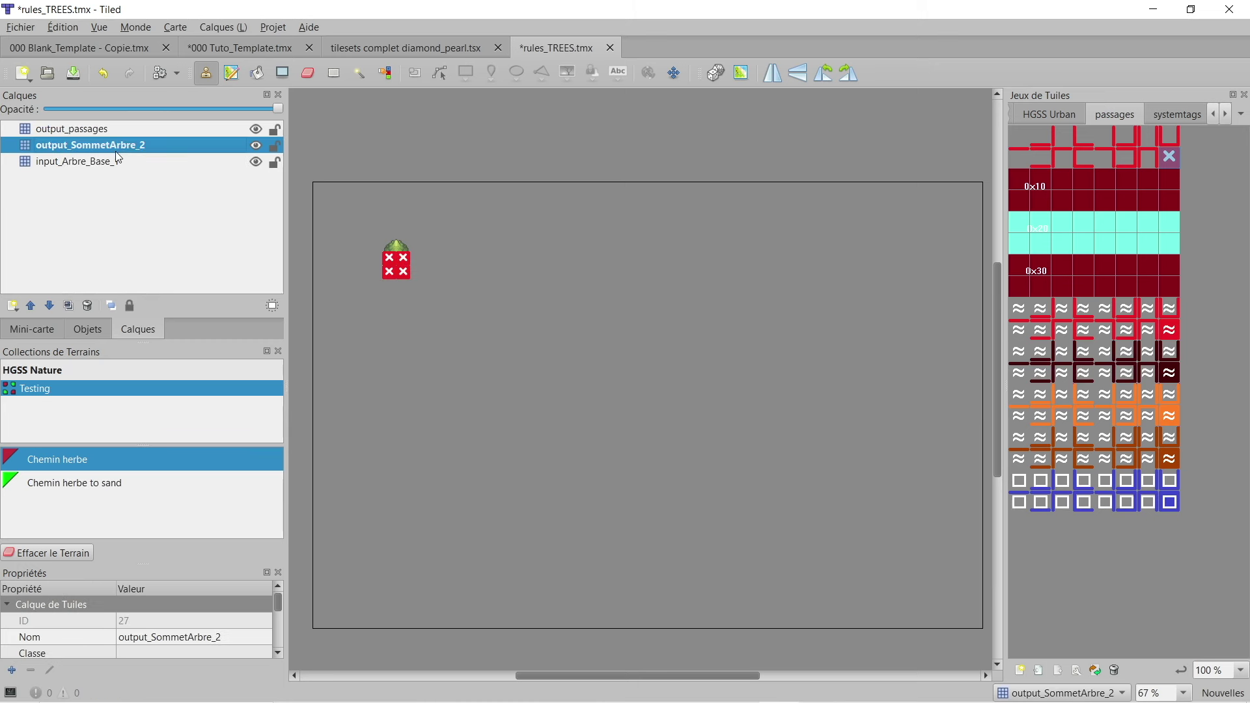
left_click(128, 163)
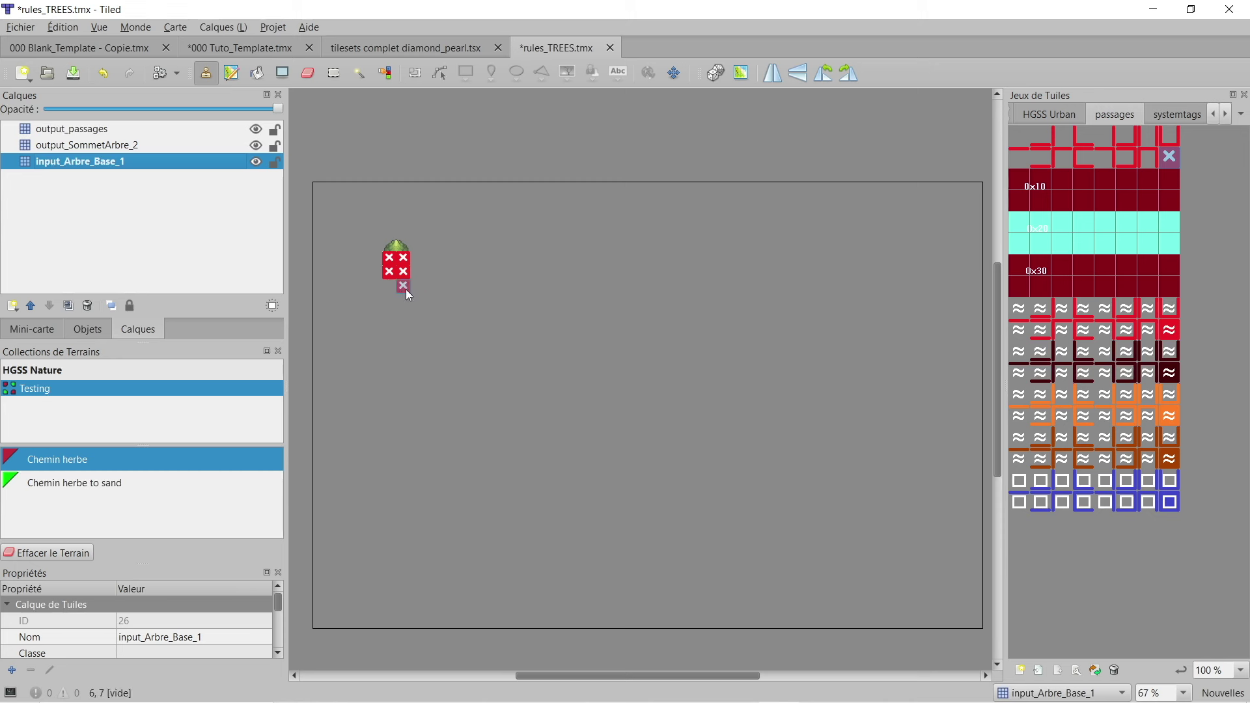
left_click(115, 149)
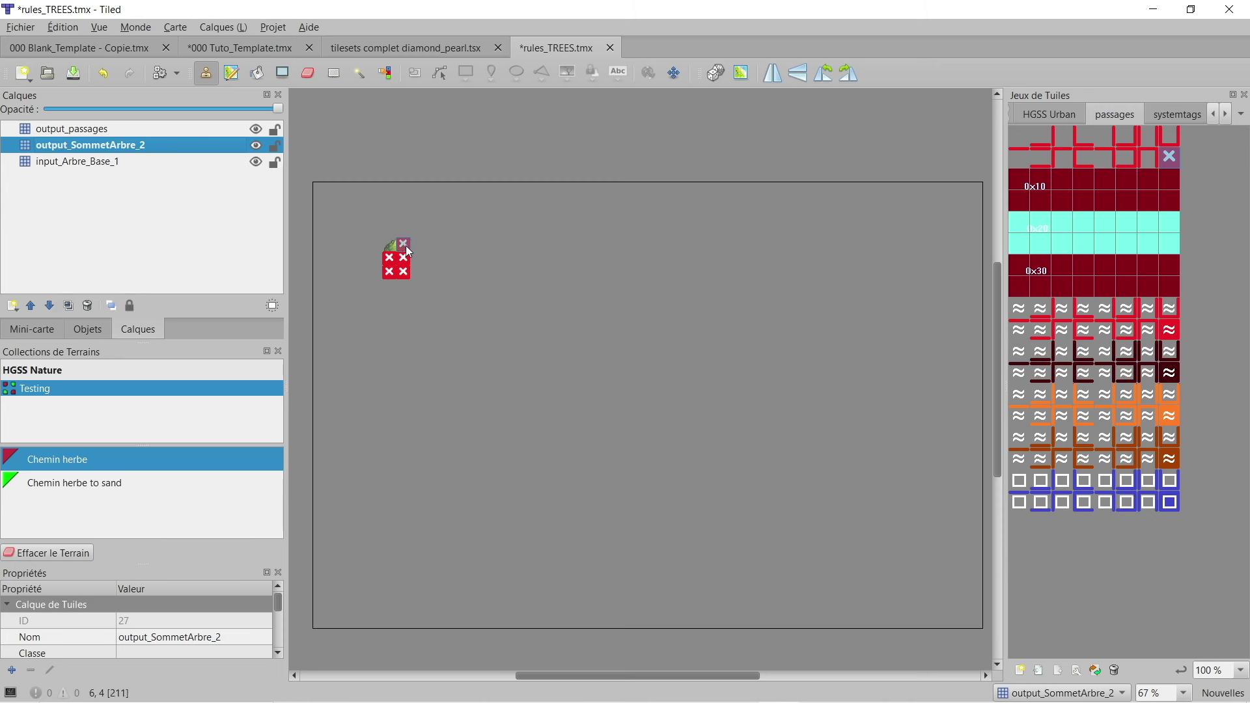
left_click(399, 49)
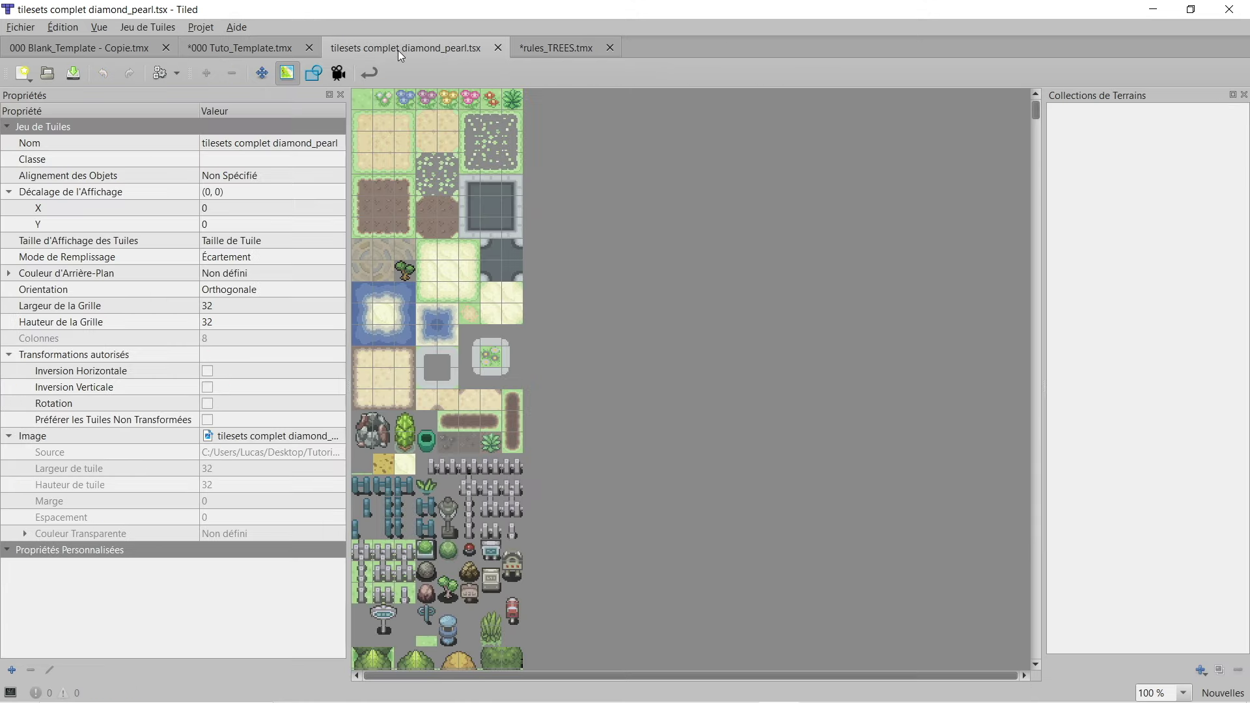
Step: Return to the rules_TREES.tmx map and save it
left_click(533, 47)
left_click(25, 27)
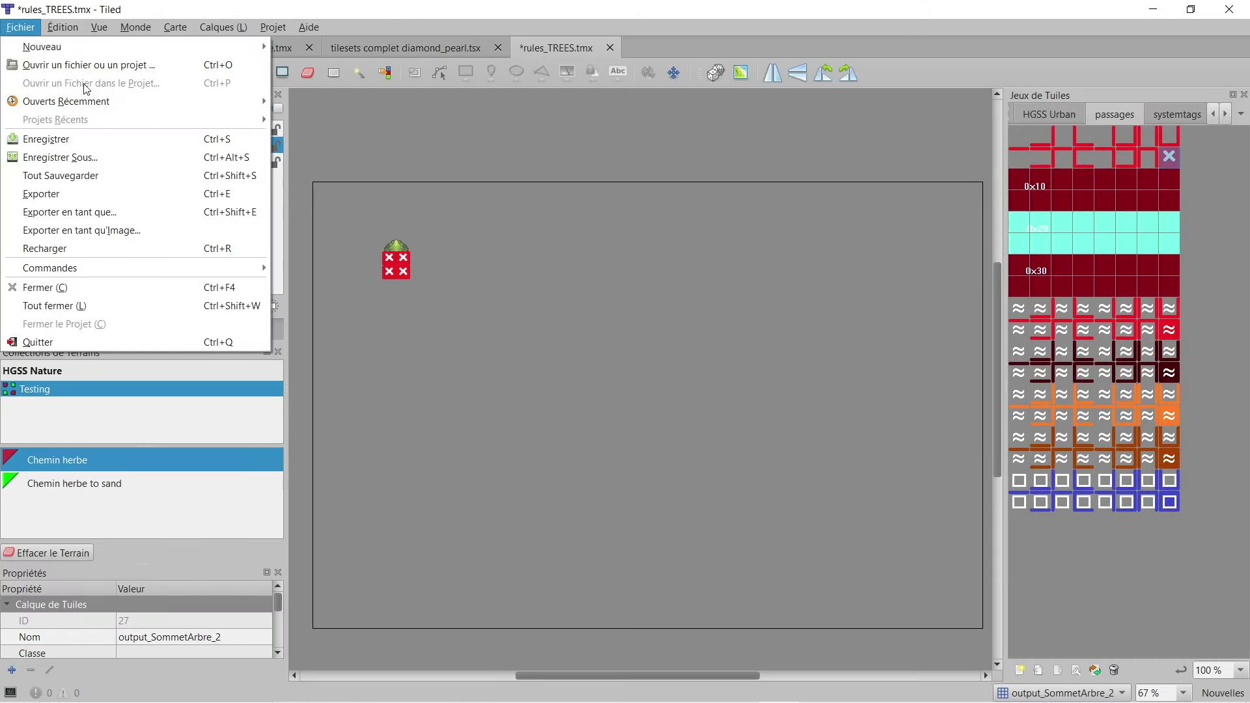
left_click(68, 140)
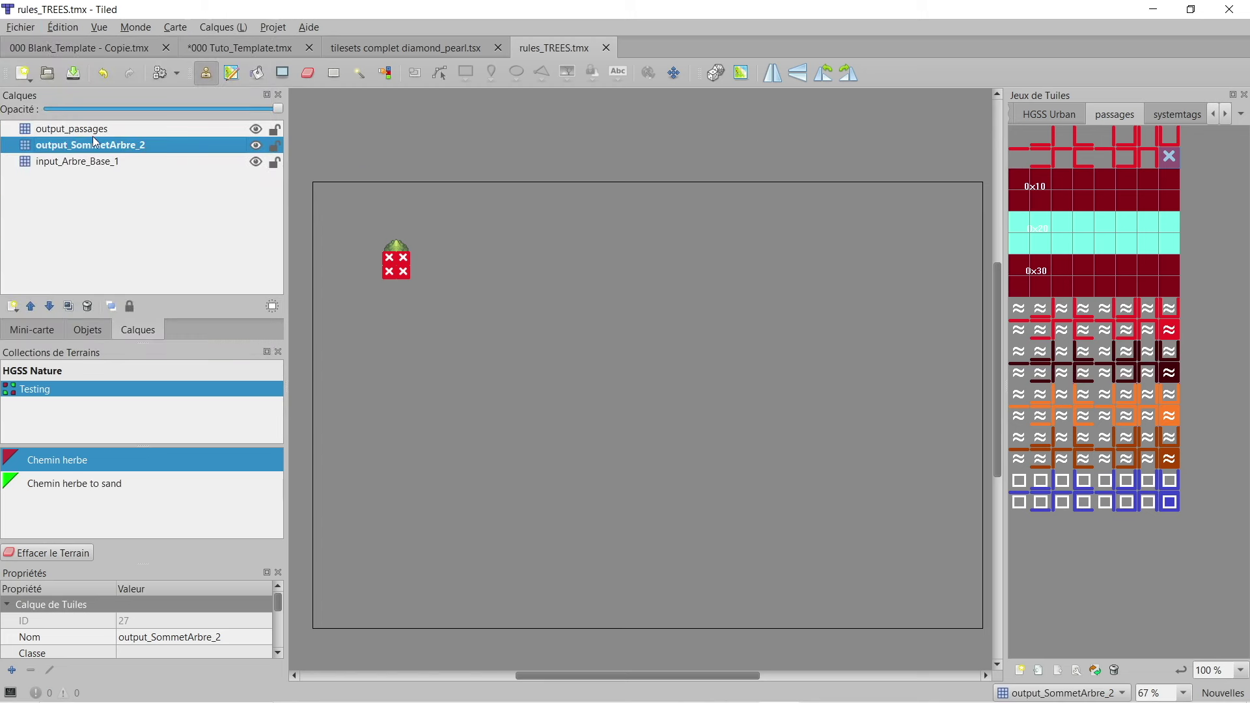
mouse_move(720, 690)
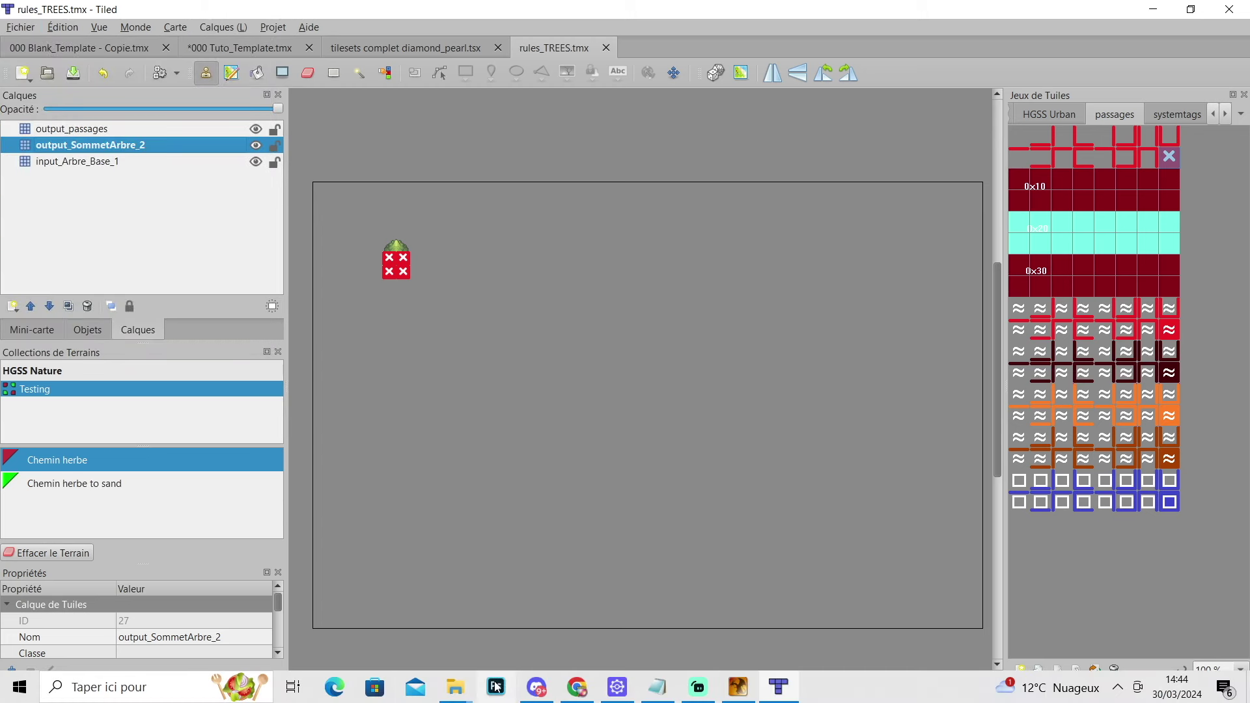
Step: In the Maps folder, open the name of rules_TREES.tmx for editing and select it in full, extension included, for copying
mouse_move(455, 687)
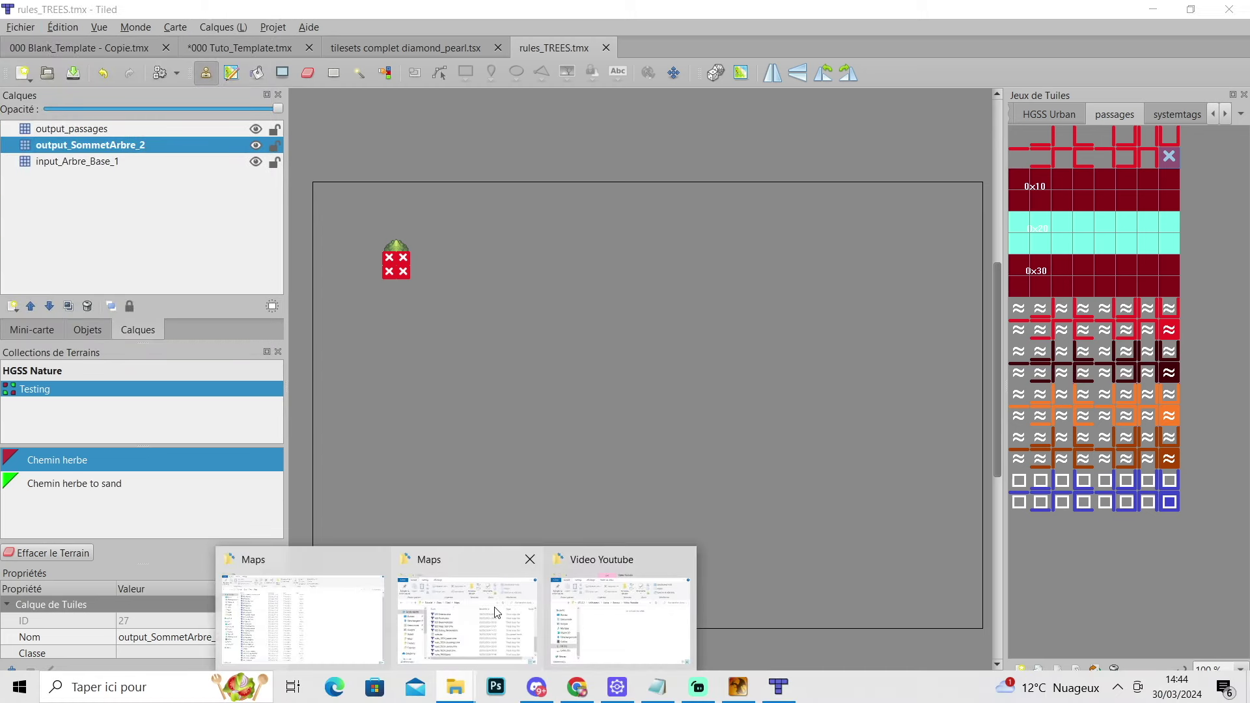
left_click(521, 586)
left_click(493, 512)
right_click(493, 513)
left_click(544, 482)
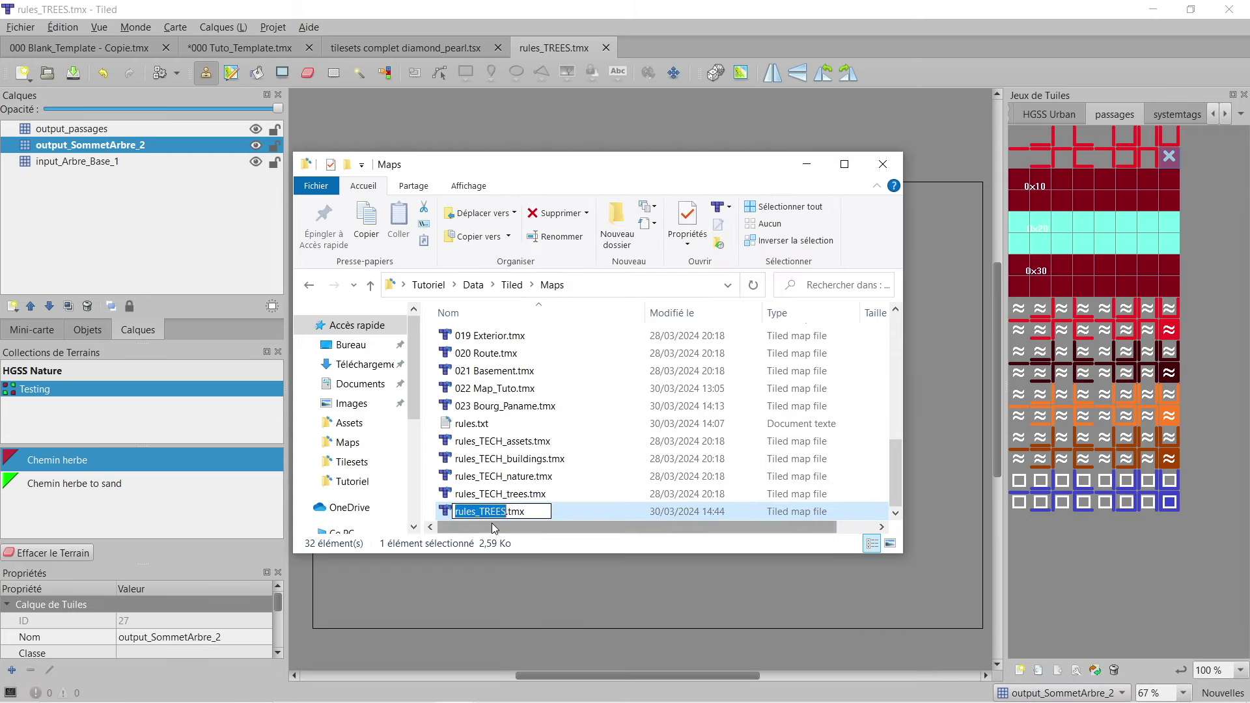
left_click_drag(524, 512, 453, 512)
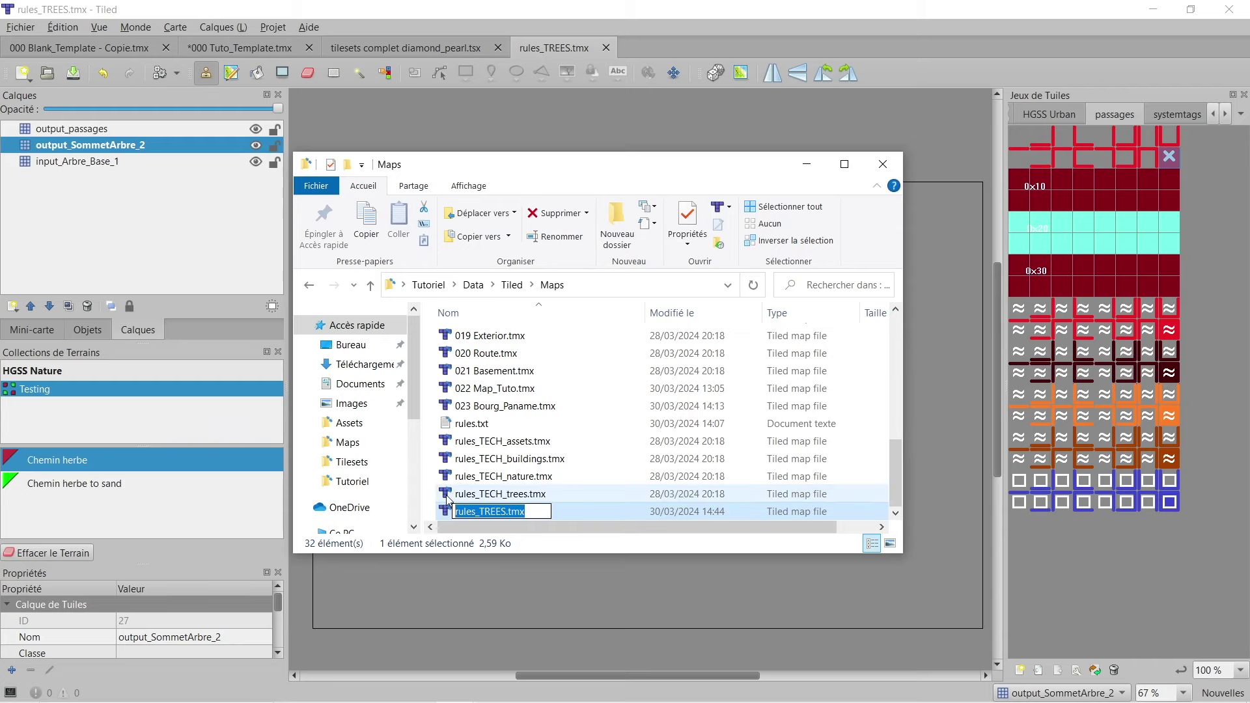
Step: Add rules_TREES.tmx as the last line of rules.txt, save the file and return to Tiled
double_click(505, 423)
left_click_drag(379, 289, 215, 269)
key("ctrl+c")
key("Delete")
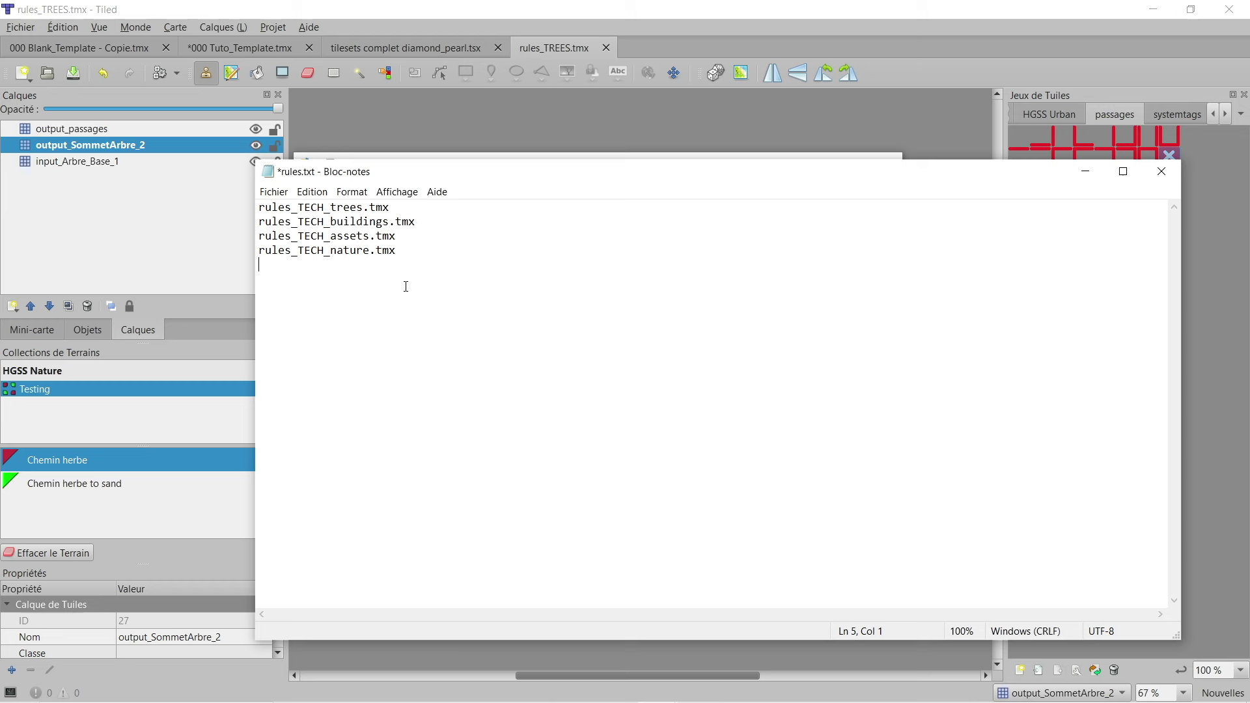
key("ctrl+v")
left_click(284, 194)
left_click(311, 263)
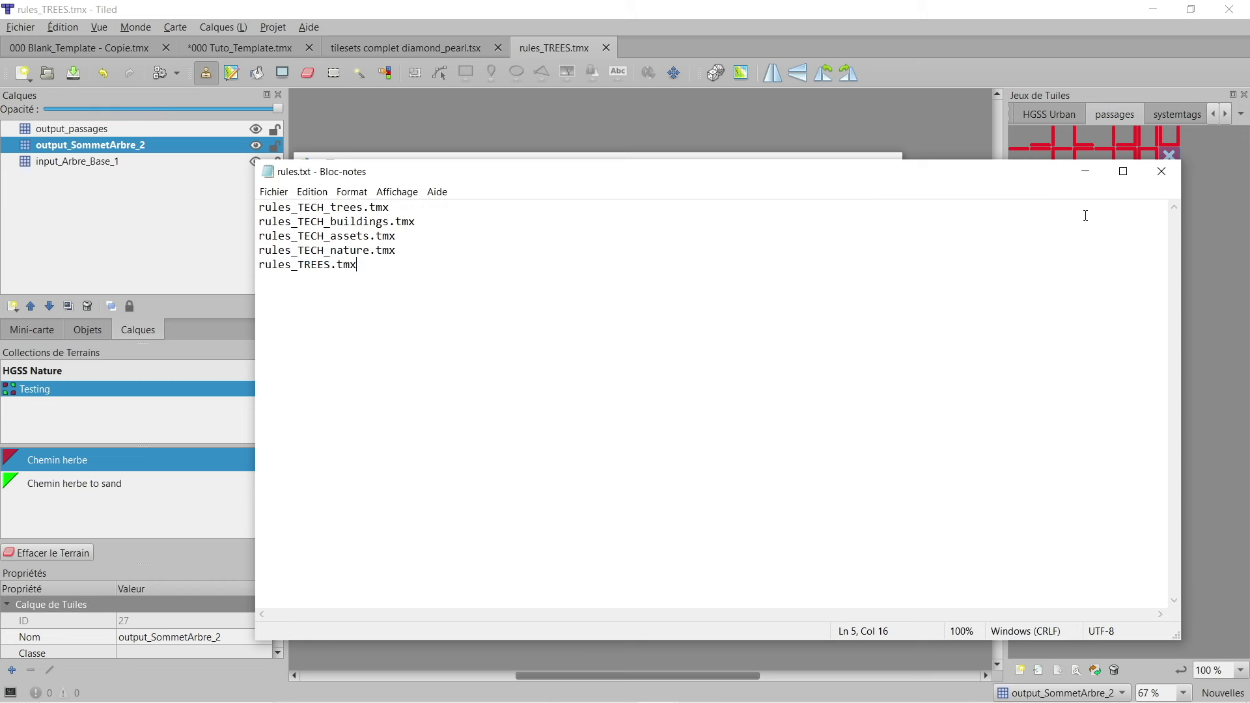
left_click(1085, 172)
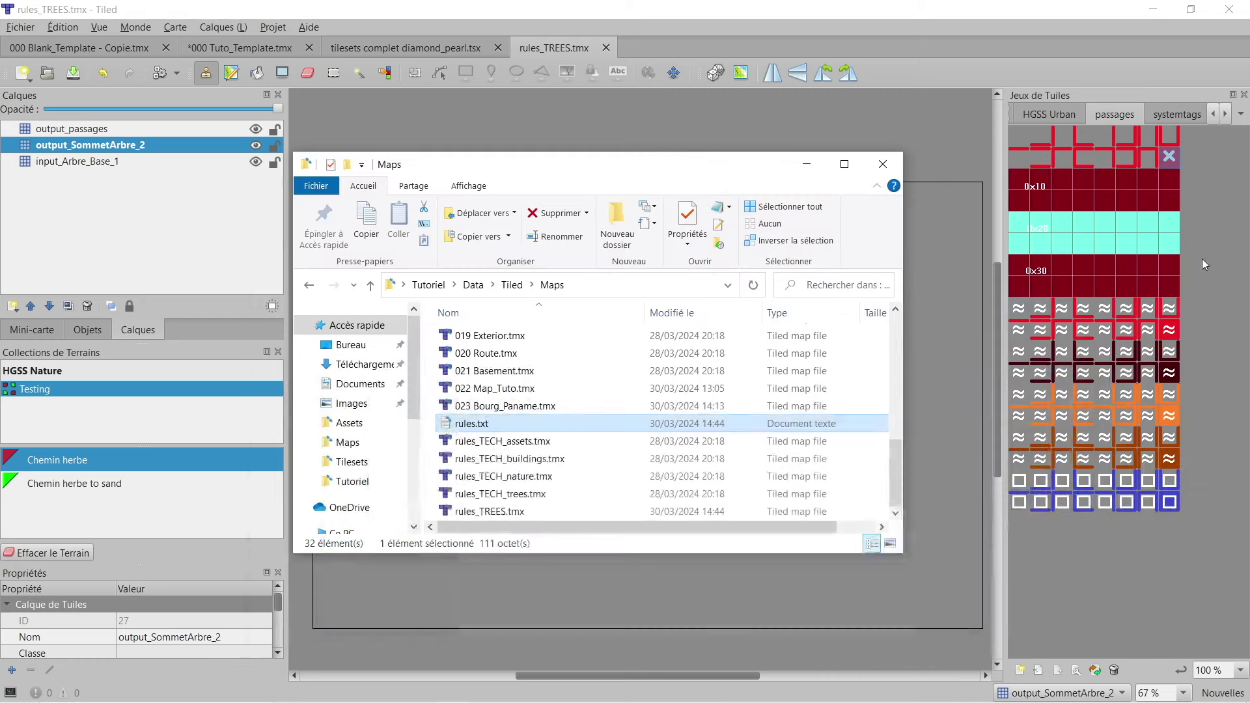
left_click(806, 164)
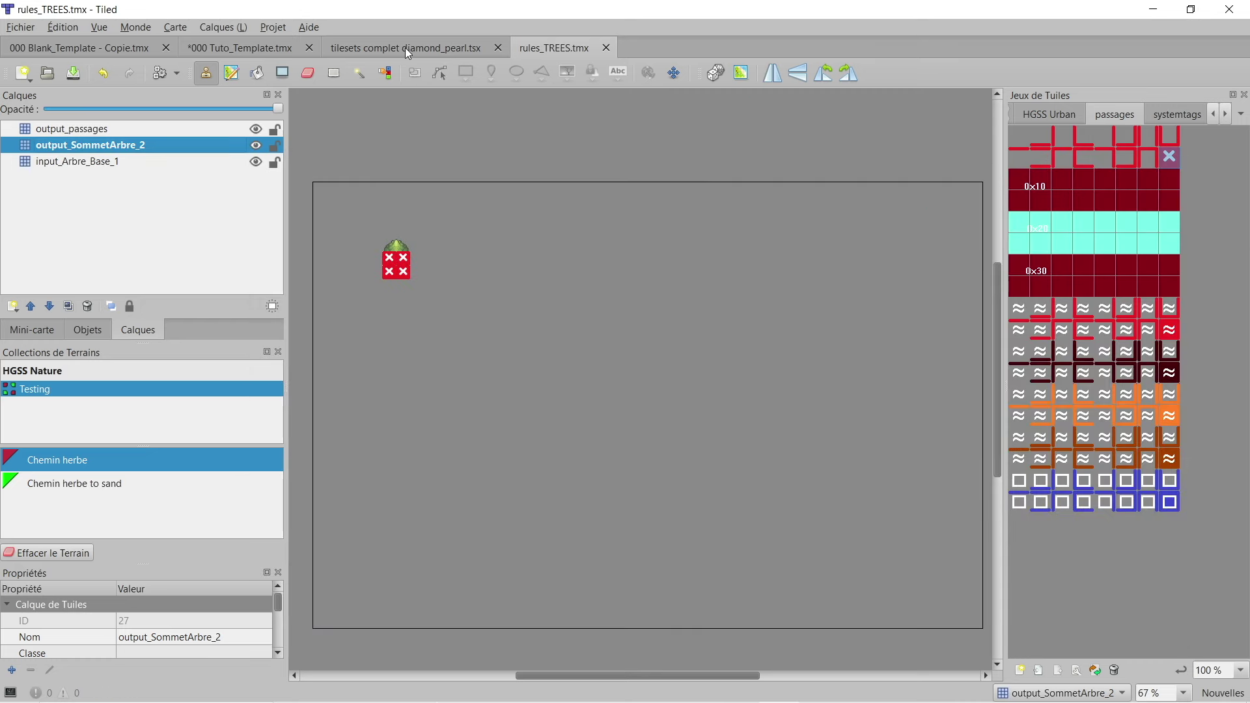
Step: In 000 Tuto_Template.tmx, paint a row of the second green tree's 2×2 bases along the map's upper edge on Arbre_Base_1
left_click(241, 47)
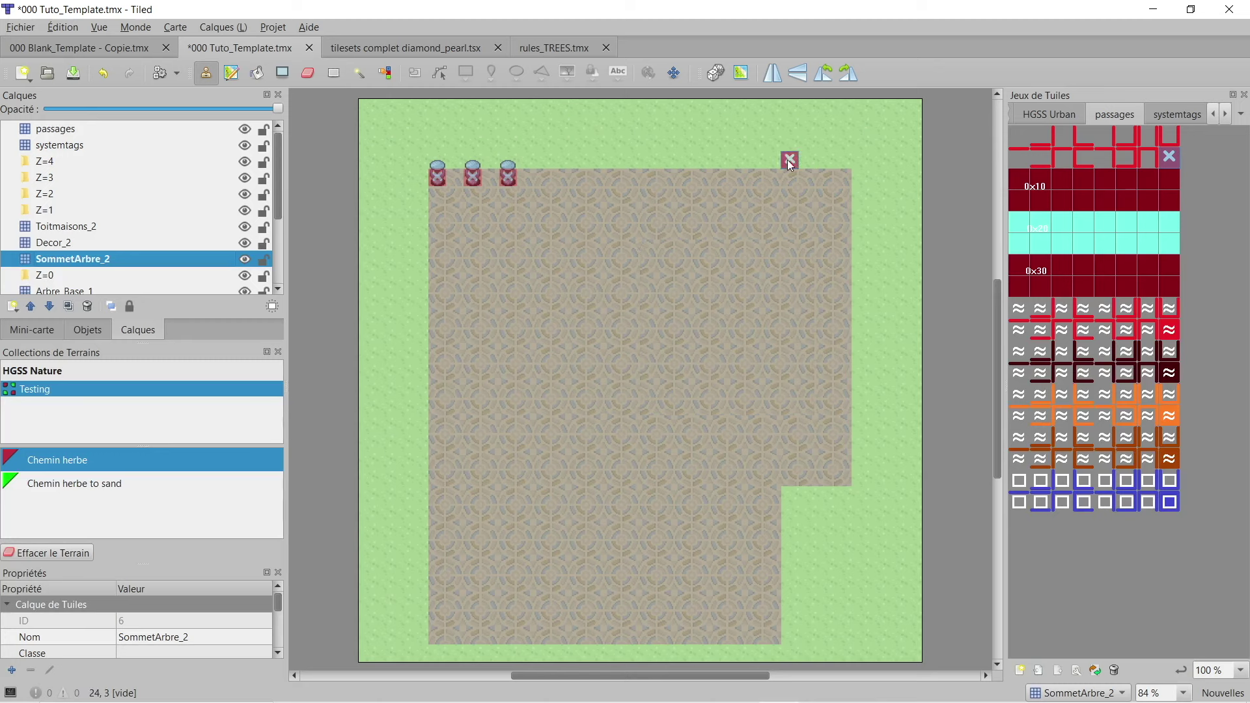
scroll(131, 256, "down", 2)
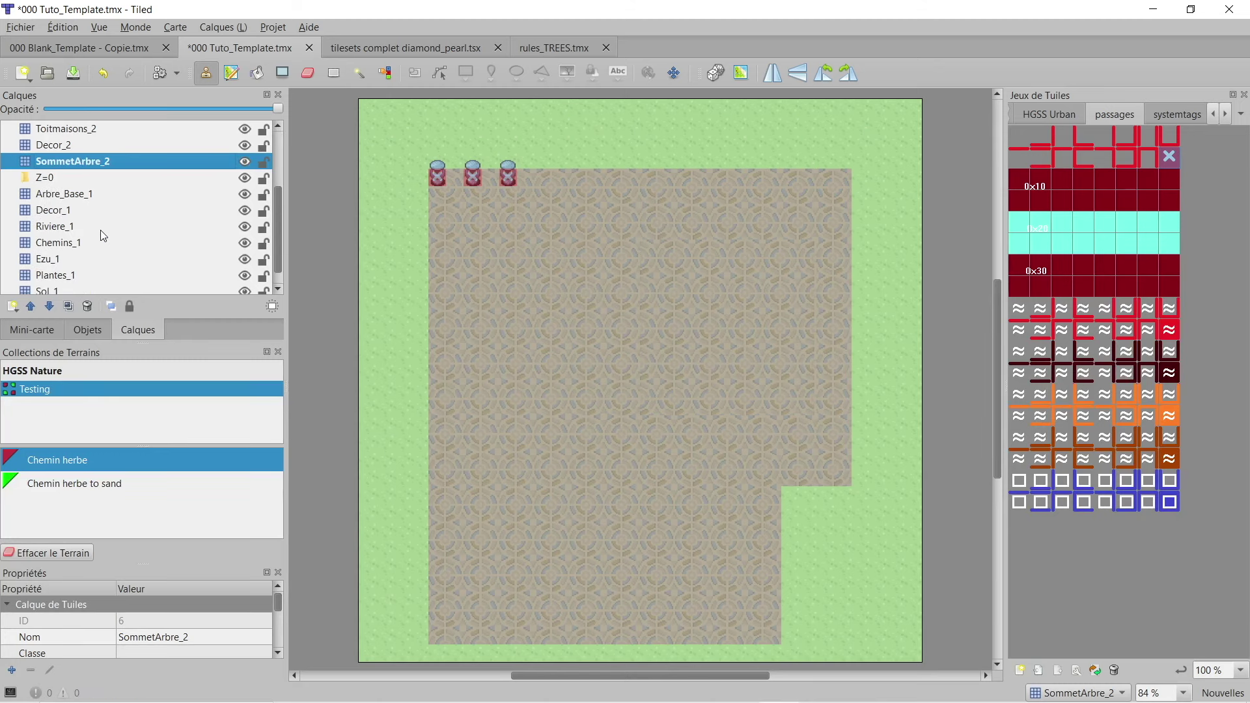
scroll(98, 230, "down", 1)
left_click(96, 177)
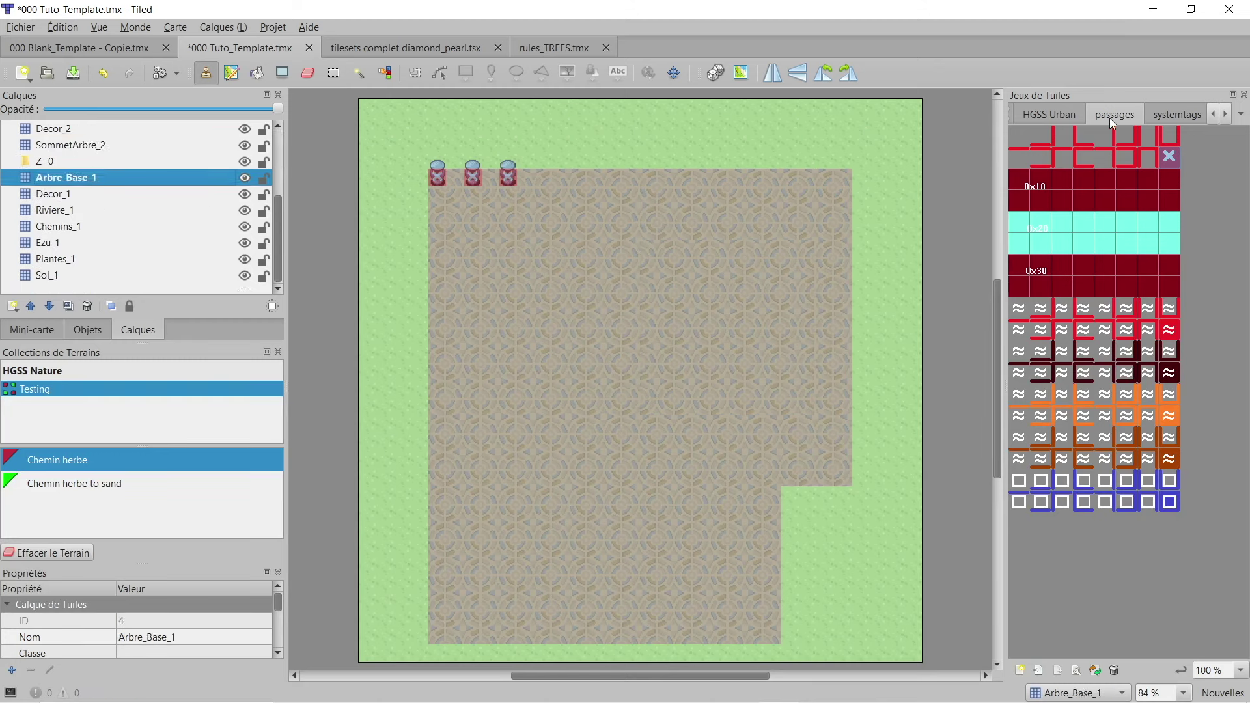
left_click(1226, 115)
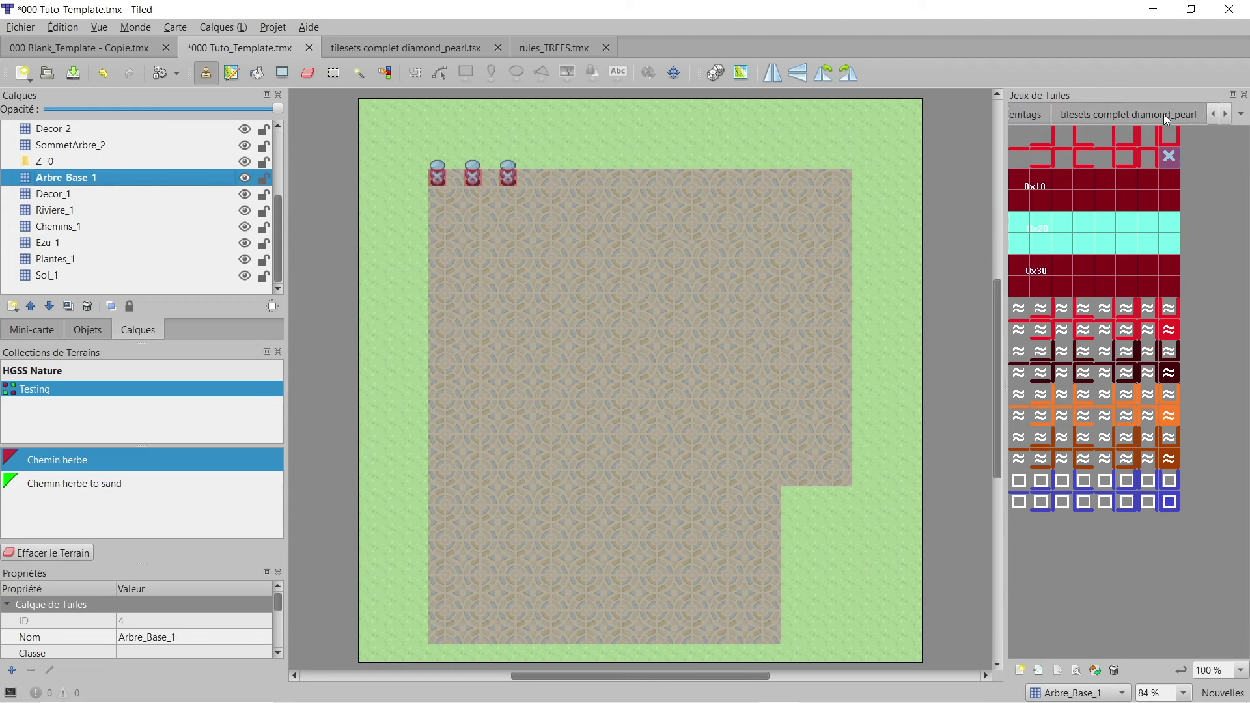
left_click(1166, 116)
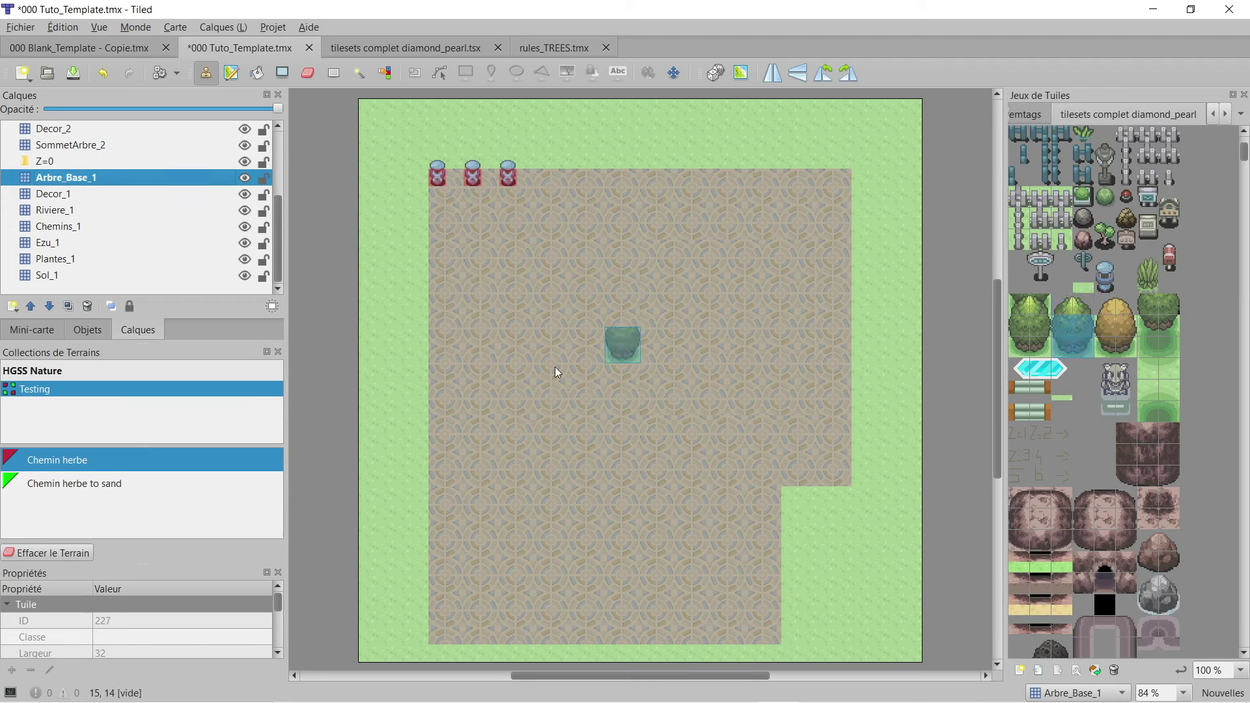
left_click(556, 159)
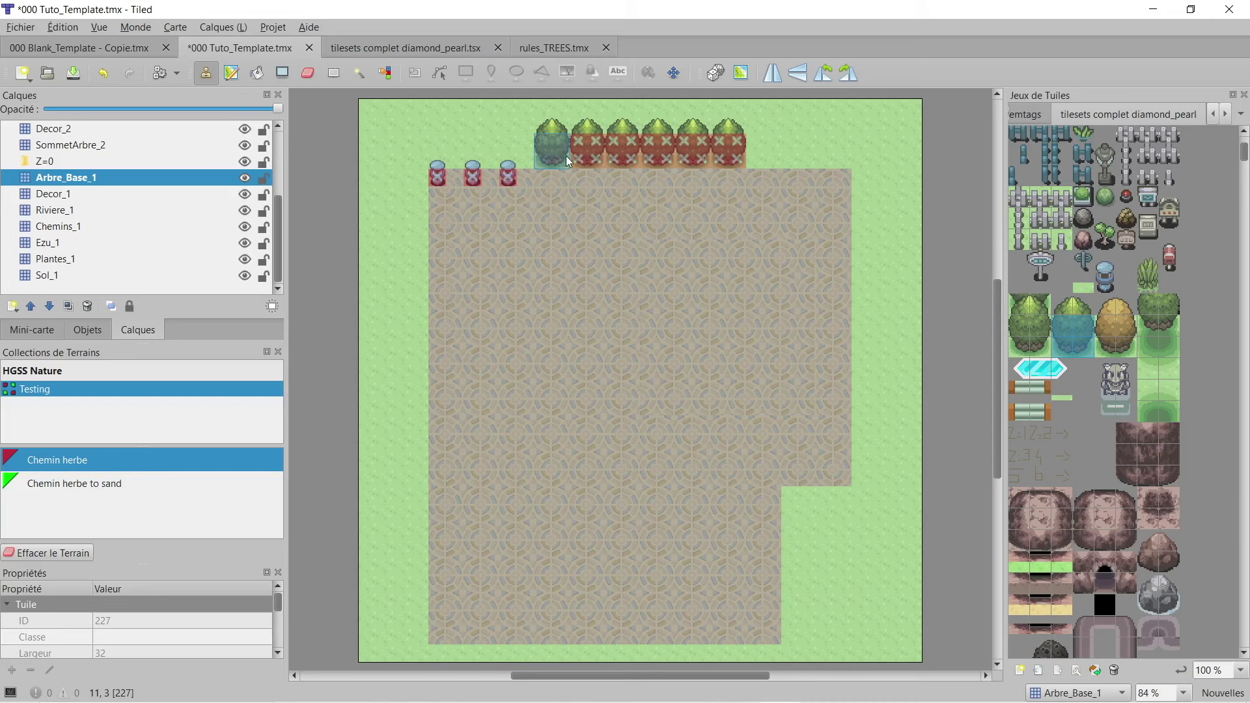
left_click(568, 49)
left_click(238, 48)
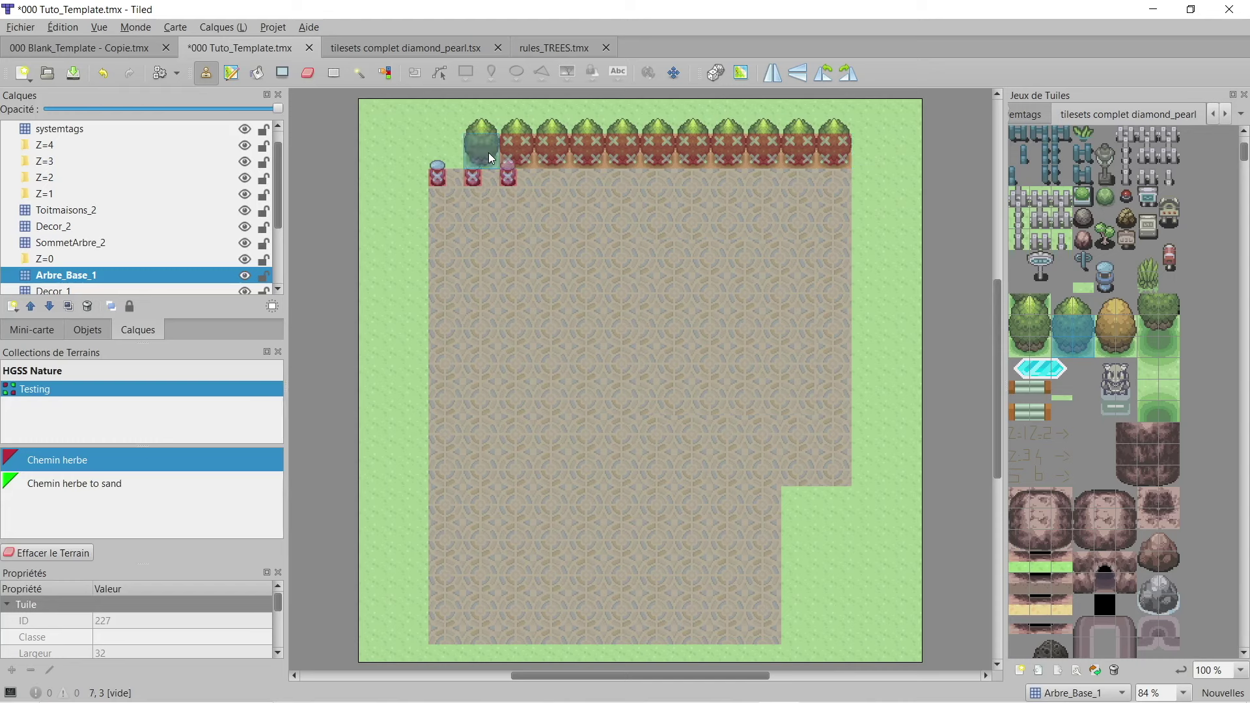
left_click(455, 153)
left_click(420, 162)
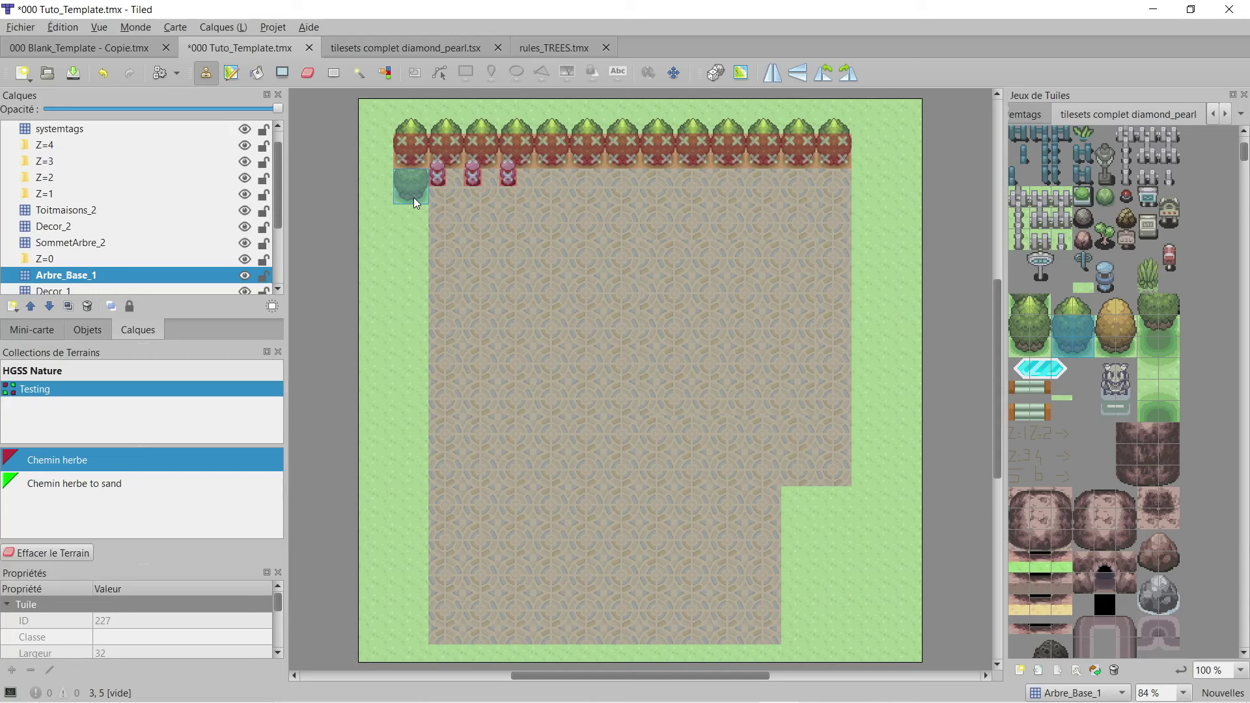
Step: Hide the passages layer and paint two columns of tree bases down each side of the map
mouse_move(413, 202)
left_mouse_down()
mouse_move(418, 380)
mouse_move(398, 587)
mouse_move(420, 637)
left_mouse_up()
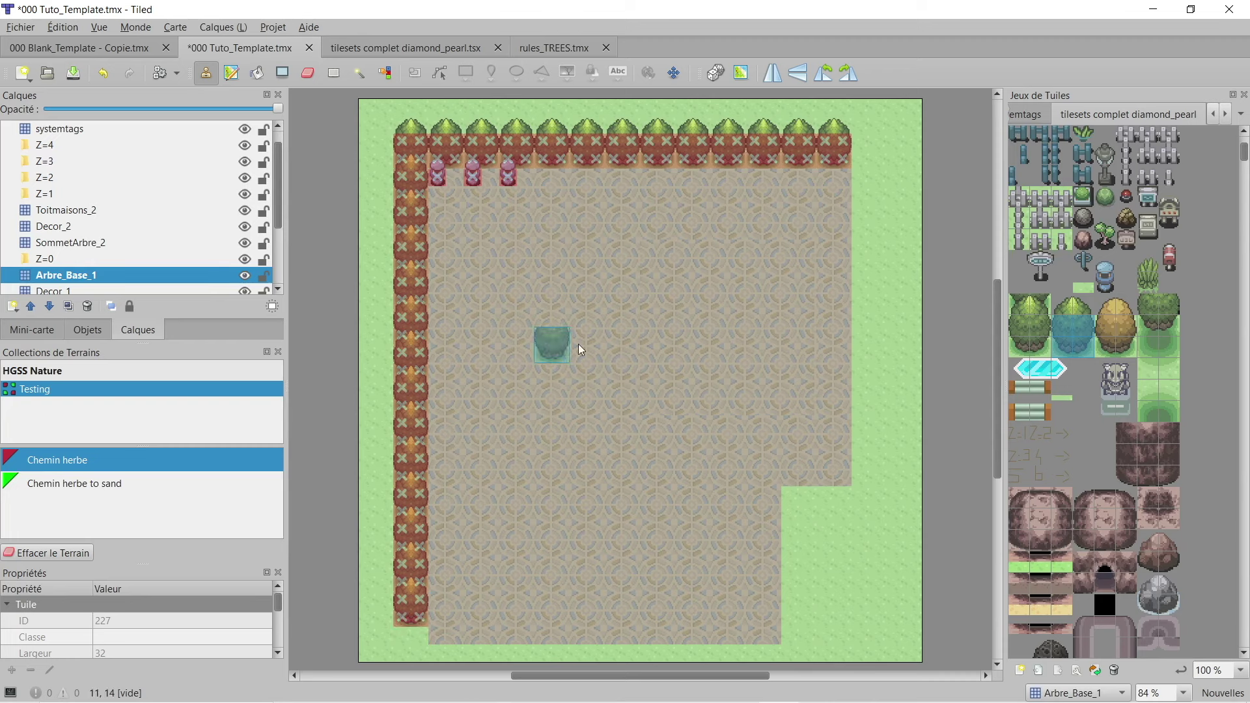
scroll(156, 170, "up", 1)
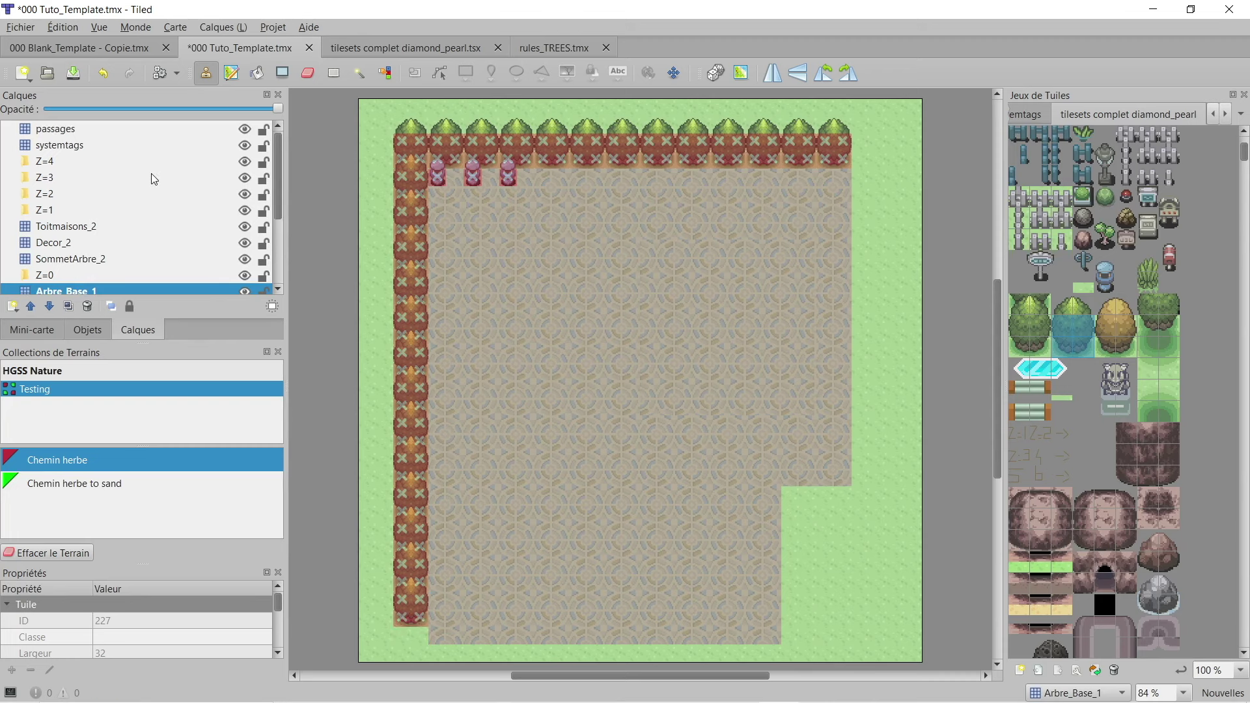
left_click(244, 129)
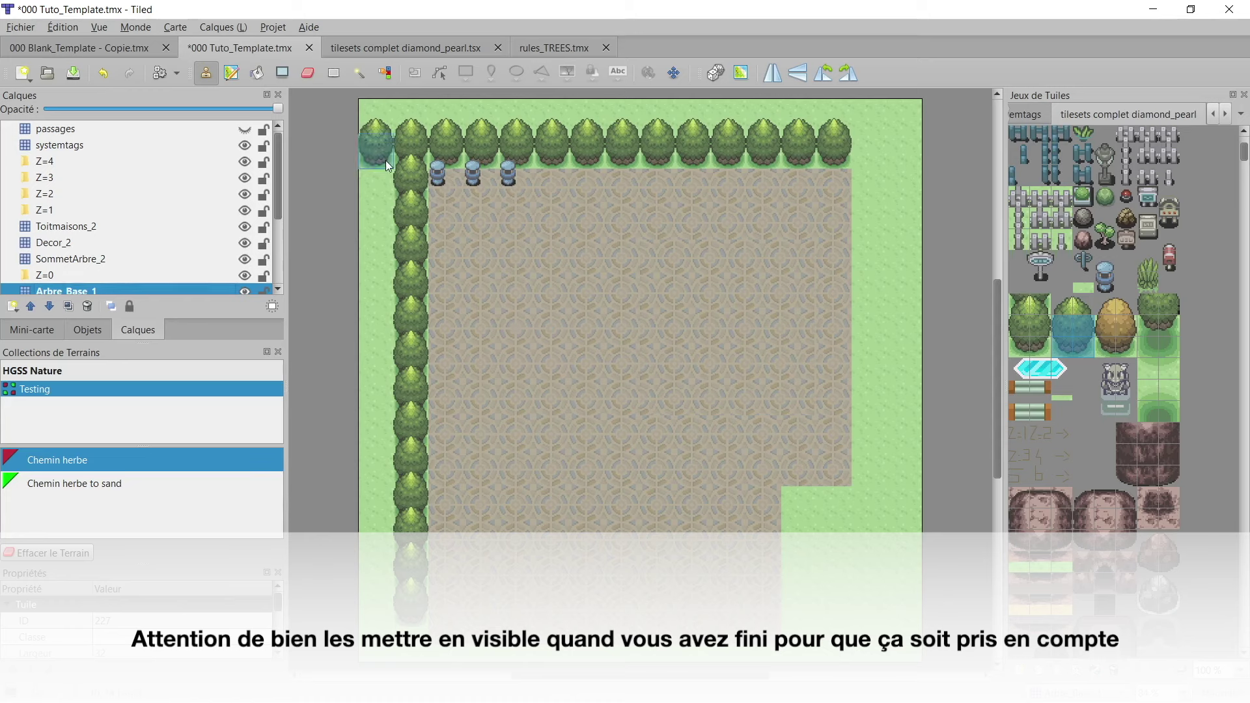
left_click_drag(380, 197, 384, 622, "shift")
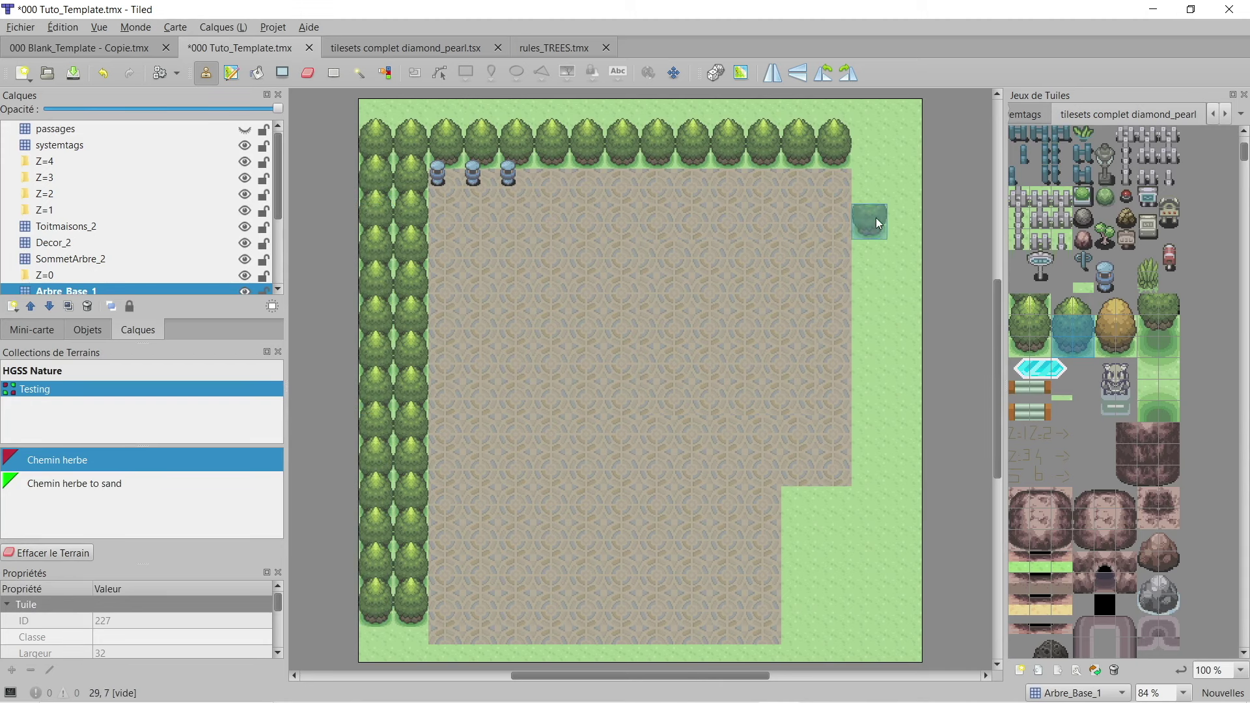
left_click_drag(877, 194, 881, 623, "shift")
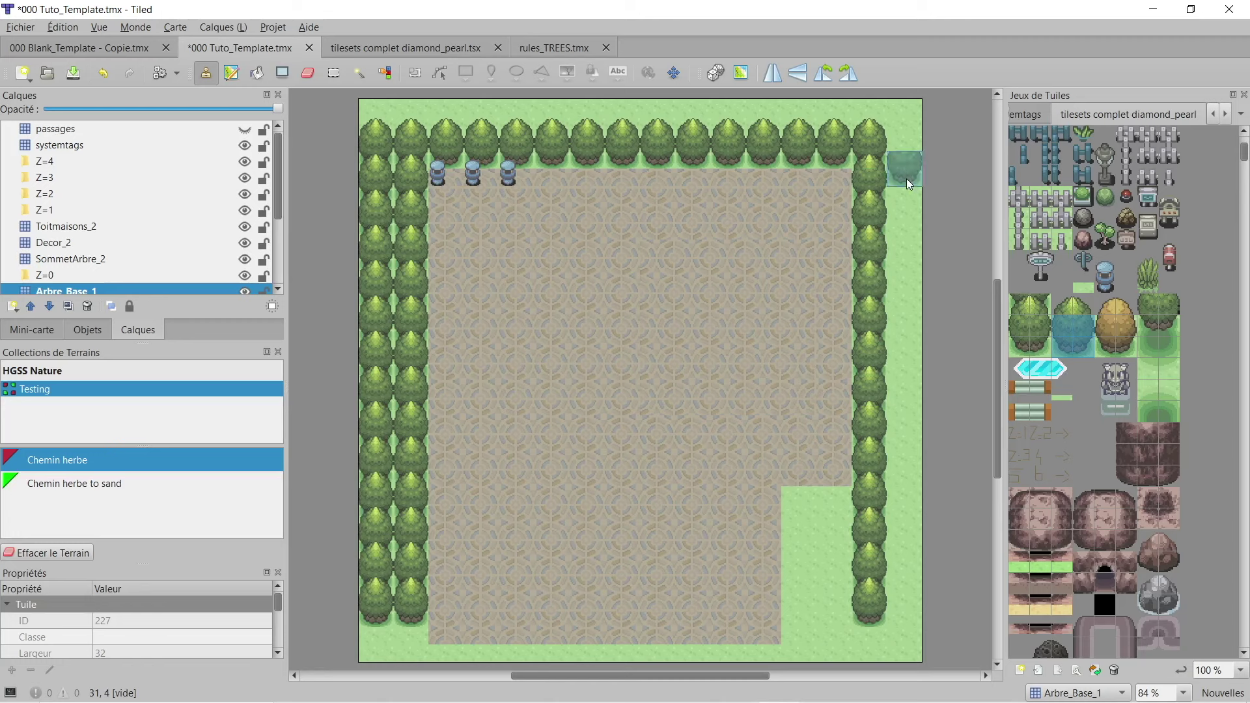
left_click_drag(913, 167, 909, 626, "shift")
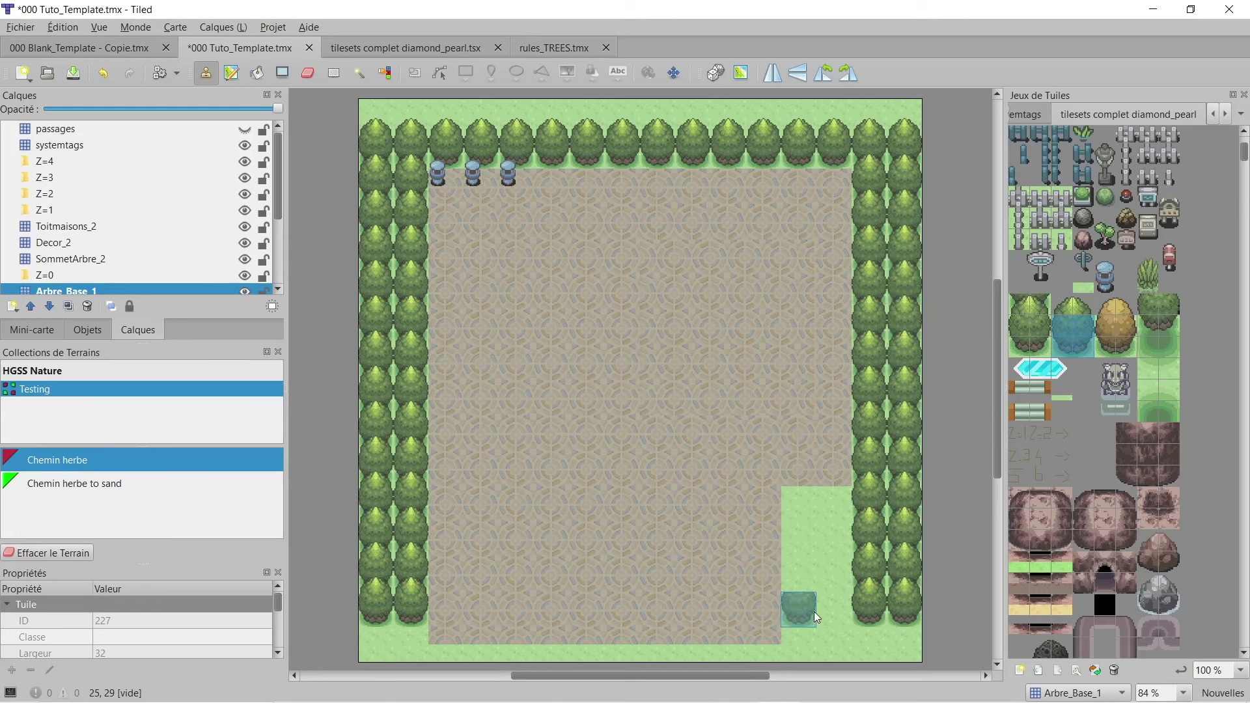
Step: Paint two rows of tree bases near the map's lower edge, and complete the Sol_1 ground with paving inside and grass below them
left_click_drag(838, 577, 442, 588, "shift")
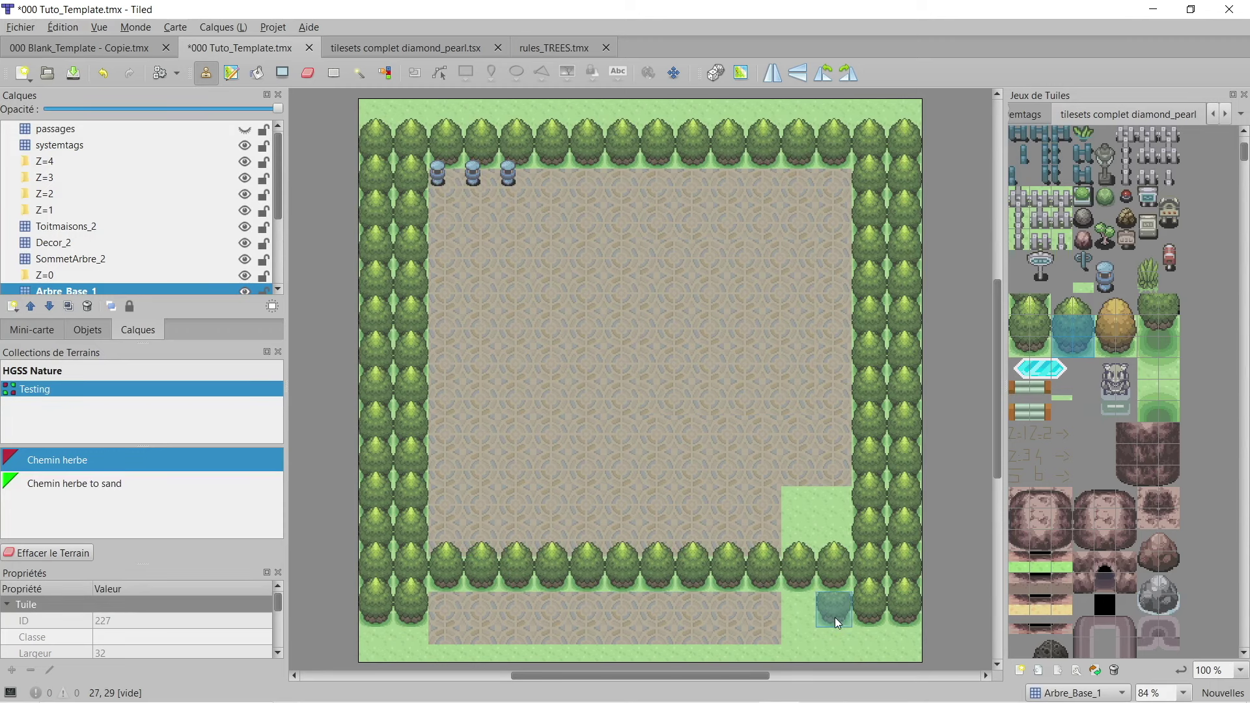
left_click_drag(801, 616, 455, 615, "shift")
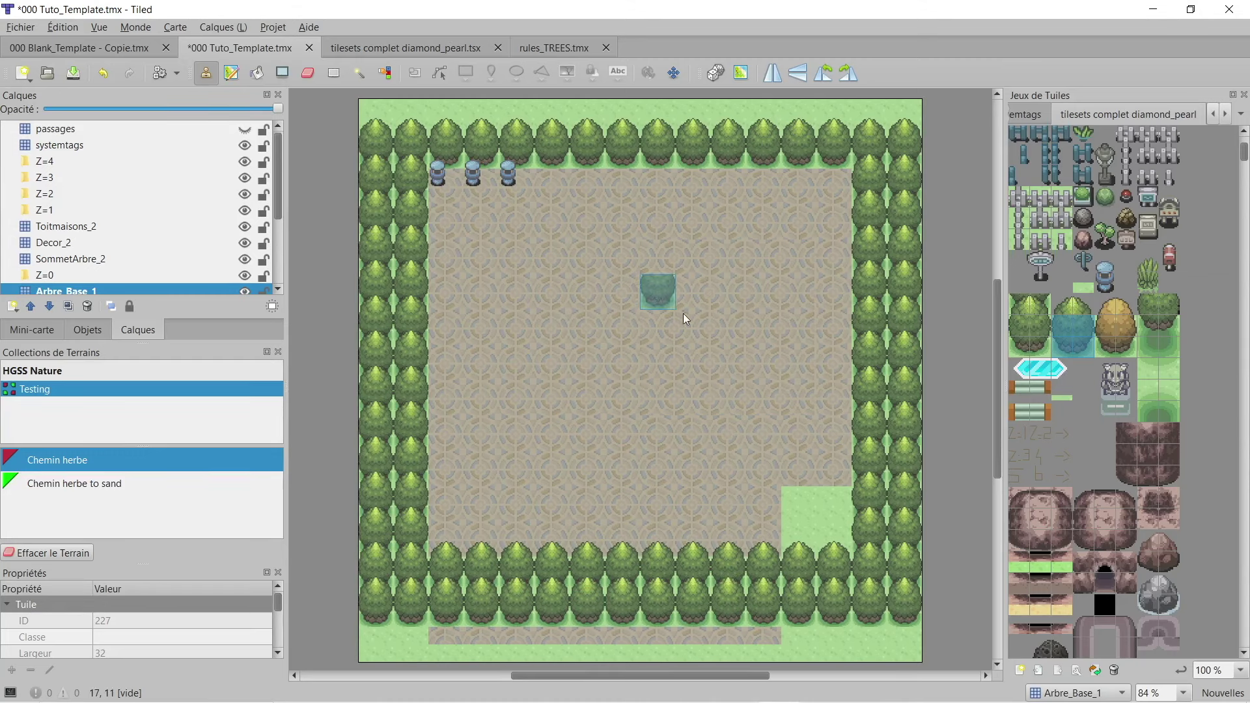
right_click(593, 279)
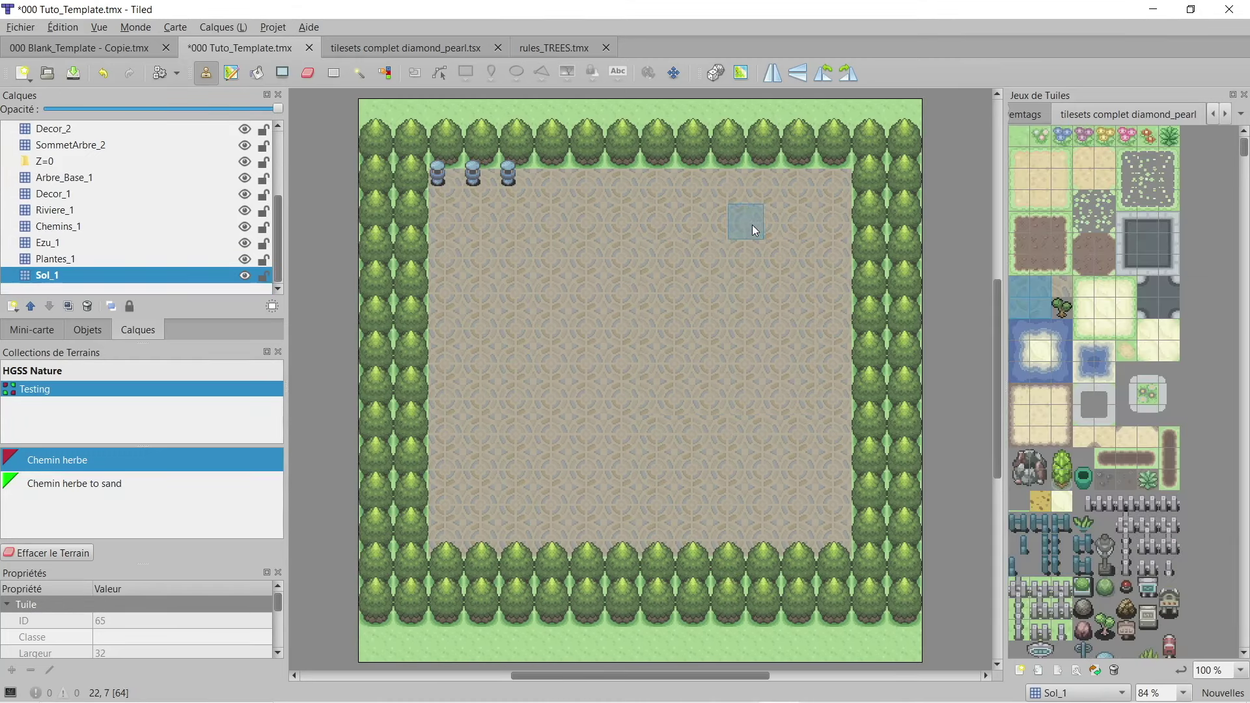
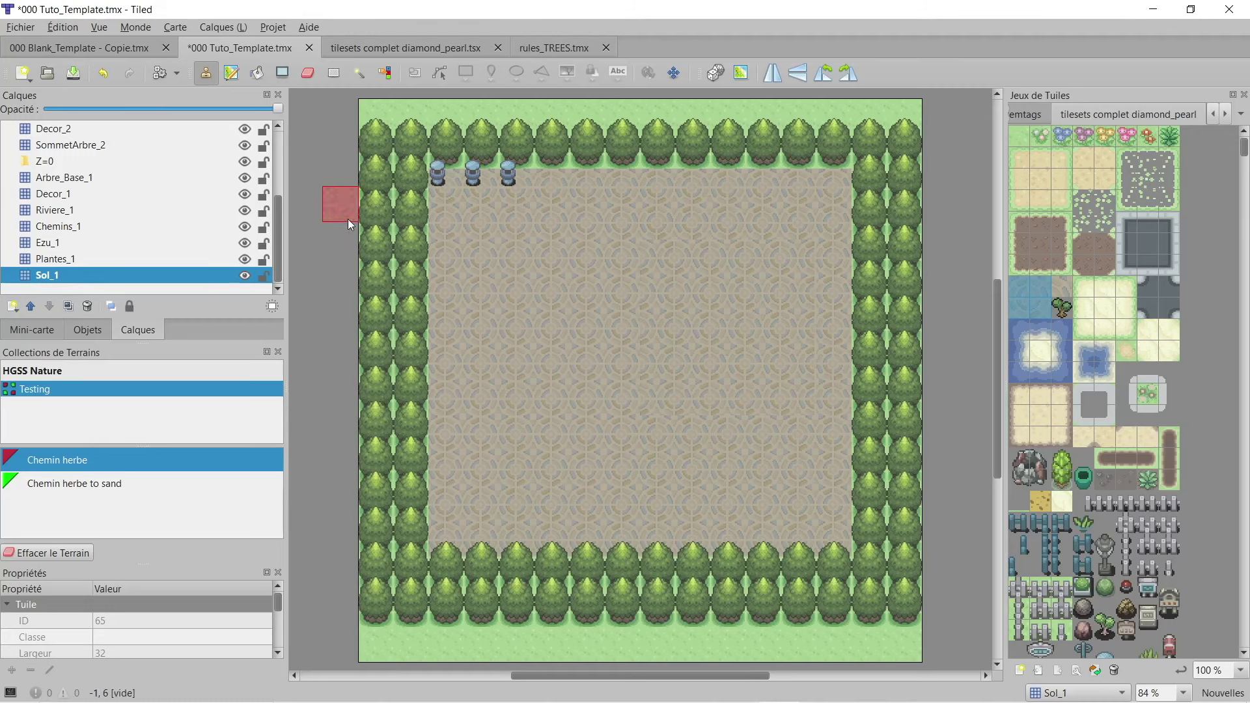
Step: Resize the map to 50 tiles wide and 40 tiles high, offsetting the existing content by X 9 and Y 4
left_click(174, 28)
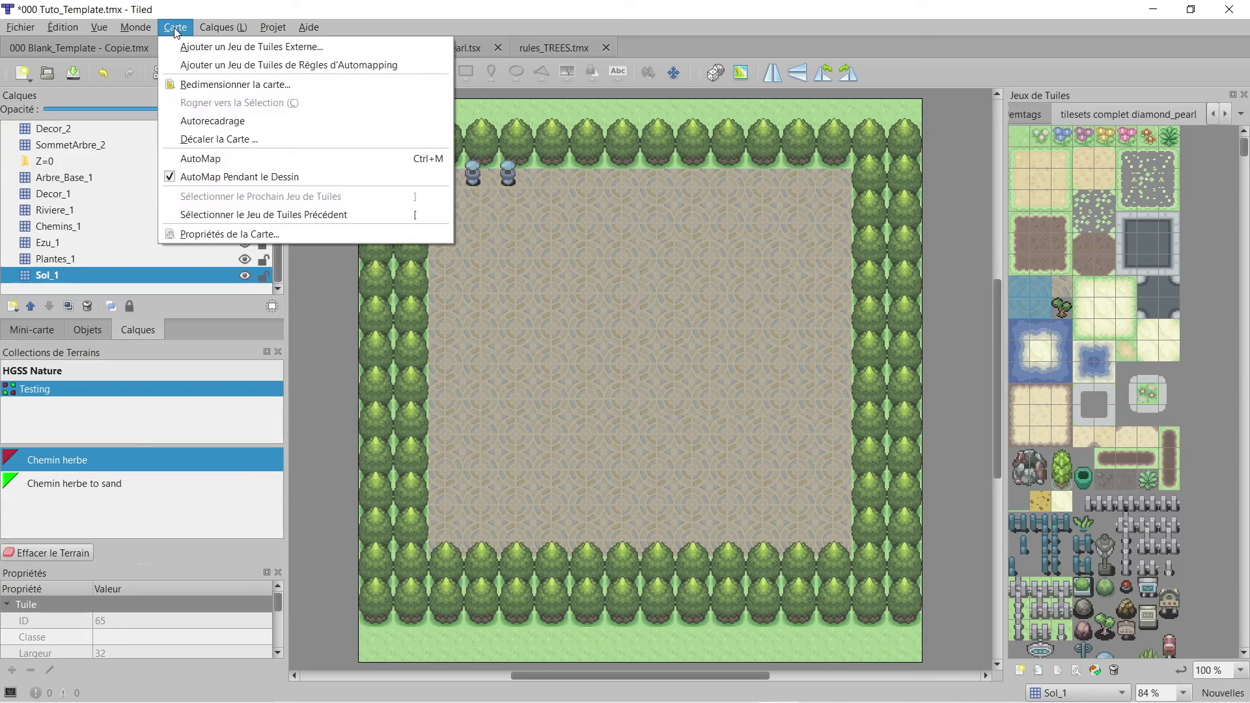
left_click(221, 85)
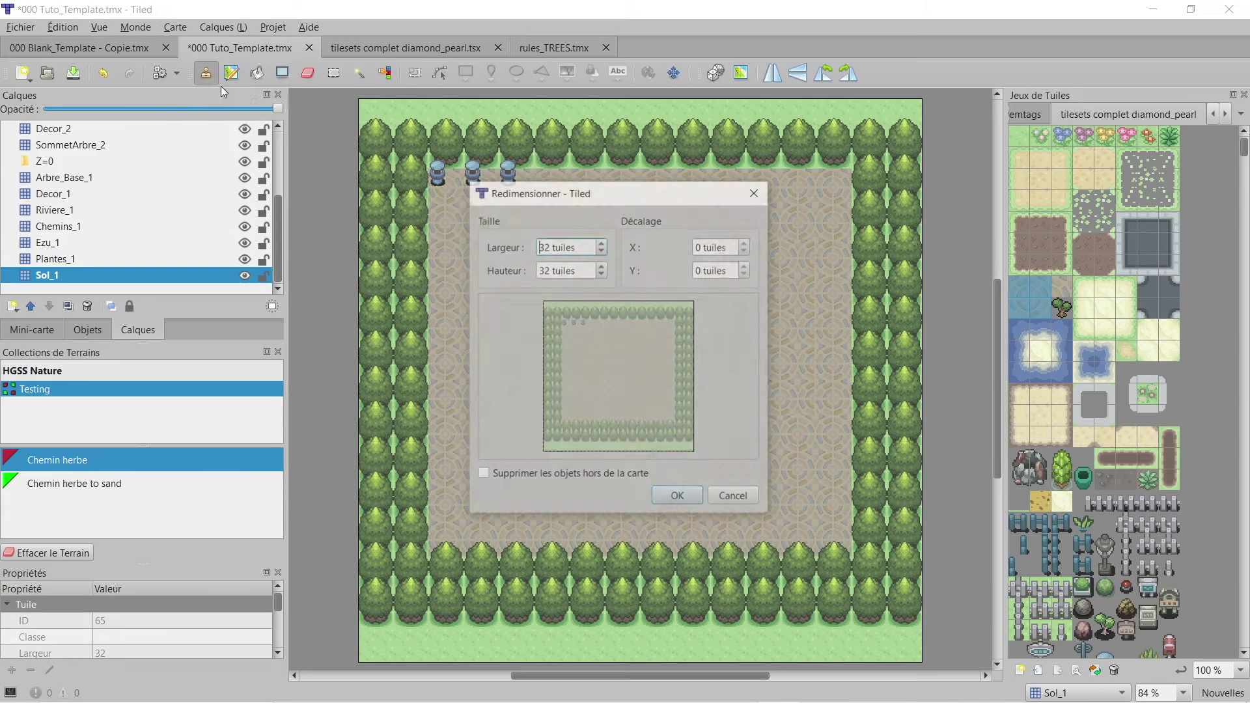
left_click_drag(604, 246, 604, 246)
left_click(602, 251)
left_click_drag(584, 385, 628, 396)
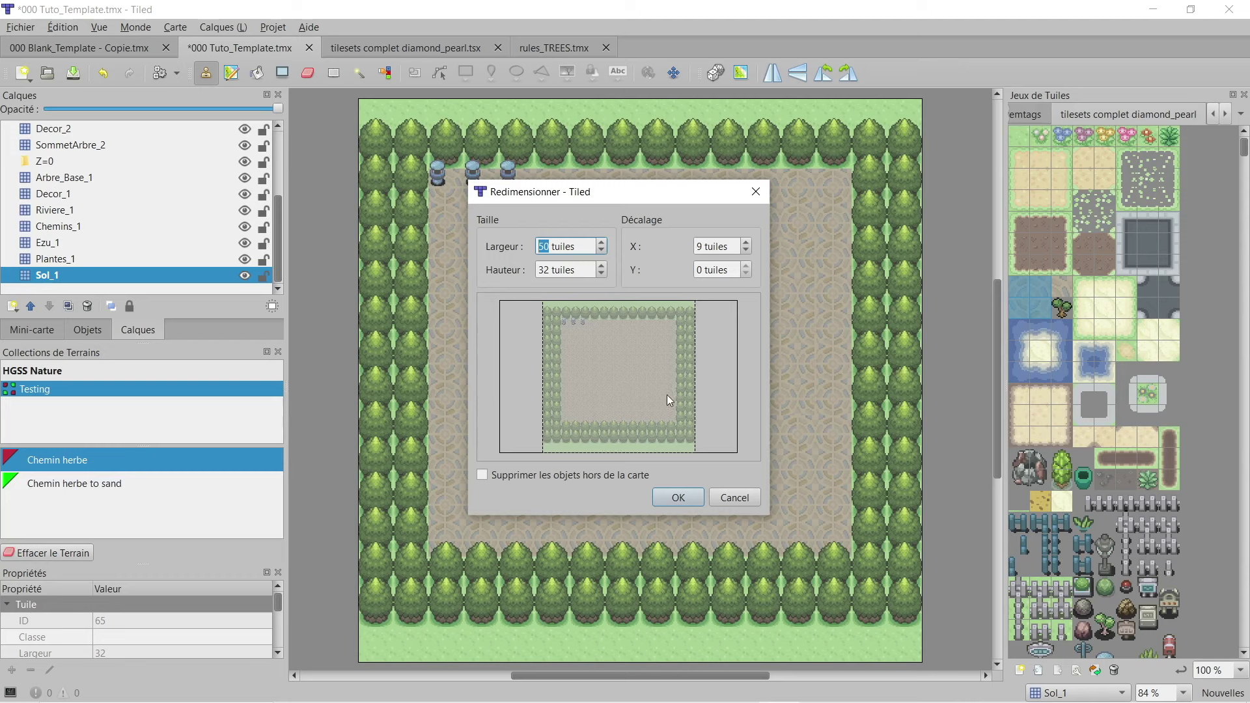
left_click_drag(604, 265, 604, 265)
left_click_drag(635, 372, 635, 388)
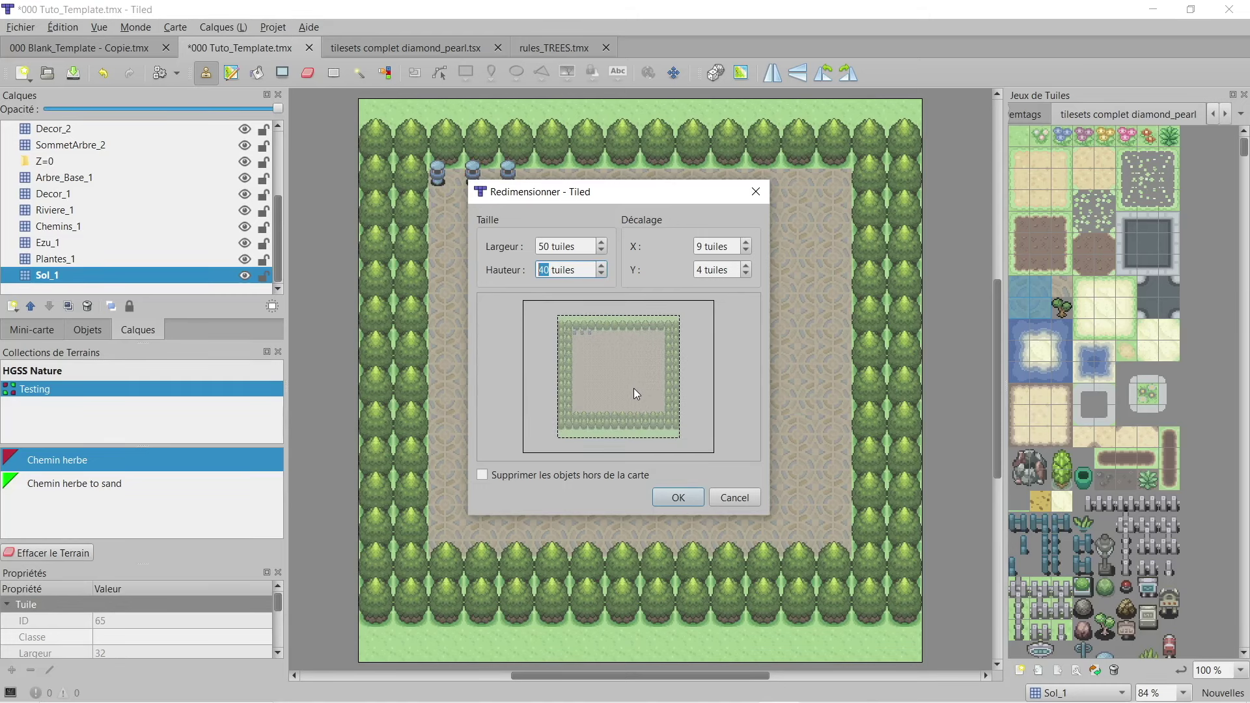
left_click(677, 498)
Step: Examine the resized map, checking the empty margins around the tree-bordered area
scroll(710, 391, "down", 5)
scroll(733, 443, "up", 4)
scroll(733, 466, "down", 2)
left_click_drag(737, 675, 799, 653)
scroll(645, 440, "up", 4)
scroll(654, 443, "down", 3)
scroll(656, 429, "up", 5)
scroll(667, 409, "down", 3)
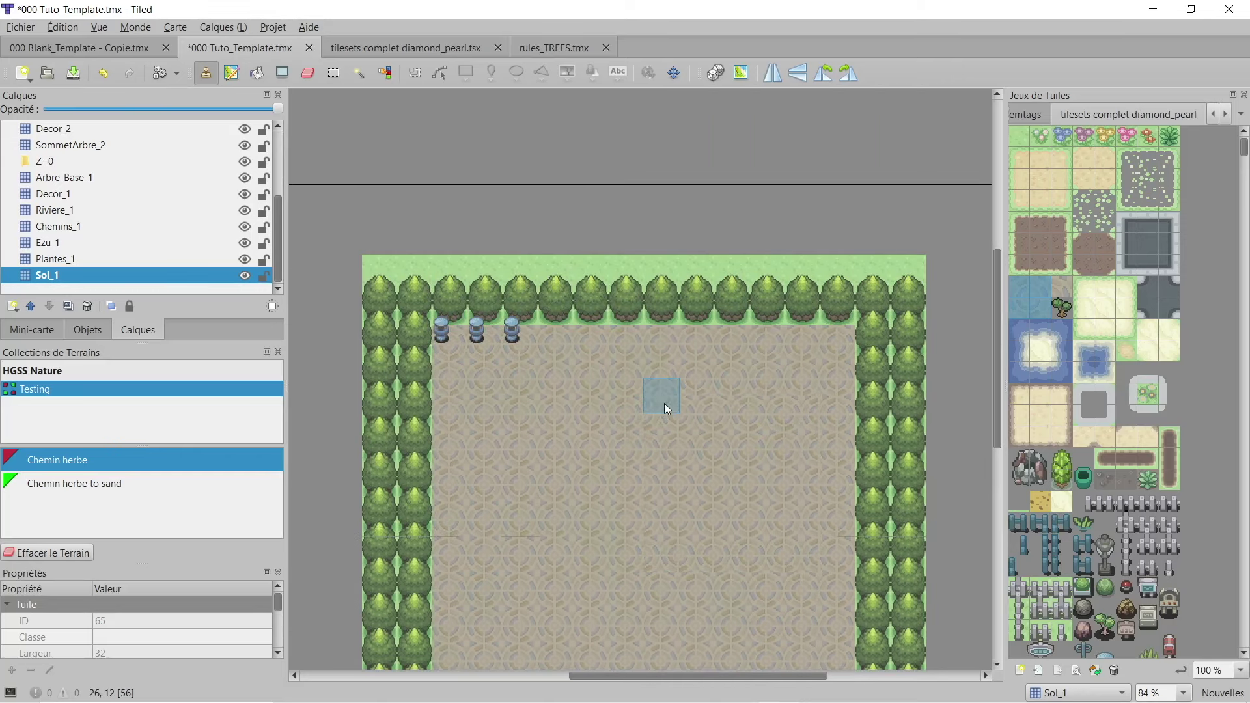
scroll(666, 400, "up", 1)
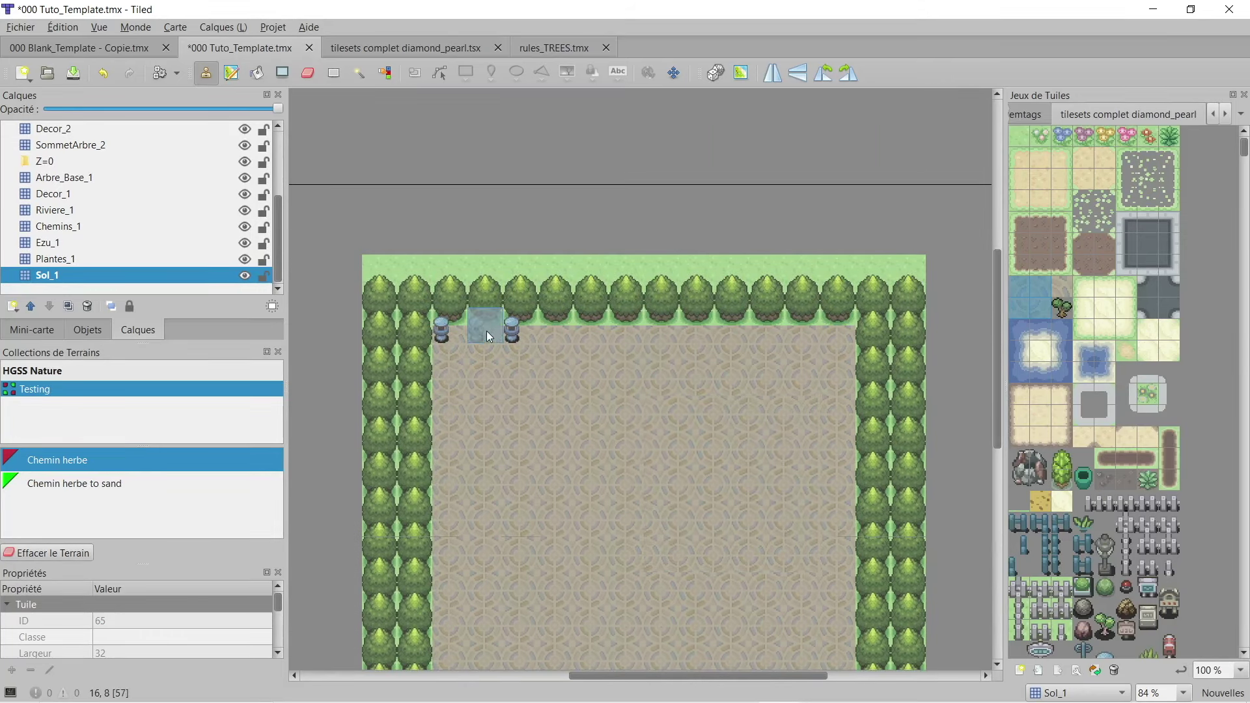
scroll(487, 335, "down", 5)
scroll(490, 353, "up", 5)
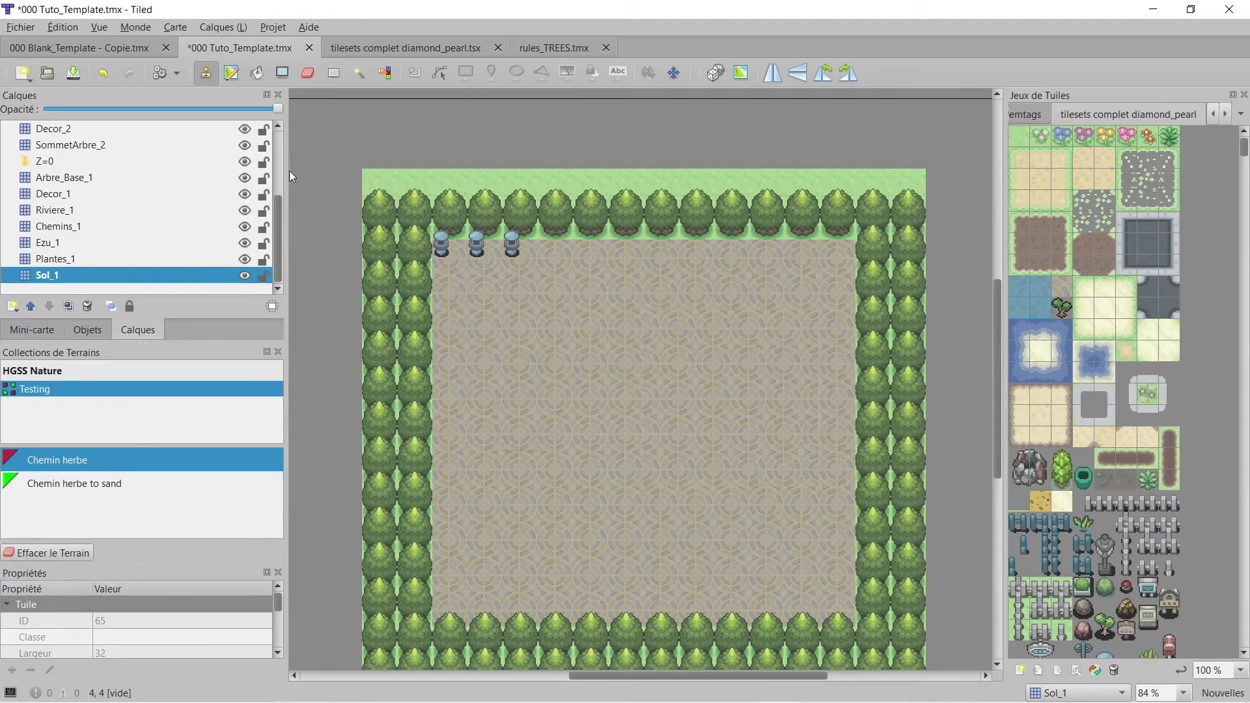
scroll(696, 454, "down", 1)
scroll(696, 454, "up", 3)
scroll(741, 463, "down", 3)
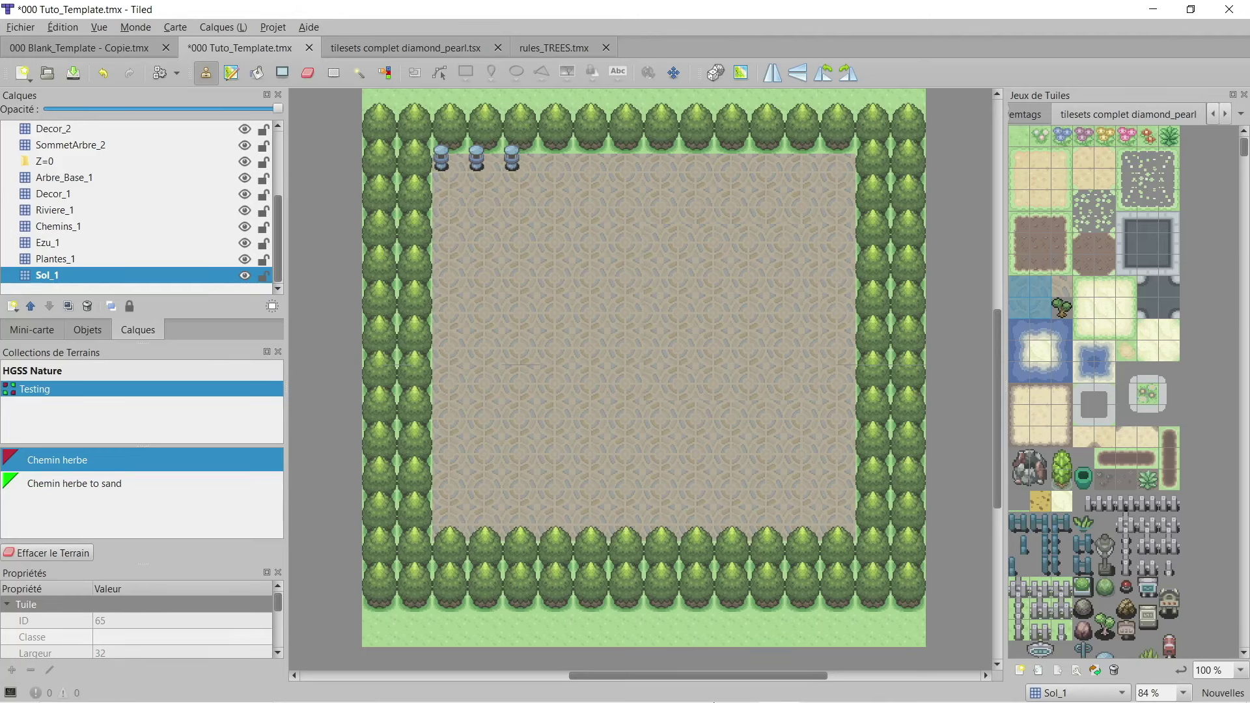
left_click(535, 44)
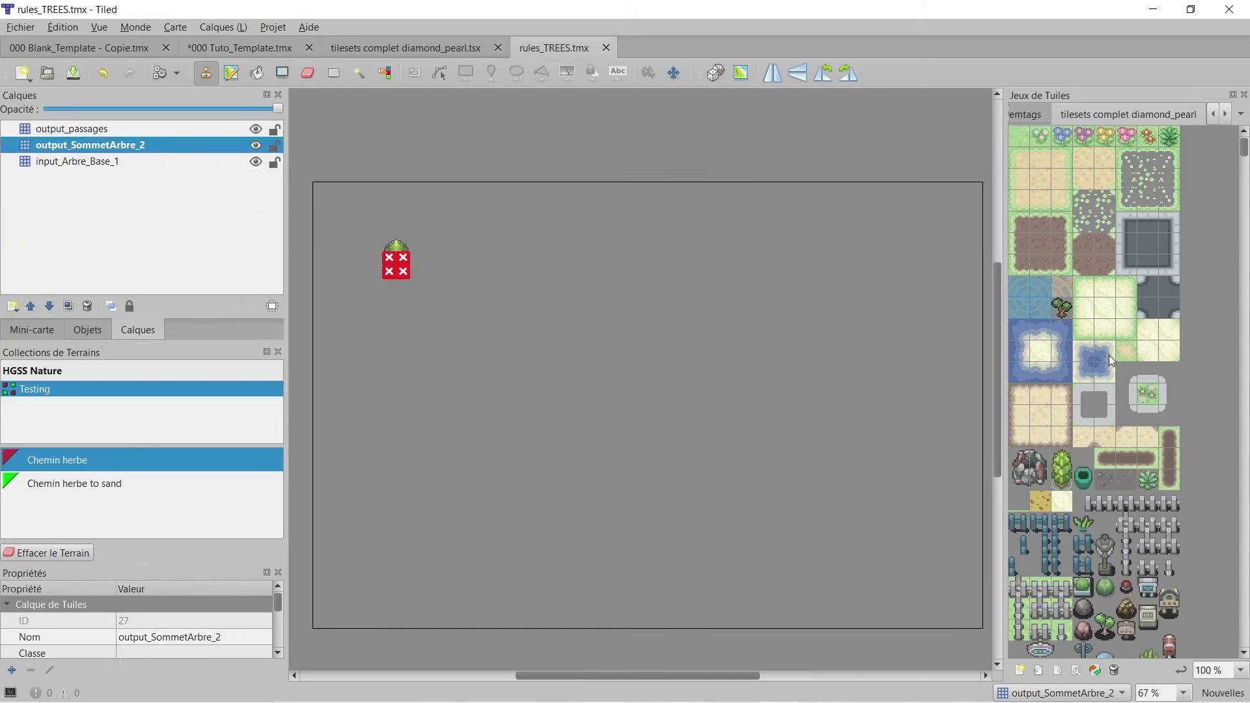
scroll(1089, 495, "down", 5)
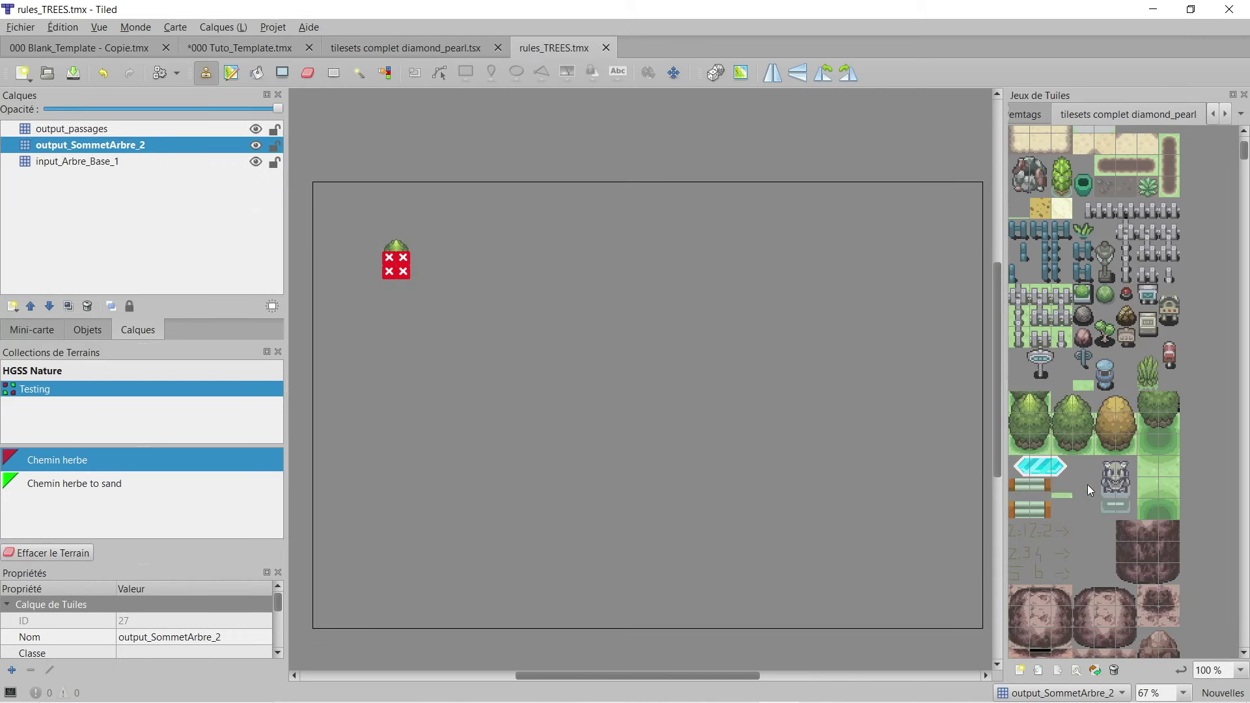
left_click(1106, 380)
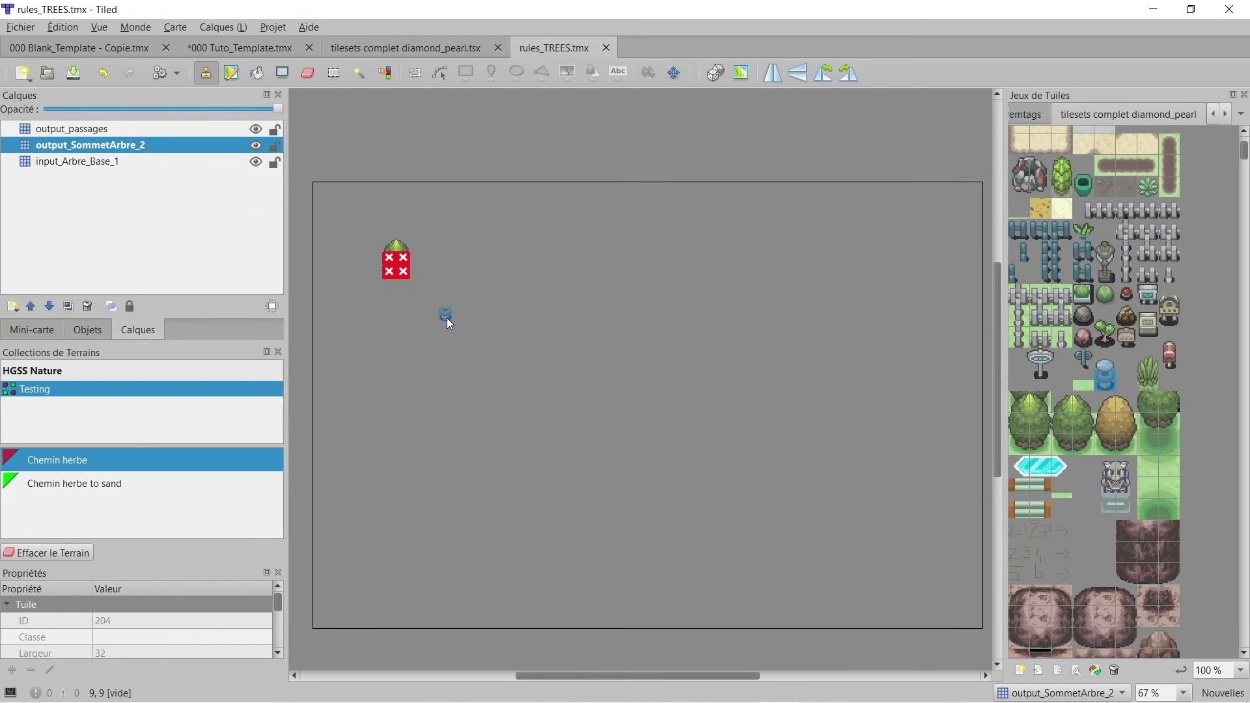
right_click(87, 201)
mouse_move(122, 206)
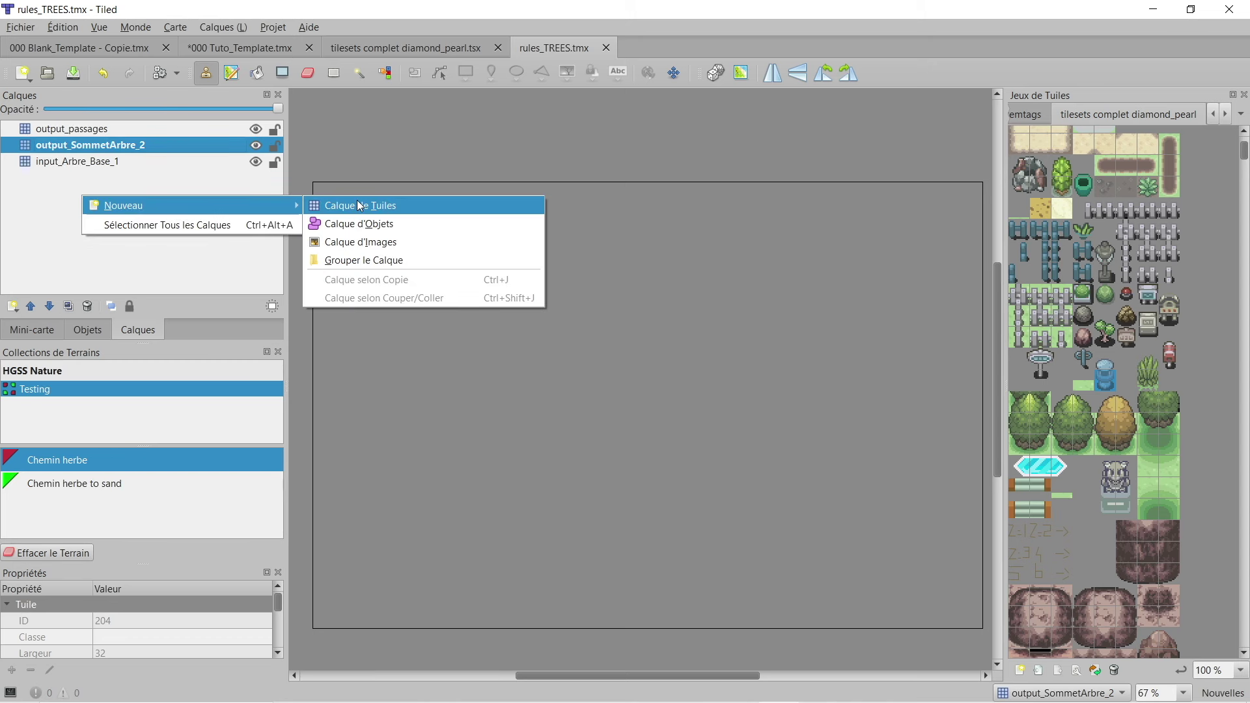
left_click(25, 201)
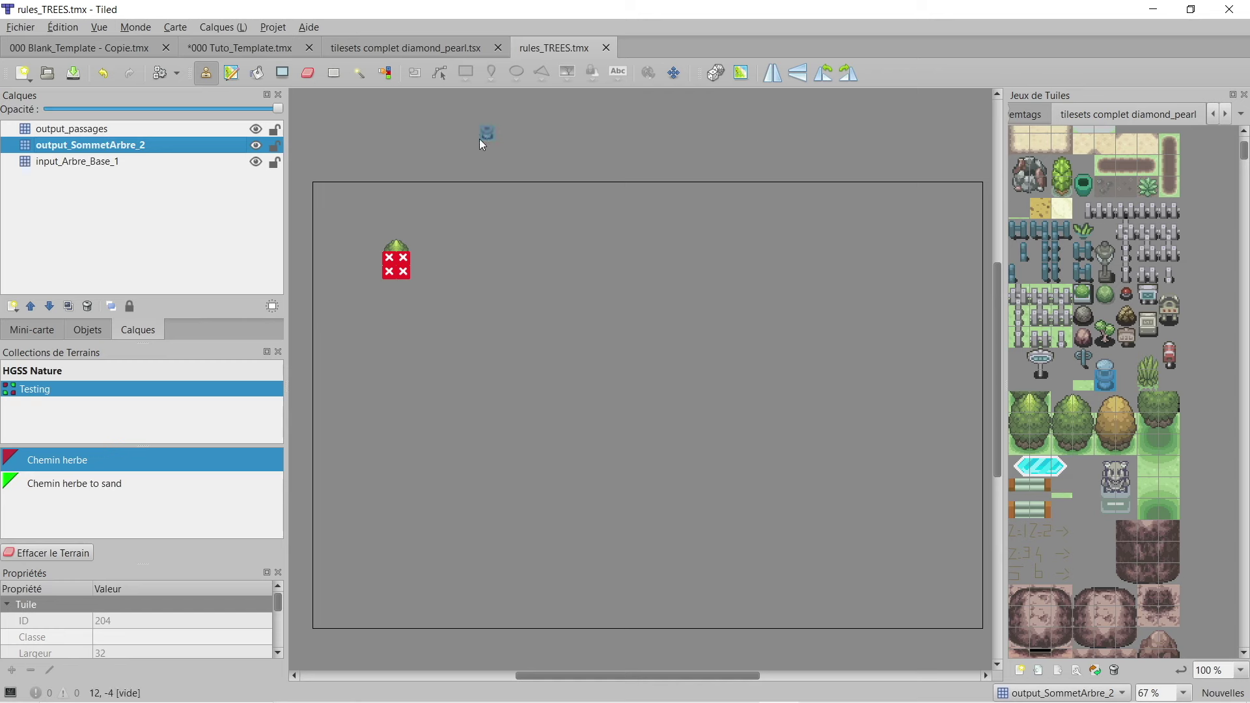
left_click(400, 48)
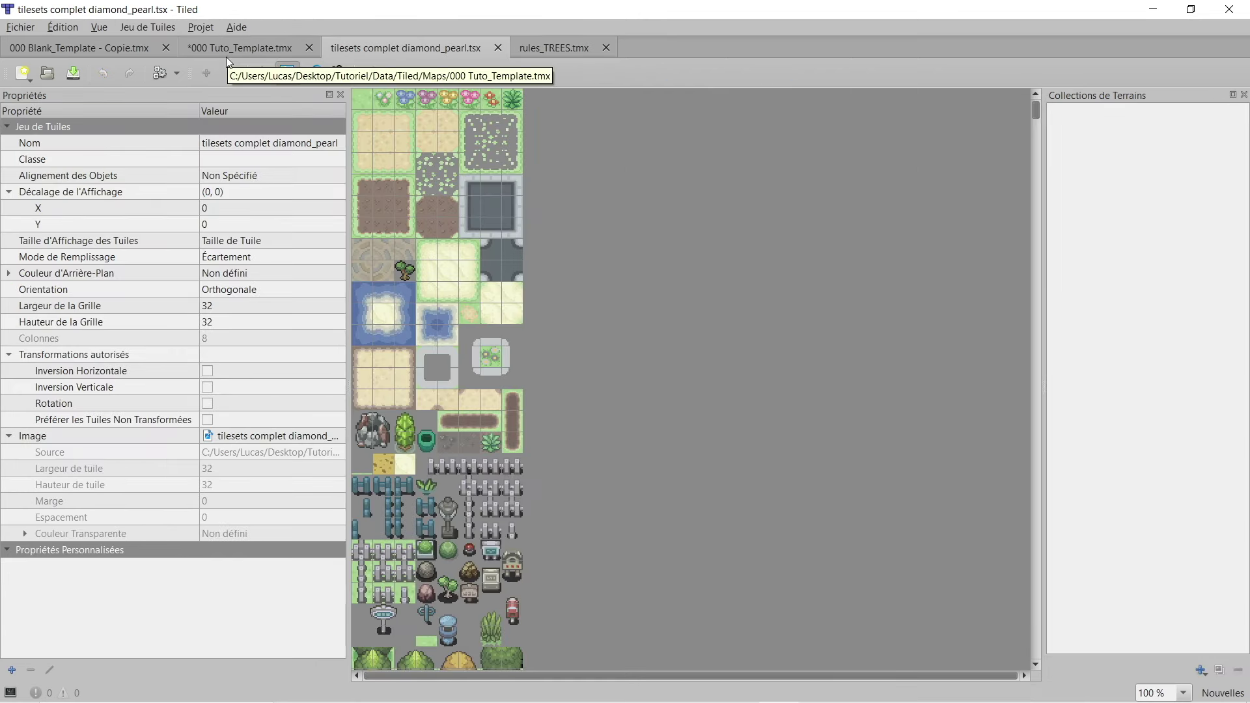
left_click(521, 47)
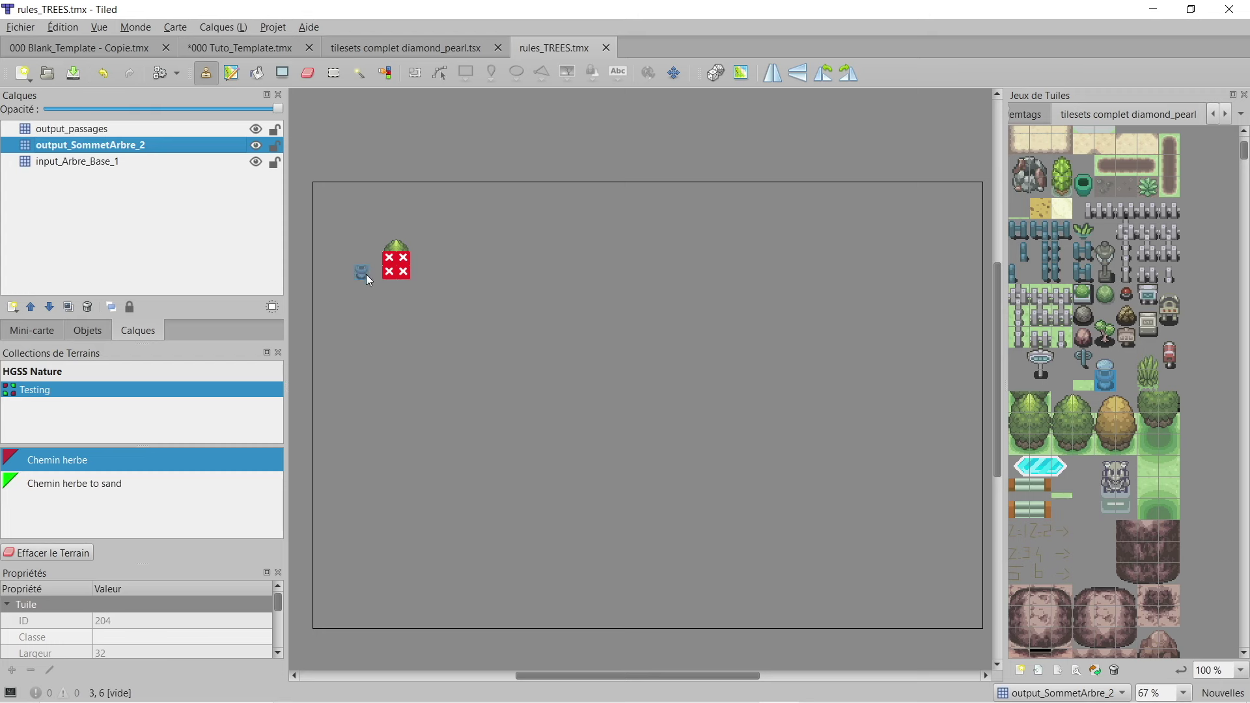
left_click(408, 51)
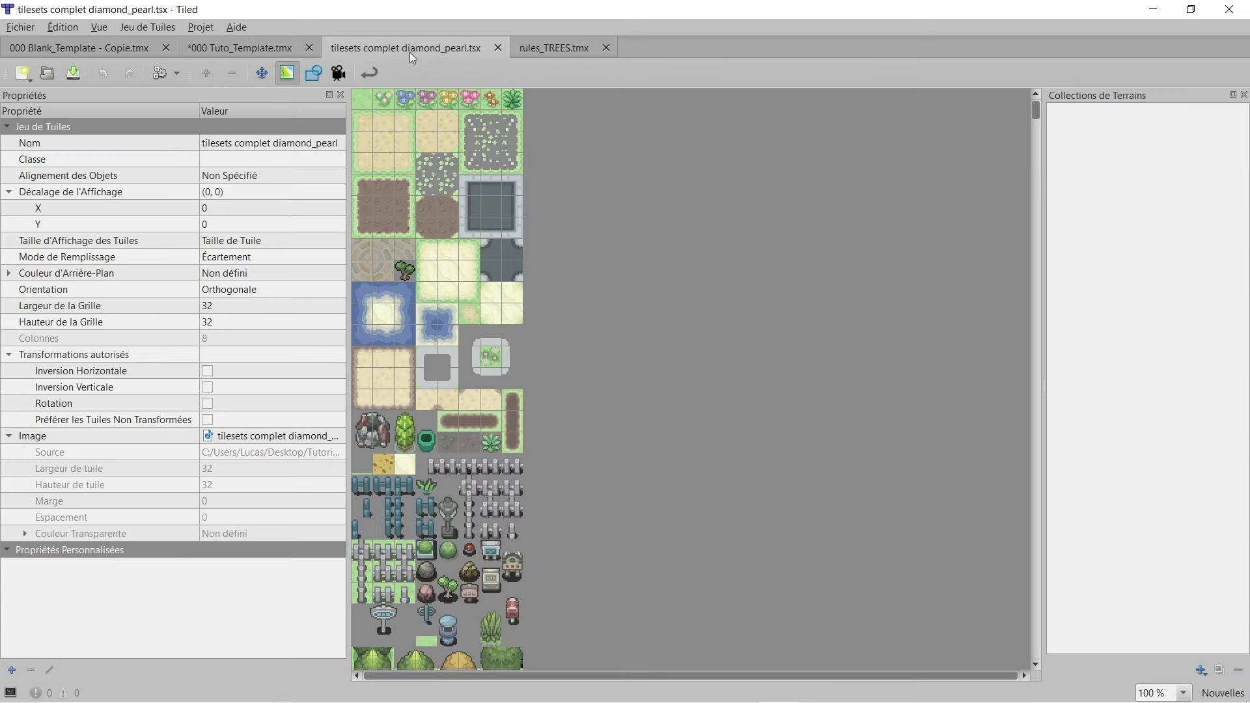
Step: Return to the template map and check item 4, Les terrains, in the tutorial outline open in Notepad
left_click(255, 49)
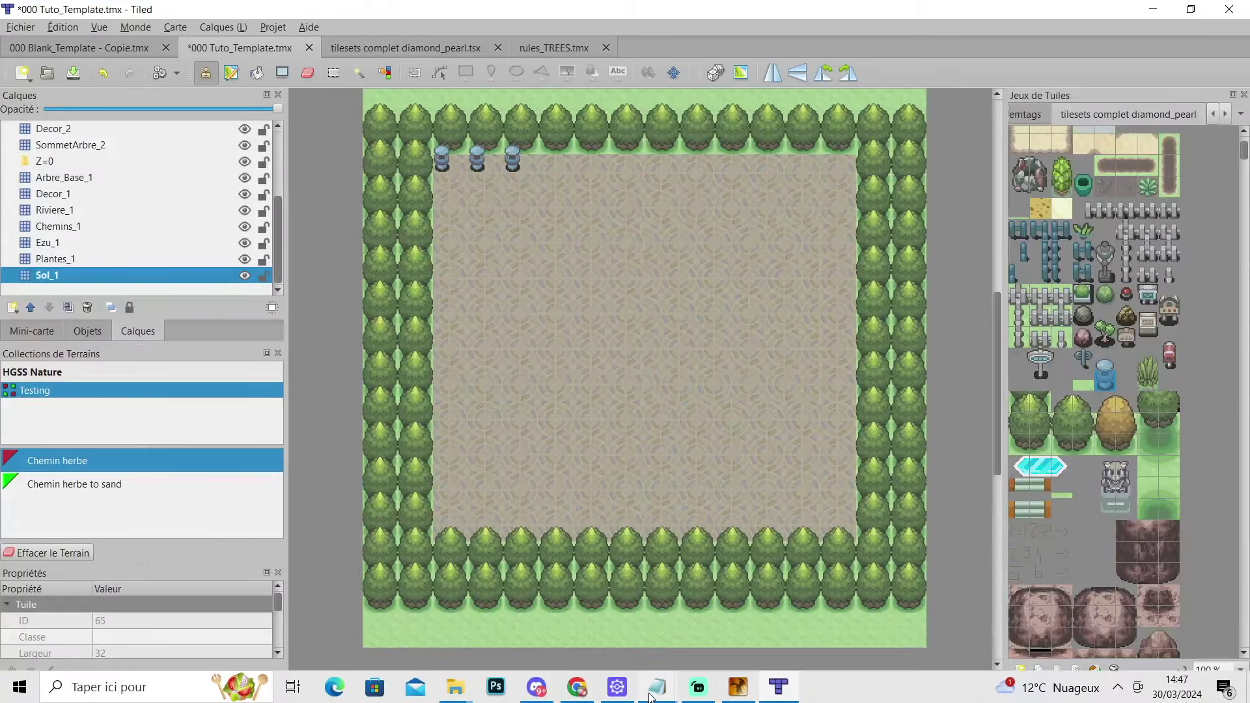
mouse_move(656, 683)
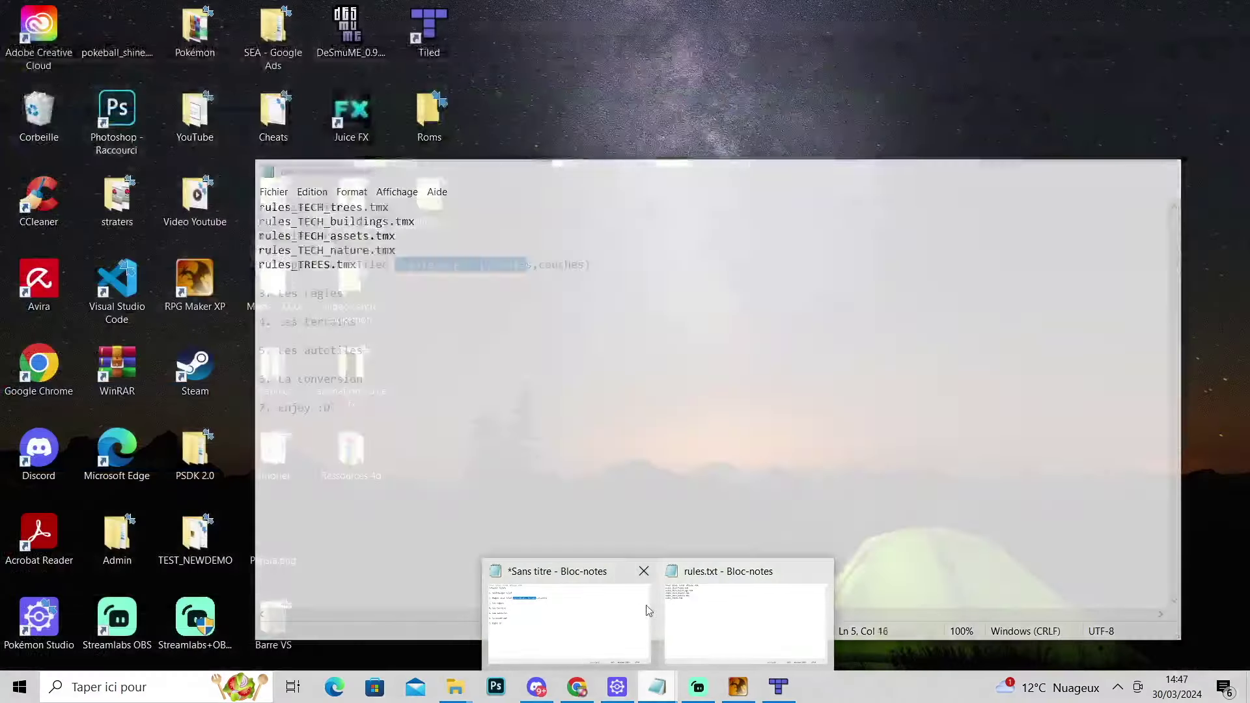
left_click(644, 609)
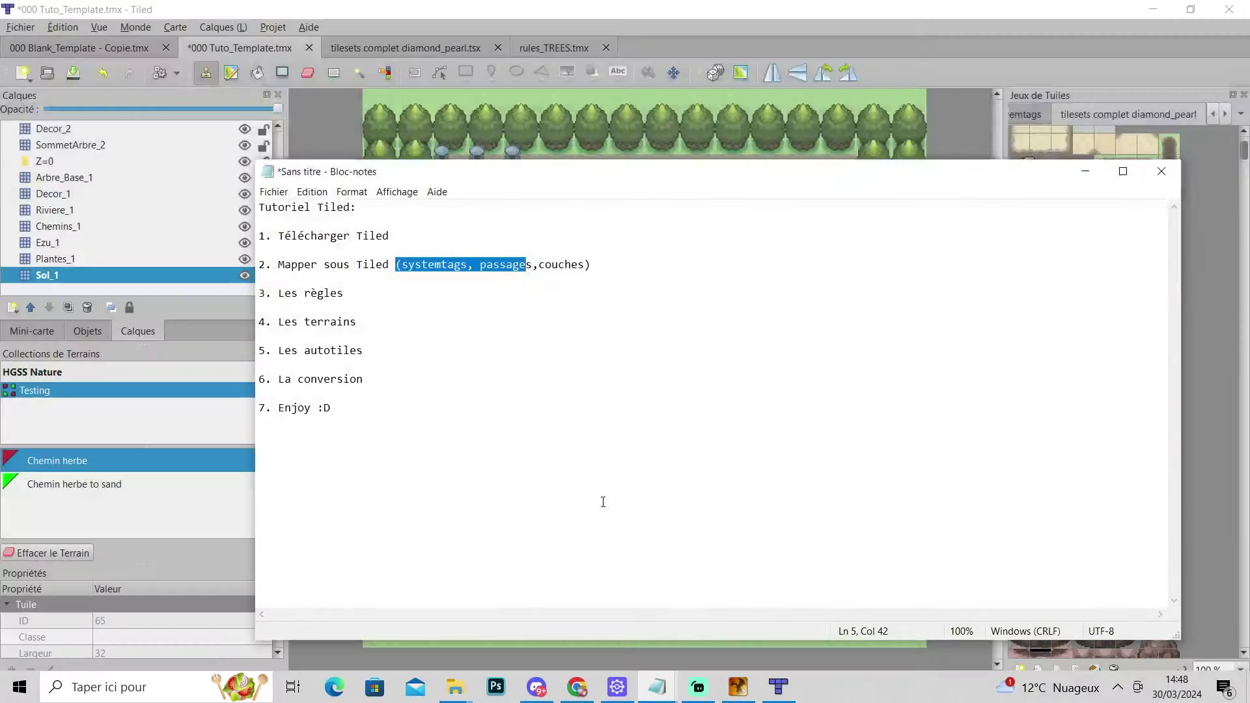
left_click_drag(365, 319, 279, 321)
left_click(842, 336)
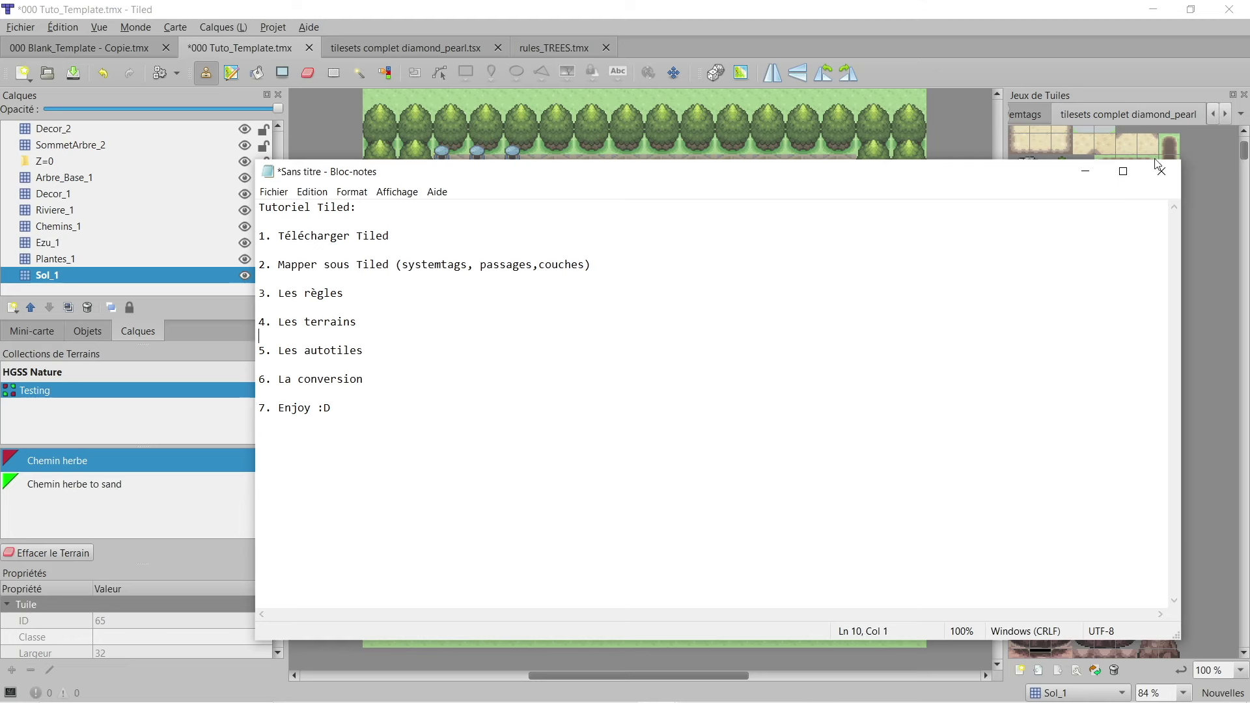
left_click(1087, 172)
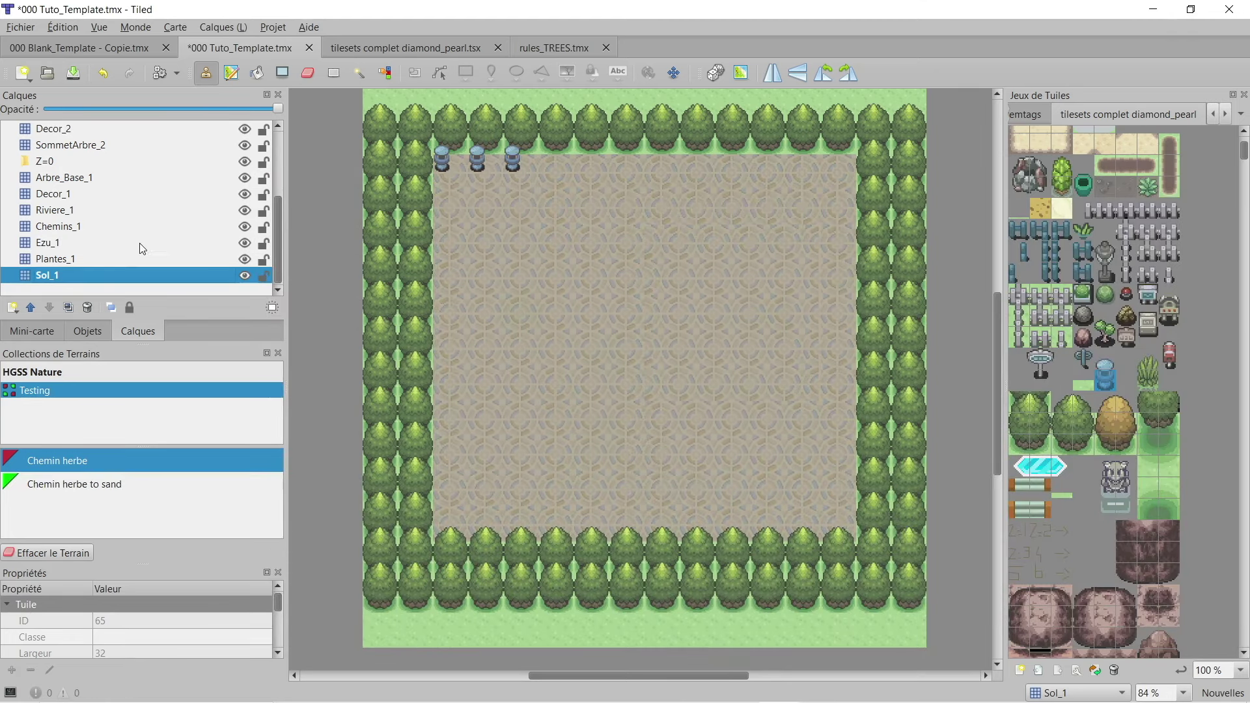
Step: Add a tile layer named reliefbase_1 directly above Arbre_Base_1 in the template map
scroll(1114, 538, "down", 5)
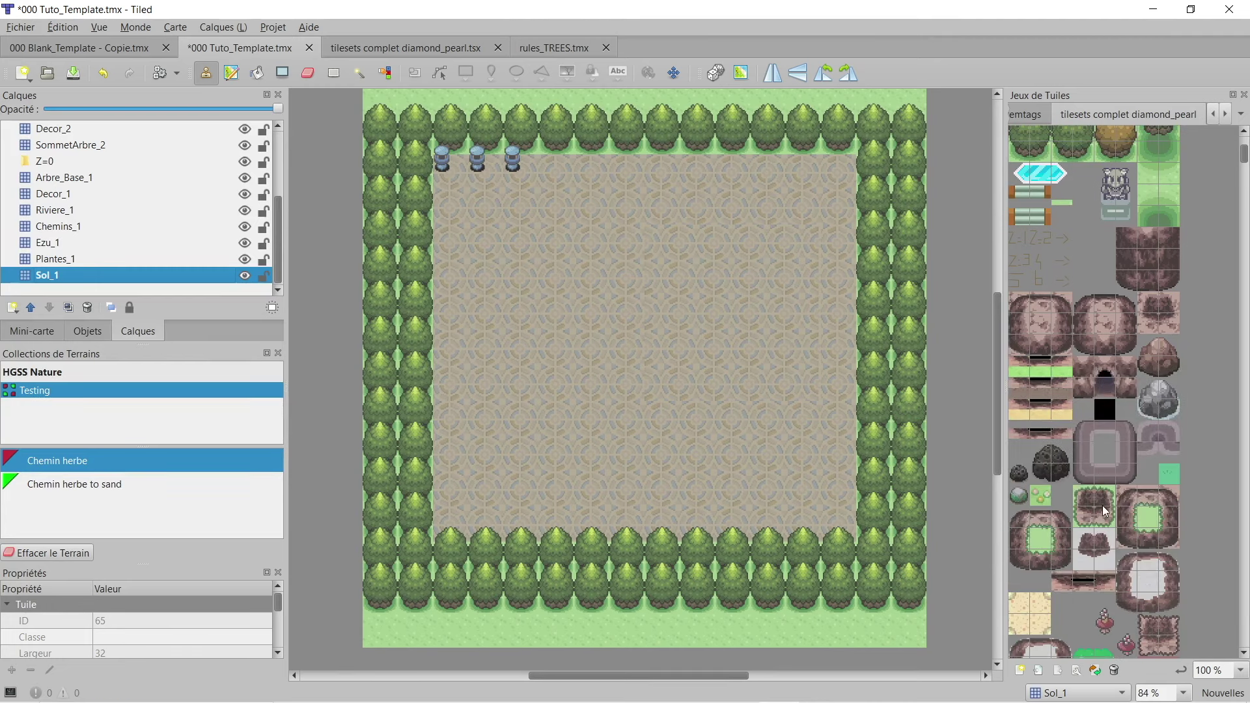
left_click(1104, 345)
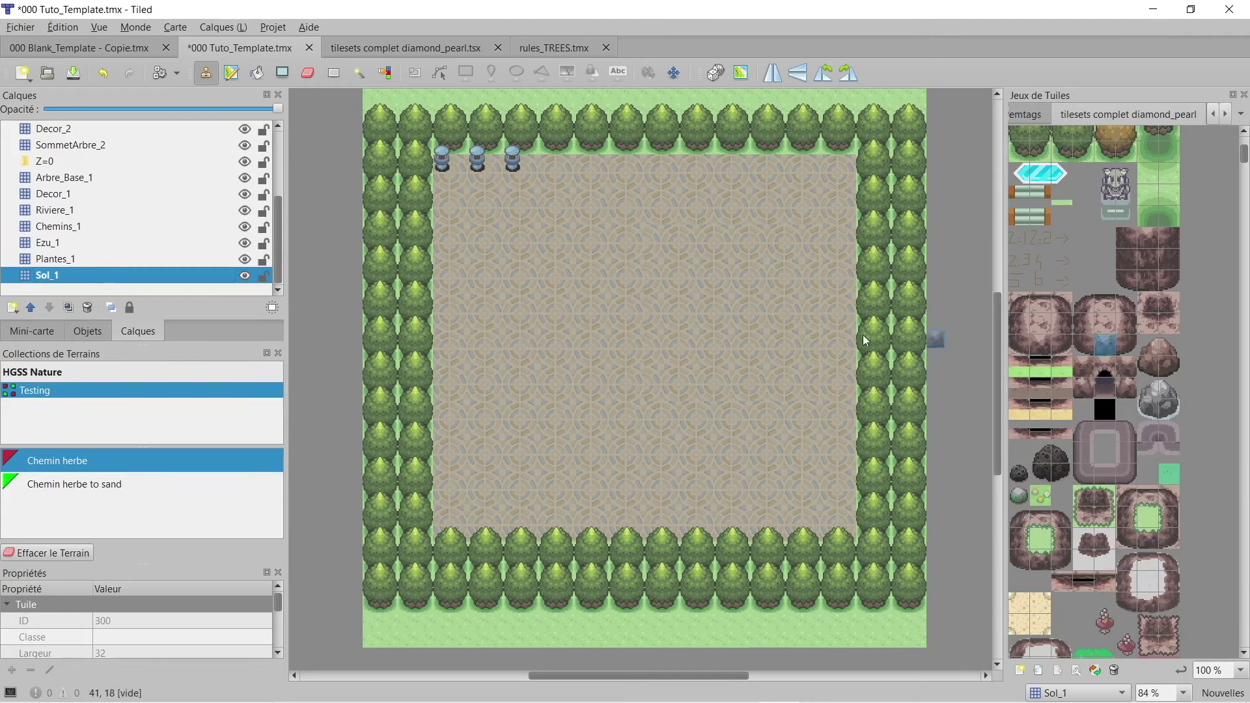
left_click(57, 177)
right_click(57, 176)
mouse_move(324, 194)
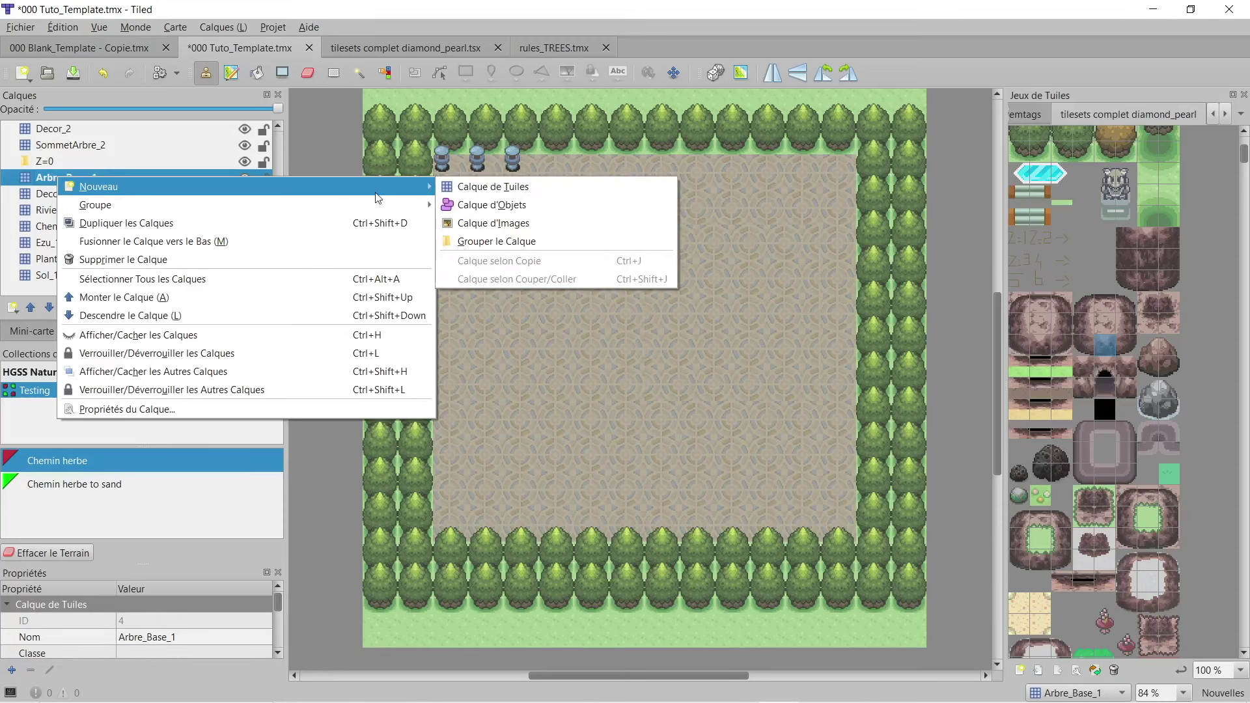
left_click(468, 187)
type("reliefbase")
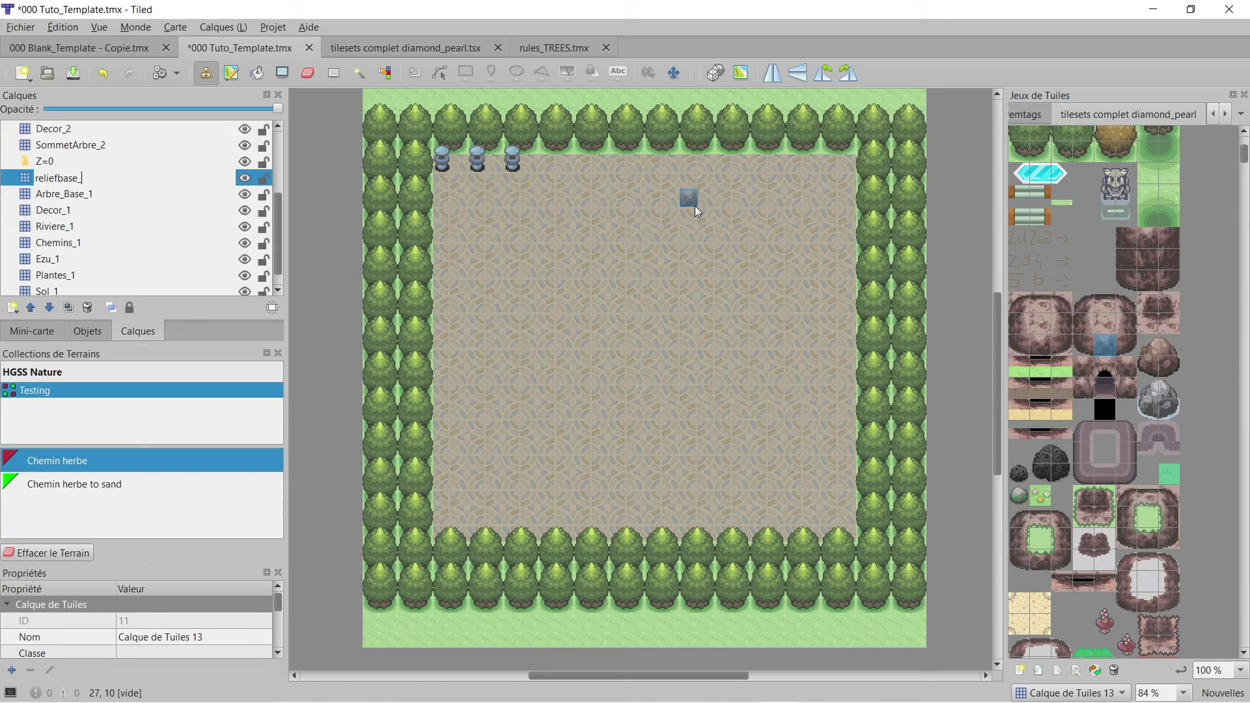
type("_1")
key("Return")
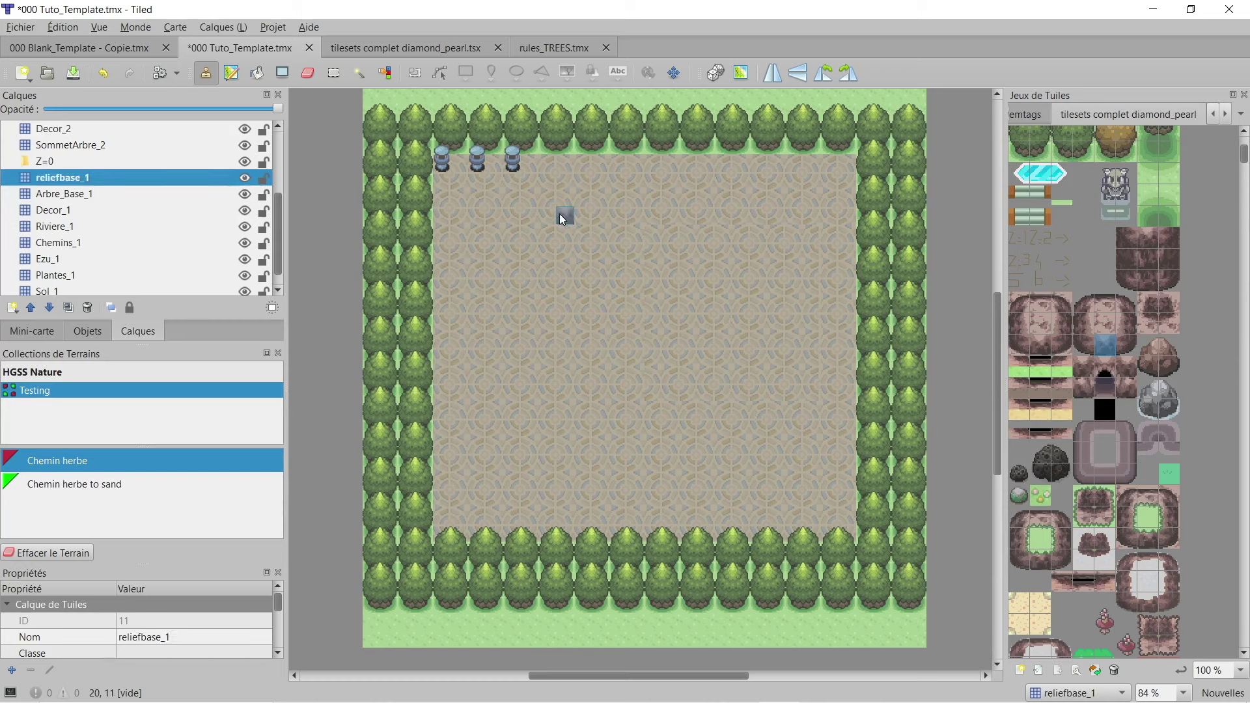
Step: Try to paint a brown cliff's lower edge, right corner and right side tile by tile on reliefbase_1
scroll(117, 221, "up", 2)
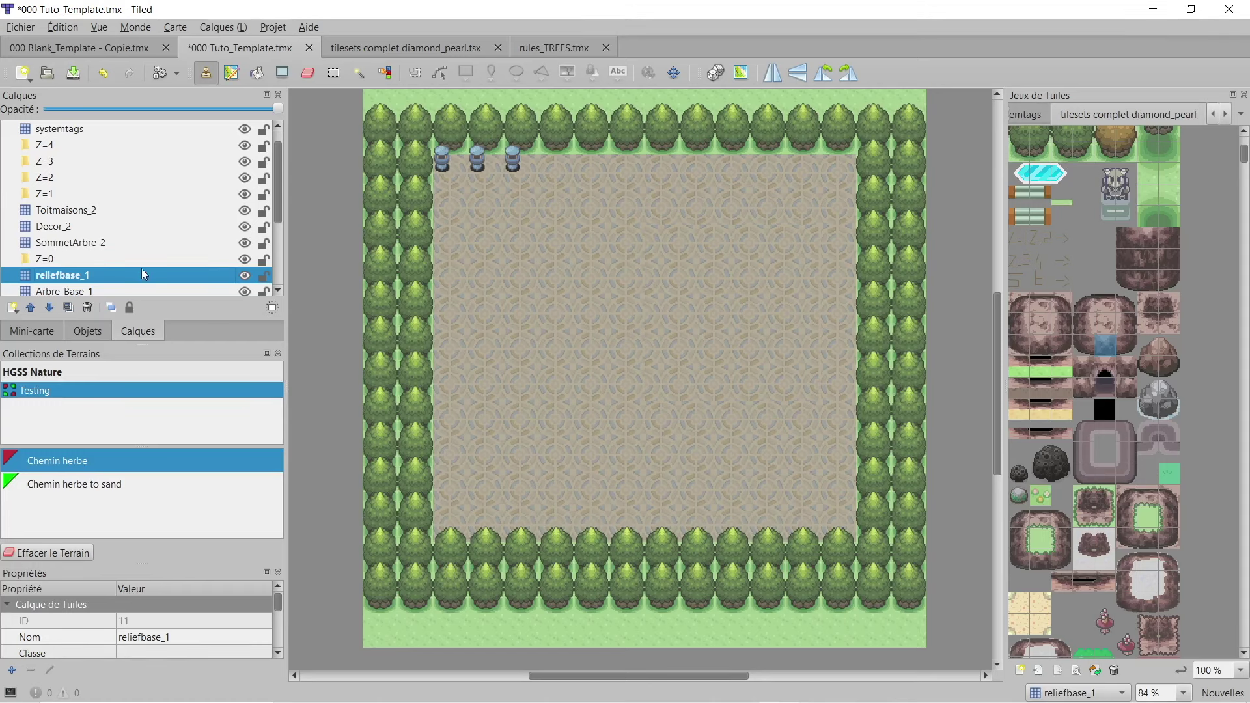
scroll(179, 272, "down", 1)
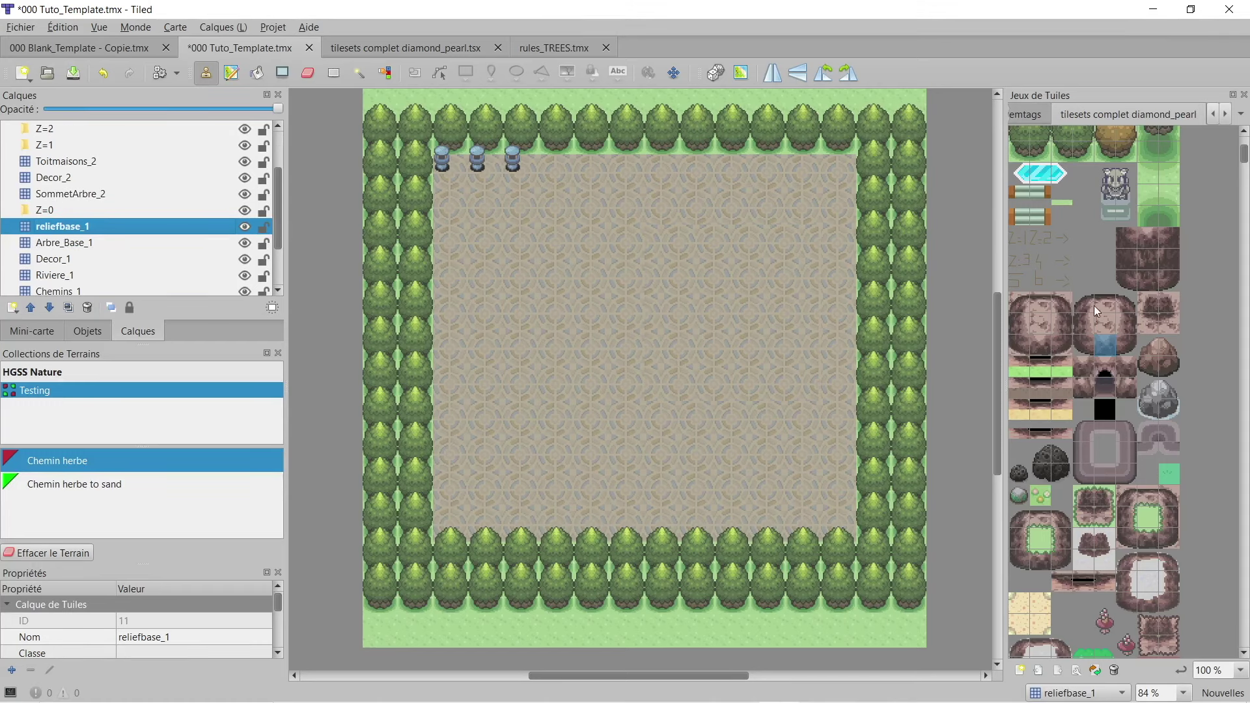
left_click_drag(503, 236, 524, 239)
left_click(1122, 343)
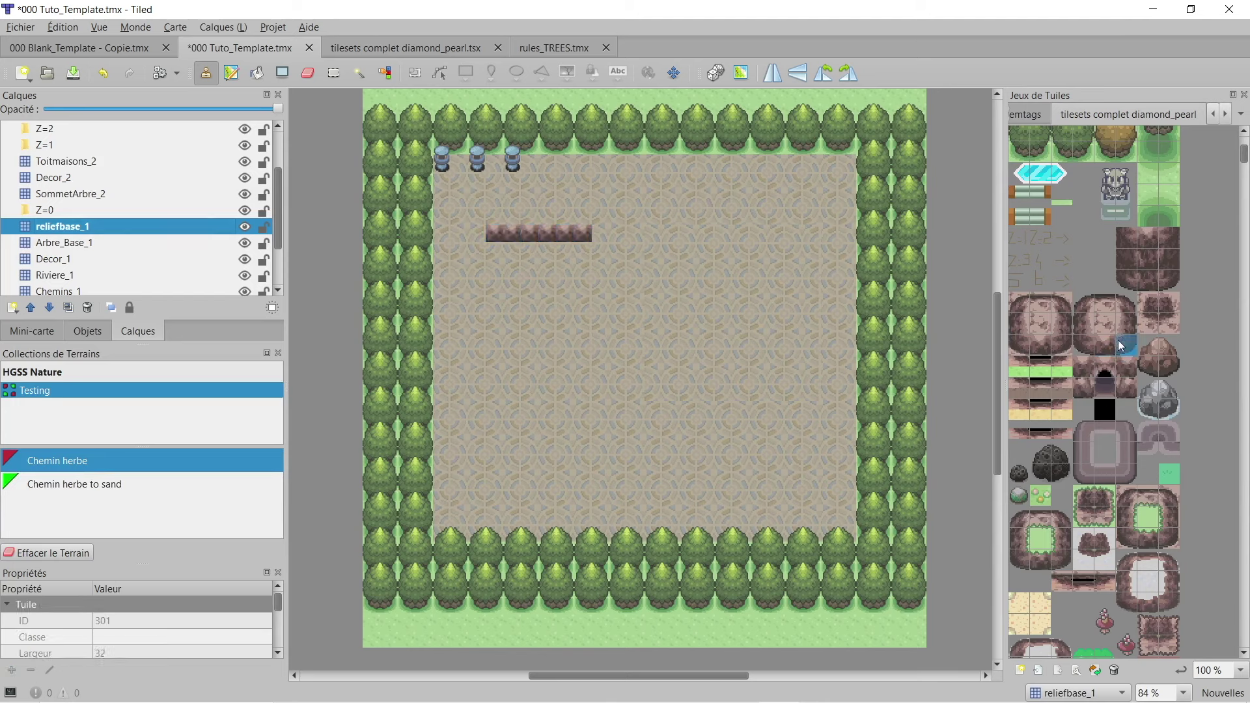
left_click(1123, 325)
left_click_drag(599, 215, 598, 198)
left_click(1124, 301)
left_click(599, 184)
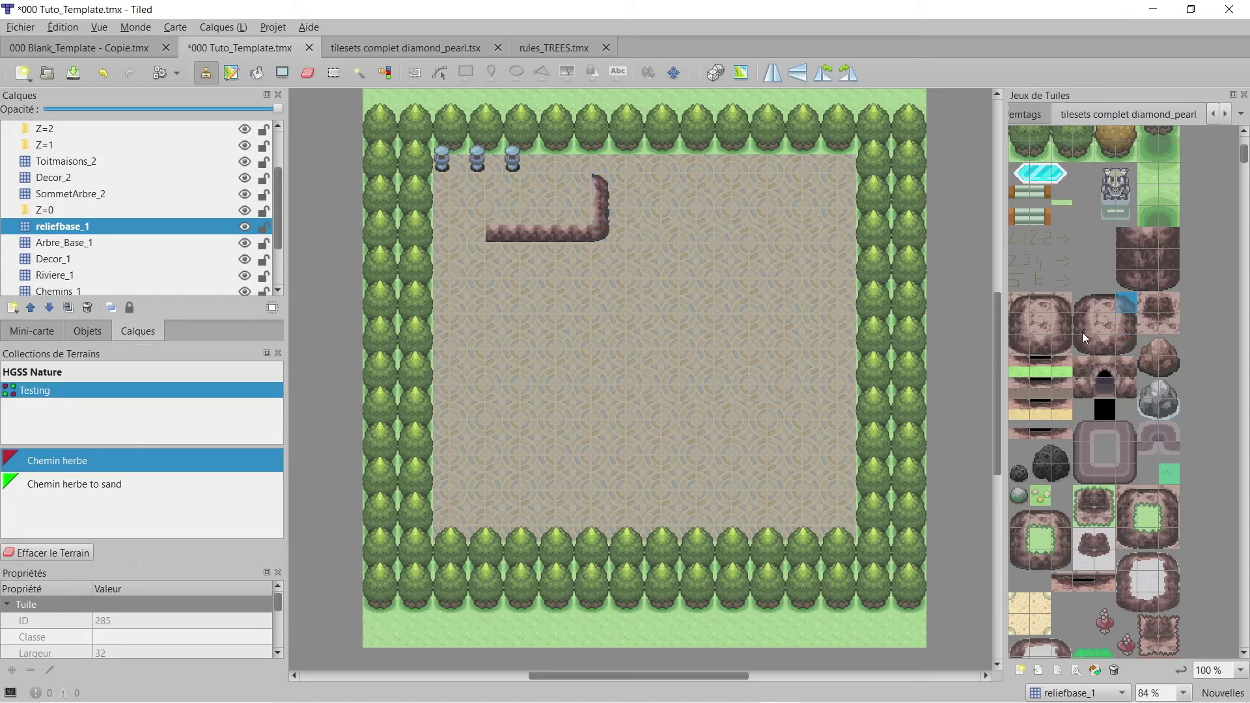
Step: Undo the hand-painted cliff tiles on reliefbase_1
key("ctrl+z")
key("ctrl+z")
key("ctrl+z")
key("ctrl+z")
key("ctrl+z")
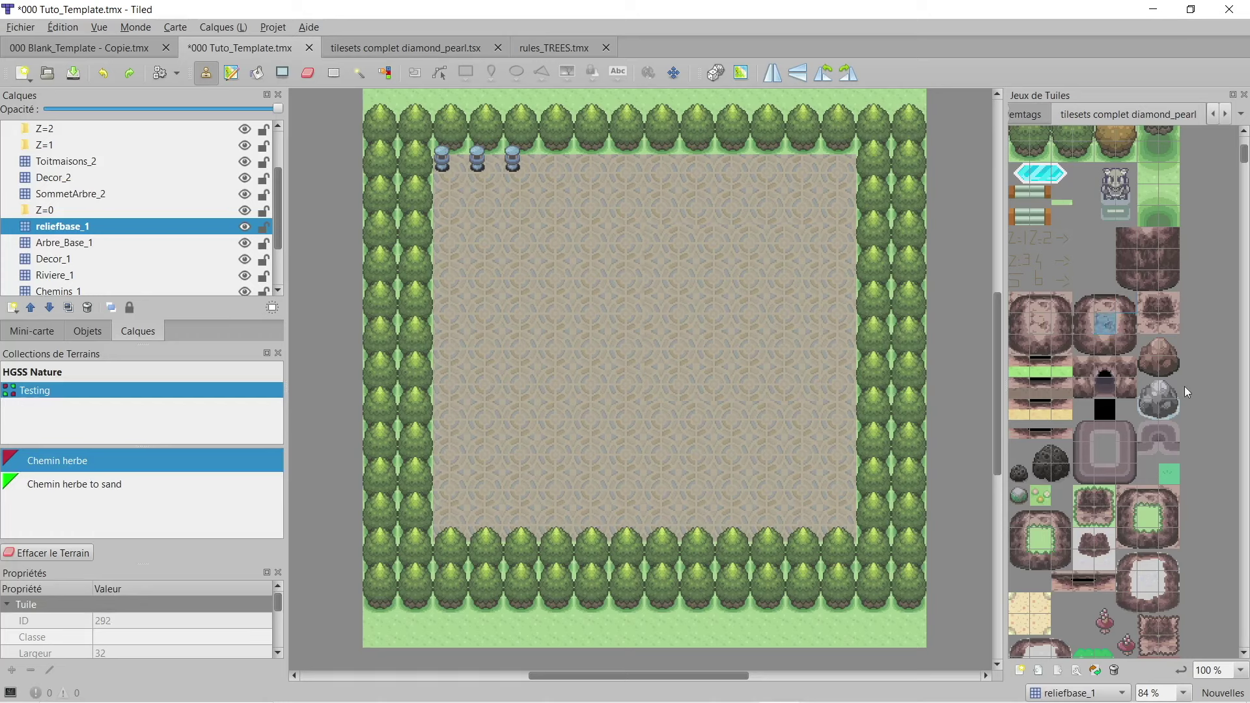
Step: Create a mixed terrain set named Relief in the tilesets complet diamond_pearl tileset
left_click(428, 49)
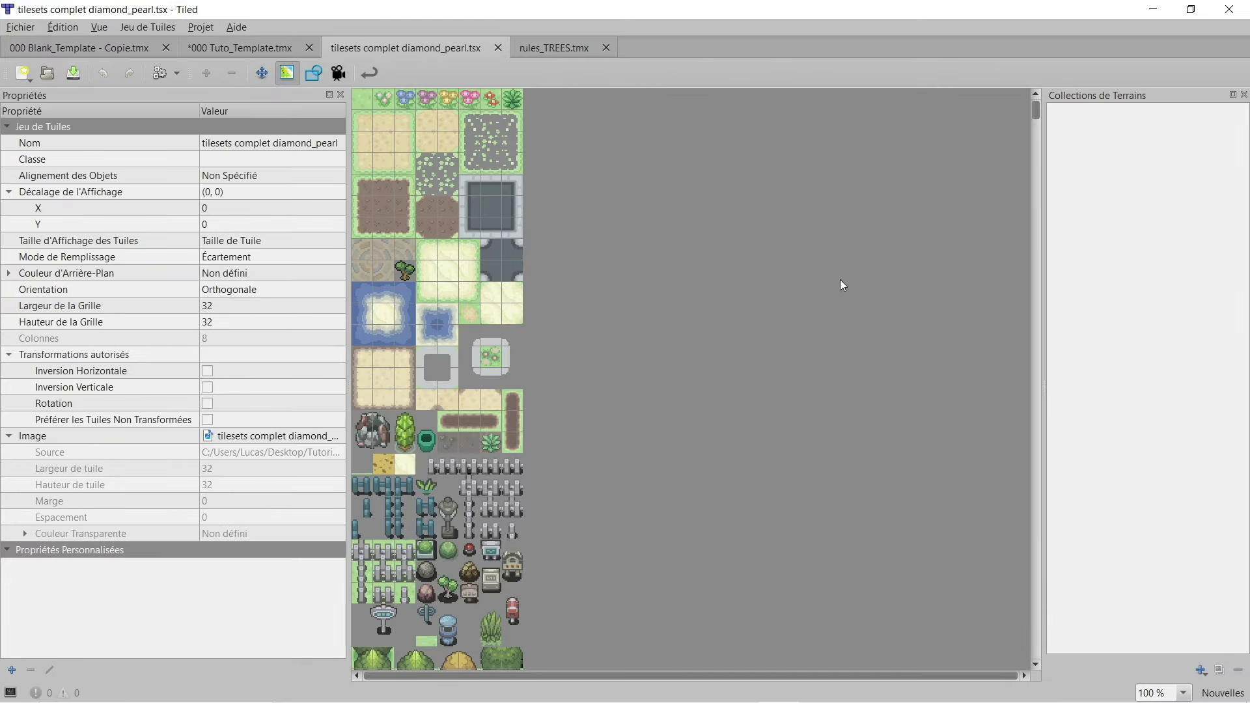
left_click(288, 74)
left_click(290, 75)
double_click(292, 75)
left_click(1201, 671)
left_click(1167, 653)
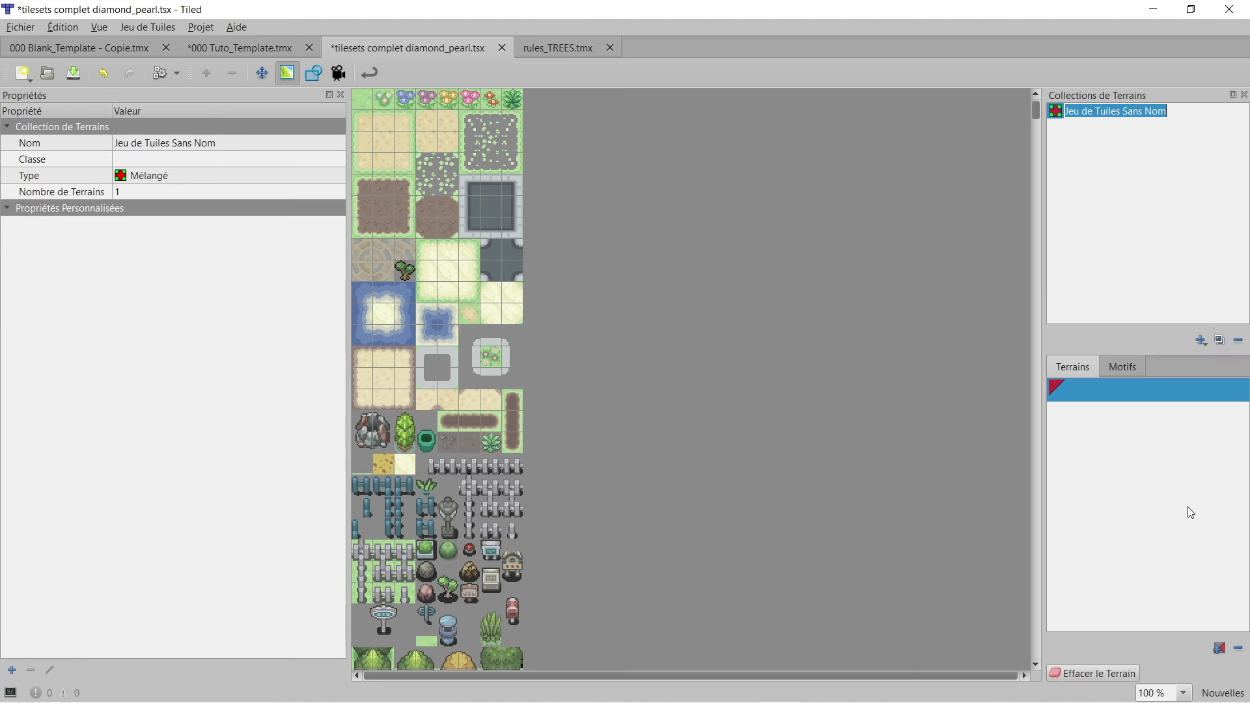
type("Relief")
key("Return")
Step: Mark the 3×3 brown mountain block and the adjacent 2×2 inner-corner tiles with the Relief set's red terrain
left_click(1140, 398)
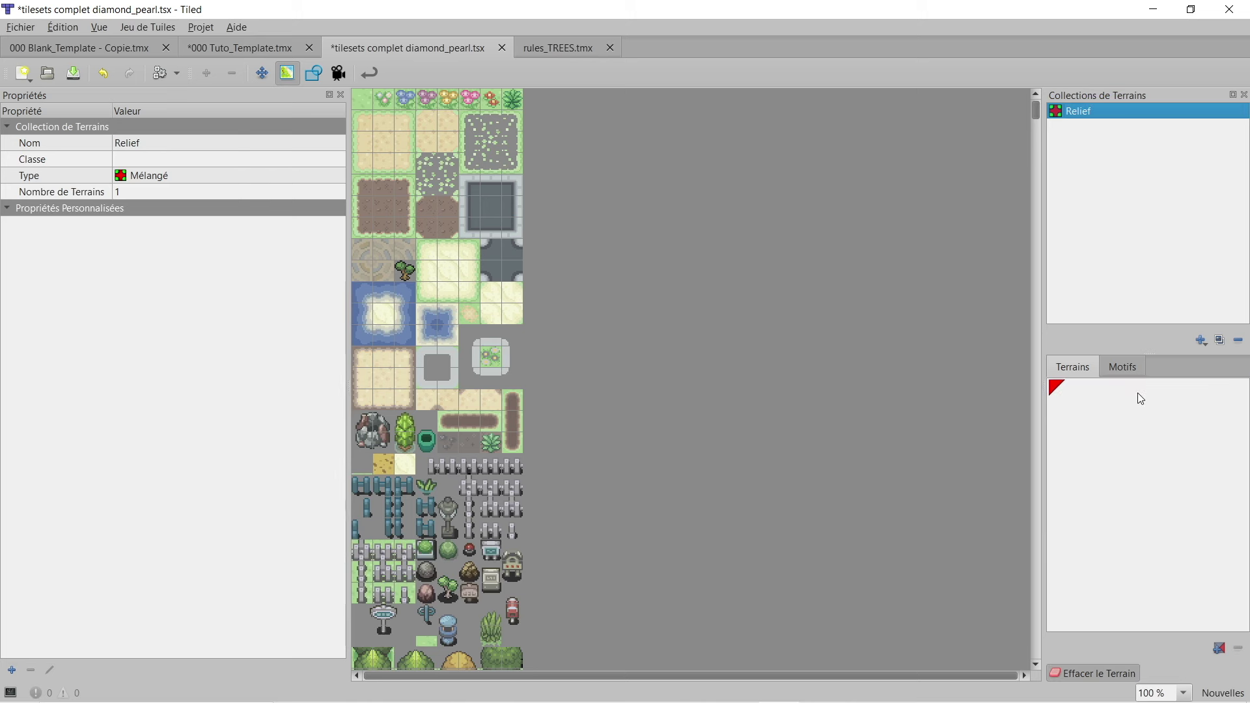
left_click(1091, 391)
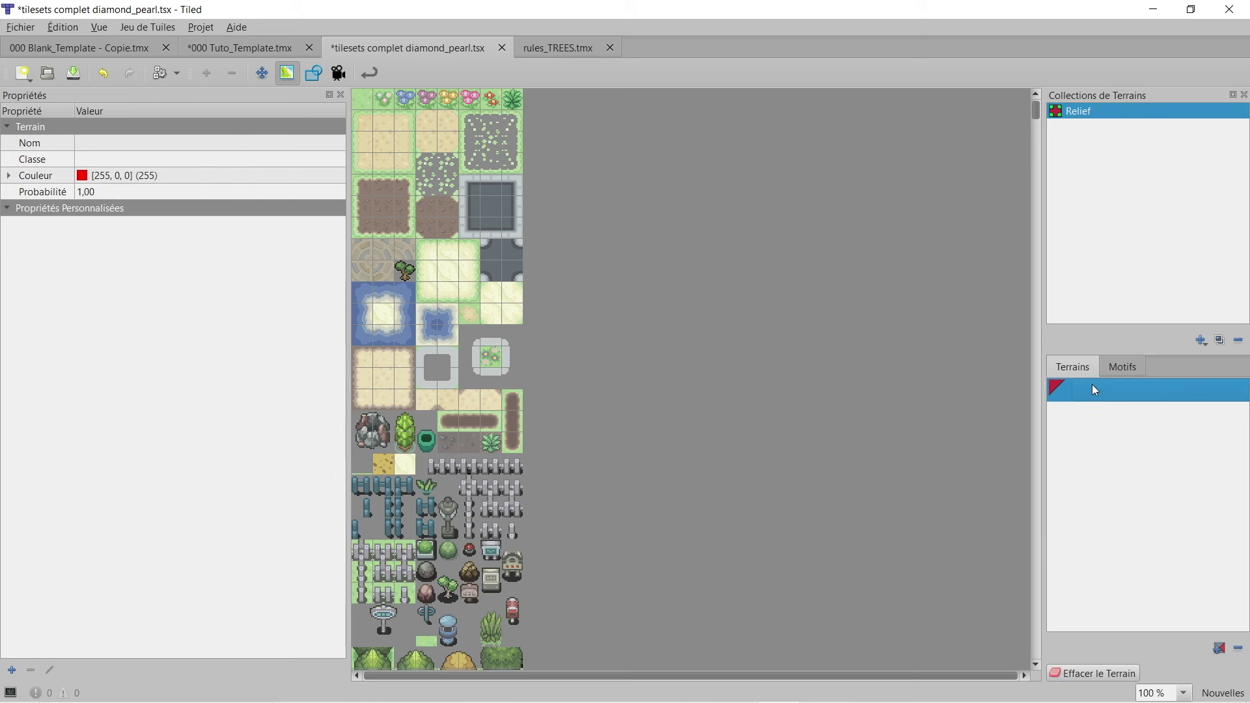
scroll(436, 478, "down", 8)
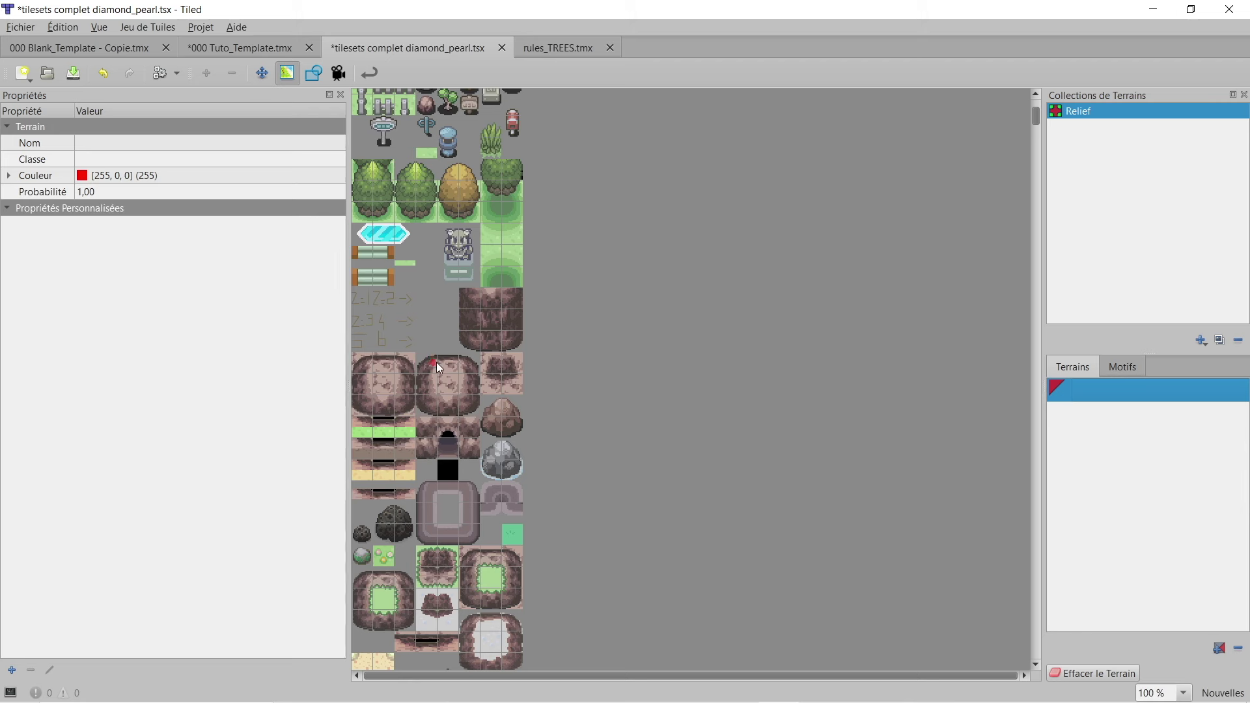
mouse_move(464, 370)
left_mouse_down()
mouse_move(467, 387)
mouse_move(522, 369)
mouse_move(512, 365)
mouse_move(520, 383)
left_mouse_up()
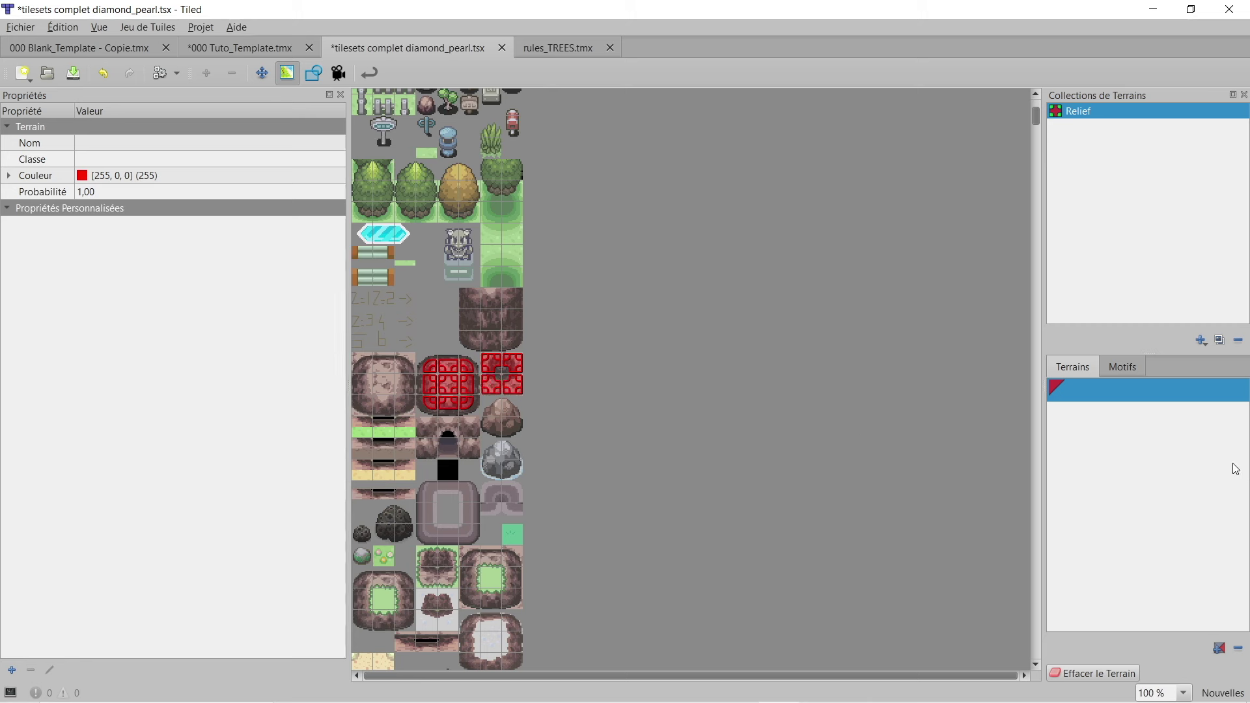
left_click(1082, 676)
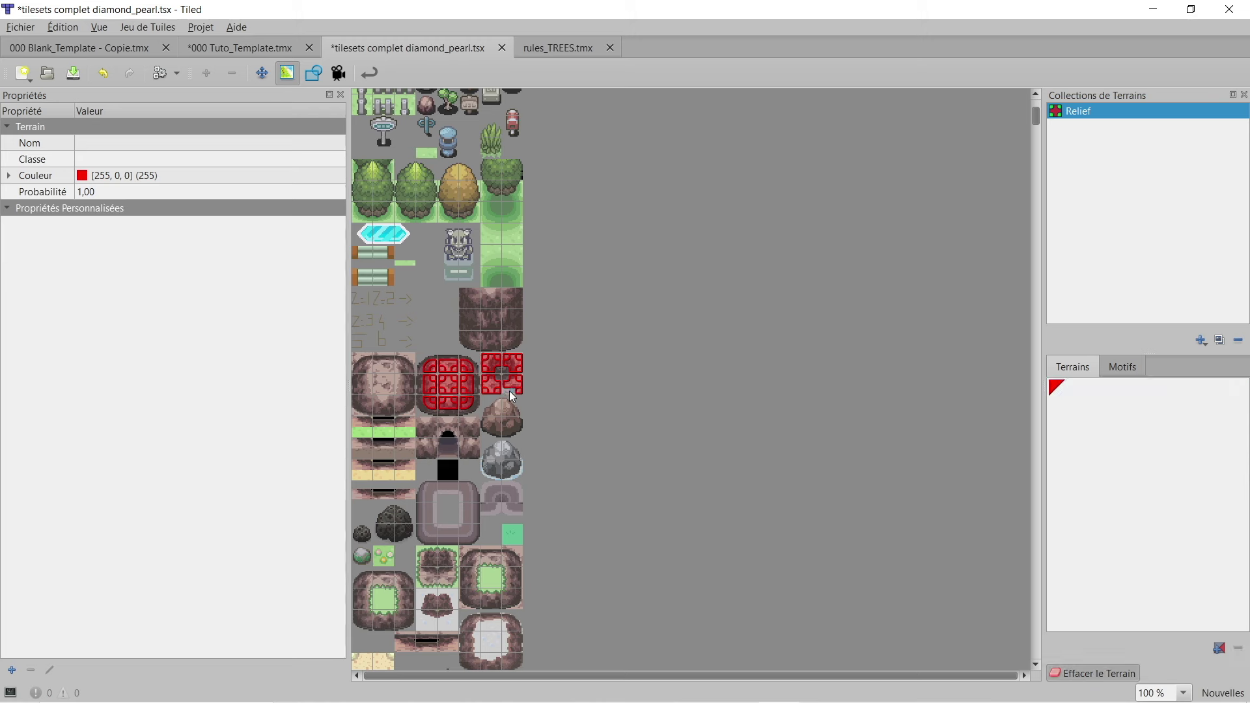
left_click(1131, 390)
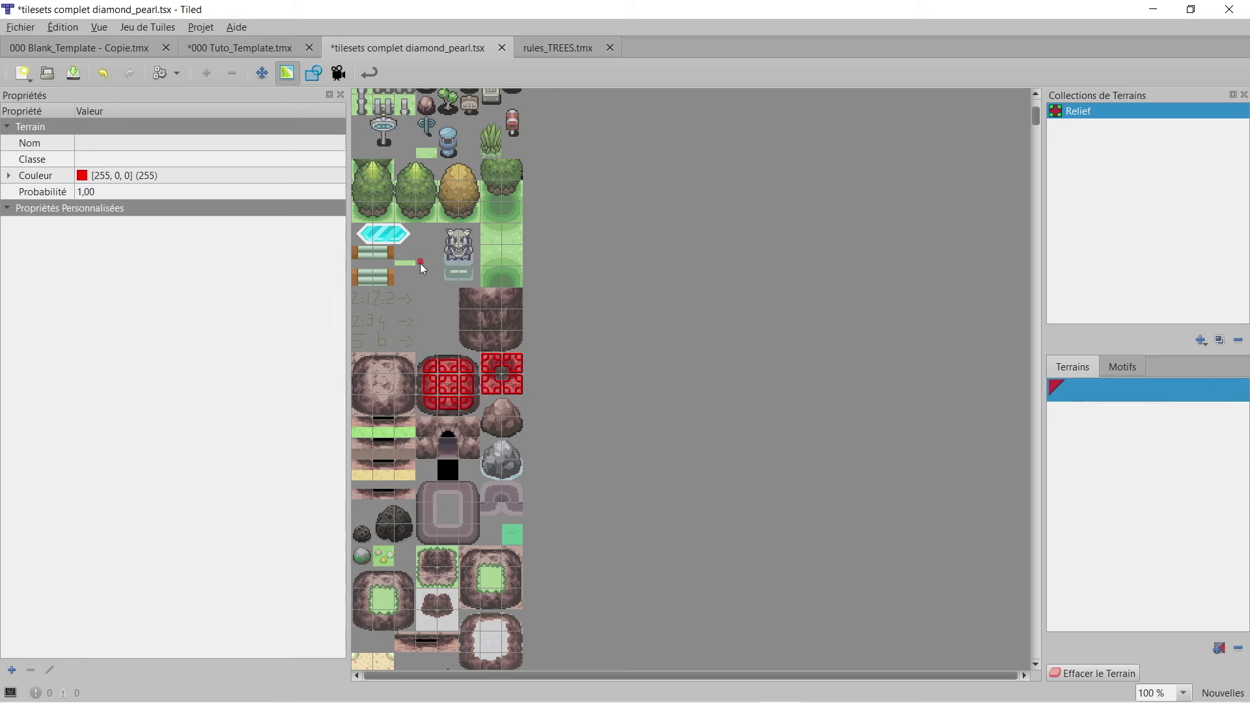
scroll(459, 385, "up", 3)
scroll(698, 409, "up", 3)
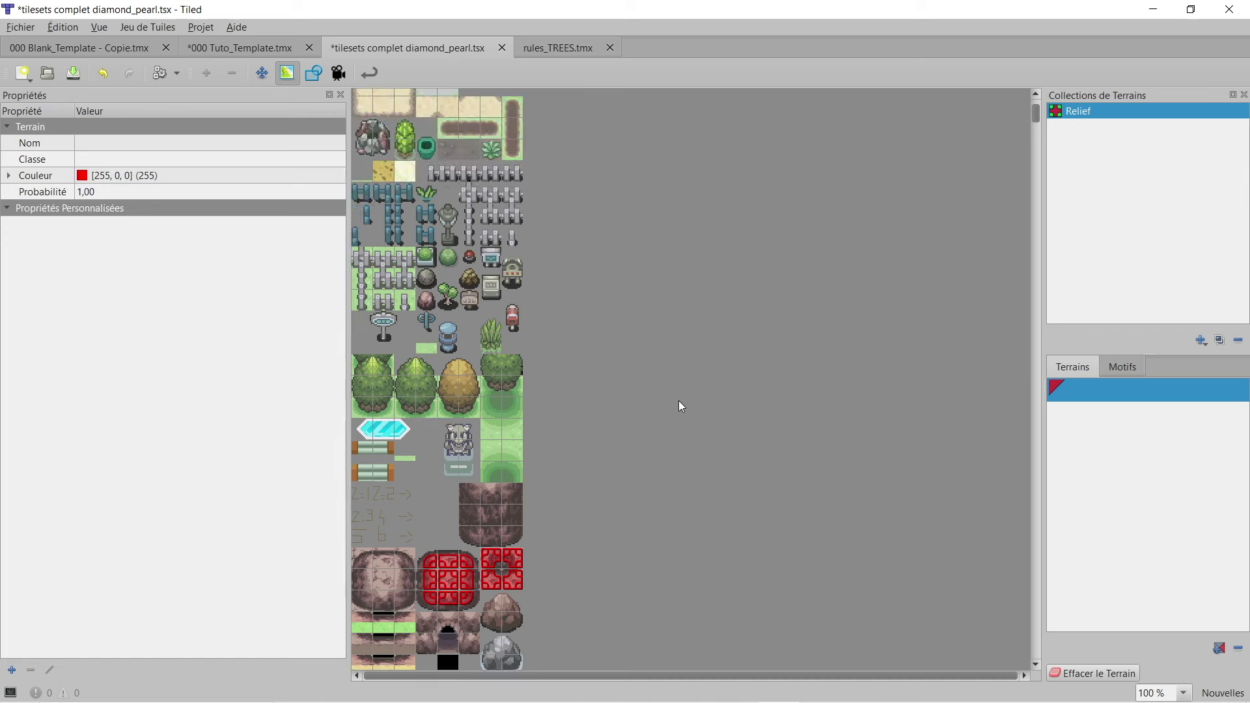
scroll(936, 423, "up", 3)
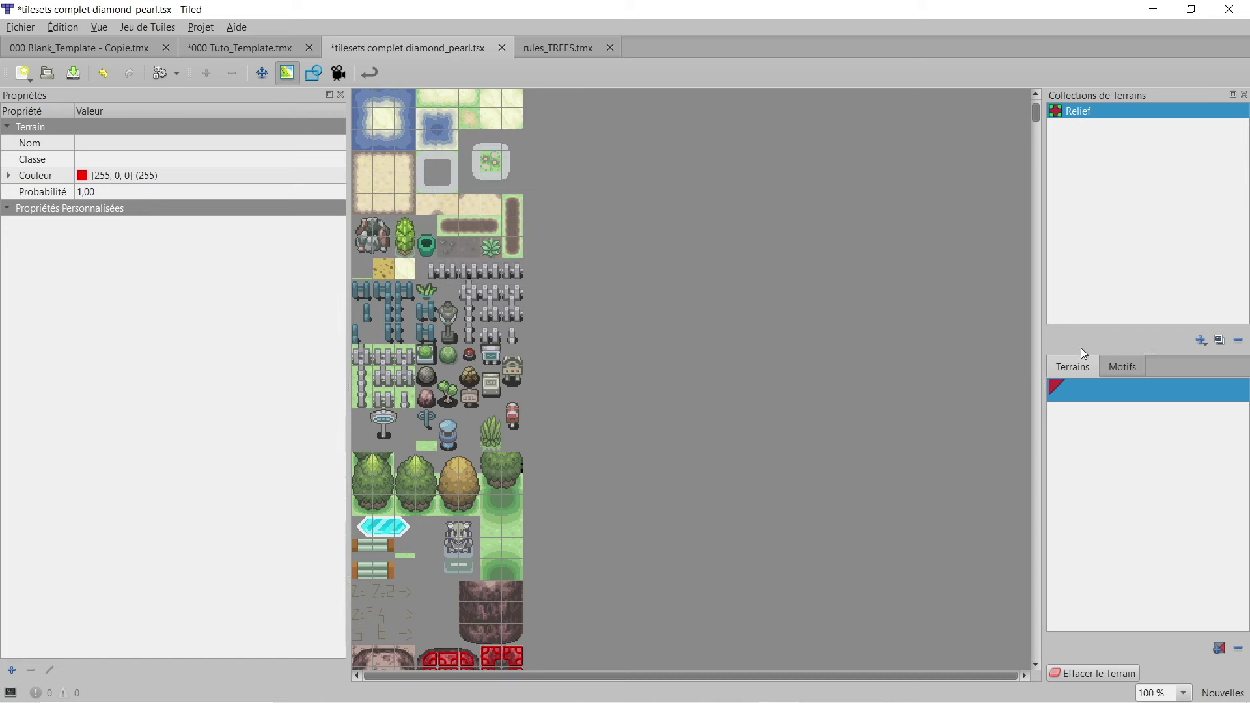
scroll(761, 272, "down", 3)
Step: Paint a large irregular brown mountain with the Relief terrain on reliefbase_1, in the upper-right part of the map's paved area
left_click(227, 51)
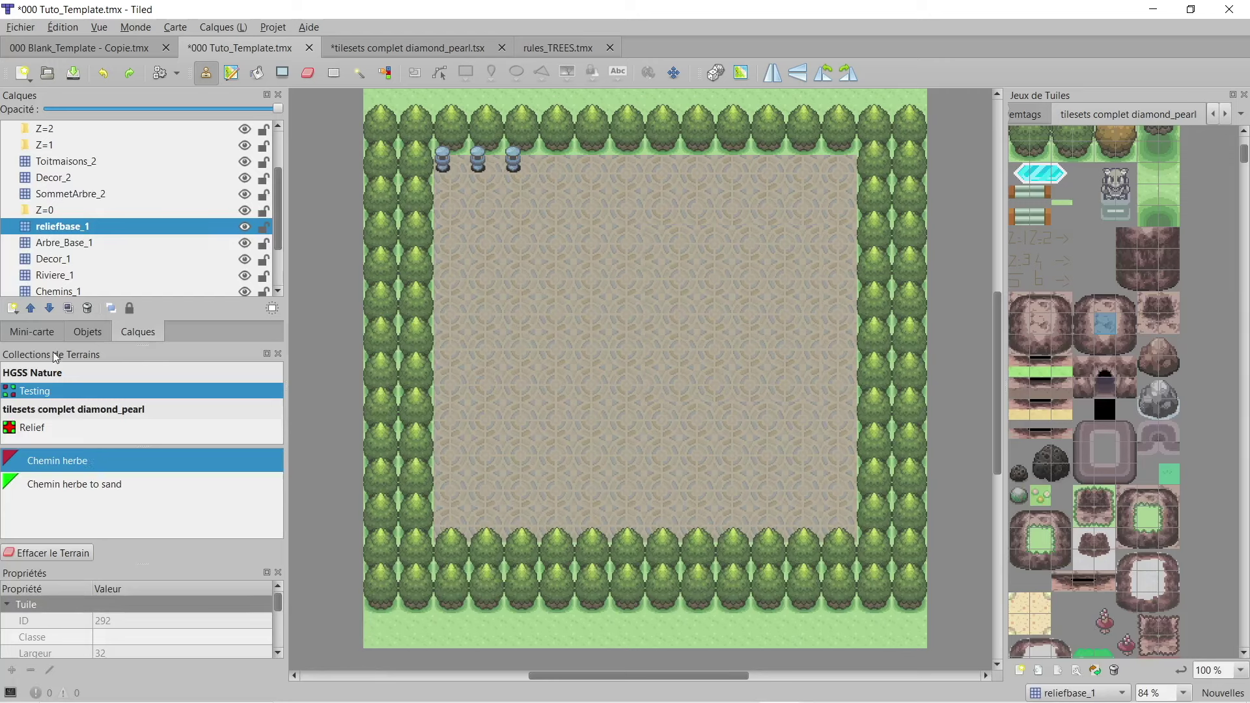
left_click(46, 430)
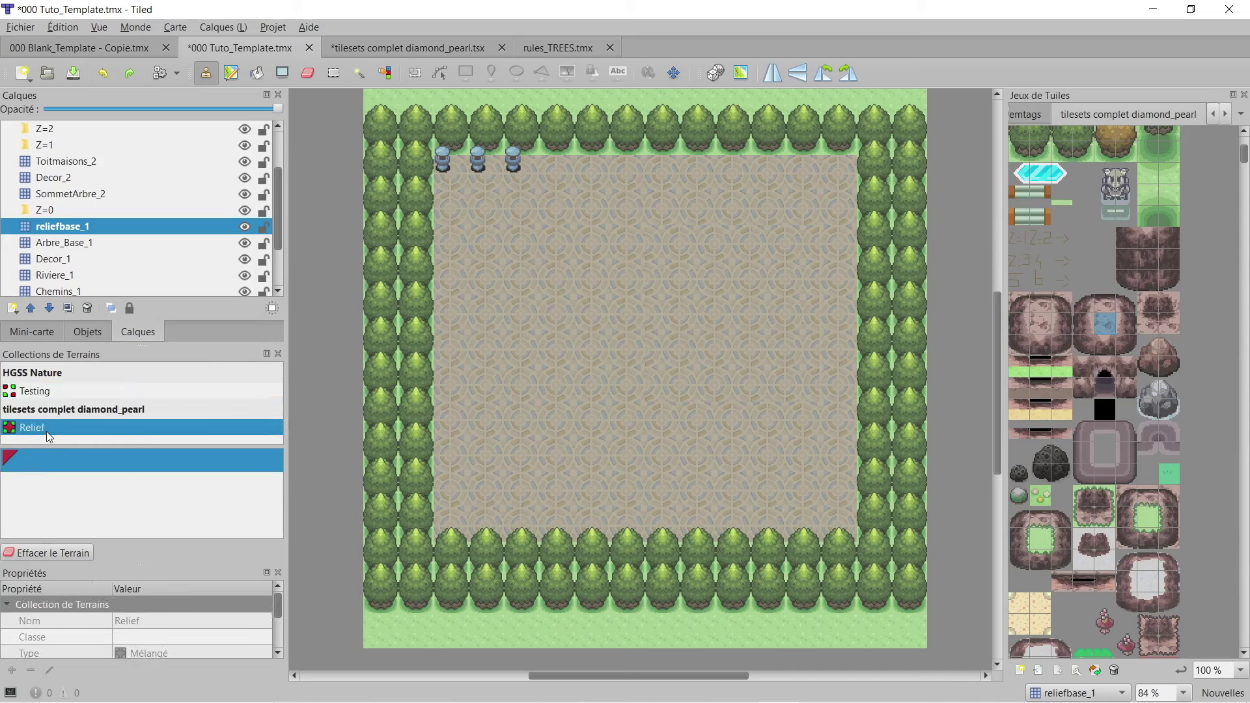
left_click(140, 461)
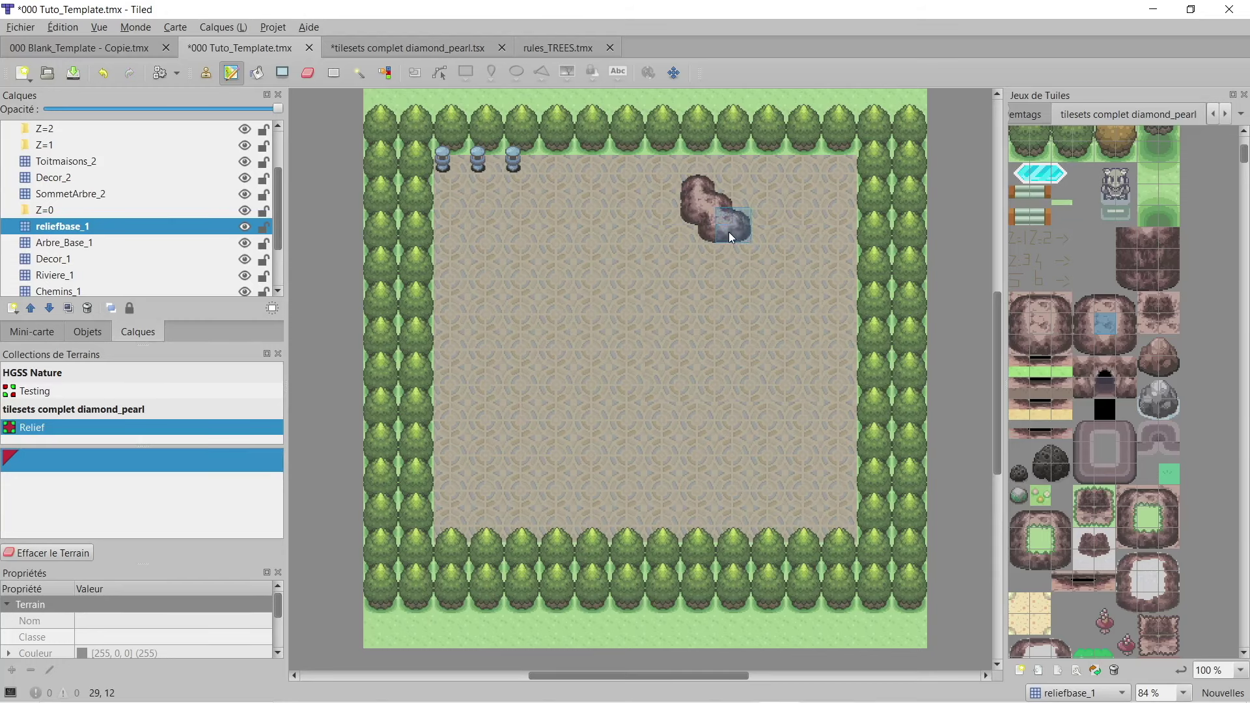
mouse_move(704, 236)
left_mouse_down()
mouse_move(737, 293)
mouse_move(747, 288)
left_mouse_up()
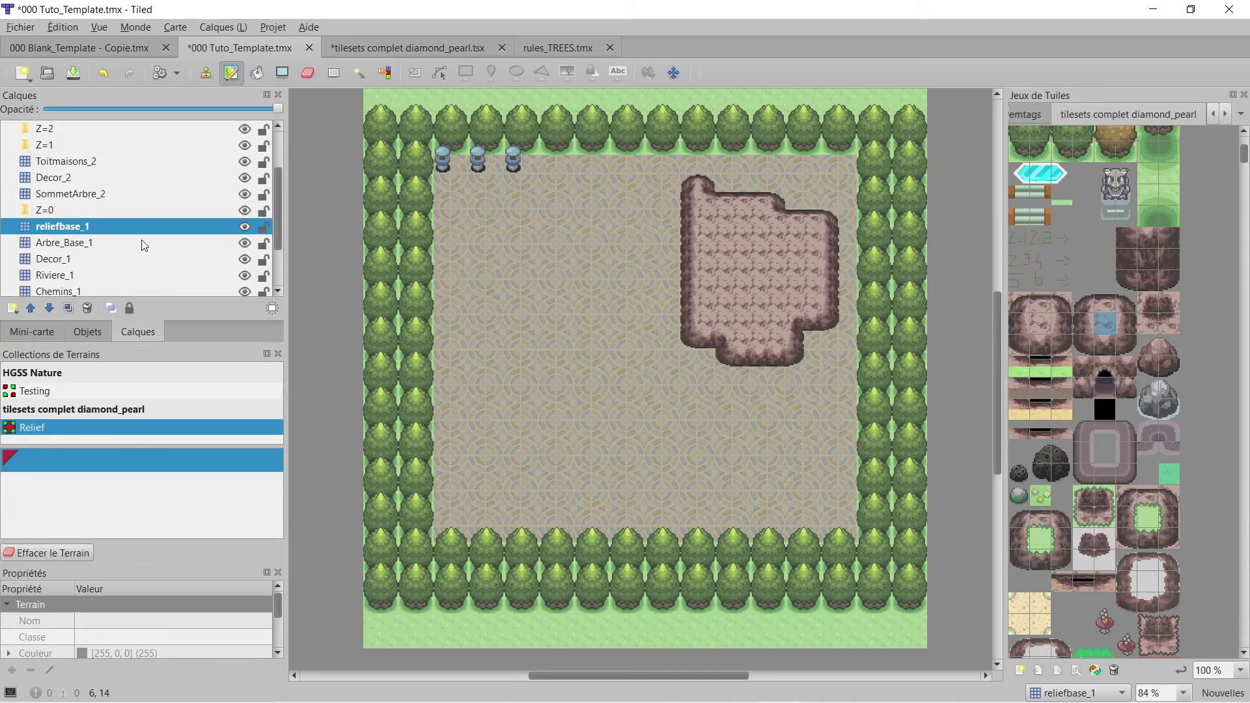
Step: Add a tile layer named relief2_1 directly above reliefbase_1 in the 000 Tuto_Template map
right_click(102, 225)
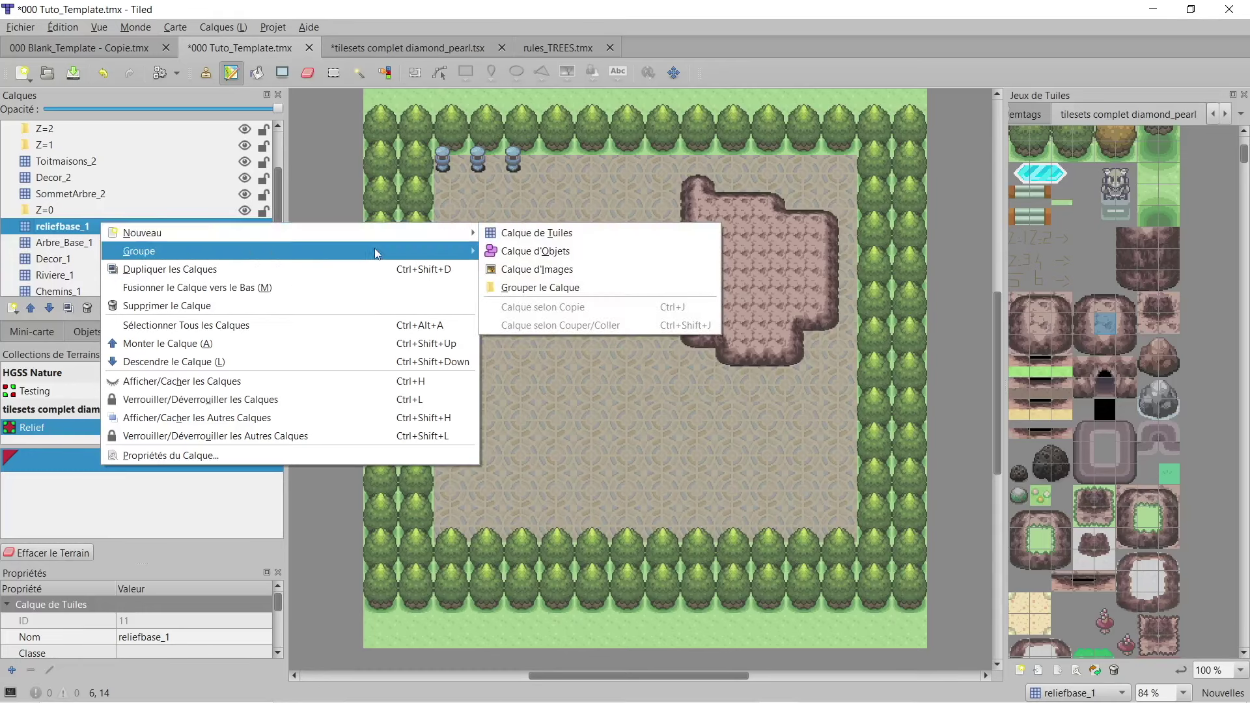
left_click(537, 232)
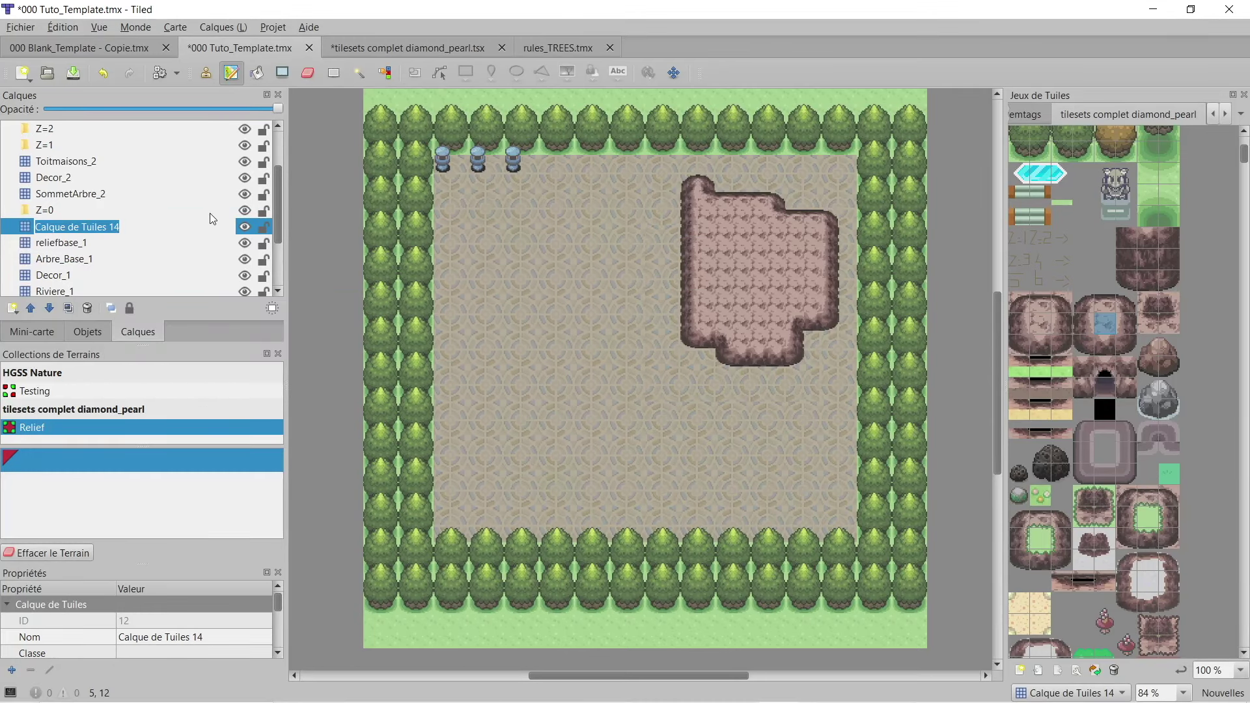
type("relief2_1")
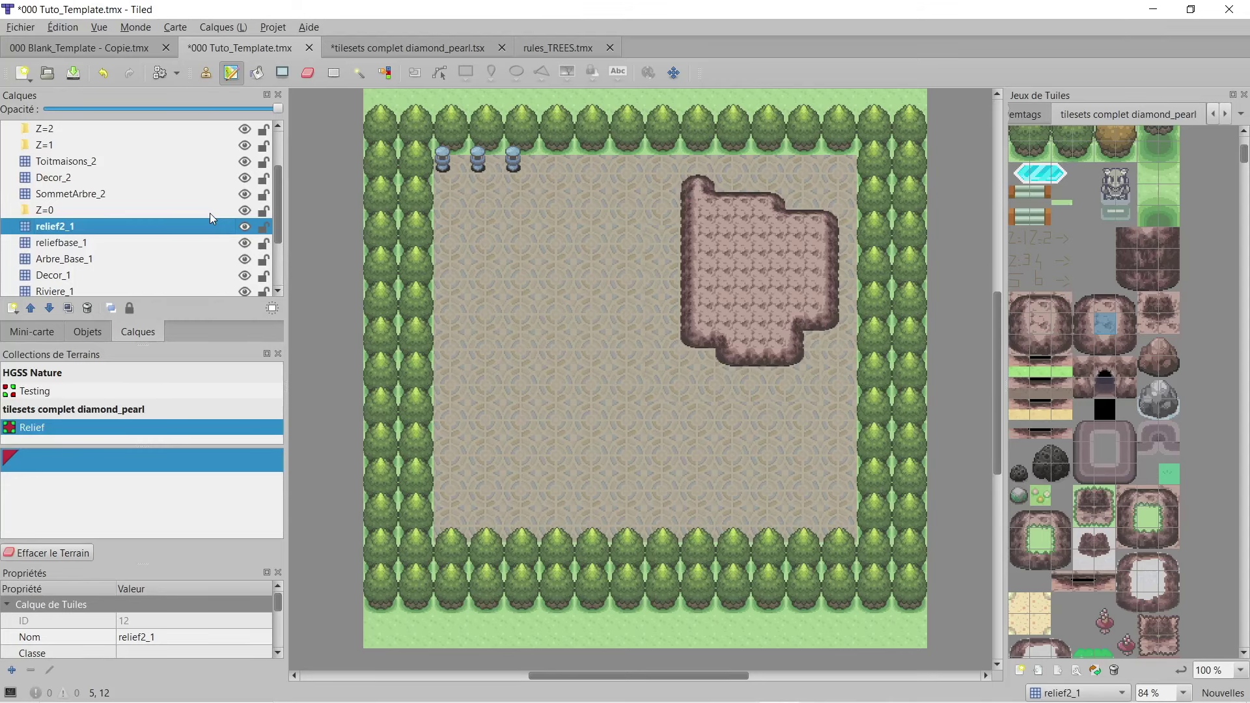
Step: Add another tile layer named relief3_1 directly above relief2_1
right_click(162, 225)
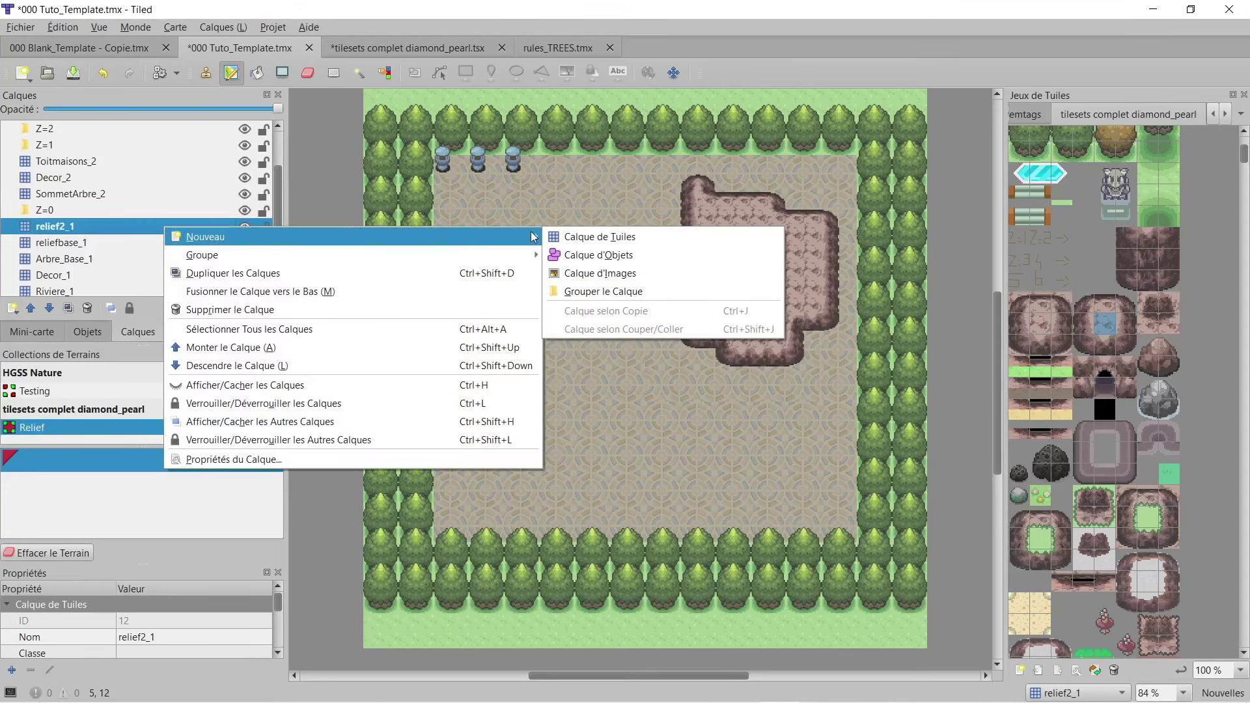
key("Escape")
key("Escape")
key("ctrl+shift+n")
type("rel")
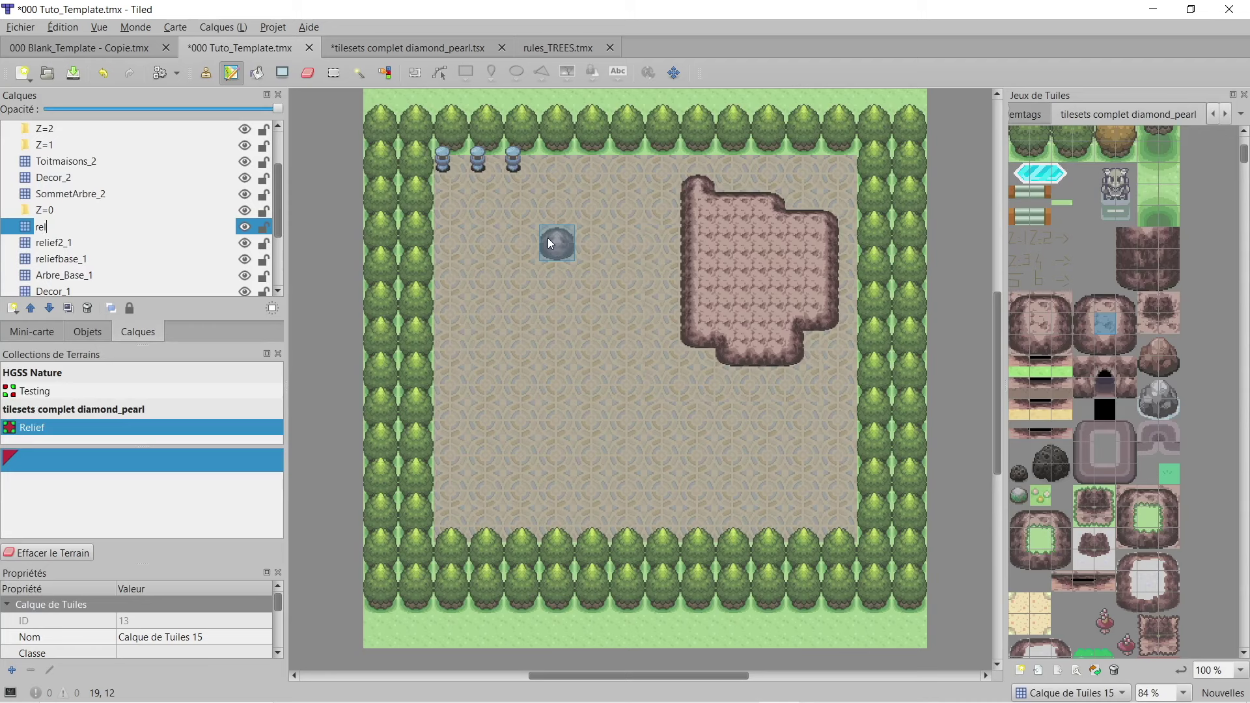
type("ief3_1")
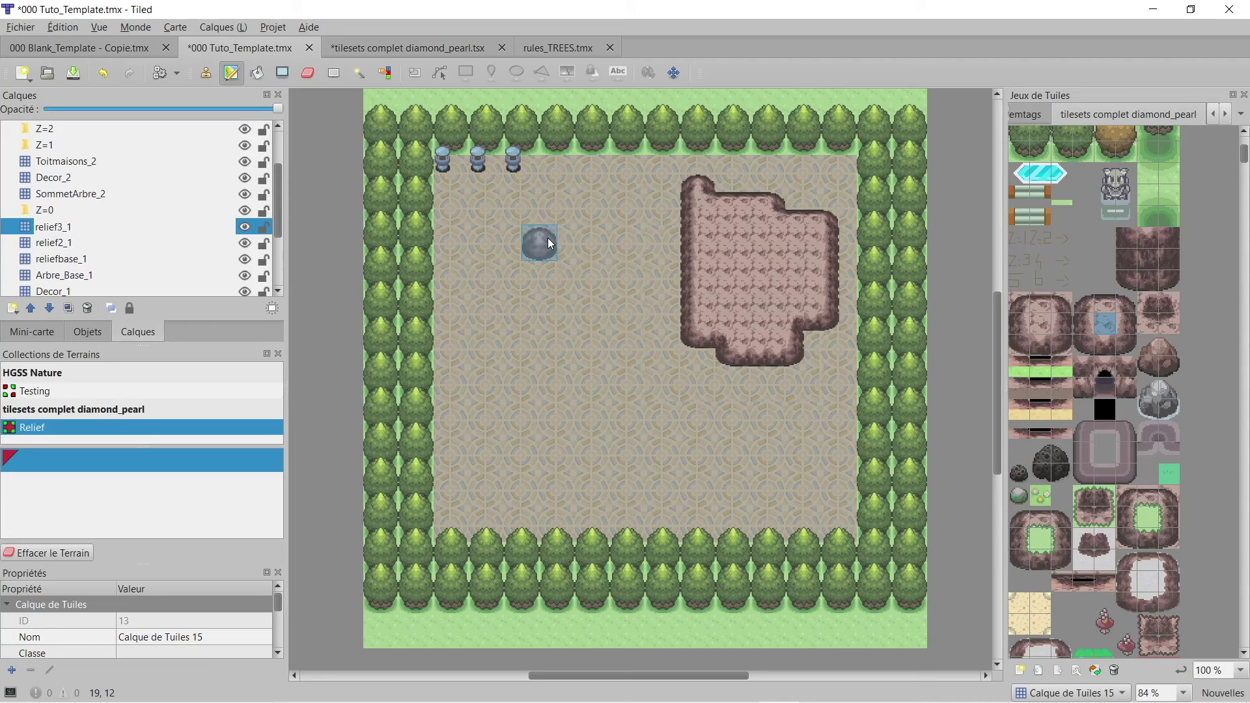
key("Return")
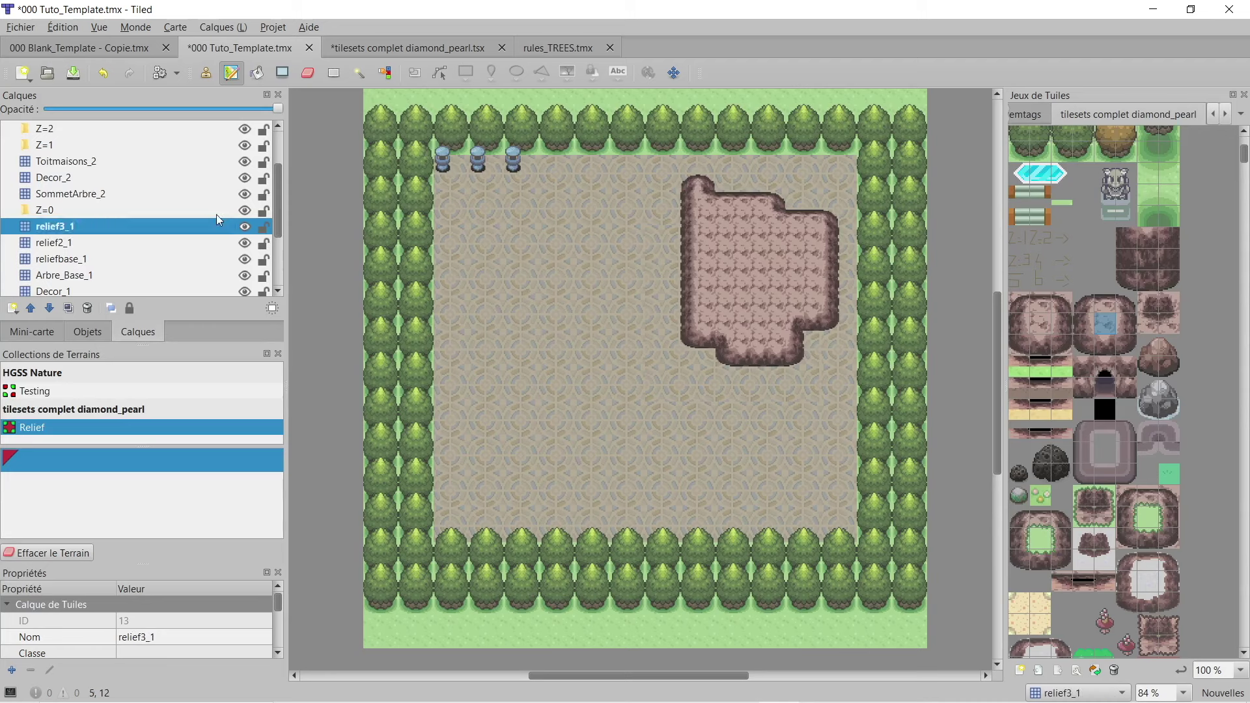
Step: Paint a smaller second mountain level on relief2_1 and a third level inside it on relief3_1 with the Relief terrain
left_click(57, 243)
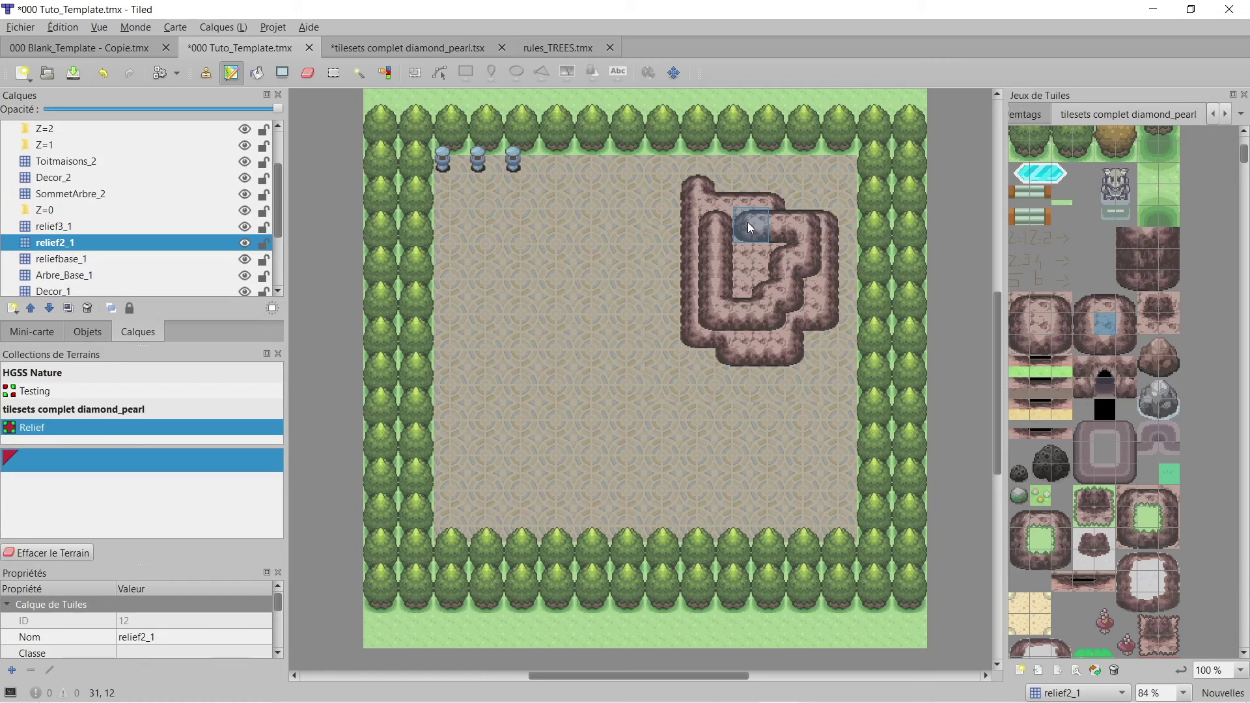
key("ctrl+z")
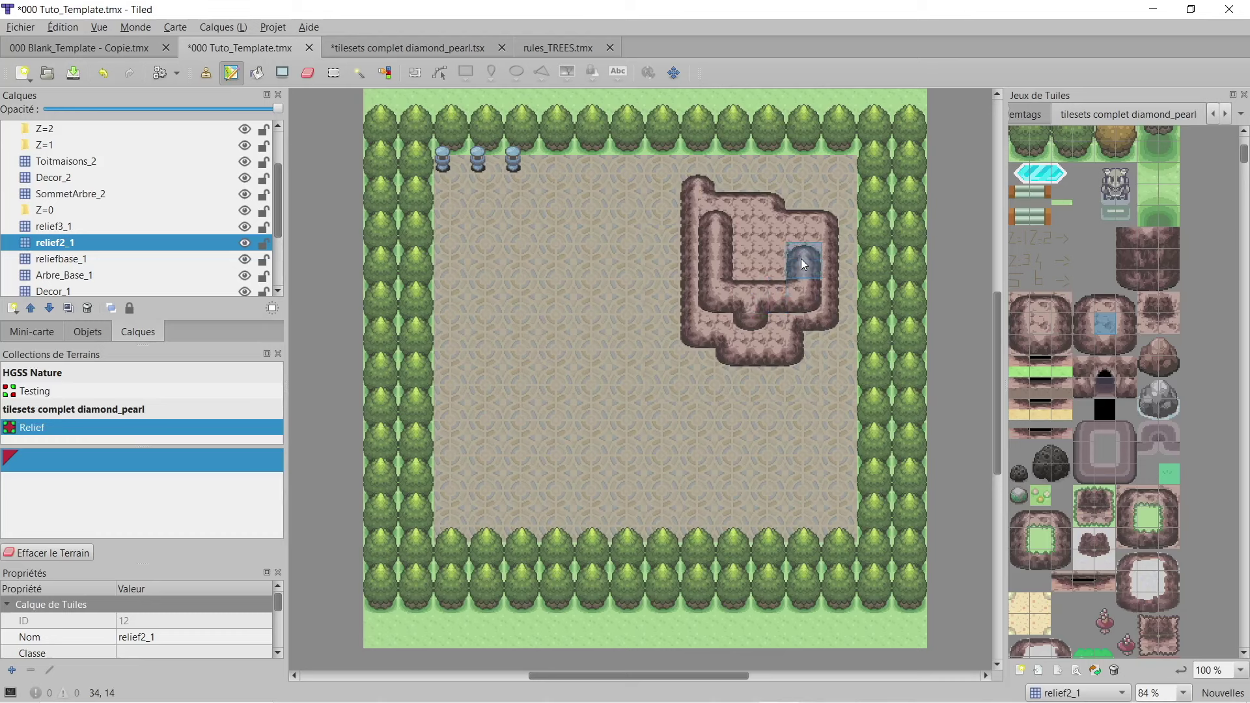
left_click(738, 275)
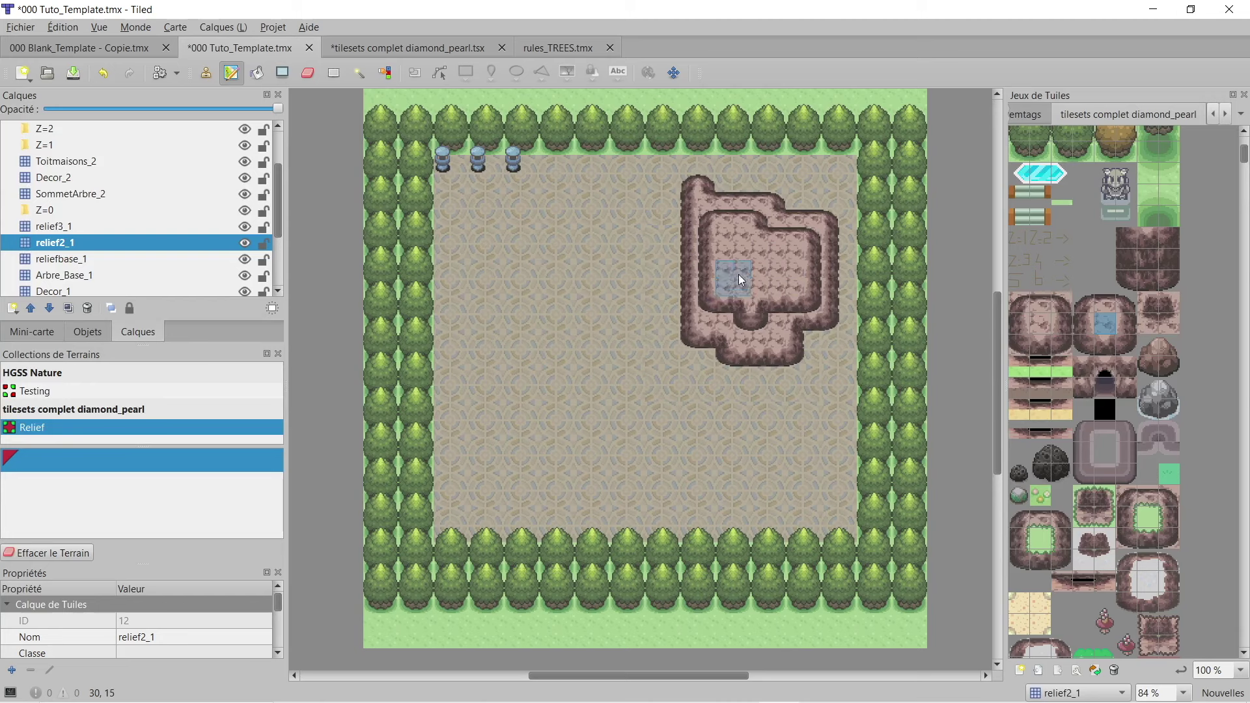
left_click(133, 226)
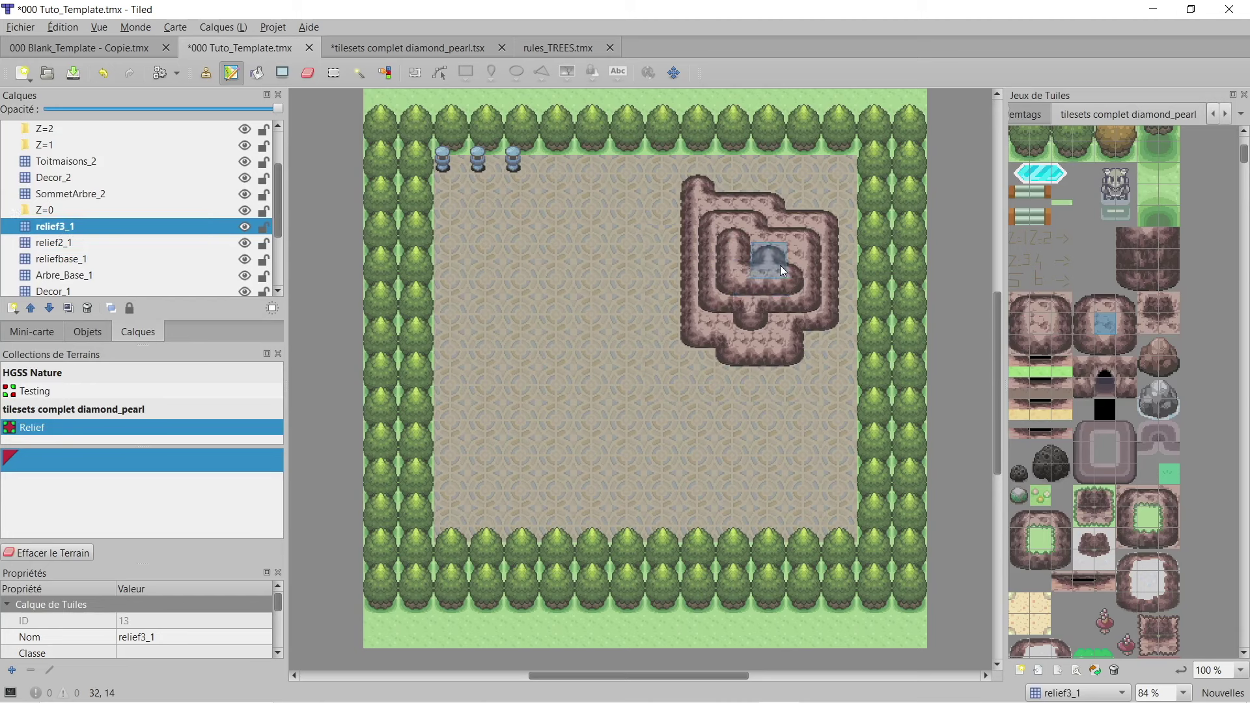
left_click(756, 260)
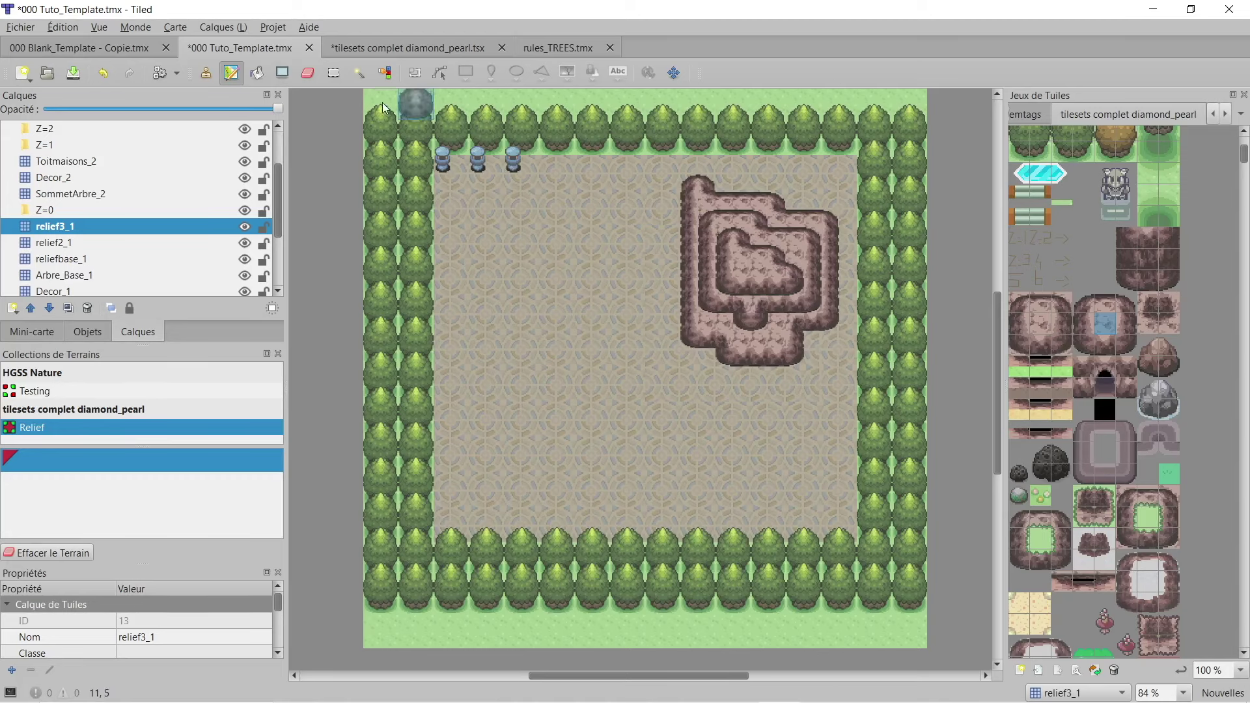
Step: Create a mixed terrain set named Chemin_terre in the tilesets complet diamond_pearl tileset
left_click(419, 46)
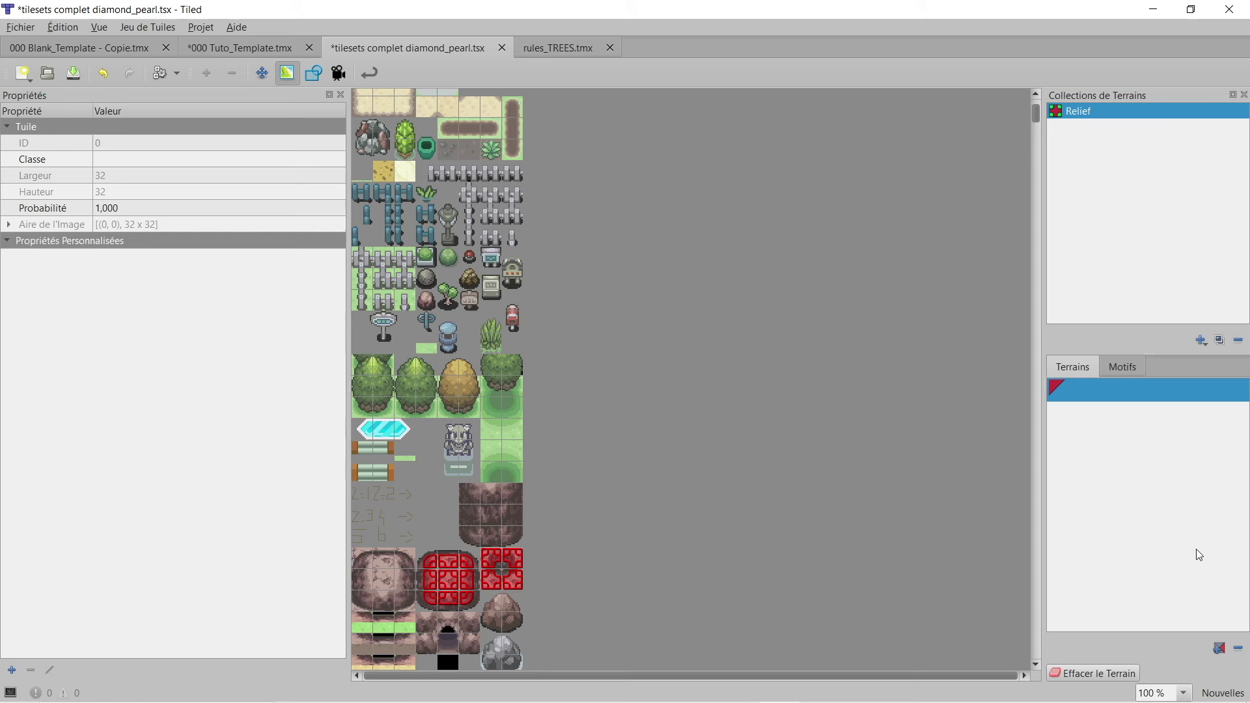
left_click(1201, 340)
left_click(1182, 397)
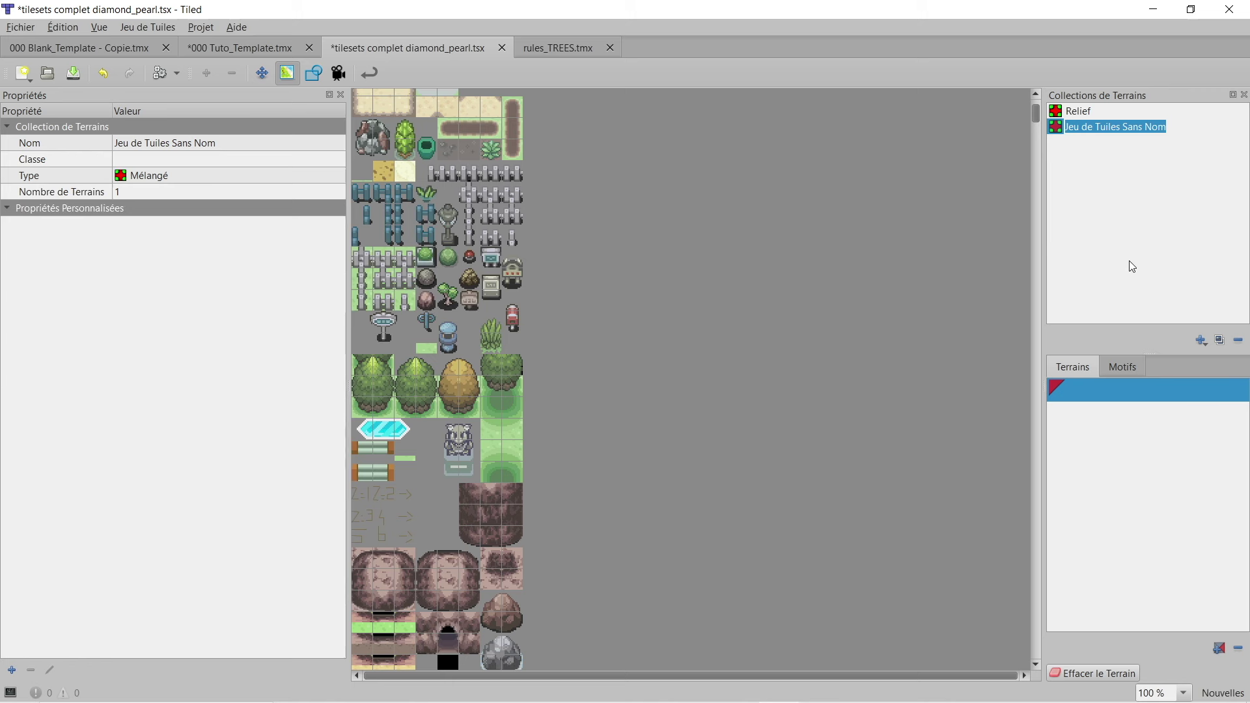
type("Chem")
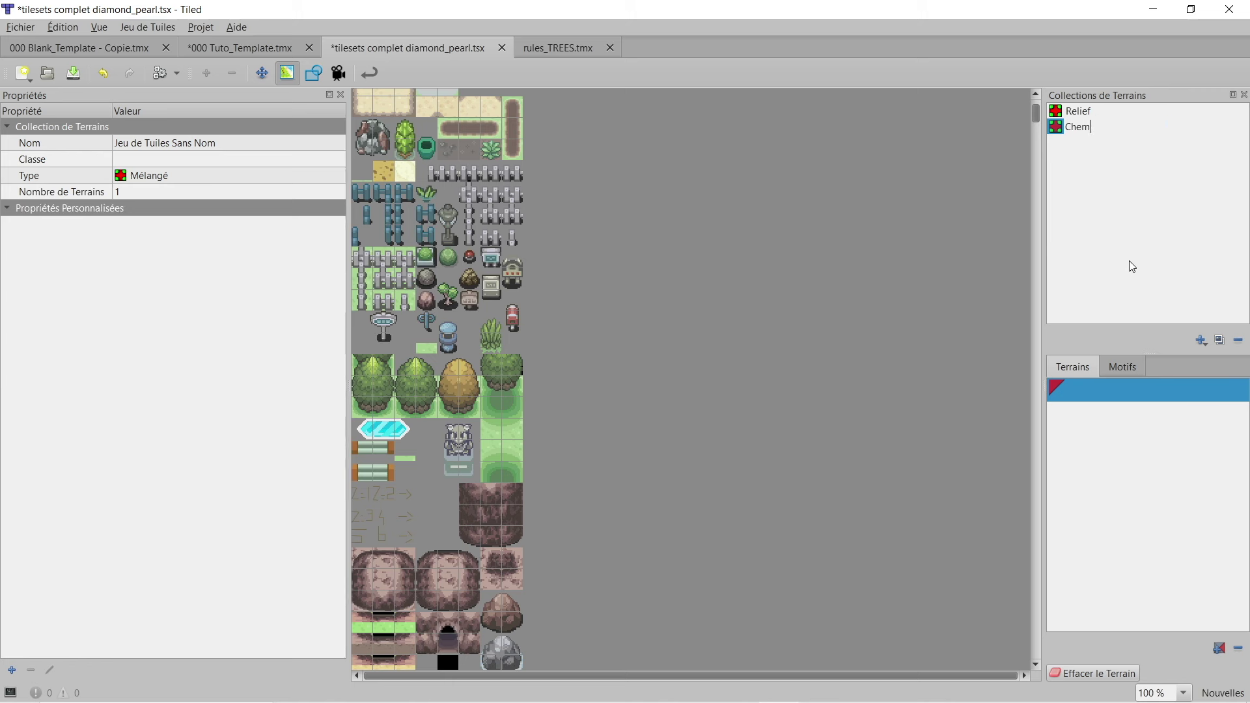
type("innterre")
key("Return")
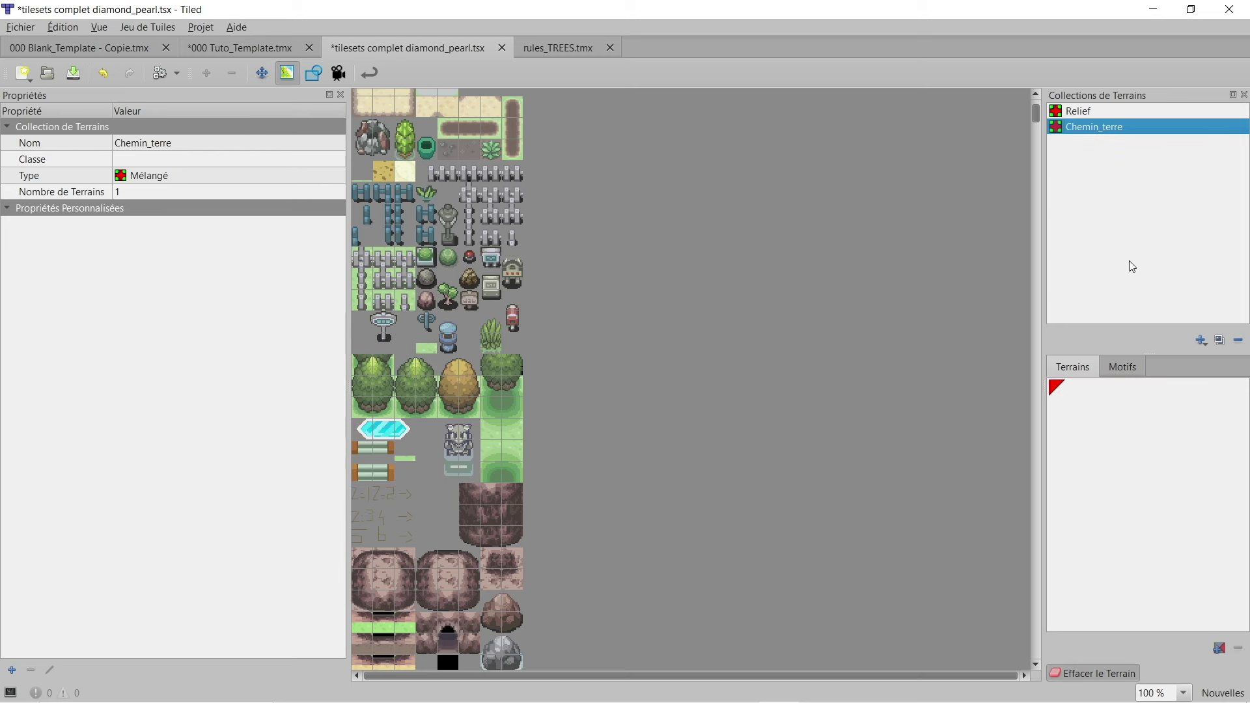
Step: Mark the 3×3 sandy path block and the row of four inner-corner tiles with the Chemin_terre set's red terrain
left_click(1108, 388)
scroll(398, 394, "up", 5)
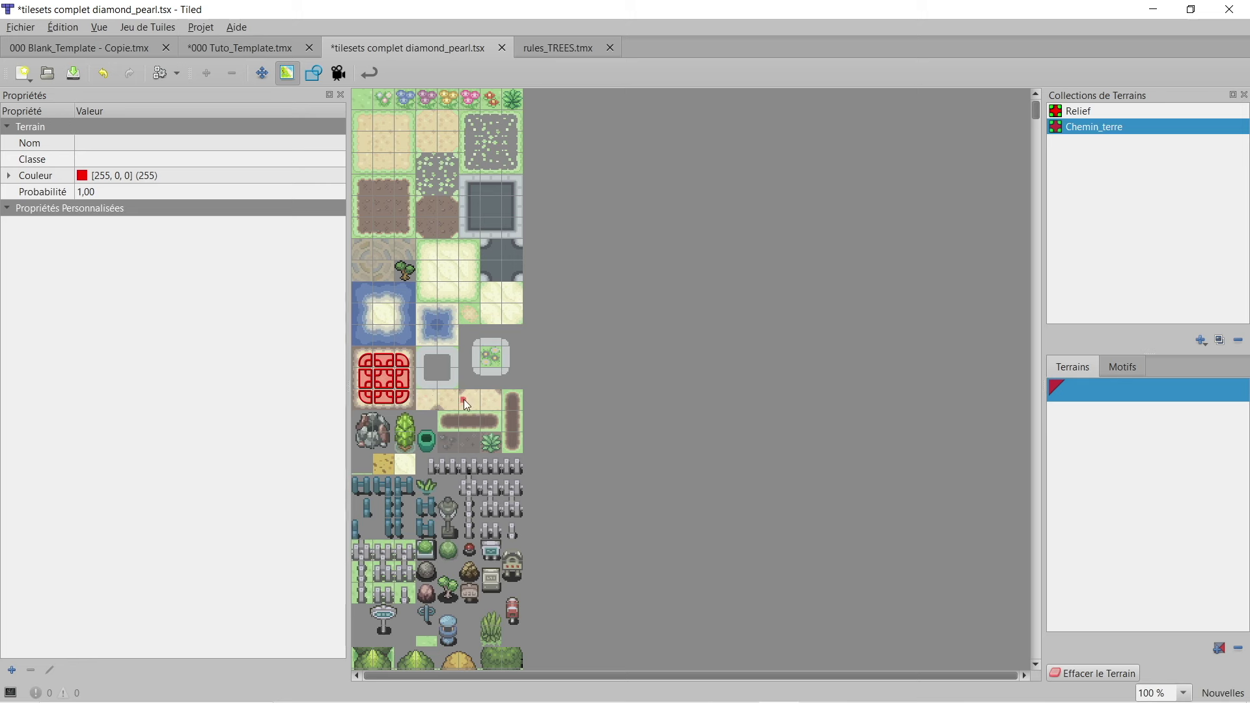
left_click(420, 405)
left_click_drag(451, 399, 496, 403)
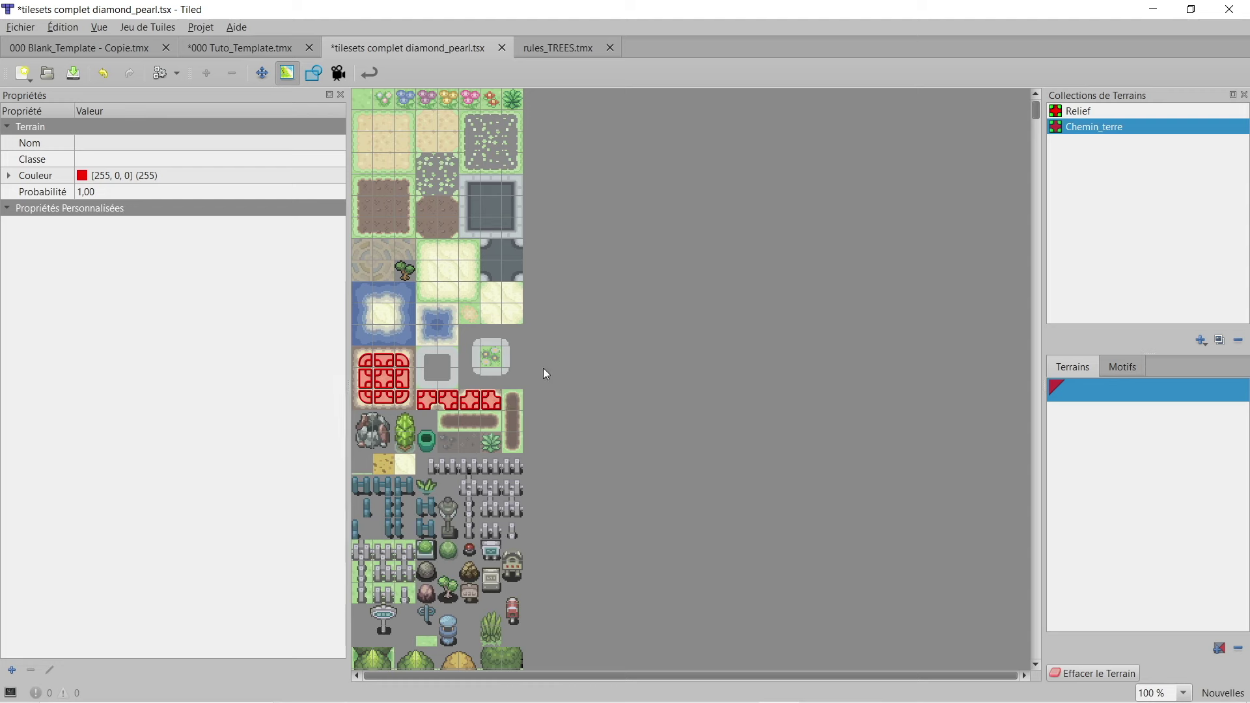
Step: Paint a winding sandy path across the paved area on the Chemins_1 layer with the Chemin_terre terrain
left_click(262, 48)
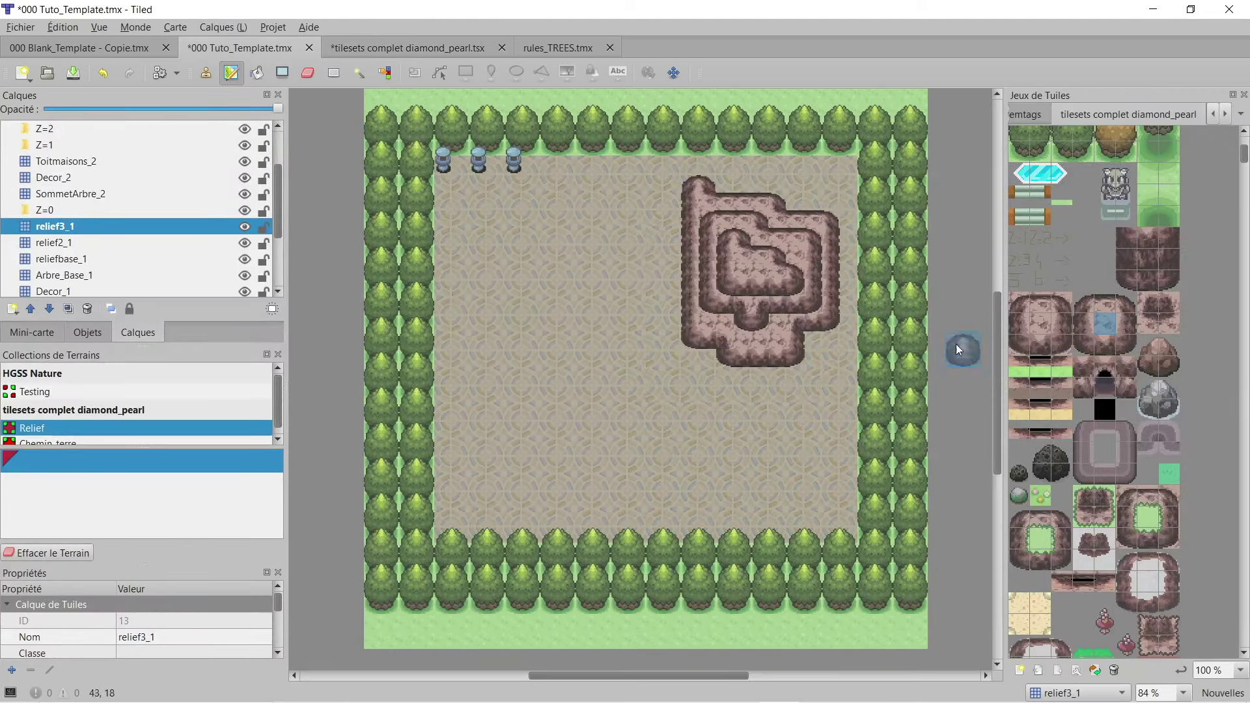
scroll(77, 263, "down", 2)
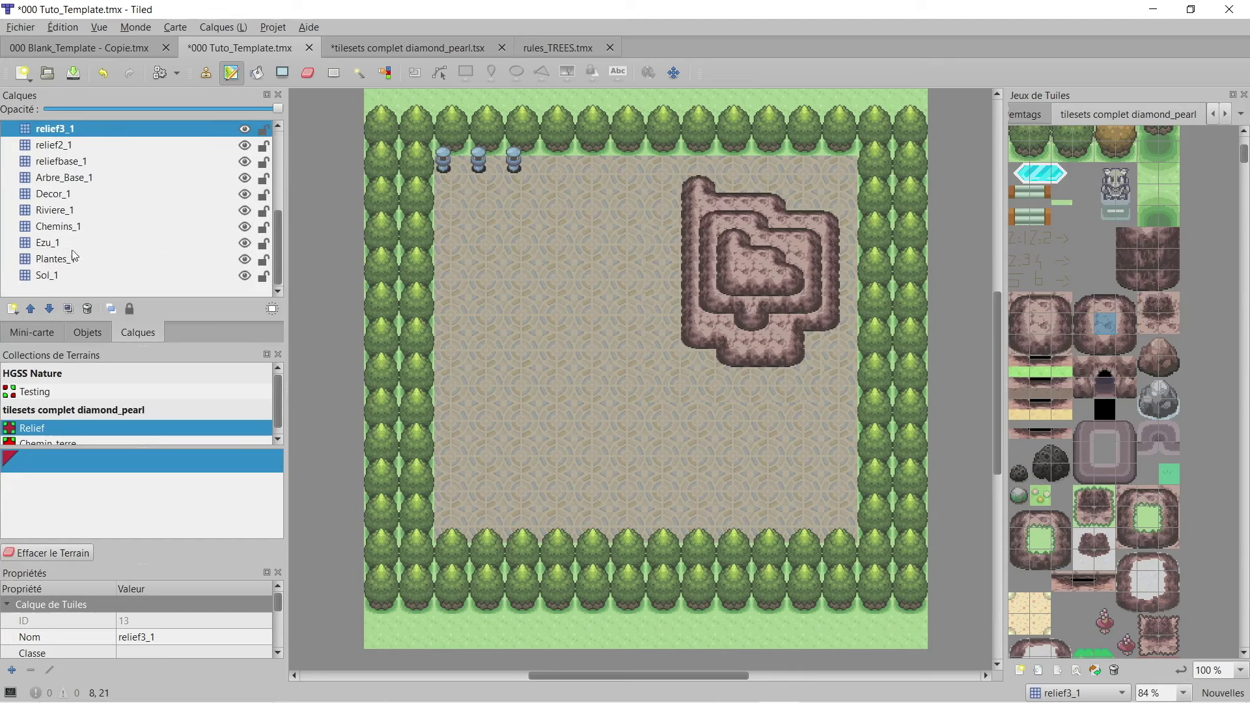
left_click(72, 227)
scroll(103, 421, "down", 1)
left_click(84, 439)
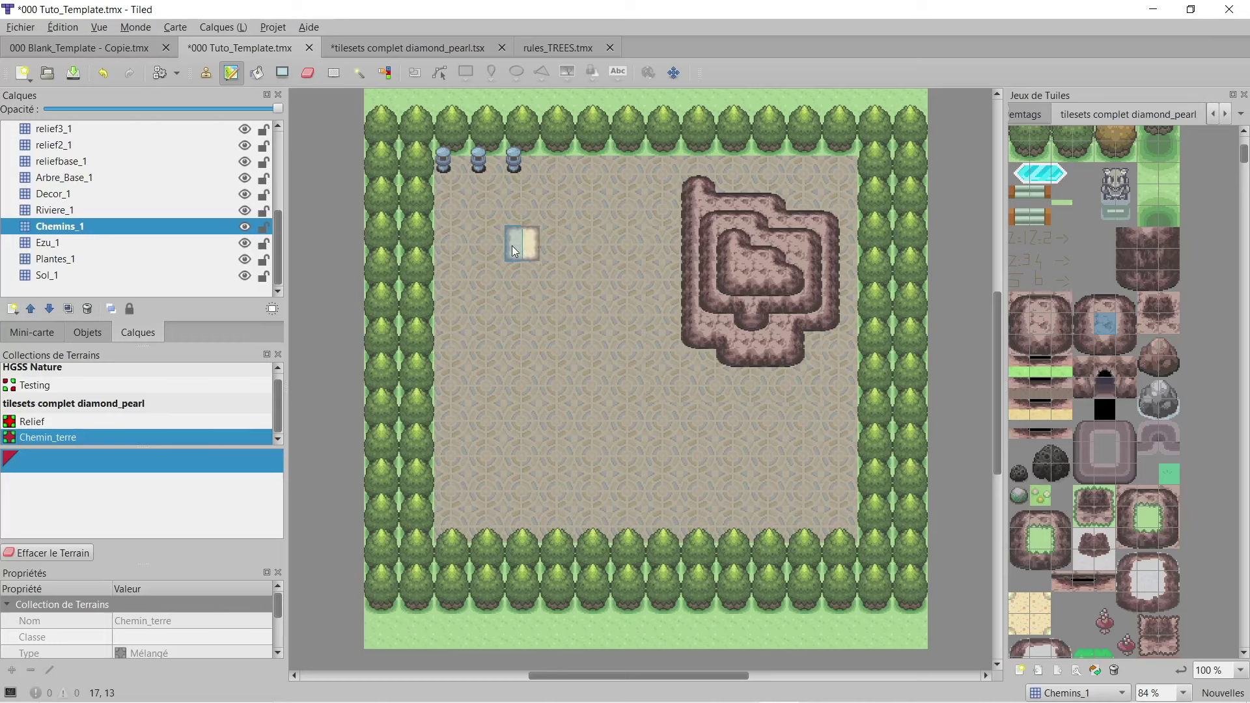
mouse_move(510, 361)
left_mouse_down()
mouse_move(582, 374)
mouse_move(659, 468)
mouse_move(724, 468)
mouse_move(752, 408)
left_mouse_up()
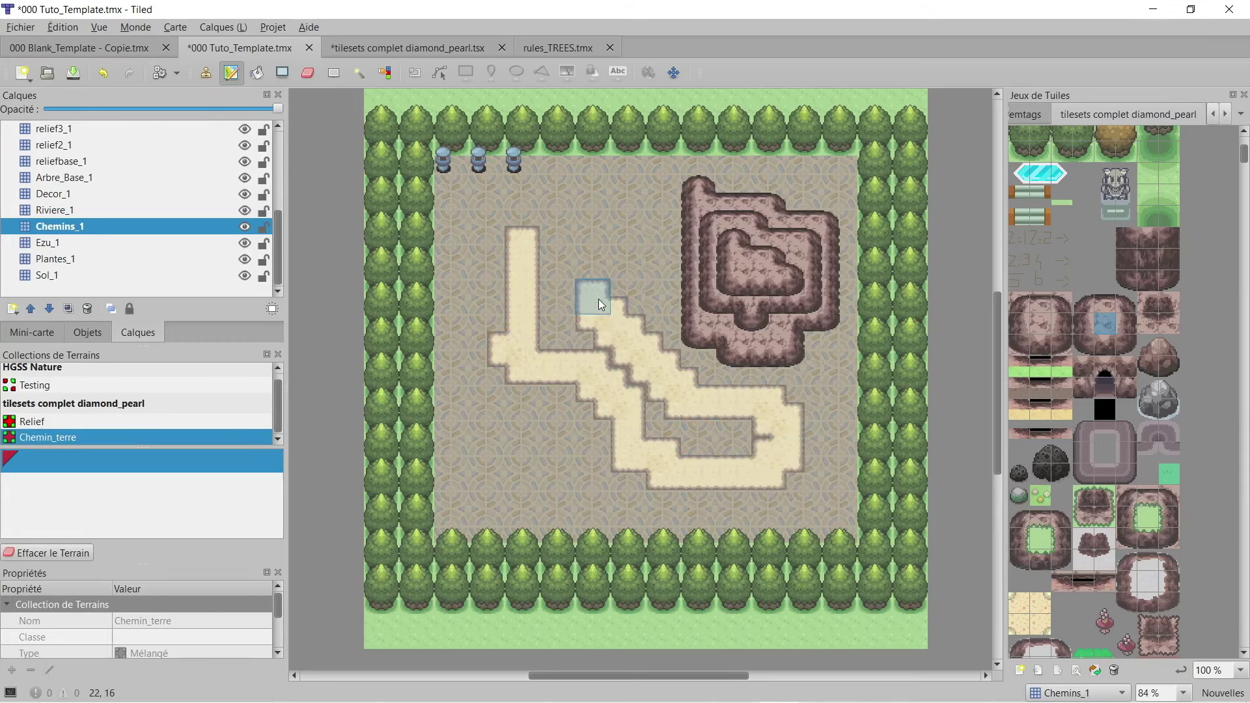
Step: Widen the sandy path into one large solid area west and south of the mountain, filling its interior gaps
left_click_drag(610, 366, 627, 387)
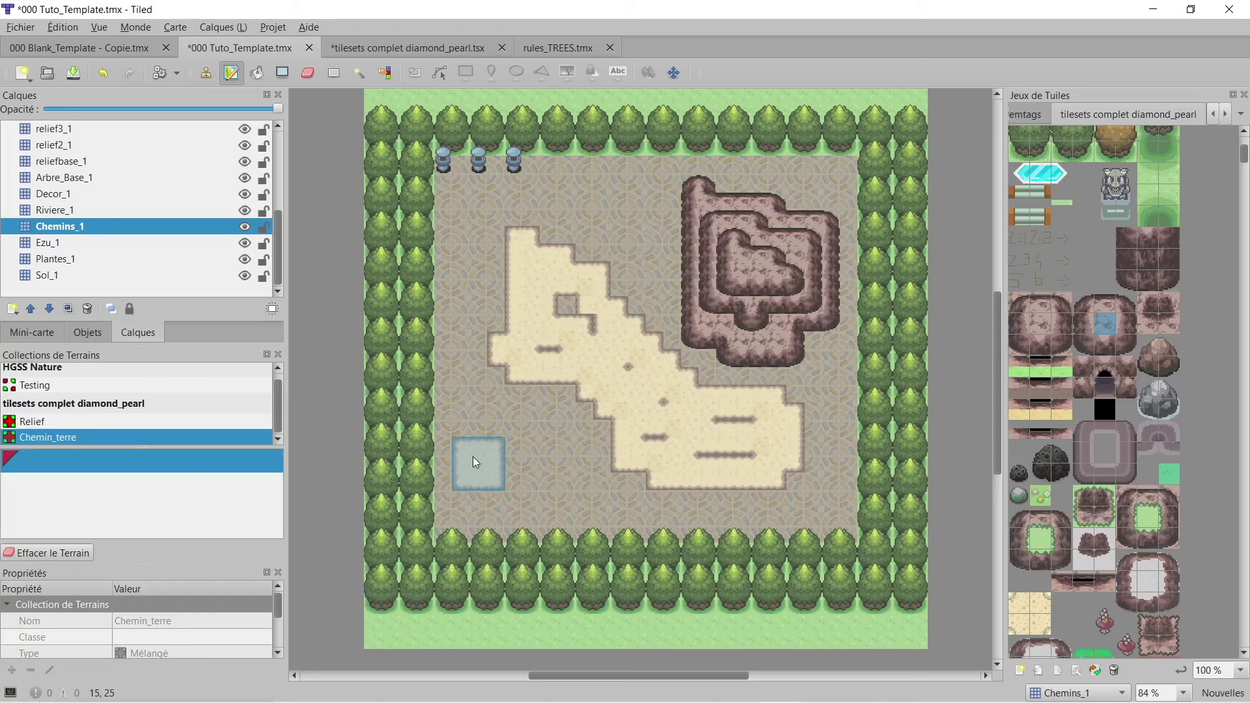
mouse_move(537, 257)
left_mouse_down()
mouse_move(626, 259)
mouse_move(629, 274)
mouse_move(620, 451)
mouse_move(601, 492)
mouse_move(521, 482)
mouse_move(528, 417)
mouse_move(545, 403)
mouse_move(578, 405)
mouse_move(560, 320)
left_mouse_up()
left_click(521, 323)
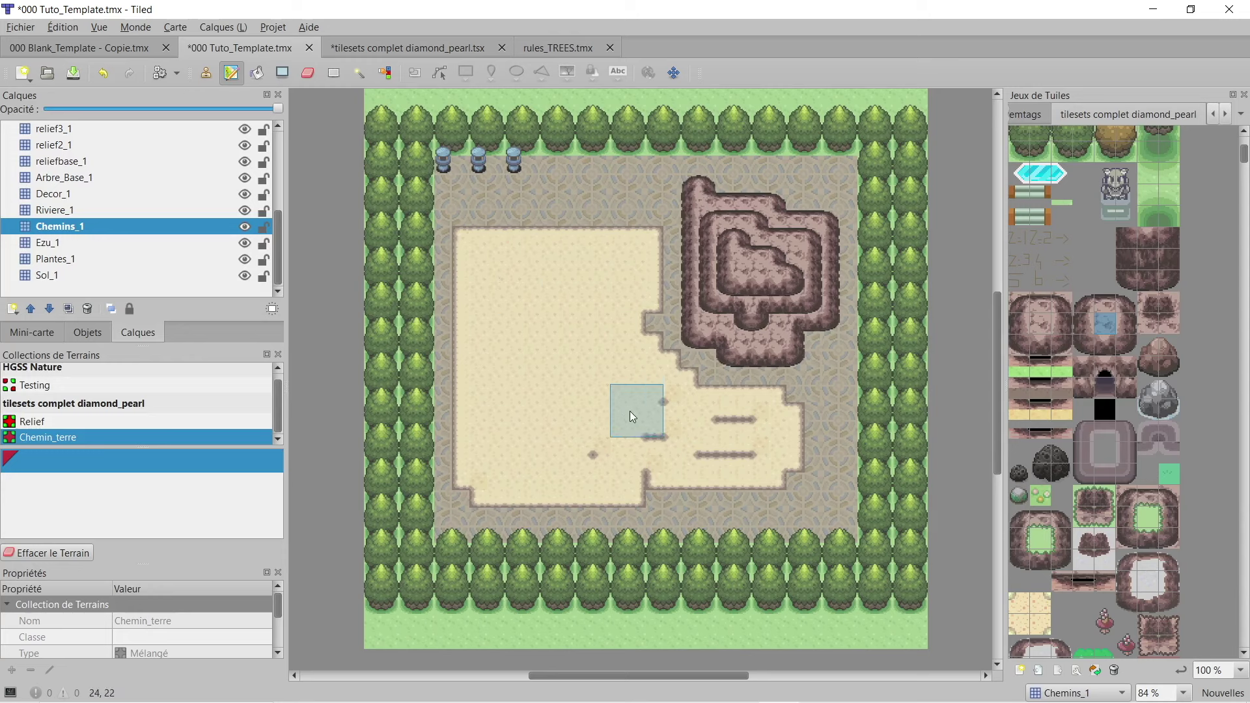
left_click_drag(630, 417, 703, 438)
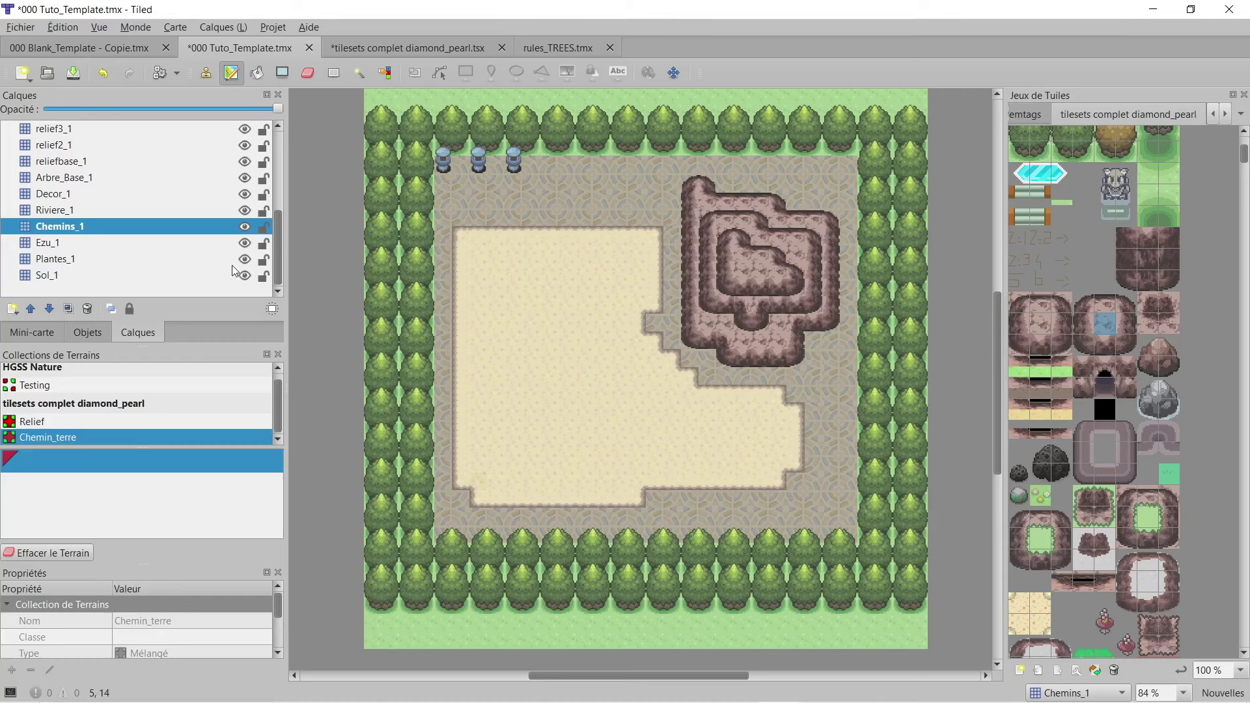
Step: Save the 000 Tuto_Template map and the tilesets complet diamond_pearl tileset
mouse_move(525, 702)
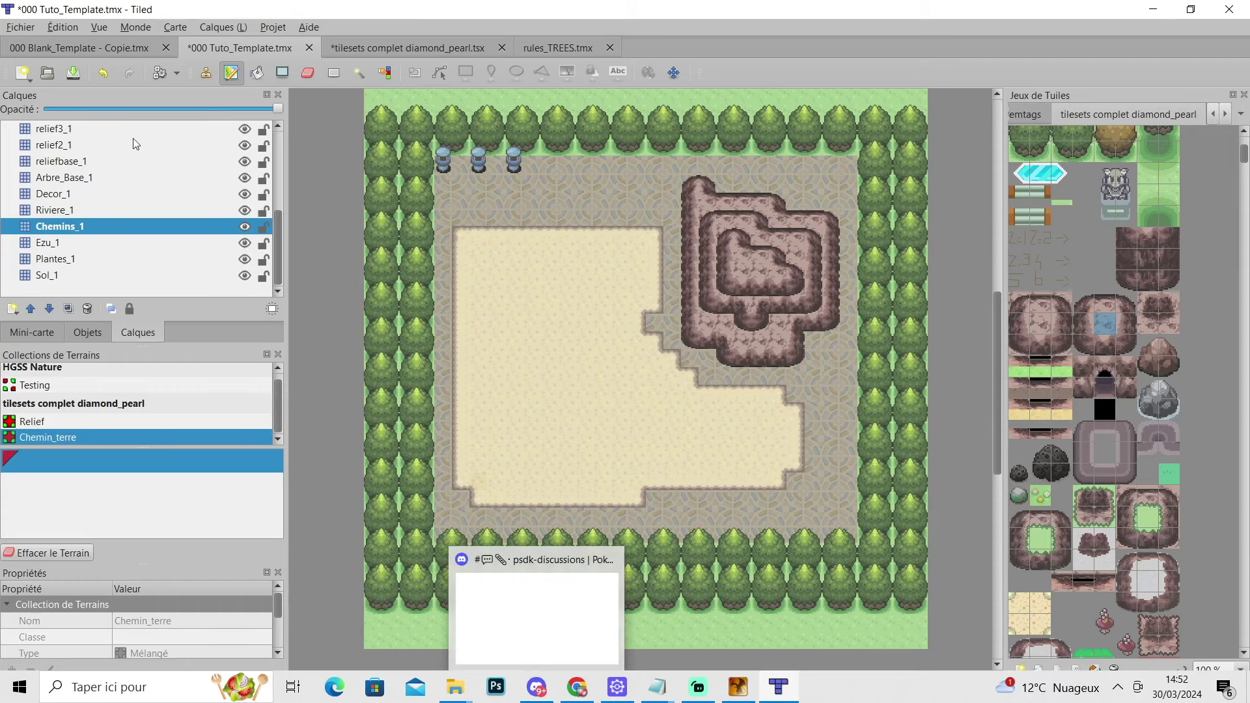
left_click(22, 29)
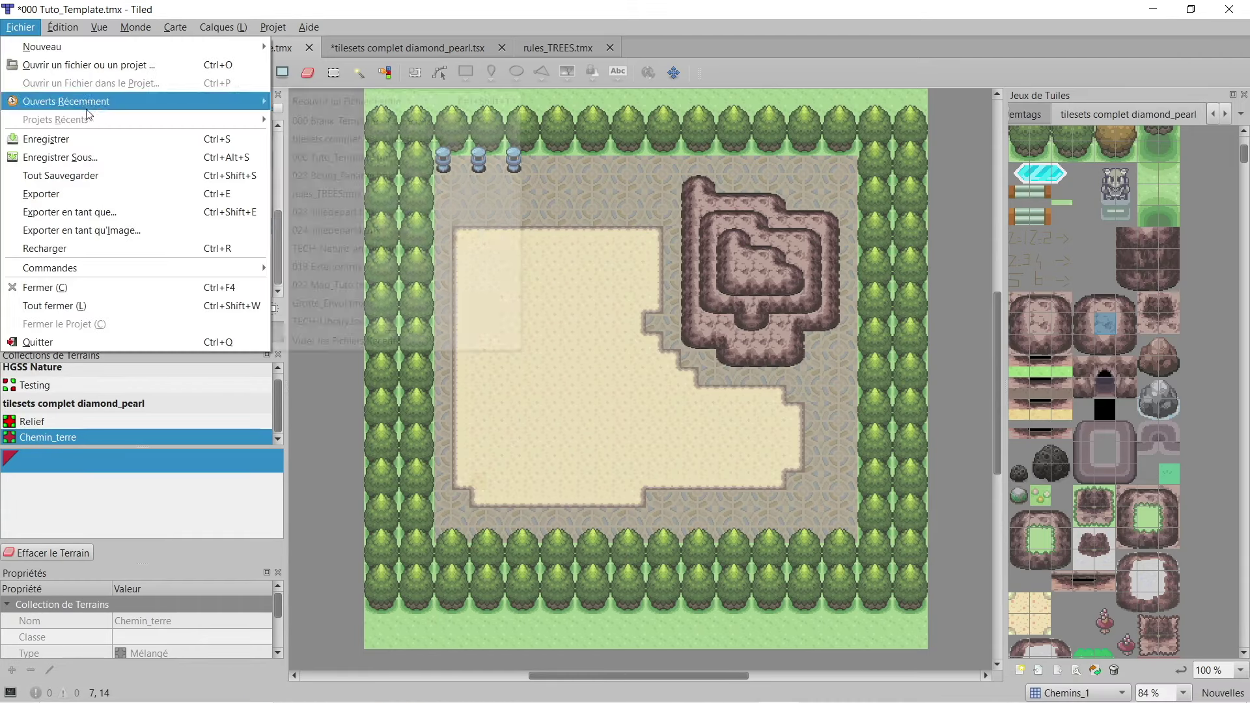
left_click(39, 134)
left_click(403, 48)
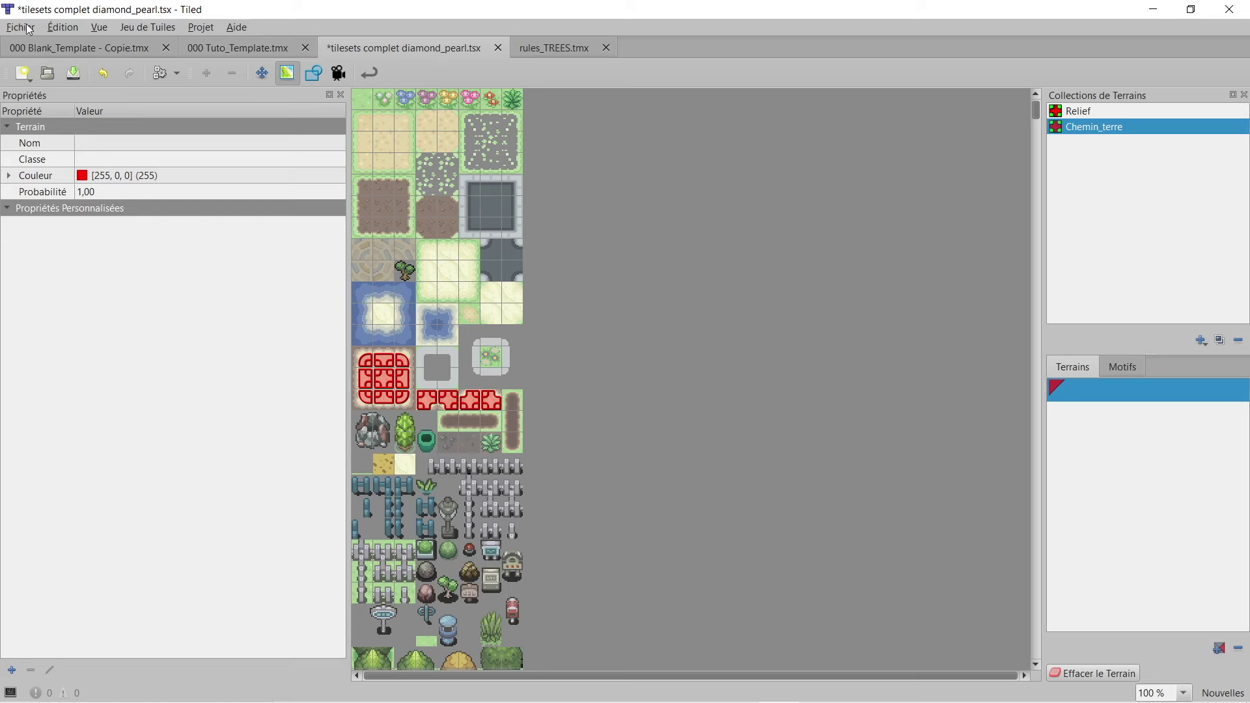
left_click(21, 27)
left_click(163, 139)
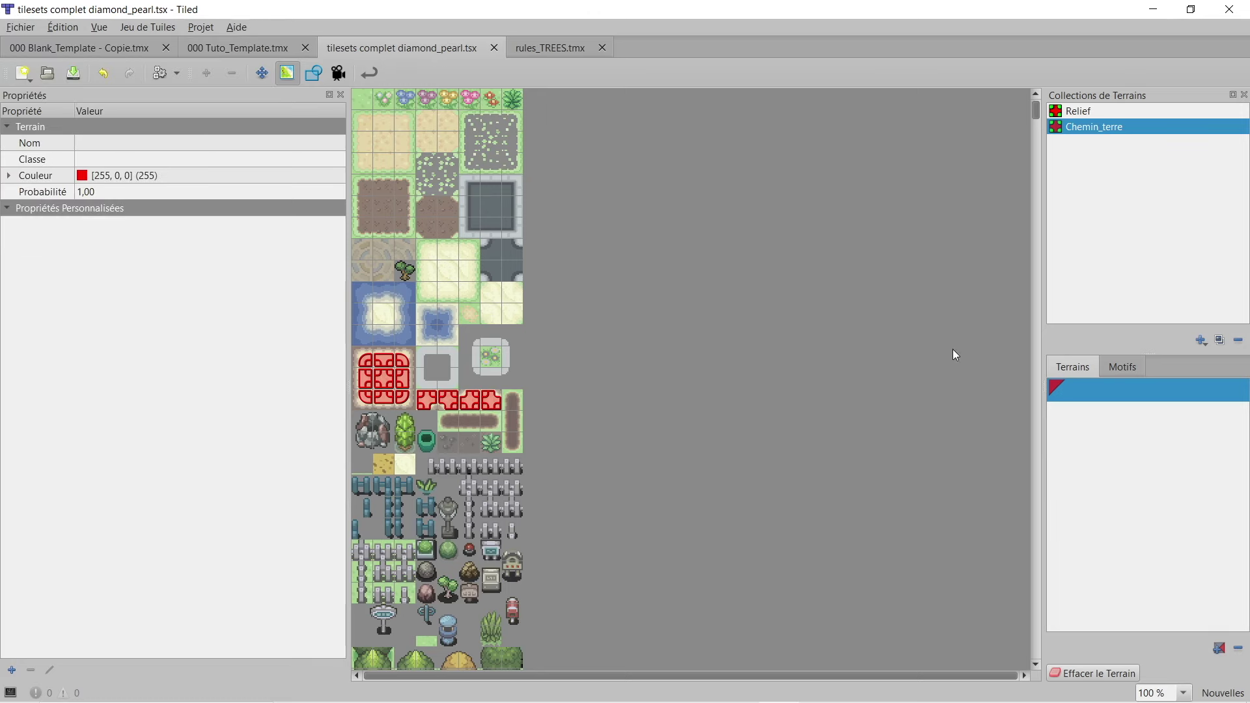
Step: Return to the 000 Tuto_Template map, then highlight the line "5. Les autotiles" in the Notepad tutorial outline and put the notes away
left_click(105, 46)
left_click(238, 47)
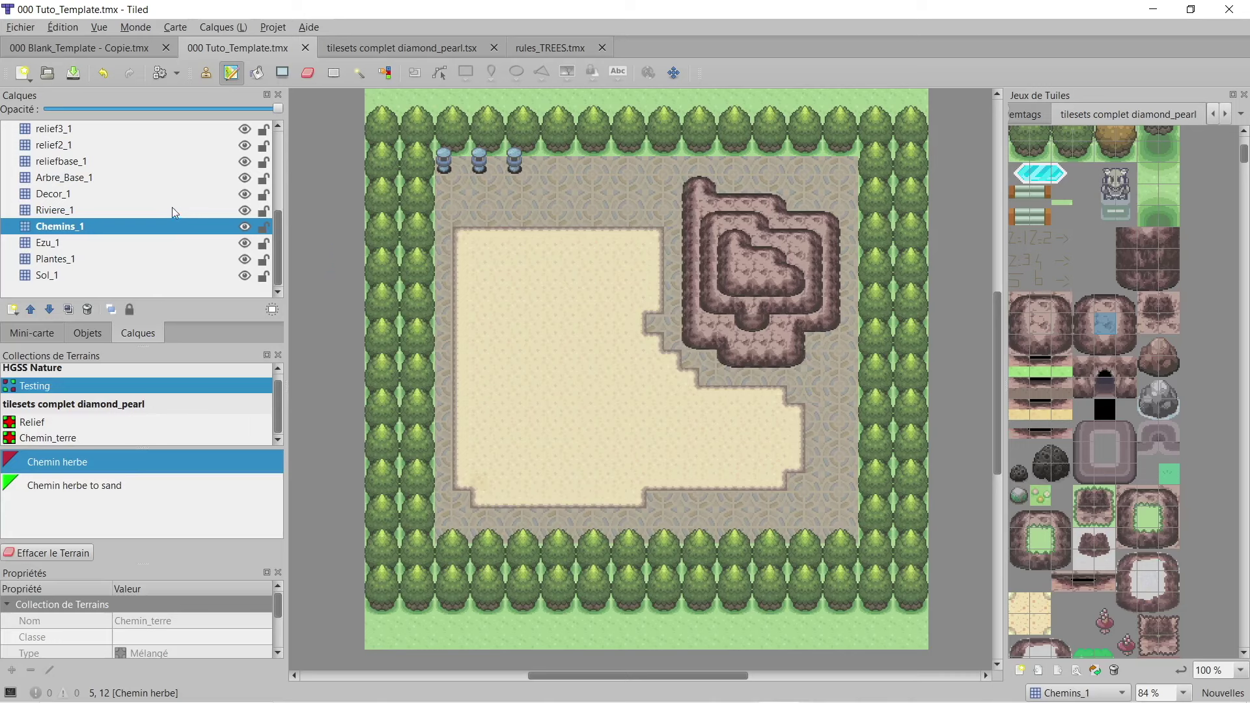
mouse_move(656, 684)
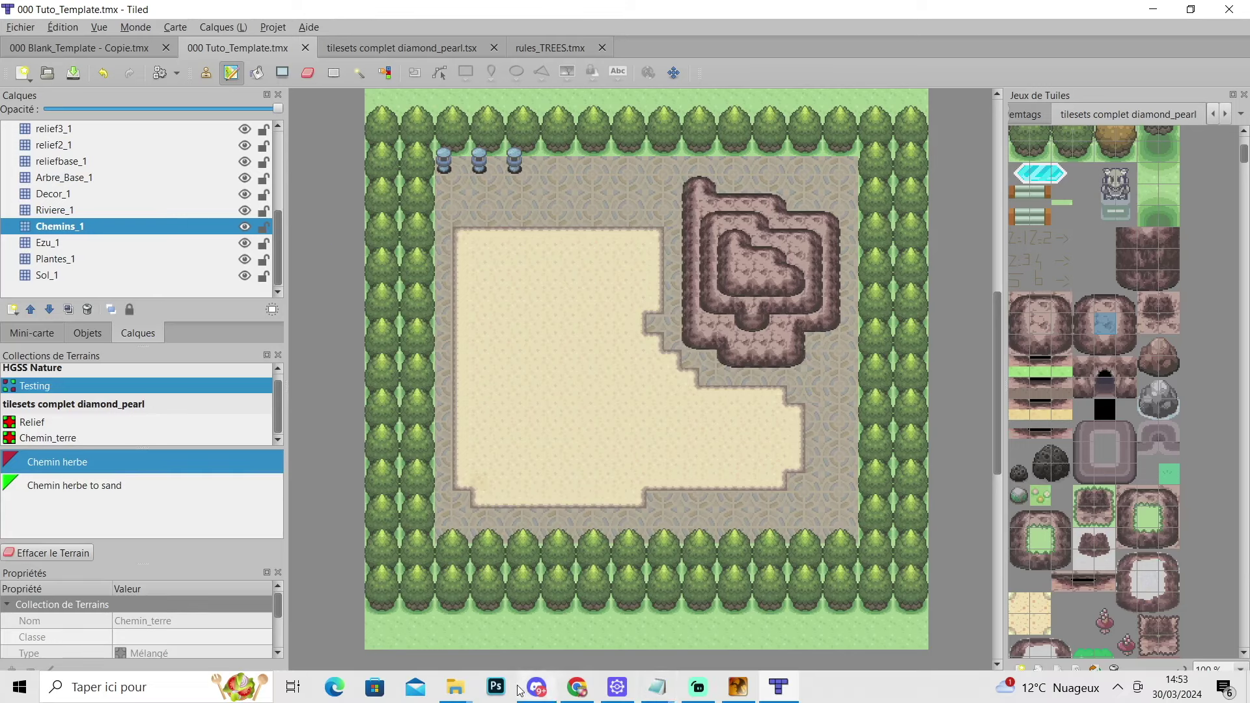
mouse_move(602, 613)
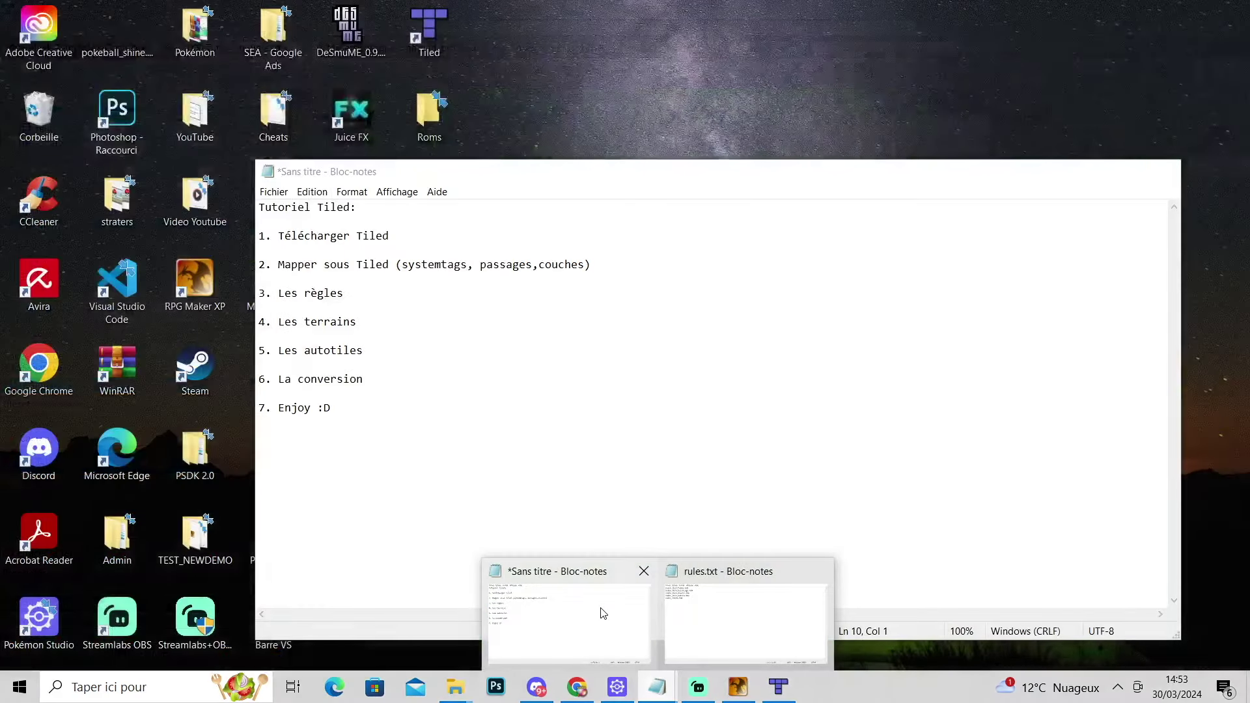
left_click(602, 613)
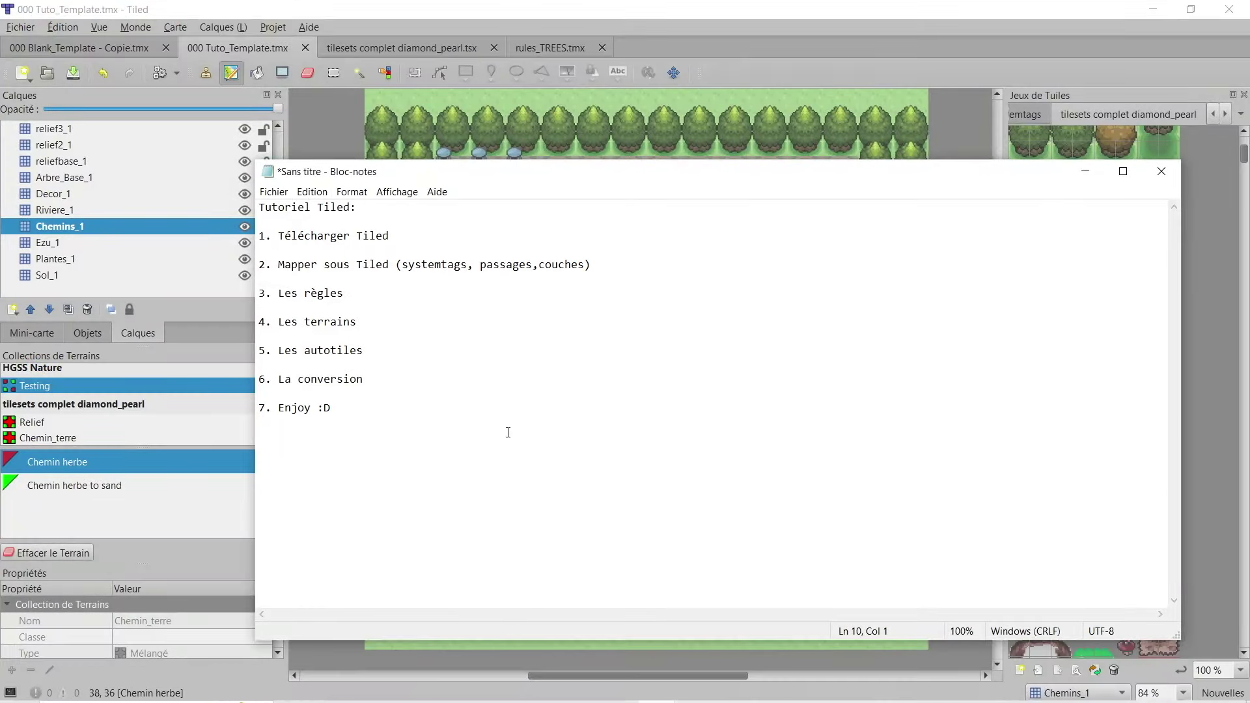
left_click_drag(362, 351, 259, 350)
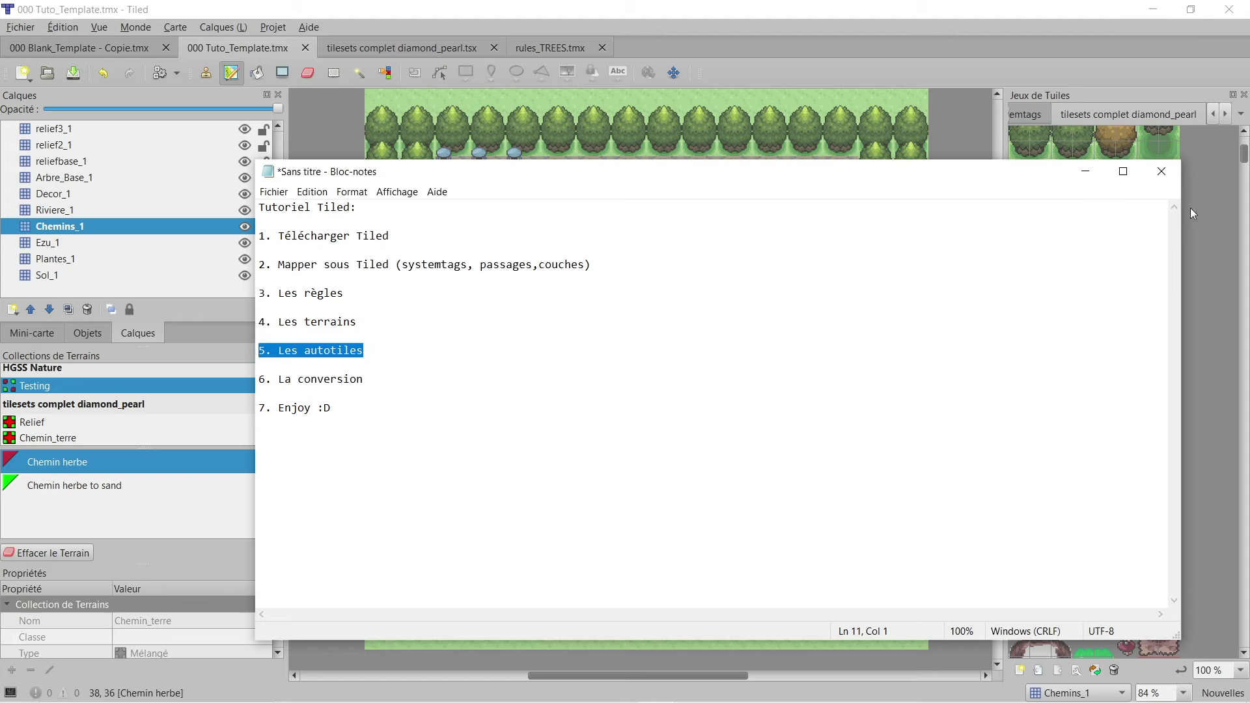
left_click(1085, 172)
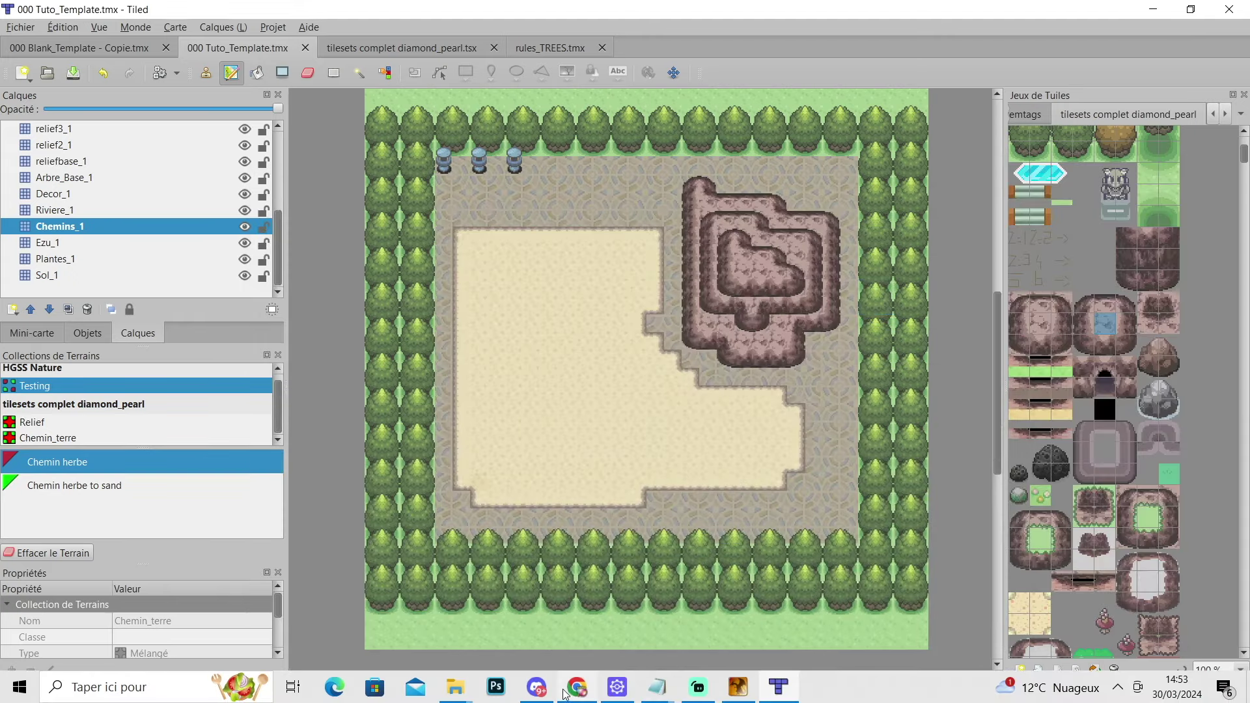
Step: Switch to Chrome and read the tiled-bulk-animations README on GitHub through to its Installation section
left_click(575, 687)
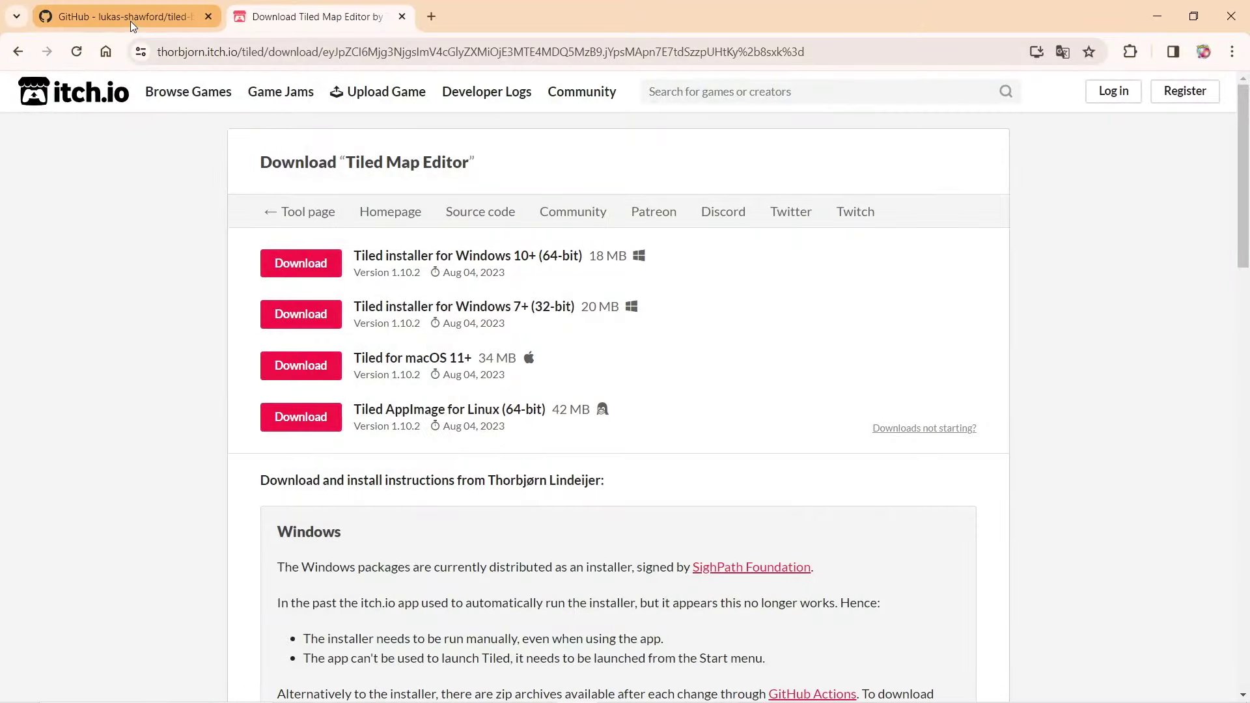
left_click(131, 22)
left_click(554, 51)
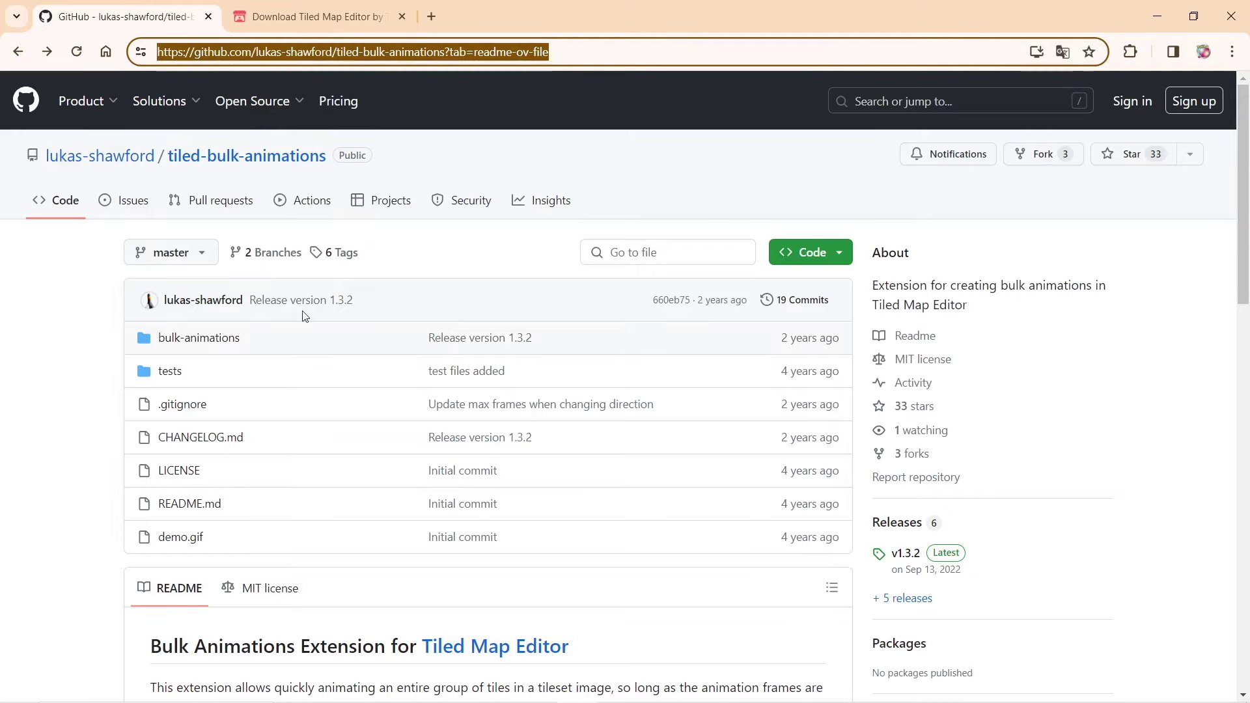
scroll(411, 371, "down", 8)
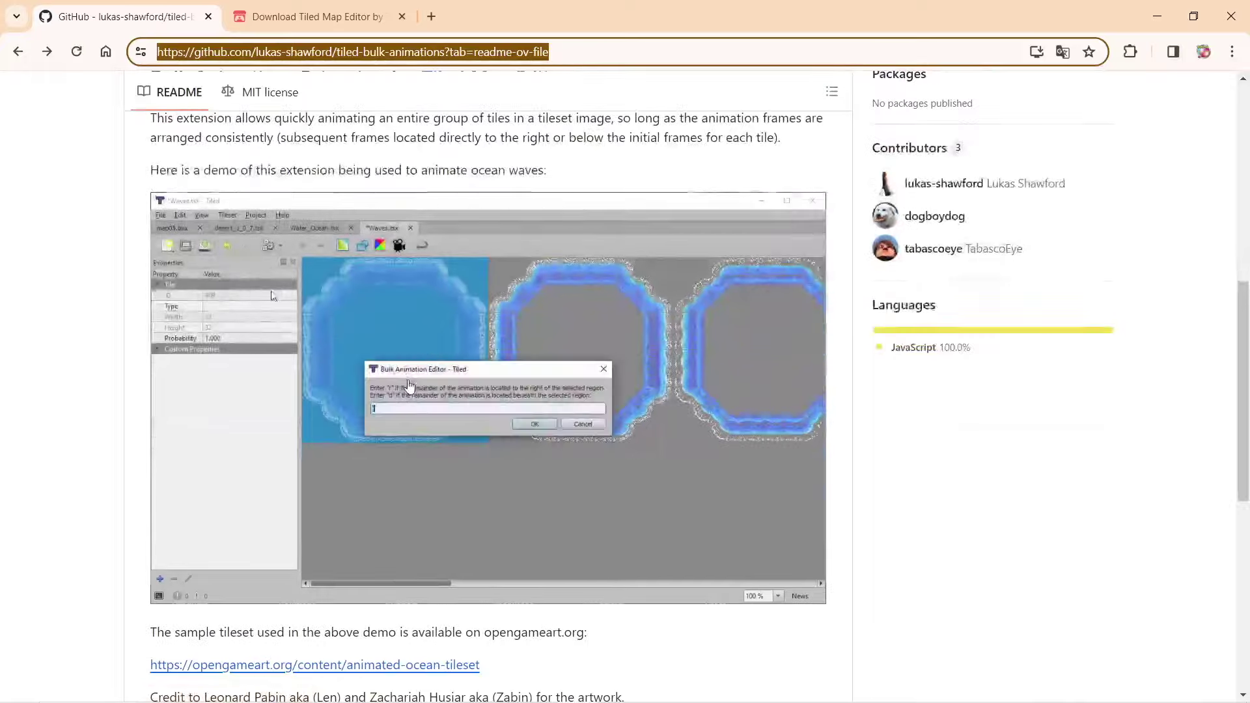
scroll(410, 384, "down", 6)
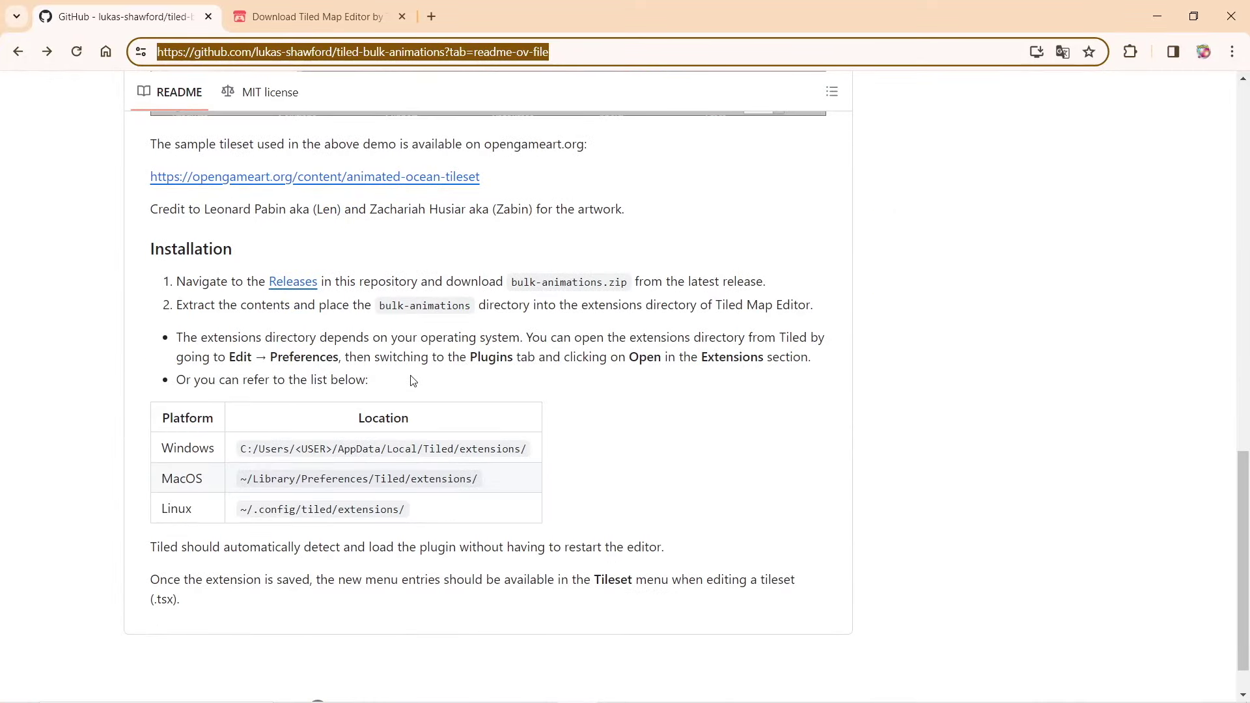
scroll(425, 388, "down", 1)
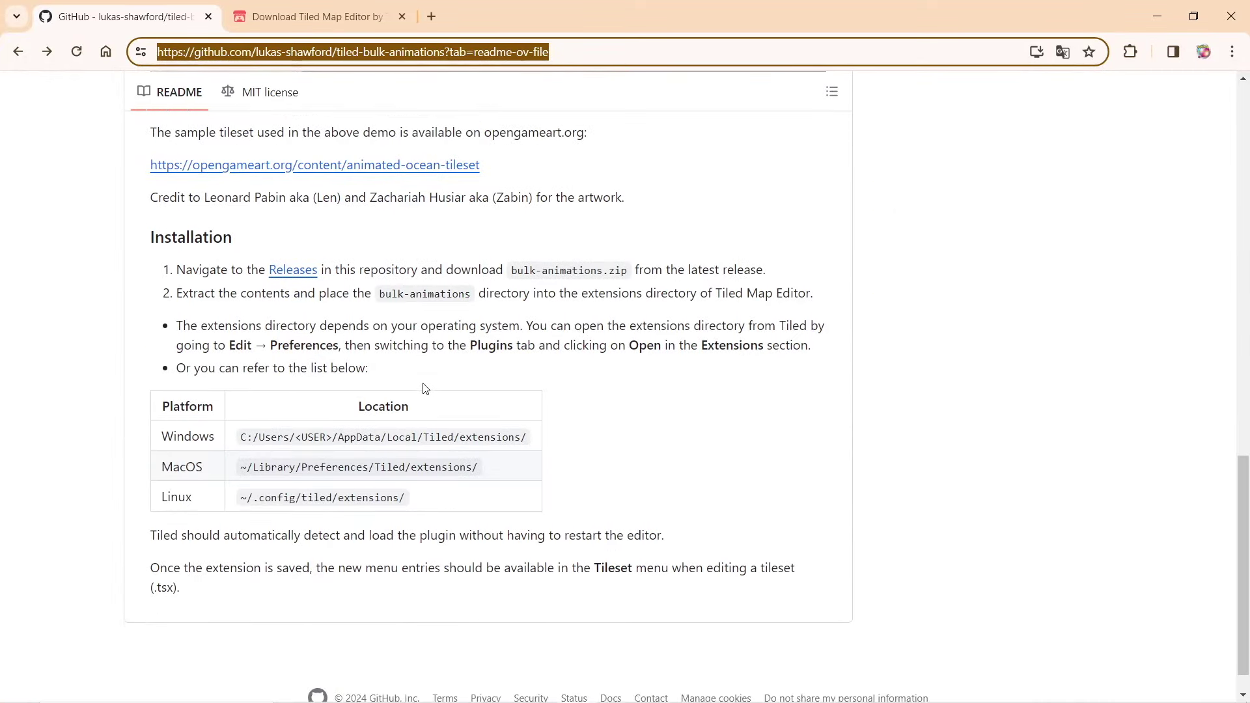
scroll(425, 388, "down", 1)
scroll(431, 378, "up", 1)
scroll(390, 293, "down", 1)
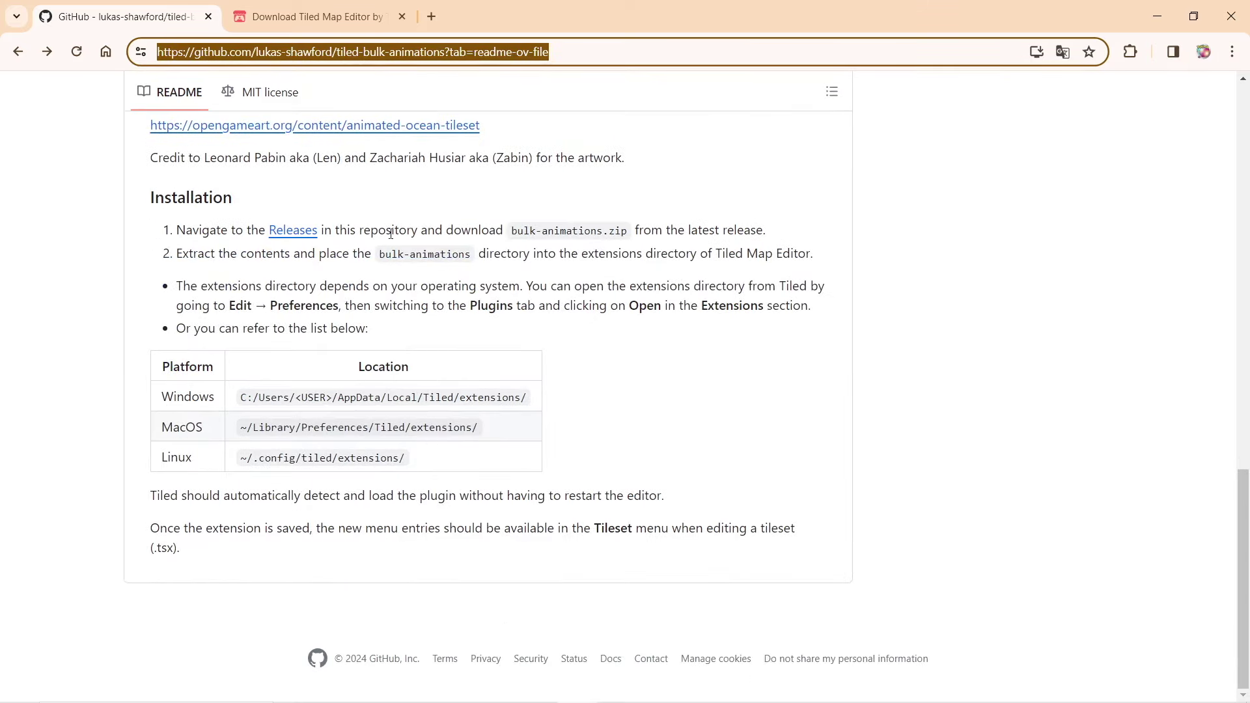
Step: Look up the bulk-animations.zip asset of release v1.3.2 on the repository's releases page and return to the README
left_click(287, 232)
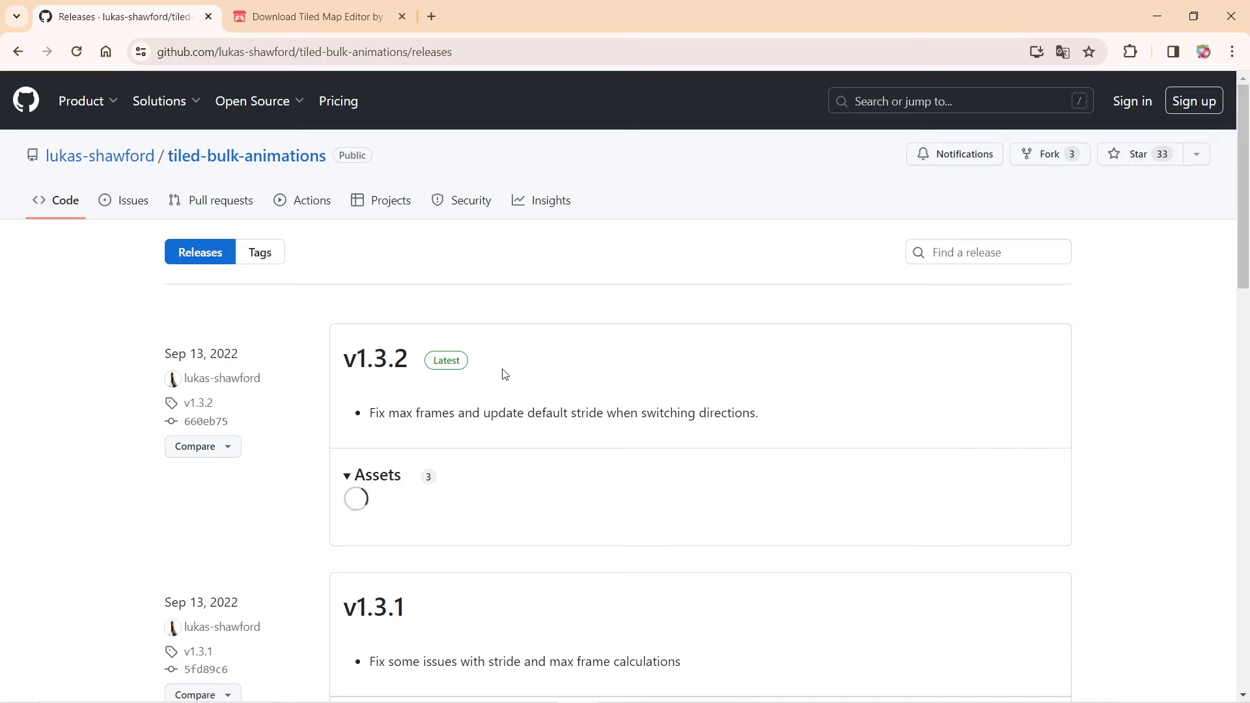
scroll(529, 417, "down", 2)
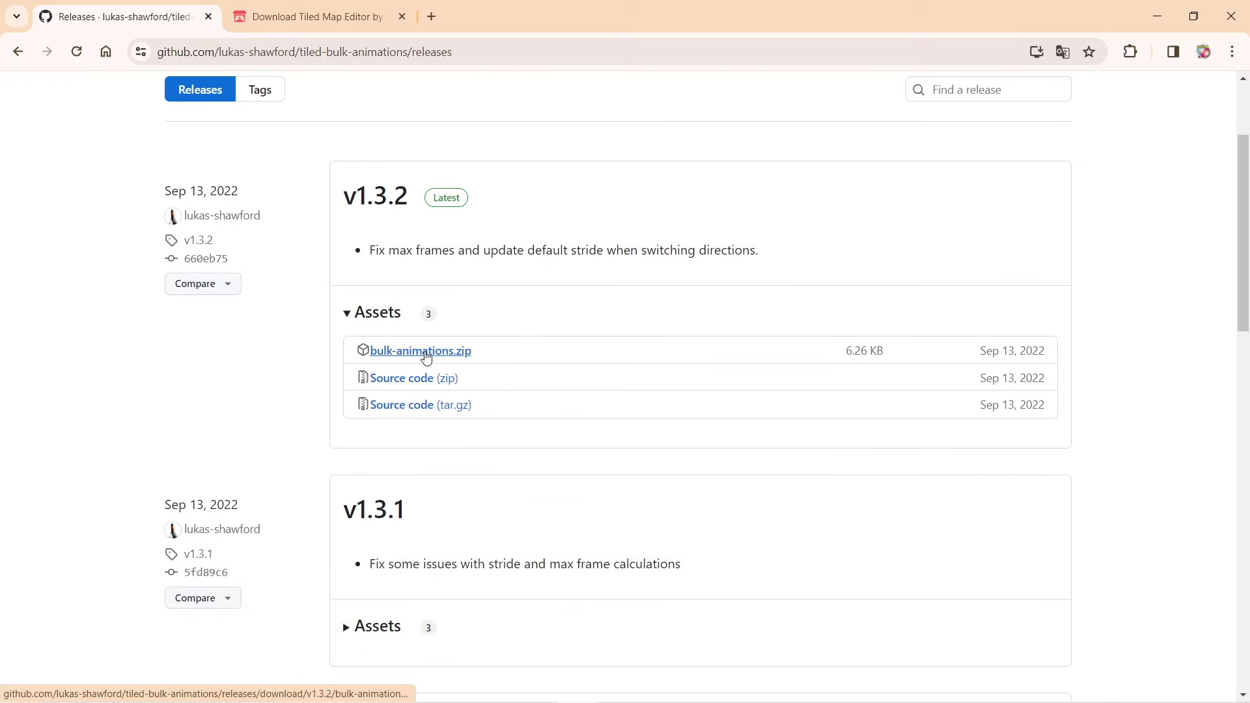
left_click(17, 52)
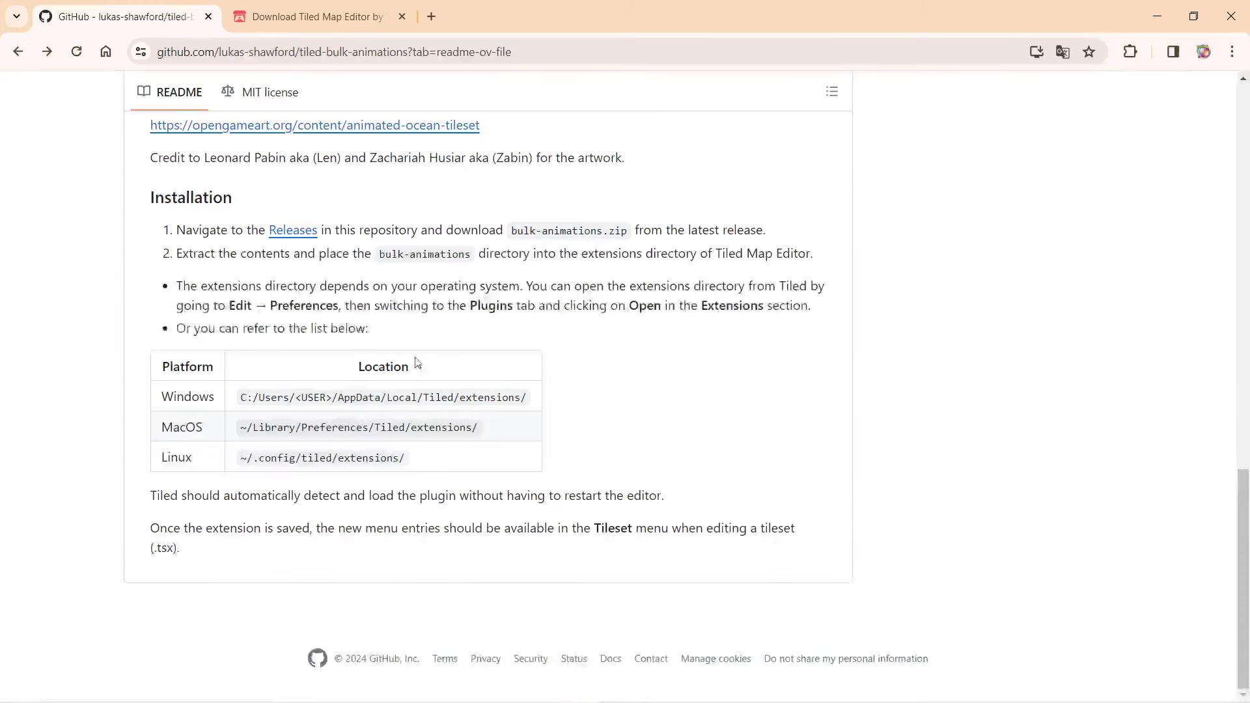
Step: Examine the README's installation instructions, highlighting the extensions directory path for Windows
left_click_drag(171, 229, 715, 528)
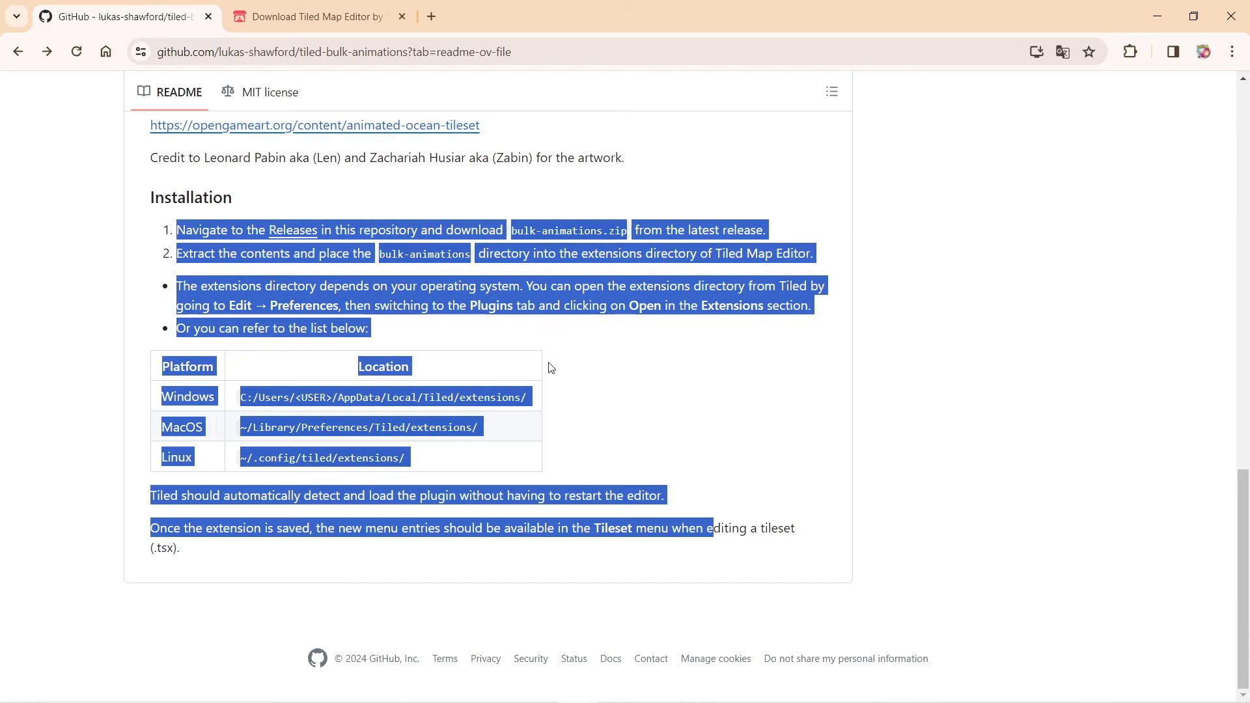
left_click(269, 394)
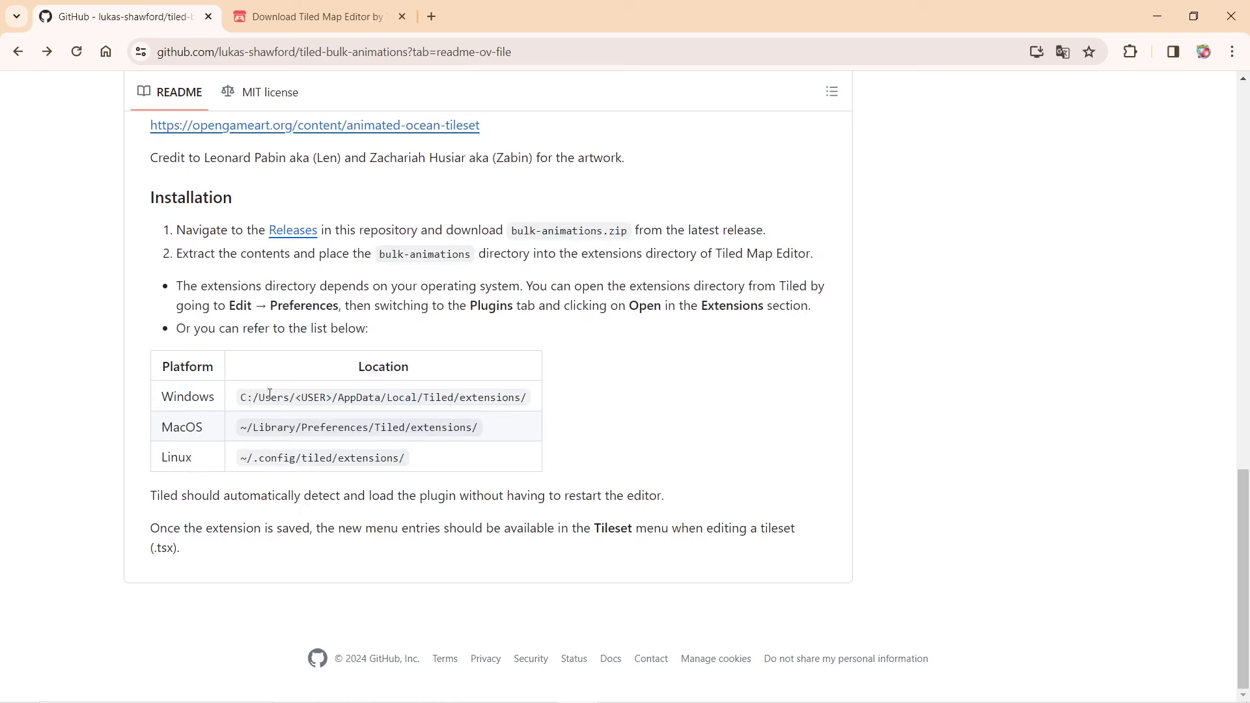
left_click_drag(241, 395, 527, 409)
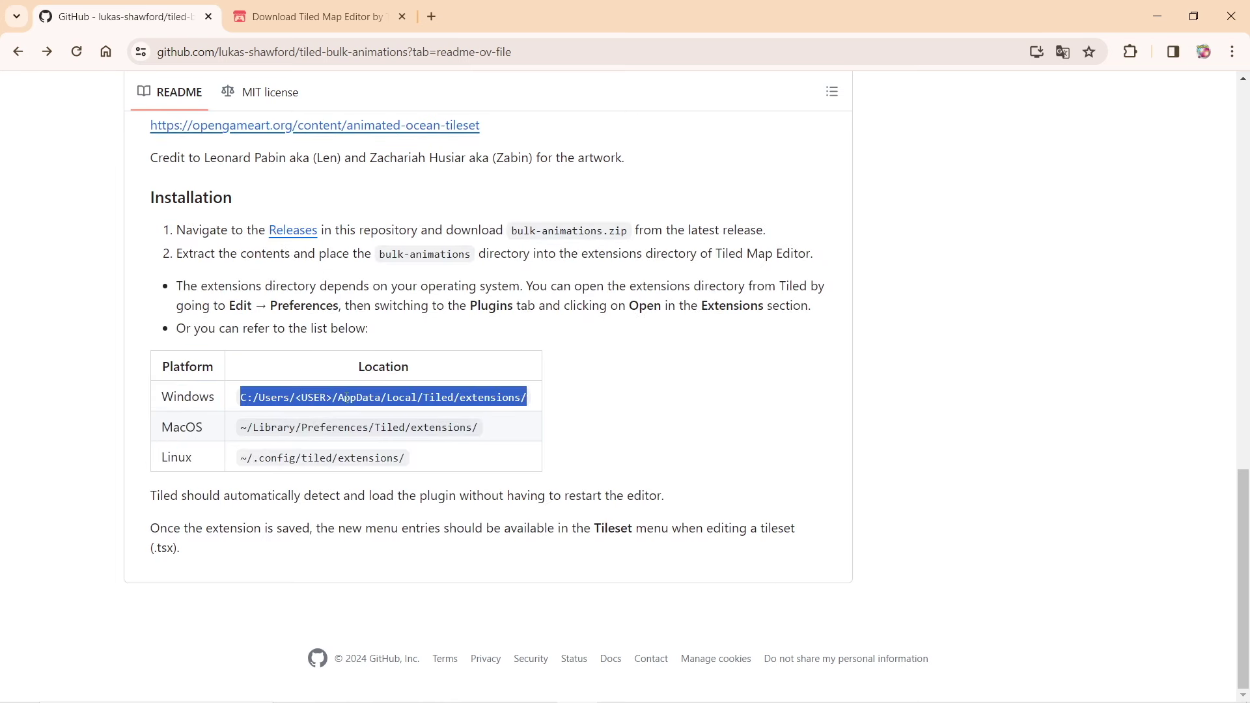
left_click(493, 394)
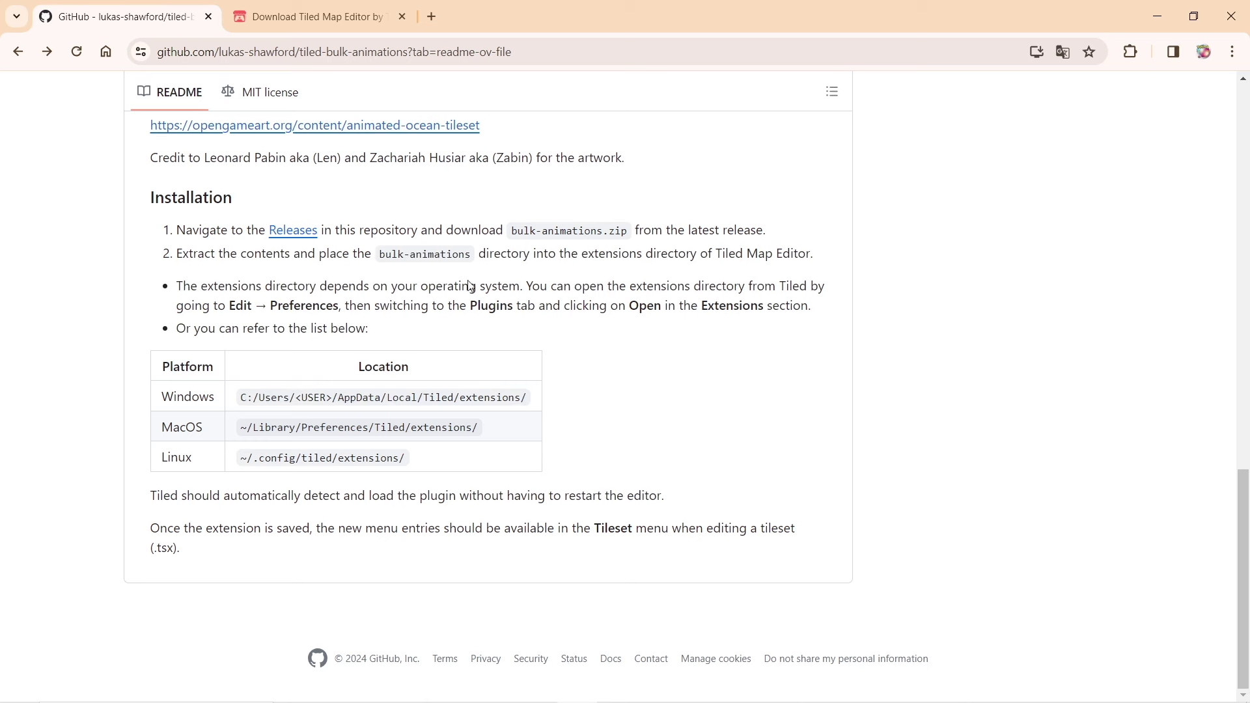
scroll(449, 316, "up", 1)
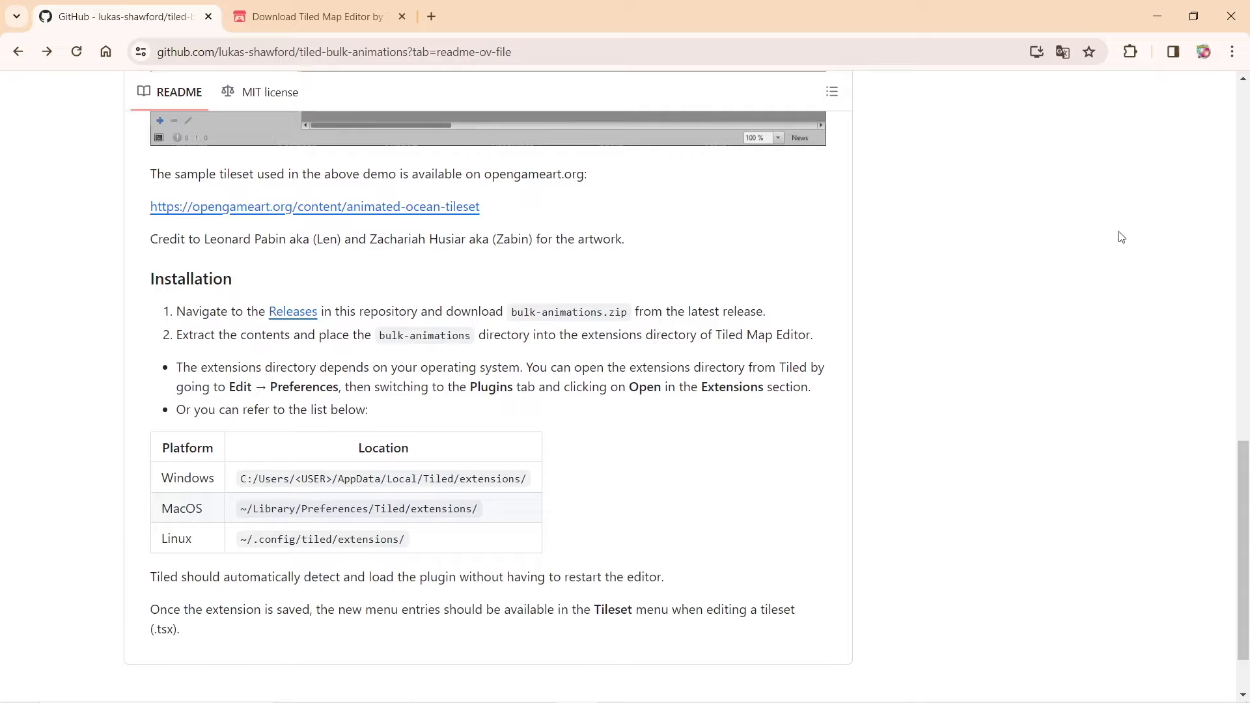
Step: Switch back to Tiled and start a new tileset based on the image TECH-Nature-animations.png from the Assets folder
key("alt+Tab")
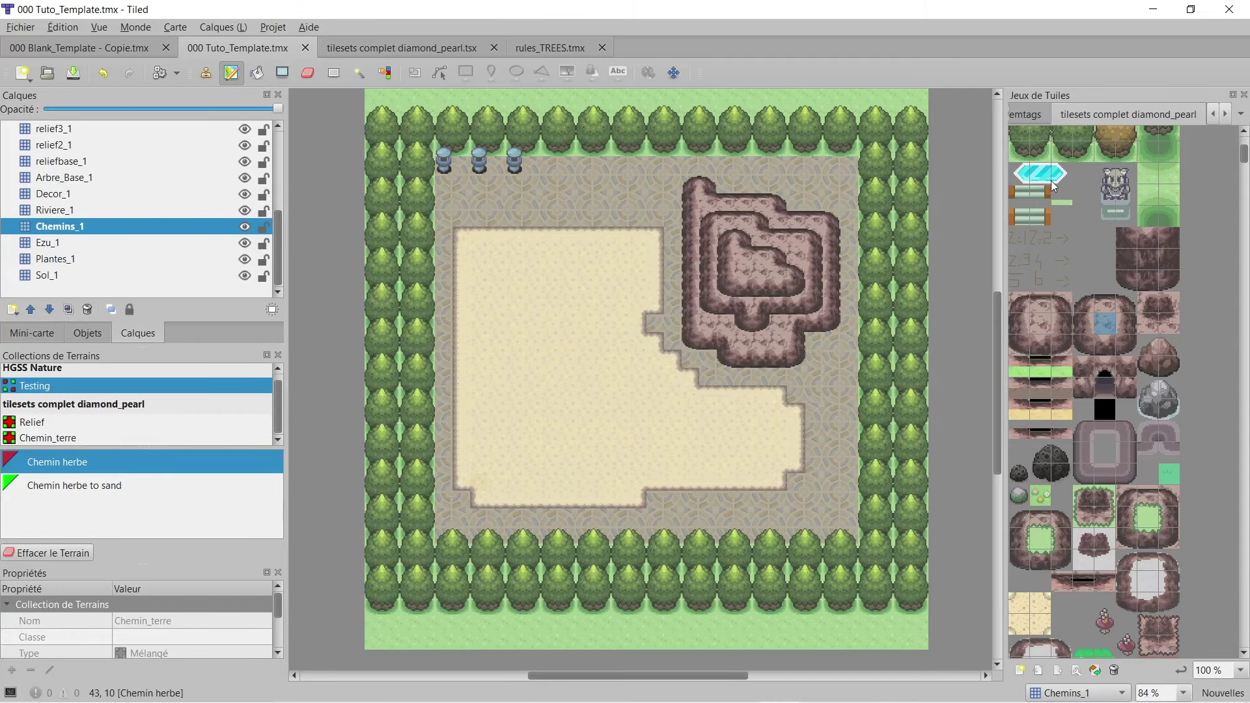
left_click(1021, 670)
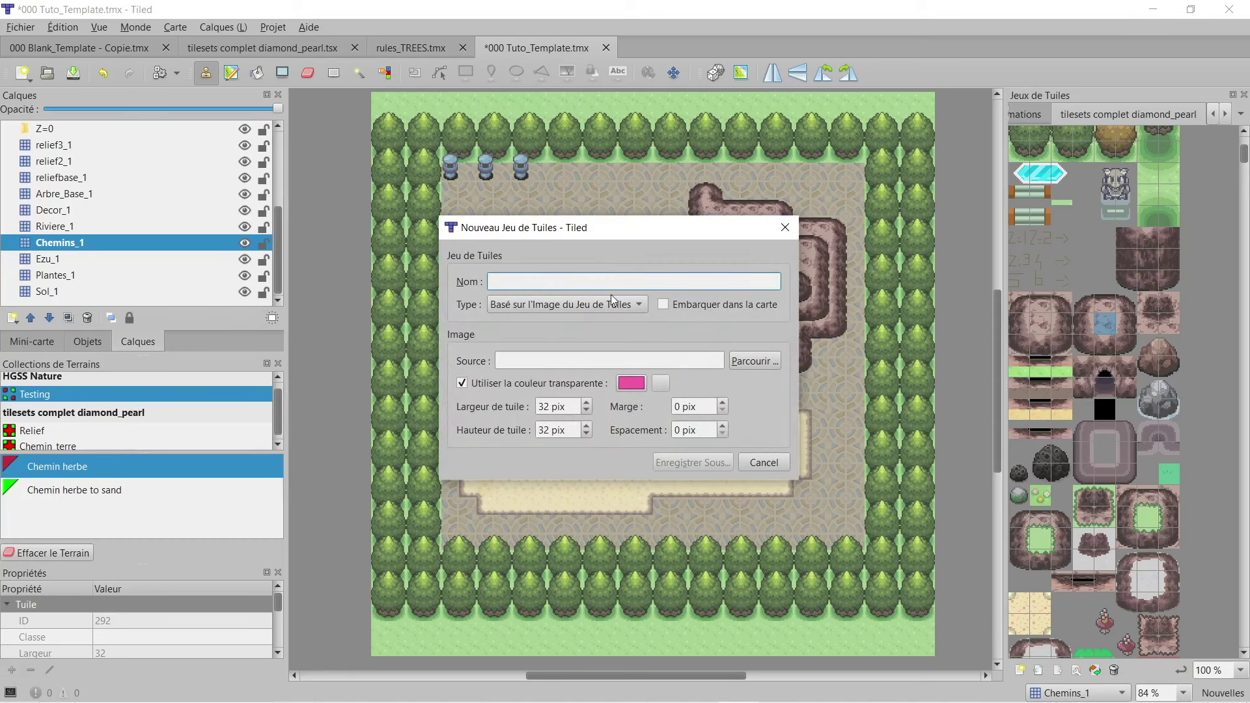
left_click(749, 362)
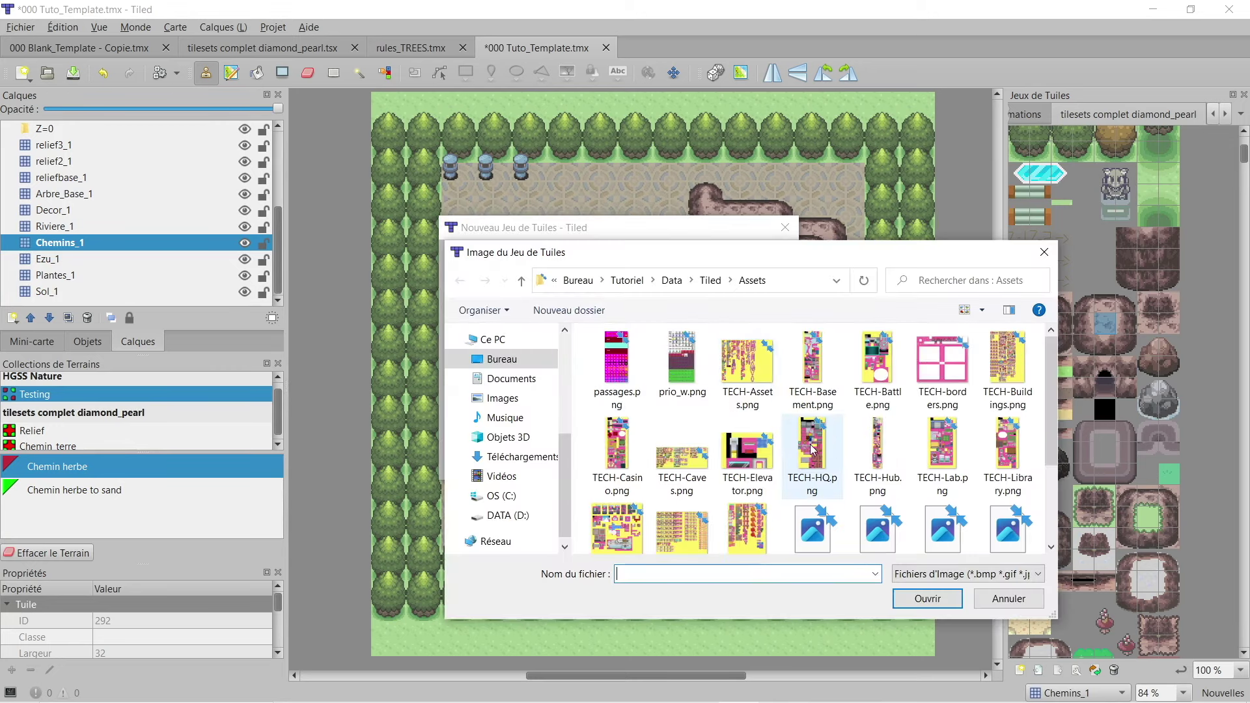
scroll(812, 449, "down", 5)
double_click(814, 397)
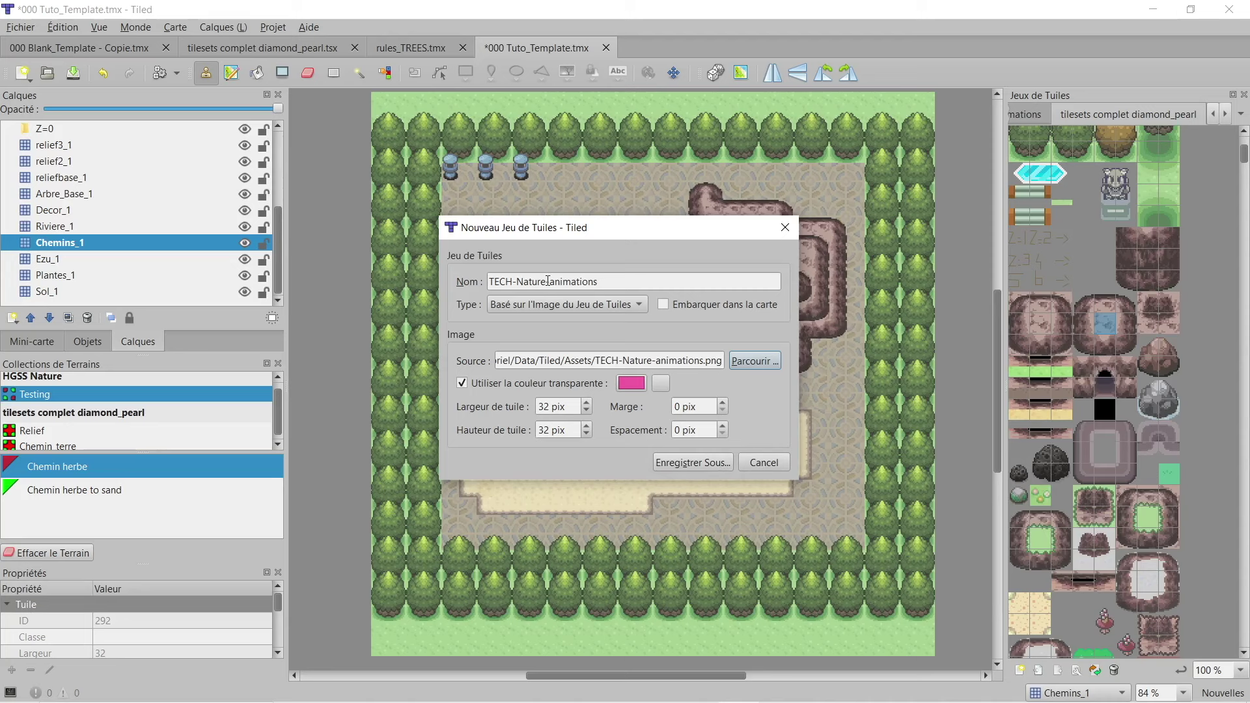
Step: Name the new tileset animations and save it as animations.tsx in the Tilesets folder, replacing the existing file
left_click_drag(549, 282, 483, 279)
key("BackSpace")
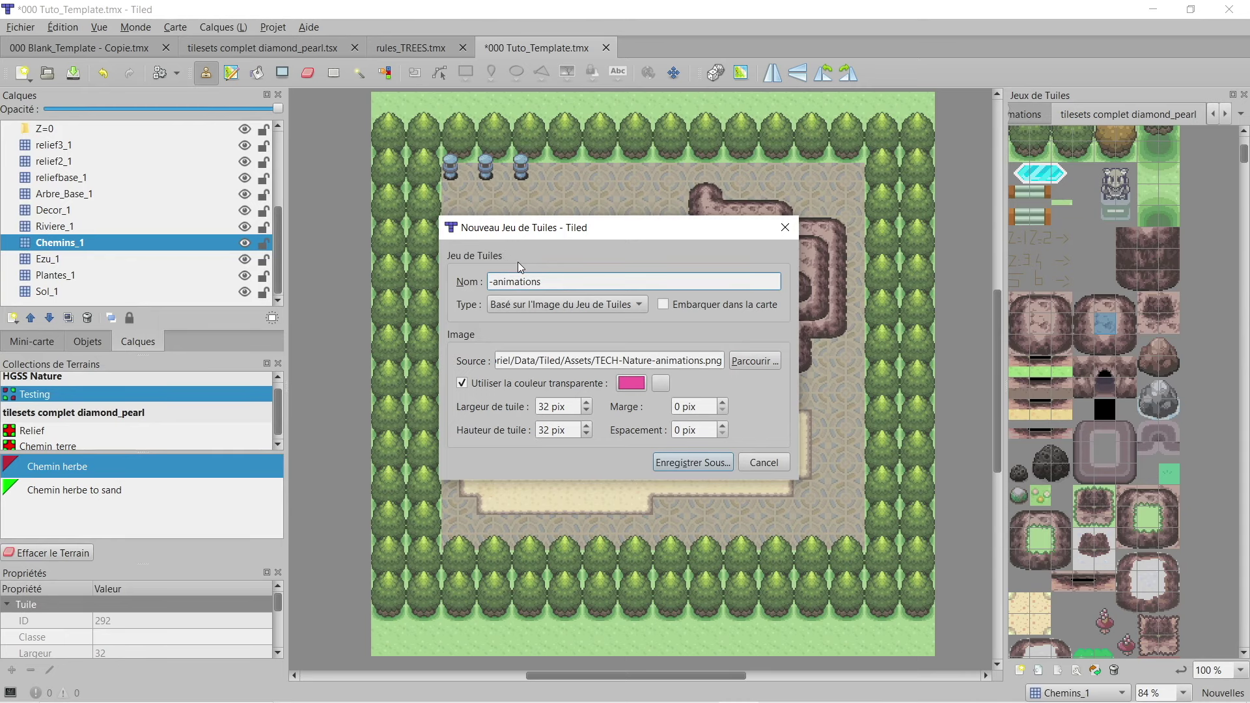
left_click(662, 461)
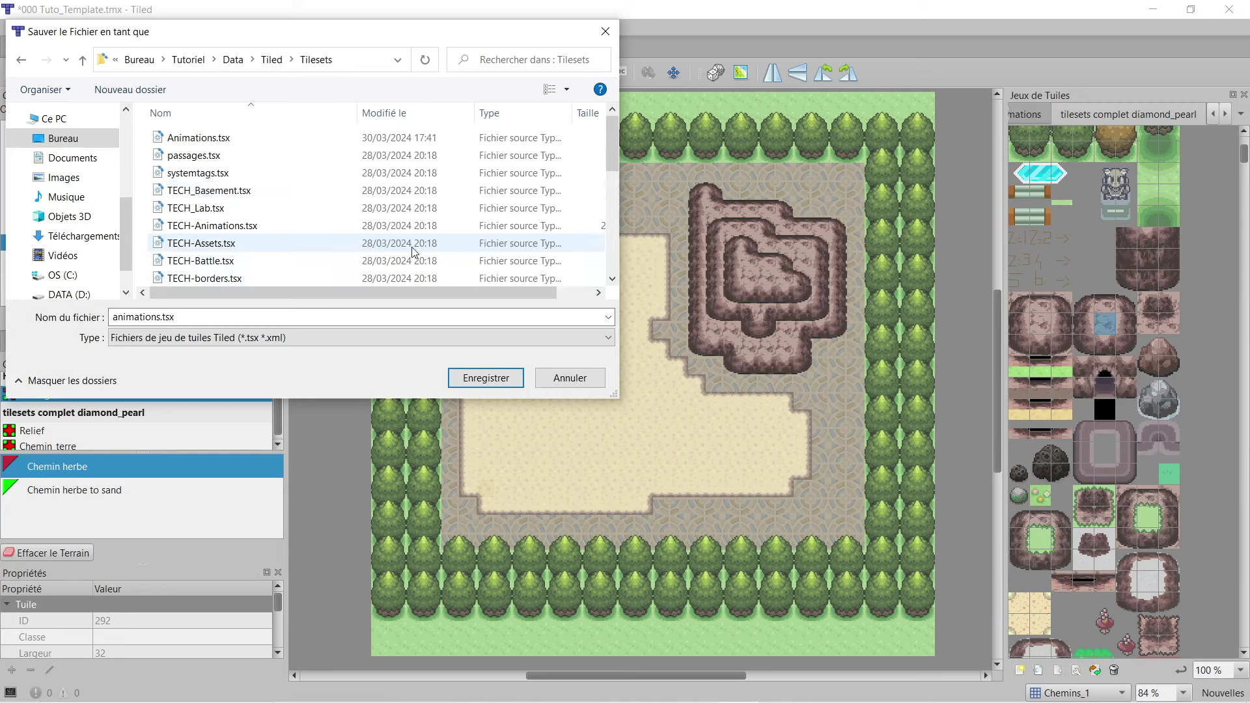
scroll(433, 259, "down", 1)
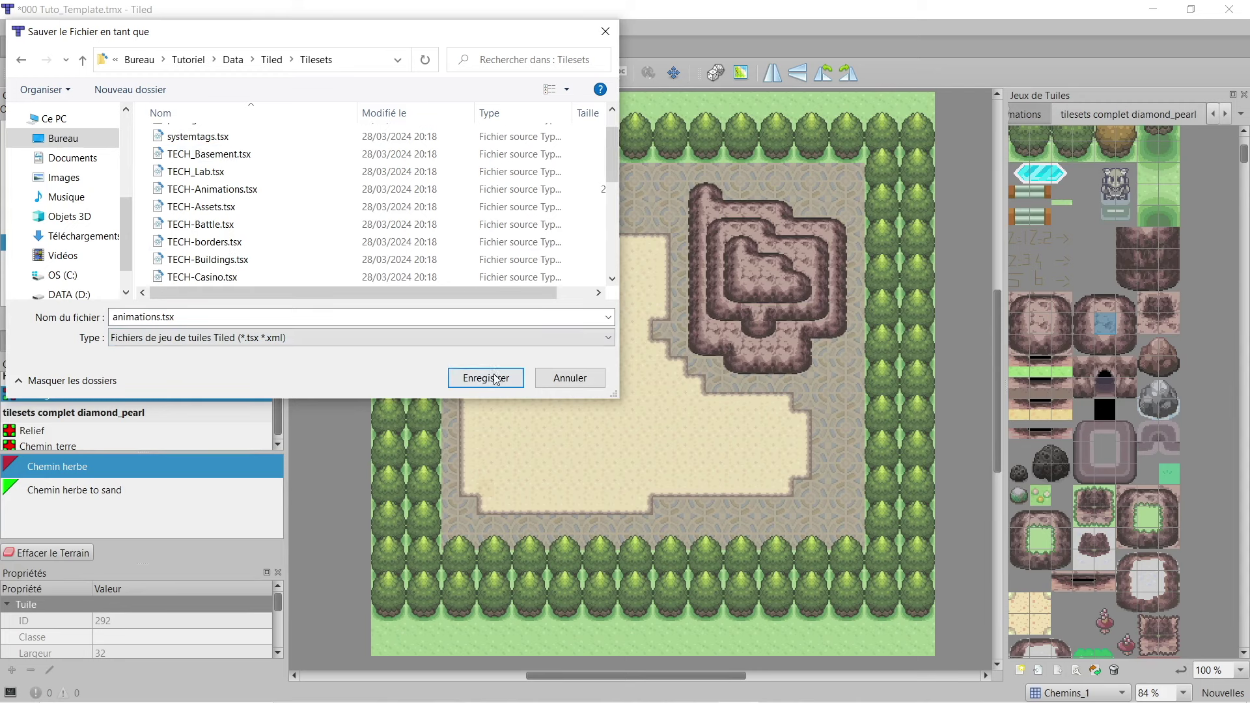
left_click(498, 379)
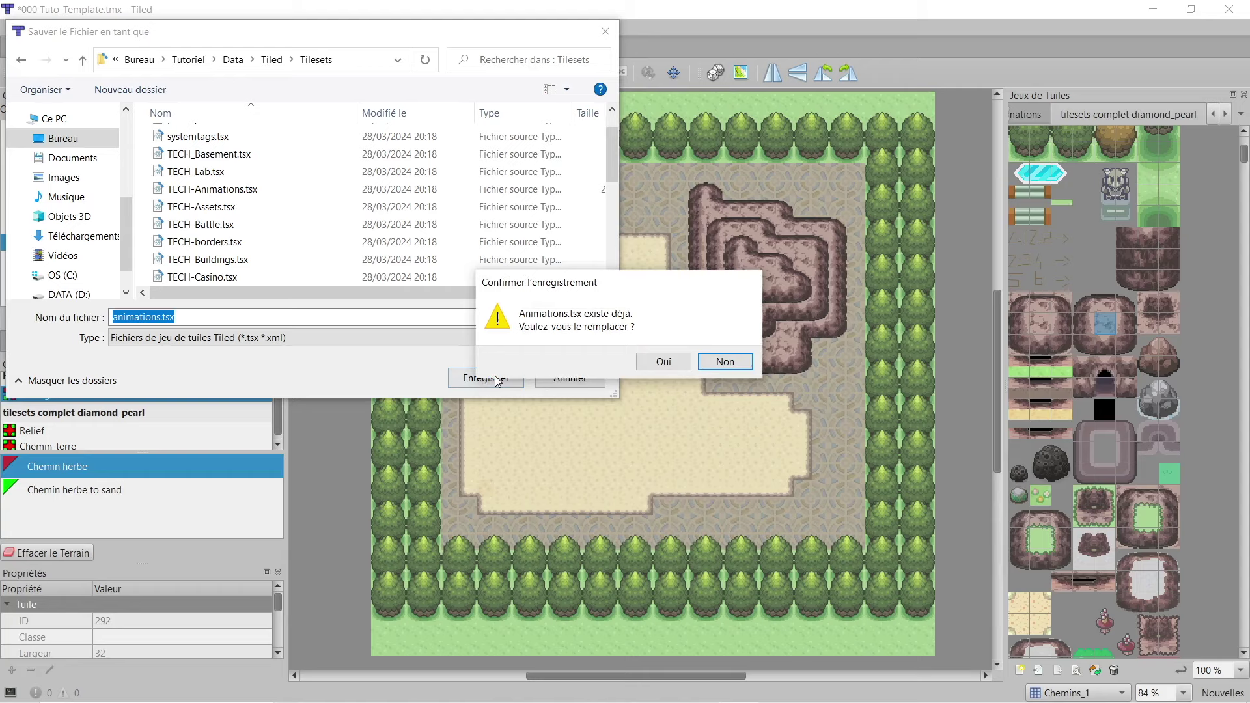
left_click(655, 363)
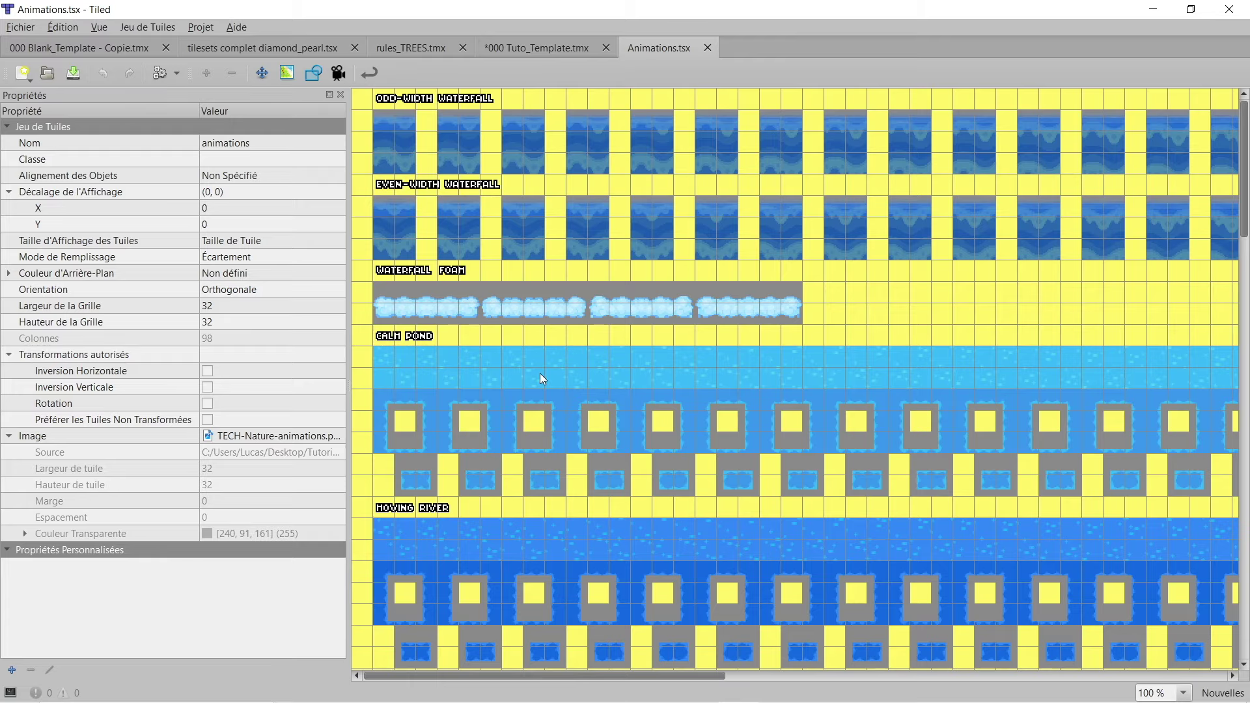
Step: Look through the animations tileset to examine its animated water, waterfall, rock, flower and cave pond tiles
scroll(540, 373, "down", 10)
scroll(530, 378, "down", 10)
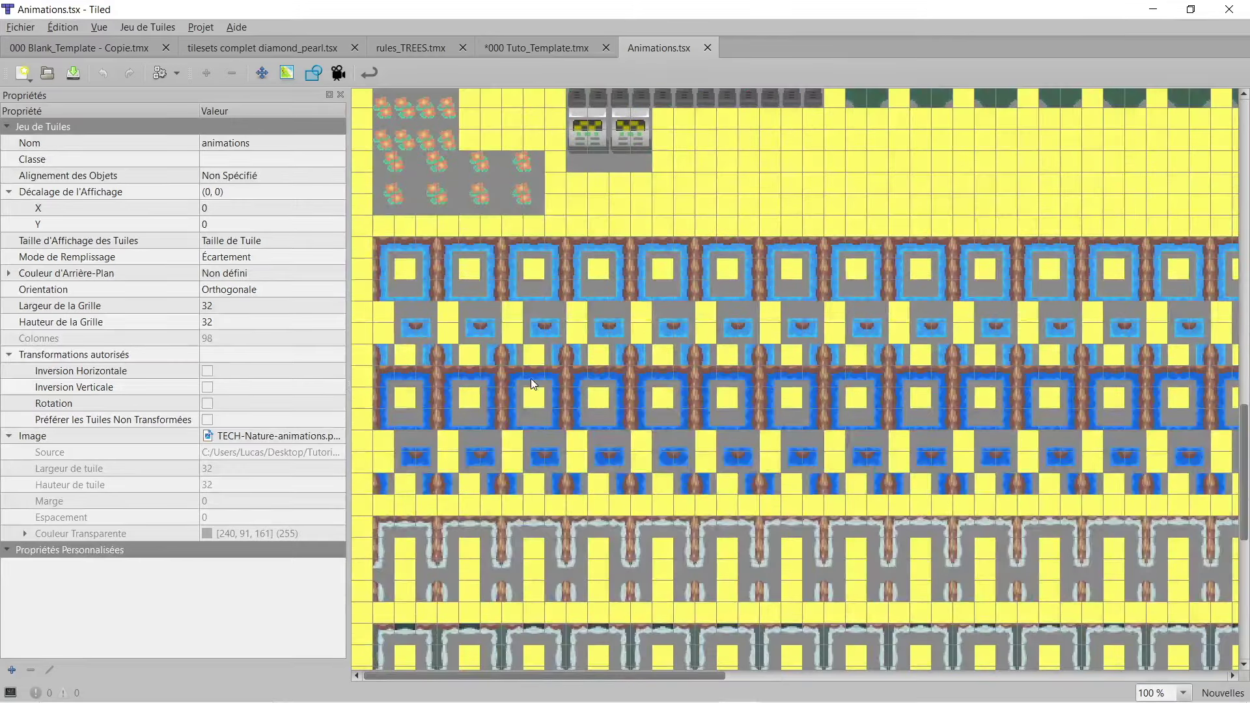
scroll(524, 384, "up", 5)
scroll(519, 384, "up", 15)
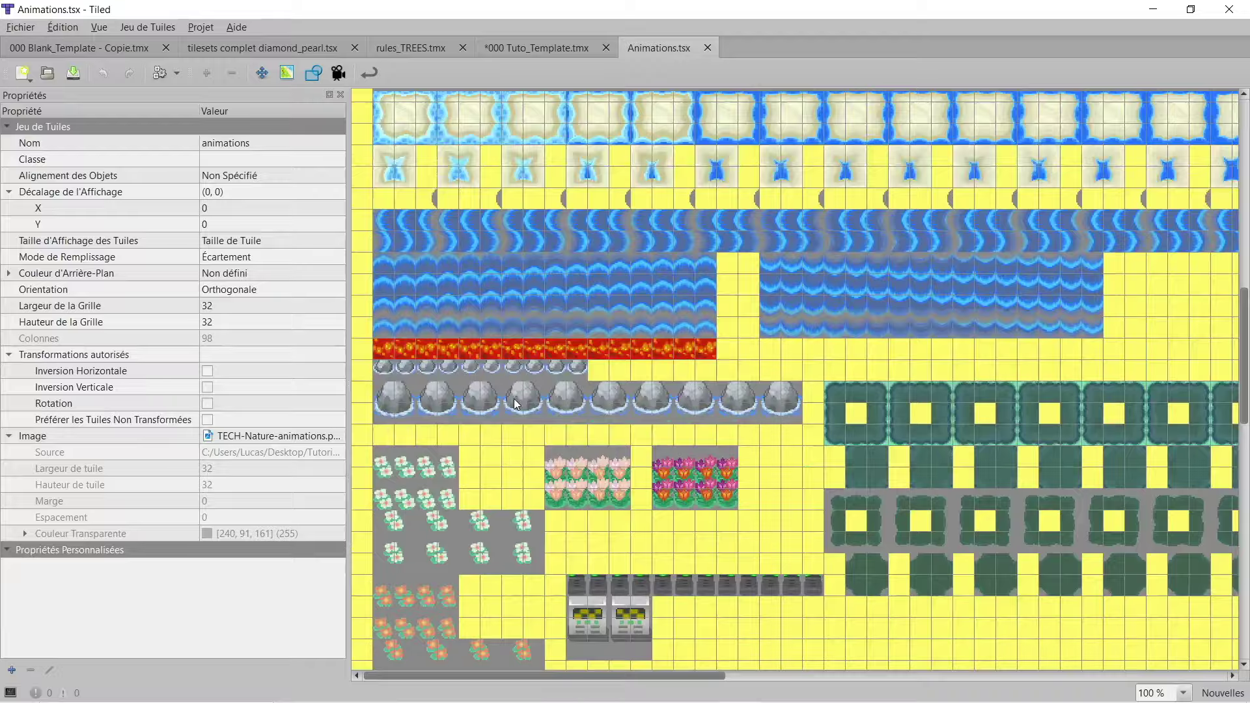
scroll(517, 398, "down", 15)
scroll(518, 397, "up", 20)
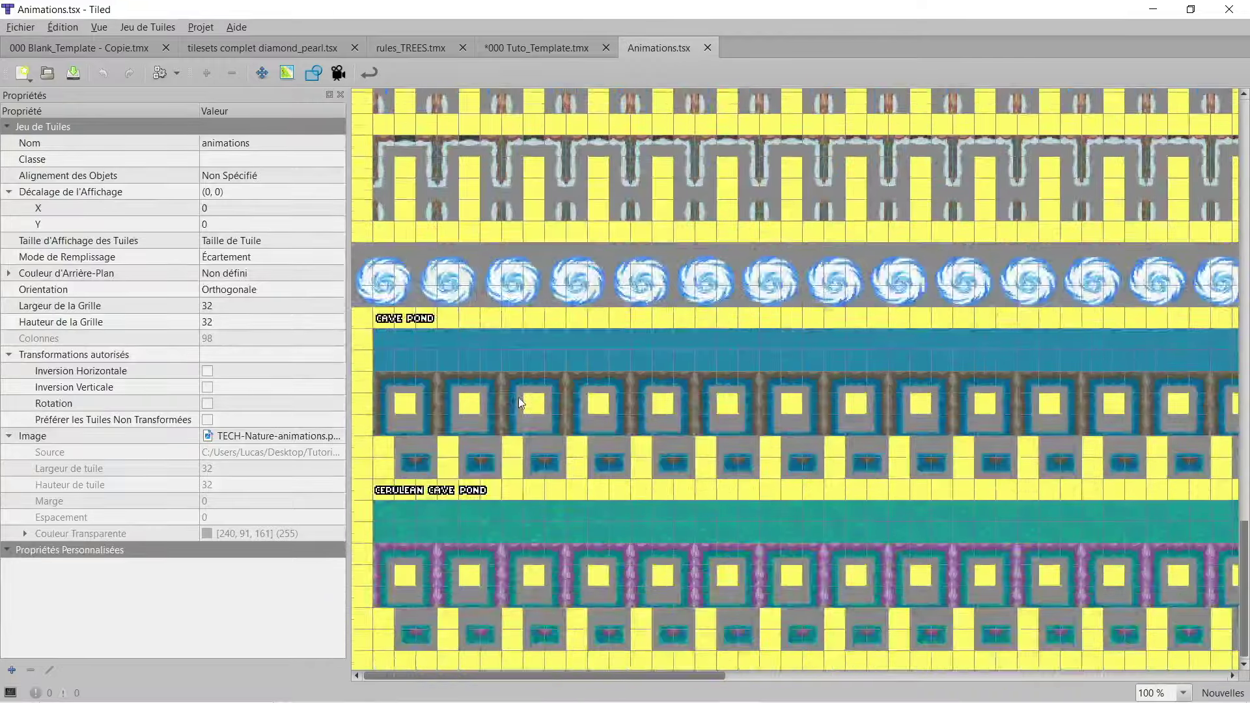
scroll(518, 397, "down", 20)
scroll(519, 397, "up", 3)
scroll(508, 377, "down", 1)
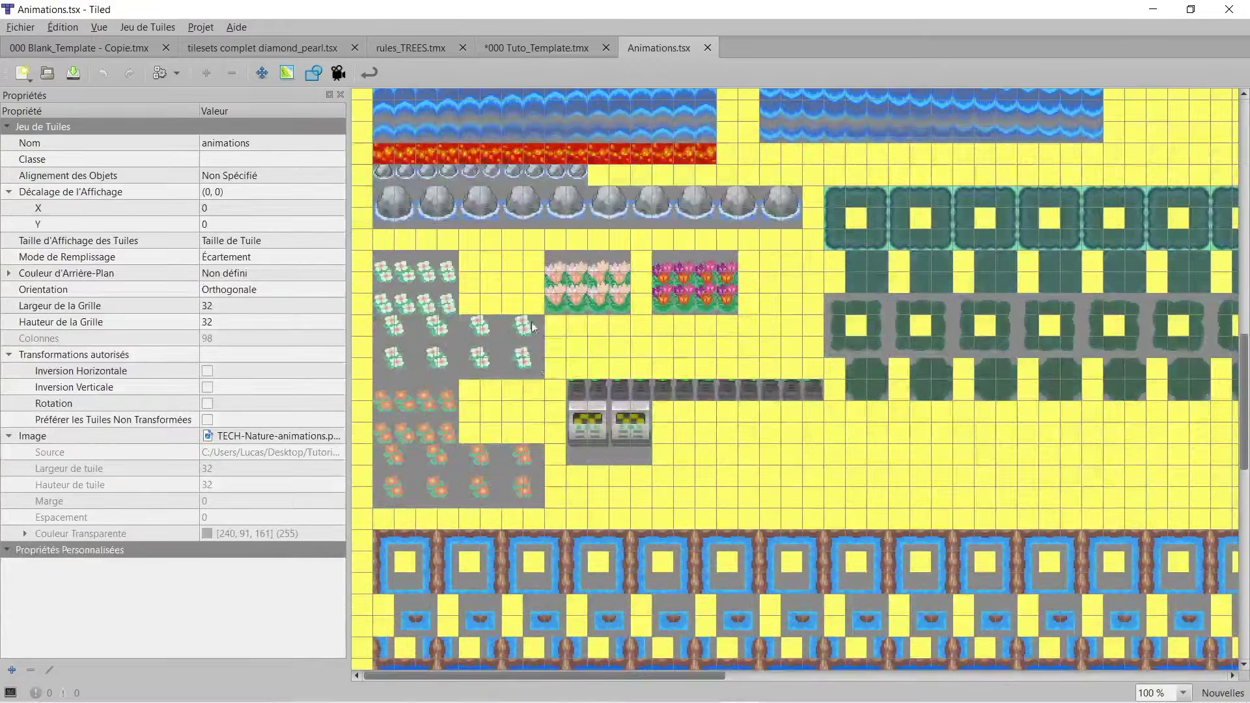
scroll(495, 355, "up", 3)
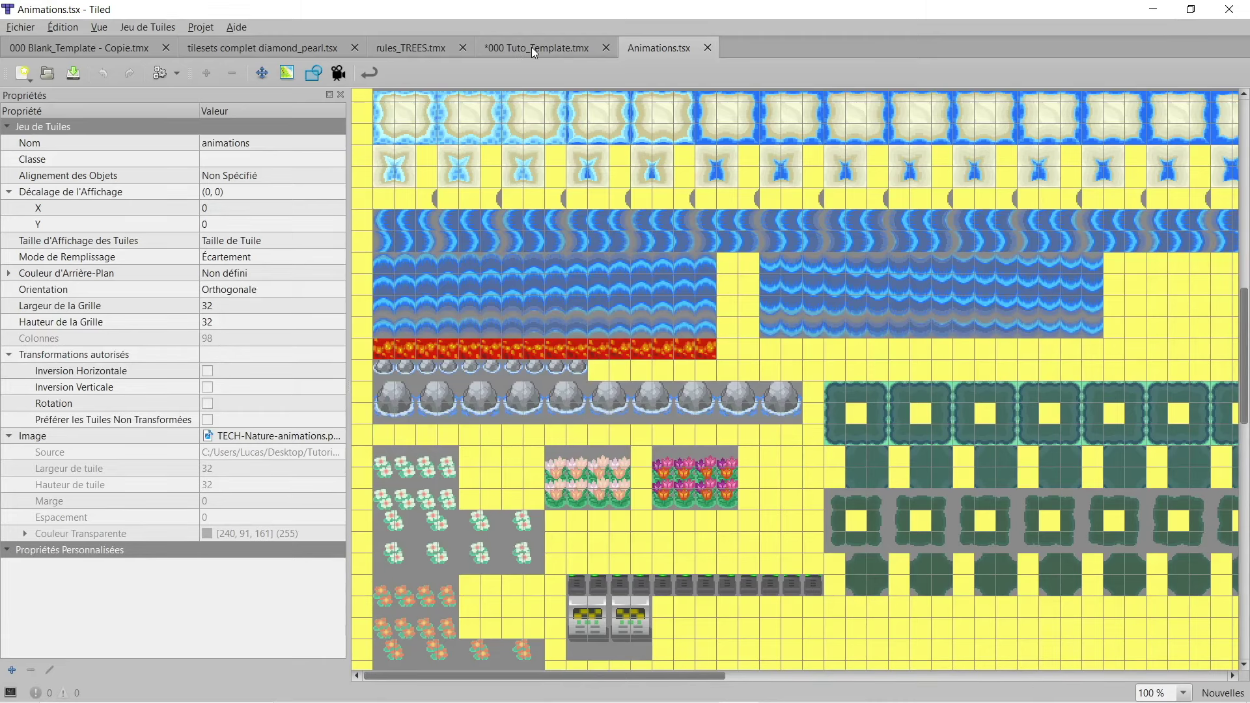
scroll(526, 306, "down", 5)
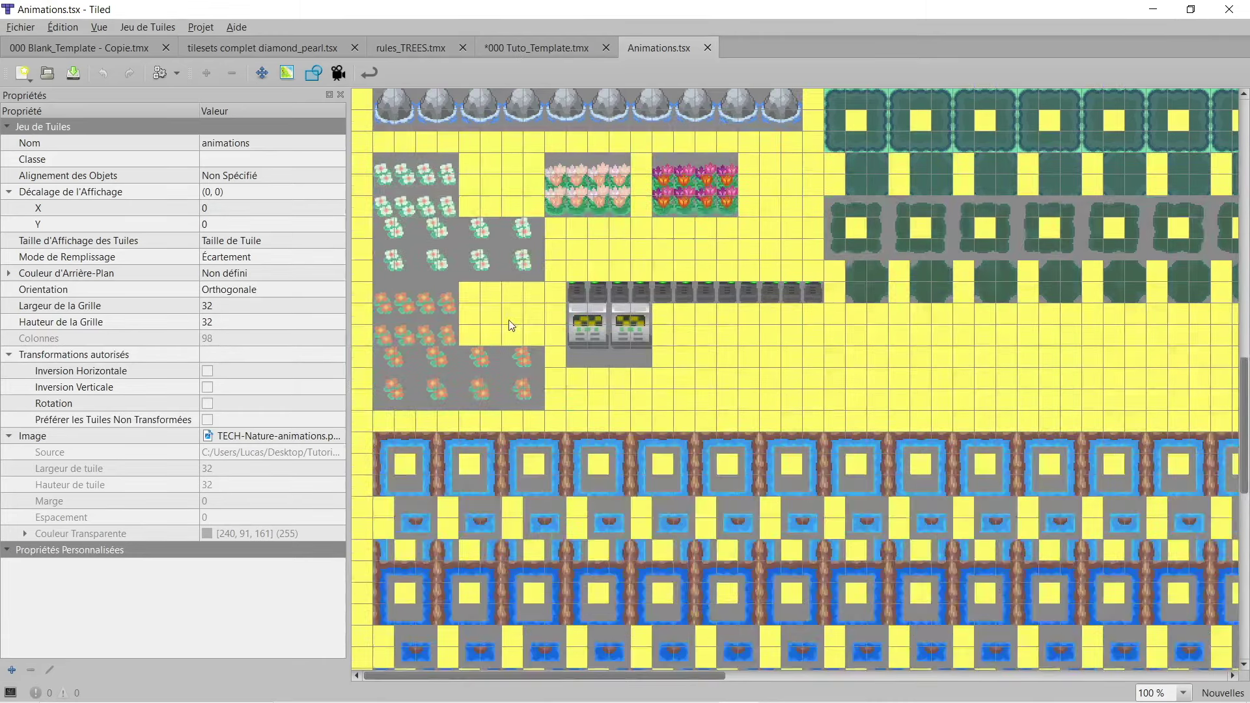
scroll(521, 313, "down", 2)
scroll(525, 255, "up", 2)
left_click(512, 47)
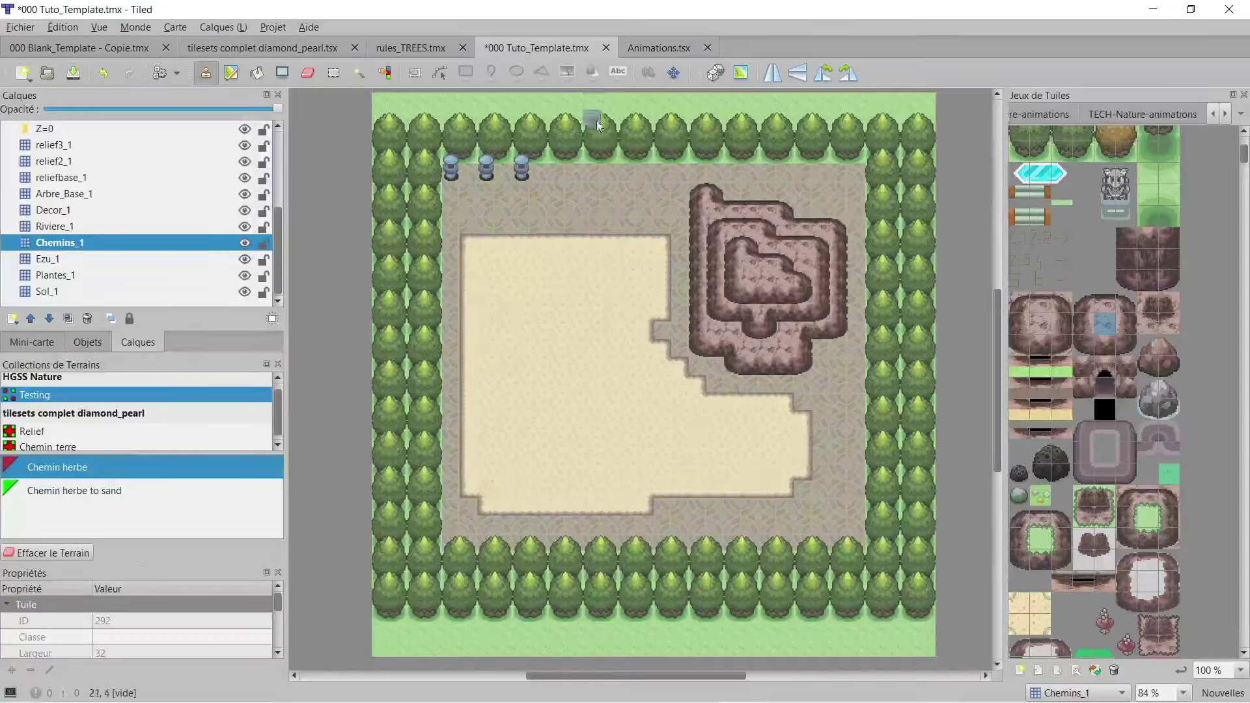
left_click(650, 49)
scroll(474, 481, "down", 5)
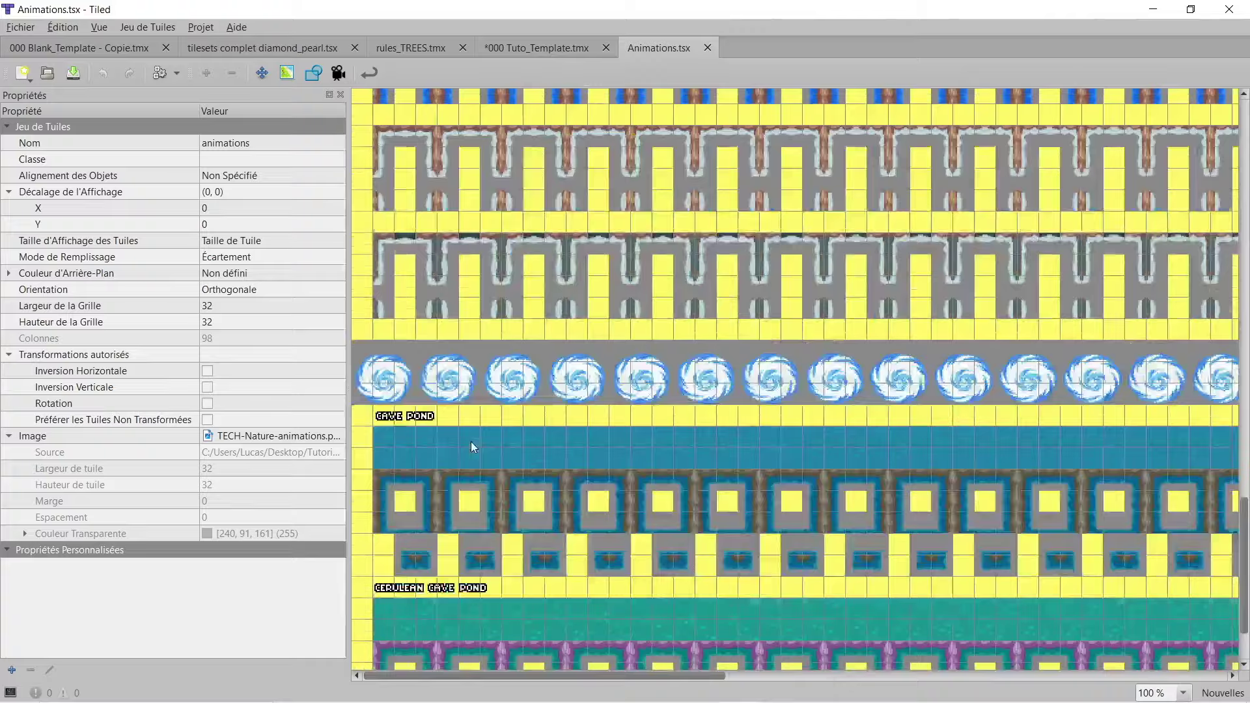
scroll(471, 442, "up", 5)
scroll(474, 448, "up", 3)
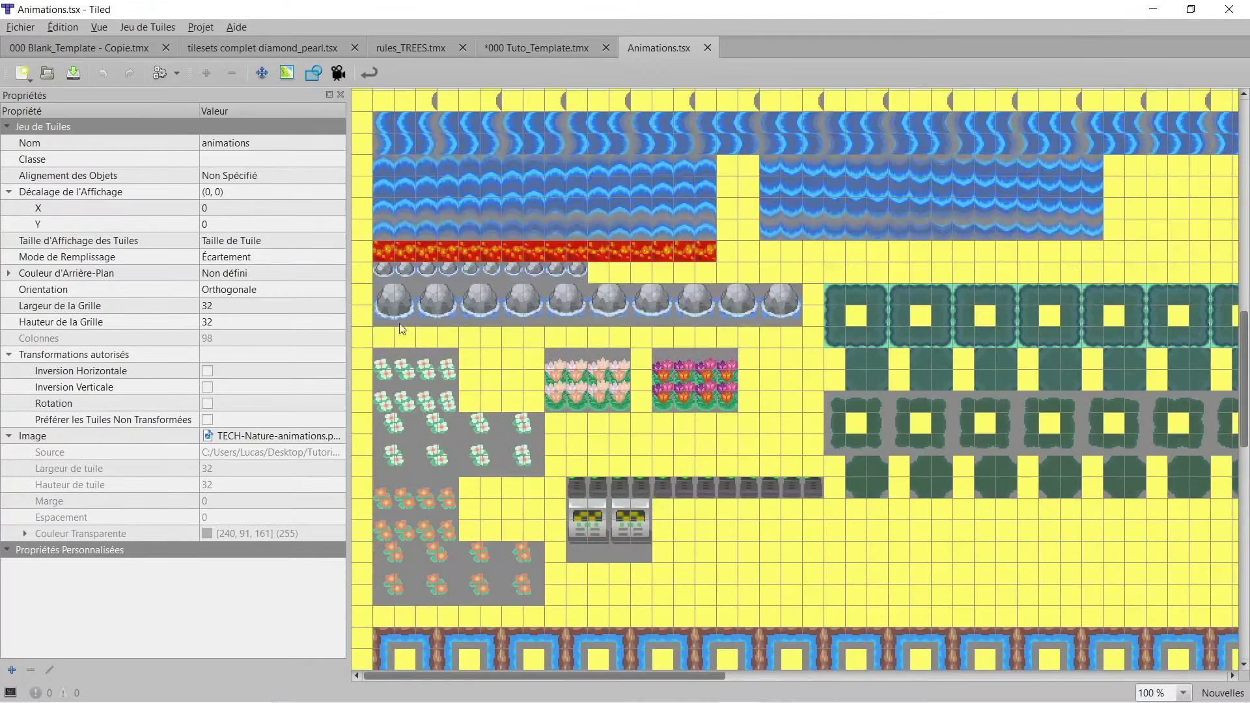
Step: Start a bulk animation for the first small white flower's two tiles, with the remaining frames located in the Right direction
left_click(390, 377)
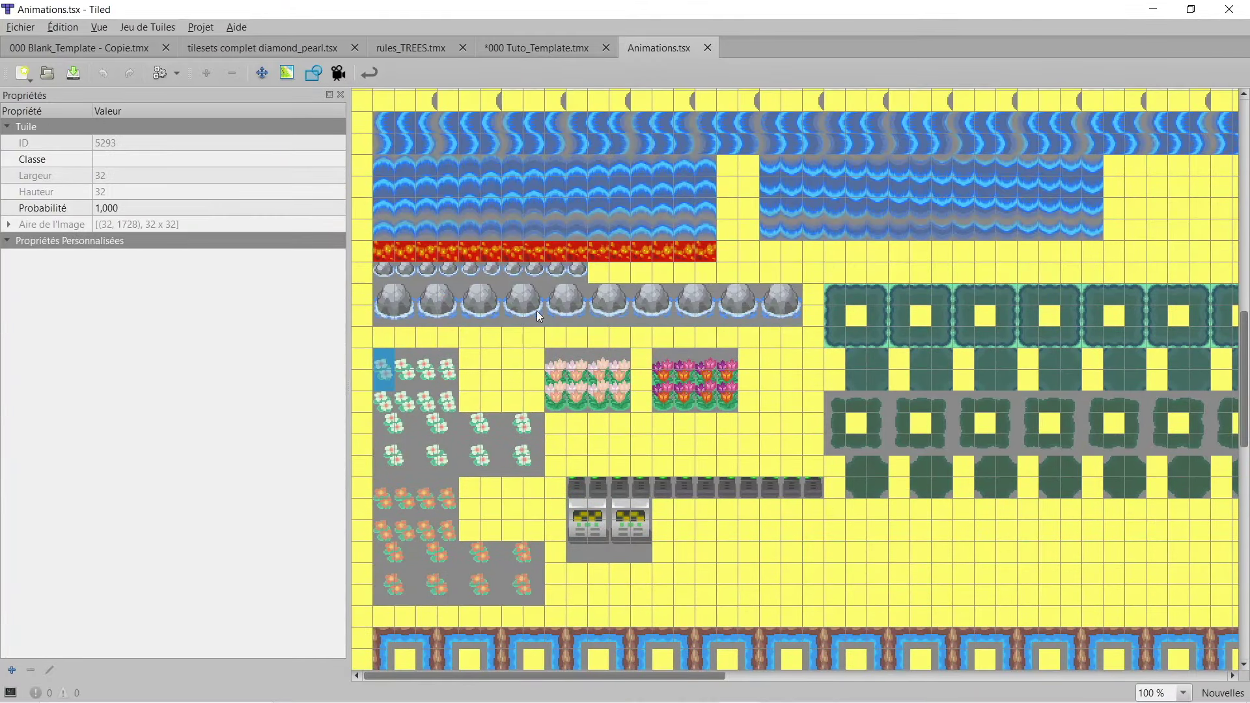
left_click(140, 27)
left_click(207, 121)
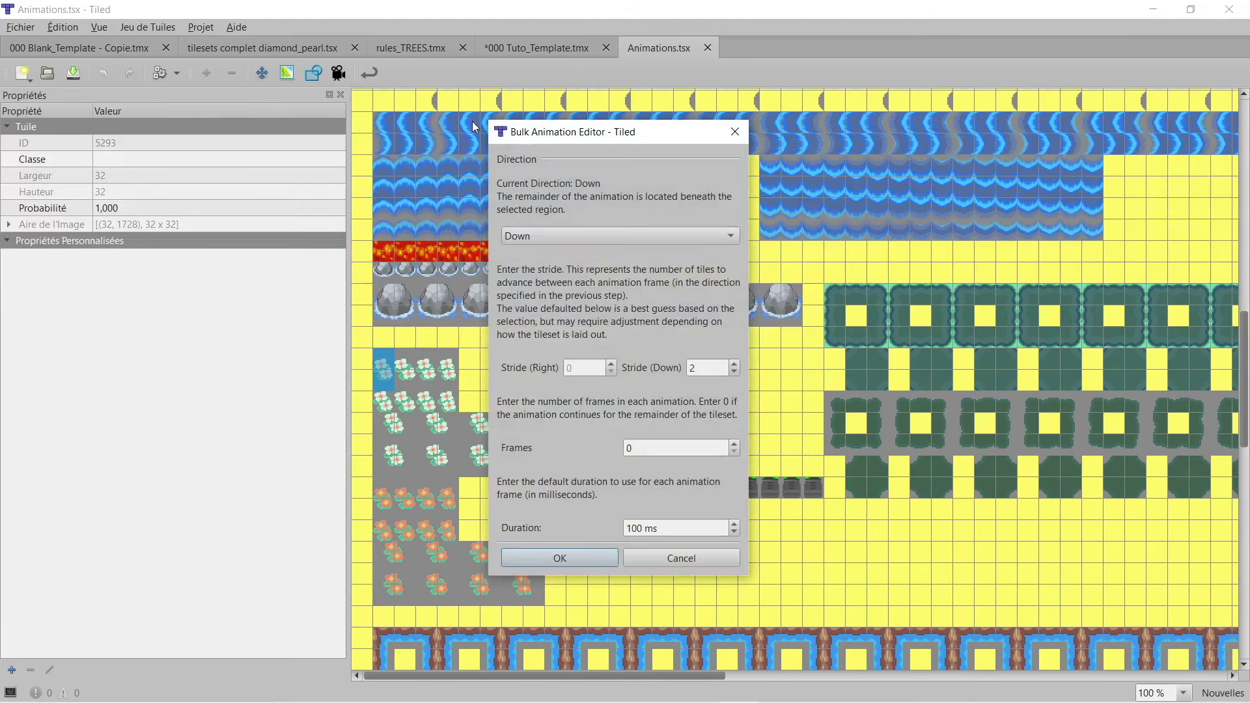
left_click(551, 241)
left_click(572, 218)
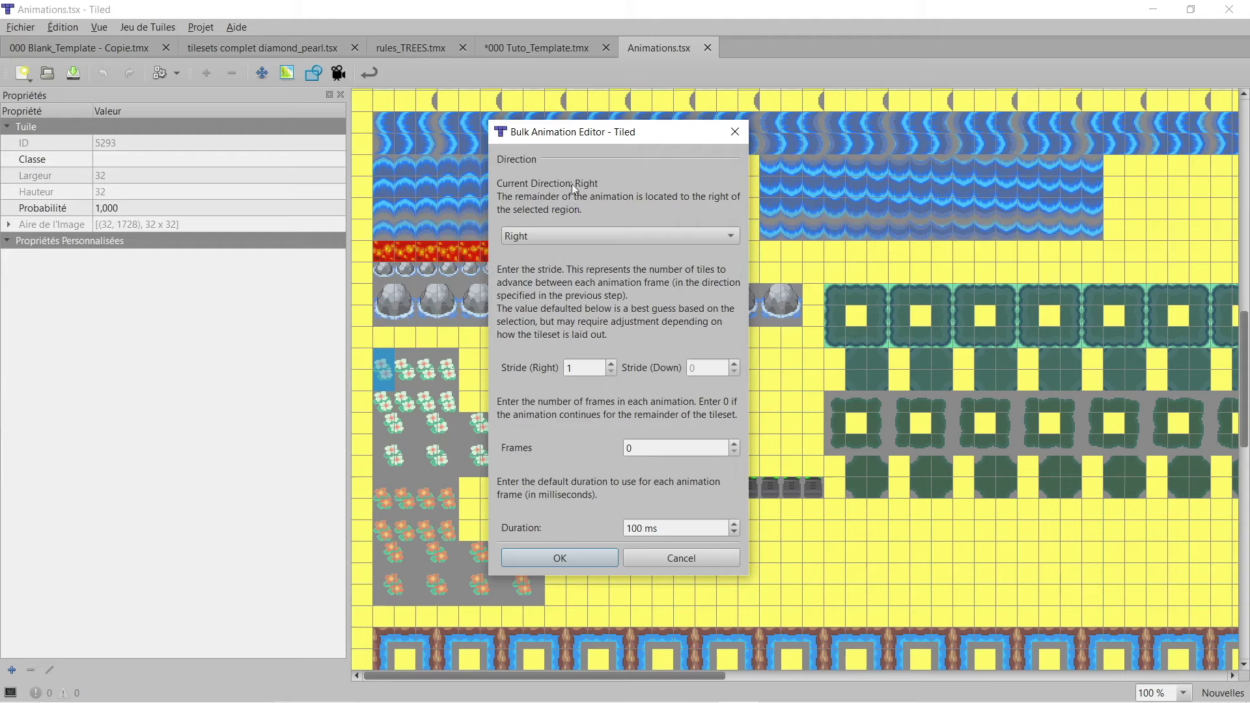
left_click_drag(583, 137, 808, 124)
left_click(383, 374)
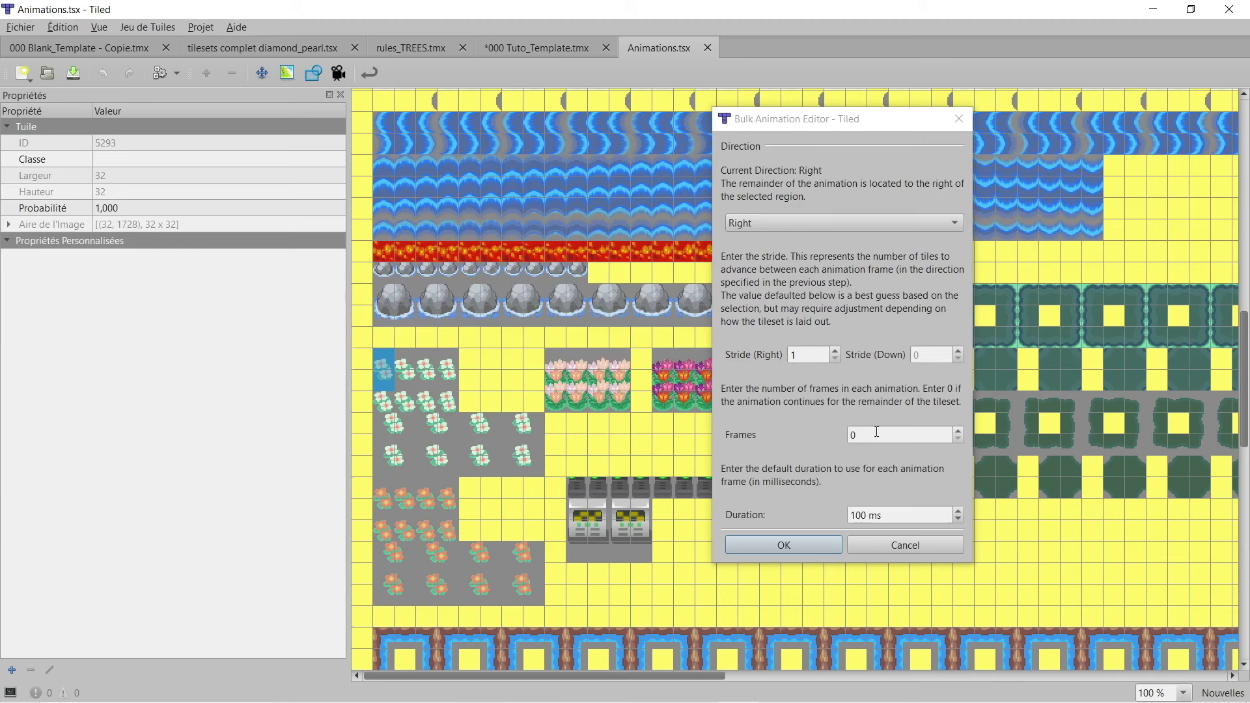
Step: Set the flower animation to 4 frames with a duration of 200 ms per frame and apply it
double_click(945, 434)
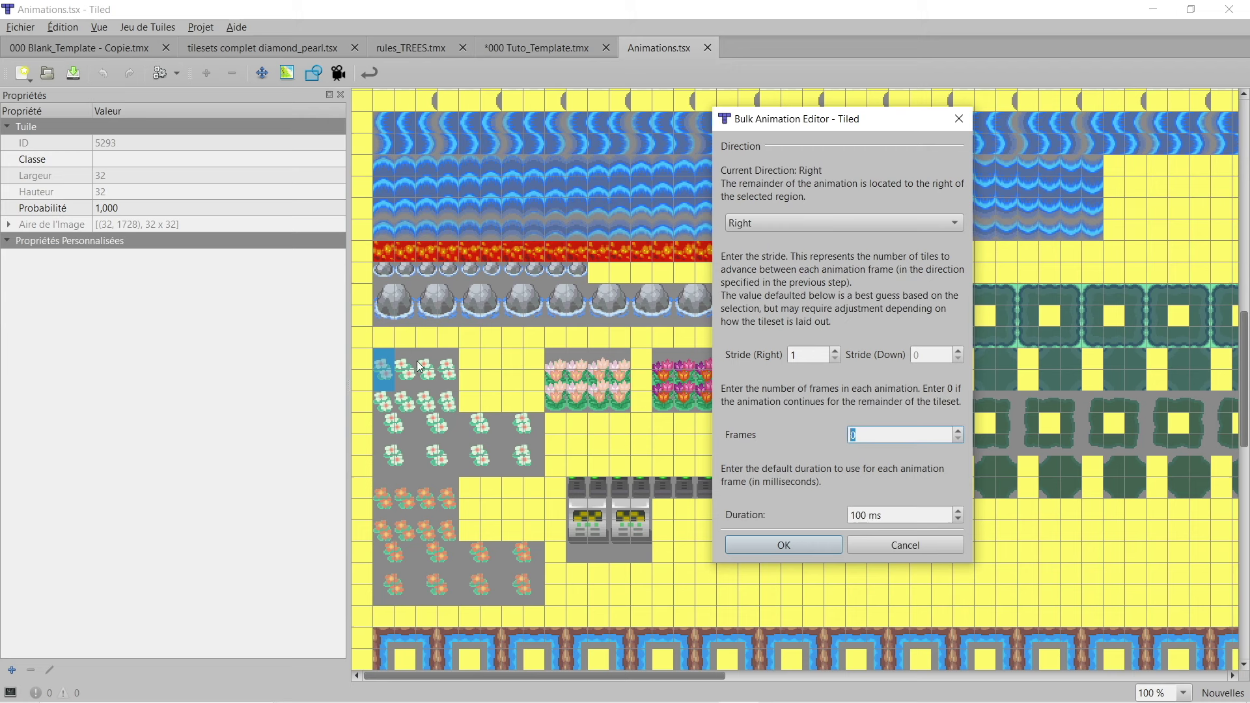
type("4")
left_click(862, 515)
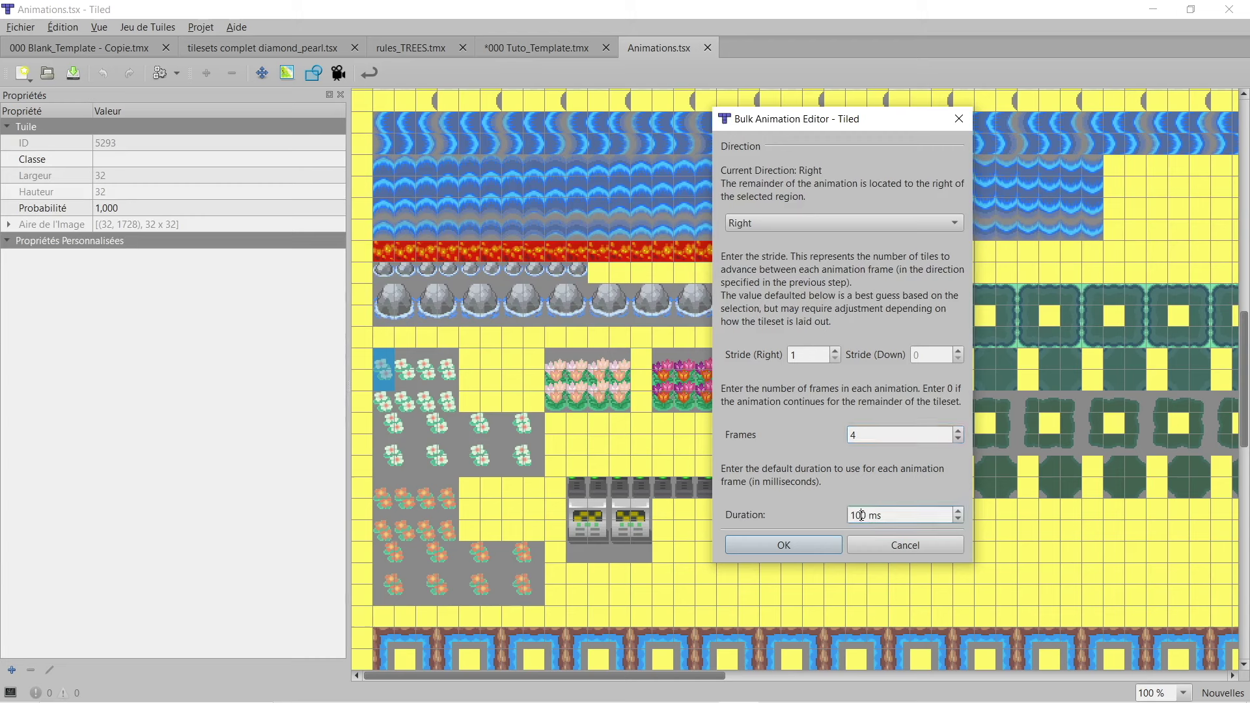
left_click_drag(864, 515, 853, 515)
type("200")
left_click(781, 546)
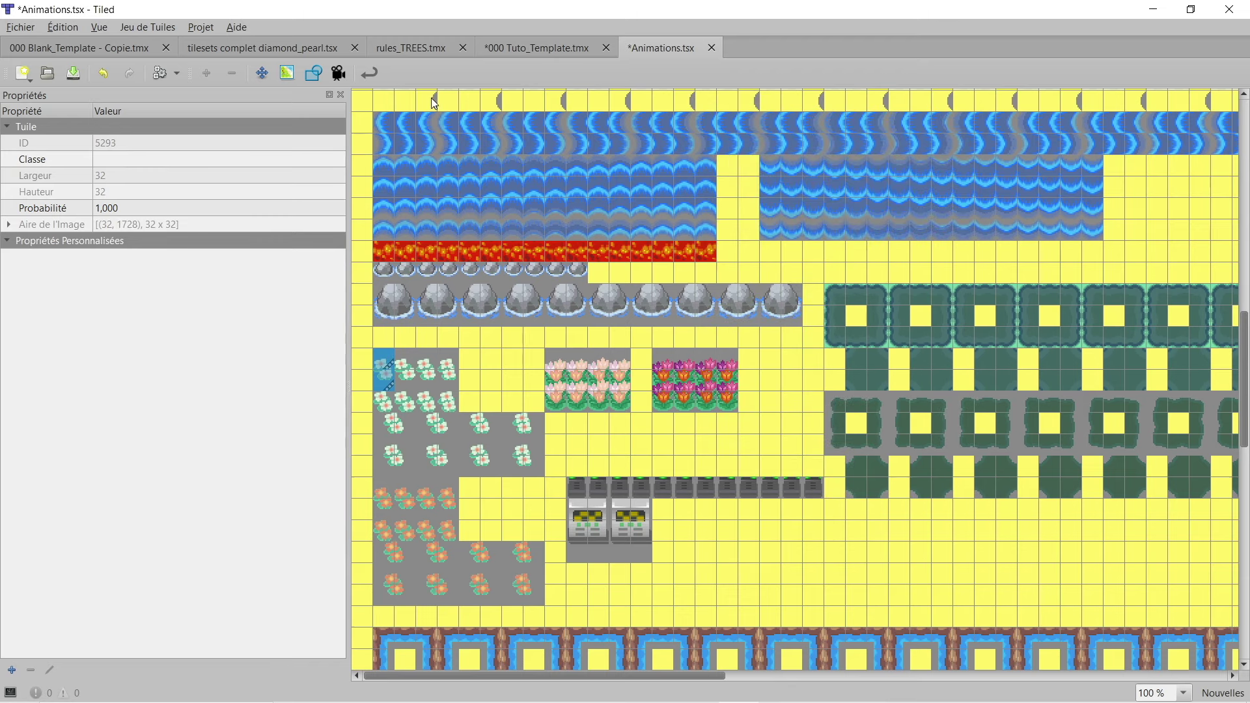
Step: Return to the 000 Tuto_Template.tmx map and pick the animated white flower from the animations tileset
left_click(513, 48)
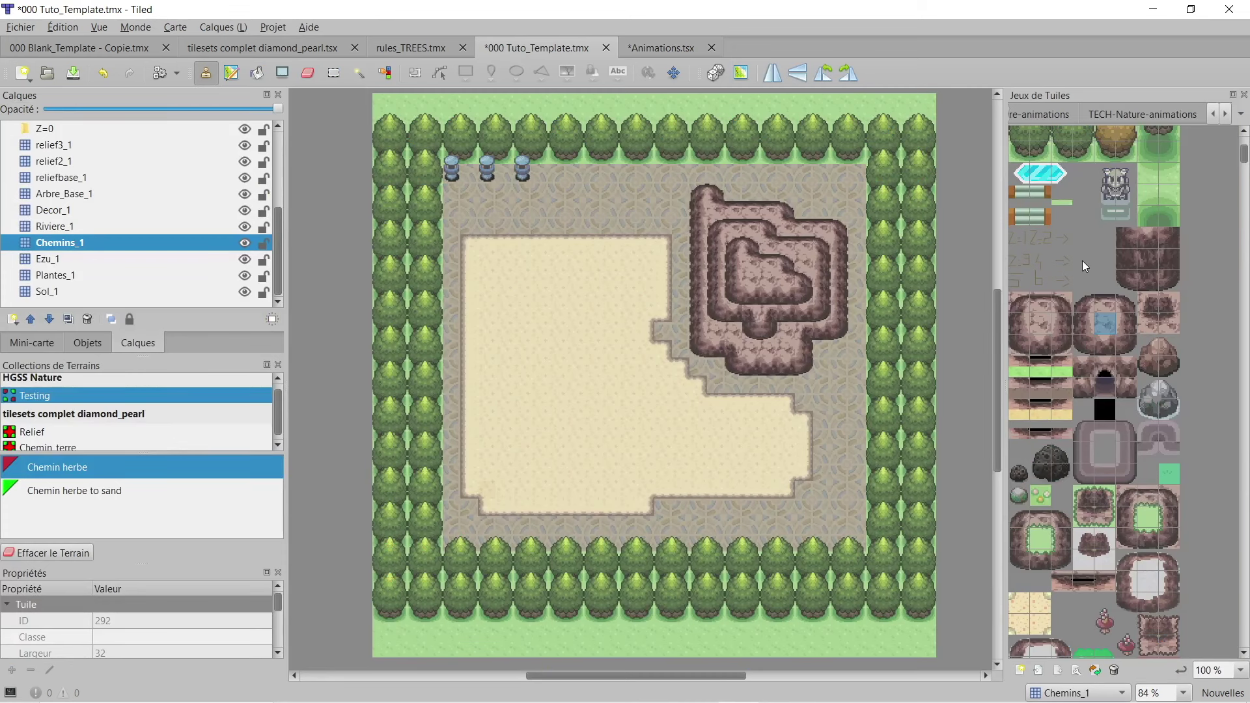
left_click(1224, 114)
left_click(1215, 115)
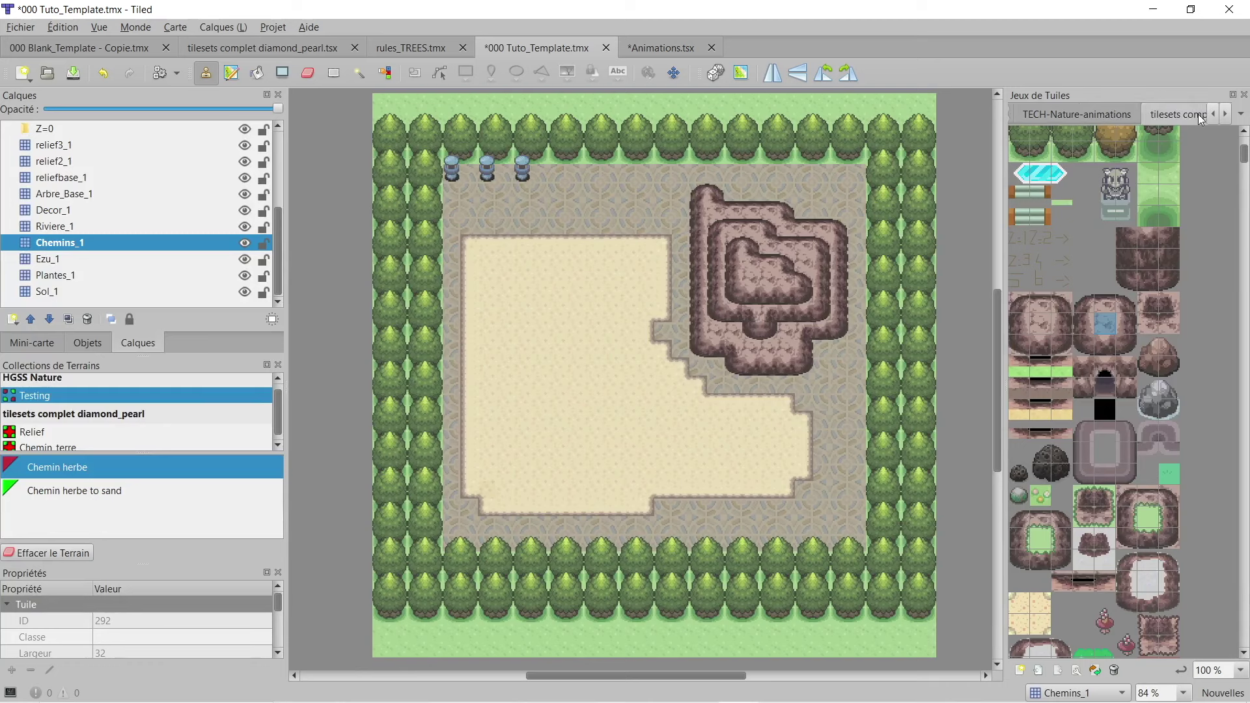
left_click(1213, 114)
left_click(1213, 115)
left_click(1213, 115)
left_click(1210, 114)
left_click(1208, 113)
left_click(1206, 112)
left_click(1041, 114)
scroll(1115, 401, "down", 15)
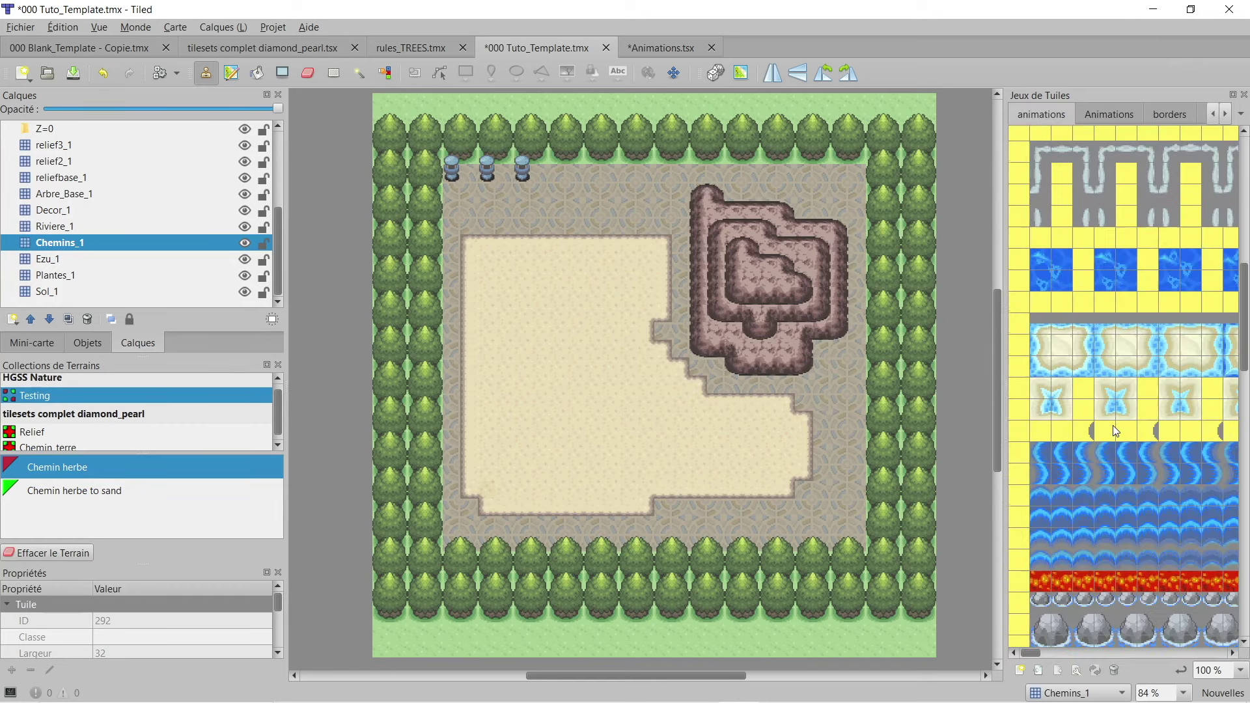
left_click_drag(1047, 322, 1044, 304)
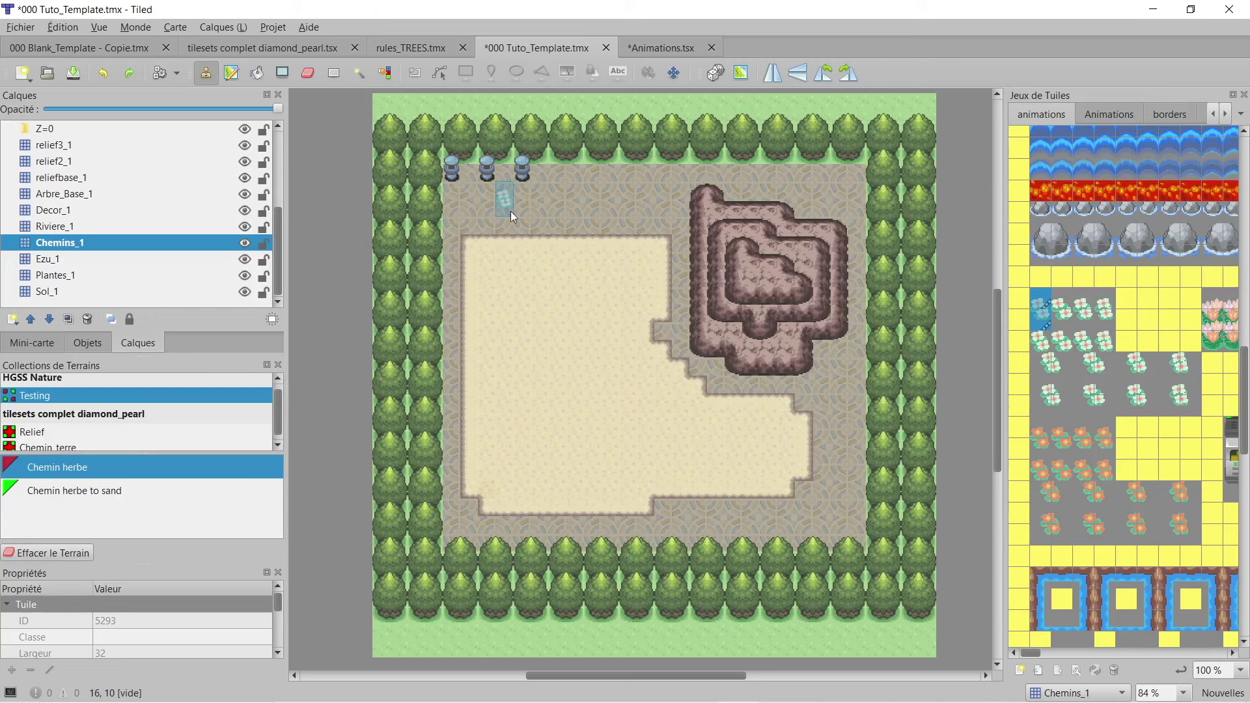
mouse_move(472, 209)
left_mouse_down()
mouse_move(556, 226)
mouse_move(507, 219)
mouse_move(512, 211)
mouse_move(452, 238)
mouse_move(491, 225)
left_mouse_up()
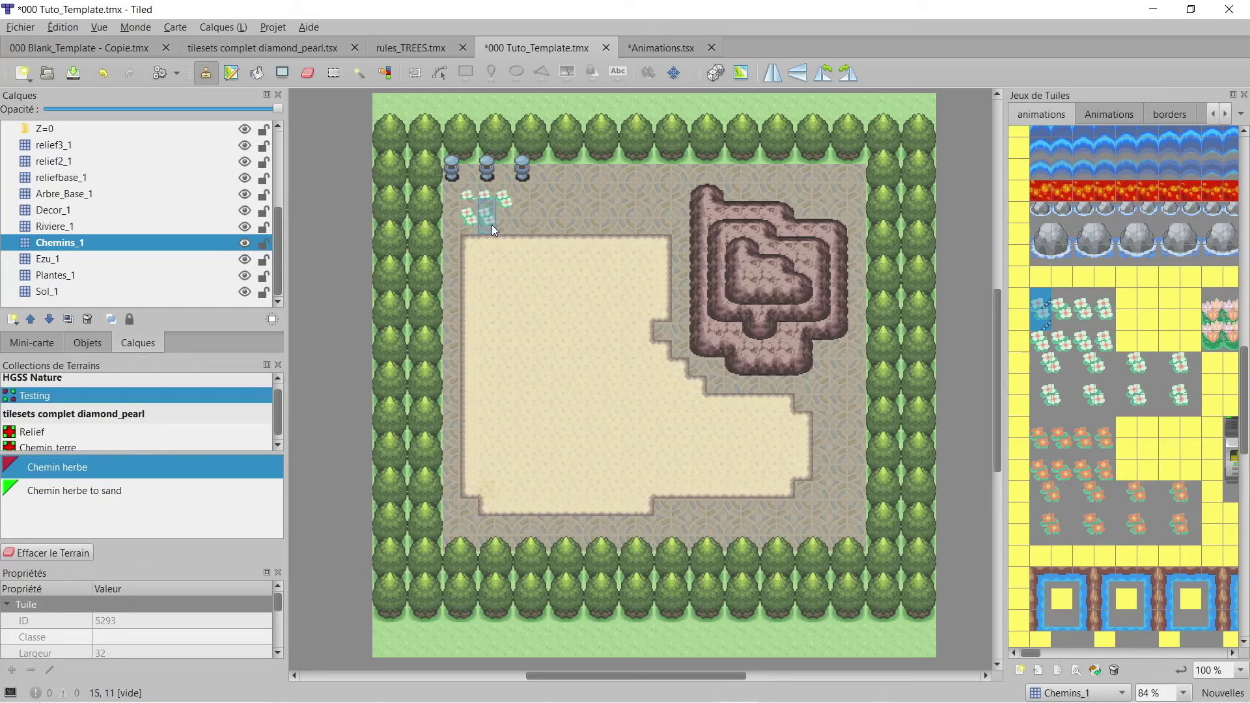
key("ctrl+z")
key("ctrl+z")
key("ctrl+z")
key("ctrl+z")
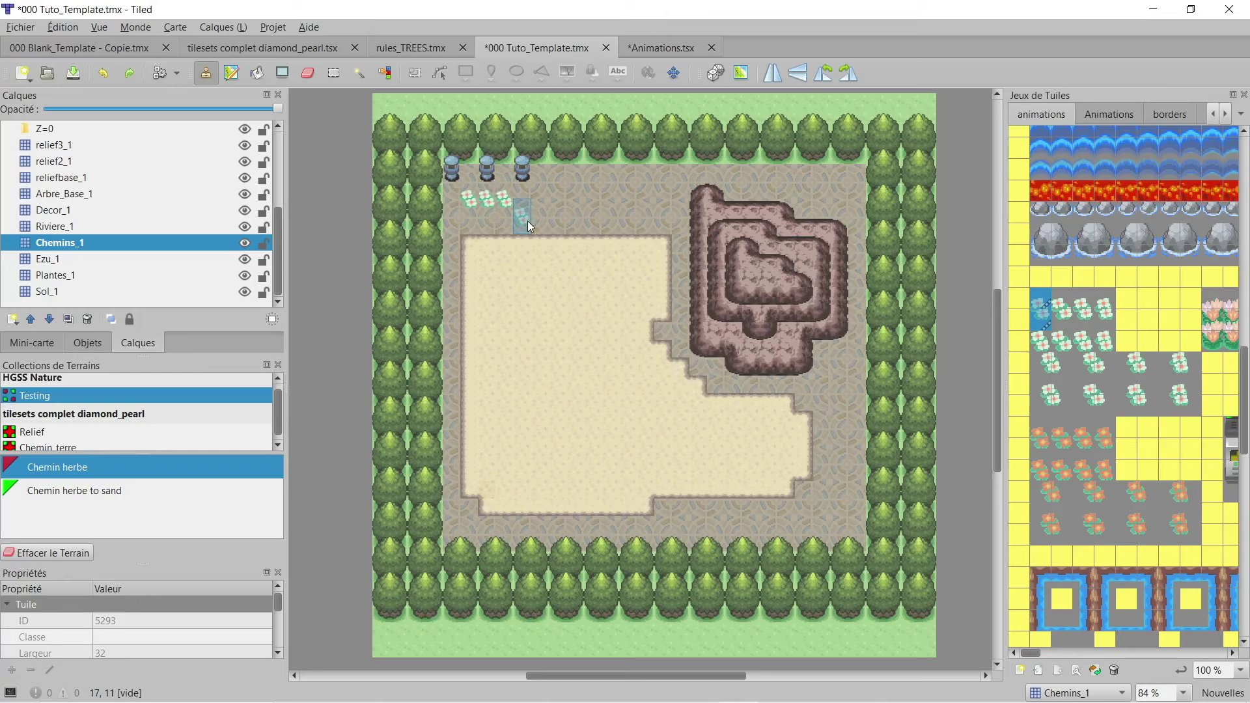
key("ctrl+z")
Step: Paint two rows of three animated white flowers on the path near the three statues
left_click_drag(493, 207, 639, 191)
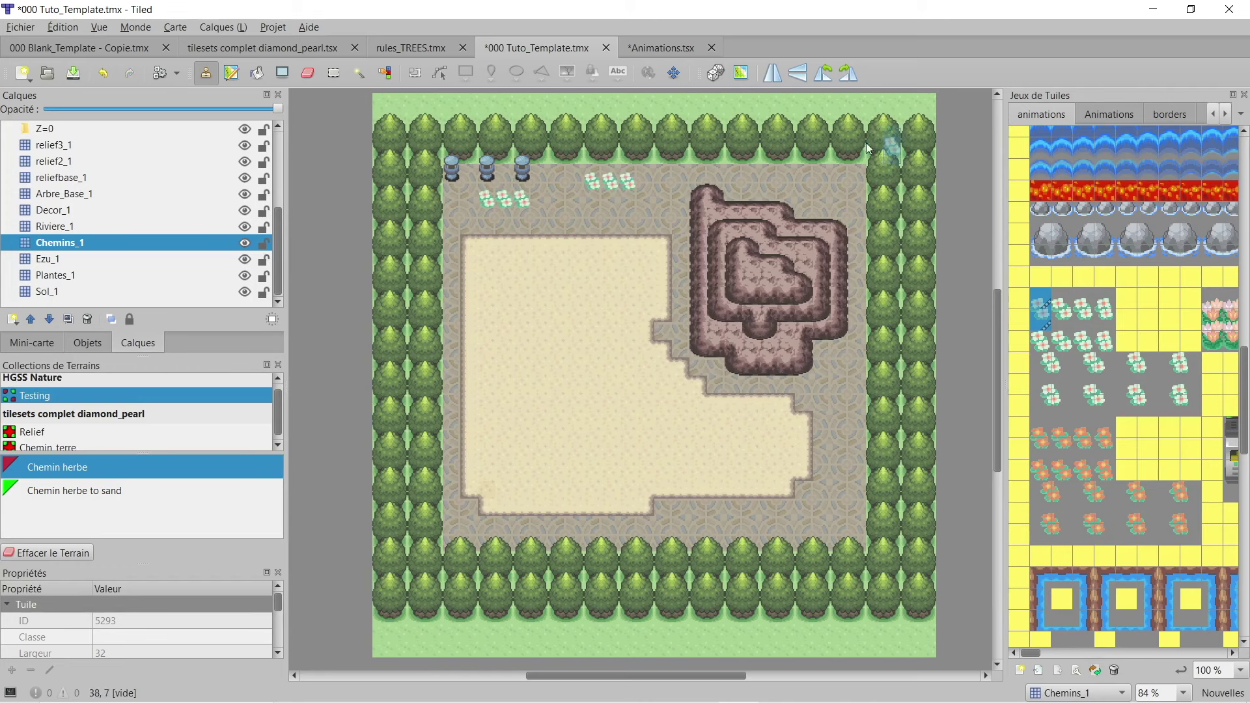
Step: In the Animations.tsx tileset, start a bulk animation for the first large rock's 2×2 tiles with the direction set to Right
left_click(674, 48)
scroll(567, 357, "up", 2)
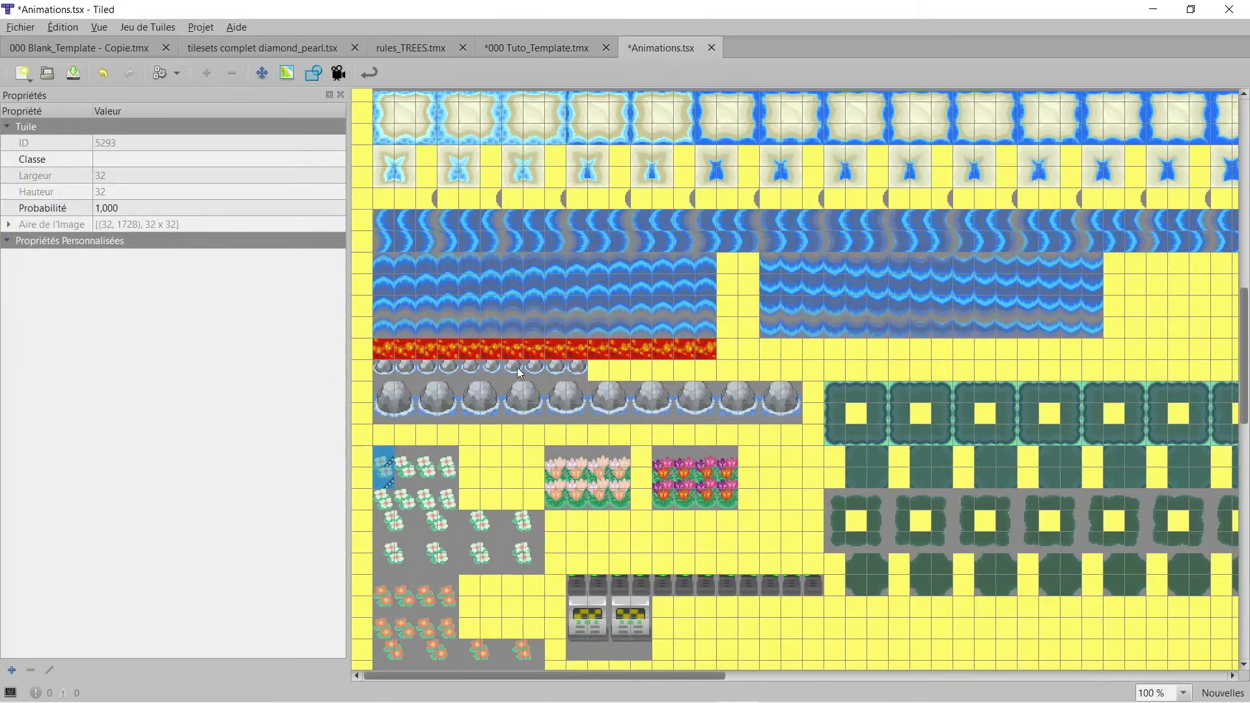
left_click(385, 396)
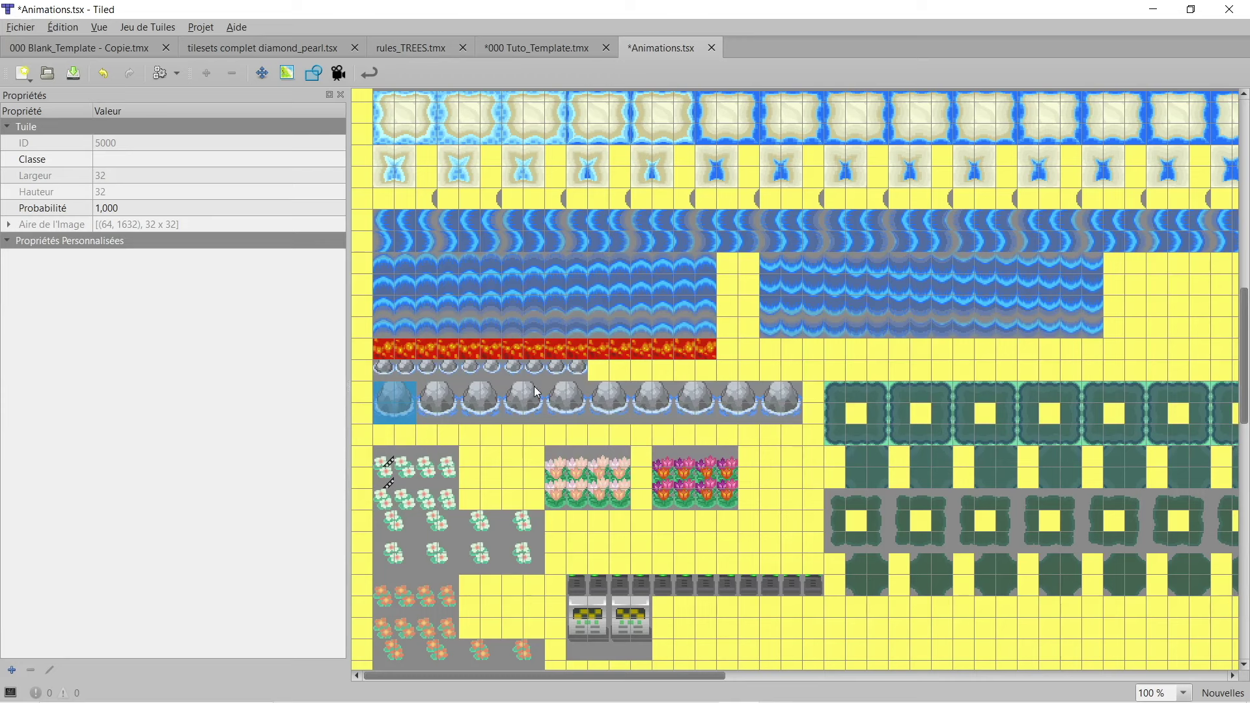
left_click(149, 27)
left_click(179, 120)
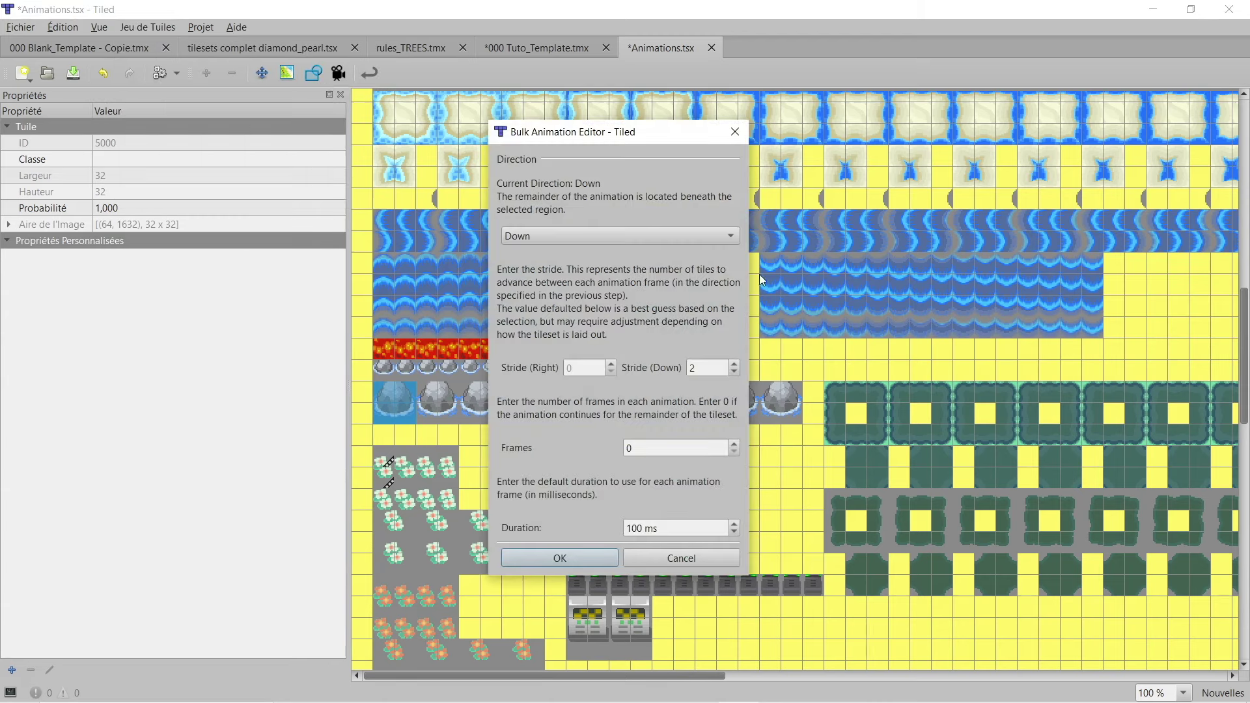
left_click(603, 237)
left_click(582, 219)
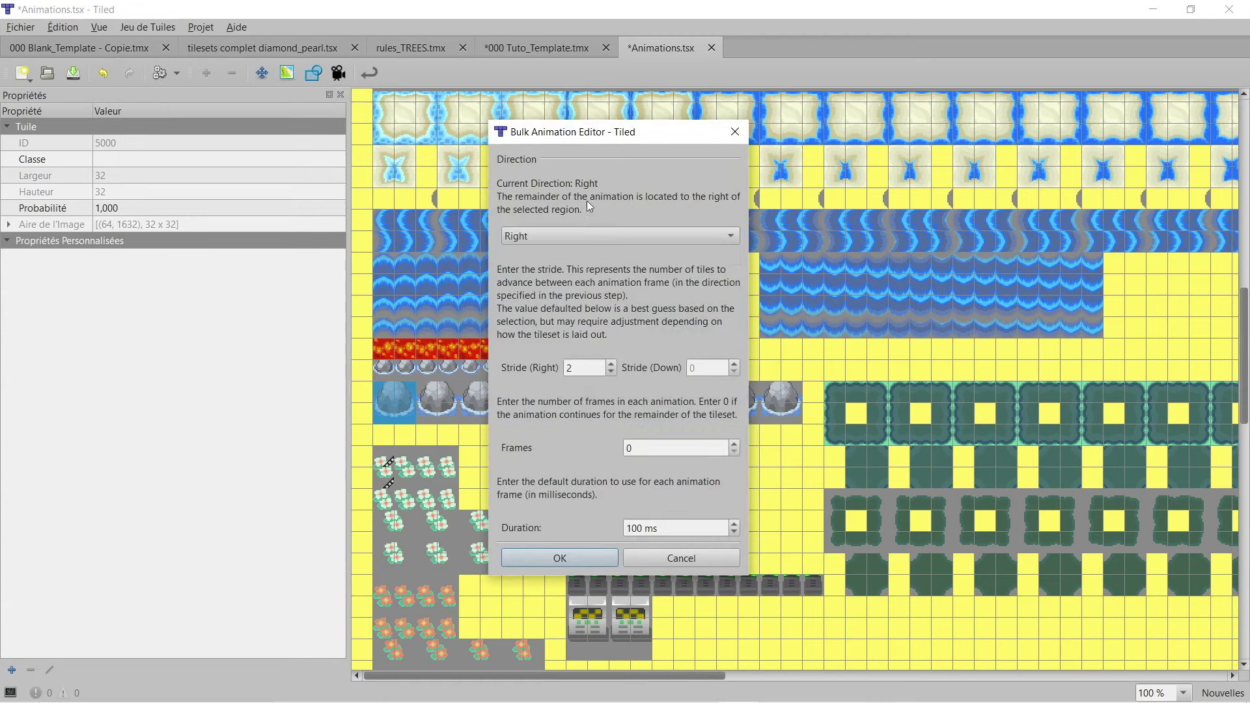
left_click_drag(597, 122, 836, 130)
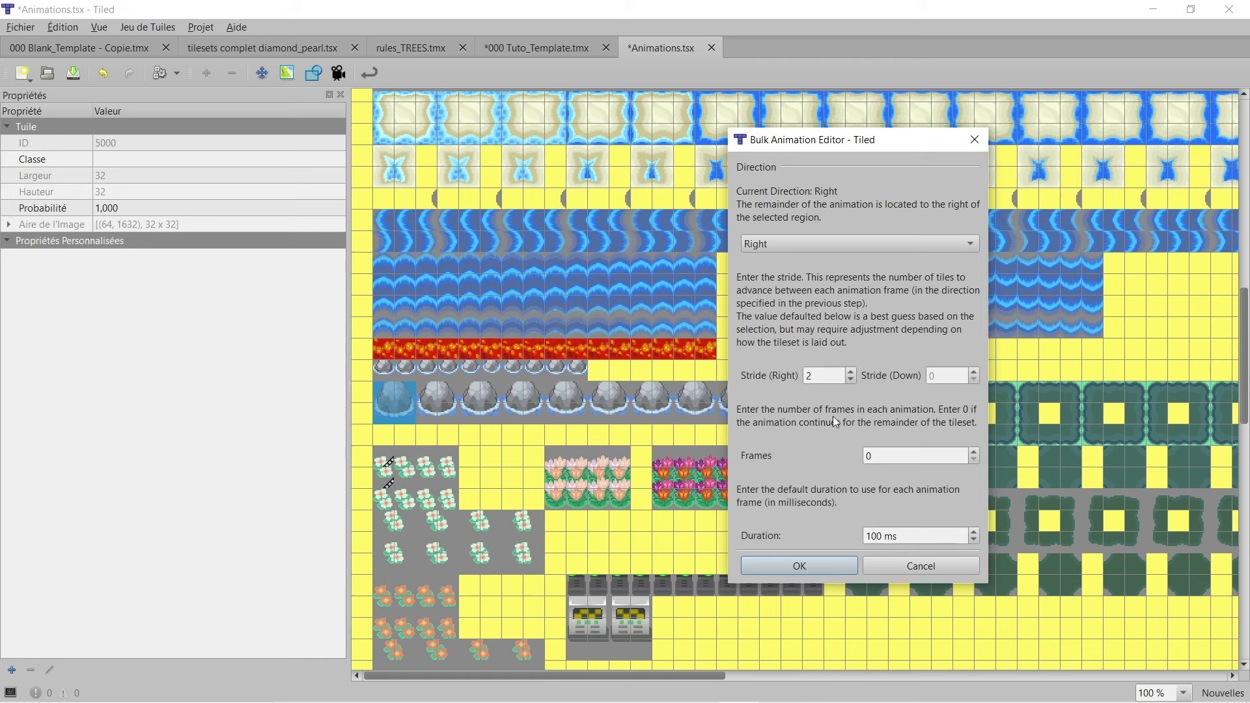
Step: Set the large rock animation to 10 frames and apply it
left_click(900, 457)
type("10")
key("Return")
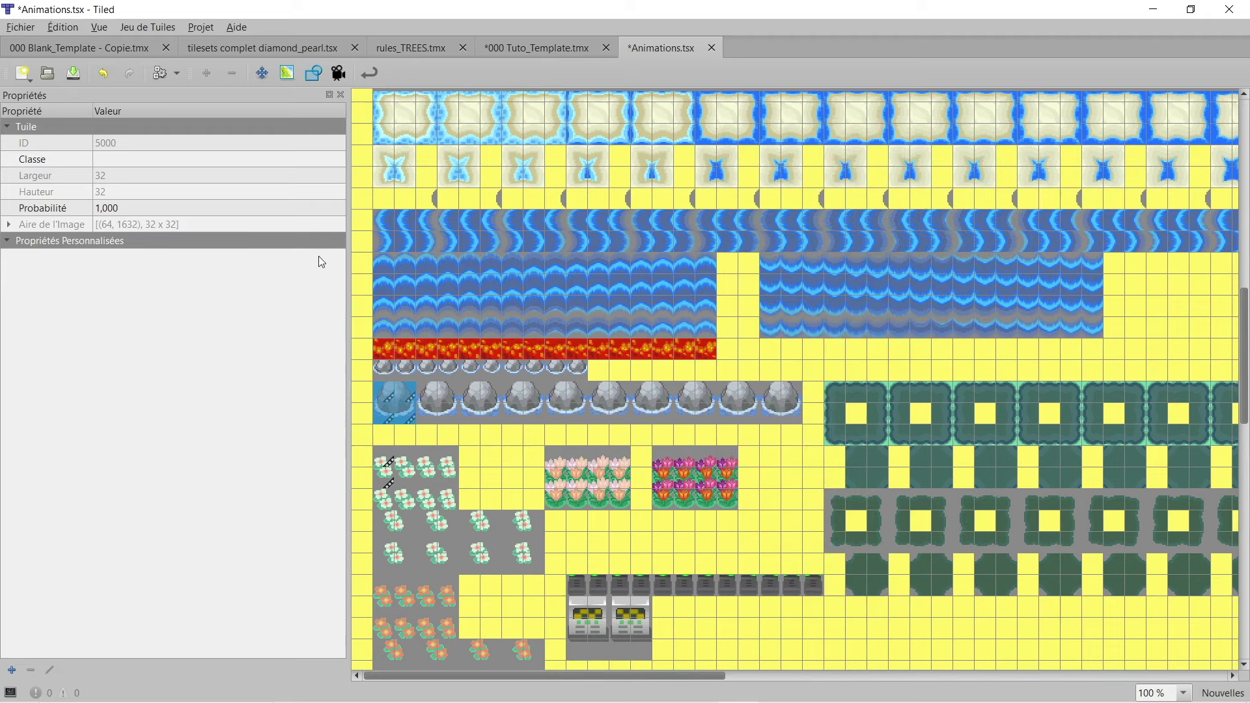
Step: Place three animated large rocks on the map's path, around the white flowers north of the sand area
left_click(533, 49)
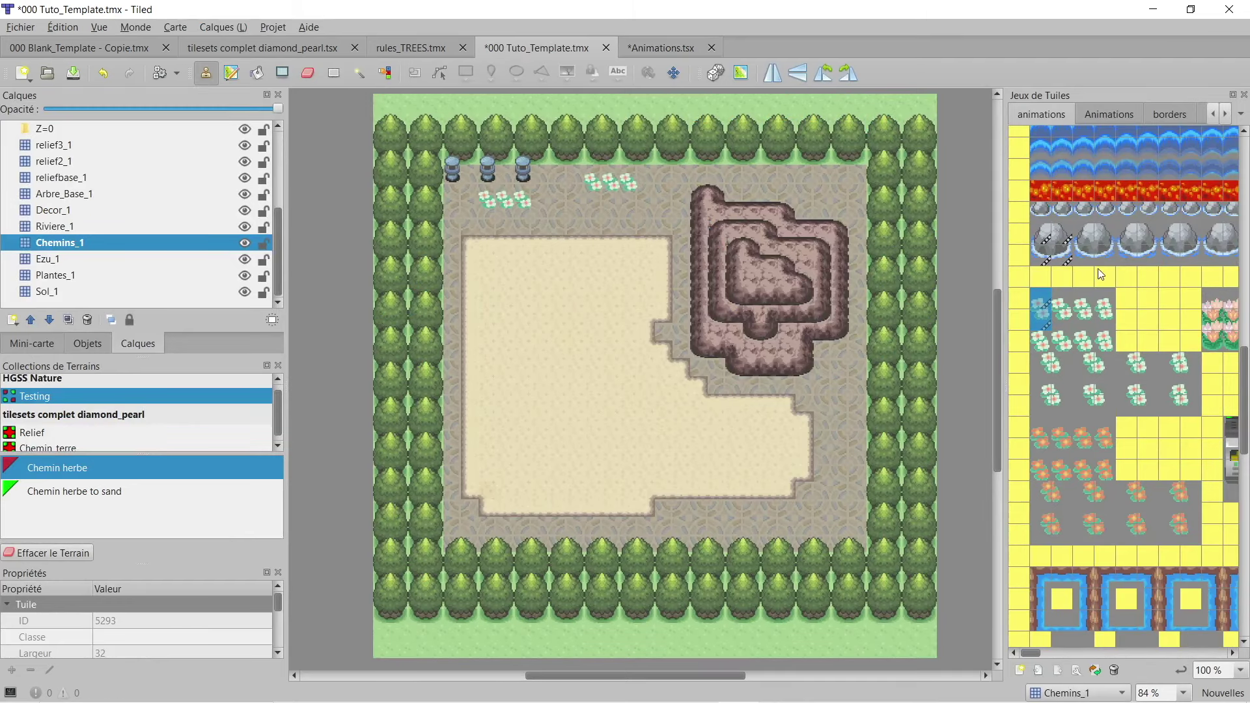
left_click(1048, 244)
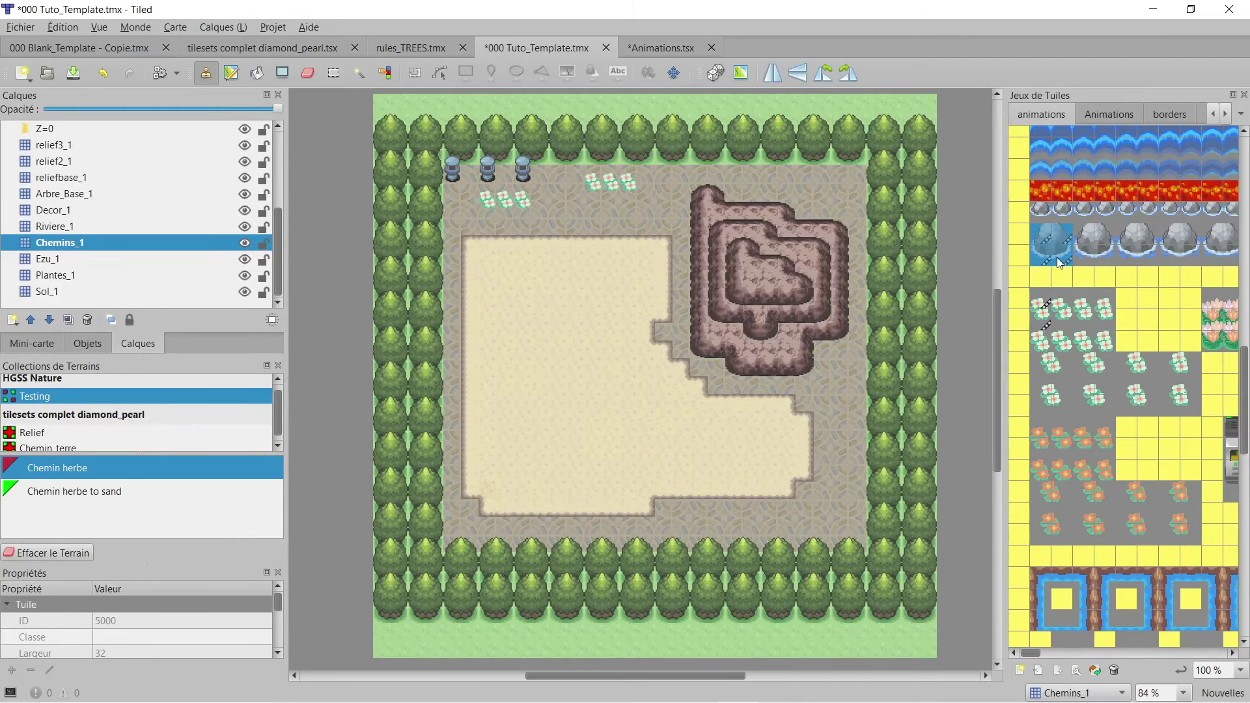
left_click(669, 207)
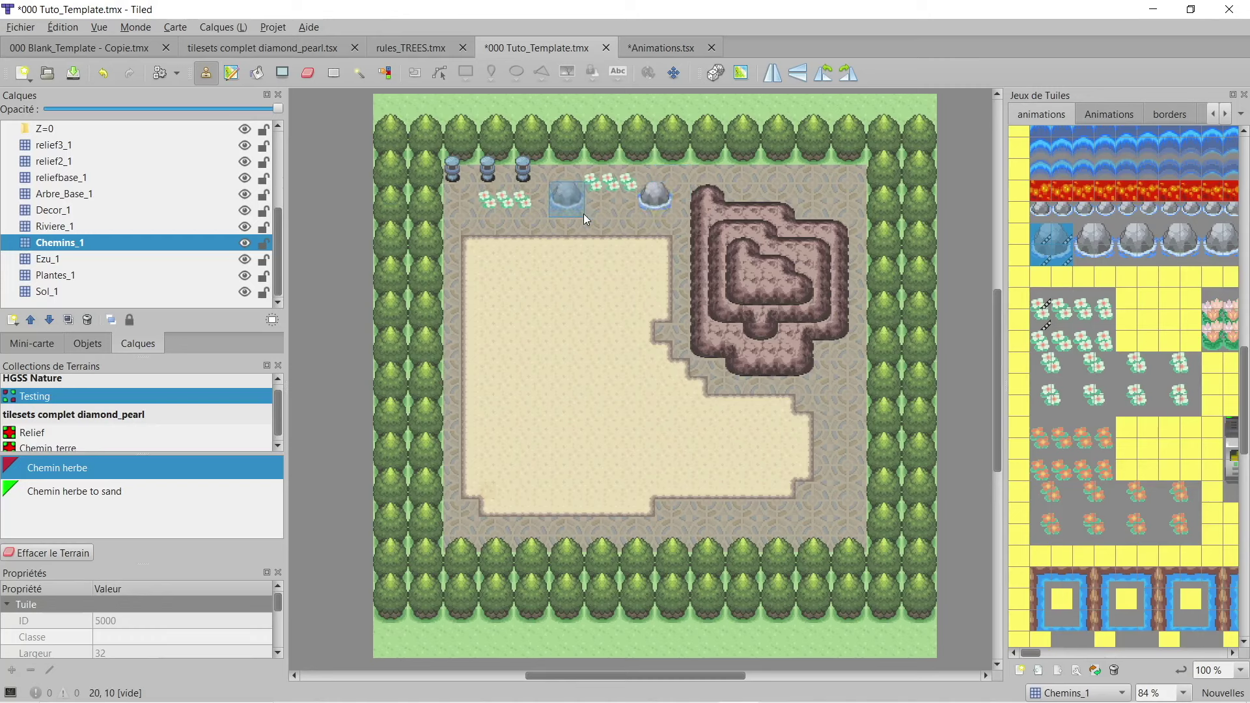
left_click(577, 212)
left_click(612, 223)
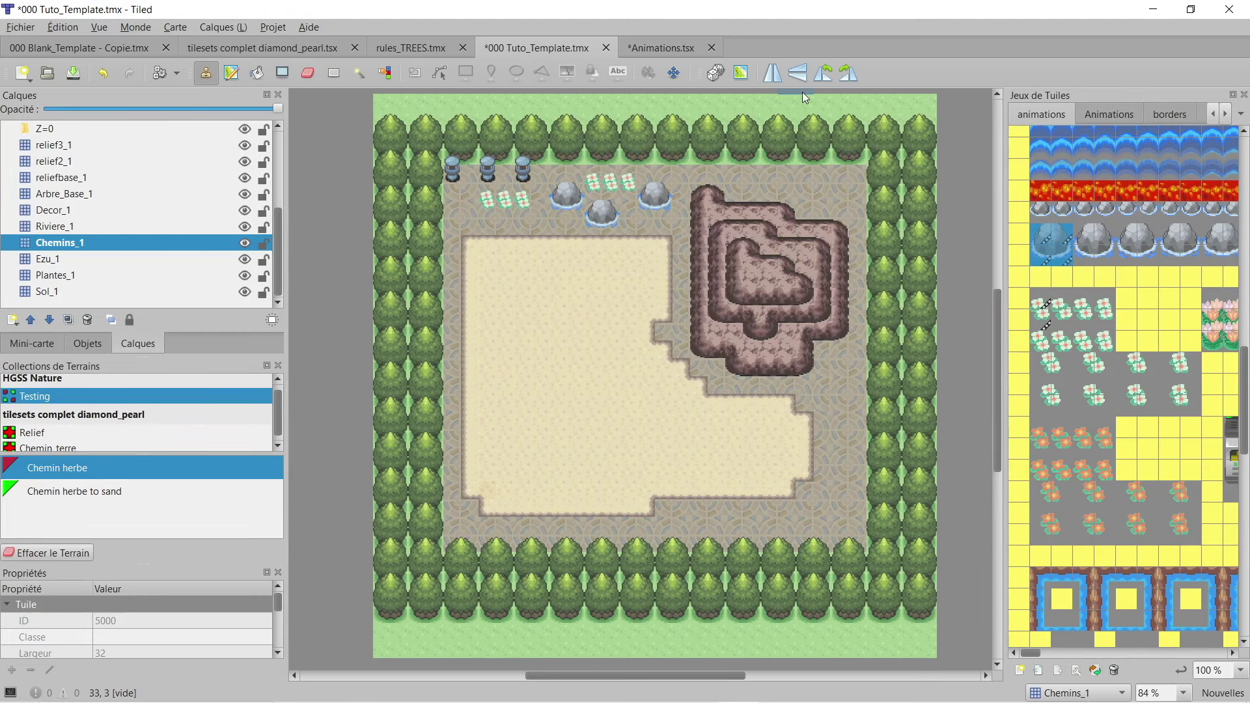
Step: Save the Animations.tsx tileset and the 000 Tuto_Template.tmx map
left_click(651, 47)
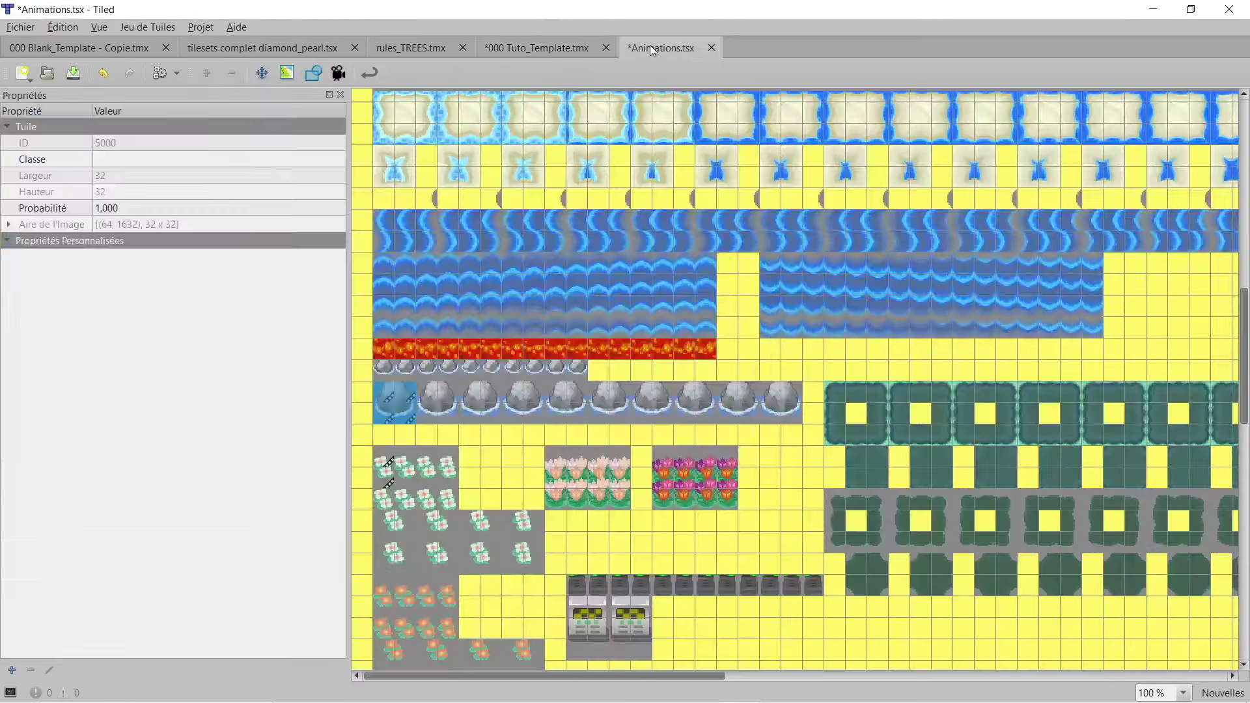
left_click(20, 27)
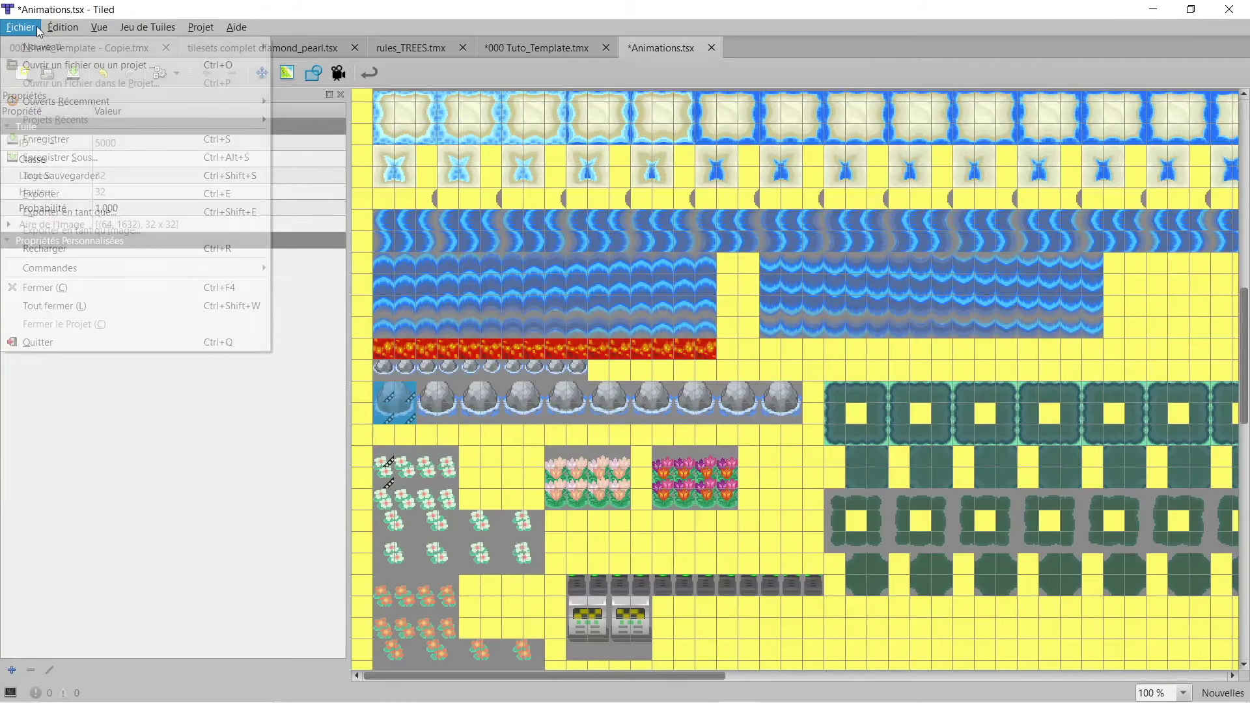
left_click(89, 140)
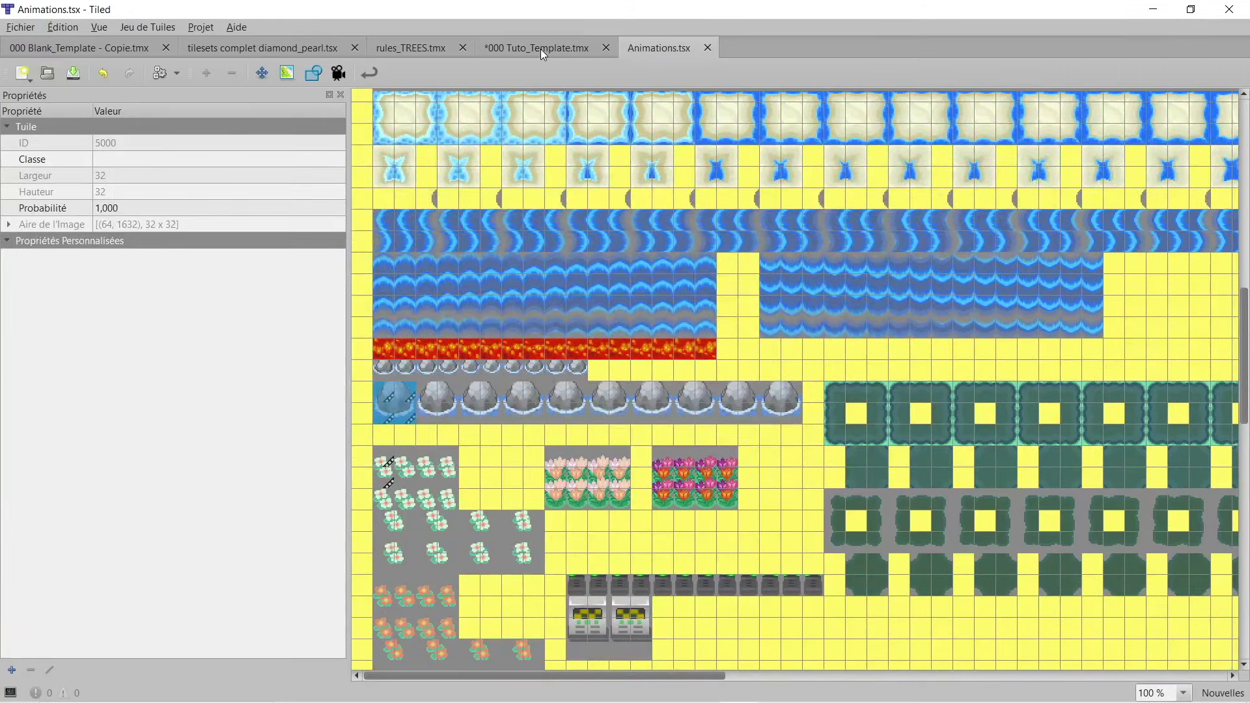
left_click(541, 49)
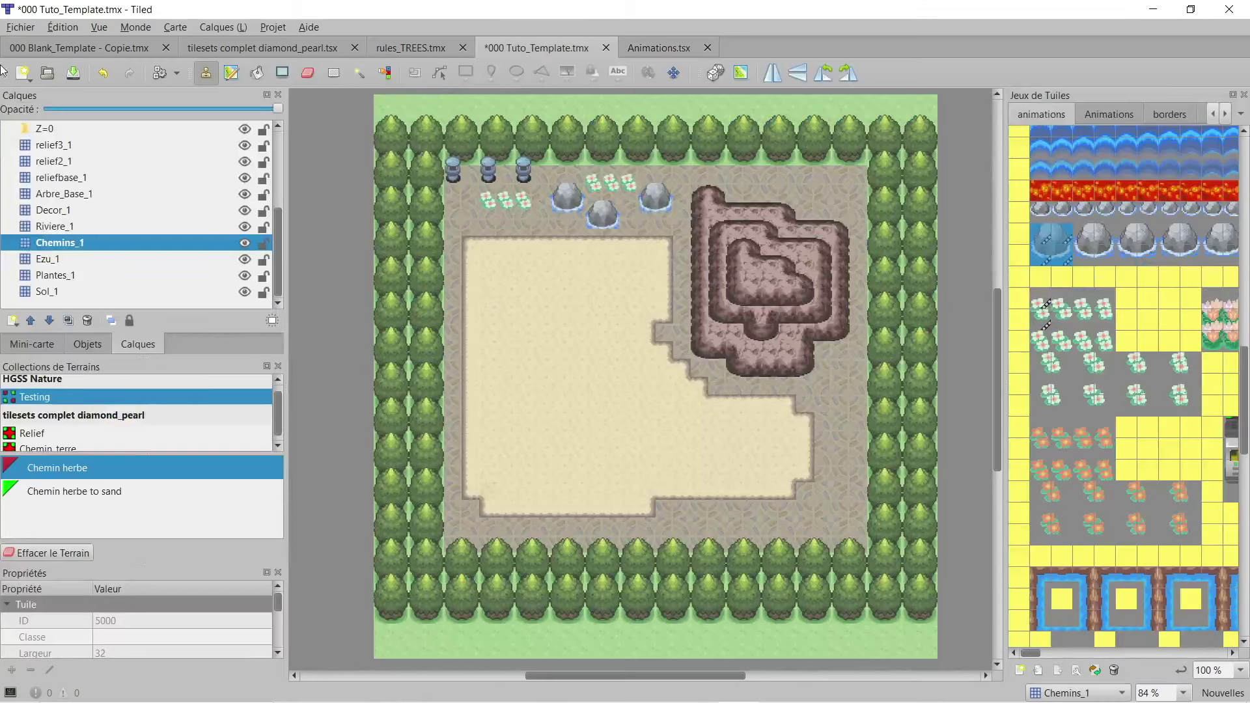
left_click(20, 27)
left_click(133, 140)
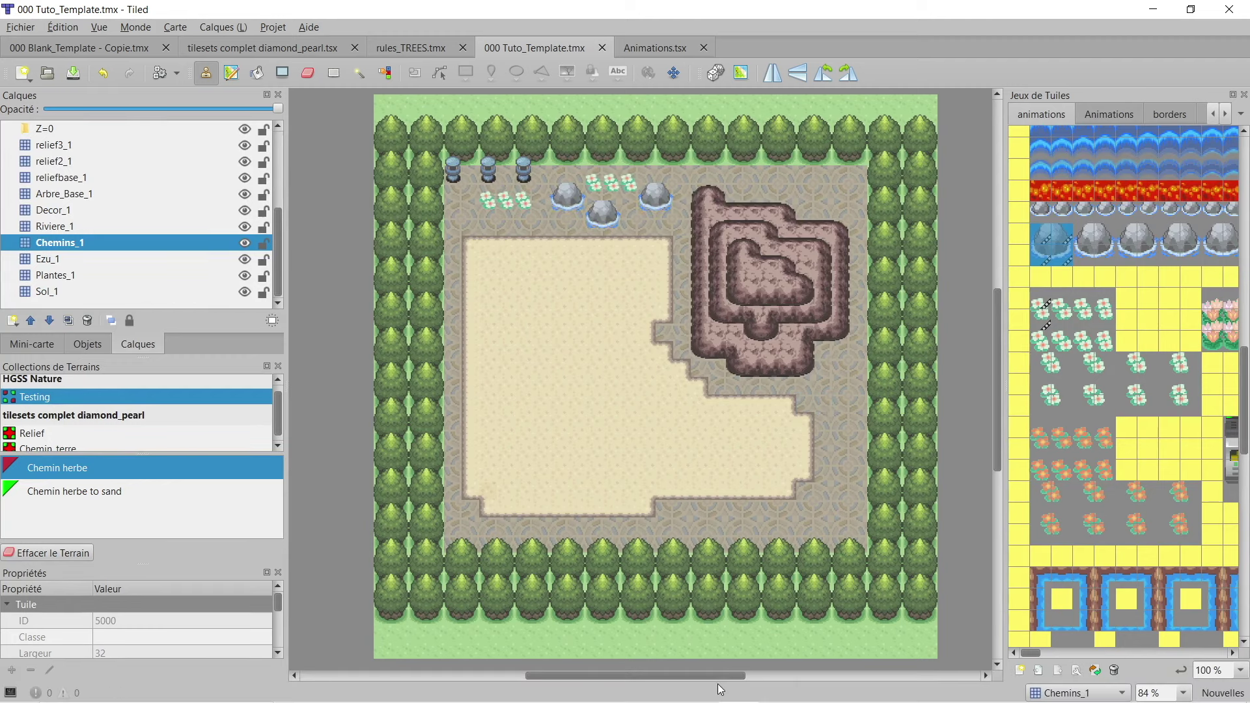
Step: Switch to Pokémon Studio and delete the TUTO map from the project
left_click(658, 695)
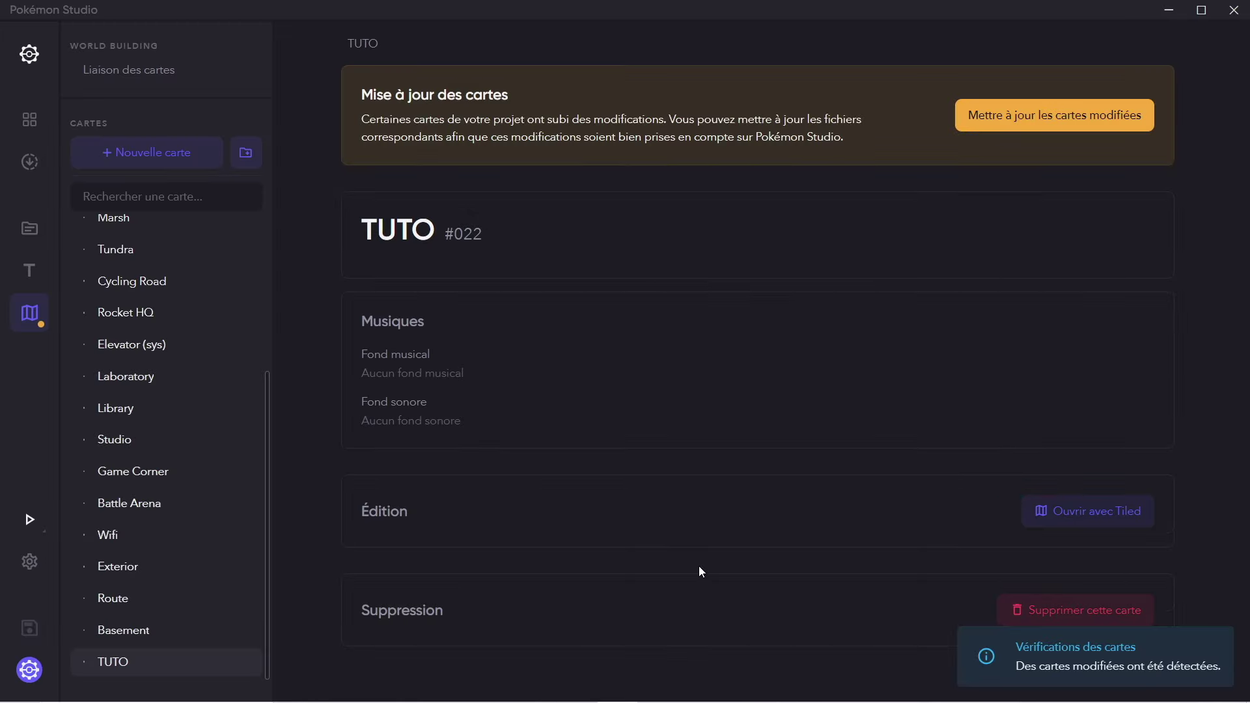
right_click(136, 657)
left_click(195, 631)
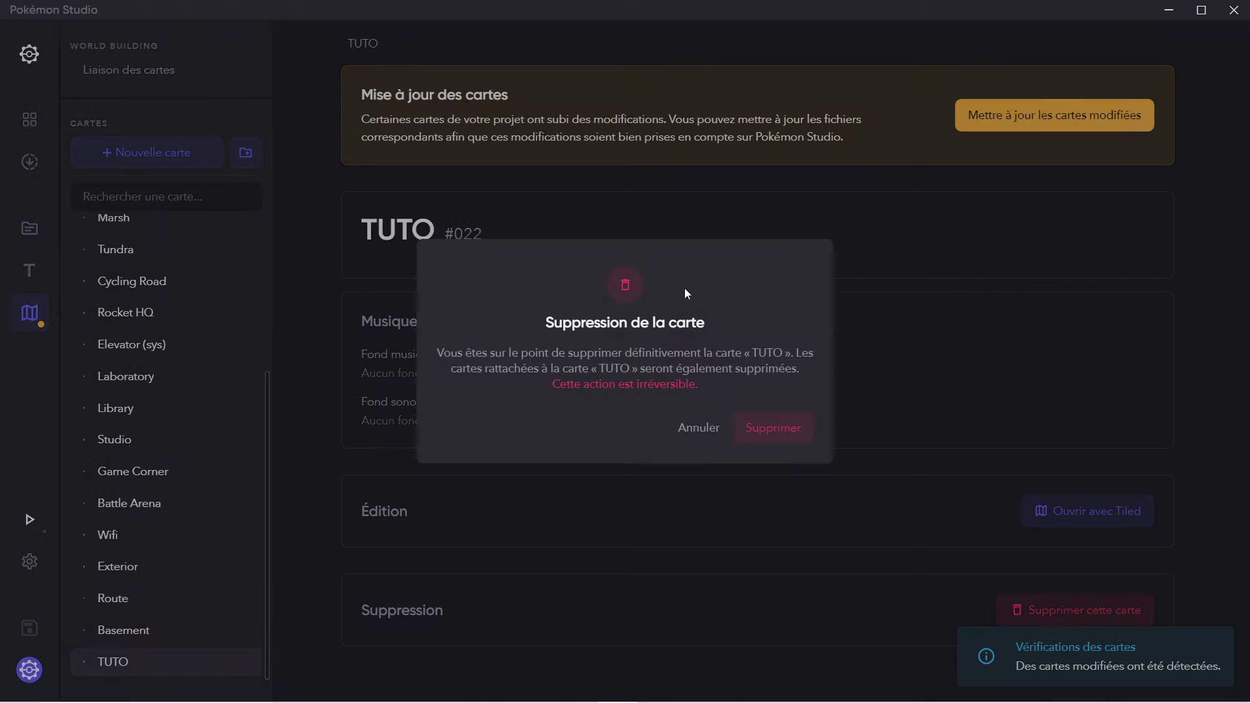
left_click(756, 437)
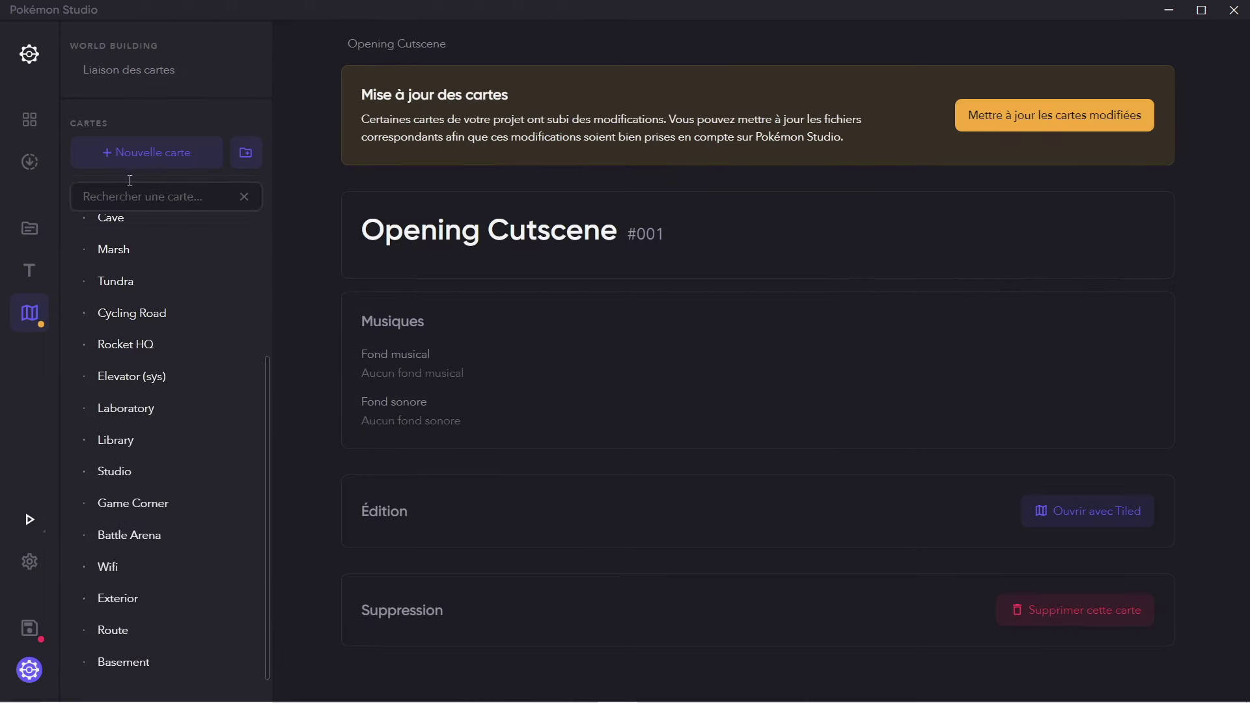
Step: Start a new map named TUTO and select its required average steps value
left_click(145, 156)
left_click(1101, 140)
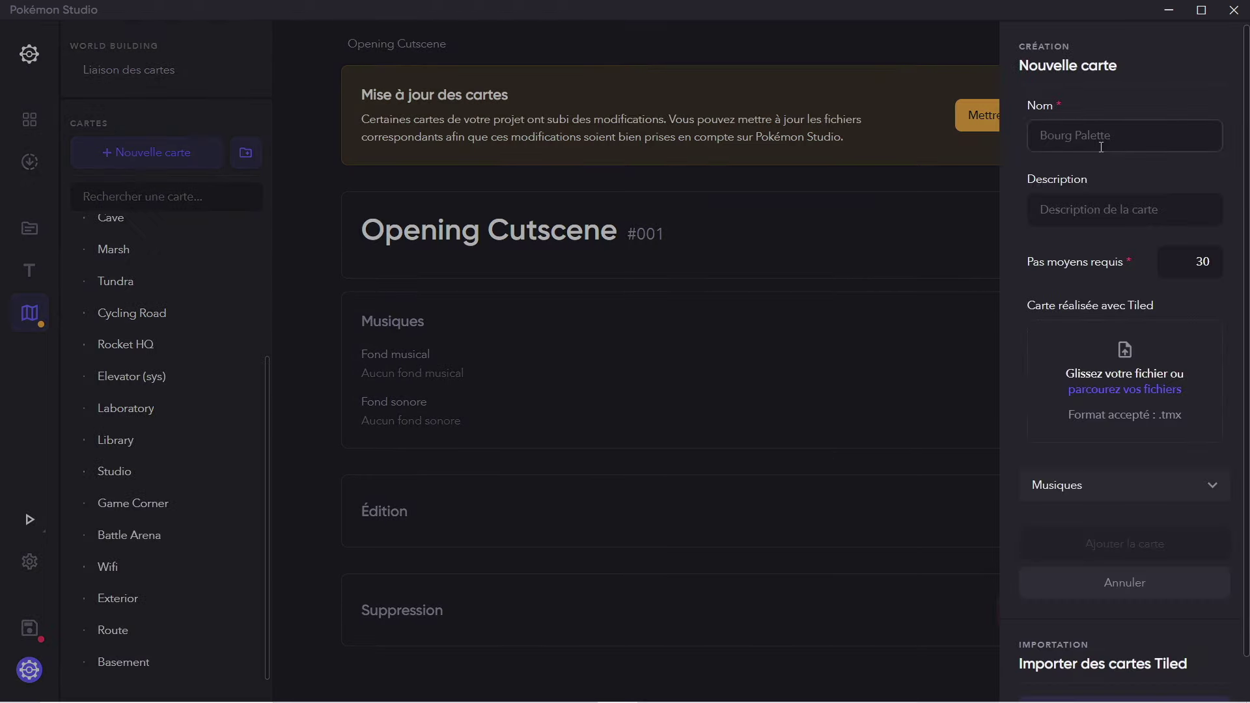
type("TUTO")
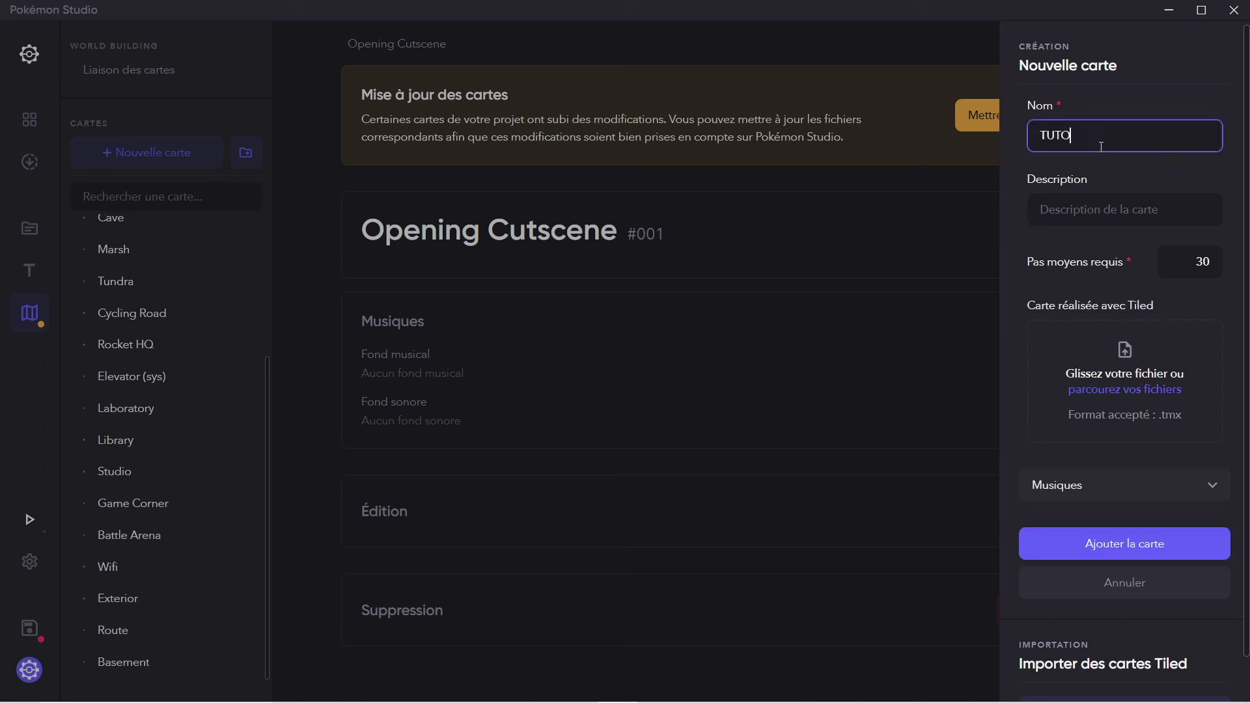
double_click(1201, 262)
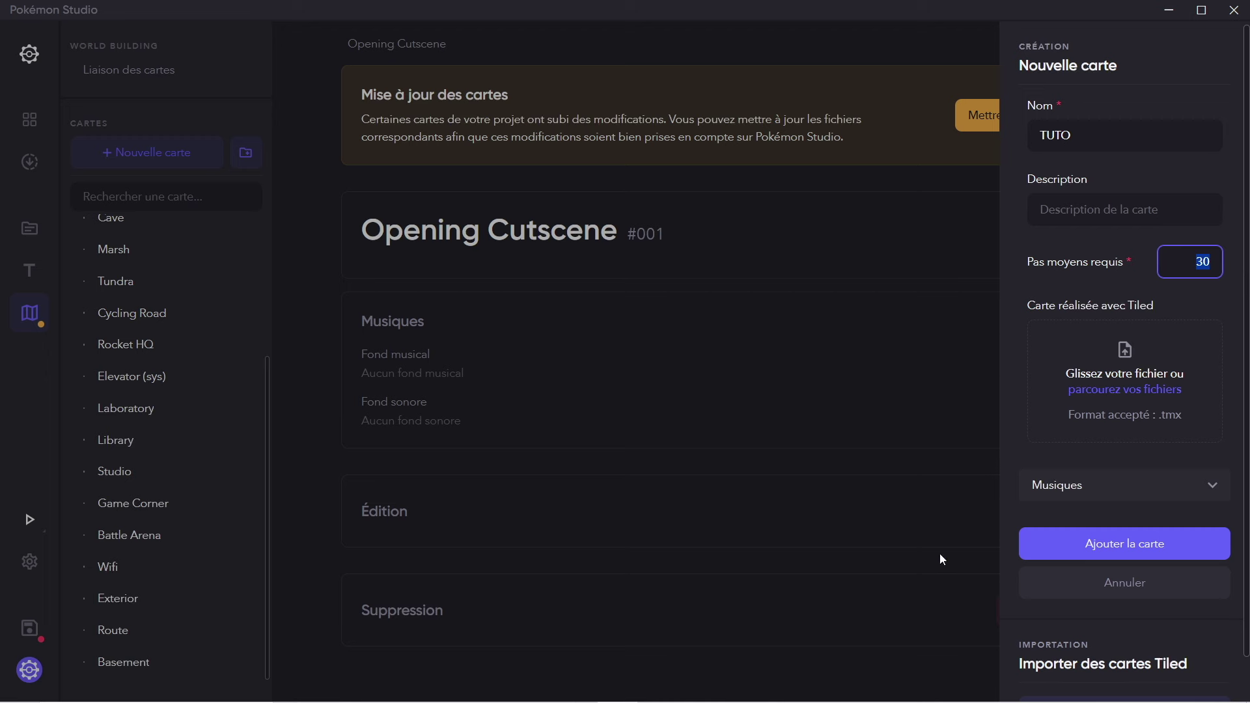
Step: Switch to RPG Maker XP and check the required average steps setting in the Laboratory map's properties
mouse_move(781, 700)
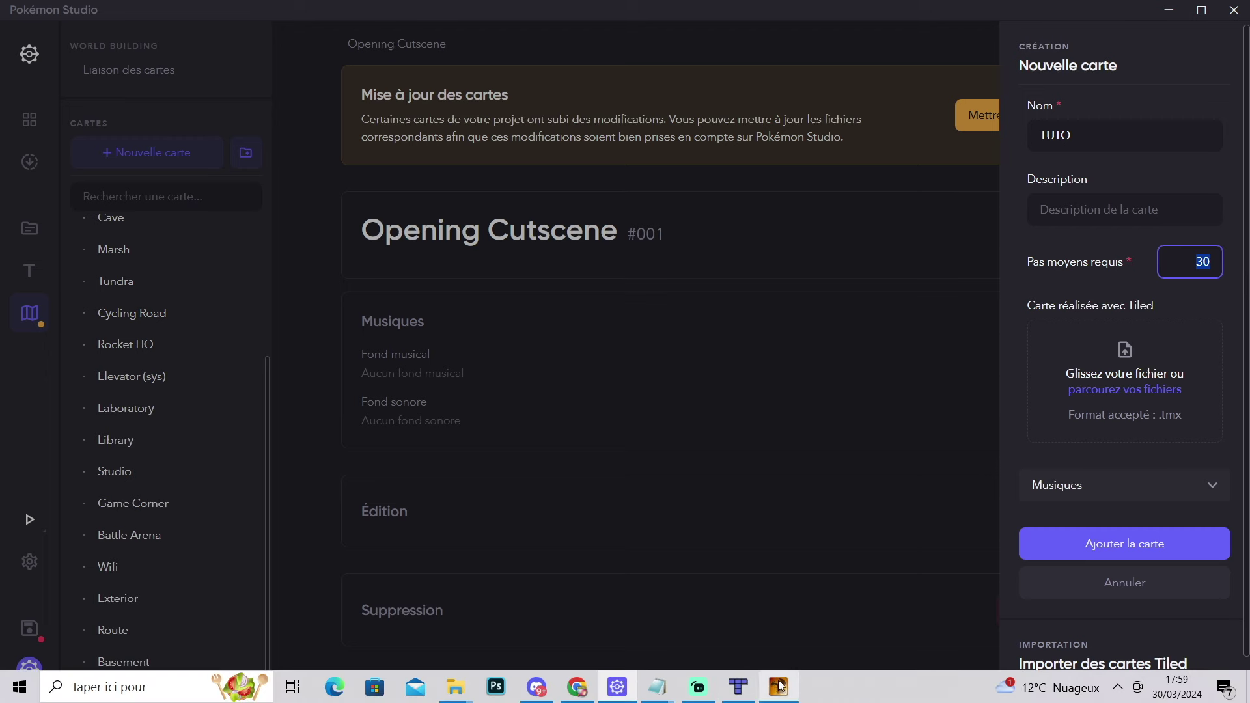
left_click(791, 609)
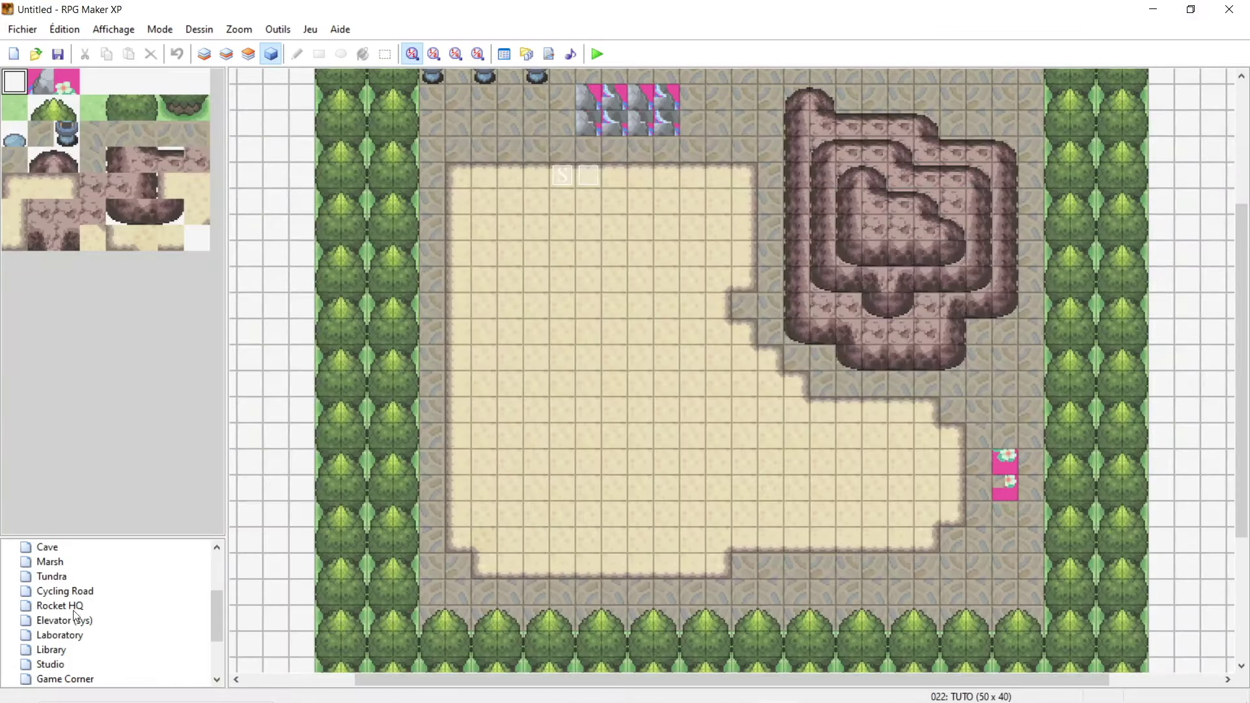
left_click(91, 635)
right_click(95, 635)
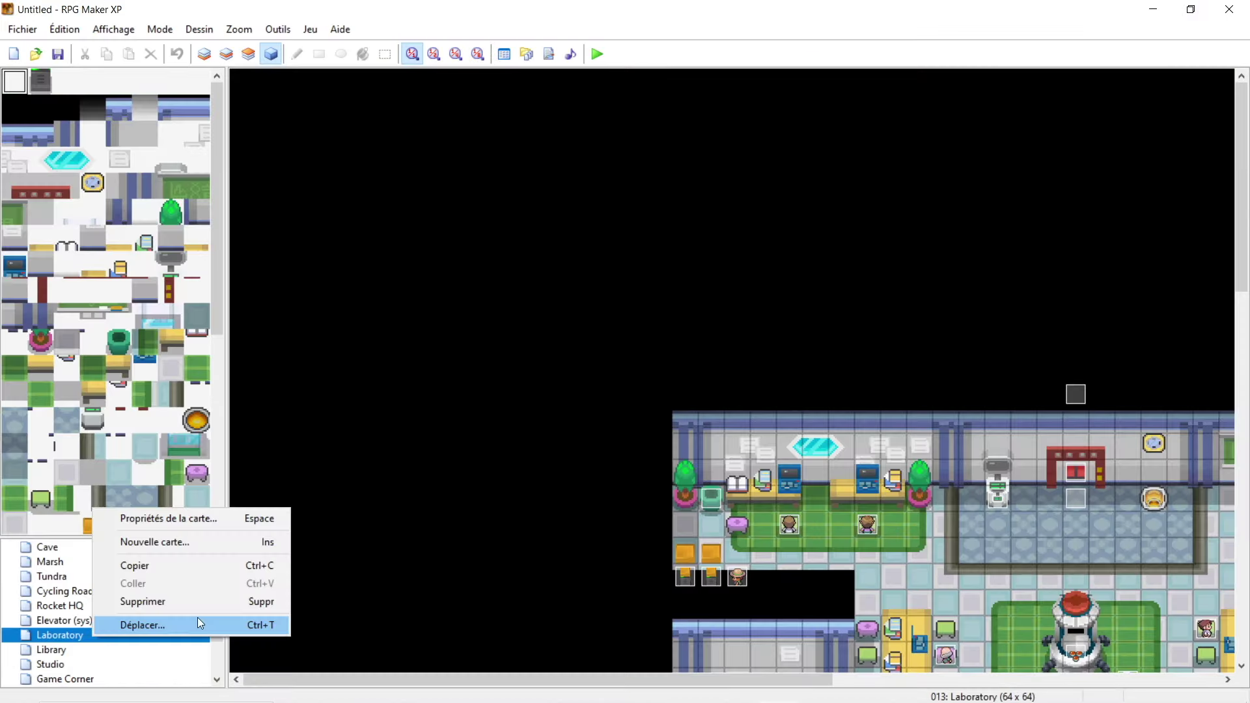
left_click(212, 518)
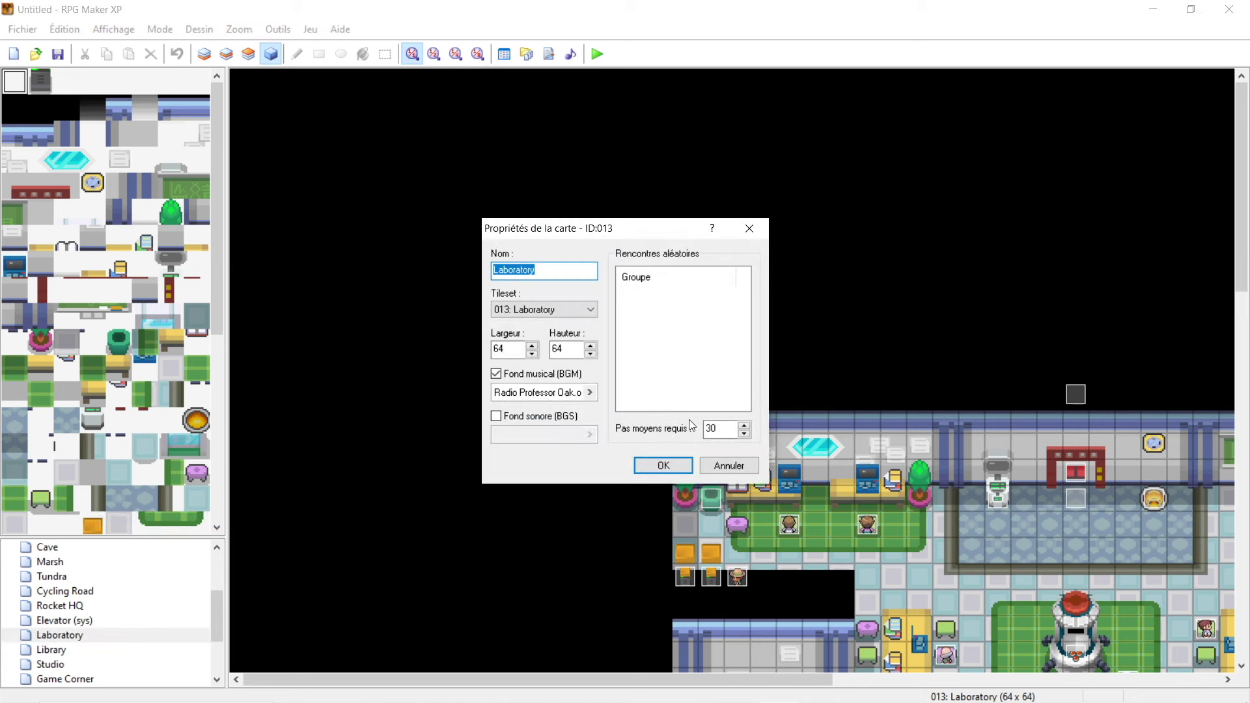
left_click(742, 464)
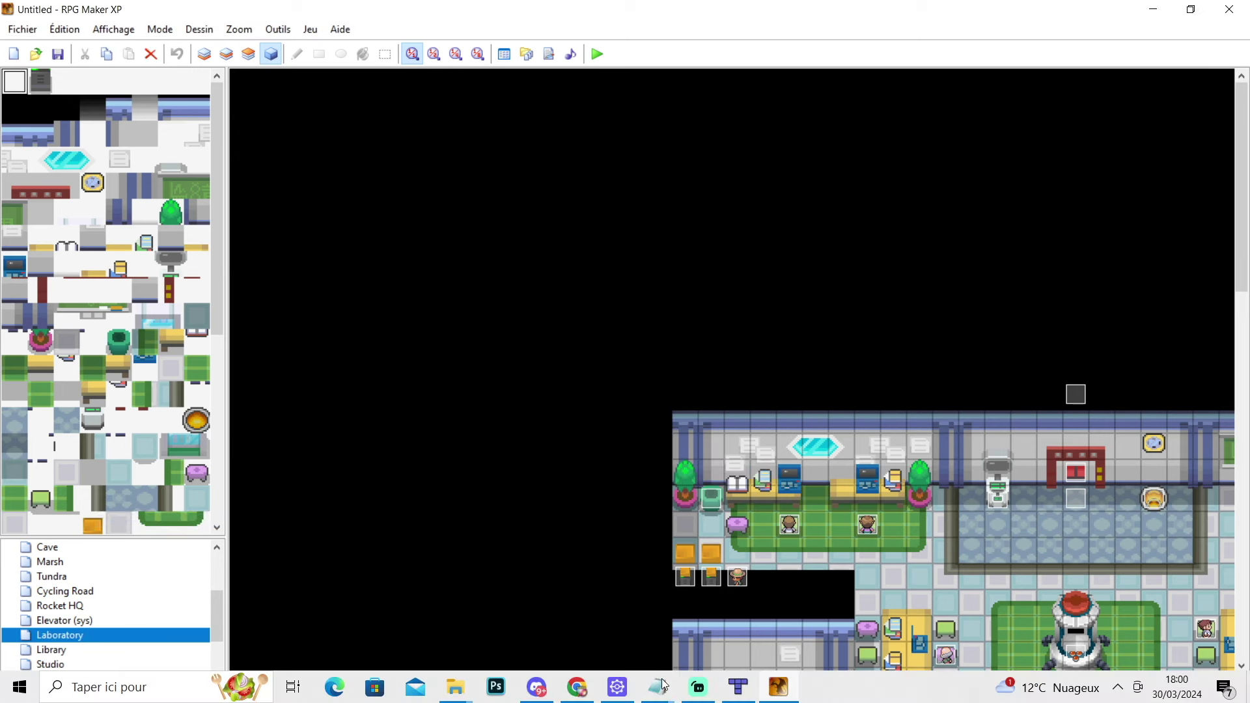
Step: Return to Pokémon Studio, attach 000 Tuto_Template.tmx as the new map's Tiled file, and add the map to the project
left_click(731, 689)
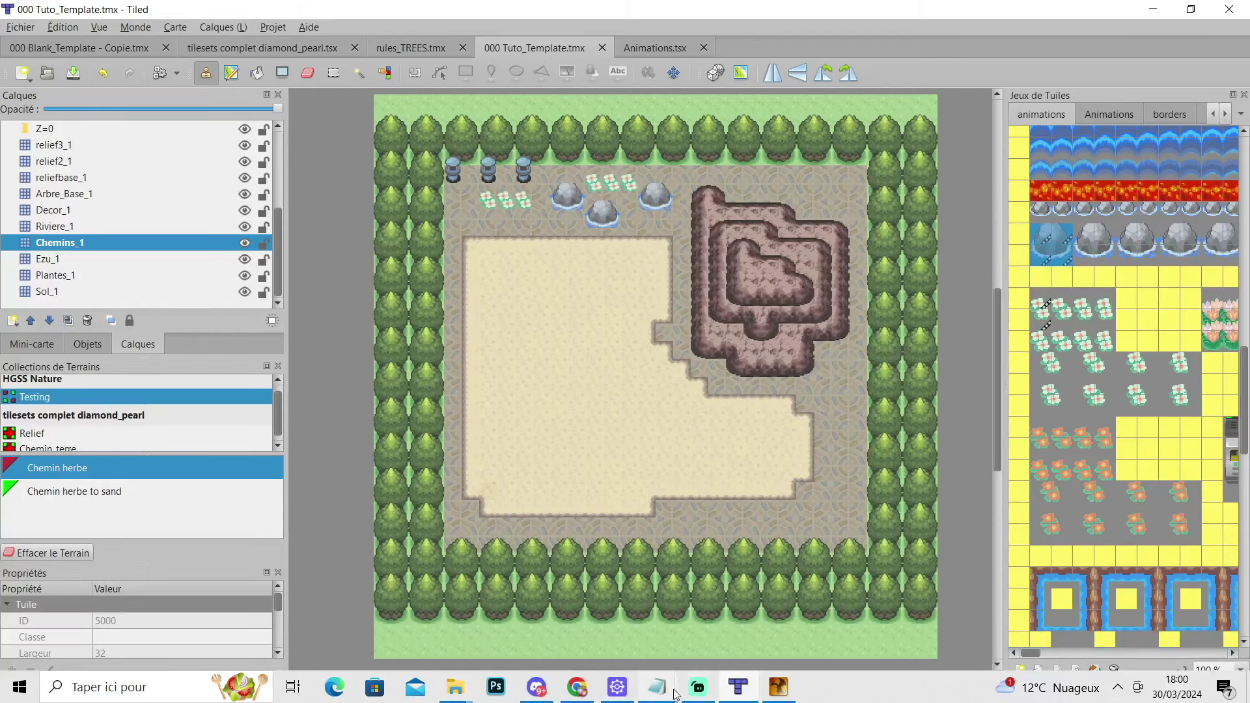
left_click(617, 686)
left_click(1123, 391)
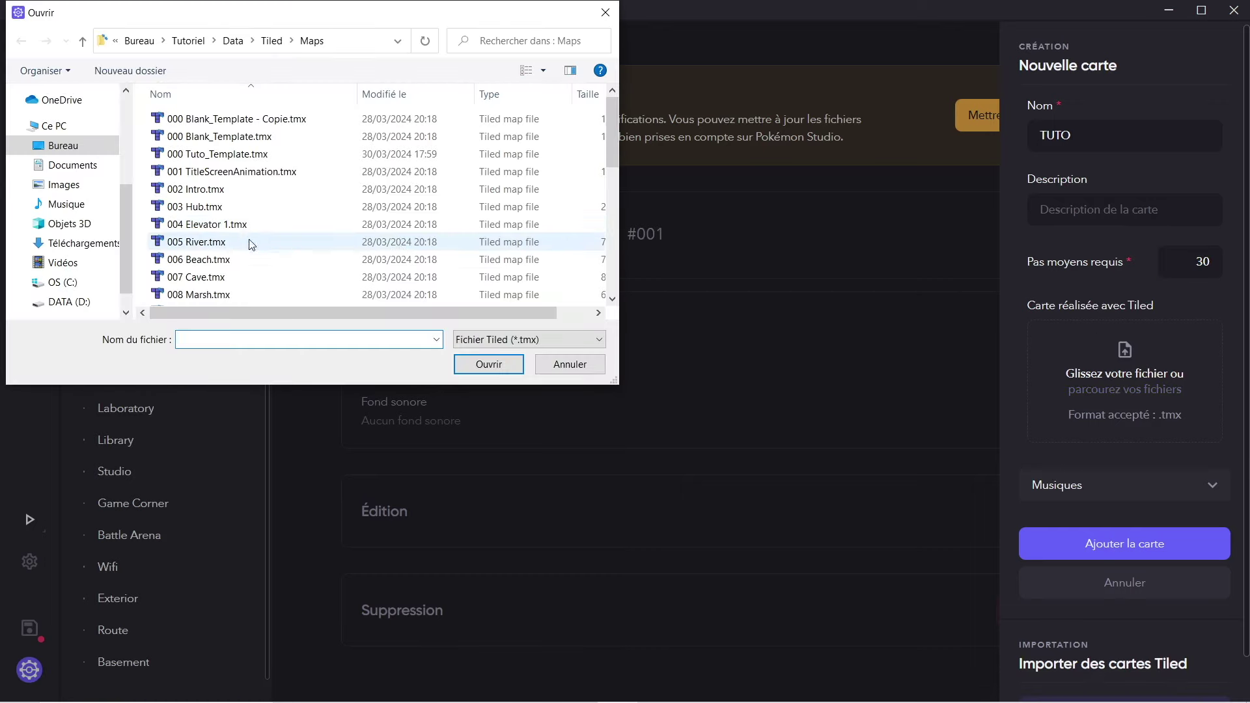
scroll(257, 241, "down", 4)
scroll(264, 225, "up", 4)
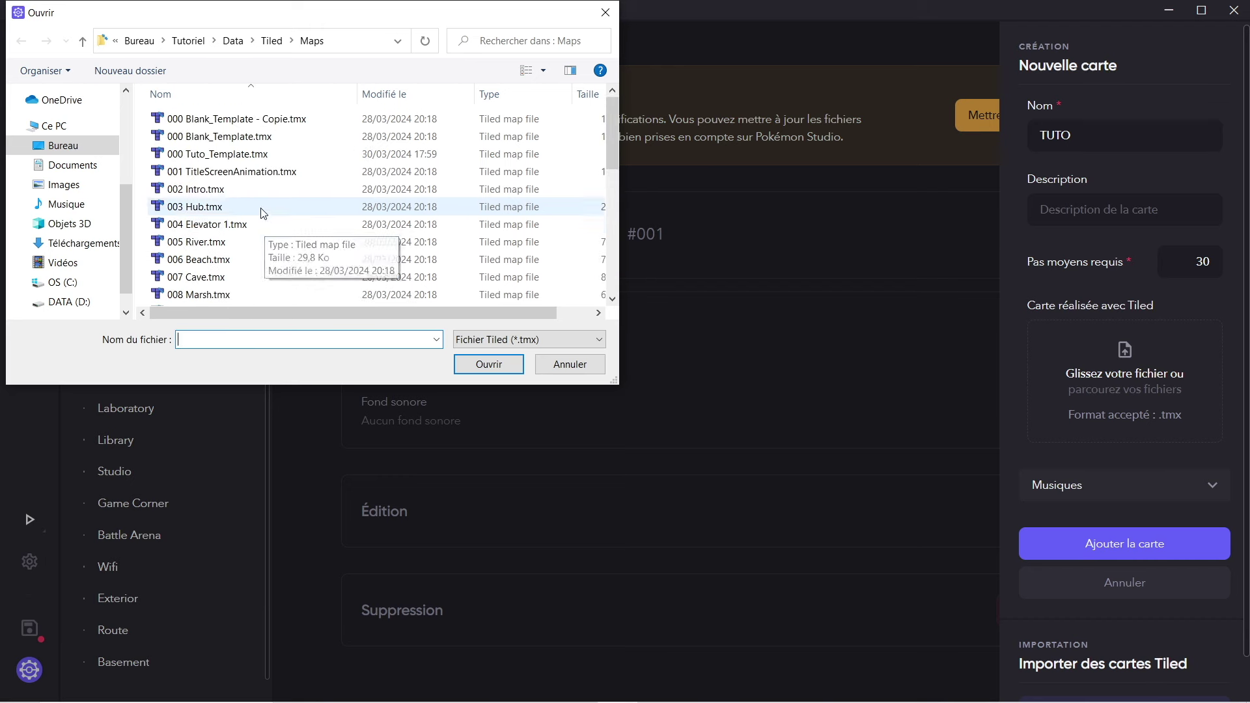
double_click(277, 153)
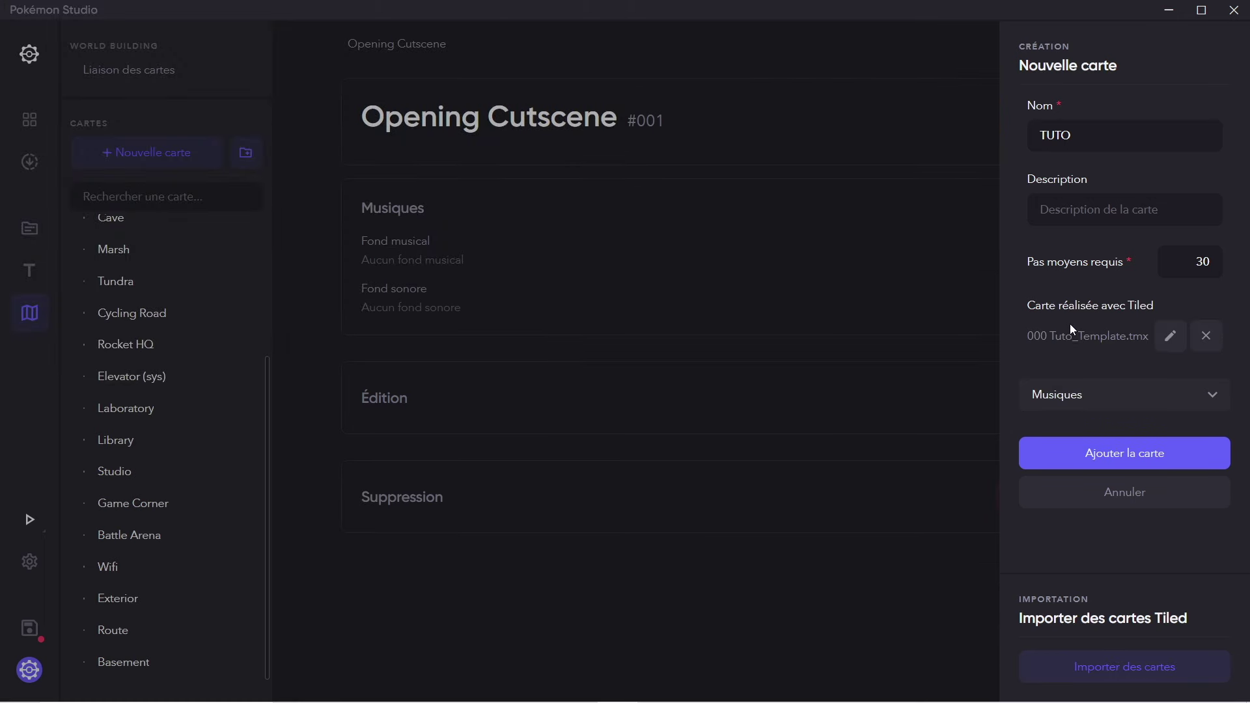
left_click(1137, 464)
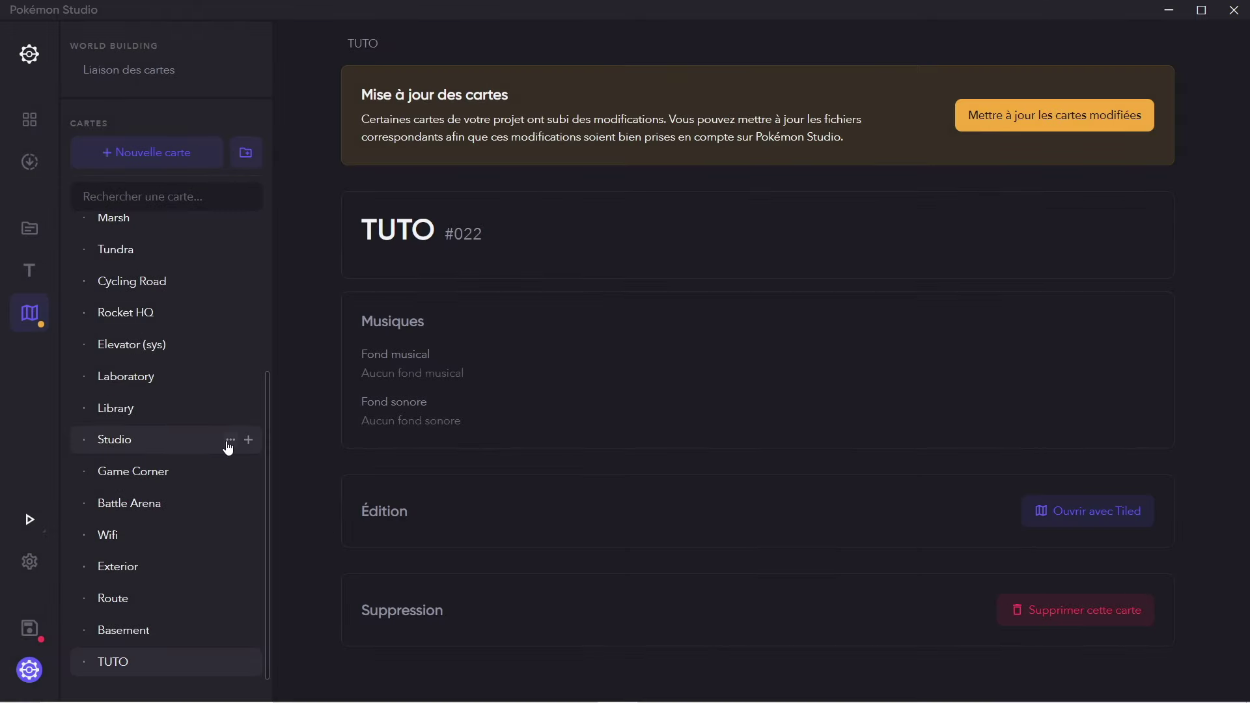
Step: Update the modified maps and save the project
scroll(228, 447, "up", 1)
scroll(153, 372, "down", 1)
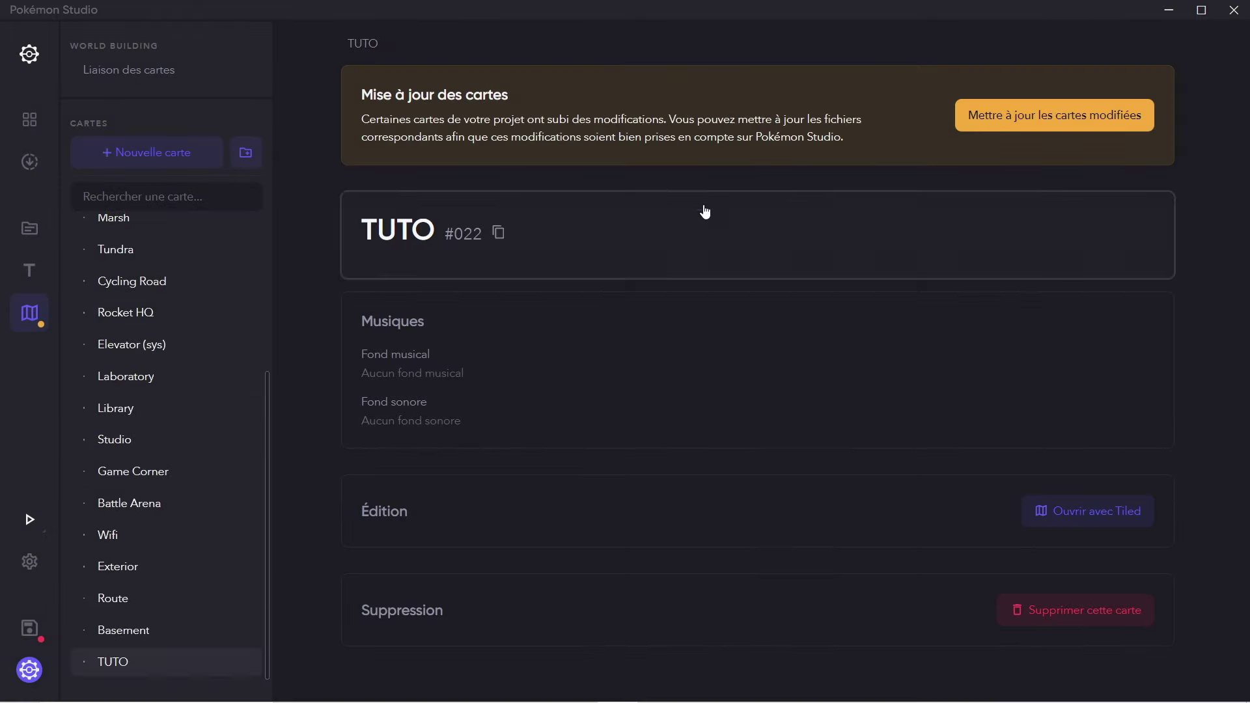
left_click(1070, 135)
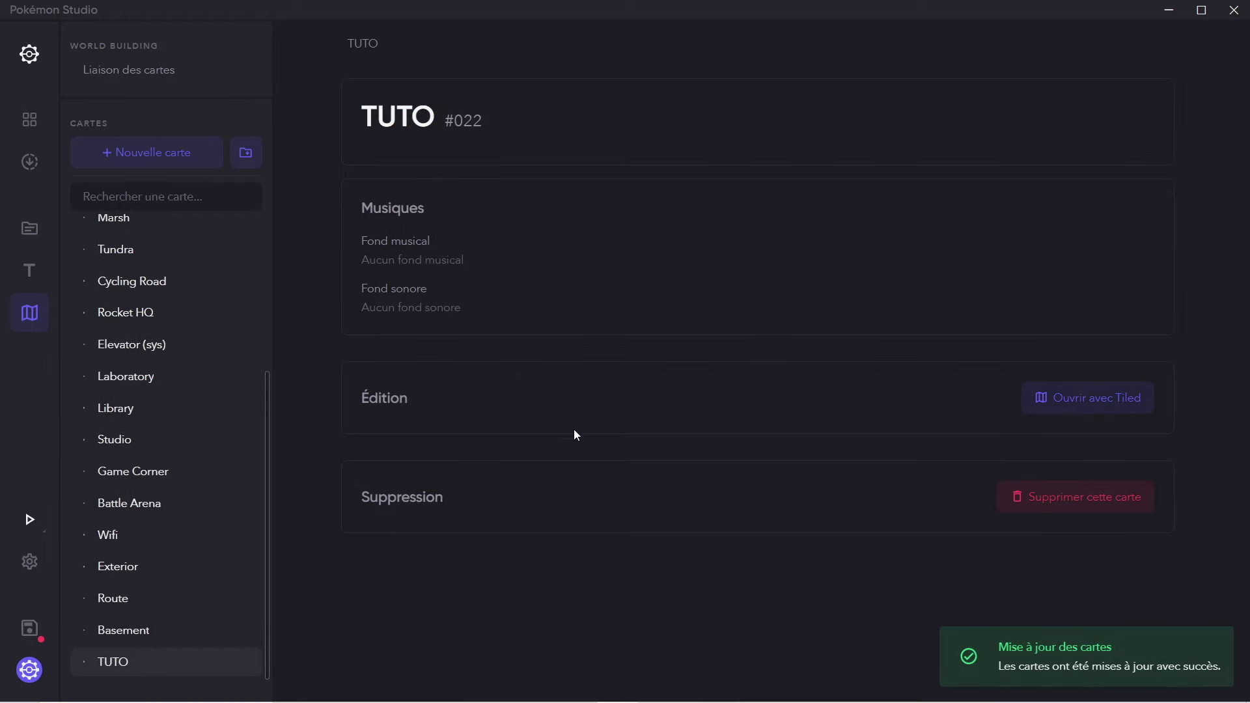
left_click(30, 629)
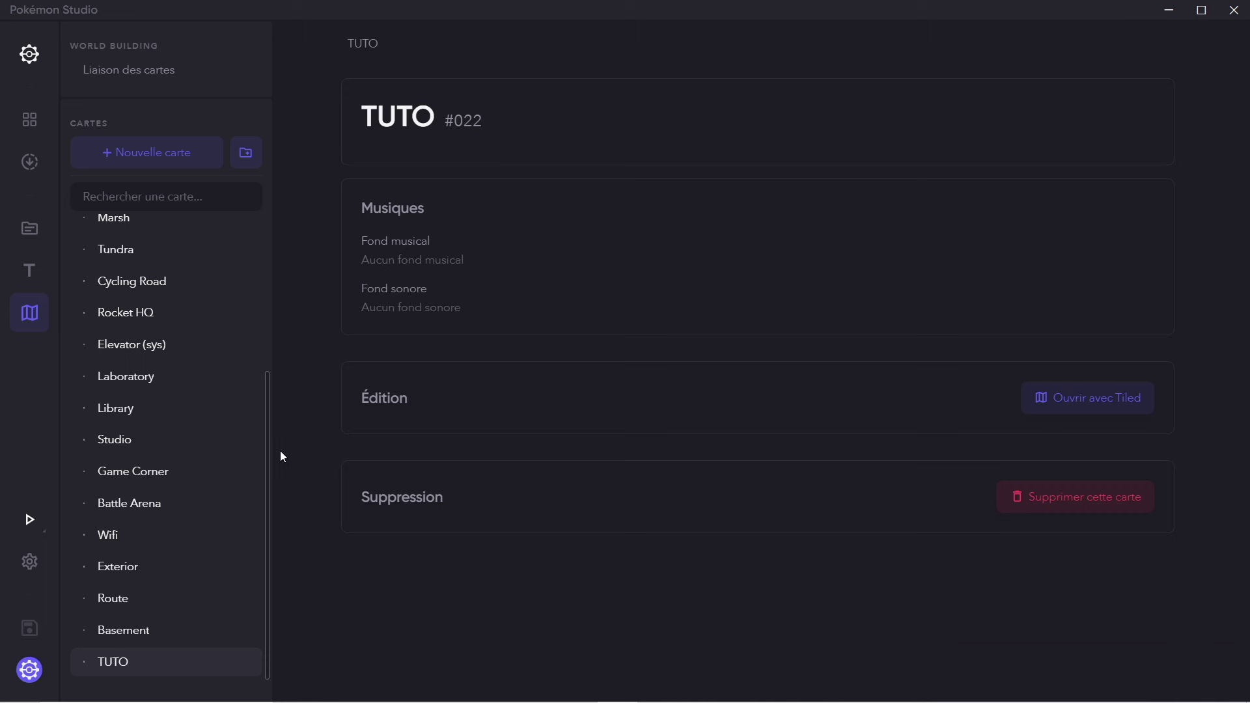
Step: Close RPG Maker XP and run the project once in Debug mode from Pokémon Studio to process the TUTO map
mouse_move(26, 527)
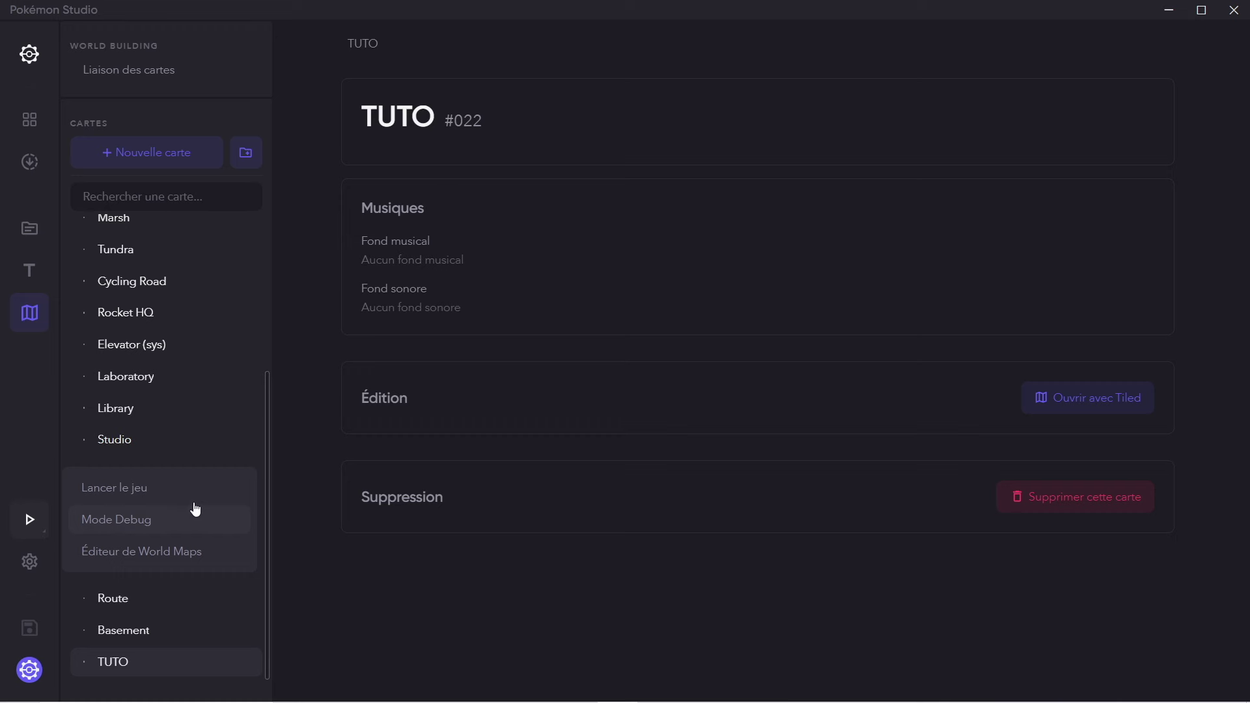
mouse_move(612, 687)
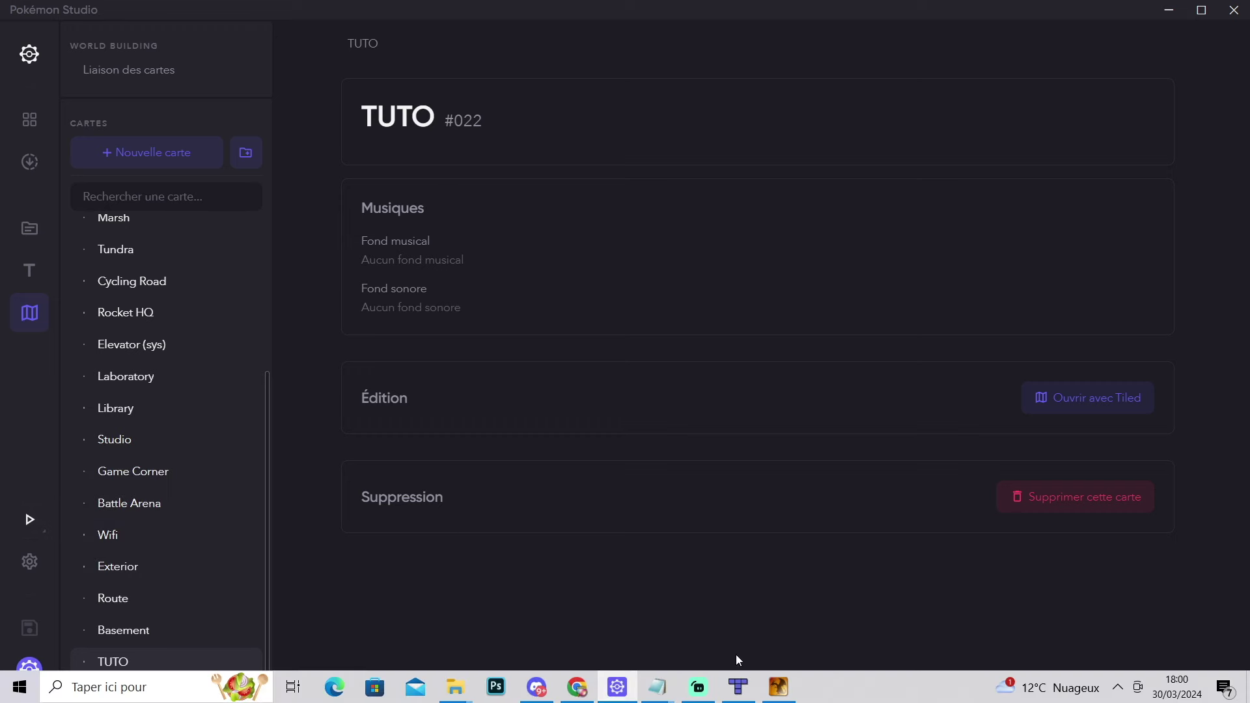
left_click(778, 687)
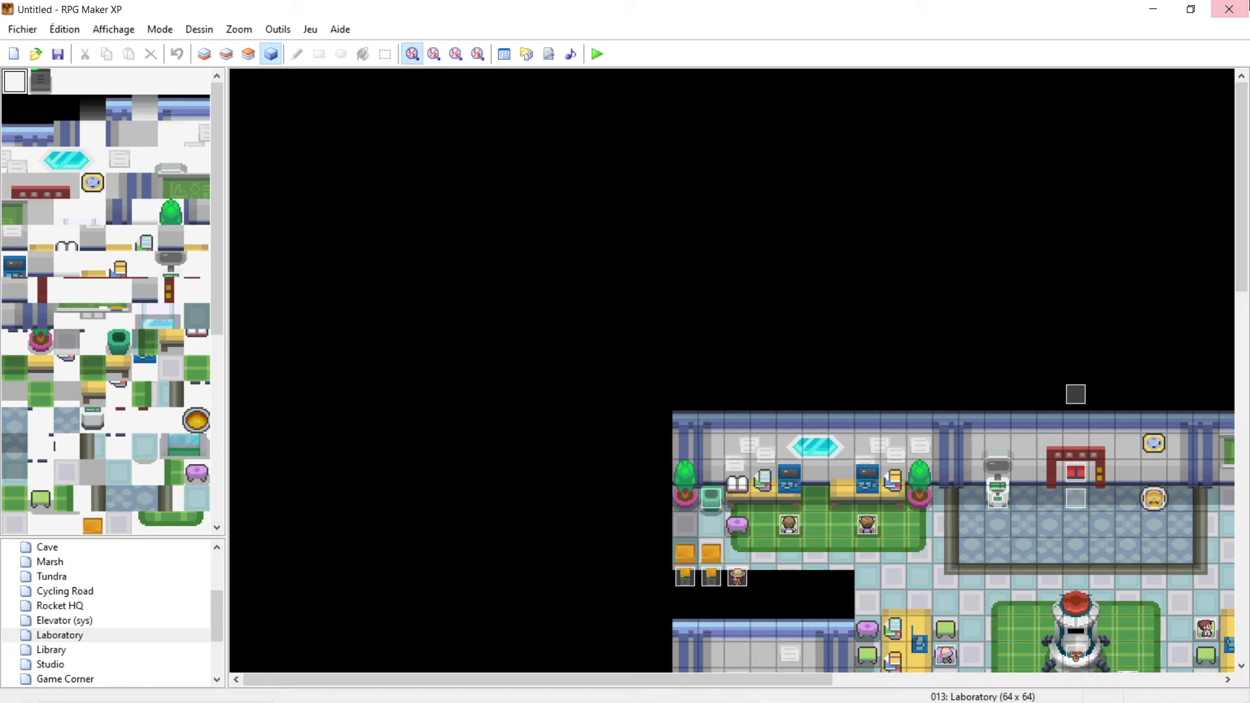
left_click(1229, 9)
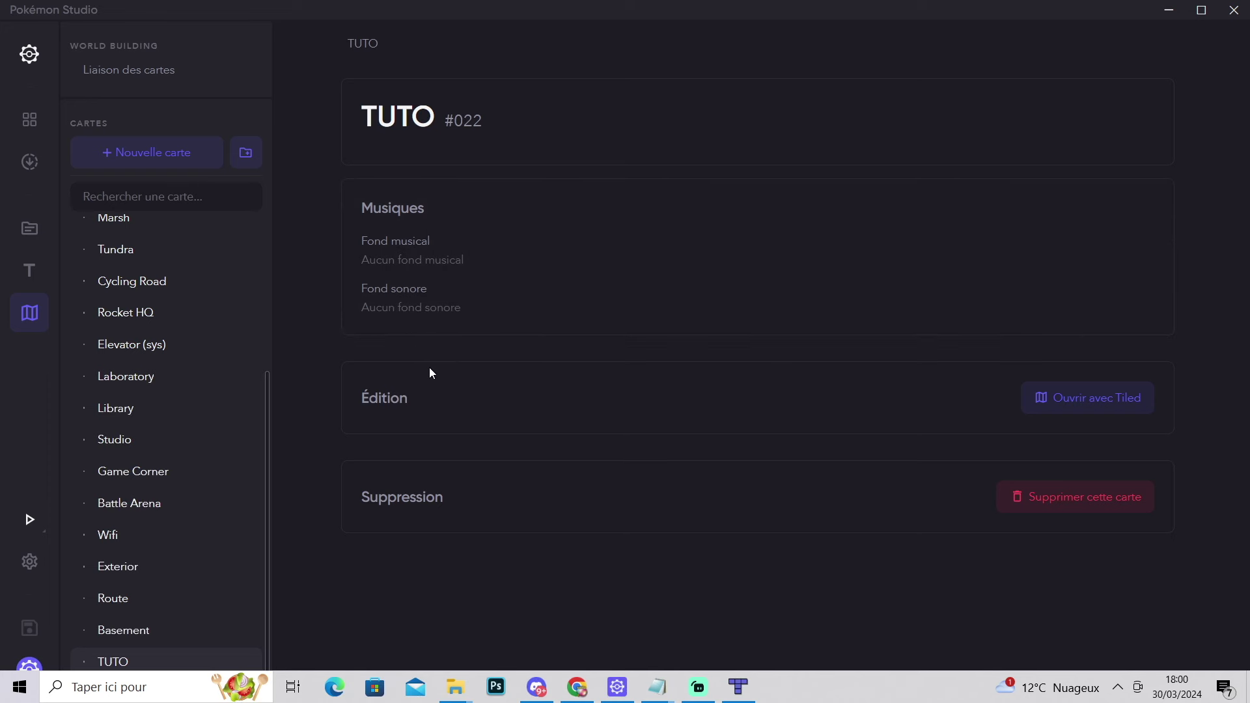
left_click(155, 519)
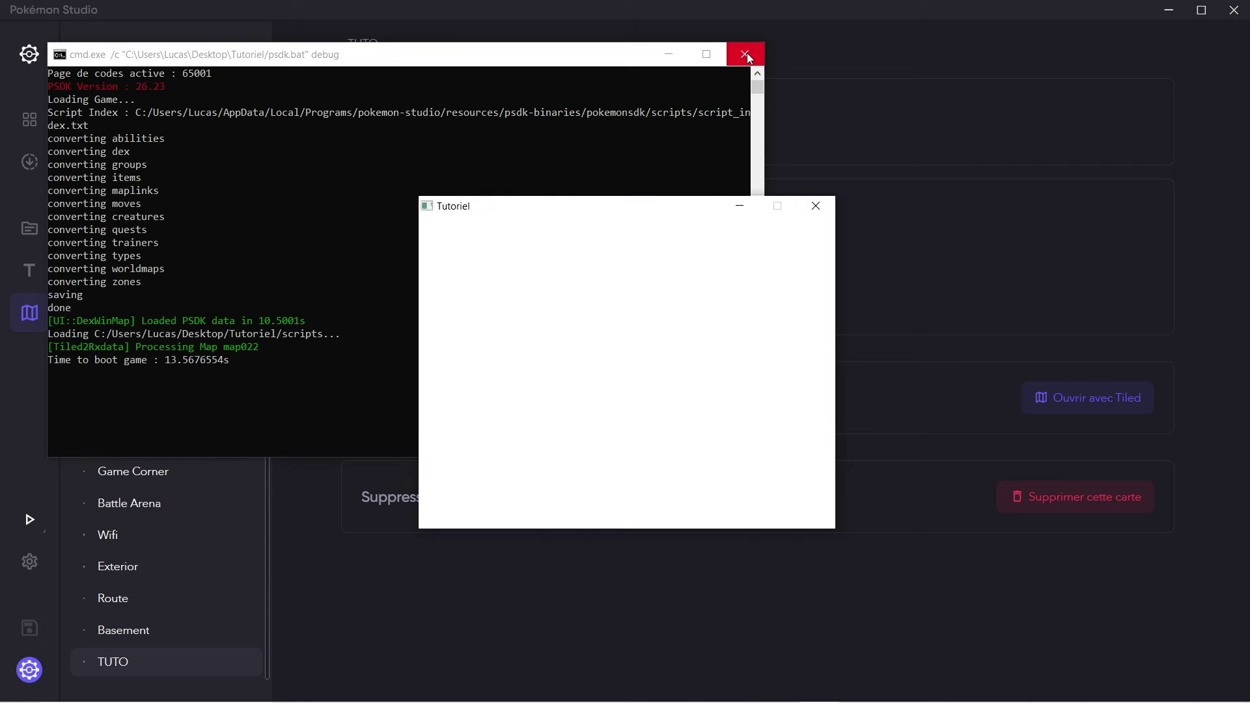
left_click(755, 56)
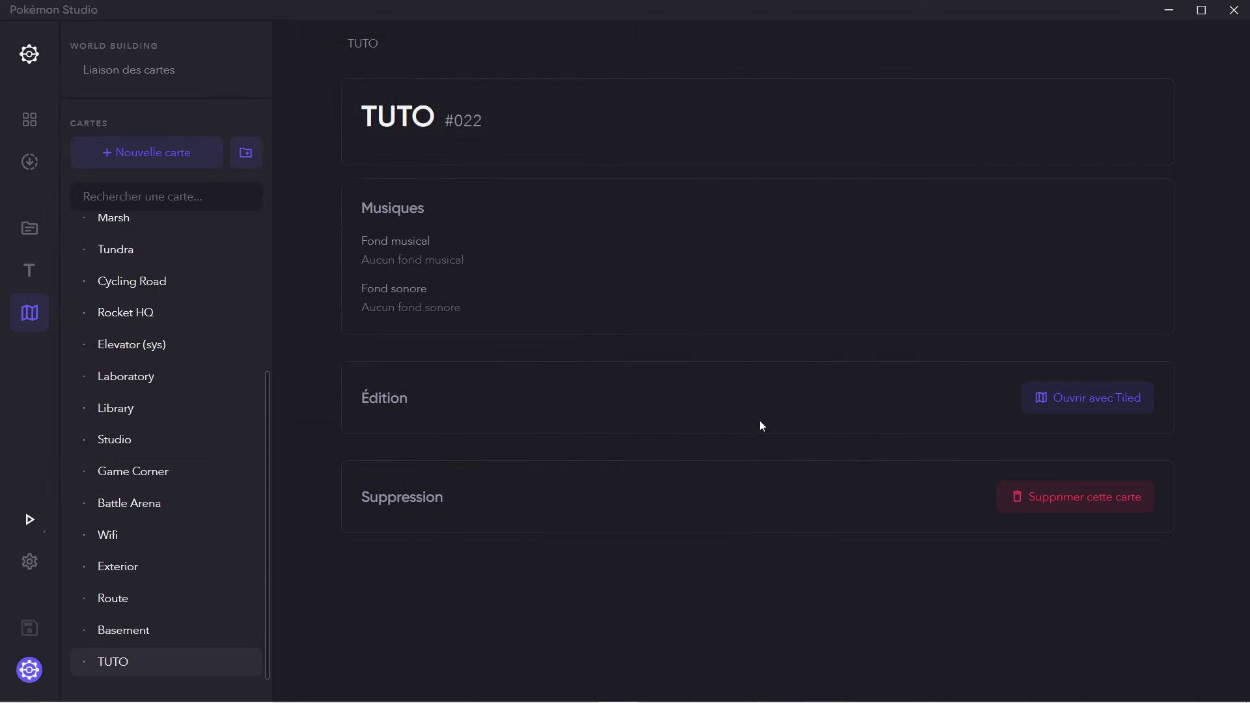
Step: Switch to File Explorer and open Game_RMXP_1.02.rxproj from the Tutoriel project folder in RPG Maker XP
mouse_move(447, 694)
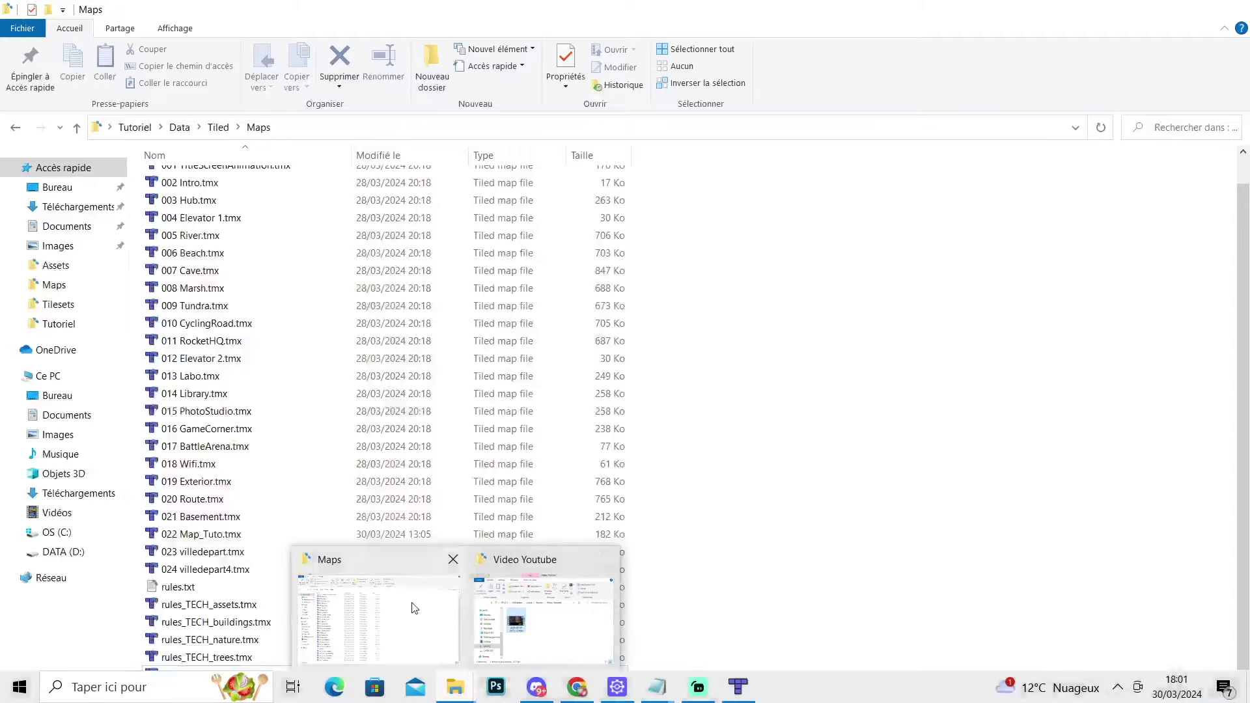
left_click(524, 608)
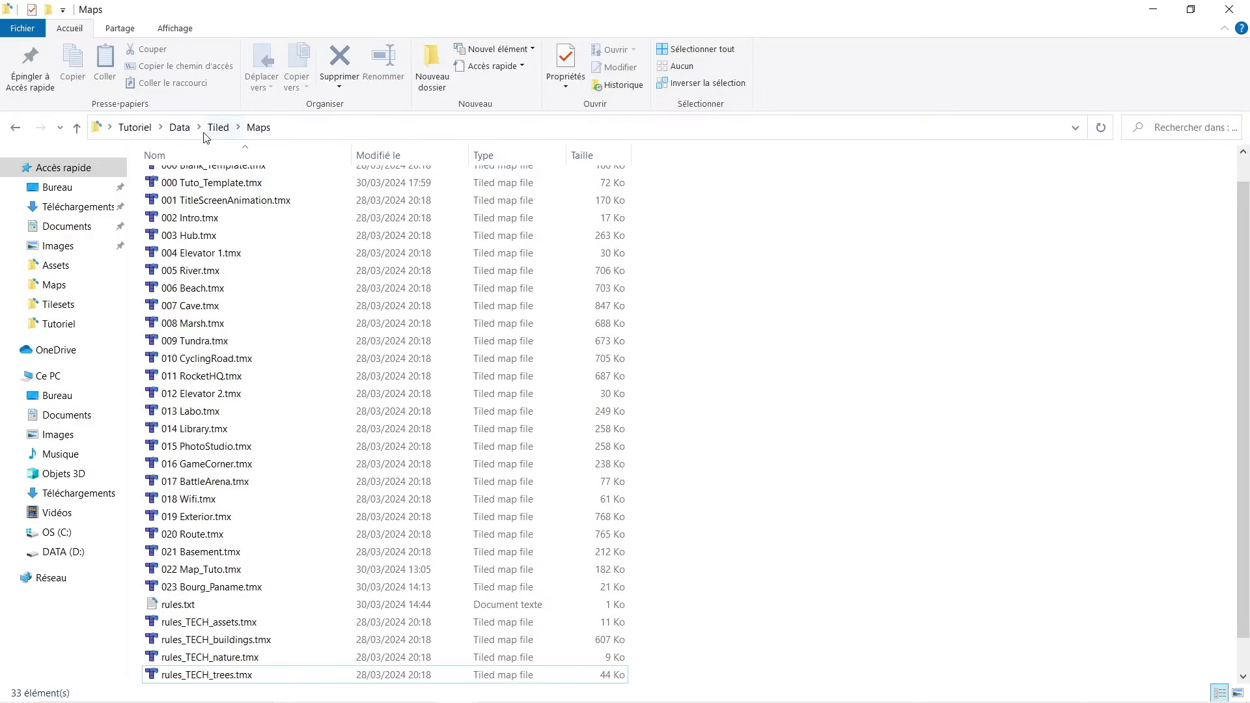
left_click(149, 139)
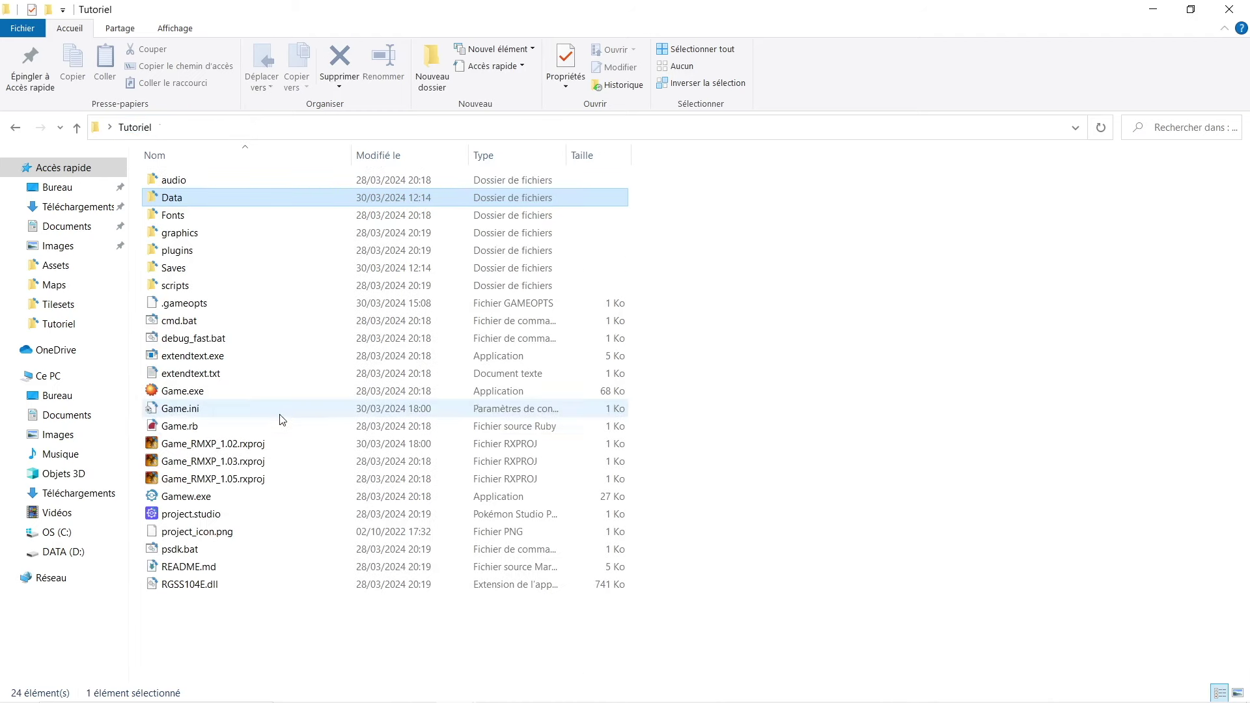
left_click(227, 442)
double_click(227, 442)
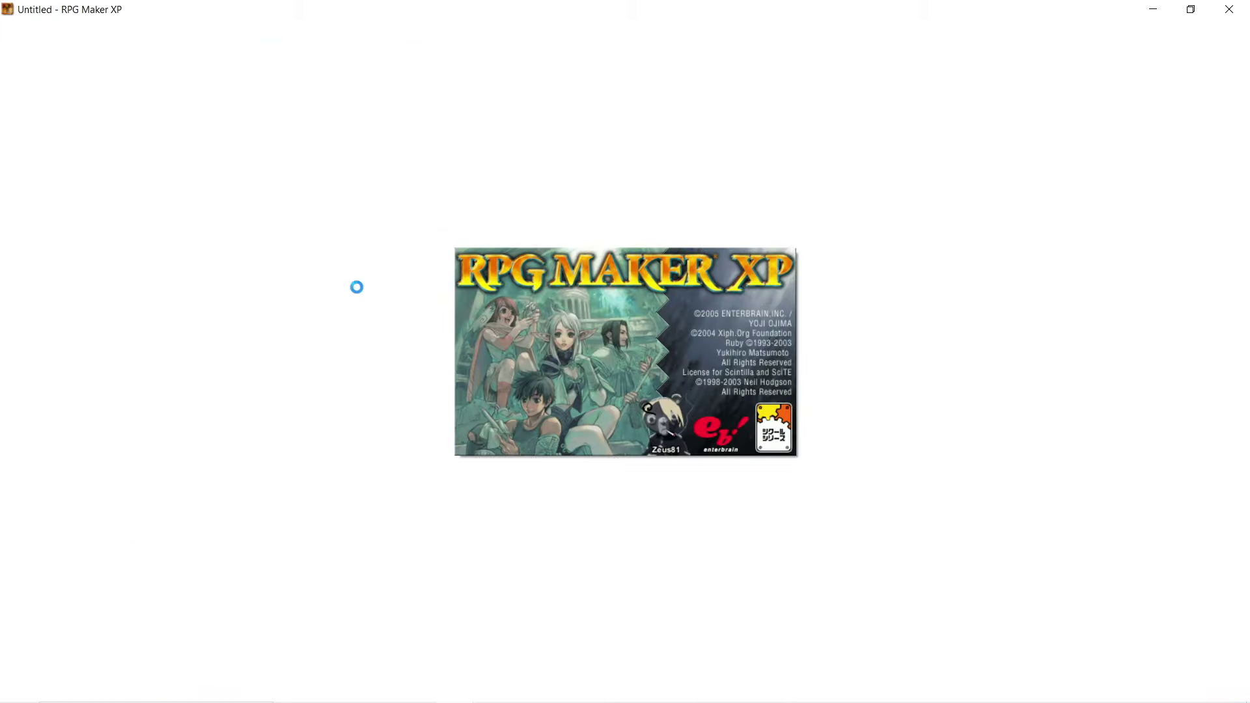
Step: Open the TUTO map in RPG Maker XP and display it at a smaller scale to inspect the whole layout
scroll(104, 586, "down", 3)
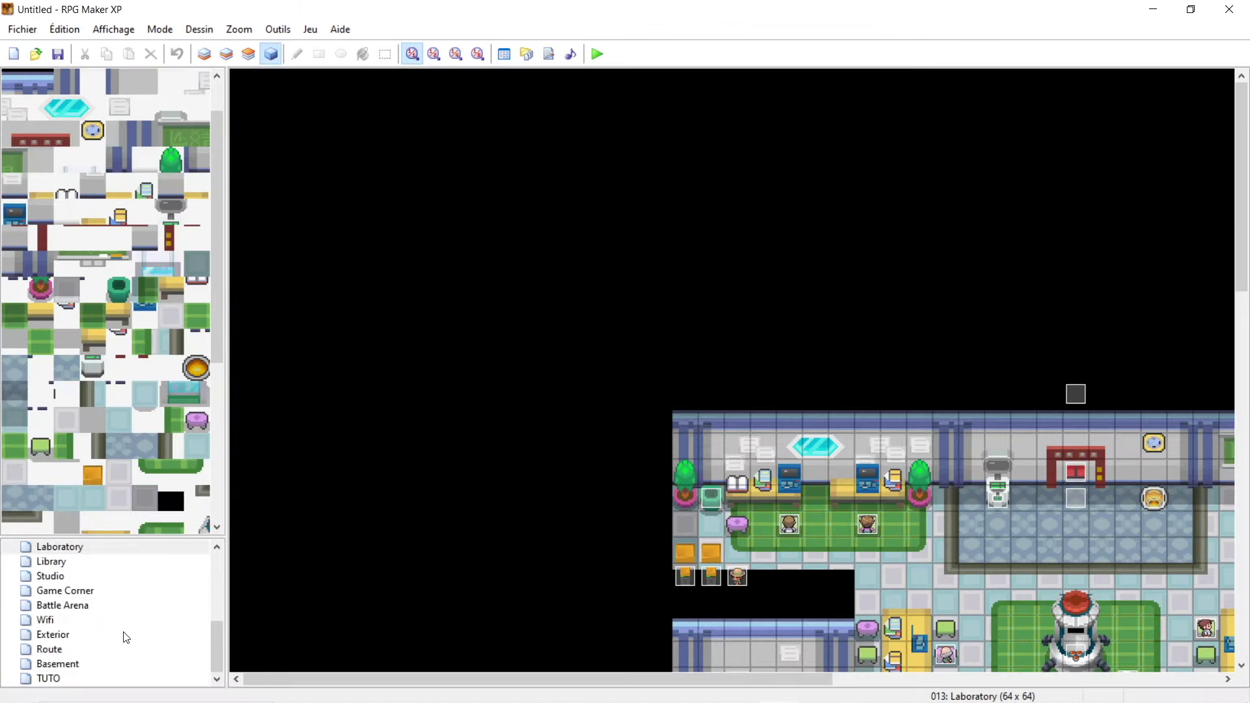
left_click(99, 667)
left_click(98, 678)
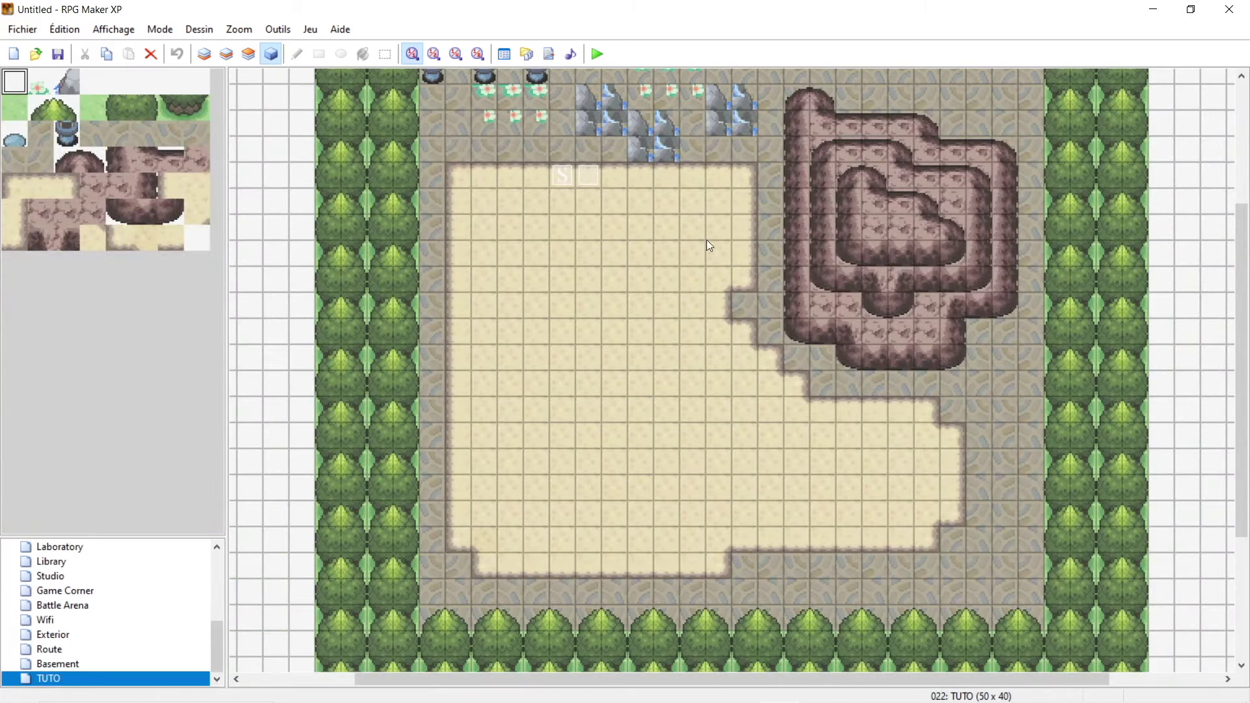
left_click(435, 54)
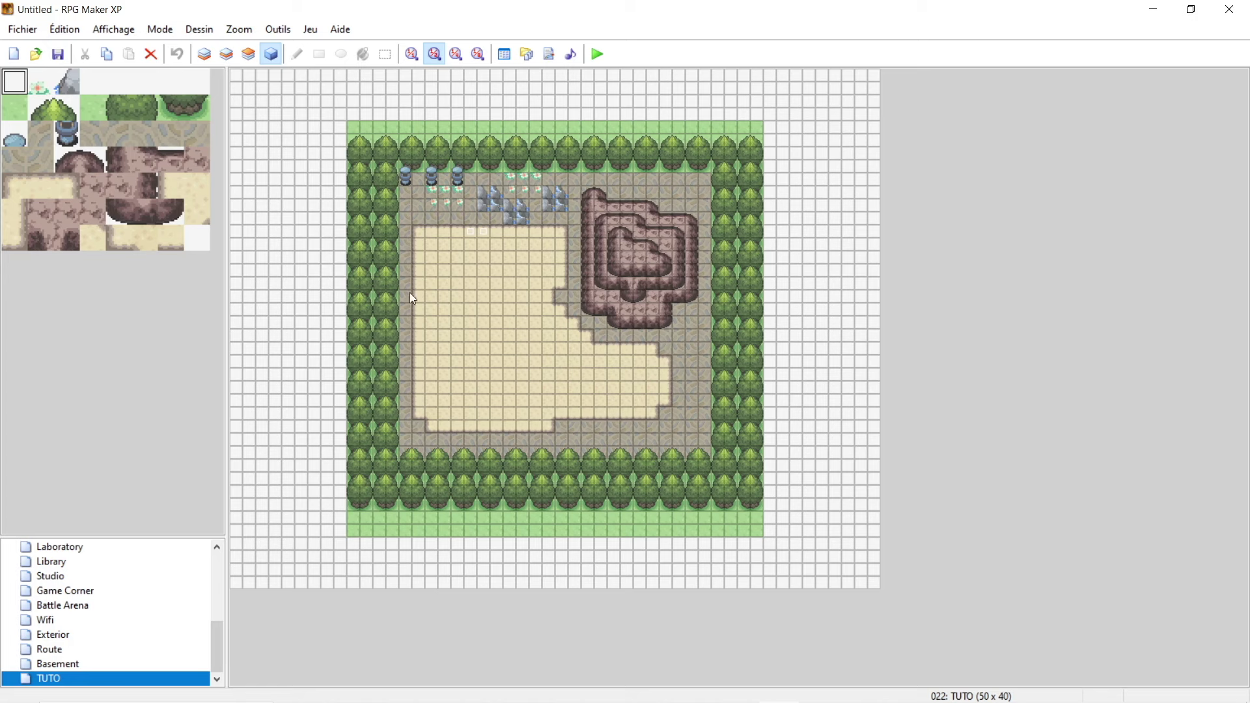
Step: Playtest the TUTO map, walking the character near the animated rocks and comparing the game window with the map in the editor
left_click(597, 55)
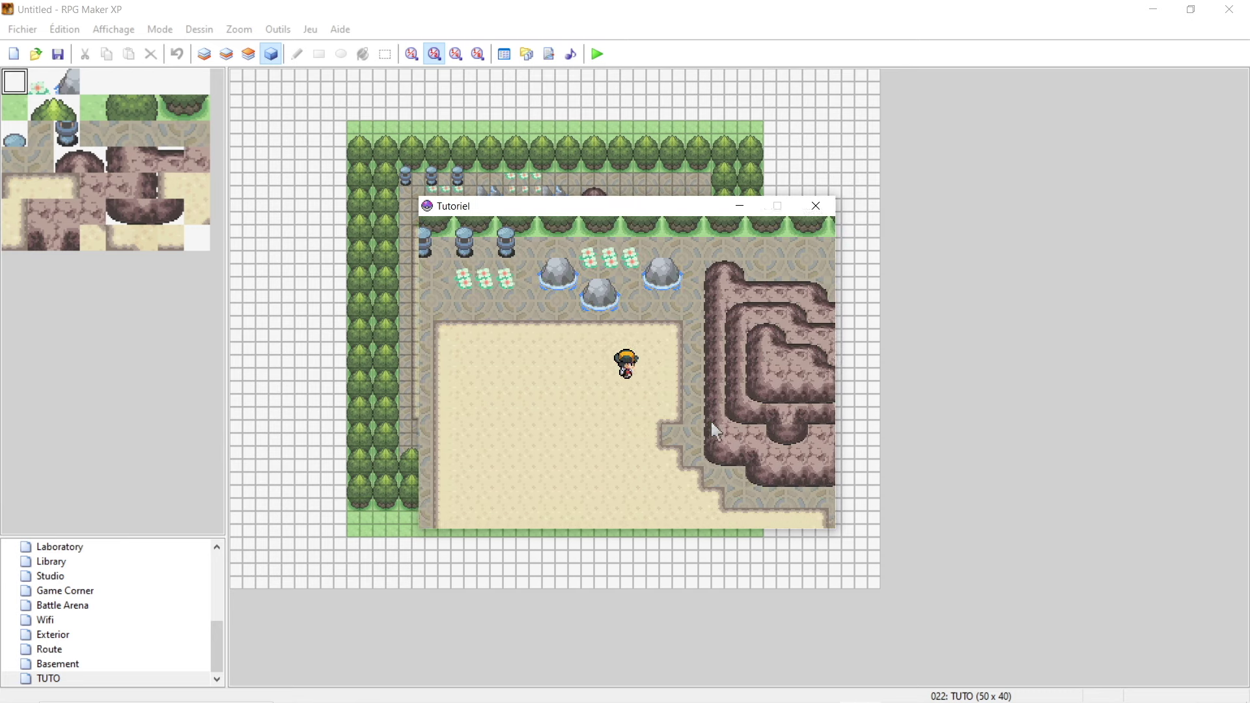
key("Right")
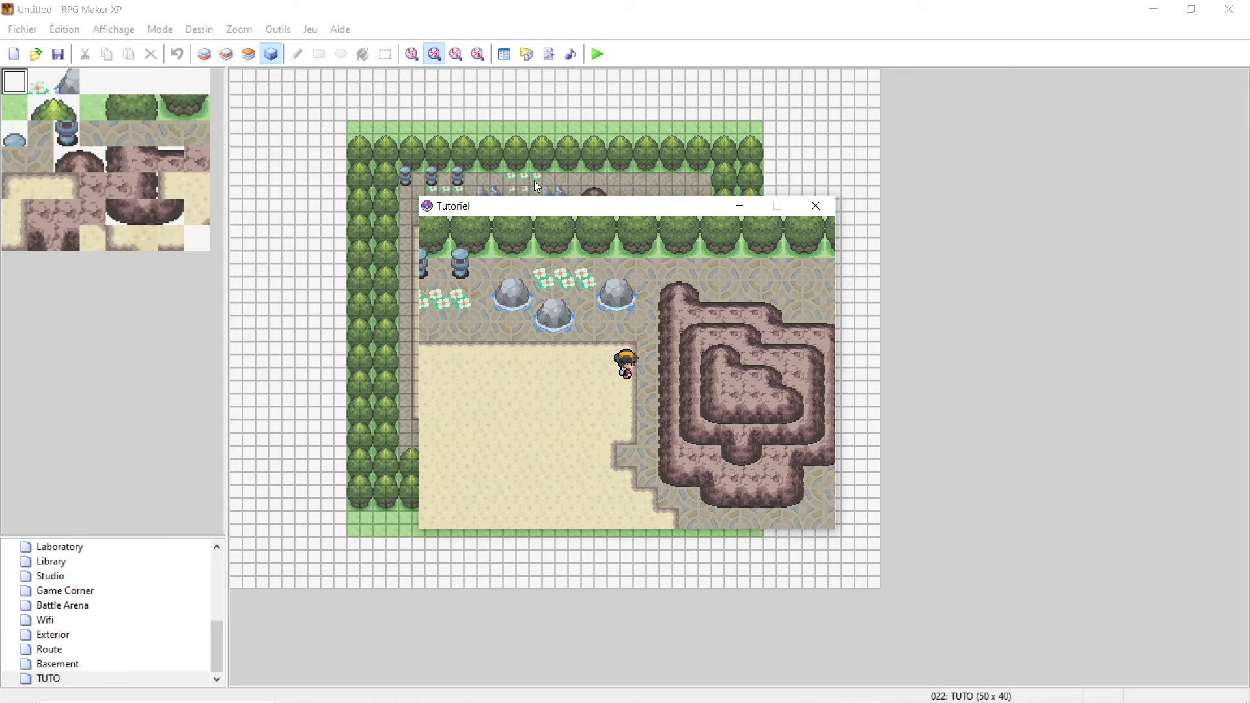
left_click_drag(555, 210, 752, 186)
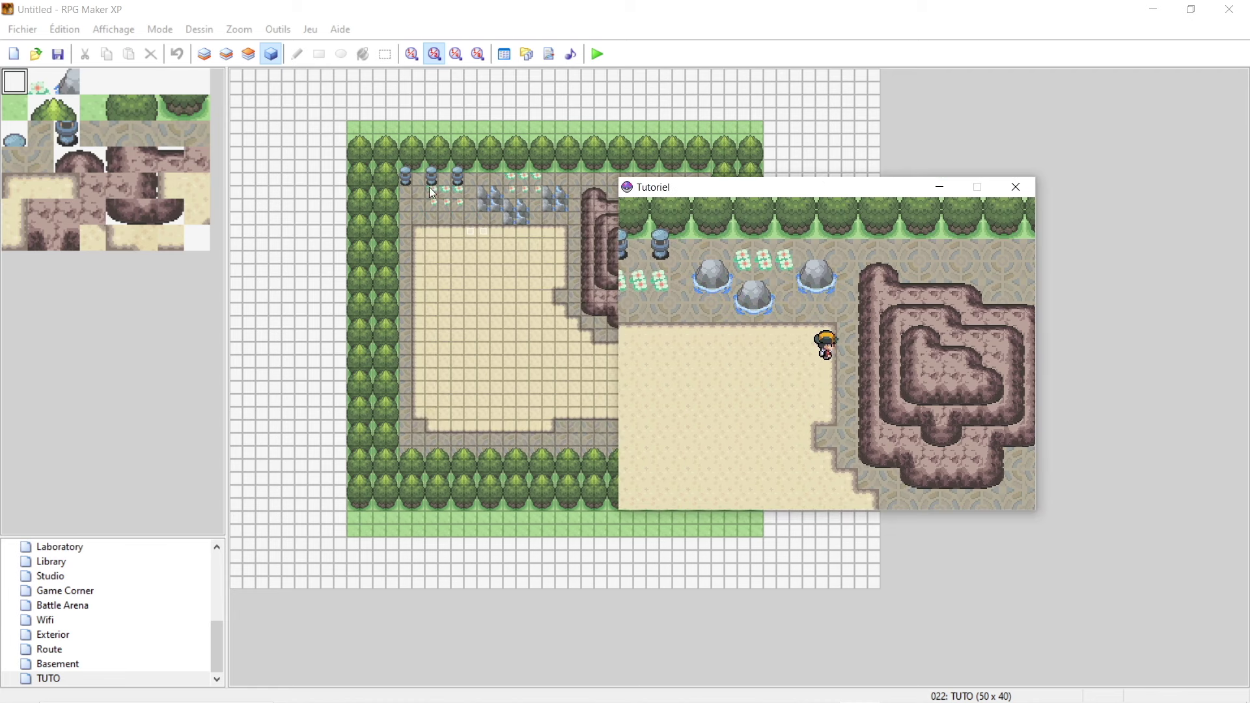
left_click(573, 256)
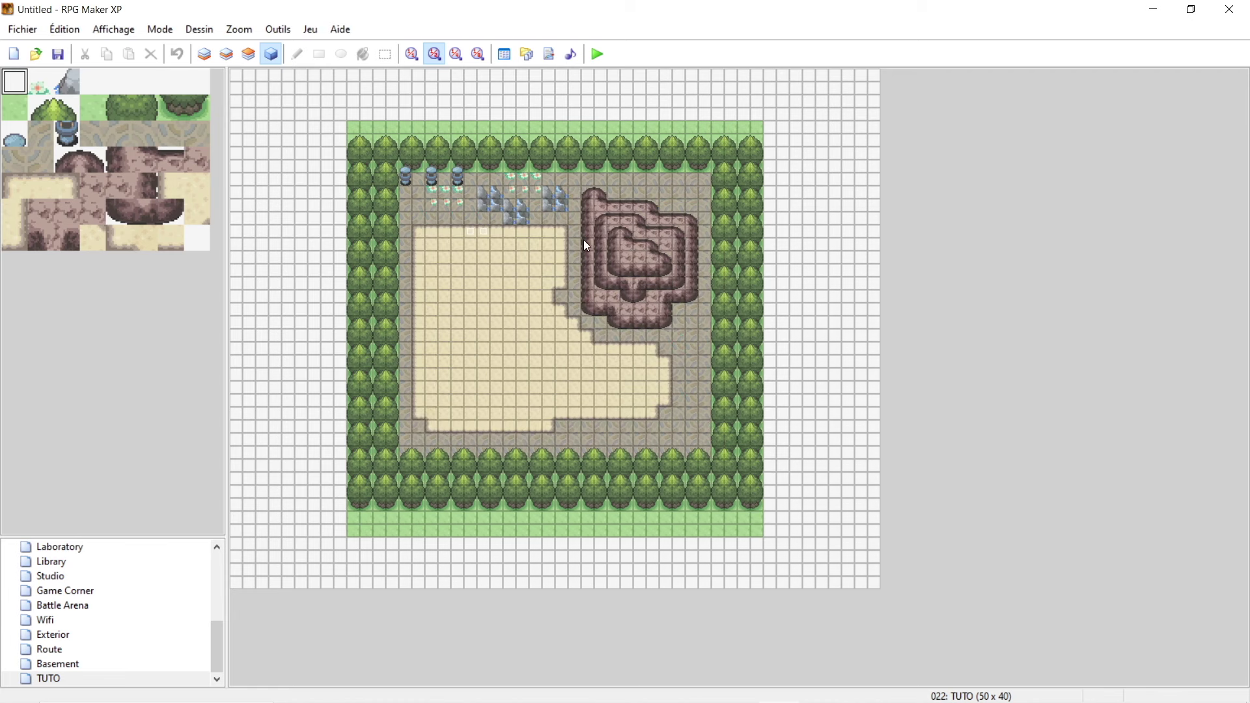